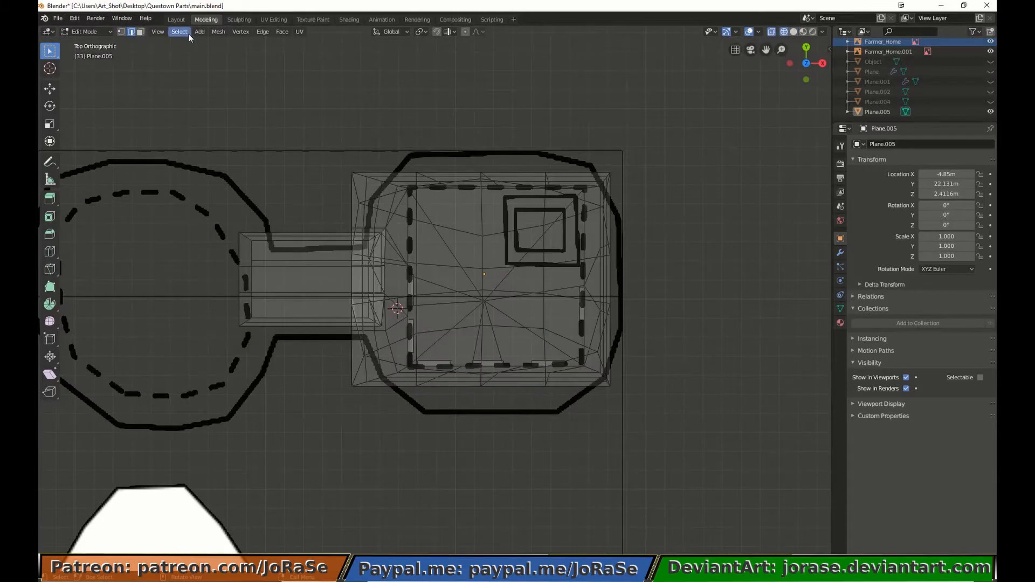
# Add a plane scaled to 0.1 and move it 0.749 m in X and 0.411 m in Y onto the chimney's inner square.
pyautogui.click(199, 32)
pyautogui.click(213, 50)
pyautogui.write('s.1')
pyautogui.press('Return')
pyautogui.click(534, 235)
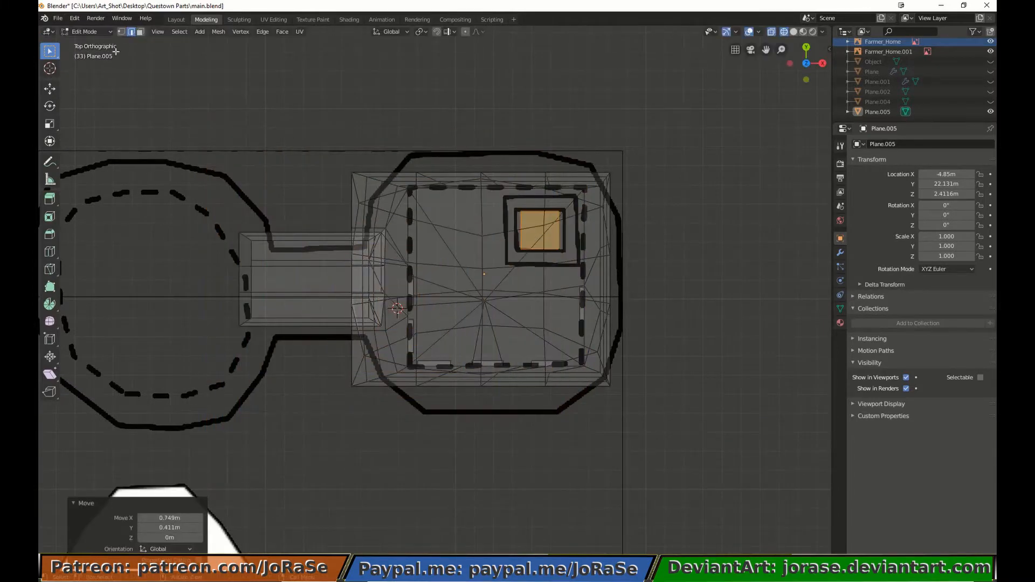
# Switch to vertex selection and raise the new plane 0.796 m along Z above the roof.
pyautogui.click(122, 32)
pyautogui.moveTo(521, 238); pyautogui.dragTo(516, 132, button='middle')
pyautogui.press('g')
pyautogui.press('z')
pyautogui.click(443, 184)
pyautogui.press('z')
pyautogui.click(475, 182)
pyautogui.press('KP_7')
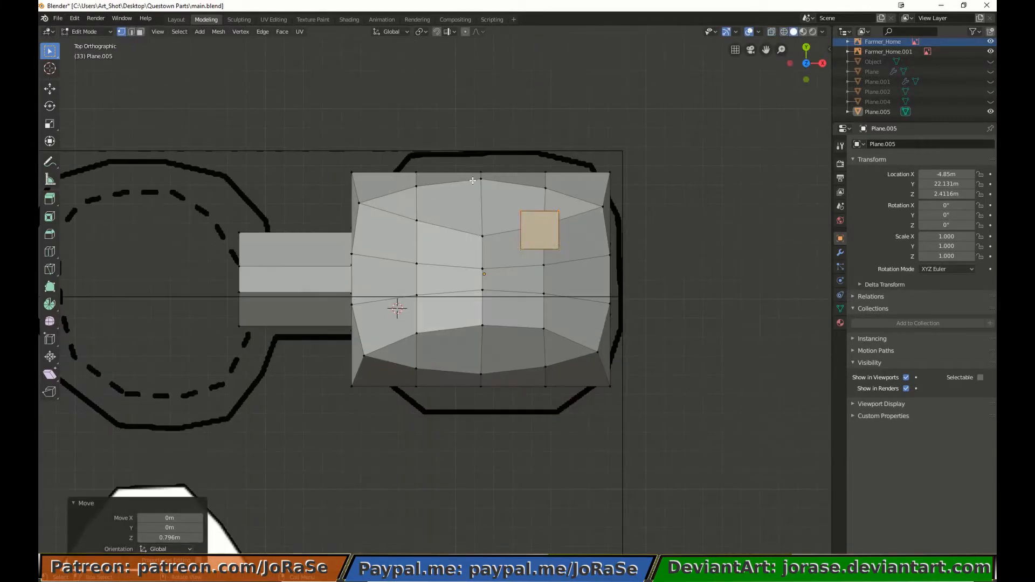
# Move the plane's corner vertices onto the corners of the chimney's outer square in the top-view drawing.
pyautogui.hotkey('alt', 'a')
pyautogui.press('z')
pyautogui.click(454, 203)
pyautogui.press('g')
pyautogui.moveTo(510, 205)
pyautogui.mouseDown()
pyautogui.moveTo(527, 258)
pyautogui.moveTo(553, 257)
pyautogui.mouseUp()
pyautogui.click(514, 229)
pyautogui.press('g')
pyautogui.click(512, 273)
pyautogui.press('g')
pyautogui.click(581, 275)
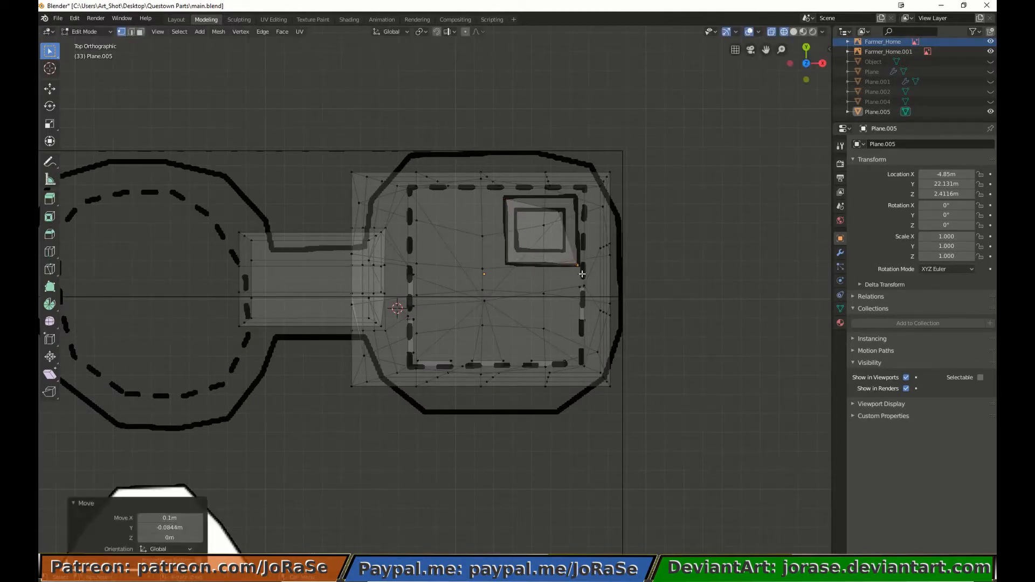
pyautogui.moveTo(573, 221); pyautogui.dragTo(545, 201)
pyautogui.press('g')
pyautogui.click(569, 259)
# Cut an edge loop through the plane's middle, parallel to Y, and align its end vertices along X.
pyautogui.click(50, 252)
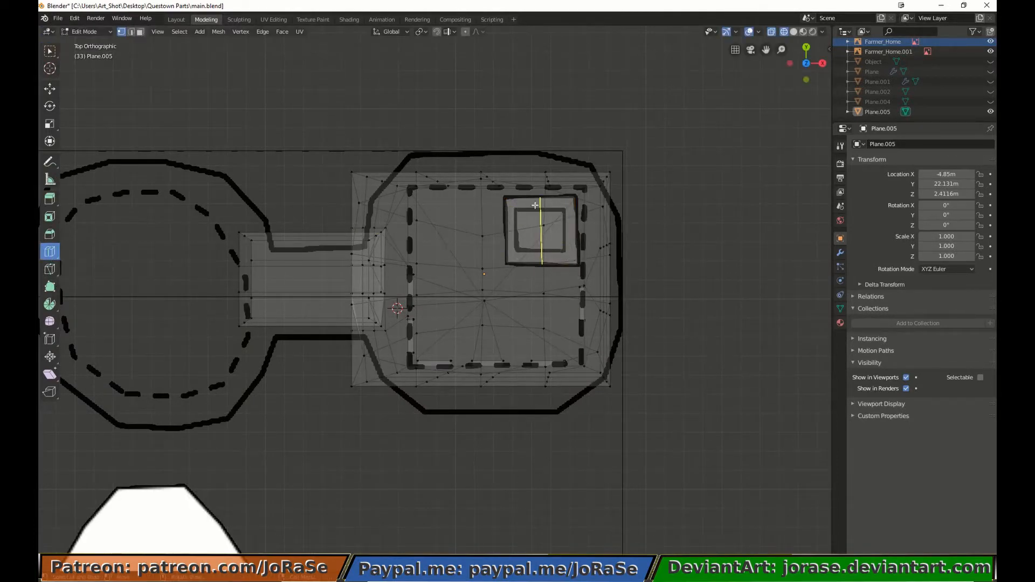
pyautogui.click(536, 257)
pyautogui.press('w')
pyautogui.press('g')
pyautogui.press('x')
pyautogui.click(534, 252)
pyautogui.click(540, 198)
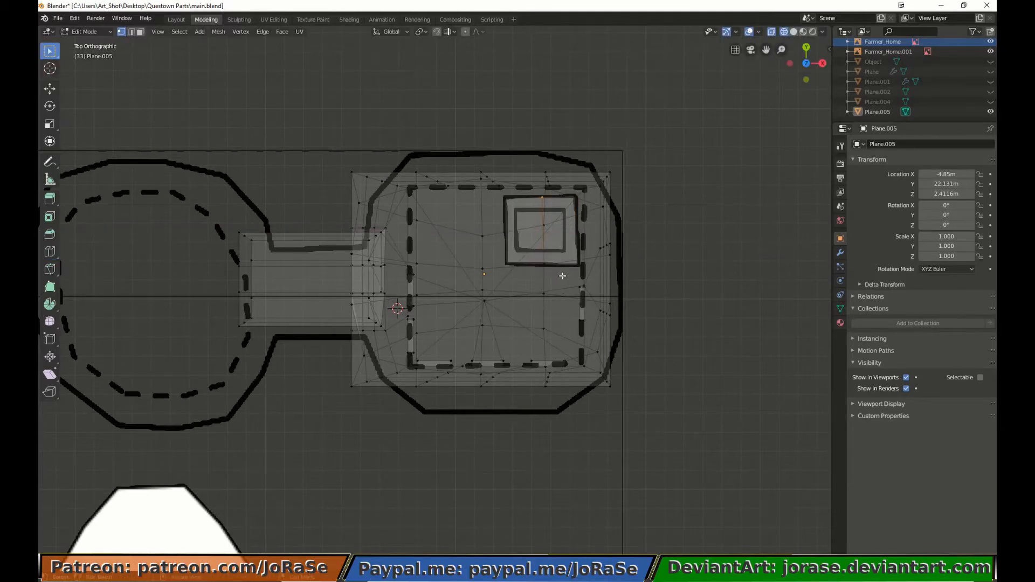
pyautogui.press('g')
pyautogui.press('x')
pyautogui.click(564, 277)
# Extrude the whole chimney plane, scale the new faces inward to the drawn inner square and adjust their position.
pyautogui.moveTo(564, 277); pyautogui.dragTo(520, 263, button='middle')
pyautogui.press('b')
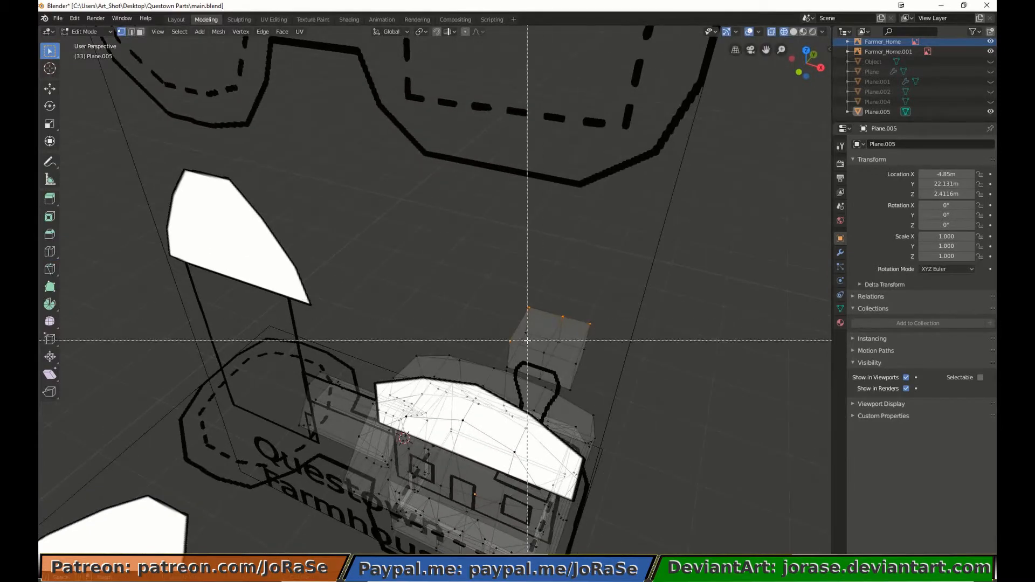
pyautogui.moveTo(504, 302); pyautogui.dragTo(596, 377)
pyautogui.press('KP_7')
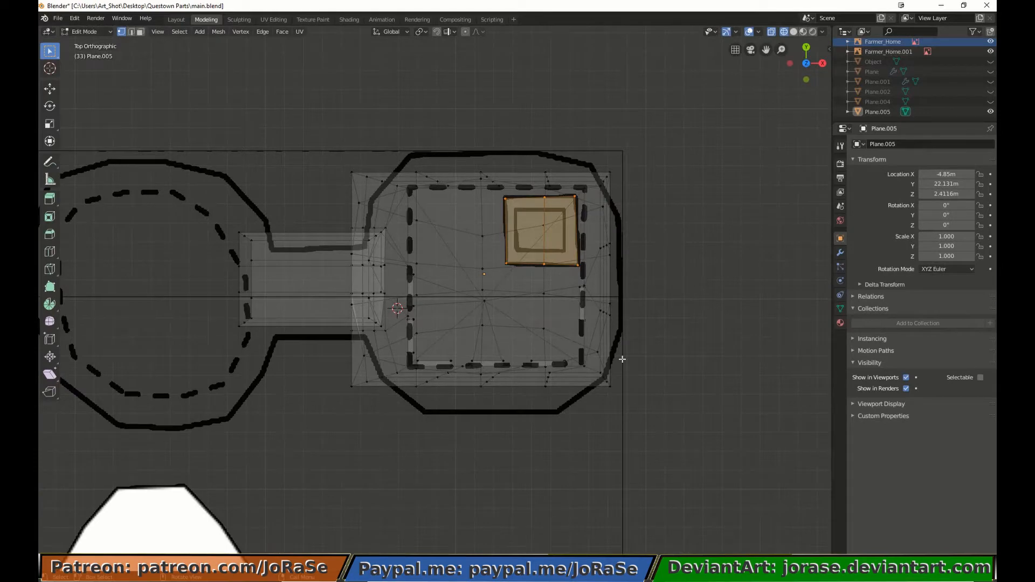
pyautogui.press('e')
pyautogui.press('s')
pyautogui.click(583, 323)
pyautogui.press('g')
pyautogui.click(583, 323)
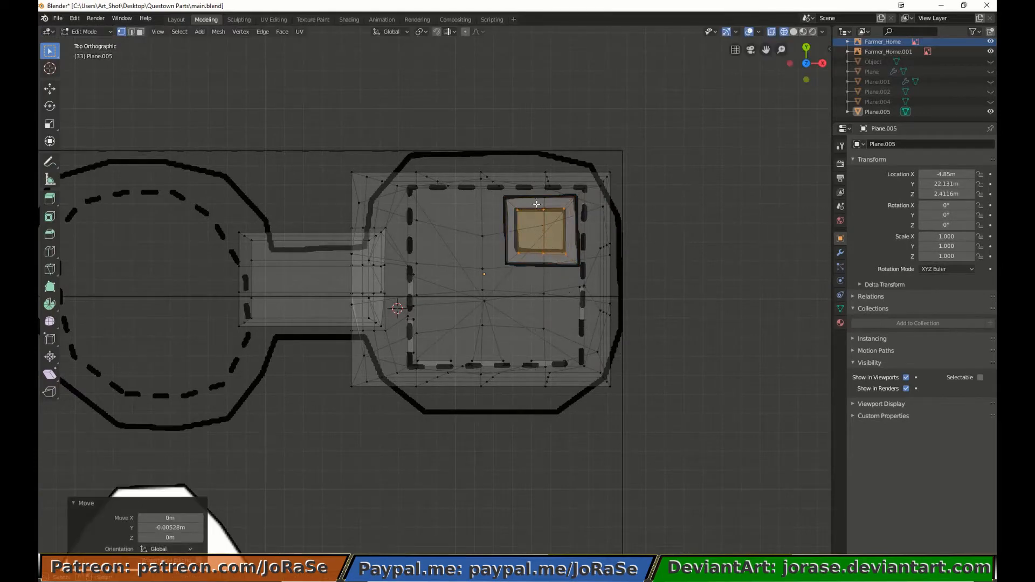
# Shift the inner square's upper and lower vertex rows onto the drawn inner outline in top view.
pyautogui.click(538, 203)
pyautogui.press('g')
pyautogui.click(546, 220)
pyautogui.click(572, 234)
pyautogui.press('g')
pyautogui.click(572, 236)
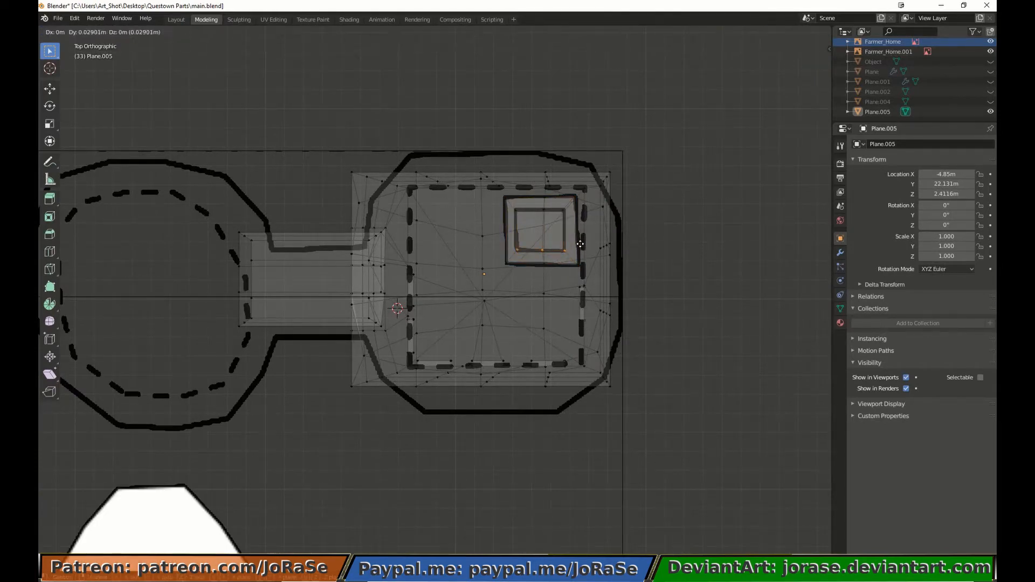
# Extrude the chimney vertically to form side walls with a recessed square opening, using solid shading.
pyautogui.moveTo(526, 246); pyautogui.dragTo(527, 336, button='middle')
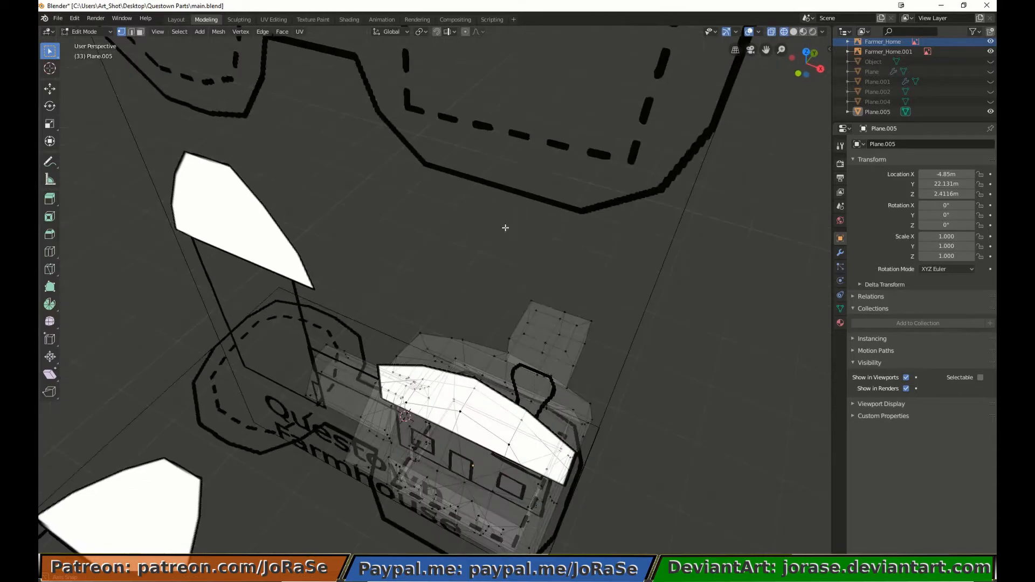
pyautogui.click(544, 340)
pyautogui.press('e')
pyautogui.click(633, 372)
pyautogui.hotkey('alt', 'z')
pyautogui.click(620, 373)
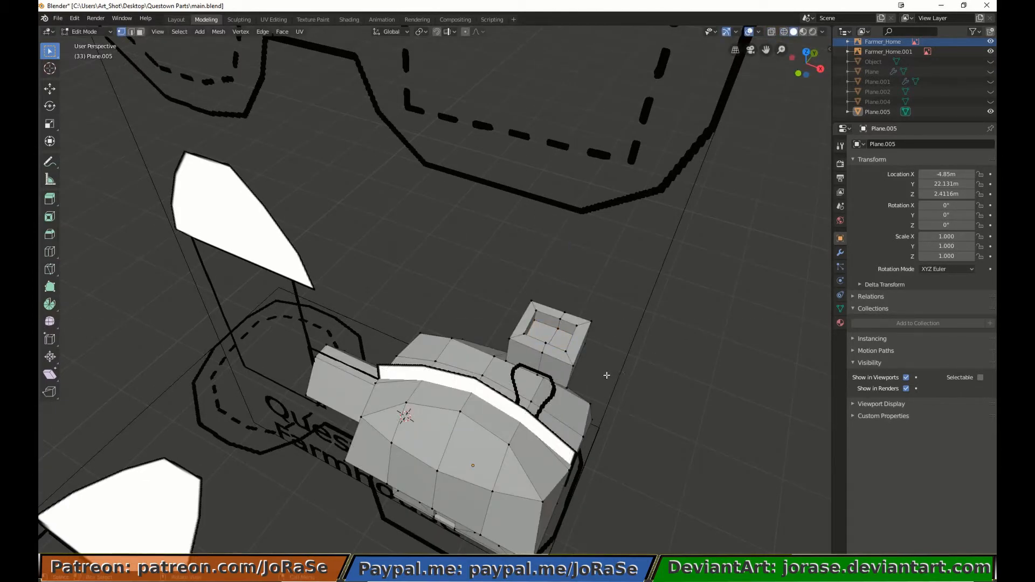
# Select the chimney box's underside and delete its bottom faces, keeping the rim.
pyautogui.moveTo(561, 362); pyautogui.dragTo(593, 308, button='middle')
pyautogui.moveTo(509, 386); pyautogui.dragTo(608, 399)
pyautogui.moveTo(658, 380); pyautogui.dragTo(560, 369, button='middle')
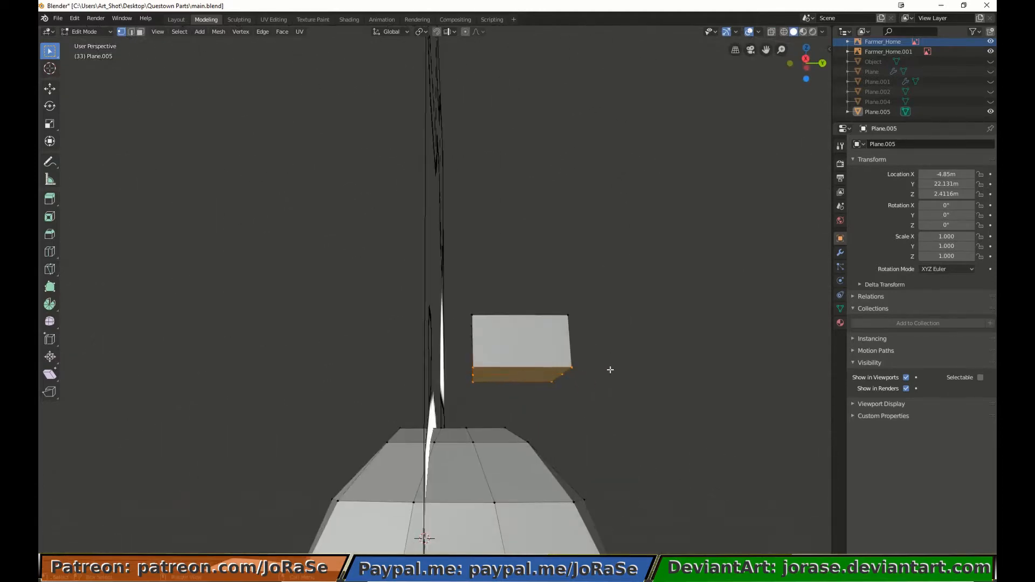
pyautogui.press('x')
pyautogui.click(599, 392)
# In the wireframe front view, move the whole chimney up 0.0475 m to meet the top of its drawn outline.
pyautogui.press('KP_1')
pyautogui.press('z')
pyautogui.click(488, 335)
pyautogui.press('b')
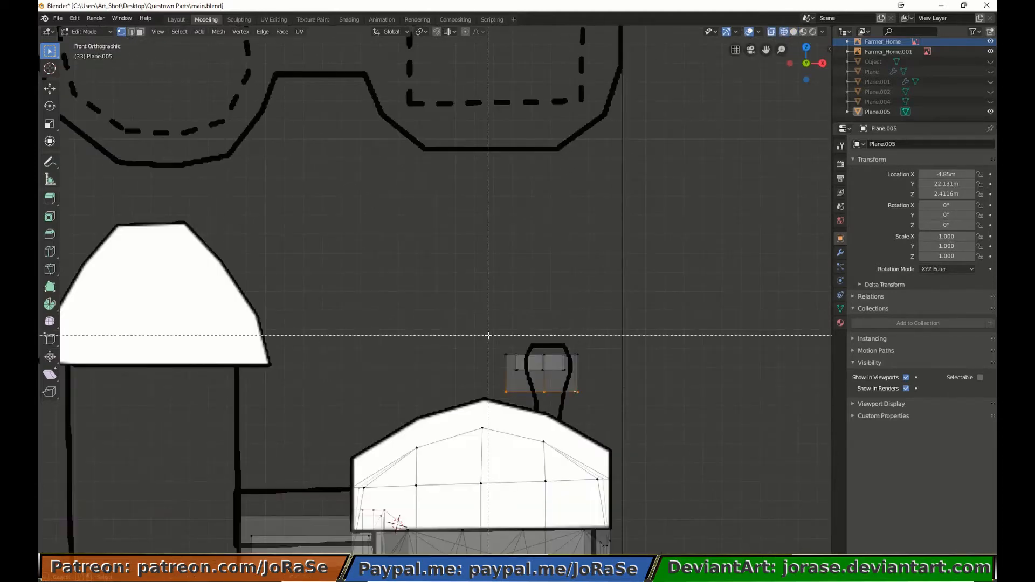
pyautogui.moveTo(489, 335); pyautogui.dragTo(594, 402)
pyautogui.press('g')
pyautogui.click(523, 335)
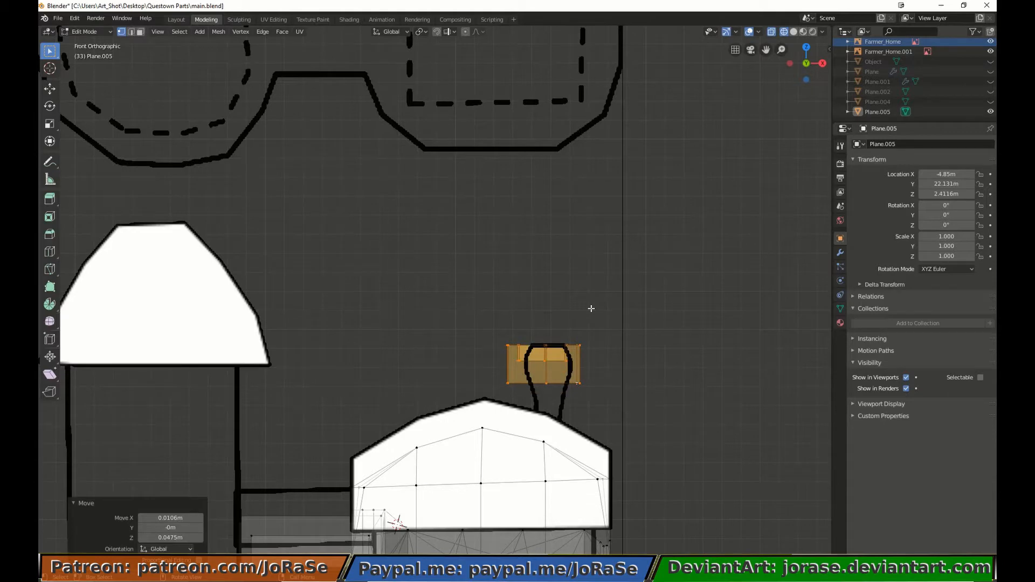
# Scale the chimney's top rim to about 0.48 and shift it along X to fit the drawn outline.
pyautogui.press('s')
pyautogui.rightClick(593, 307)
pyautogui.hotkey('alt', 'a')
pyautogui.press('b')
pyautogui.moveTo(485, 321); pyautogui.dragTo(621, 353)
pyautogui.press('s')
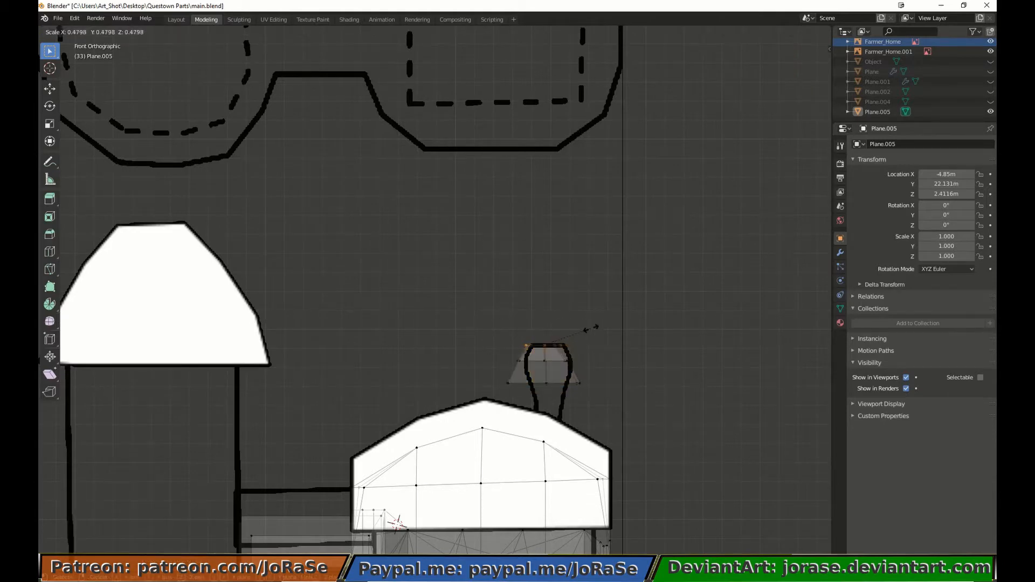
pyautogui.click(590, 328)
pyautogui.press('g')
pyautogui.press('x')
pyautogui.click(591, 330)
# Narrow the chimney's recessed floor along X to about 0.6, and scale the selection to about 0.51 in top view.
pyautogui.hotkey('alt', 'a')
pyautogui.press('b')
pyautogui.moveTo(499, 373); pyautogui.dragTo(613, 350)
pyautogui.press('s')
pyautogui.press('x')
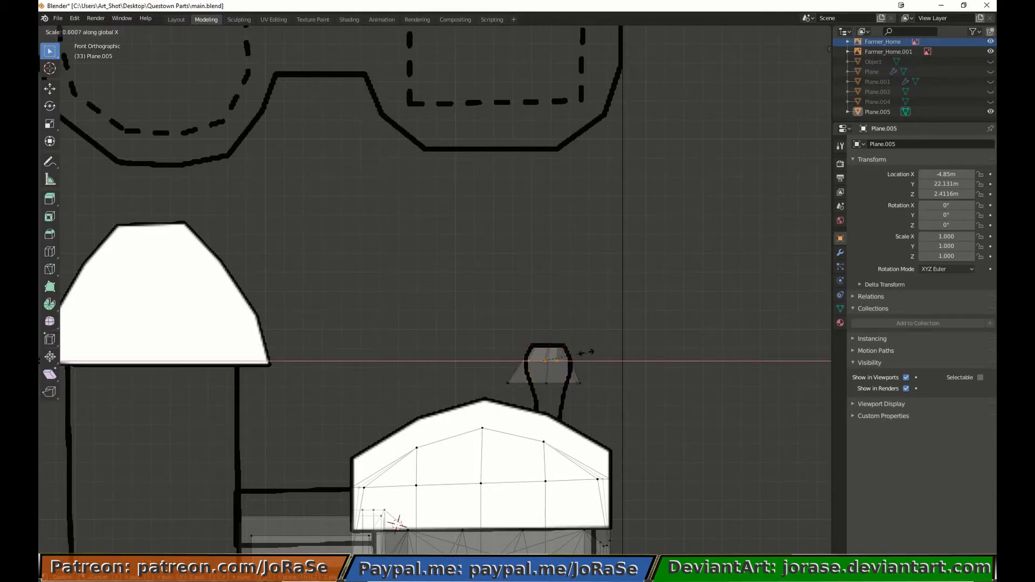
pyautogui.click(587, 354)
pyautogui.moveTo(577, 318); pyautogui.dragTo(590, 361, button='middle')
pyautogui.press('KP_7')
pyautogui.press('s')
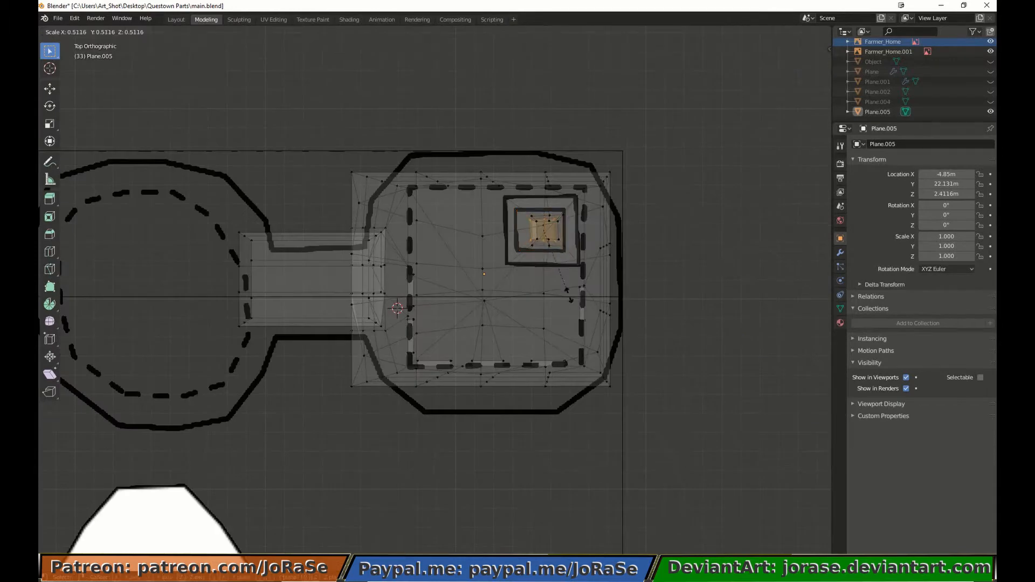
pyautogui.click(562, 293)
# Scale the chimney's lower rim to 0.458 in top view.
pyautogui.moveTo(562, 293); pyautogui.dragTo(631, 393, button='middle')
pyautogui.press('KP_7')
pyautogui.press('s')
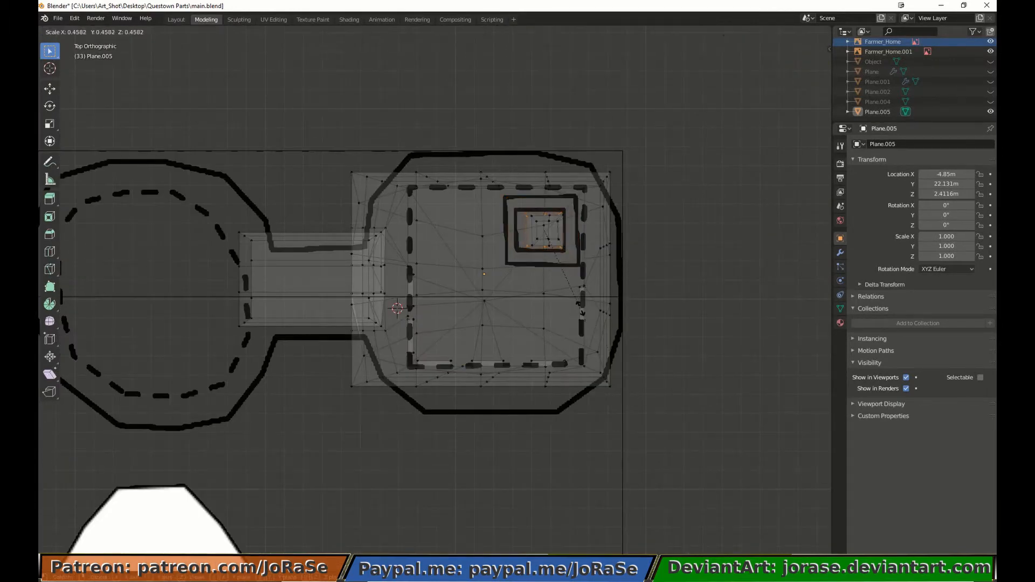
pyautogui.click(581, 309)
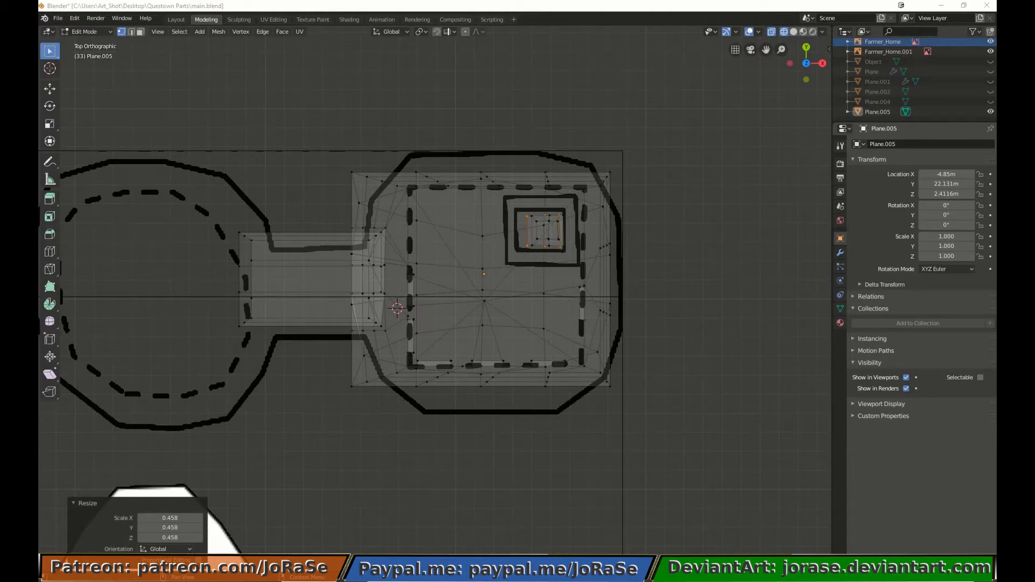
# Delete the chimney's lower rim vertices in front view, keeping only the top rim and recess.
pyautogui.click(600, 14)
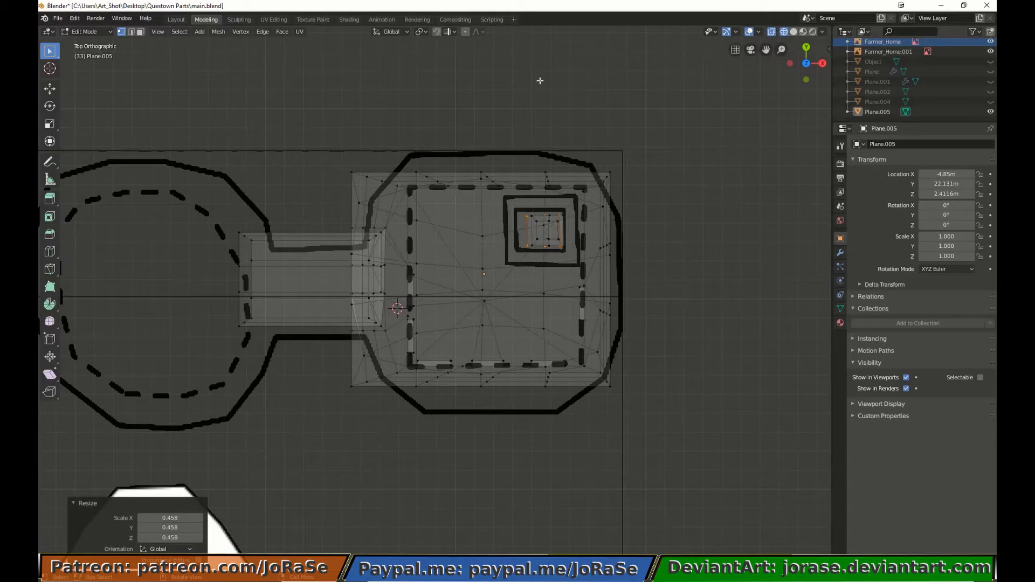
pyautogui.press('KP_1')
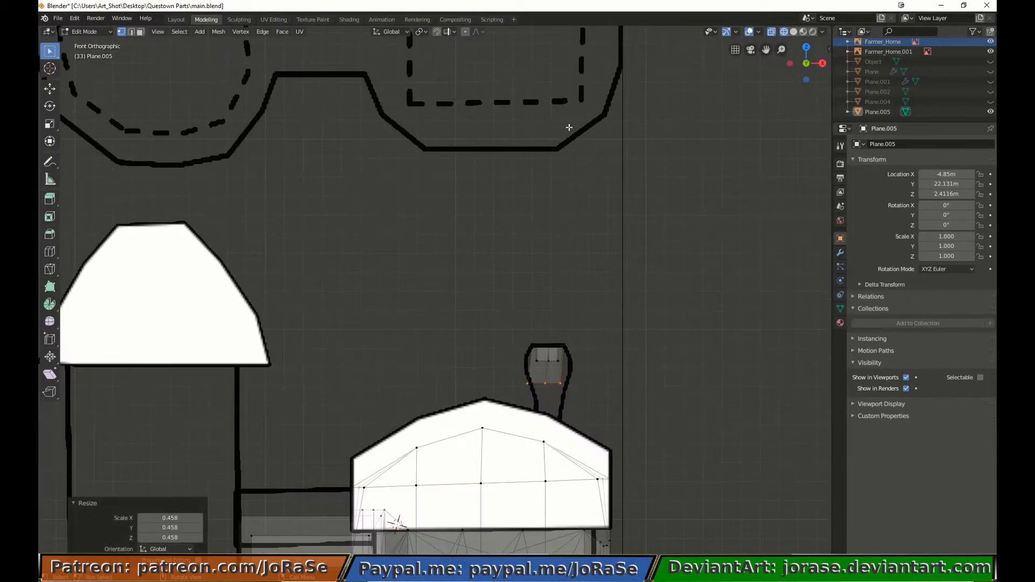
pyautogui.press('x')
pyautogui.click(570, 130)
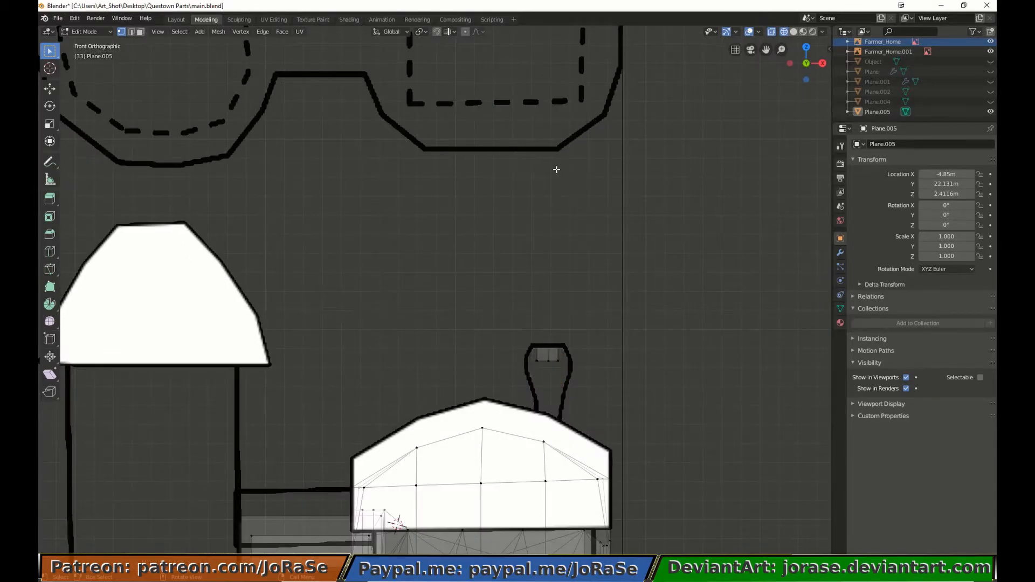
# Select the chimney's outer top rim, extrude it, scale the copy to 1.370 and lower it to the outline's bulge.
pyautogui.moveTo(556, 170); pyautogui.dragTo(552, 261, button='middle')
pyautogui.moveTo(550, 275); pyautogui.dragTo(613, 315)
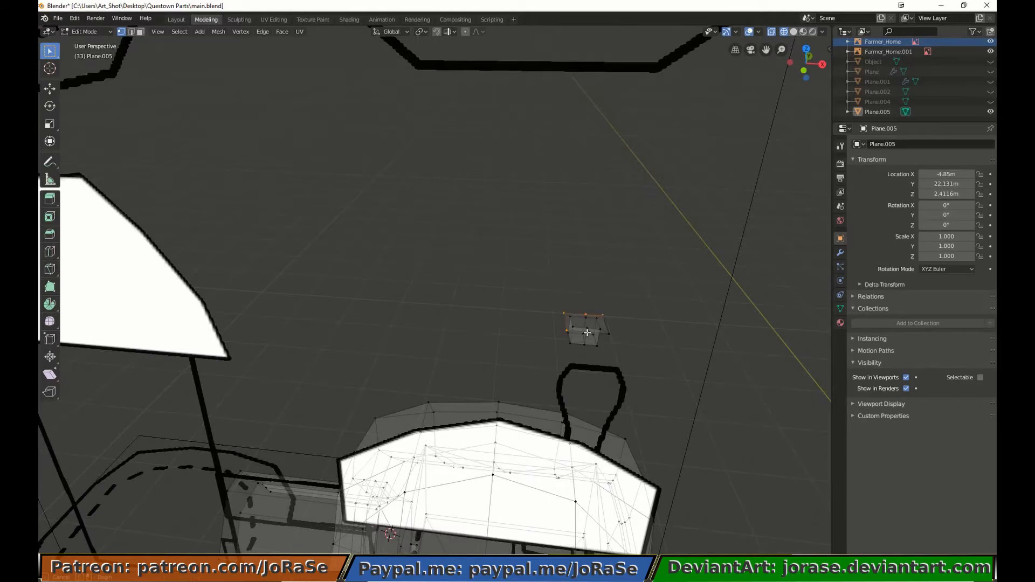
pyautogui.press('KP_1')
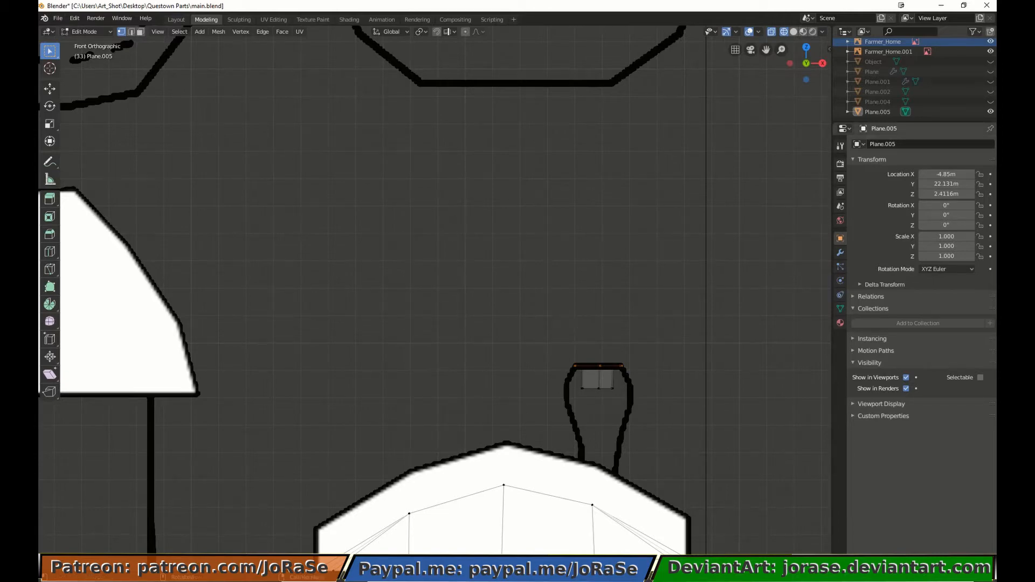
pyautogui.press('s')
pyautogui.click(666, 216)
pyautogui.press('g')
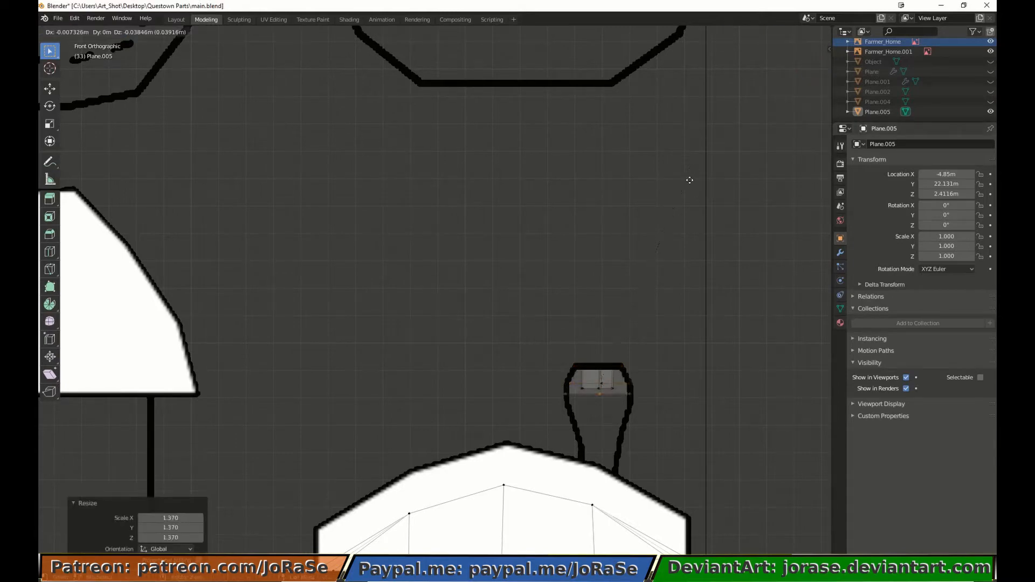
pyautogui.click(690, 187)
# Extrude the chimney walls down along the drawn outline, taper the lower rim to 0.620 and extend it straight into the roof.
pyautogui.press('e')
pyautogui.click(690, 208)
pyautogui.press('s')
pyautogui.click(664, 276)
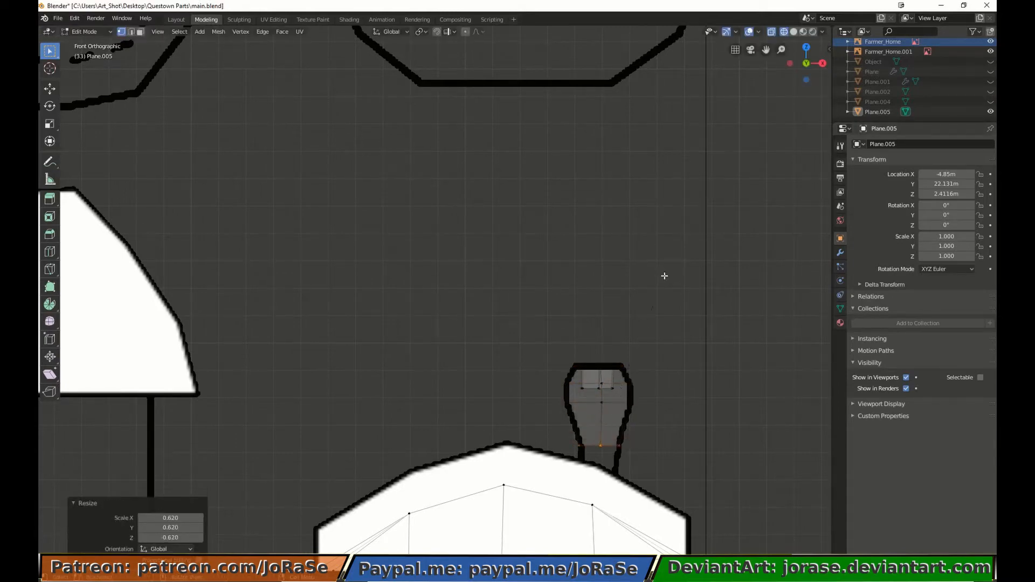
pyautogui.press('e')
pyautogui.press('z')
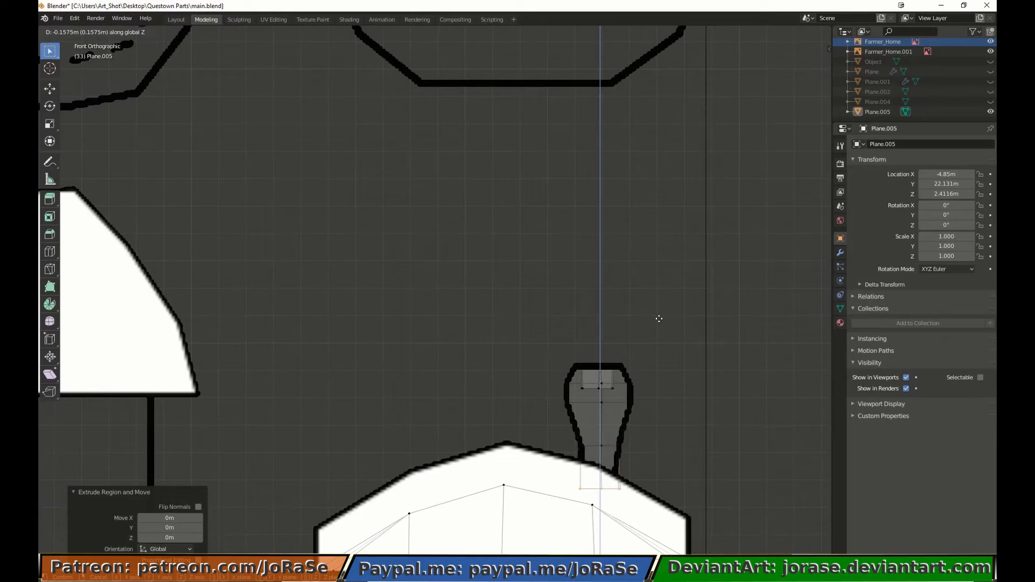
pyautogui.click(659, 310)
# Select the whole chimney, lower it 0.0934 m along Z and shift it slightly toward negative X.
pyautogui.moveTo(542, 303); pyautogui.dragTo(672, 482)
pyautogui.press('g')
pyautogui.press('z')
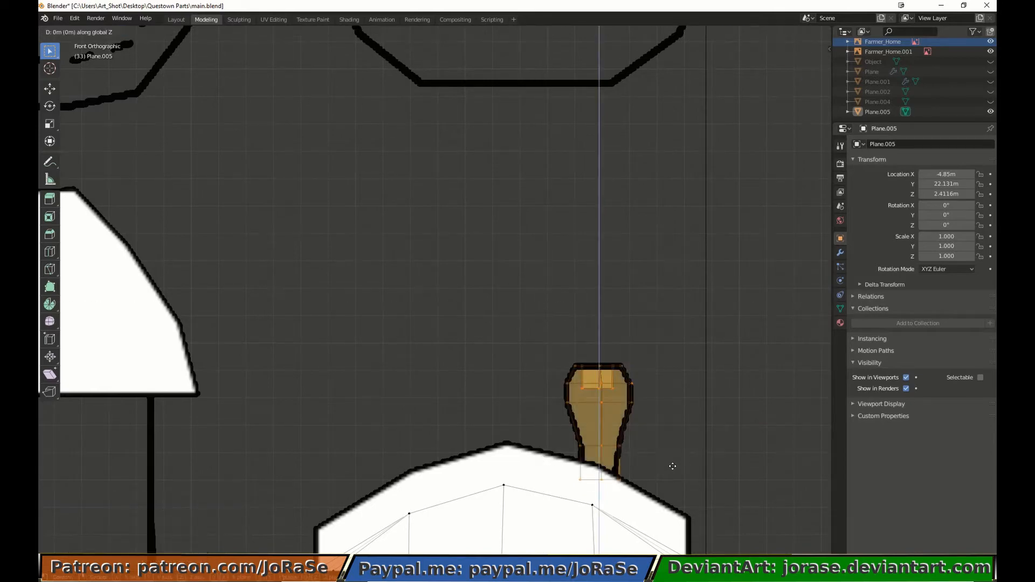
pyautogui.click(671, 474)
pyautogui.press('g')
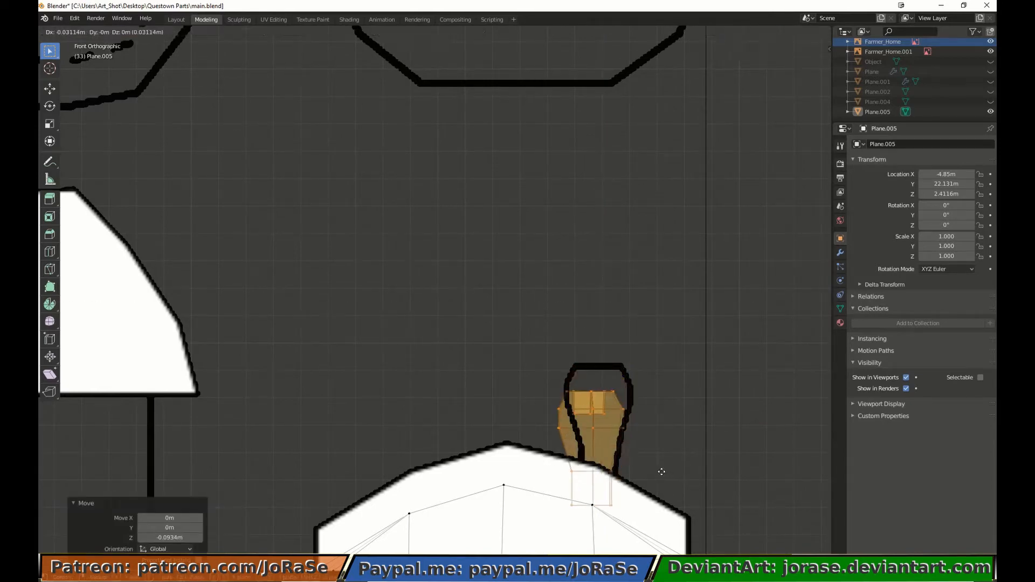
pyautogui.click(661, 472)
# Fine-tune the chimney's height along Z so that its base sits within the roof.
pyautogui.press('b')
pyautogui.moveTo(585, 485); pyautogui.dragTo(596, 533, button='middle')
pyautogui.press('g')
pyautogui.press('z')
pyautogui.click(596, 530)
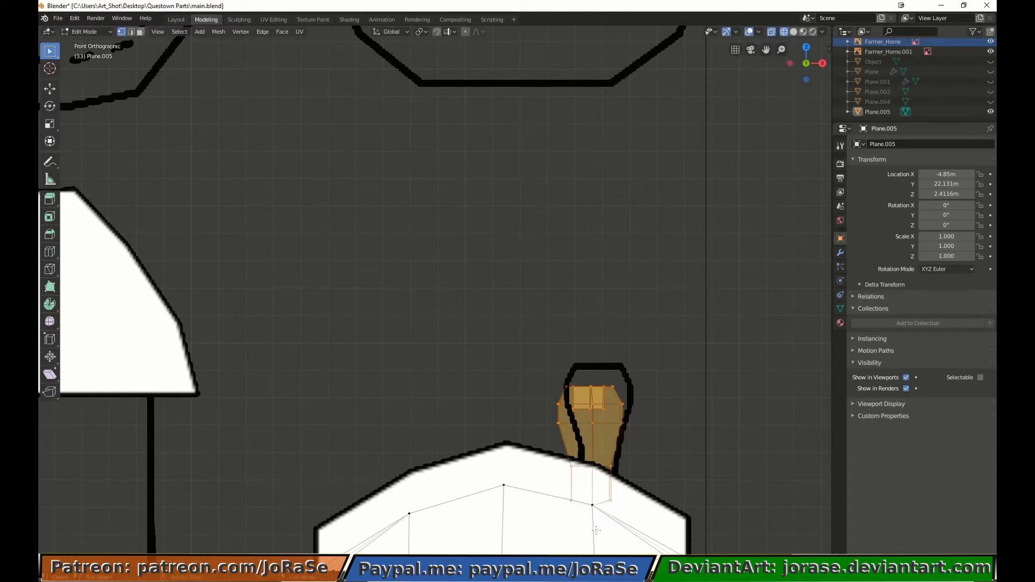
pyautogui.press('g')
pyautogui.press('z')
pyautogui.click(680, 450)
# Move the chimney -0.277 m along Y to seat it on the roof's top, checking it in solid shading.
pyautogui.moveTo(682, 450); pyautogui.dragTo(676, 361, button='middle')
pyautogui.hotkey('alt', 'z')
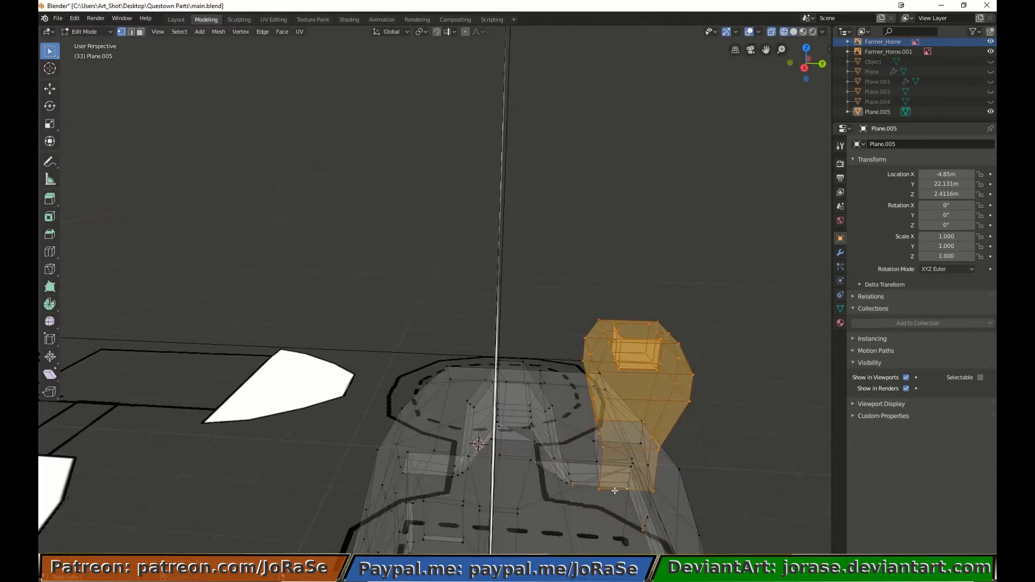
pyautogui.press('g')
pyautogui.press('y')
pyautogui.click(557, 426)
pyautogui.hotkey('alt', 'z')
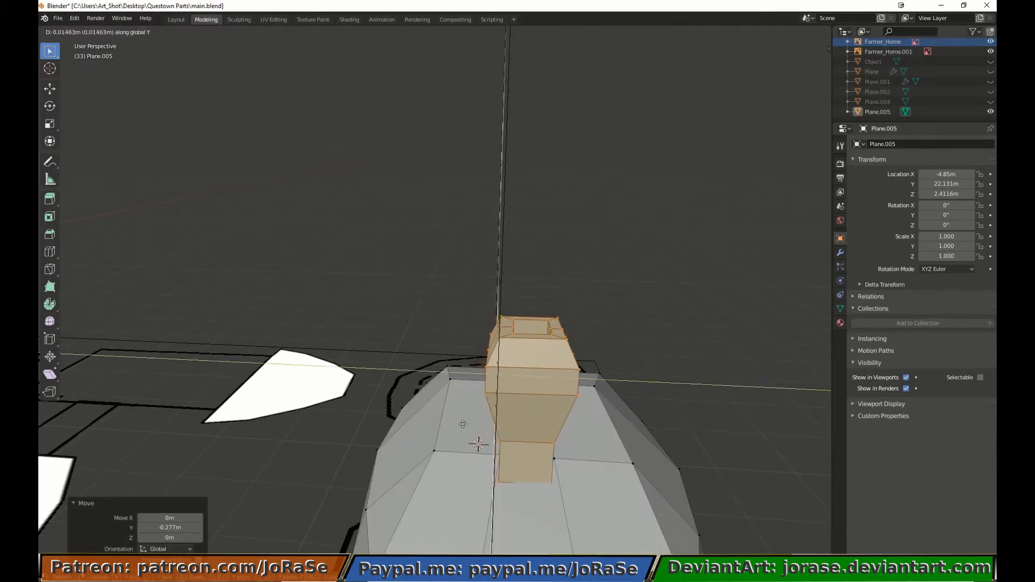
# Select the chimney's exposed base vertices and adjust them along Z to meet the roof surface.
pyautogui.moveTo(458, 422); pyautogui.dragTo(434, 447, button='middle')
pyautogui.hotkey('alt', 'a')
pyautogui.press('z')
pyautogui.click(356, 447)
pyautogui.moveTo(414, 432); pyautogui.dragTo(505, 455)
pyautogui.press('z')
pyautogui.click(578, 456)
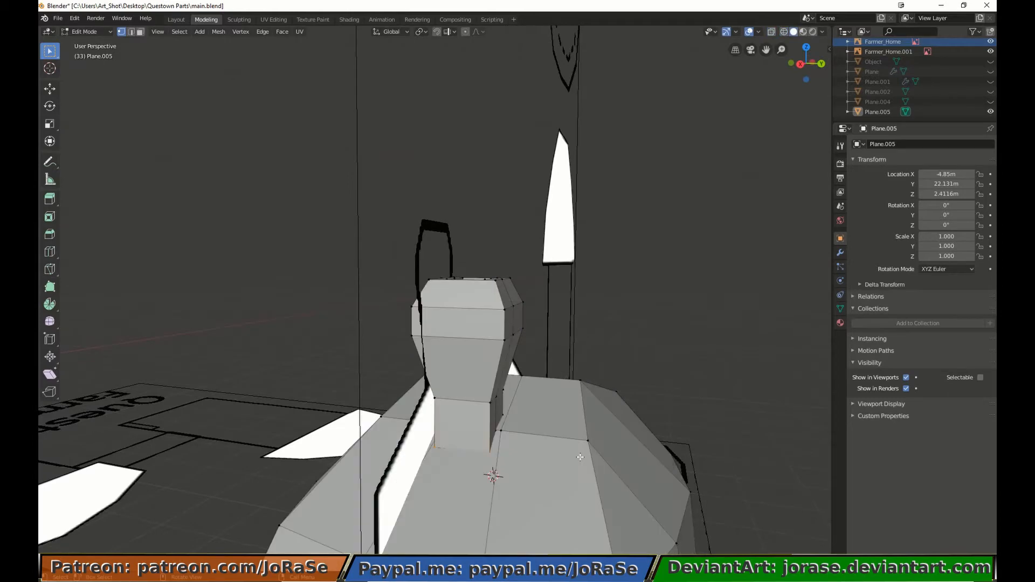
pyautogui.press('g')
pyautogui.press('z')
pyautogui.click(581, 456)
pyautogui.press('g')
pyautogui.press('z')
pyautogui.click(529, 448)
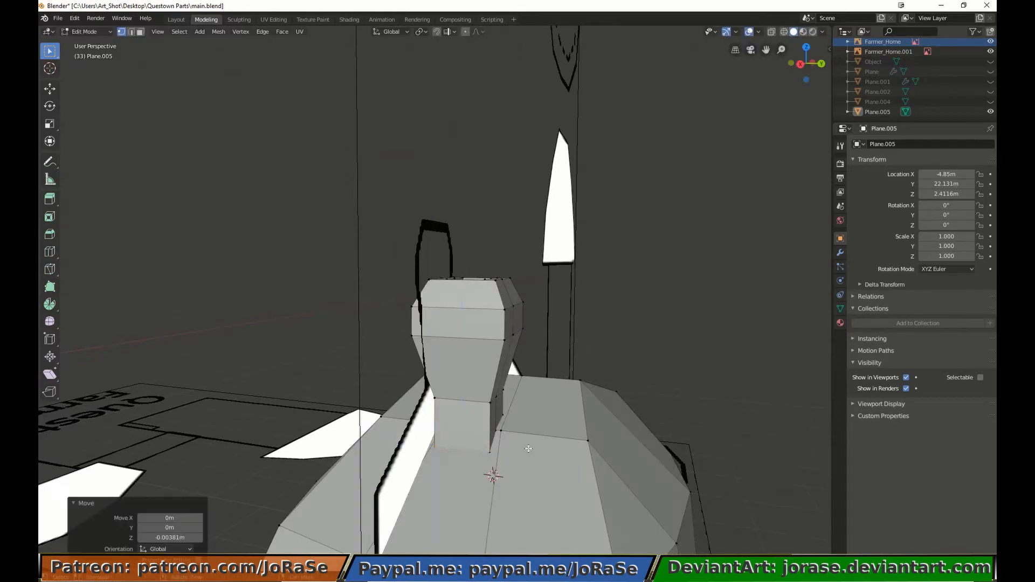
# Examine how the chimney's base meets the roof in X-ray shading, from both sides.
pyautogui.click(504, 433)
pyautogui.moveTo(506, 421); pyautogui.dragTo(530, 426, button='middle')
pyautogui.moveTo(531, 426); pyautogui.dragTo(544, 431)
pyautogui.press('z')
pyautogui.click(416, 435)
pyautogui.moveTo(416, 436); pyautogui.dragTo(383, 438, button='middle')
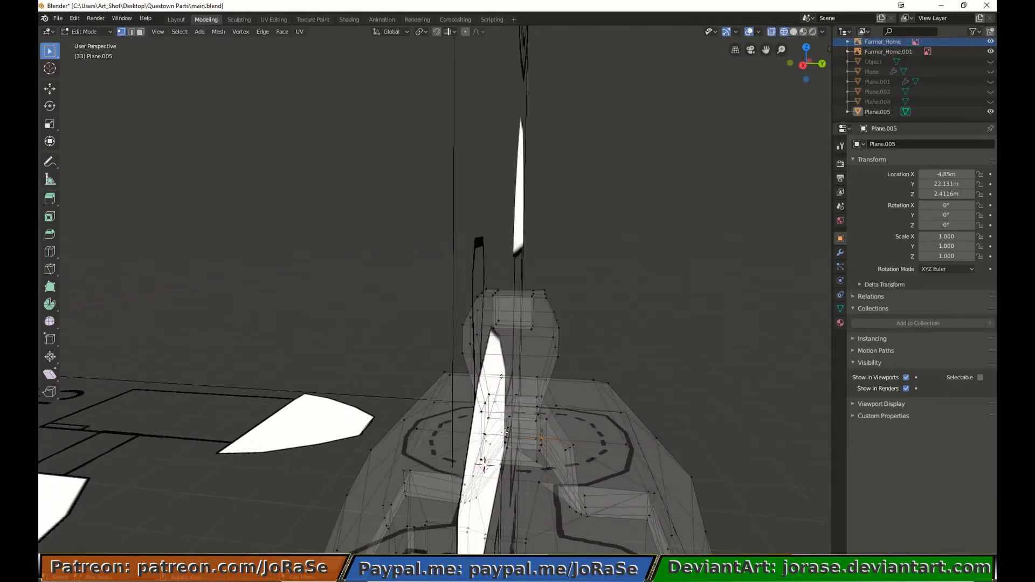
pyautogui.click(131, 32)
pyautogui.moveTo(512, 467); pyautogui.dragTo(488, 467, button='middle')
pyautogui.moveTo(490, 421); pyautogui.dragTo(468, 423, button='middle')
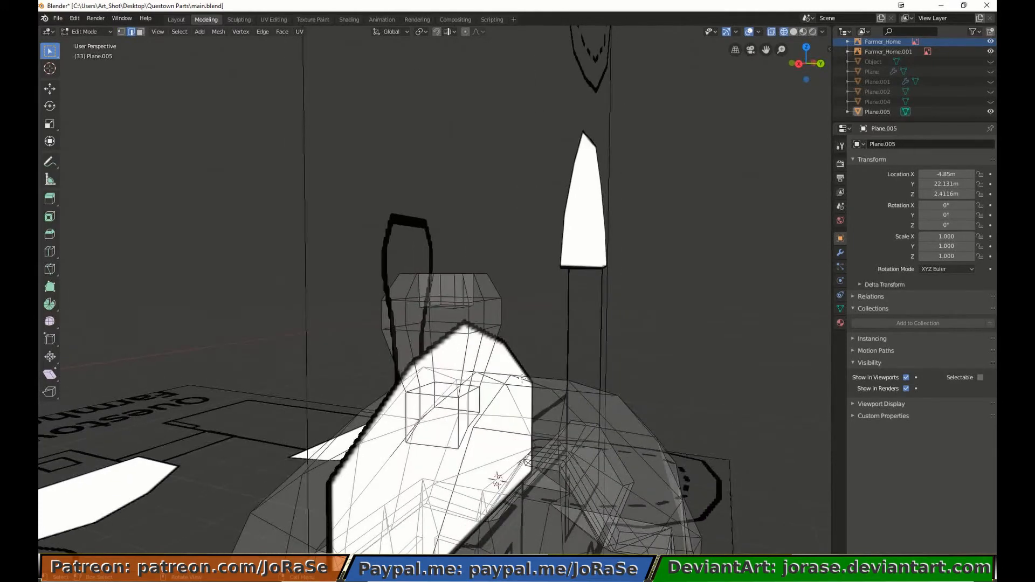
# Select the roof and chimney edges around the chimney's base and hide the rest of the mesh.
pyautogui.click(793, 32)
pyautogui.moveTo(372, 449); pyautogui.dragTo(328, 467, button='middle')
pyautogui.click(346, 460)
pyautogui.click(344, 461)
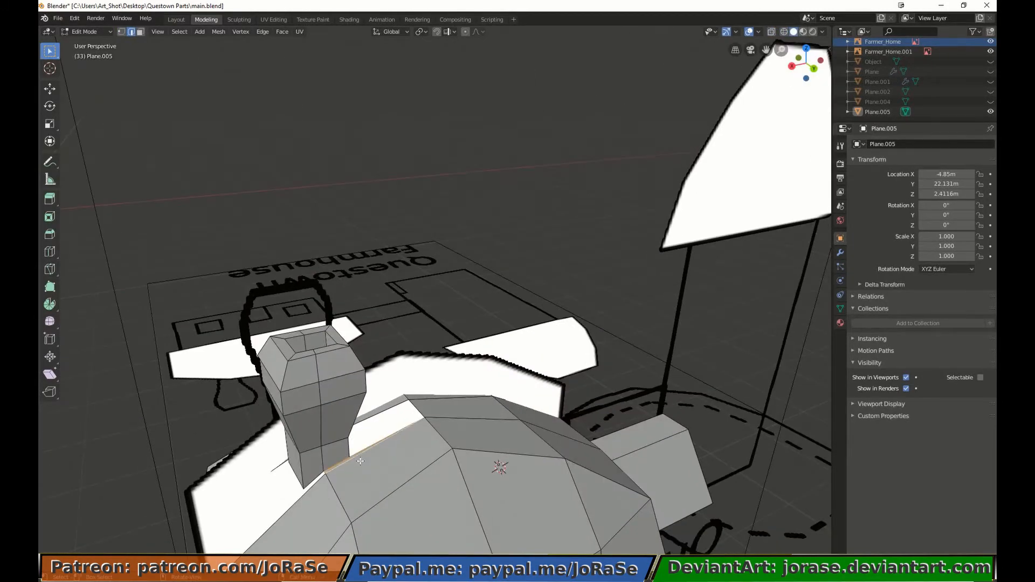
pyautogui.keyDown('shift'); pyautogui.click(355, 456); pyautogui.keyUp('shift')
pyautogui.click(121, 31)
pyautogui.hotkey('ctrl', 'i')
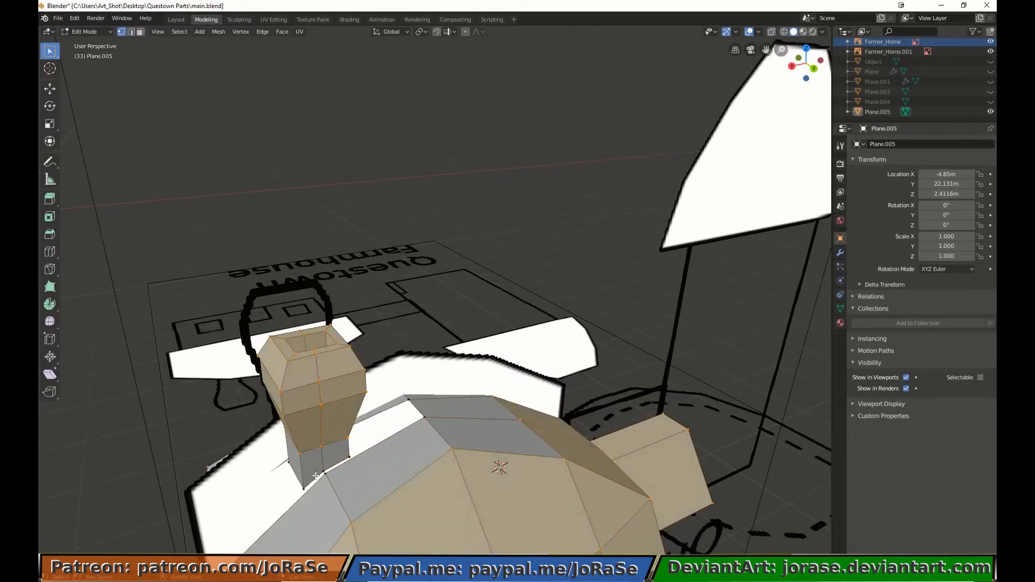
pyautogui.press('h')
# Box-select the isolated vertices around the chimney's base and reveal the hidden geometry.
pyautogui.moveTo(256, 433); pyautogui.dragTo(315, 441, button='middle')
pyautogui.press('b')
pyautogui.moveTo(470, 385); pyautogui.dragTo(542, 418)
pyautogui.press('b')
pyautogui.moveTo(458, 452); pyautogui.dragTo(511, 470)
pyautogui.moveTo(512, 467); pyautogui.dragTo(528, 448, button='middle')
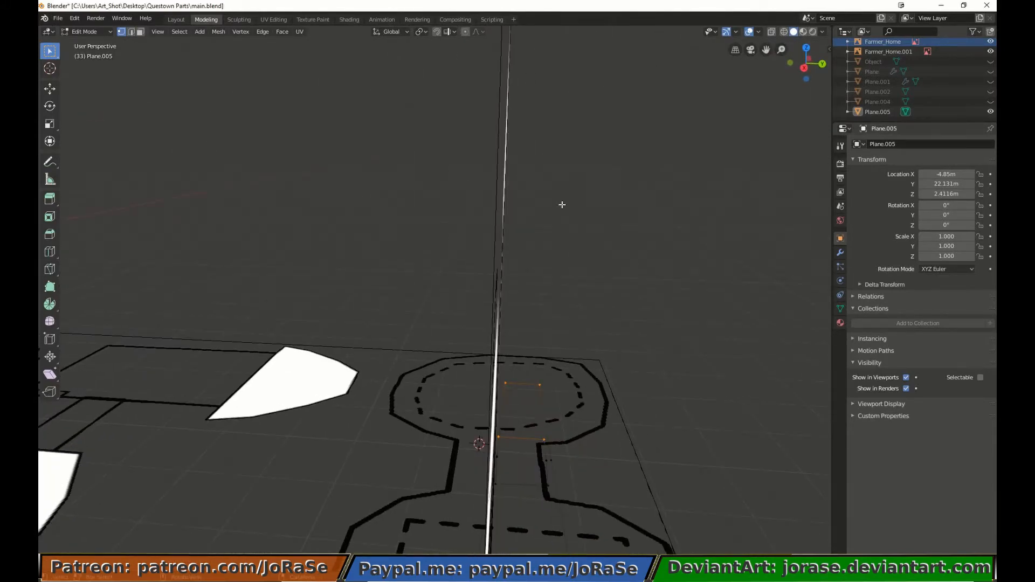
pyautogui.hotkey('alt', 'h')
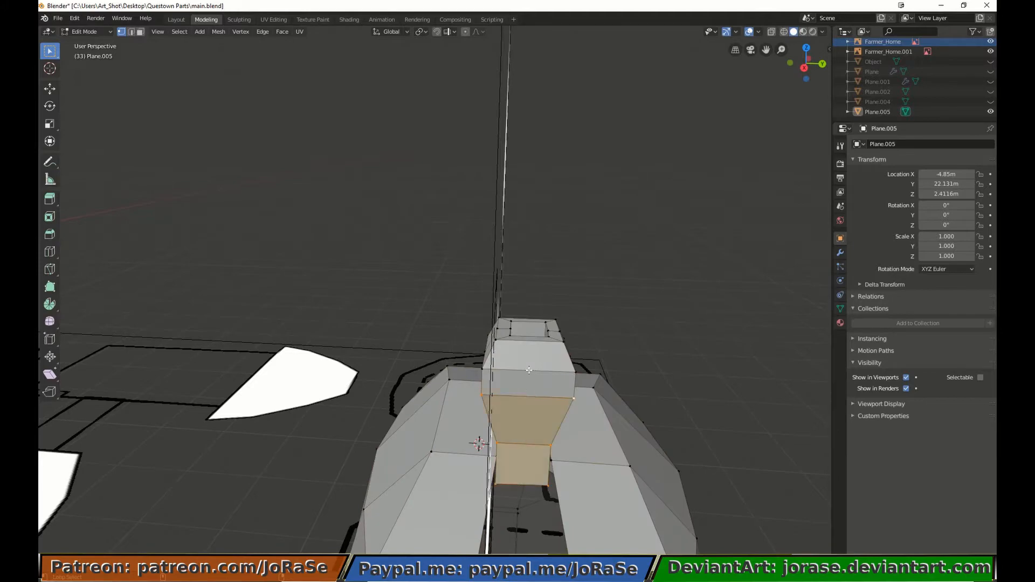
pyautogui.moveTo(529, 370); pyautogui.dragTo(596, 169, button='middle')
pyautogui.press('g')
pyautogui.press('y')
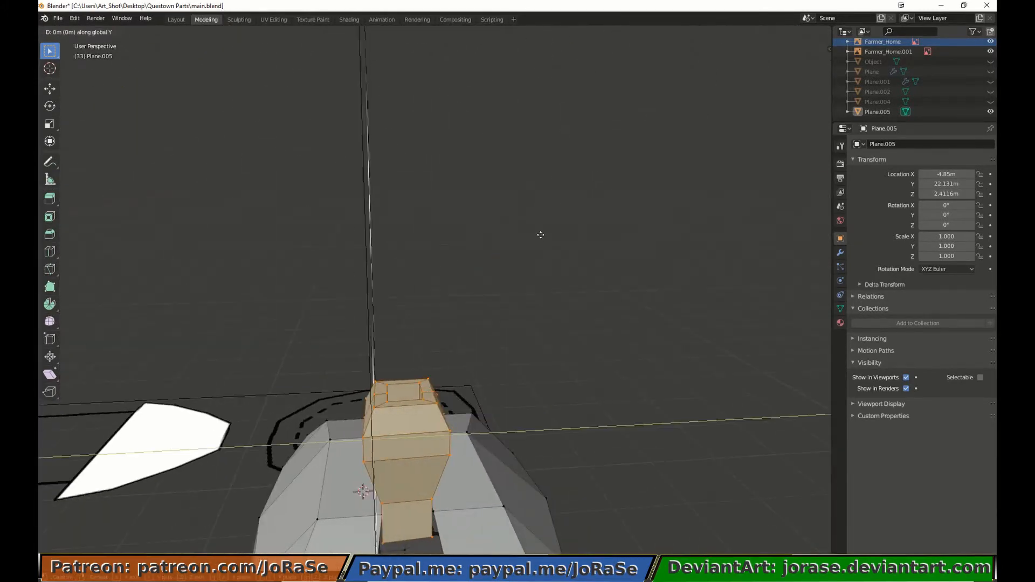
pyautogui.rightClick(541, 235)
# Select the roof vertices flanking the chimney's base and scale them apart along Y.
pyautogui.press('a')
pyautogui.click(383, 516)
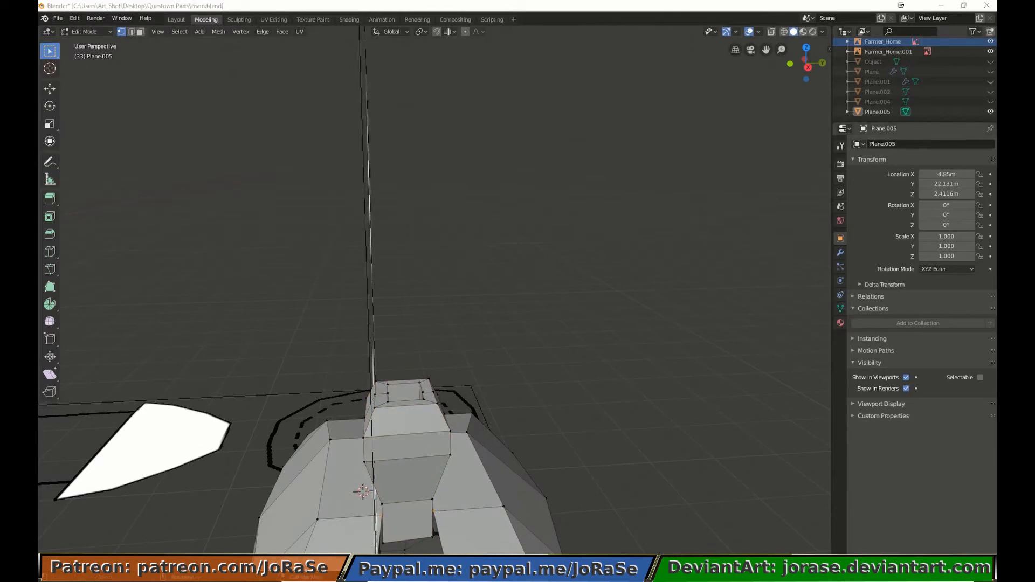
pyautogui.press('s')
pyautogui.press('y')
pyautogui.click(570, 363)
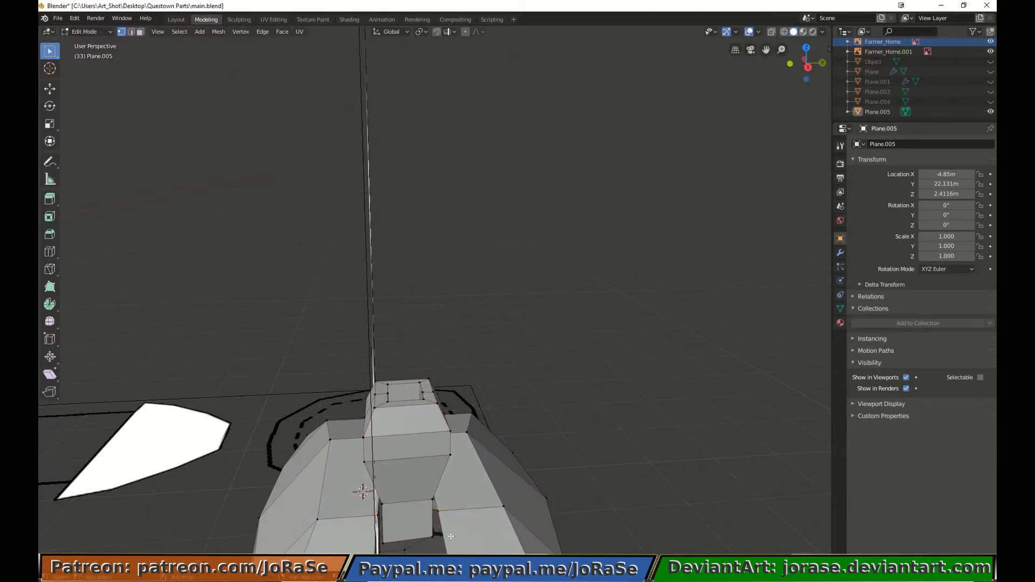
# Isolate the vertices around the chimney's base and fill a face across the gap behind it.
pyautogui.hotkey('shift', 'h')
pyautogui.moveTo(452, 483); pyautogui.dragTo(416, 480, button='middle')
pyautogui.press('b')
pyautogui.moveTo(368, 480); pyautogui.dragTo(425, 495)
pyautogui.press('f')
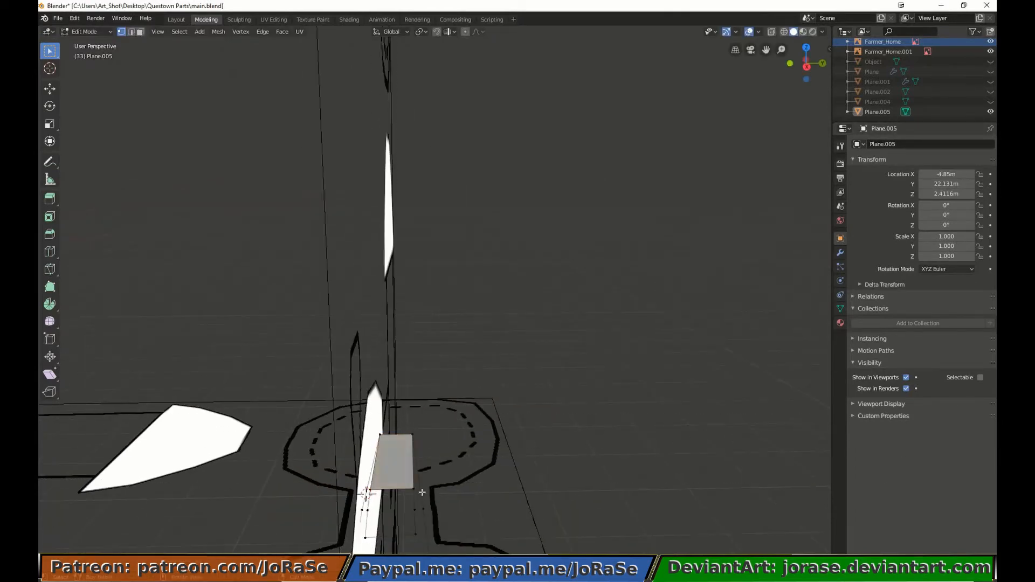
# Fill the gap between the chimney's base and the roof on the positive Y side with faces.
pyautogui.moveTo(408, 428); pyautogui.dragTo(438, 535)
pyautogui.press('b')
pyautogui.press('f')
pyautogui.press('b')
pyautogui.keyDown('shift'); pyautogui.moveTo(437, 535); pyautogui.dragTo(502, 455, button='middle'); pyautogui.keyUp('shift')
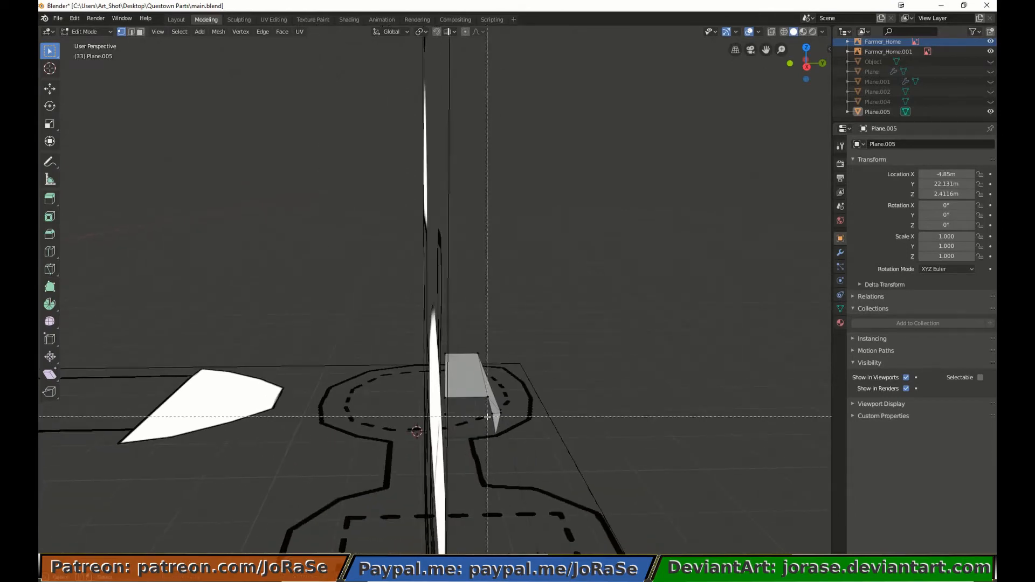
pyautogui.press('b')
pyautogui.moveTo(490, 411); pyautogui.dragTo(566, 549)
pyautogui.press('f')
# Fill the gap between the chimney's base and the roof on the negative Y side with faces.
pyautogui.moveTo(574, 462); pyautogui.dragTo(552, 462, button='middle')
pyautogui.press('b')
pyautogui.press('f')
pyautogui.moveTo(419, 393); pyautogui.dragTo(443, 456)
pyautogui.press('b')
pyautogui.press('f')
pyautogui.press('b')
pyautogui.press('Escape')
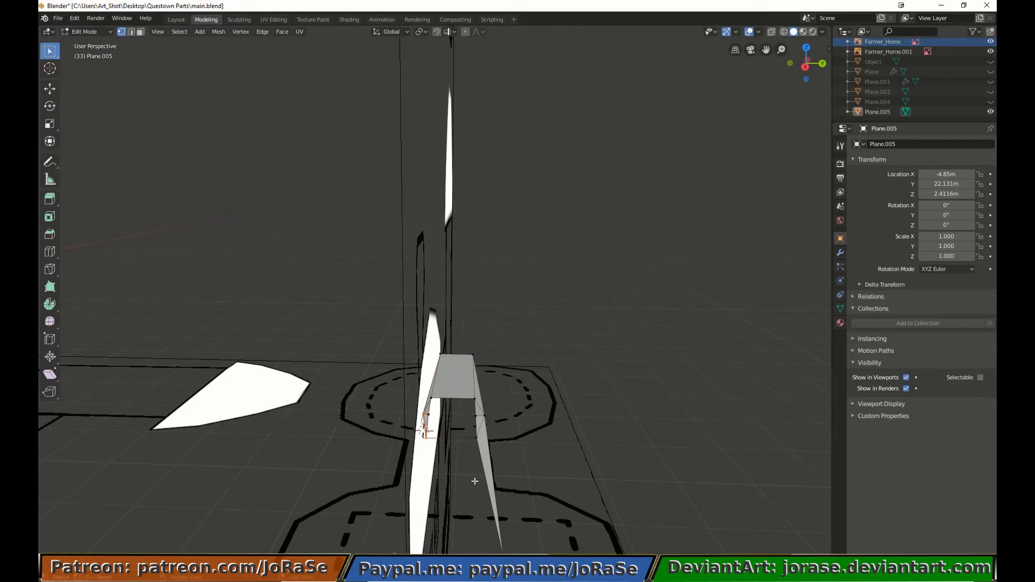
# Leave mesh editing and hide the Farmer_Home and Farmer_Home.001 reference images.
pyautogui.press('Tab')
pyautogui.moveTo(464, 399); pyautogui.dragTo(540, 401, button='middle')
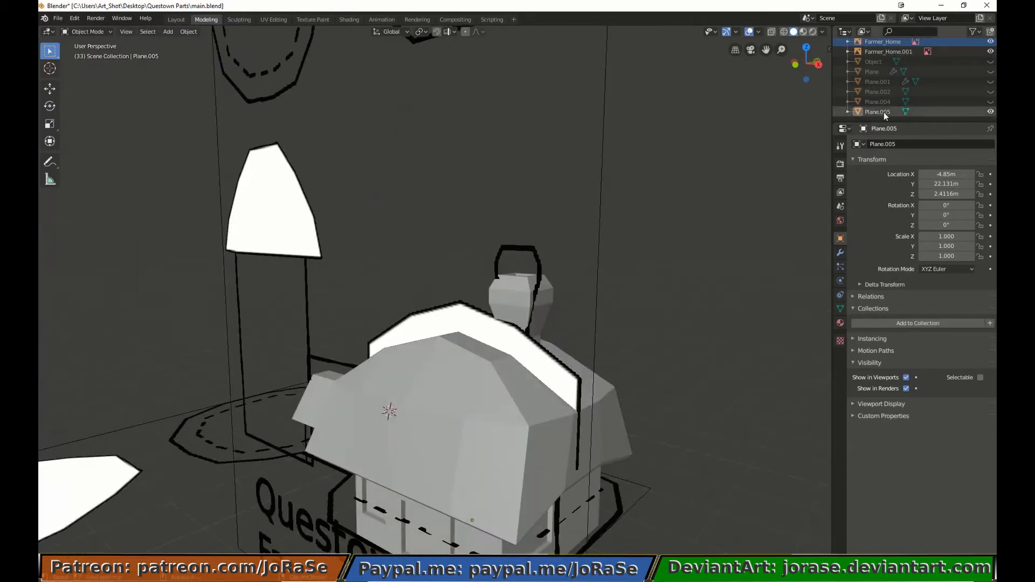
pyautogui.click(990, 52)
pyautogui.click(991, 41)
pyautogui.moveTo(717, 232); pyautogui.dragTo(539, 351, button='middle')
# Resume mesh editing and scale the vertices at the roof's two ends to 0.973 along X.
pyautogui.press('Tab')
pyautogui.press('s')
pyautogui.press('x')
pyautogui.click(478, 470)
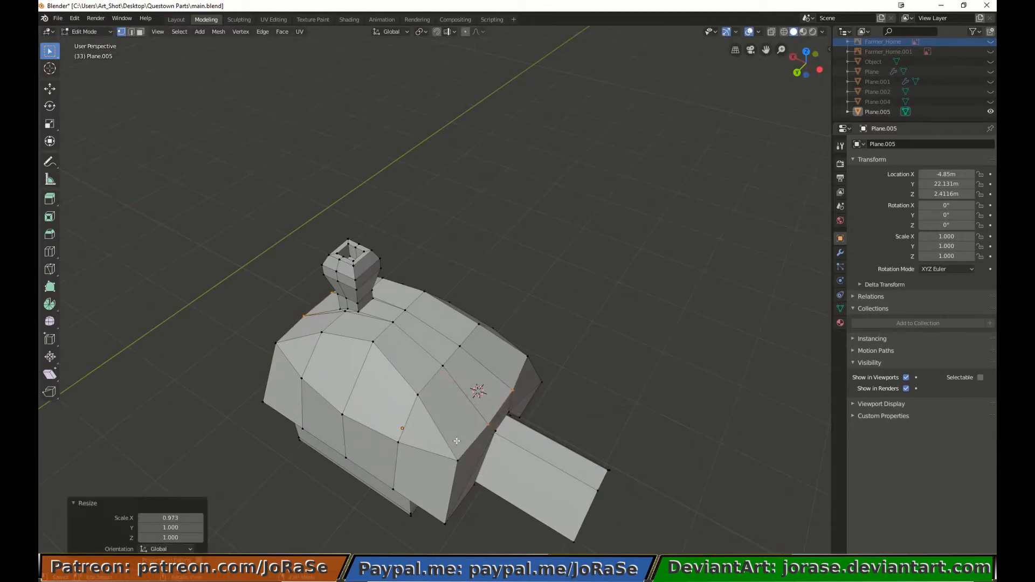
# Select the roof's four corner vertices above the eaves and scale them along X to round the roof's outline.
pyautogui.keyDown('shift'); pyautogui.click(458, 461); pyautogui.keyUp('shift')
pyautogui.keyDown('shift'); pyautogui.click(527, 355); pyautogui.keyUp('shift')
pyautogui.moveTo(431, 399); pyautogui.dragTo(555, 415, button='middle')
pyautogui.keyDown('shift'); pyautogui.click(418, 504); pyautogui.keyUp('shift')
pyautogui.keyDown('shift'); pyautogui.click(306, 414); pyautogui.keyUp('shift')
pyautogui.press('s')
pyautogui.press('x')
pyautogui.click(314, 499)
pyautogui.moveTo(314, 499); pyautogui.dragTo(265, 506, button='middle')
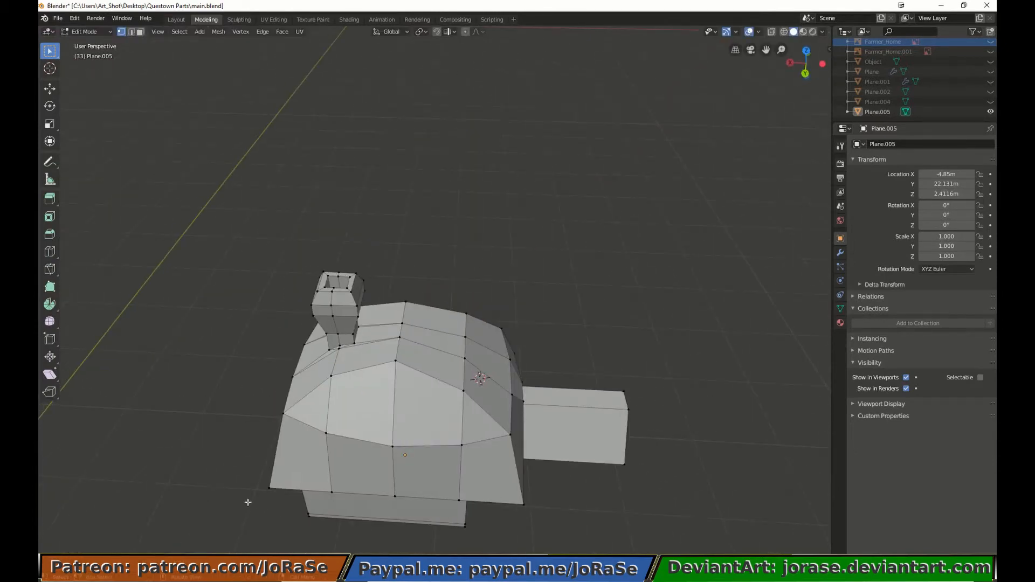
# Switch to the front view and show both Farmer_Home reference images again around the tower drawing.
pyautogui.press('KP_3')
pyautogui.press('KP_1')
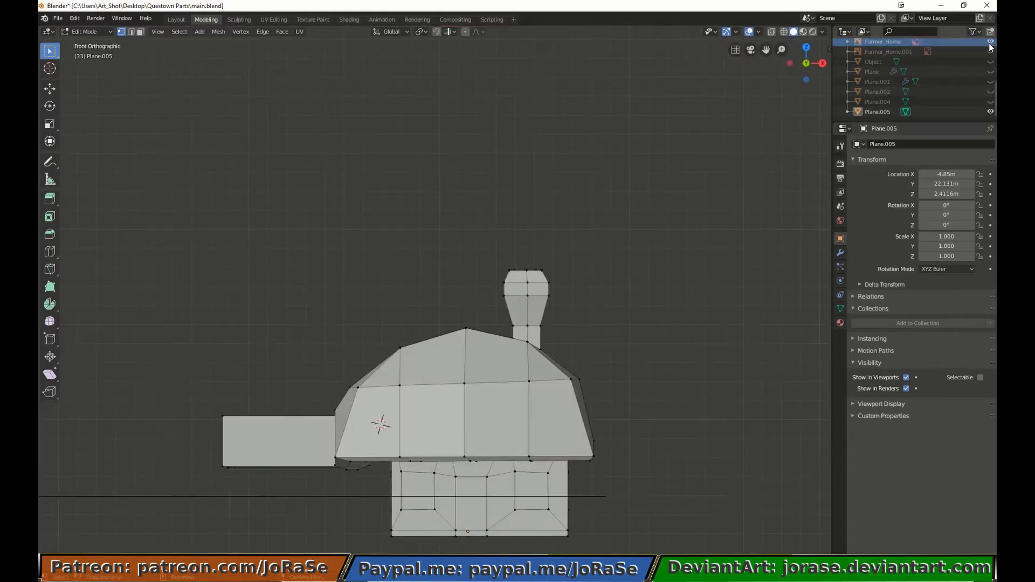
pyautogui.moveTo(989, 44); pyautogui.dragTo(990, 52)
pyautogui.keyDown('shift'); pyautogui.moveTo(294, 256); pyautogui.dragTo(566, 243, button='middle'); pyautogui.keyUp('shift')
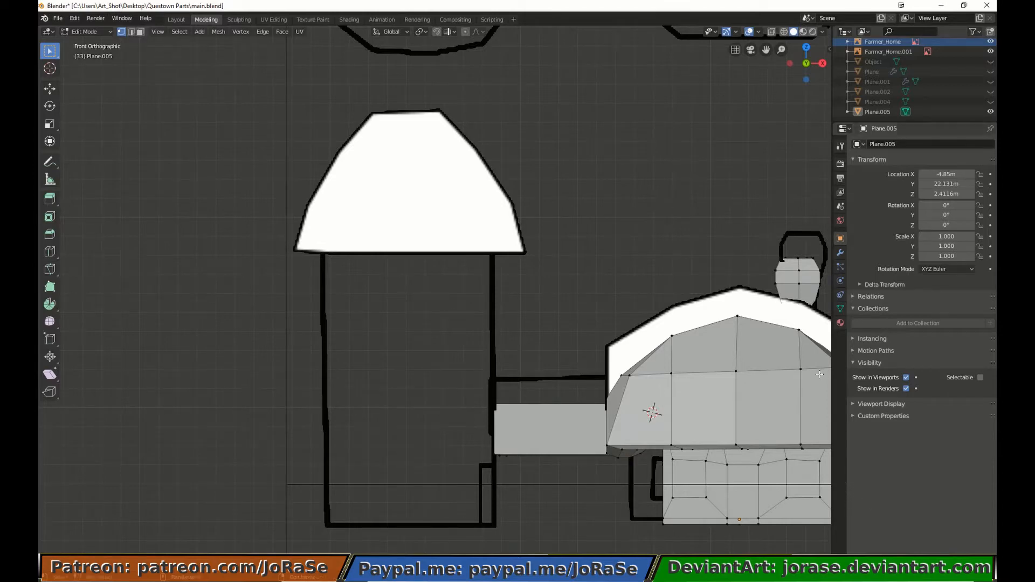
# In top X-ray view, shift the middle vertices of the corridor's tower end inward along X, and the whole end by 0.111 m.
pyautogui.press('KP_7')
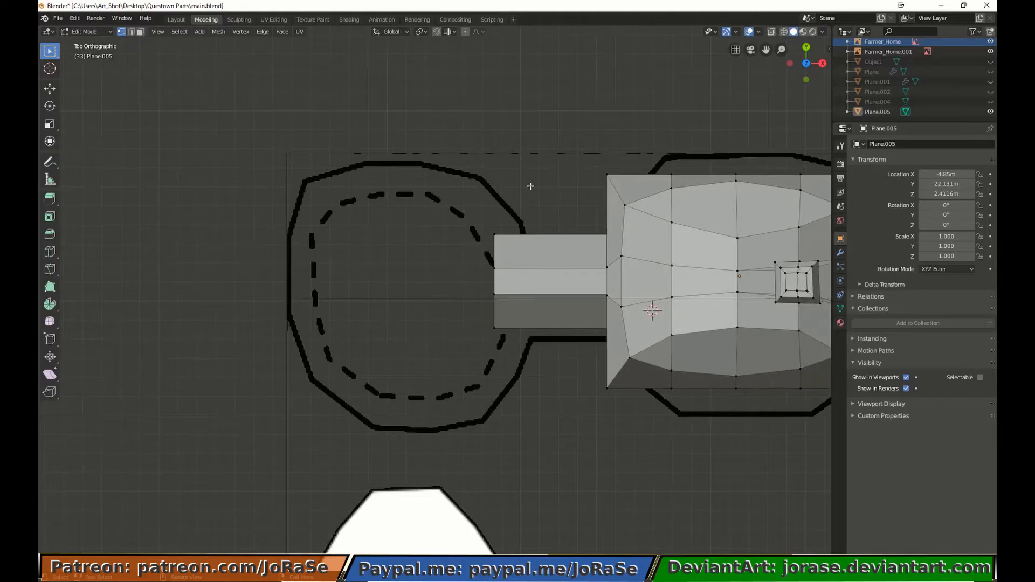
pyautogui.hotkey('alt', 'z')
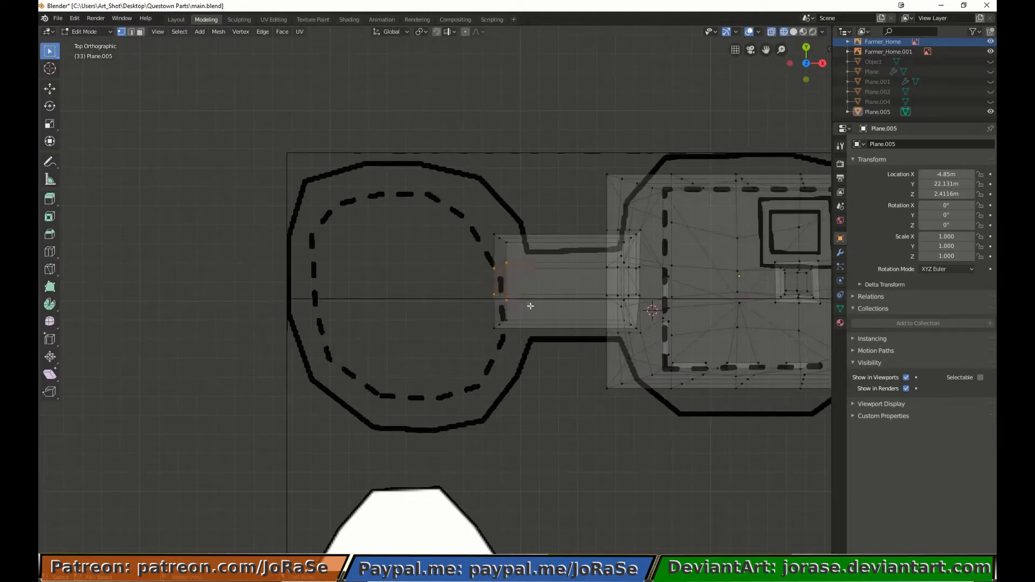
pyautogui.press('g')
pyautogui.press('x')
pyautogui.click(538, 308)
pyautogui.moveTo(472, 202); pyautogui.dragTo(527, 342)
pyautogui.press('g')
pyautogui.press('x')
pyautogui.click(547, 359)
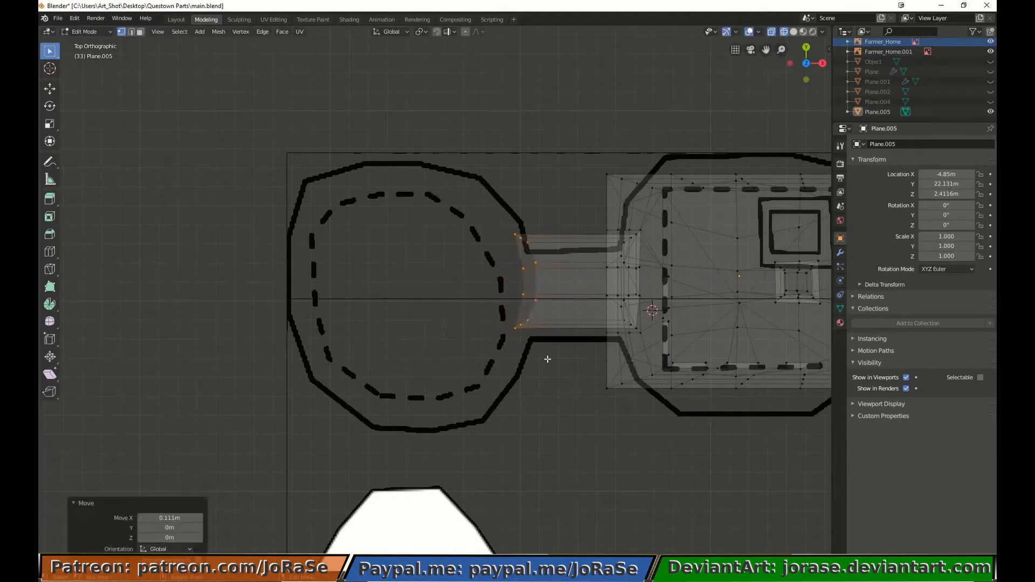
pyautogui.click(547, 359)
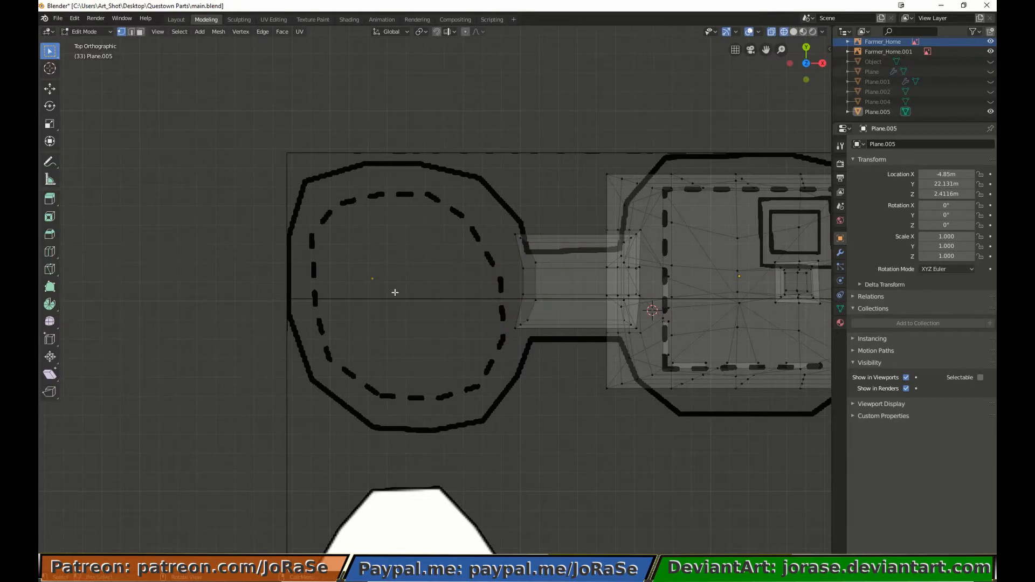
# Try to trace the upper and outer sides of the tower's dashed outline by placing a vertex and extruding it.
pyautogui.press('g')
pyautogui.click(346, 236)
pyautogui.press('e')
pyautogui.click(411, 223)
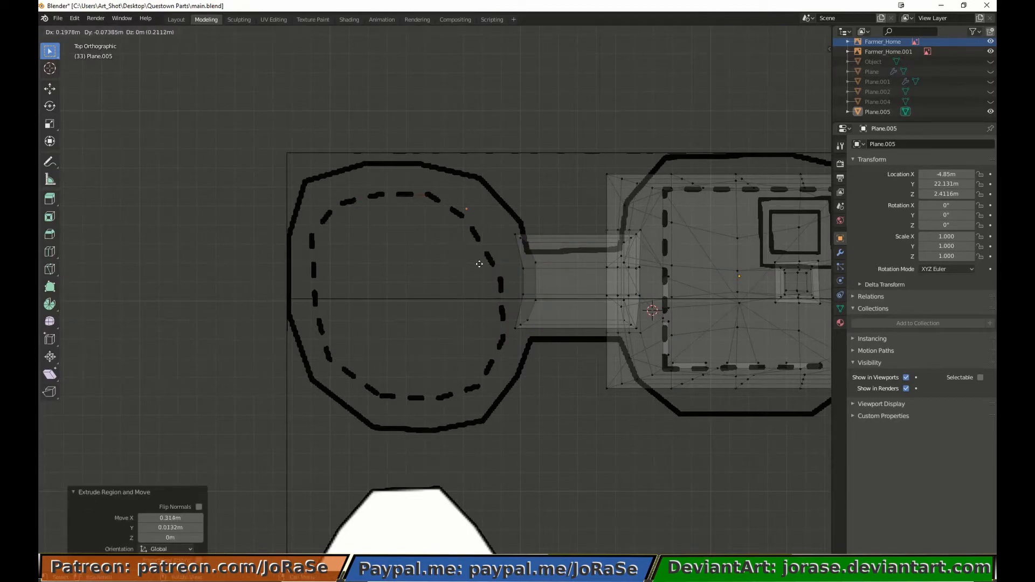
pyautogui.click(491, 263)
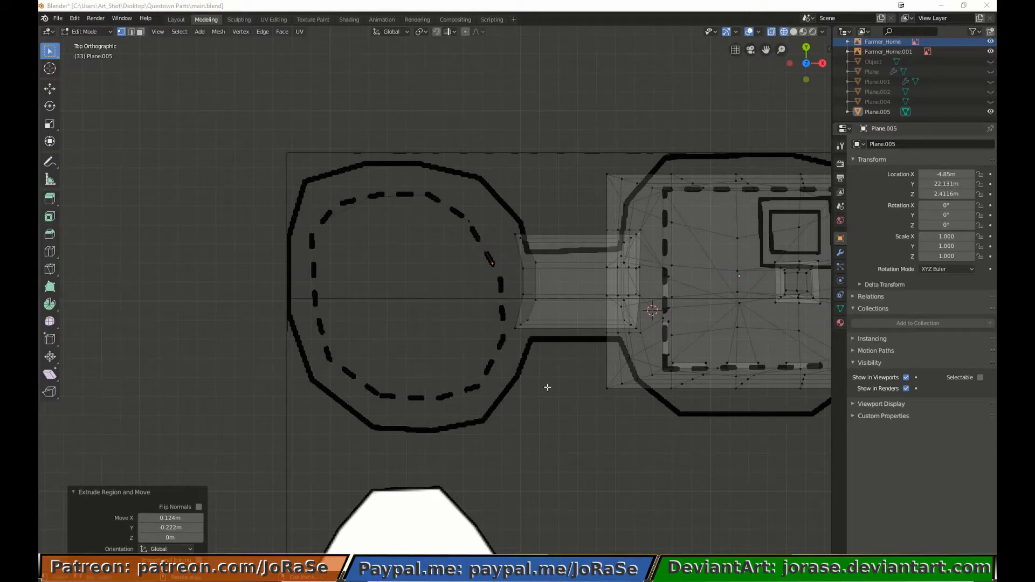
pyautogui.click(607, 24)
pyautogui.press('e')
pyautogui.click(589, 283)
# Try to complete the tower's traced outline along its lower and far sides with further vertex extrusions, and select it.
pyautogui.press('e')
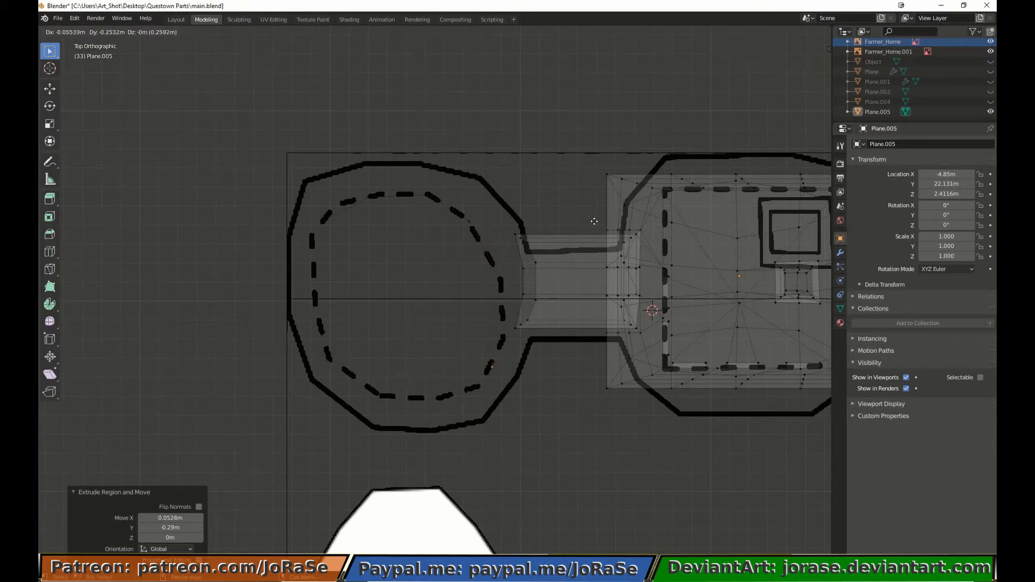
pyautogui.click(585, 251)
pyautogui.press('e')
pyautogui.click(571, 159)
pyautogui.press('e')
pyautogui.click(534, 115)
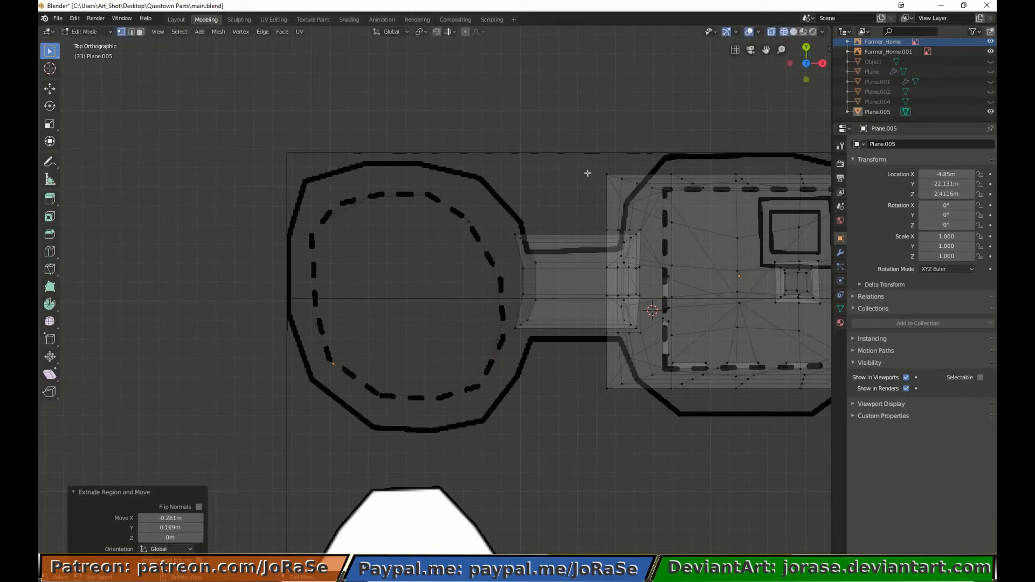
pyautogui.press('e')
pyautogui.click(577, 139)
pyautogui.press('e')
pyautogui.click(577, 139)
pyautogui.keyDown('shift'); pyautogui.moveTo(308, 201); pyautogui.dragTo(342, 233); pyautogui.keyUp('shift')
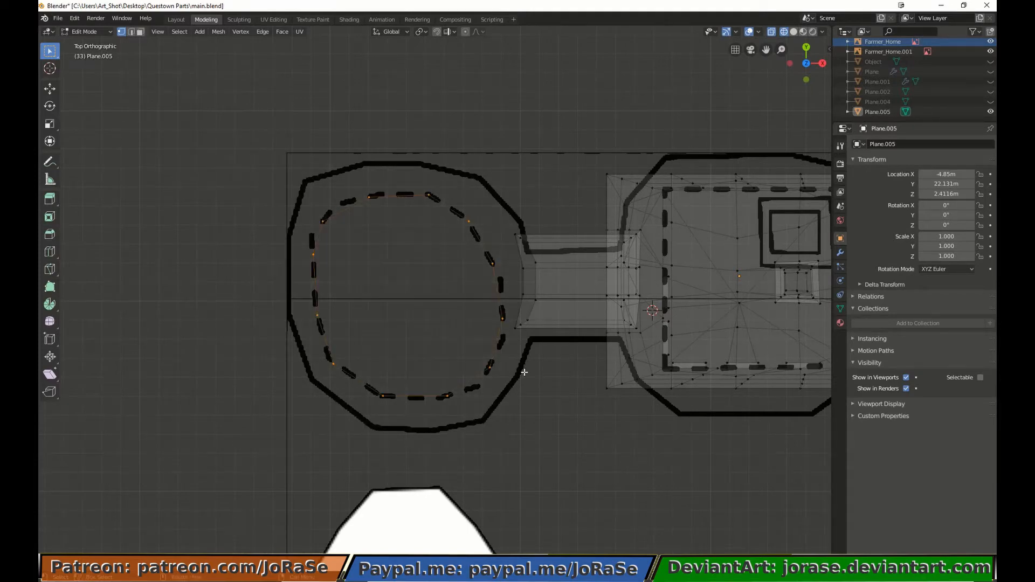
# Add a 12-vertex circle with a 1 m radius and move it along X over the tower's outline.
pyautogui.click(199, 32)
pyautogui.click(213, 61)
pyautogui.press('Return')
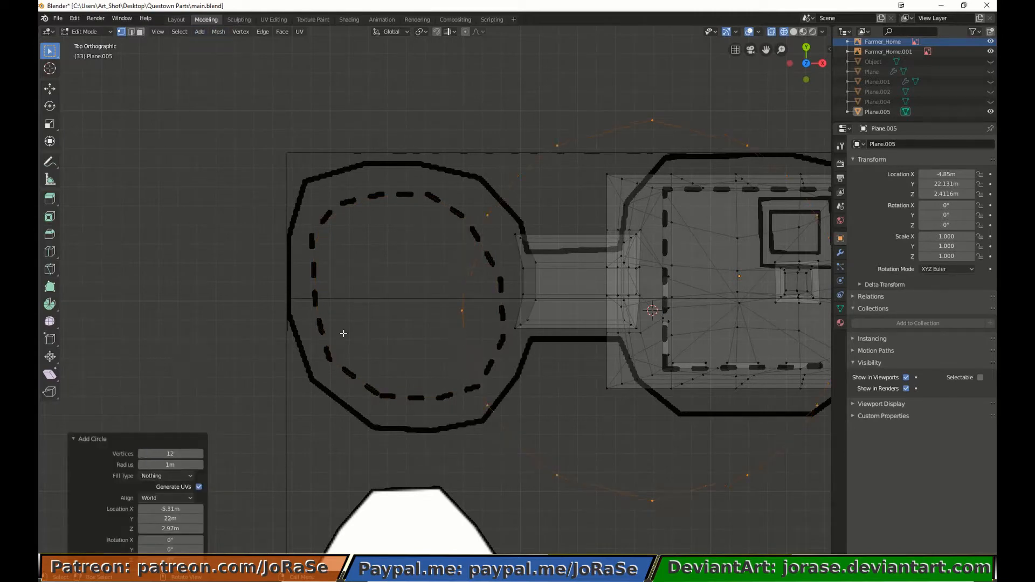
pyautogui.press('g')
pyautogui.press('x')
pyautogui.press('Return')
# Scale the circle to 0.5 and move it 0.0369 m along X and 0.095 m along Y to match the dashed outline.
pyautogui.press('s')
pyautogui.click(468, 410)
pyautogui.press('g')
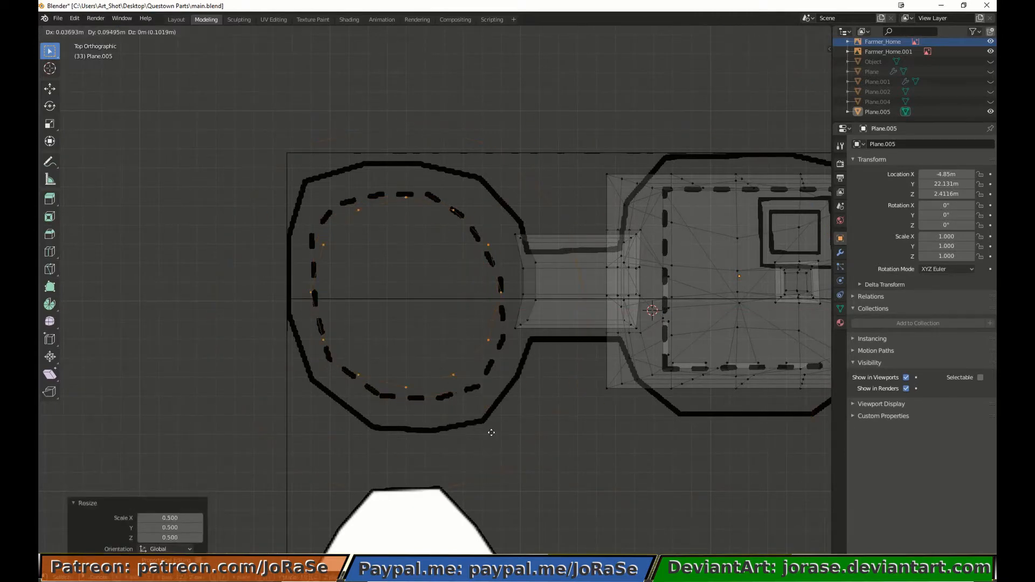
pyautogui.click(489, 432)
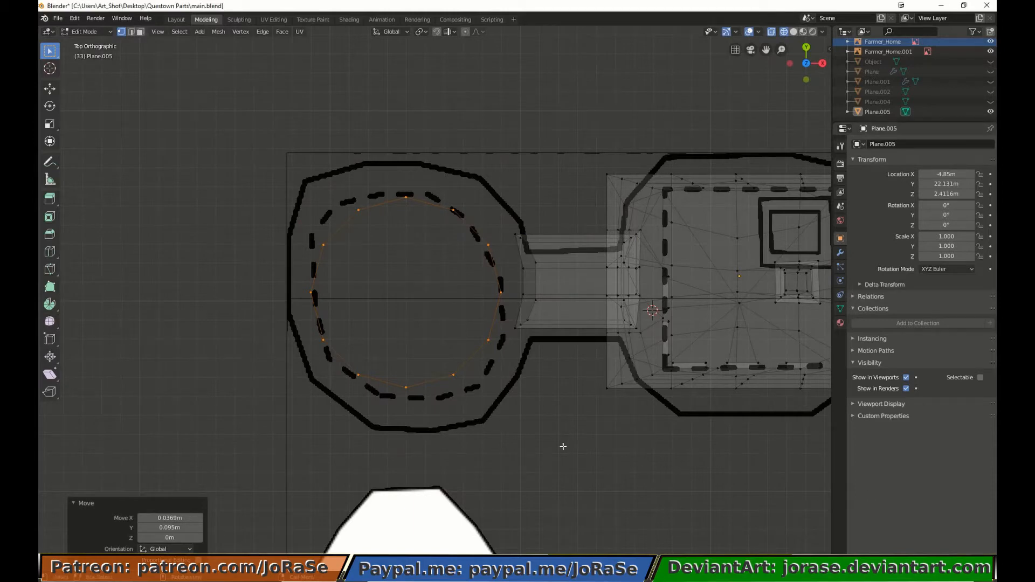
# In the front view, lower the circle 0.596 m along Z to the tower's ground line.
pyautogui.moveTo(504, 416); pyautogui.dragTo(492, 328, button='middle')
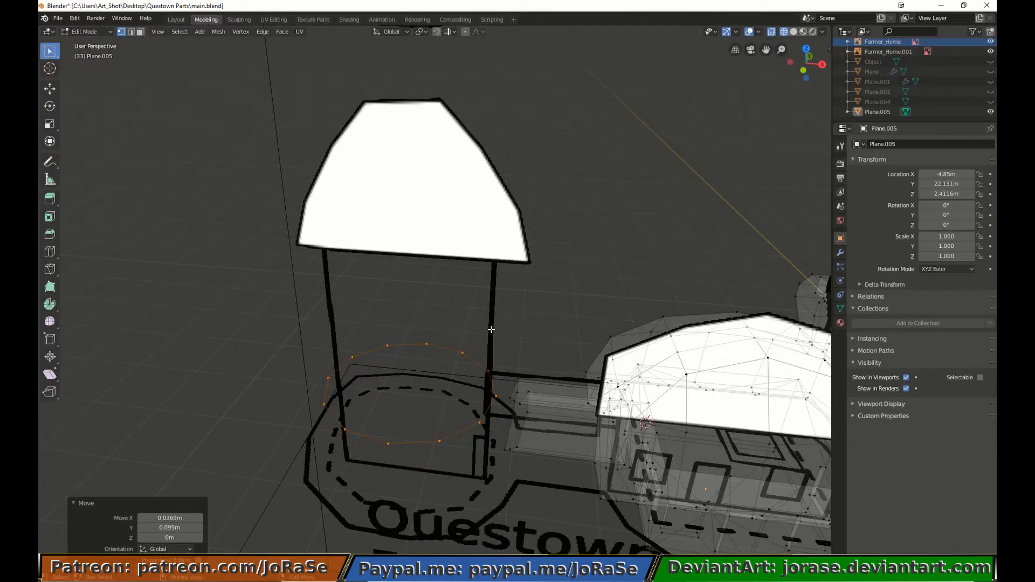
pyautogui.press('KP_1')
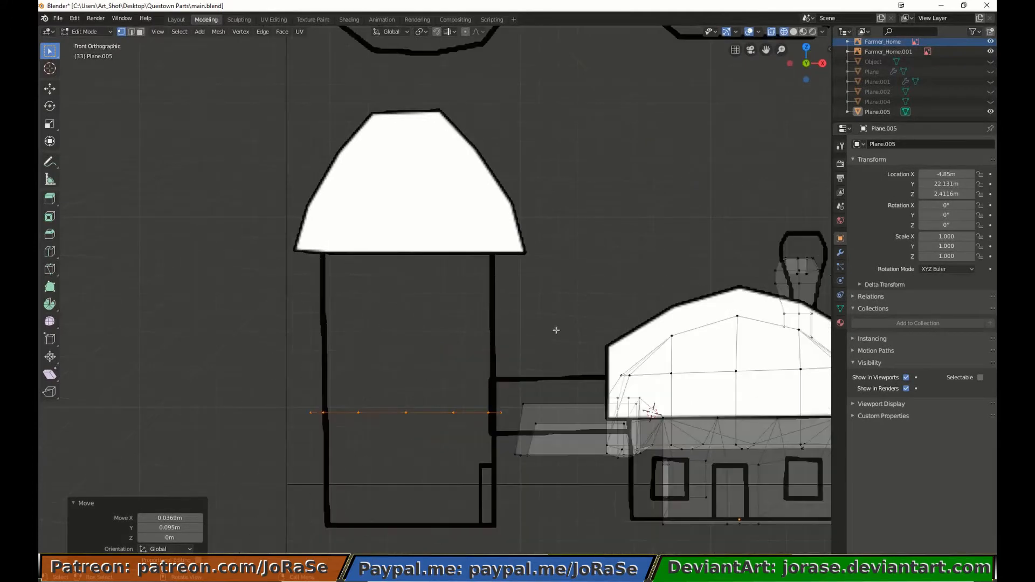
pyautogui.press('g')
pyautogui.press('z')
pyautogui.click(541, 446)
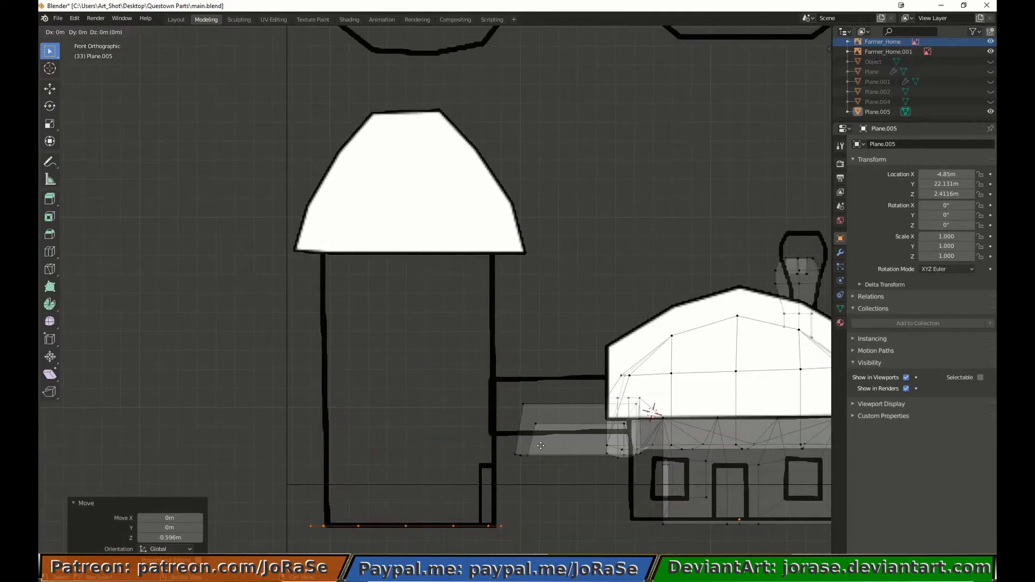
# Extrude the circle 0.319 m up along Z to the door's height, and extrude again up into the tower's roof.
pyautogui.press('e')
pyautogui.press('z')
pyautogui.click(545, 385)
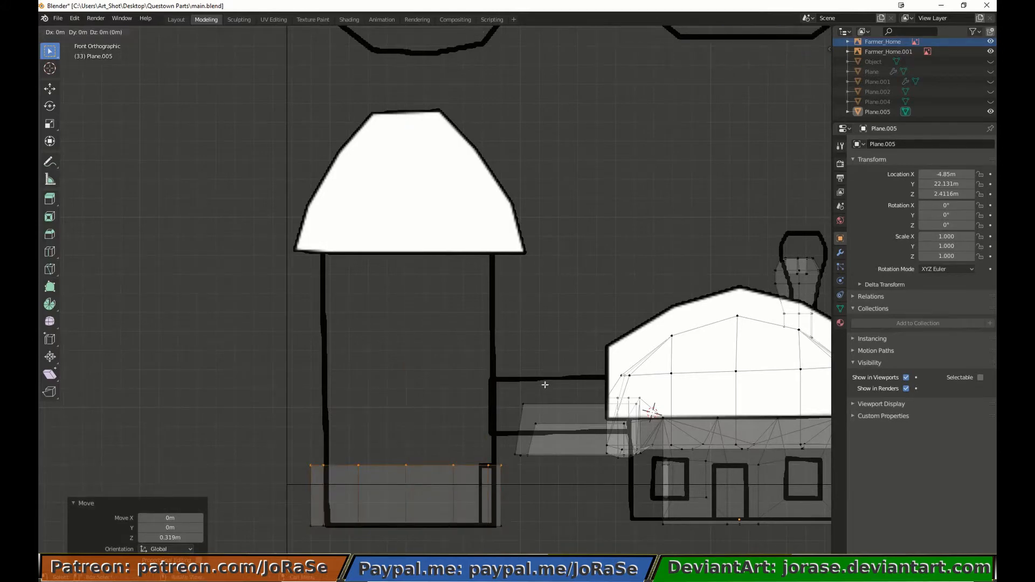
pyautogui.press('e')
pyautogui.press('z')
pyautogui.click(561, 206)
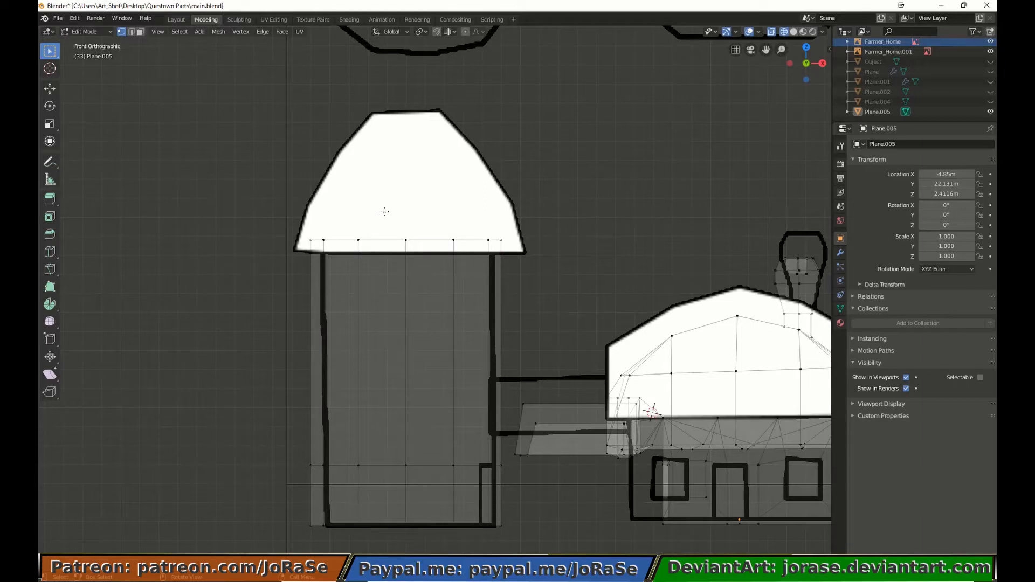
# Select the farmhouse's door panel and duplicate it in place.
pyautogui.press('a')
pyautogui.press('a')
pyautogui.moveTo(495, 514); pyautogui.dragTo(525, 555)
pyautogui.moveTo(552, 400); pyautogui.dragTo(668, 503, button='middle')
pyautogui.hotkey('shift', 'd')
pyautogui.rightClick(668, 504)
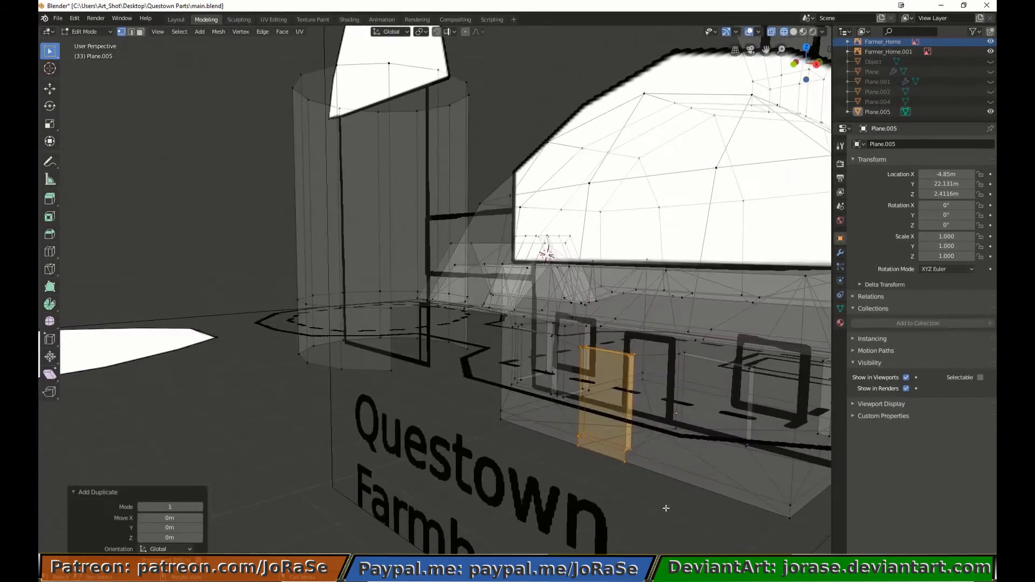
# Move the duplicated door panel along X to the tower's base and rotate it 90° about Z to face the farmhouse.
pyautogui.press('KP_1')
pyautogui.press('g')
pyautogui.press('x')
pyautogui.click(413, 474)
pyautogui.moveTo(366, 413); pyautogui.dragTo(422, 382, button='middle')
pyautogui.press('r')
pyautogui.press('z')
pyautogui.press('9')
pyautogui.press('Return')
pyautogui.hotkey('alt', 'z')
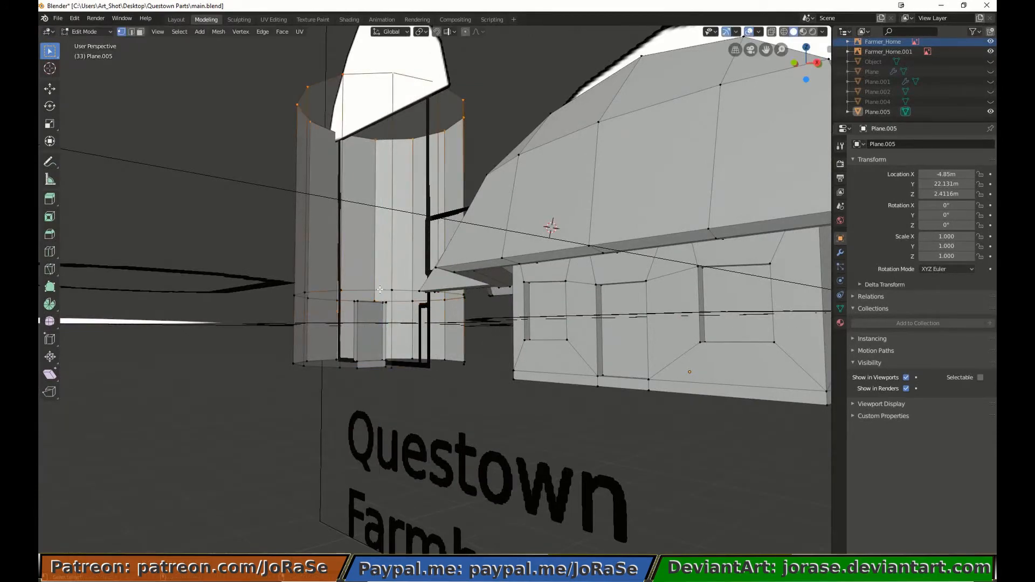
# Select the tower's door panel with its threshold and move both 0.431 m along Y into the wall facing the farmhouse.
pyautogui.press('l')
pyautogui.press('x')
pyautogui.click(326, 371)
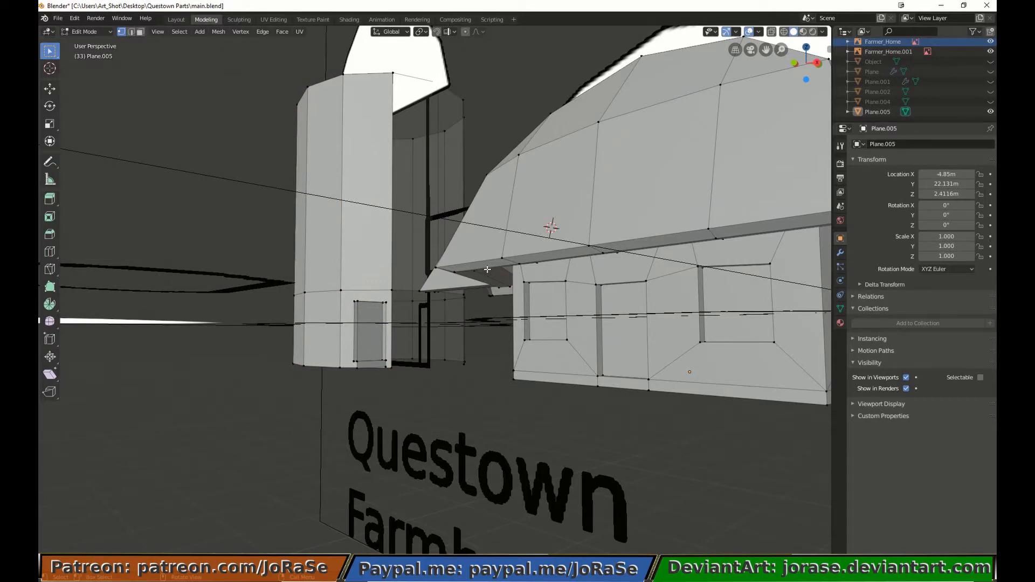
pyautogui.moveTo(352, 304); pyautogui.dragTo(356, 339, button='middle')
pyautogui.press('l')
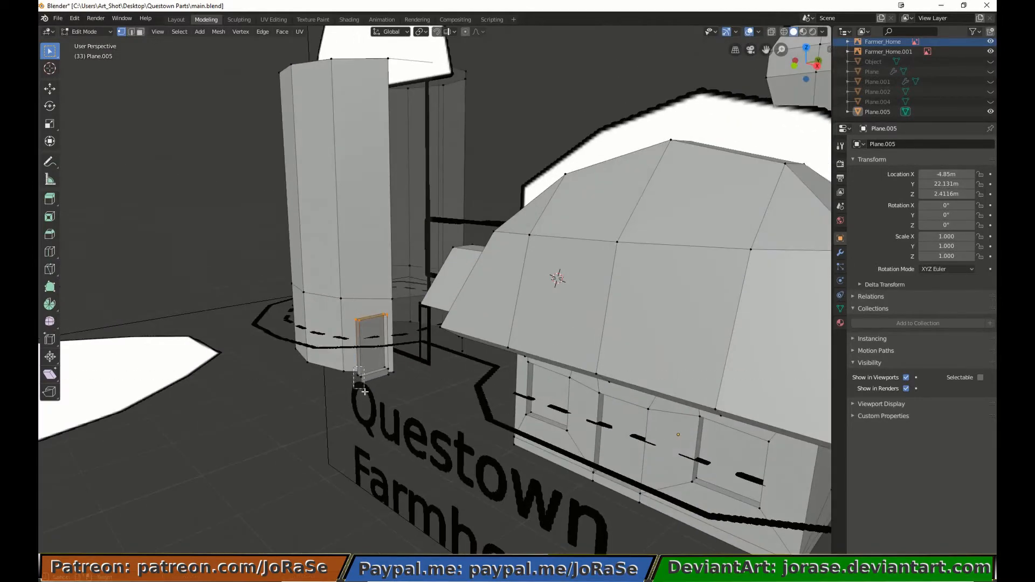
pyautogui.press('l')
pyautogui.press('g')
pyautogui.press('y')
pyautogui.click(454, 366)
pyautogui.press('KP_7')
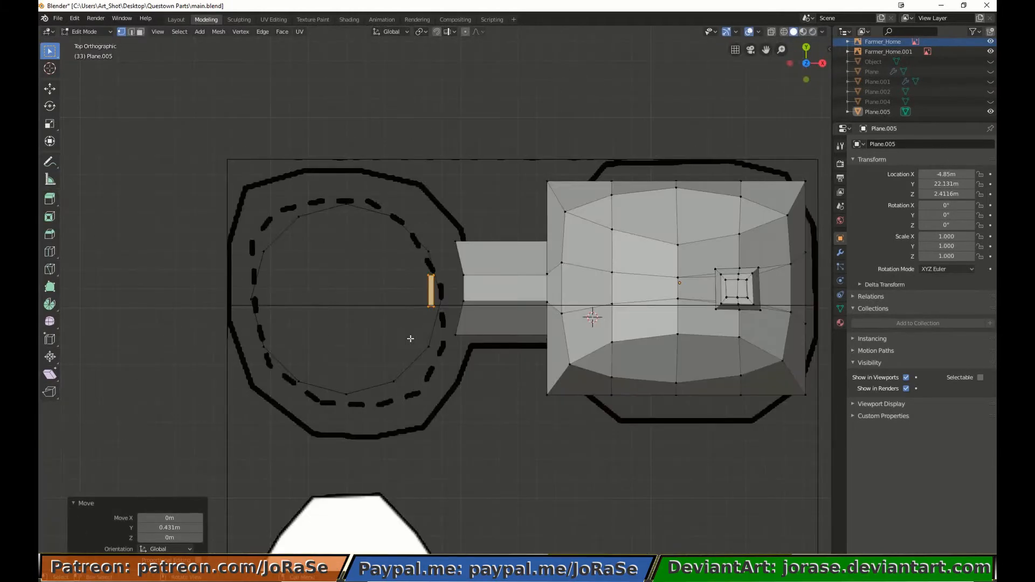
pyautogui.press('g')
pyautogui.rightClick(410, 348)
# Cut an edge loop around the tower's lower wall and lower it along Z to the top of the door's threshold.
pyautogui.press('KP_1')
pyautogui.press('b')
pyautogui.moveTo(423, 71); pyautogui.dragTo(448, 302)
pyautogui.moveTo(447, 302); pyautogui.dragTo(416, 342, button='middle')
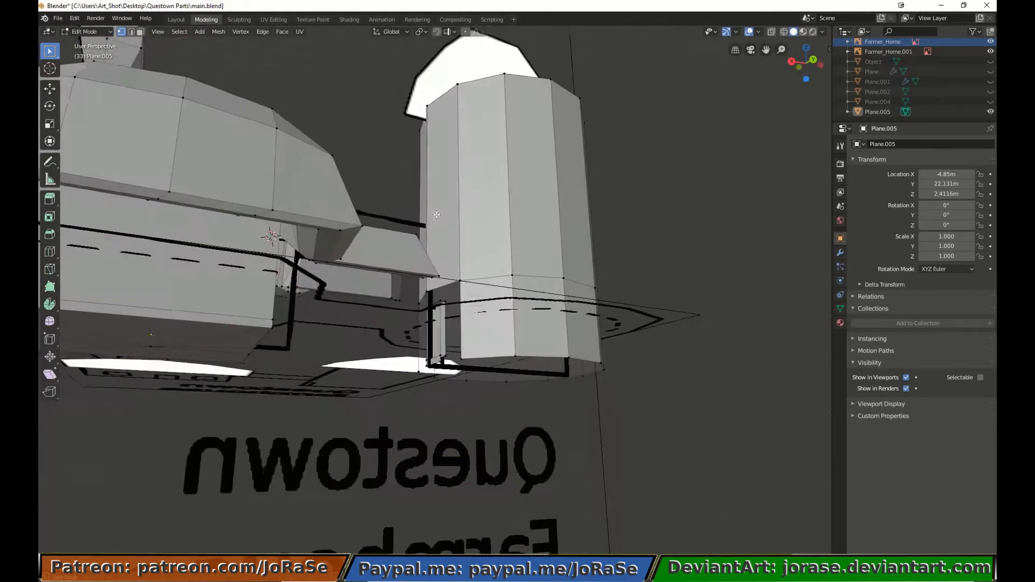
pyautogui.hotkey('ctrl', 'r')
pyautogui.press('KP_1')
pyautogui.click(358, 335)
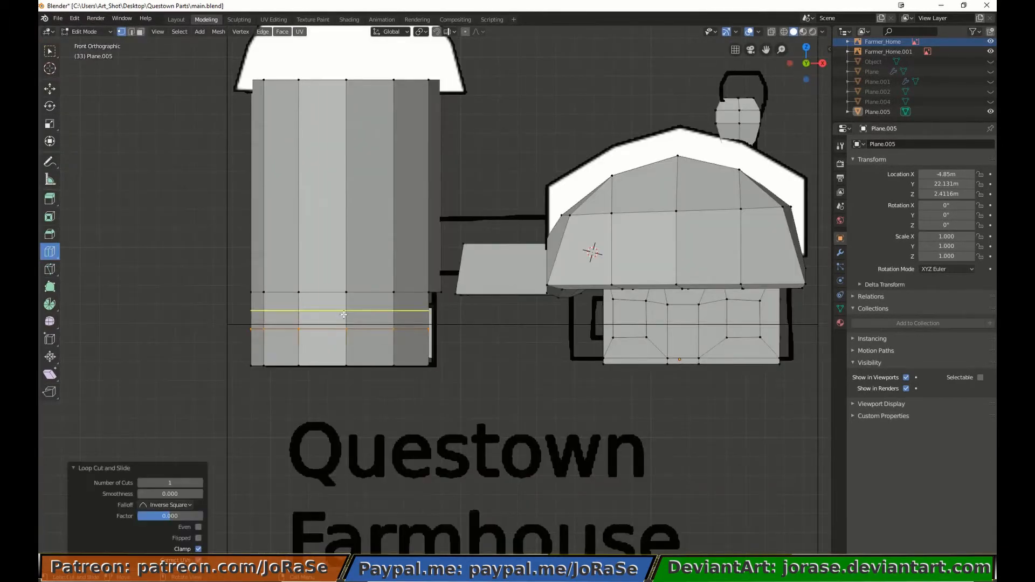
pyautogui.press('w')
pyautogui.press('g')
pyautogui.press('z')
pyautogui.click(348, 244)
# Isolate the tower and its door by growing a selection from a tower vertex and hiding the rest of the farmhouse.
pyautogui.moveTo(348, 244); pyautogui.dragTo(435, 322, button='middle')
pyautogui.scroll(-5, 369, 381)
pyautogui.press('z')
pyautogui.click(294, 360)
pyautogui.scroll(-3, 324, 353)
pyautogui.moveTo(323, 353); pyautogui.dragTo(365, 344, button='middle')
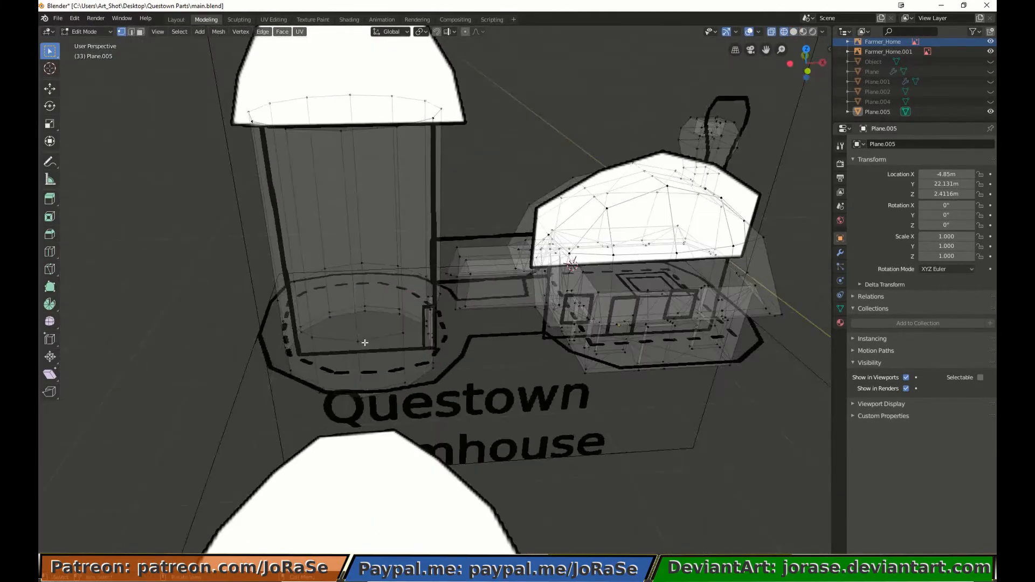
pyautogui.click(377, 347)
pyautogui.press('ctrl+KP_Add')
pyautogui.press('ctrl+KP_Add')
pyautogui.press('ctrl+KP_Add')
pyautogui.press('ctrl+KP_Add')
pyautogui.press('ctrl+KP_Add')
pyautogui.hotkey('shift', 'h')
pyautogui.hotkey('alt', 'a')
pyautogui.press('z')
pyautogui.click(420, 154)
pyautogui.moveTo(464, 226); pyautogui.dragTo(388, 217, button='middle')
pyautogui.scroll(5, 388, 217)
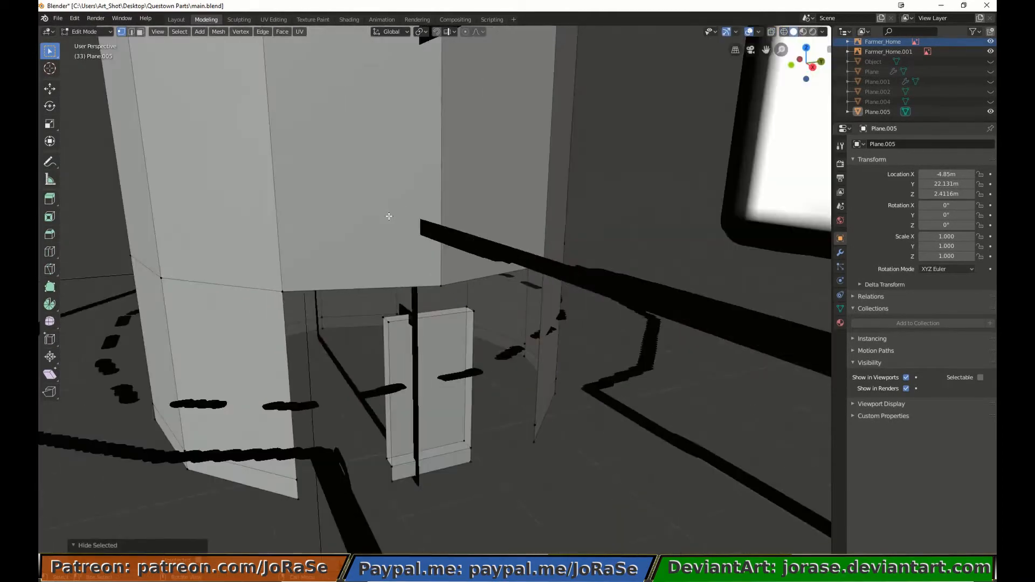
# Extrude the edge loop around the tower's doorway opening, flatten it to scale 0 along X, and pull it outward along X.
pyautogui.keyDown('alt'); pyautogui.click(346, 287); pyautogui.keyUp('alt')
pyautogui.press('s')
pyautogui.press('x')
pyautogui.press('0')
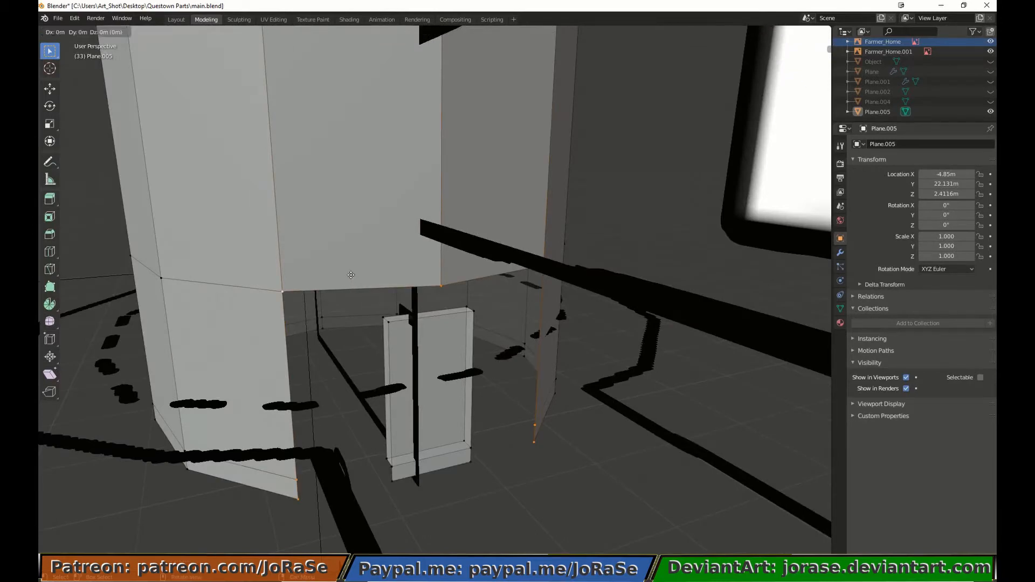
pyautogui.press('Return')
pyautogui.scroll(5, 351, 274)
pyautogui.press('g')
pyautogui.press('x')
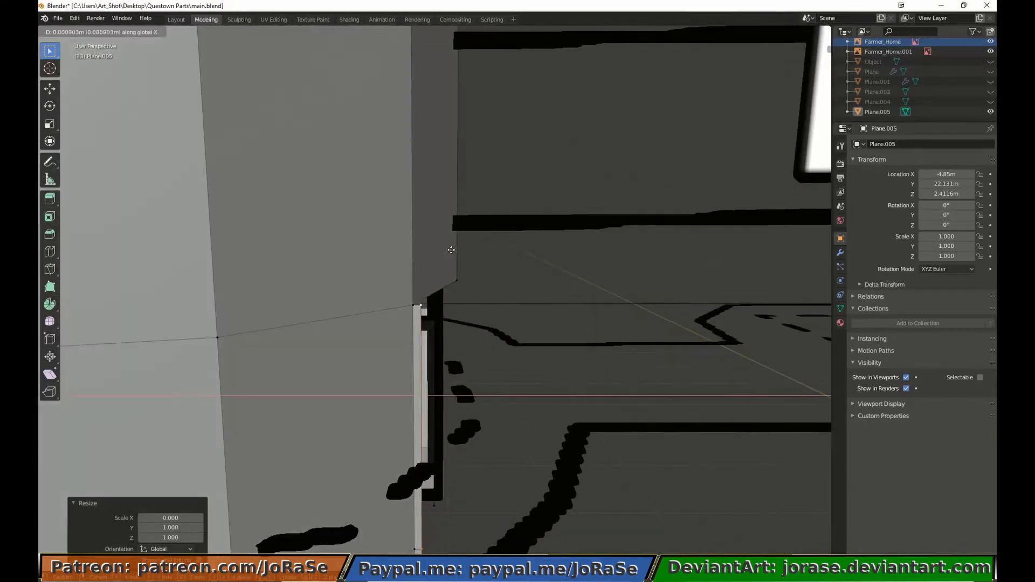
pyautogui.click(492, 261)
# Select the door panel's parts and move them about 0.069 m along X to the front of the extruded doorway.
pyautogui.moveTo(492, 261); pyautogui.dragTo(386, 393, button='middle')
pyautogui.keyDown('alt'); pyautogui.click(423, 313); pyautogui.keyUp('alt')
pyautogui.keyDown('alt'); pyautogui.keyDown('shift'); pyautogui.click(410, 333); pyautogui.keyUp('shift'); pyautogui.keyUp('alt')
pyautogui.keyDown('alt'); pyautogui.keyDown('shift'); pyautogui.click(399, 457); pyautogui.keyUp('shift'); pyautogui.keyUp('alt')
pyautogui.press('KP_7')
pyautogui.press('g')
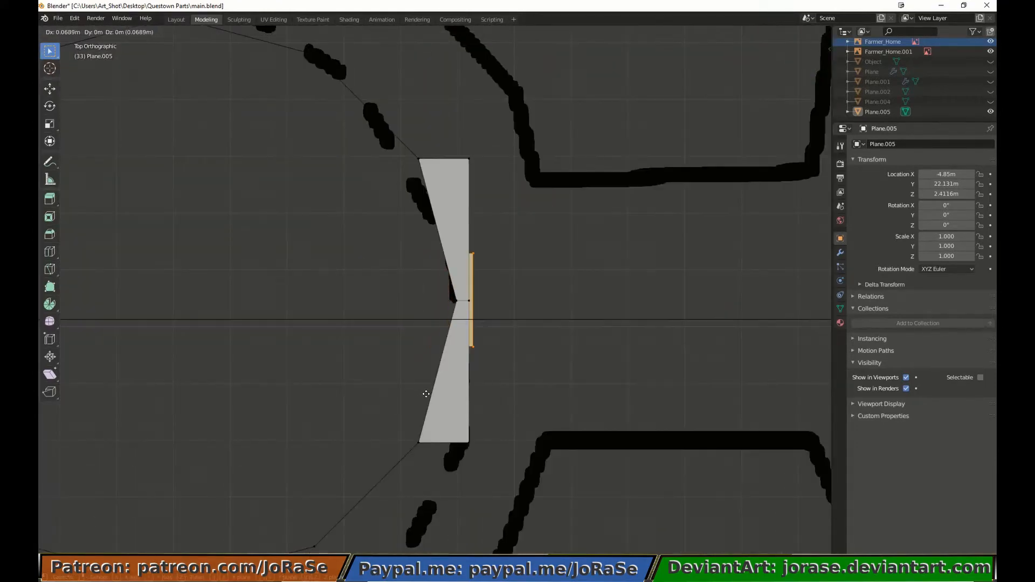
pyautogui.click(423, 397)
# Fill the gap above the door panel with faces connecting it to the doorway's upper edge.
pyautogui.moveTo(308, 313); pyautogui.dragTo(447, 198, button='middle')
pyautogui.click(335, 410)
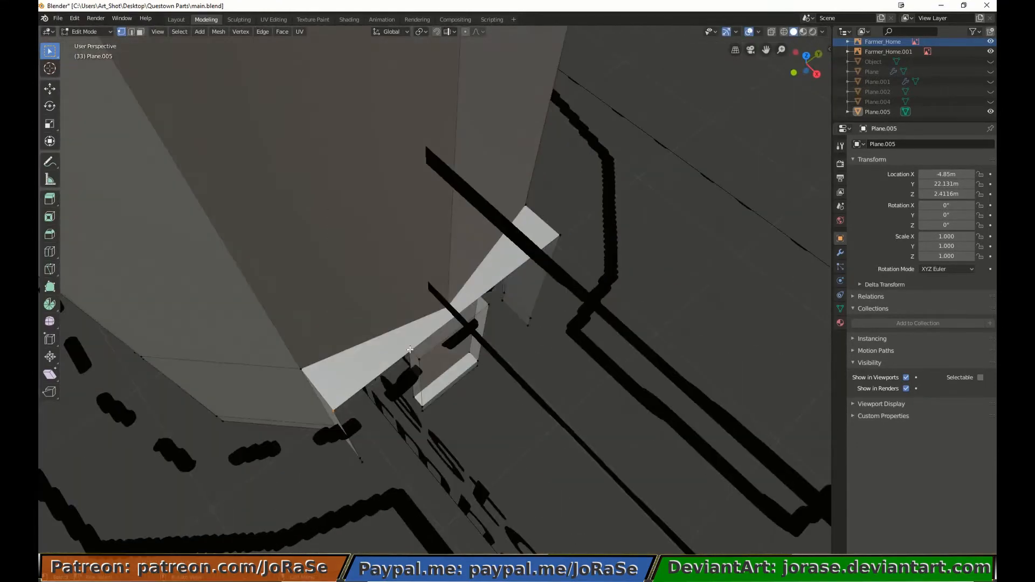
pyautogui.keyDown('shift'); pyautogui.click(553, 237); pyautogui.keyUp('shift')
pyautogui.moveTo(567, 289); pyautogui.dragTo(573, 311, button='middle')
pyautogui.press('f')
pyautogui.press('f')
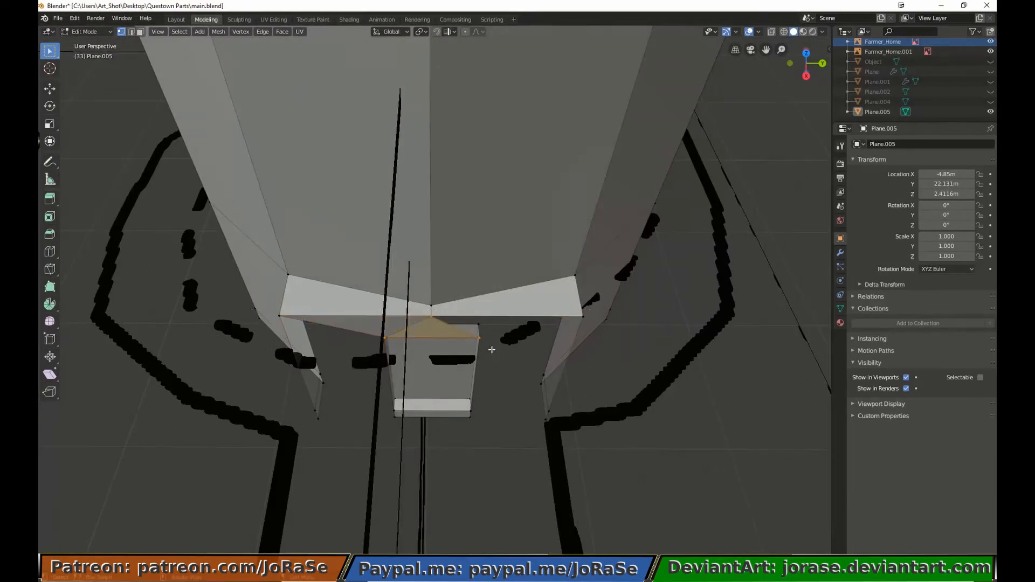
pyautogui.press('f')
# Fill the wall faces between the door panel and the doorway's edge on the +Y side.
pyautogui.press('b')
pyautogui.moveTo(451, 307); pyautogui.dragTo(423, 324, button='middle')
pyautogui.press('b')
pyautogui.moveTo(551, 400); pyautogui.dragTo(540, 415)
pyautogui.press('f')
pyautogui.press('f')
# Fill the wall faces between the door panel and the doorway's edge on the -Y side.
pyautogui.press('b')
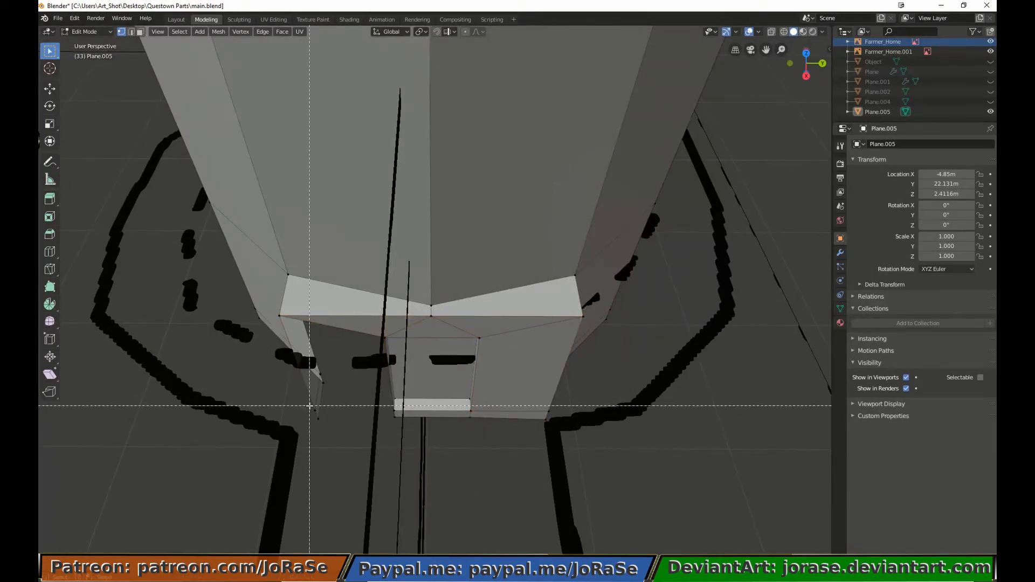
pyautogui.moveTo(302, 405); pyautogui.dragTo(404, 424)
pyautogui.press('f')
pyautogui.press('b')
pyautogui.moveTo(270, 307); pyautogui.dragTo(399, 416)
pyautogui.press('f')
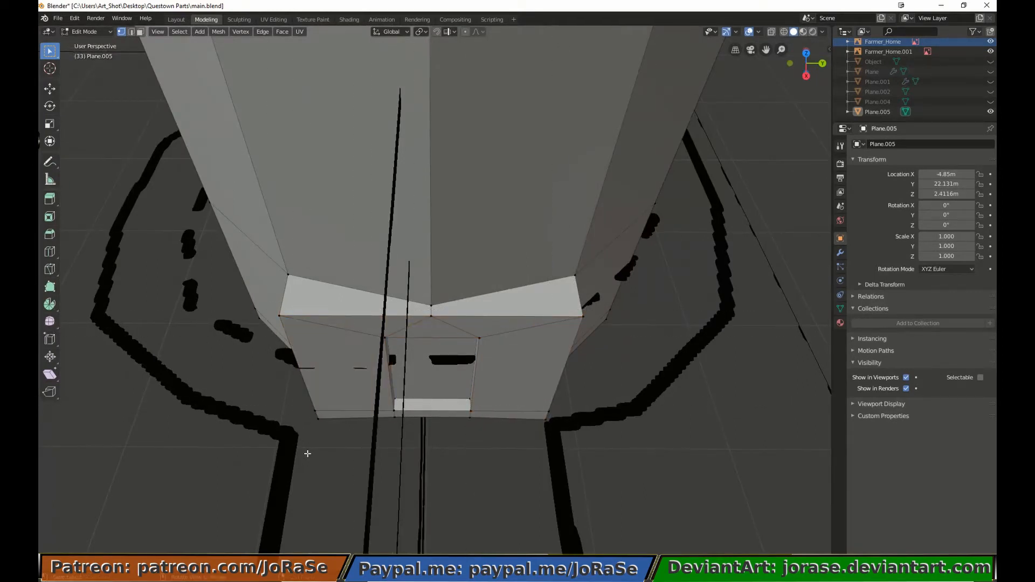
# Reveal the hidden farmhouse geometry and show the whole model in front view.
pyautogui.hotkey('alt', 'h')
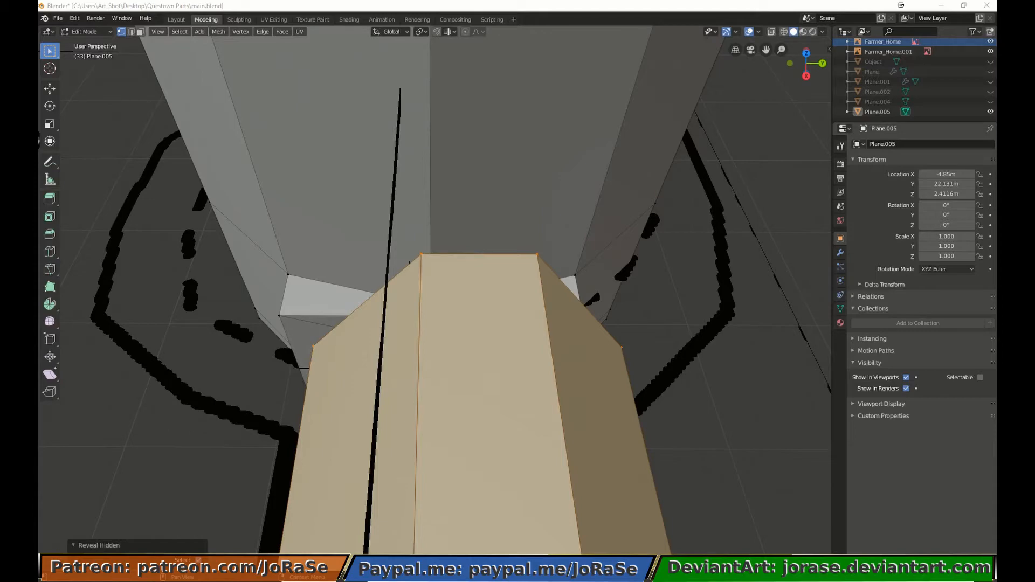
pyautogui.moveTo(385, 217); pyautogui.dragTo(492, 197, button='middle')
pyautogui.scroll(-8, 492, 196)
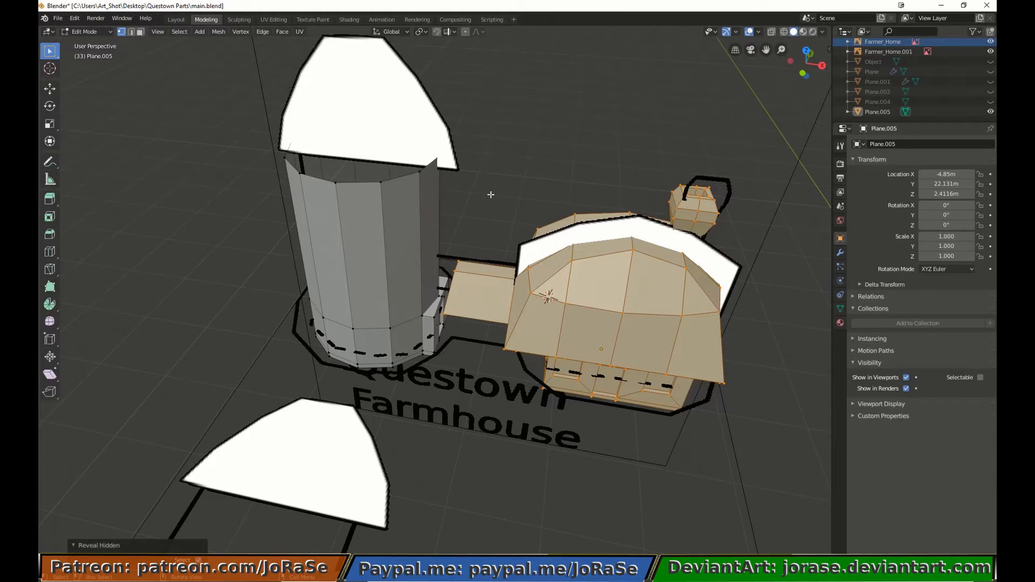
pyautogui.press('KP_1')
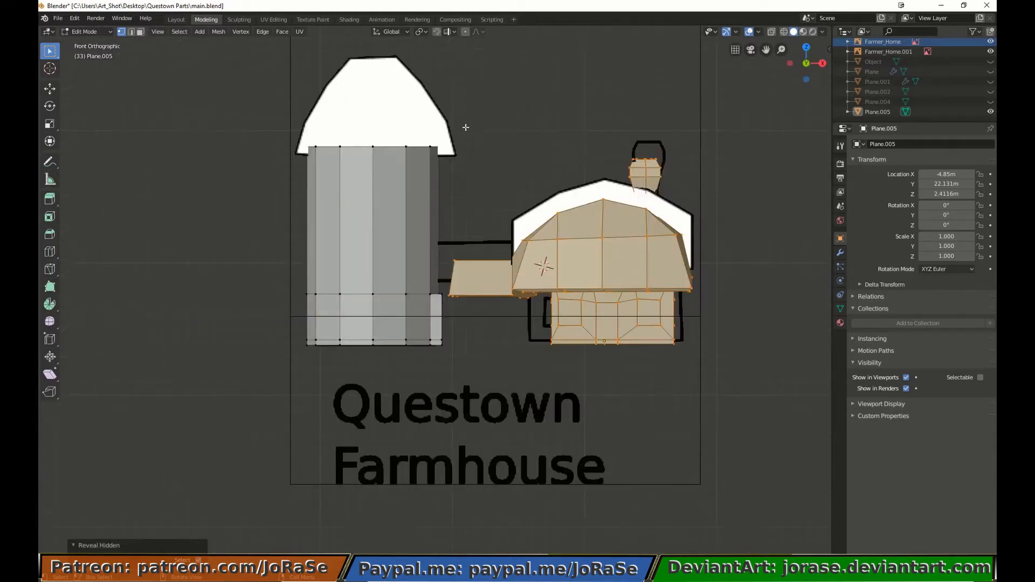
# Extrude the tower's top rim, lower it about 0.06 m along Z, and extrude it outward to the roof's eave width.
pyautogui.keyDown('alt'); pyautogui.click(392, 149); pyautogui.keyUp('alt')
pyautogui.moveTo(425, 97); pyautogui.dragTo(432, 151, button='middle')
pyautogui.press('e')
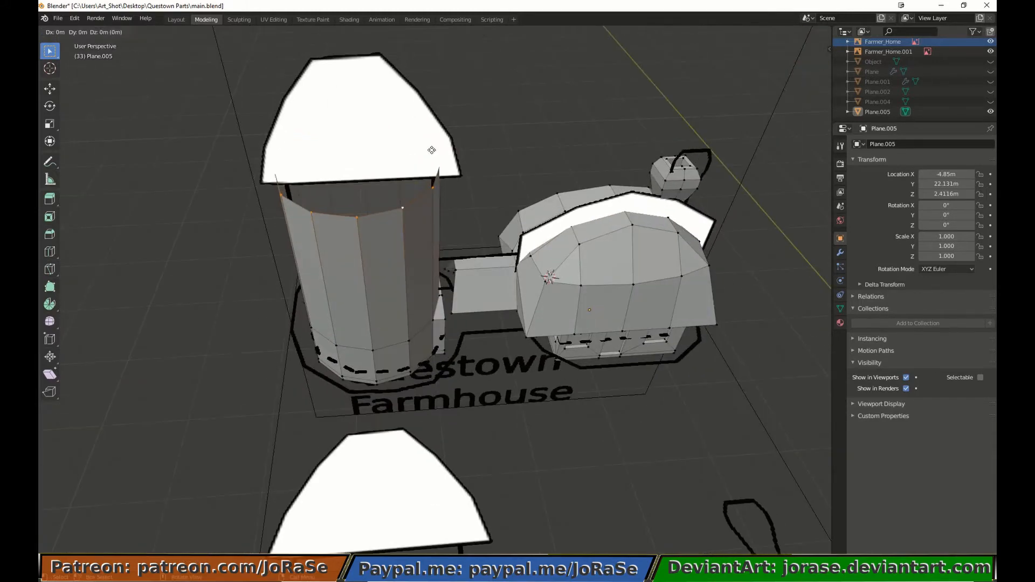
pyautogui.rightClick(435, 146)
pyautogui.press('KP_1')
pyautogui.press('g')
pyautogui.press('z')
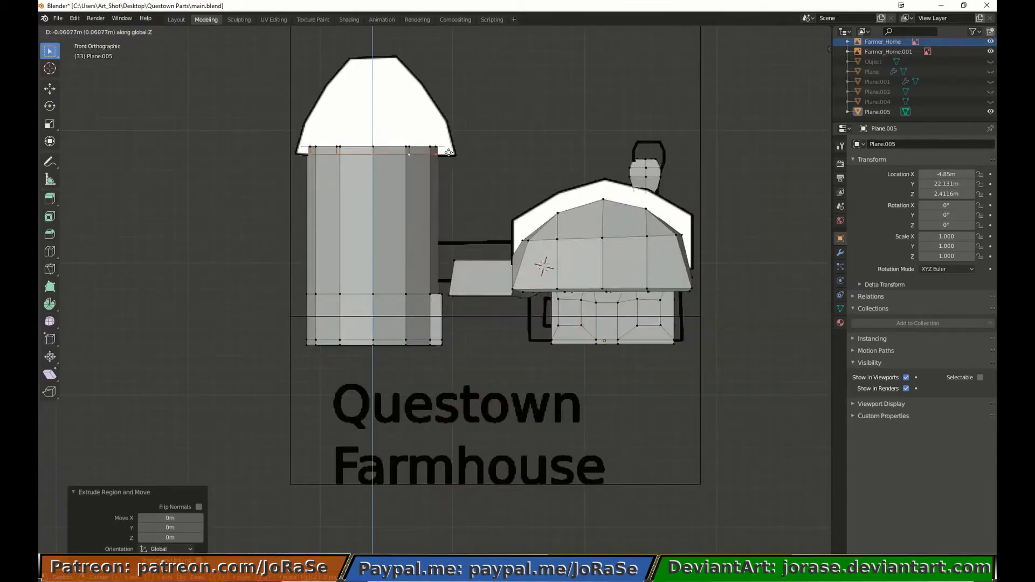
pyautogui.click(440, 153)
pyautogui.press('e')
pyautogui.press('s')
pyautogui.click(471, 107)
# Extrude the eave ring, raise it along Z to the roof outline's first bend, and scale it to 0.875.
pyautogui.press('e')
pyautogui.rightClick(475, 117)
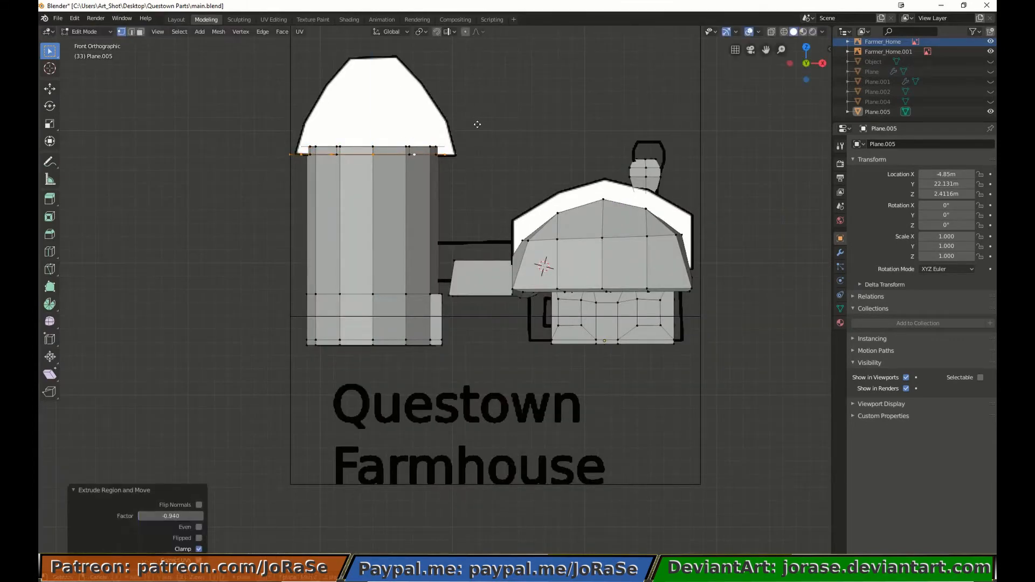
pyautogui.press('g')
pyautogui.press('z')
pyautogui.click(496, 110)
pyautogui.hotkey('alt', 'z')
pyautogui.press('s')
pyautogui.click(481, 137)
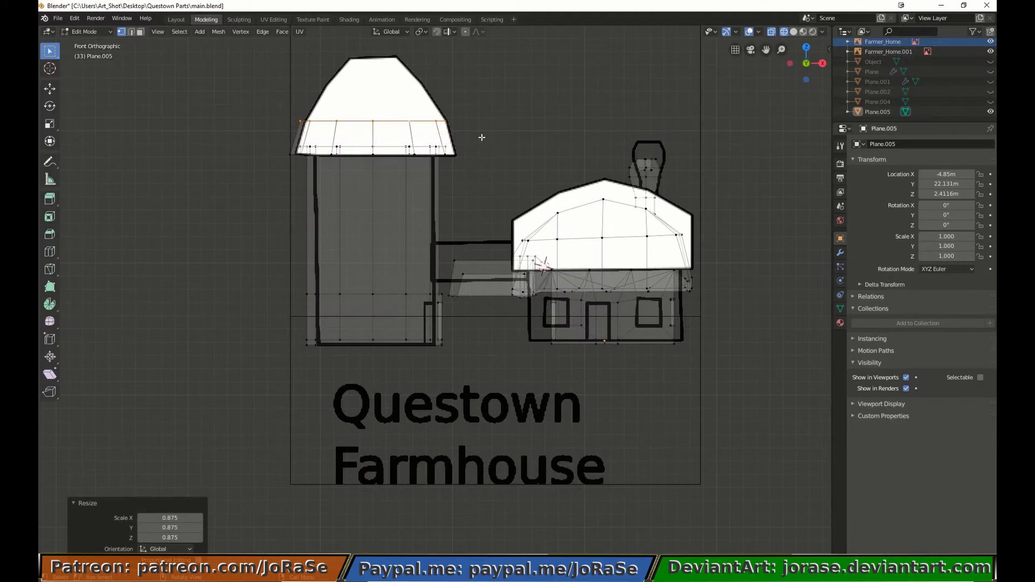
# Extrude the roof ring again, raise it about halfway up the roof outline along Z, and scale it to 0.649.
pyautogui.press('e')
pyautogui.rightClick(481, 137)
pyautogui.press('g')
pyautogui.press('z')
pyautogui.click(481, 99)
pyautogui.press('s')
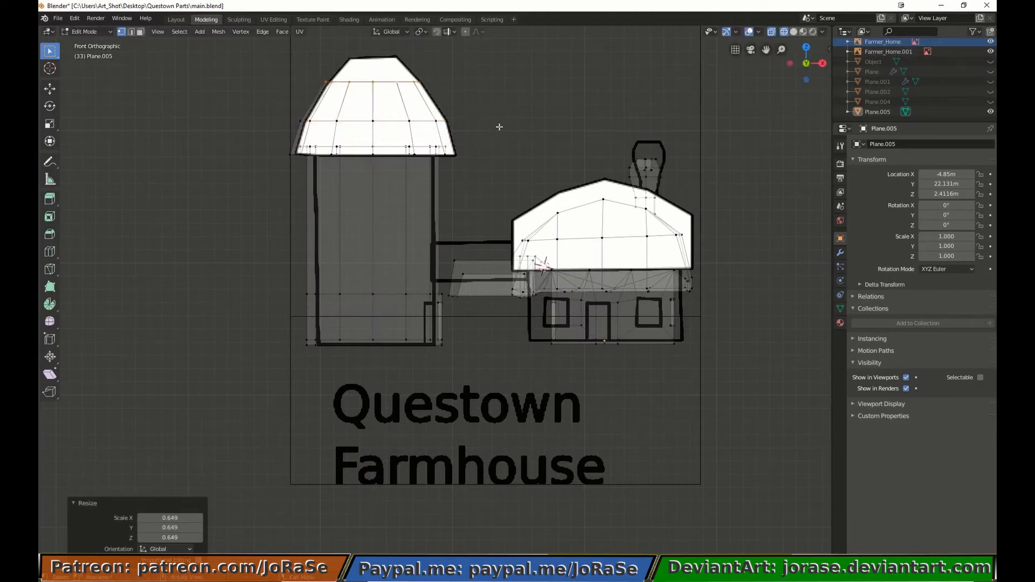
pyautogui.click(496, 127)
# Extrude the roof ring up along Z to the outline's flat peak and scale it to 0.481.
pyautogui.press('e')
pyautogui.rightClick(496, 127)
pyautogui.press('g')
pyautogui.press('z')
pyautogui.click(485, 102)
pyautogui.press('s')
pyautogui.click(434, 109)
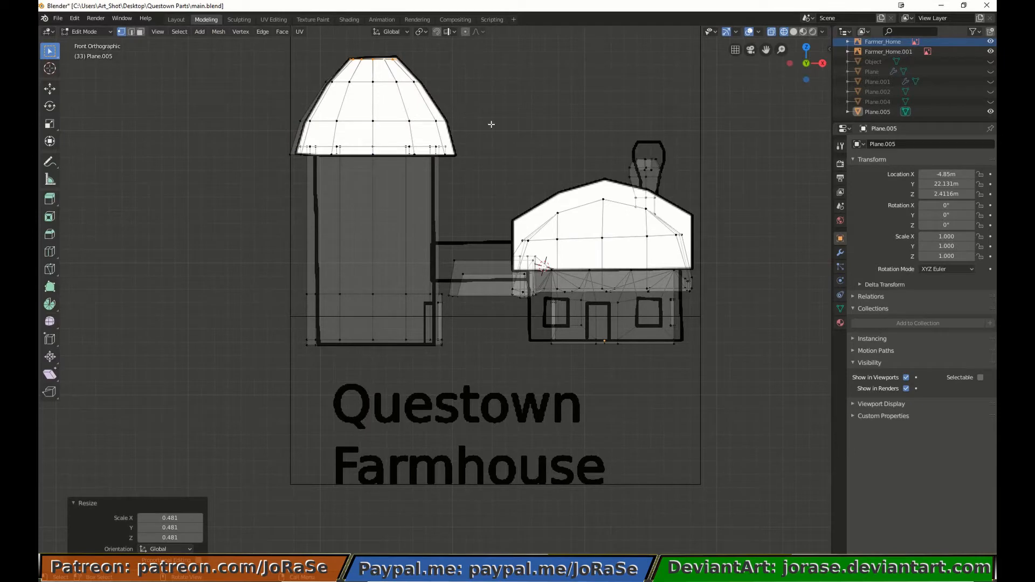
# Extrude the topmost roof ring in place and merge its vertices to close the tower's roof.
pyautogui.press('e')
pyautogui.rightClick(486, 123)
pyautogui.hotkey('alt', 'm')
pyautogui.click(481, 149)
pyautogui.moveTo(481, 150); pyautogui.dragTo(486, 157, button='middle')
pyautogui.hotkey('shift', 'z')
# Cut an edge loop around the underside of the tower's eave and adjust its height along Z.
pyautogui.click(50, 252)
pyautogui.click(344, 120)
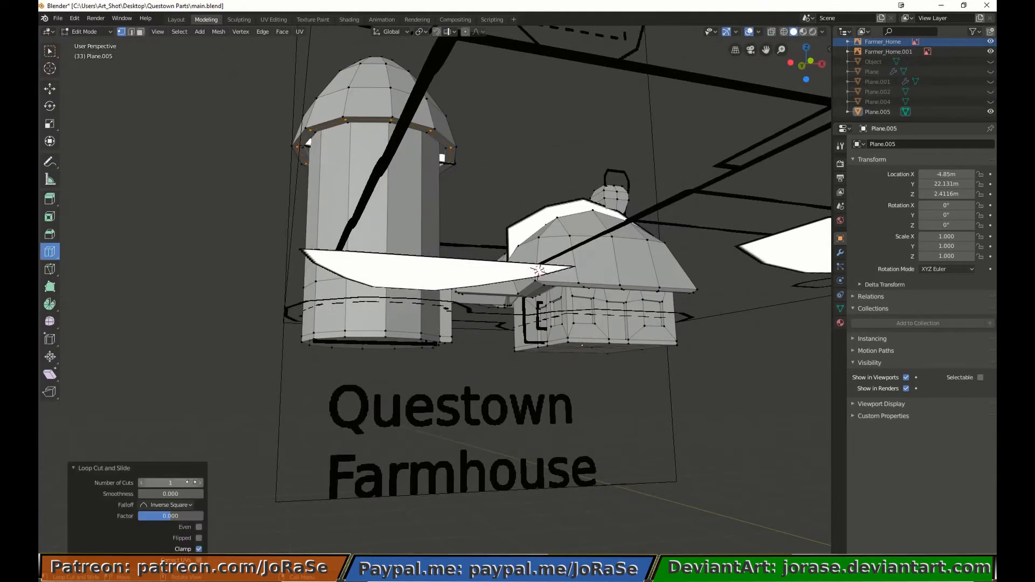
pyautogui.click(200, 482)
pyautogui.click(50, 51)
pyautogui.press('g')
pyautogui.press('z')
pyautogui.click(236, 132)
pyautogui.press('Tab')
pyautogui.moveTo(236, 131); pyautogui.dragTo(241, 180, button='middle')
pyautogui.scroll(-4, 241, 180)
pyautogui.scroll(5, 330, 207)
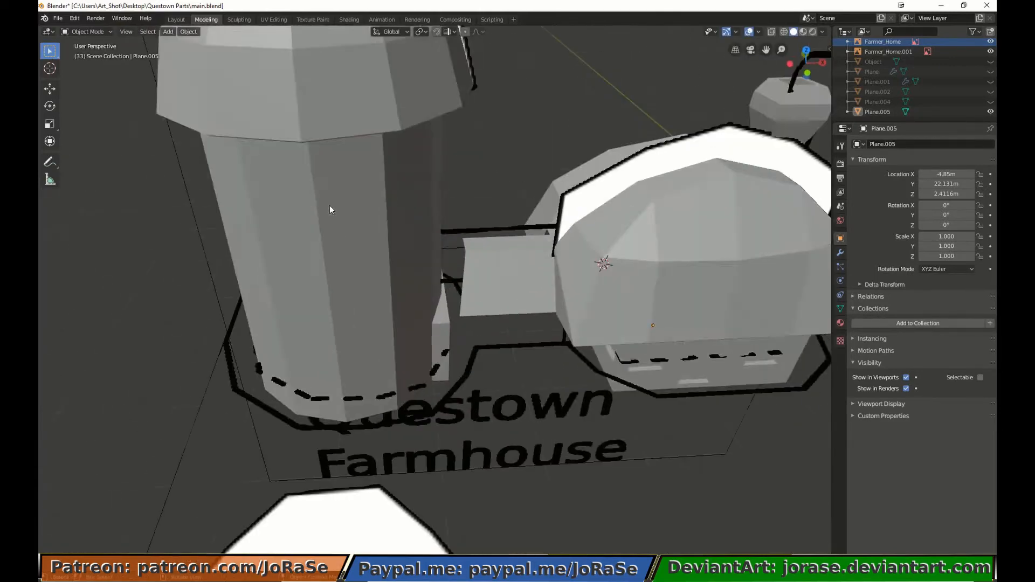
# Select the vertices at the tower end of the connecting passage and flatten them to scale 0 along X.
pyautogui.press('Tab')
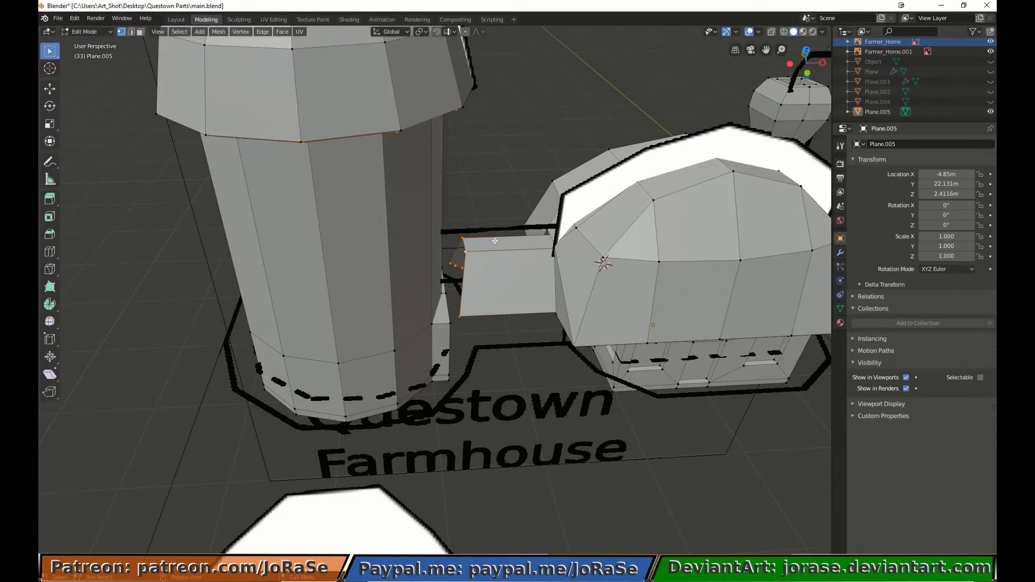
pyautogui.press('z')
pyautogui.scroll(-2, 289, 146)
pyautogui.moveTo(250, 78); pyautogui.dragTo(471, 231)
pyautogui.press('KP_7')
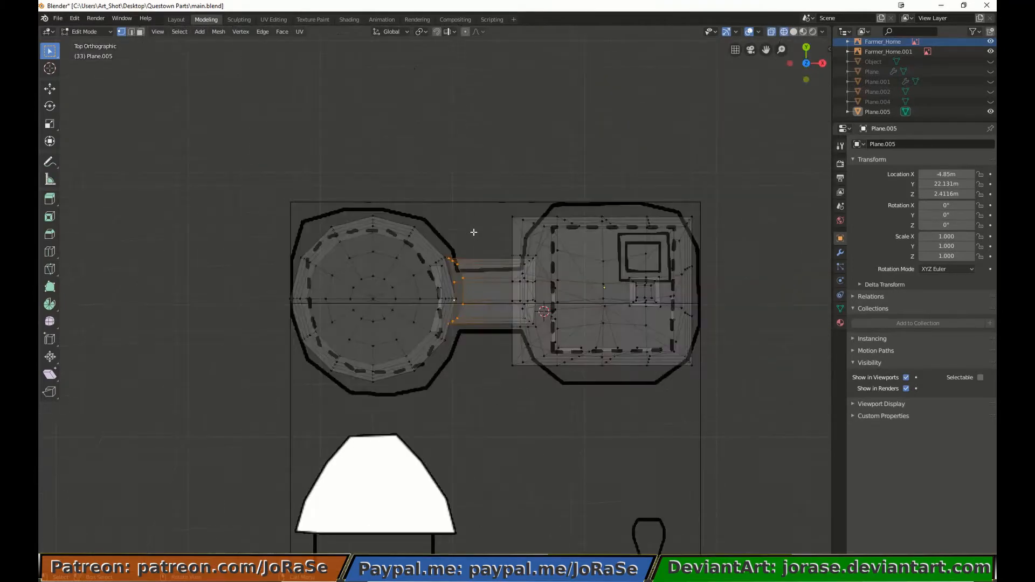
pyautogui.press('s')
pyautogui.press('x')
pyautogui.press('0')
pyautogui.press('Return')
pyautogui.moveTo(480, 378); pyautogui.dragTo(486, 289, button='middle')
pyautogui.scroll(5, 485, 289)
pyautogui.press('z')
pyautogui.click(476, 156)
pyautogui.moveTo(473, 150); pyautogui.dragTo(499, 216)
pyautogui.keyDown('shift'); pyautogui.moveTo(482, 233); pyautogui.dragTo(492, 273); pyautogui.keyUp('shift')
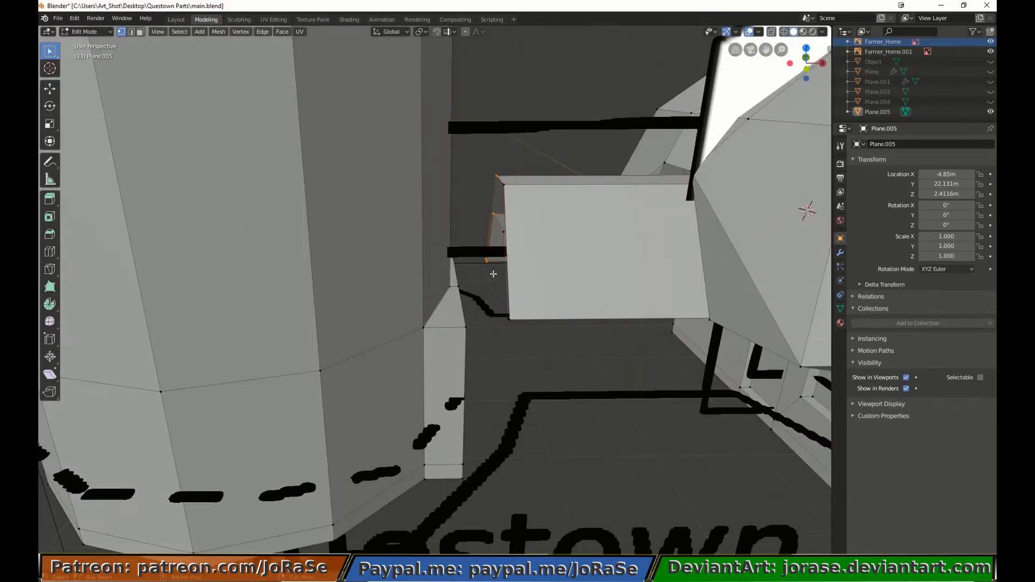
pyautogui.moveTo(493, 273); pyautogui.dragTo(511, 254, button='middle')
pyautogui.keyDown('shift'); pyautogui.click(460, 277); pyautogui.keyUp('shift')
pyautogui.click(478, 283)
pyautogui.scroll(5, 482, 290)
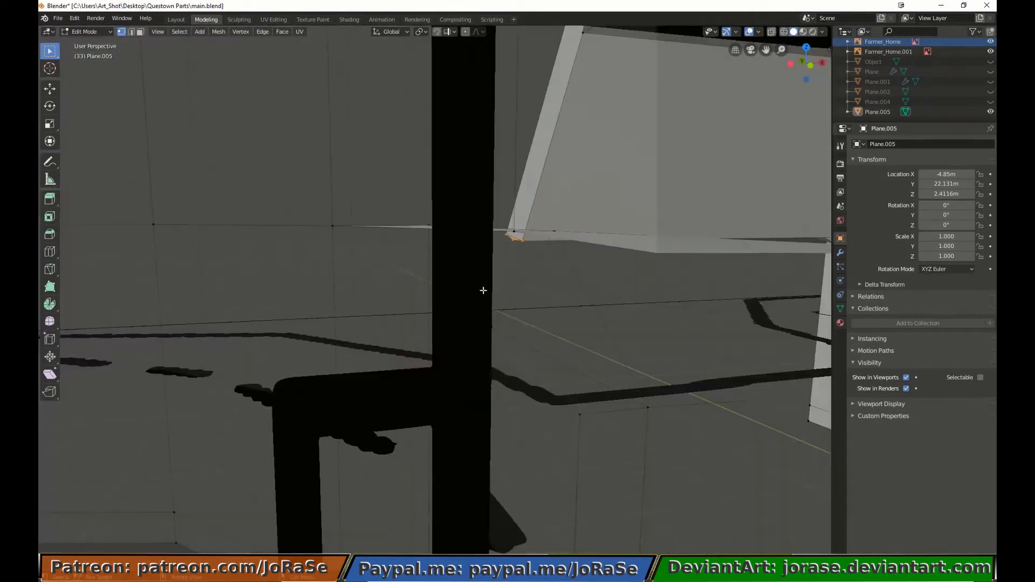
pyautogui.scroll(-1, 490, 275)
pyautogui.press('b')
pyautogui.moveTo(745, 280); pyautogui.dragTo(796, 310)
pyautogui.press('b')
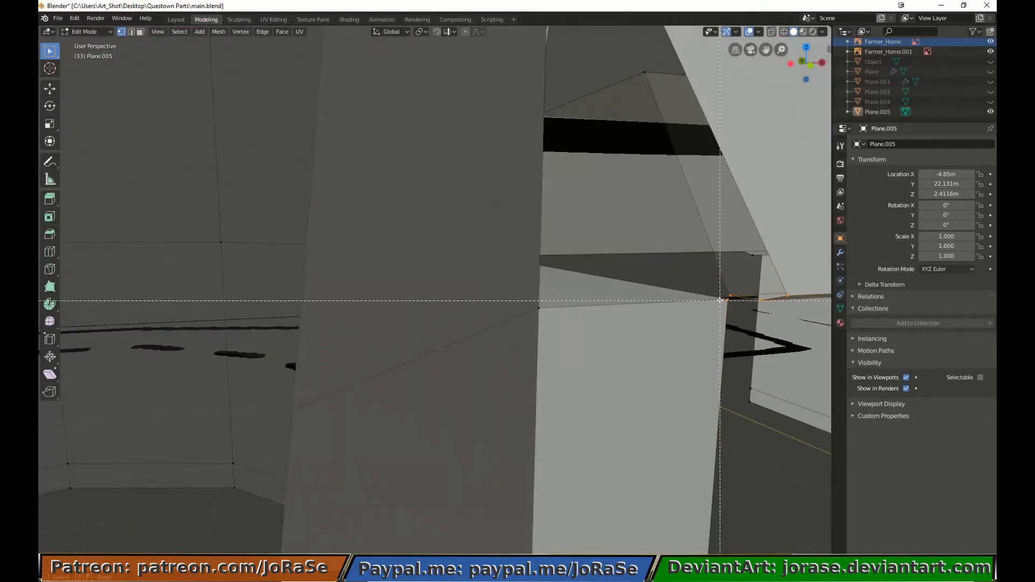
pyautogui.moveTo(721, 290); pyautogui.dragTo(736, 317)
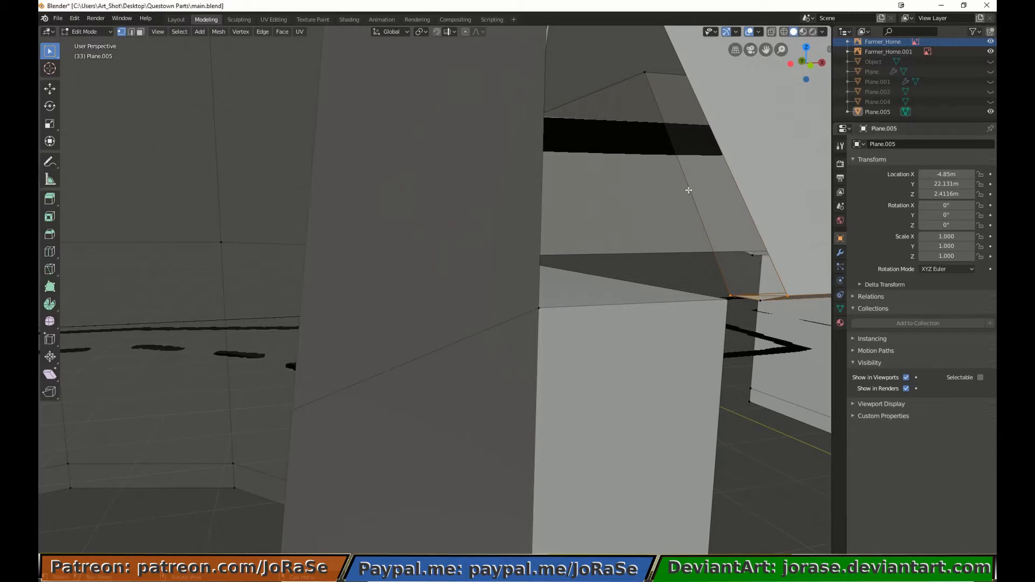
pyautogui.moveTo(687, 189); pyautogui.dragTo(593, 232, button='middle')
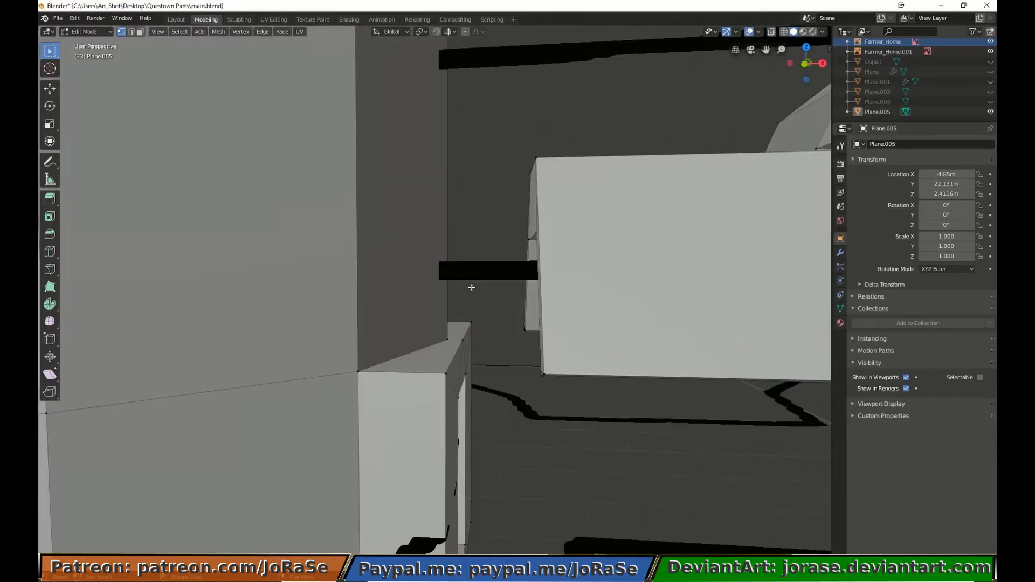
# Select the outer face surrounding the tower's doorway, including its upper edge, and move it along X.
pyautogui.click(472, 323)
pyautogui.keyDown('shift'); pyautogui.click(462, 340); pyautogui.keyUp('shift')
pyautogui.keyDown('shift'); pyautogui.click(466, 373); pyautogui.keyUp('shift')
pyautogui.keyDown('shift'); pyautogui.click(459, 397); pyautogui.keyUp('shift')
pyautogui.keyDown('shift'); pyautogui.click(447, 374); pyautogui.keyUp('shift')
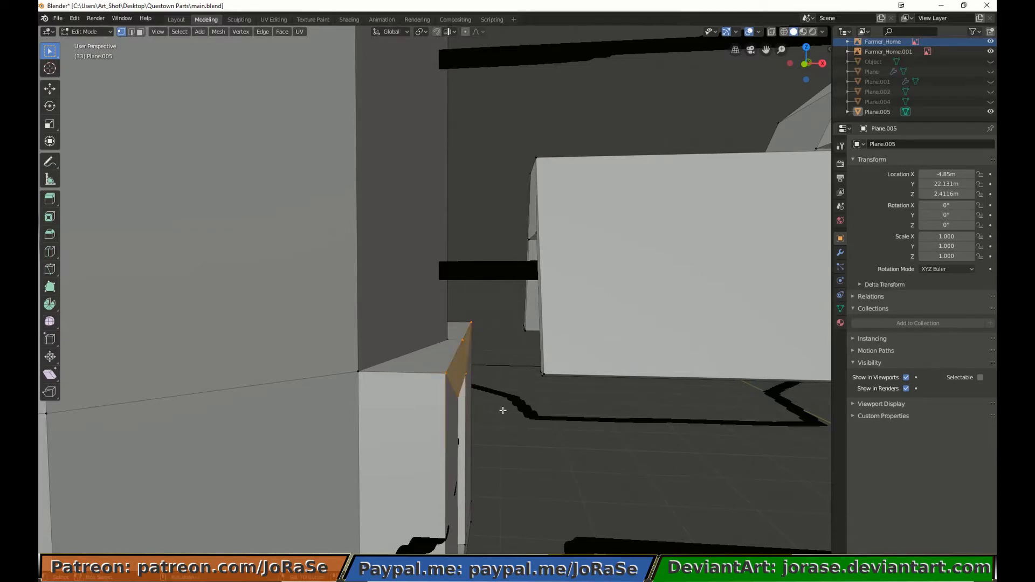
pyautogui.moveTo(503, 411); pyautogui.dragTo(527, 270, button='middle')
pyautogui.moveTo(520, 410); pyautogui.dragTo(487, 269, button='middle')
pyautogui.press('b')
pyautogui.rightClick(487, 270)
pyautogui.moveTo(611, 285); pyautogui.dragTo(539, 290, button='middle')
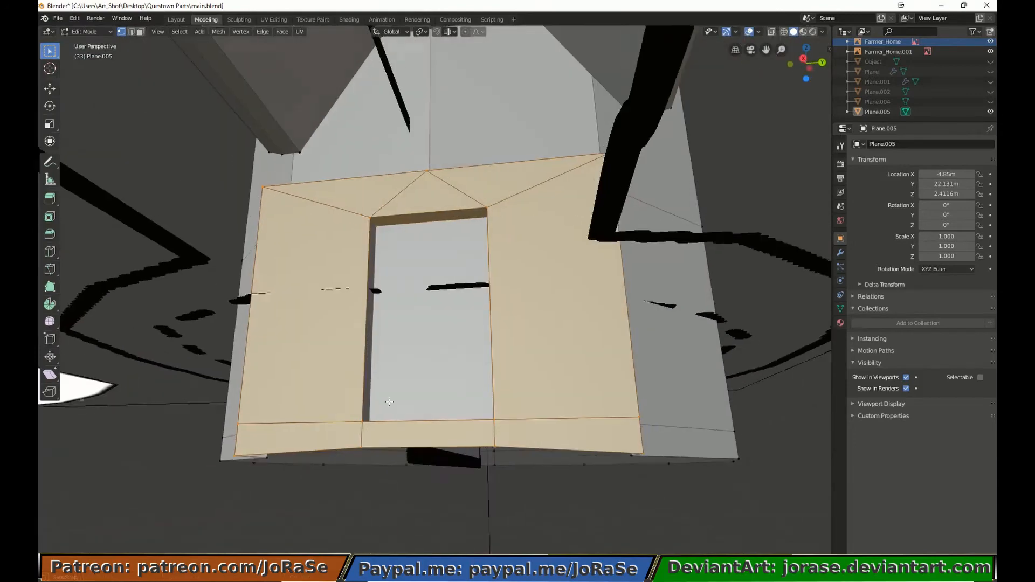
pyautogui.moveTo(313, 356); pyautogui.dragTo(437, 411, button='middle')
pyautogui.press('g')
pyautogui.press('x')
pyautogui.click(474, 396)
pyautogui.hotkey('alt', 'a')
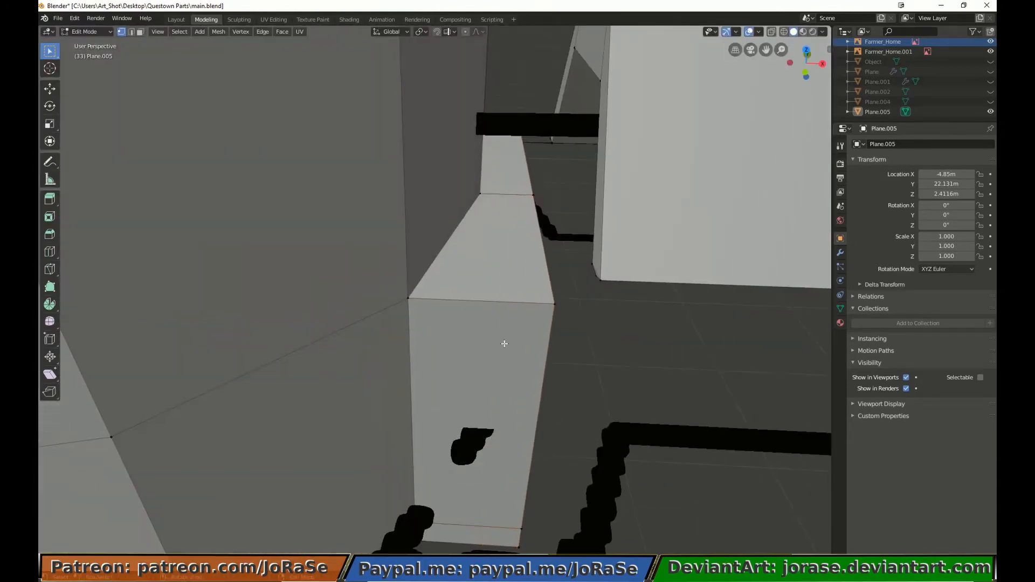
# Select the vertices at the passage roof's tower end and move them about -0.0724 m along X.
pyautogui.press('b')
pyautogui.moveTo(584, 242); pyautogui.dragTo(612, 294)
pyautogui.press('b')
pyautogui.moveTo(538, 106); pyautogui.dragTo(559, 194)
pyautogui.moveTo(559, 195); pyautogui.dragTo(555, 103, button='middle')
pyautogui.press('b')
pyautogui.moveTo(522, 32); pyautogui.dragTo(579, 139)
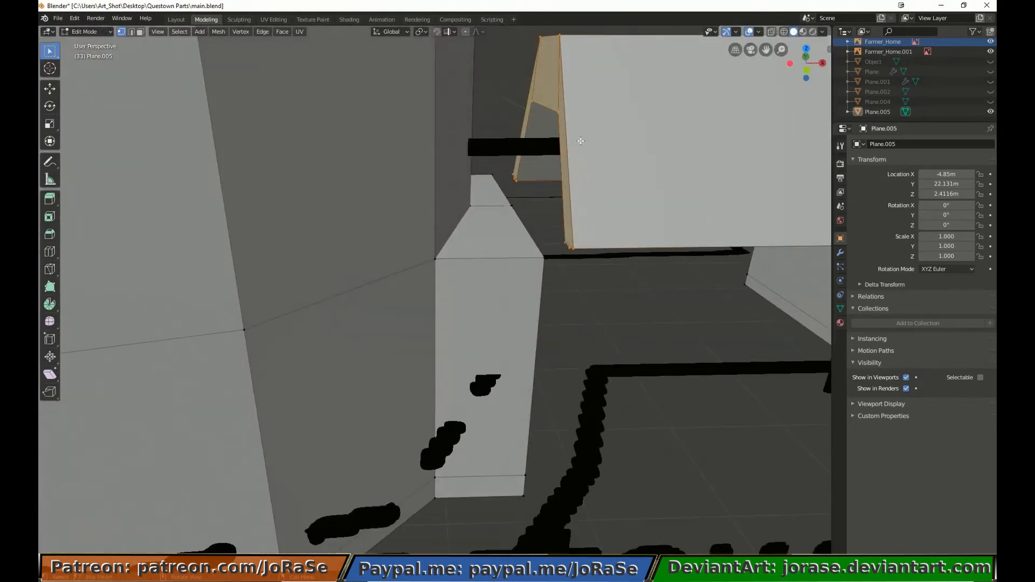
pyautogui.press('KP_7')
pyautogui.press('z')
pyautogui.press('4')
pyautogui.press('g')
pyautogui.press('x')
pyautogui.click(518, 133)
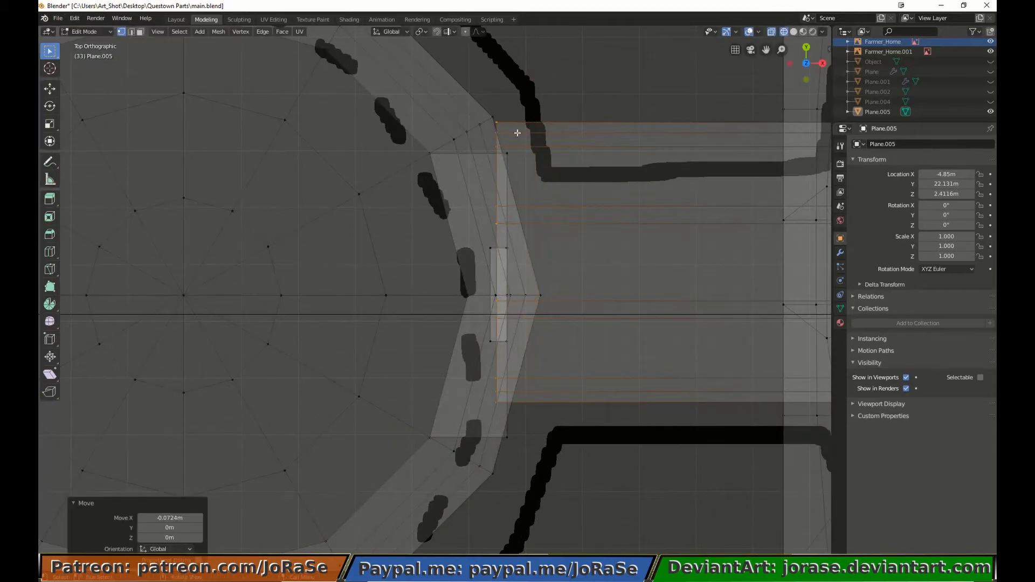
# Select the entire tower with its roof and doorway block and shift it along Y over the top-view reference.
pyautogui.scroll(-4, 566, 218)
pyautogui.hotkey('alt', 'a')
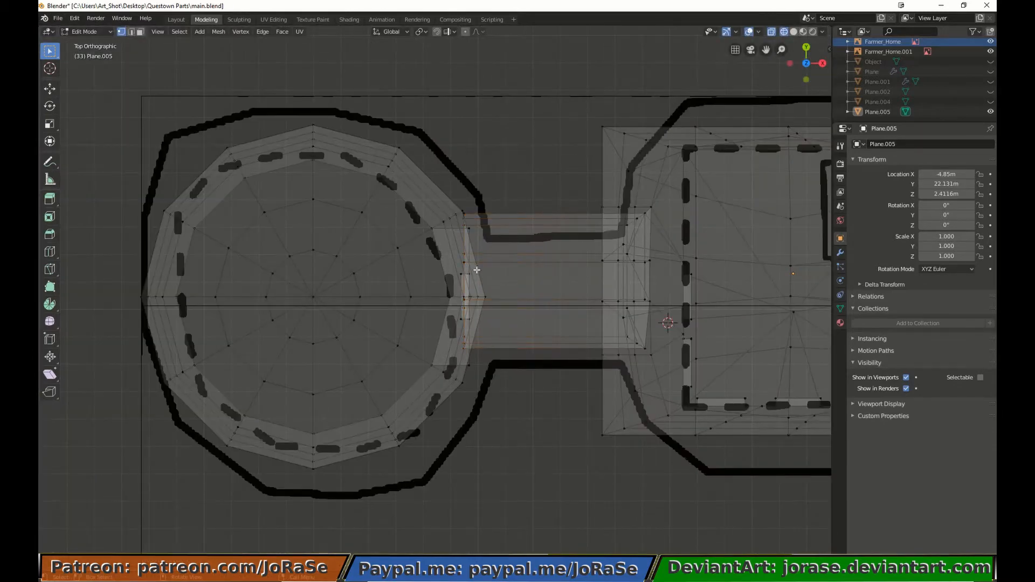
pyautogui.press('c')
pyautogui.moveTo(393, 173)
pyautogui.mouseDown()
pyautogui.moveTo(415, 175)
pyautogui.moveTo(240, 167)
pyautogui.moveTo(397, 381)
pyautogui.moveTo(277, 277)
pyautogui.mouseUp()
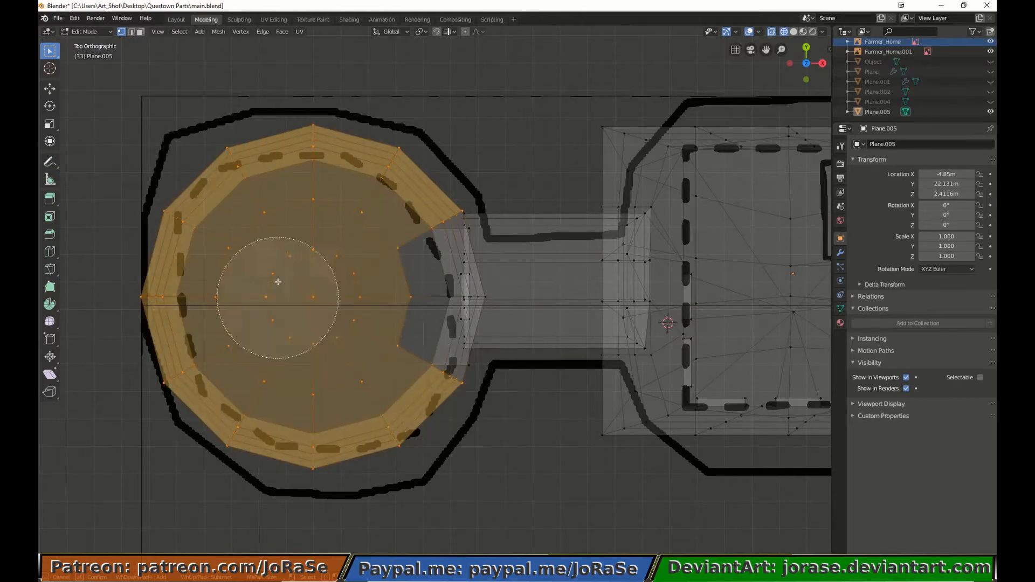
pyautogui.rightClick(277, 277)
pyautogui.scroll(5, 427, 365)
pyautogui.moveTo(552, 442); pyautogui.dragTo(431, 358, button='middle')
pyautogui.press('b')
pyautogui.moveTo(523, 480); pyautogui.dragTo(612, 215)
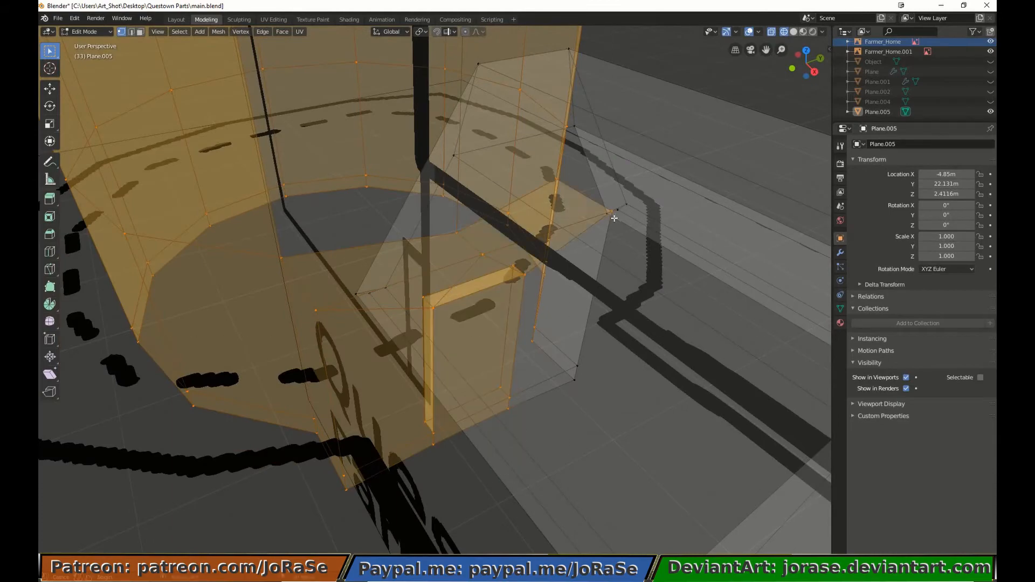
pyautogui.moveTo(613, 215); pyautogui.dragTo(498, 306, button='middle')
pyautogui.press('z')
pyautogui.click(617, 275)
pyautogui.moveTo(615, 291)
pyautogui.mouseDown(button='middle')
pyautogui.moveTo(603, 239)
pyautogui.moveTo(641, 296)
pyautogui.moveTo(593, 350)
pyautogui.mouseUp(button='middle')
pyautogui.press('KP_7')
pyautogui.press('g')
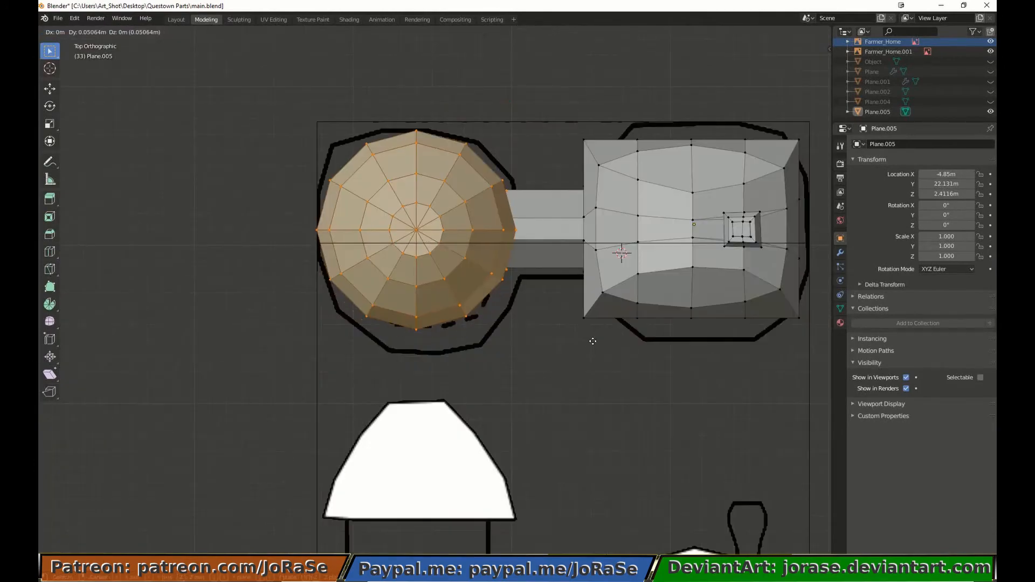
pyautogui.click(593, 340)
pyautogui.moveTo(636, 439); pyautogui.dragTo(615, 351, button='middle')
pyautogui.hotkey('alt', 'a')
# Select the passage roof's end vertices again and move them along X toward the tower wall in the front view.
pyautogui.moveTo(520, 403); pyautogui.dragTo(542, 377, button='middle')
pyautogui.scroll(3, 540, 345)
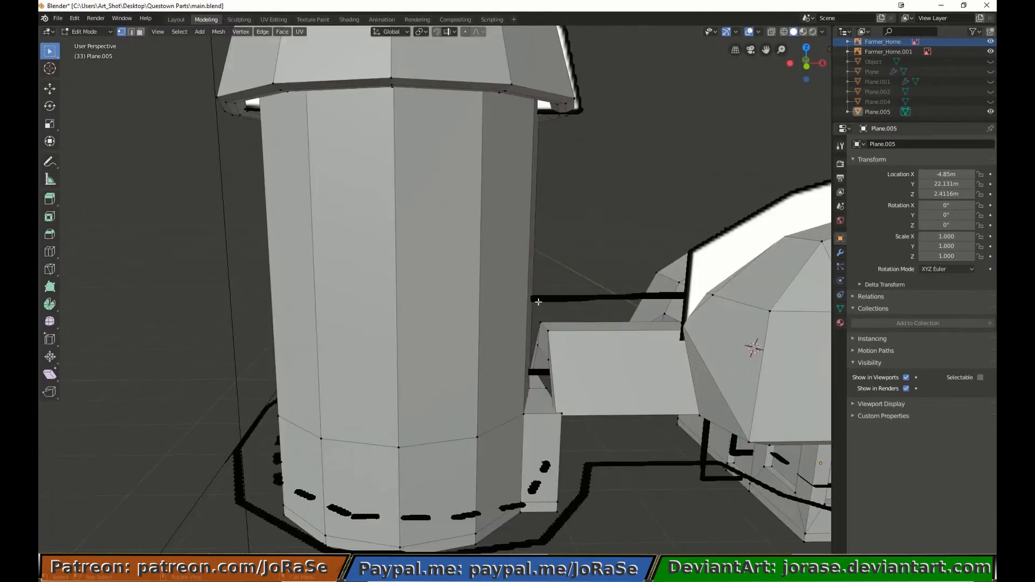
pyautogui.press('z')
pyautogui.moveTo(534, 313); pyautogui.dragTo(553, 339)
pyautogui.moveTo(553, 339); pyautogui.dragTo(401, 373, button='middle')
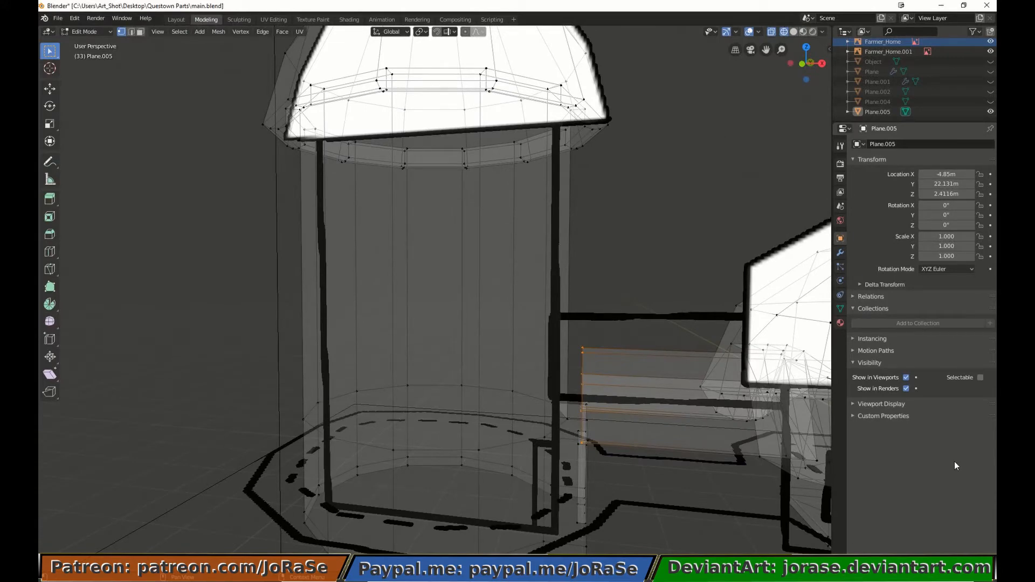
pyautogui.moveTo(695, 315); pyautogui.dragTo(610, 320, button='middle')
pyautogui.moveTo(714, 372); pyautogui.dragTo(734, 383, button='middle')
pyautogui.press('KP_7')
pyautogui.press('KP_1')
pyautogui.press('g')
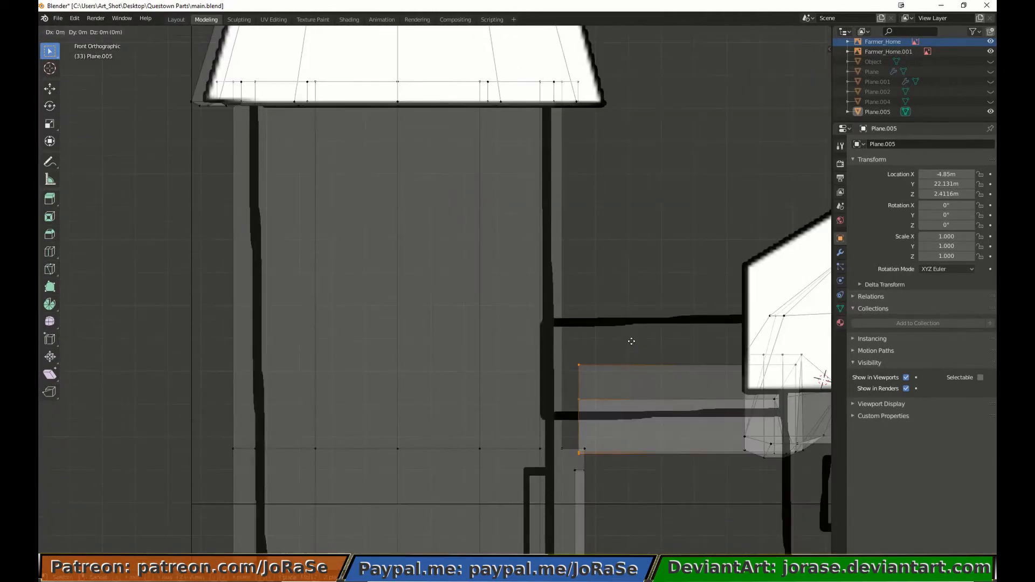
pyautogui.press('x')
pyautogui.click(618, 328)
# Move the passage roof's lower end corners about -0.0564 m along X and adjust their height along Z.
pyautogui.moveTo(618, 328); pyautogui.dragTo(531, 406, button='middle')
pyautogui.moveTo(571, 366); pyautogui.dragTo(645, 435)
pyautogui.press('g')
pyautogui.press('x')
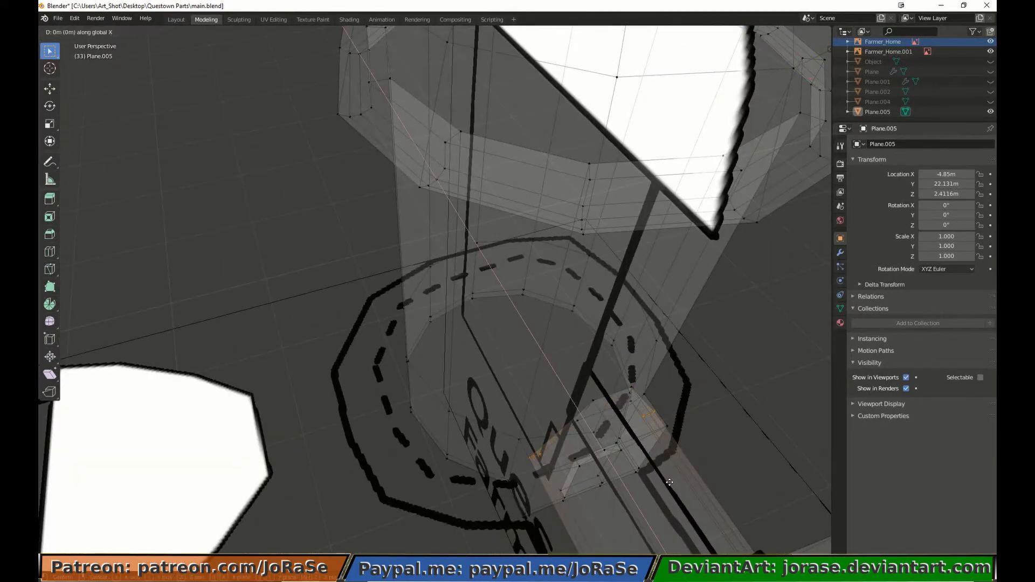
pyautogui.click(614, 445)
pyautogui.moveTo(593, 469); pyautogui.dragTo(668, 431, button='middle')
pyautogui.press('g')
pyautogui.press('x')
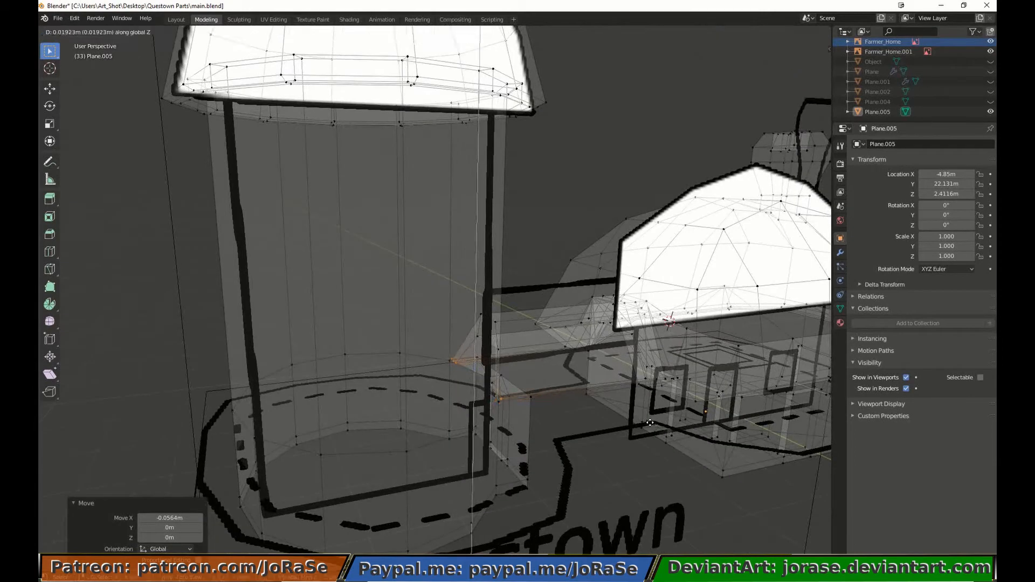
pyautogui.click(672, 447)
pyautogui.hotkey('shift', 'z')
pyautogui.press('Tab')
pyautogui.moveTo(697, 489)
pyautogui.mouseDown(button='middle')
pyautogui.moveTo(577, 438)
pyautogui.moveTo(671, 488)
pyautogui.moveTo(634, 477)
pyautogui.mouseUp(button='middle')
pyautogui.scroll(-4, 672, 488)
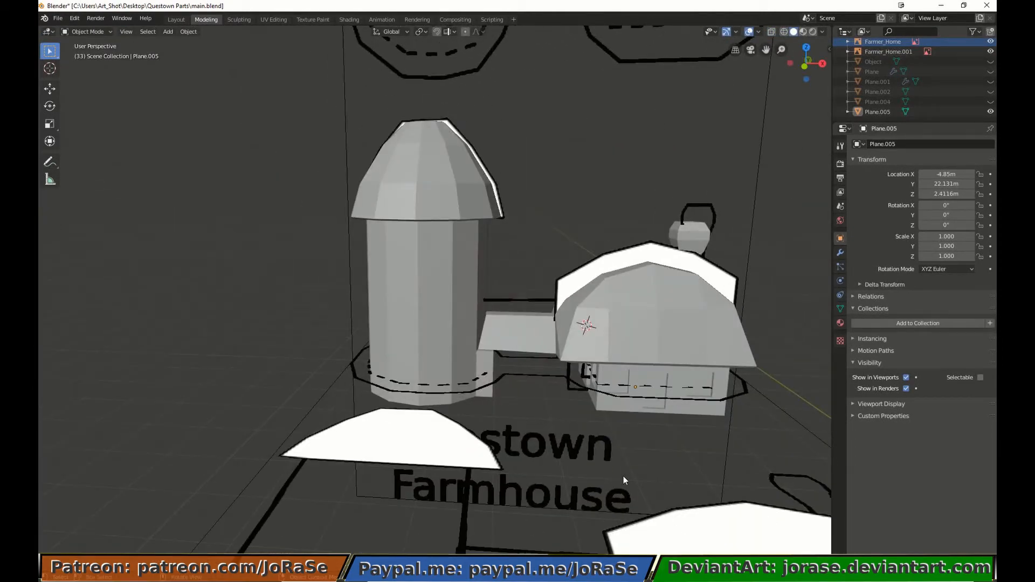
# Isolate the tower's base vertices by hiding the rest of the mesh and fill the open underside with faces.
pyautogui.press('Tab')
pyautogui.moveTo(623, 476); pyautogui.dragTo(481, 401, button='middle')
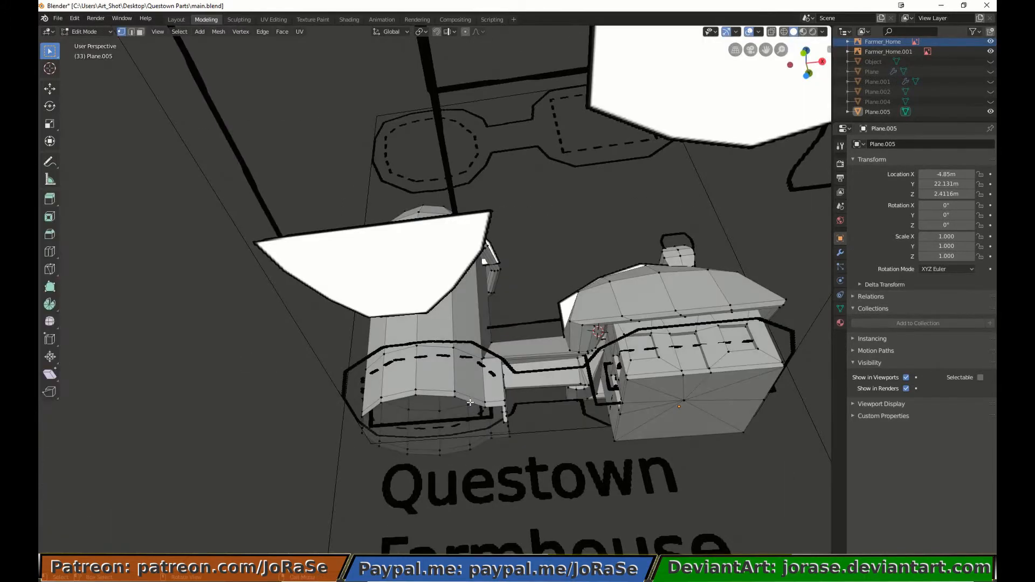
pyautogui.hotkey('ctrl', 'i')
pyautogui.press('h')
pyautogui.scroll(5, 437, 393)
pyautogui.keyDown('shift'); pyautogui.moveTo(527, 487); pyautogui.dragTo(582, 270, button='middle'); pyautogui.keyUp('shift')
pyautogui.press('f')
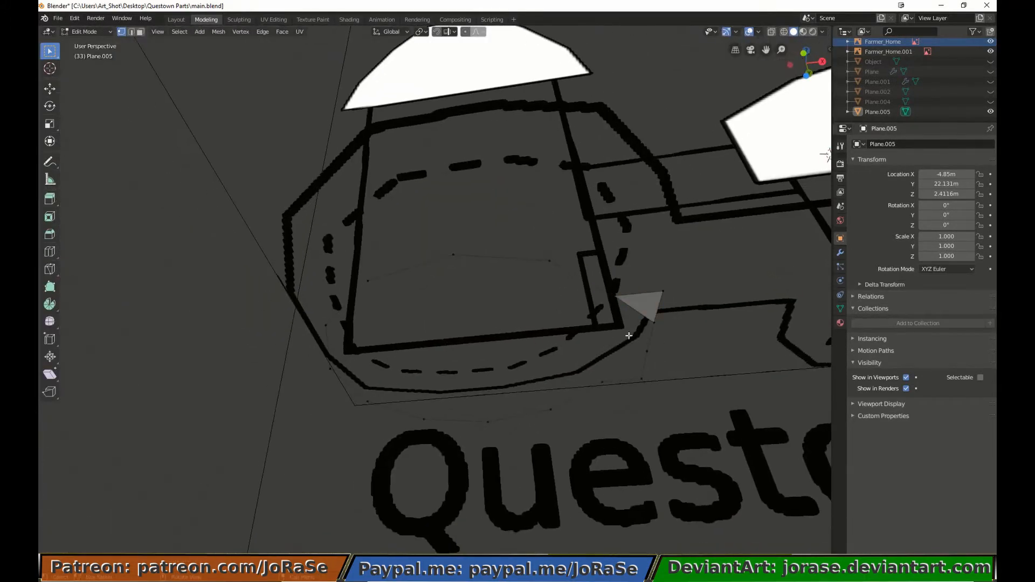
pyautogui.press('f')
pyautogui.press('b')
pyautogui.moveTo(596, 285); pyautogui.dragTo(670, 365)
pyautogui.press('f')
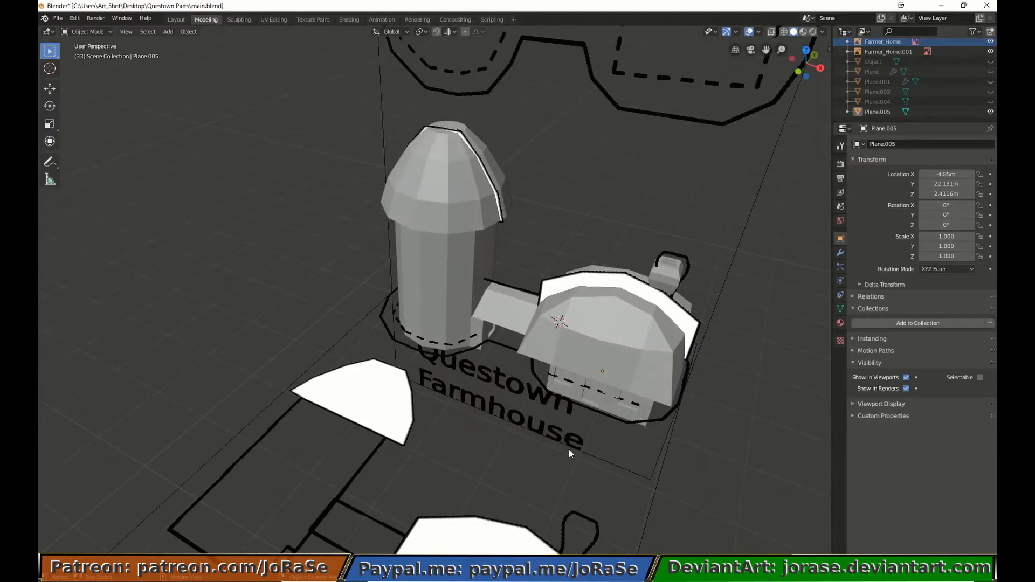
# Add a cube, move it along X clear of the farmhouse and scale it to 0.076.
pyautogui.press('KP_7')
pyautogui.click(168, 33)
pyautogui.click(258, 81)
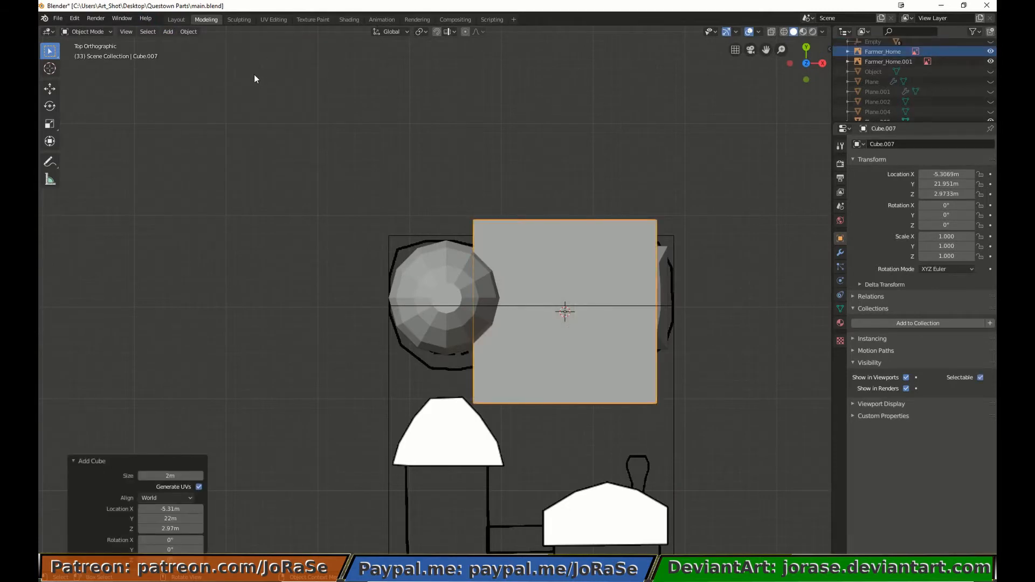
pyautogui.press('g')
pyautogui.press('x')
pyautogui.click(507, 78)
pyautogui.keyDown('shift'); pyautogui.moveTo(593, 82); pyautogui.dragTo(313, 106, button='middle'); pyautogui.keyUp('shift')
pyautogui.press('s')
pyautogui.click(510, 316)
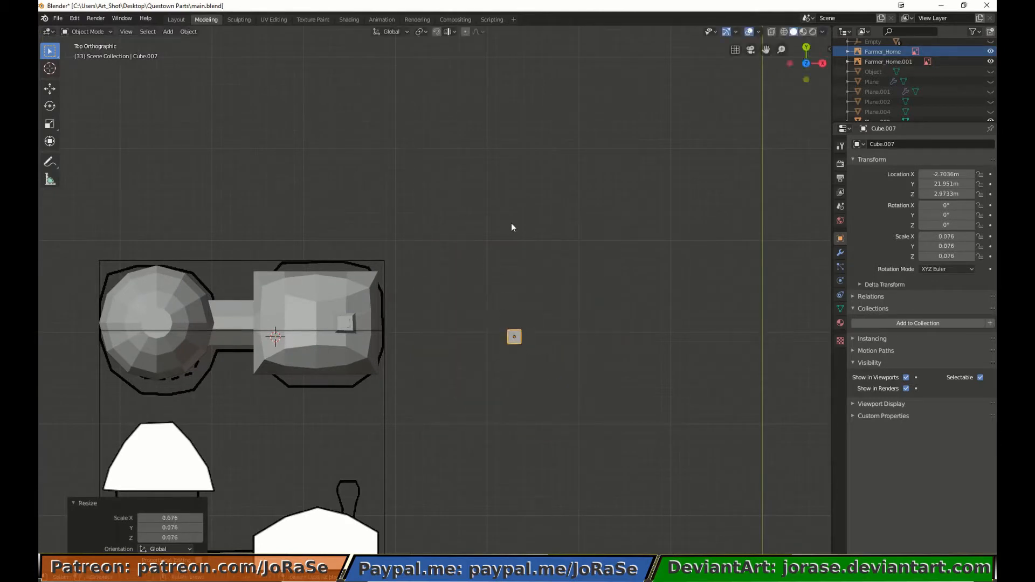
# Stretch the cube into a bar with X scale 0.727 and flatten it by 0.320 along Z.
pyautogui.press('s')
pyautogui.press('x')
pyautogui.click(623, 209)
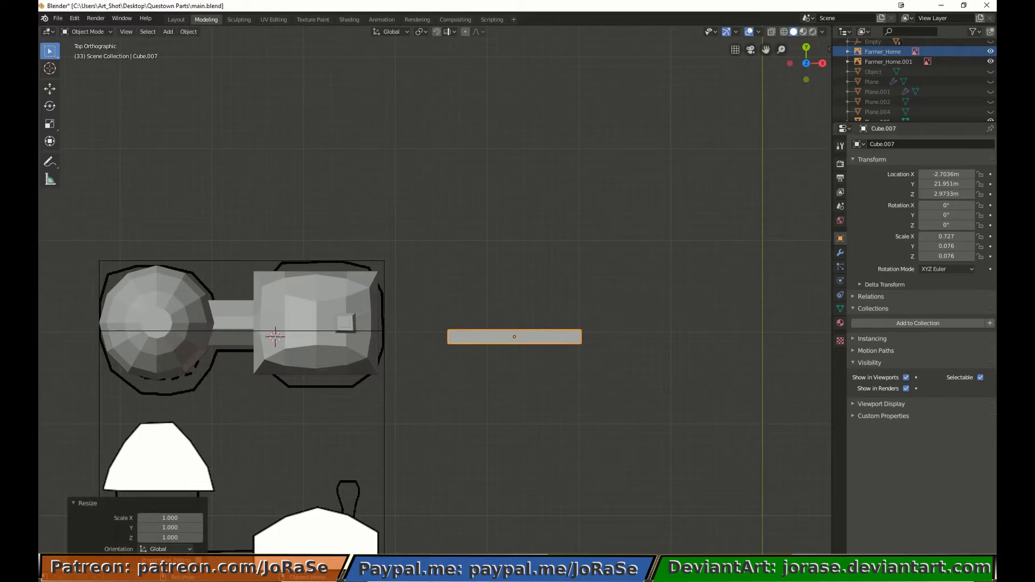
pyautogui.moveTo(550, 307); pyautogui.dragTo(555, 231, button='middle')
pyautogui.scroll(6, 558, 229)
pyautogui.press('s')
pyautogui.press('z')
pyautogui.click(636, 256)
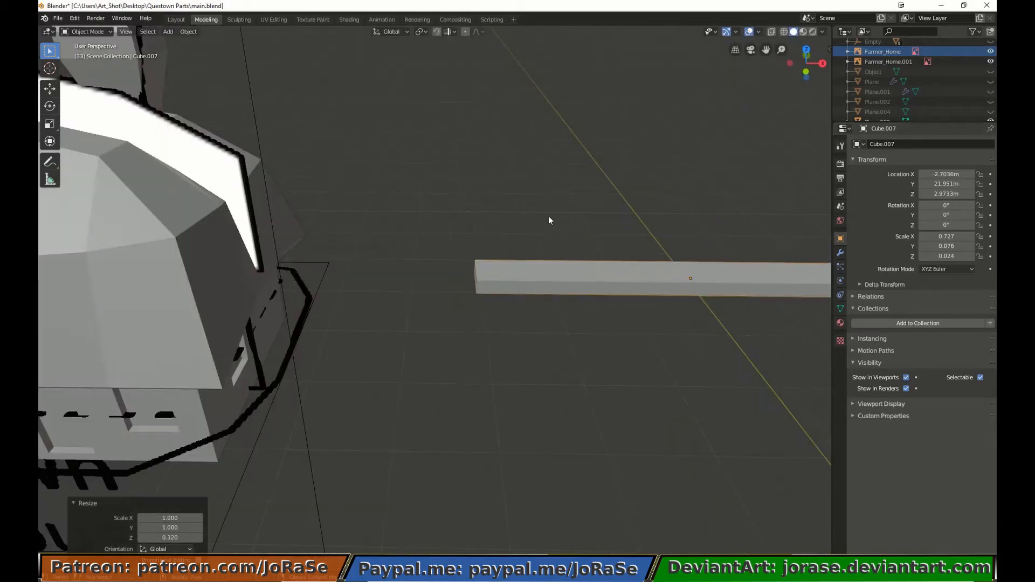
# Divide the bar crosswise along its length with 10 loop cuts.
pyautogui.press('Tab')
pyautogui.click(49, 252)
pyautogui.click(696, 277)
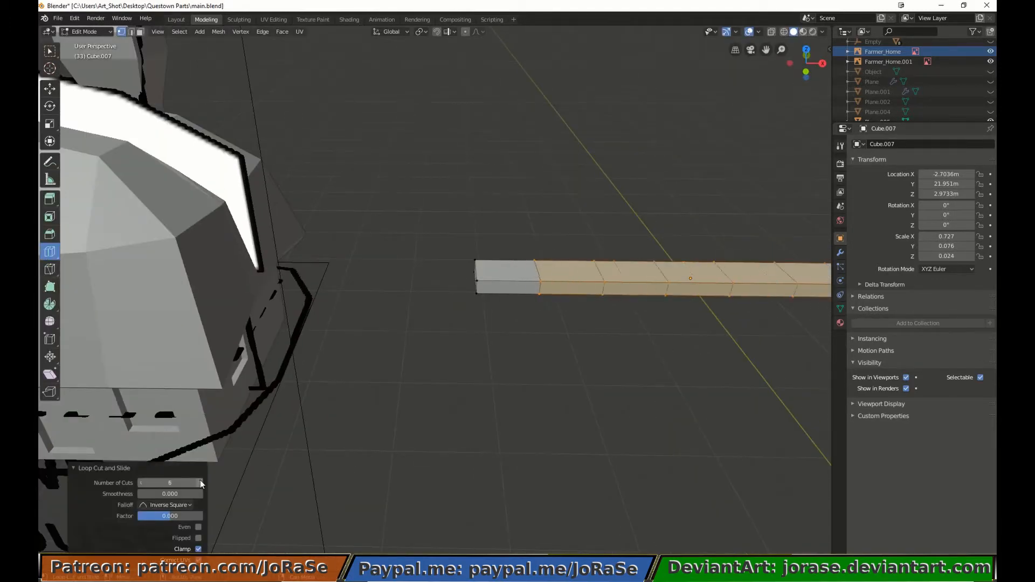
pyautogui.click(200, 483)
pyautogui.click(200, 482)
pyautogui.click(200, 482)
pyautogui.click(200, 483)
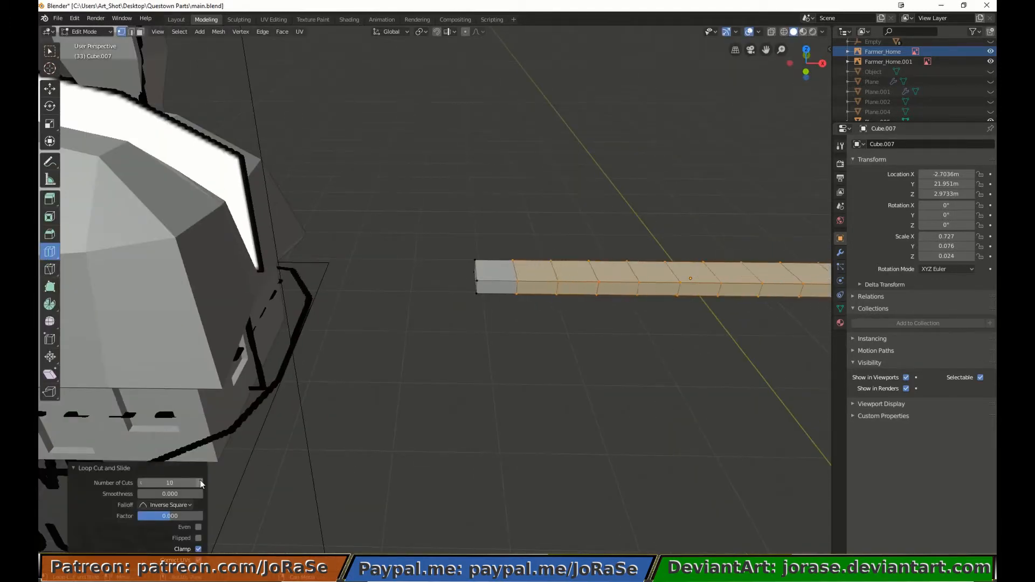
# Bring the first pair of edge loops near the bar's farmhouse end together by scaling them 0.25 along X.
pyautogui.click(573, 302)
pyautogui.press('s')
pyautogui.press('x')
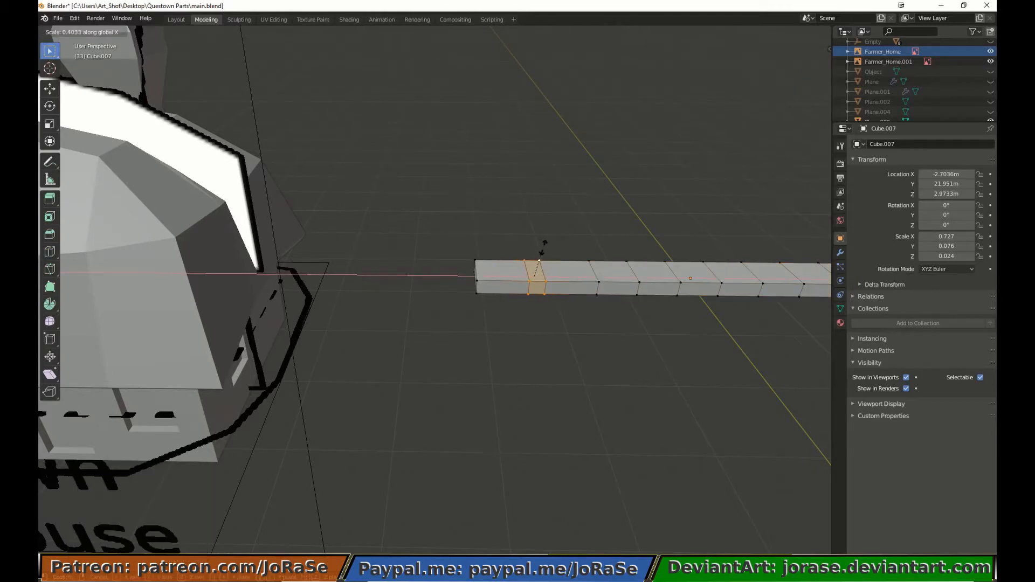
pyautogui.rightClick(552, 183)
pyautogui.write('sx.25')
pyautogui.press('Return')
pyautogui.hotkey('alt', 'a')
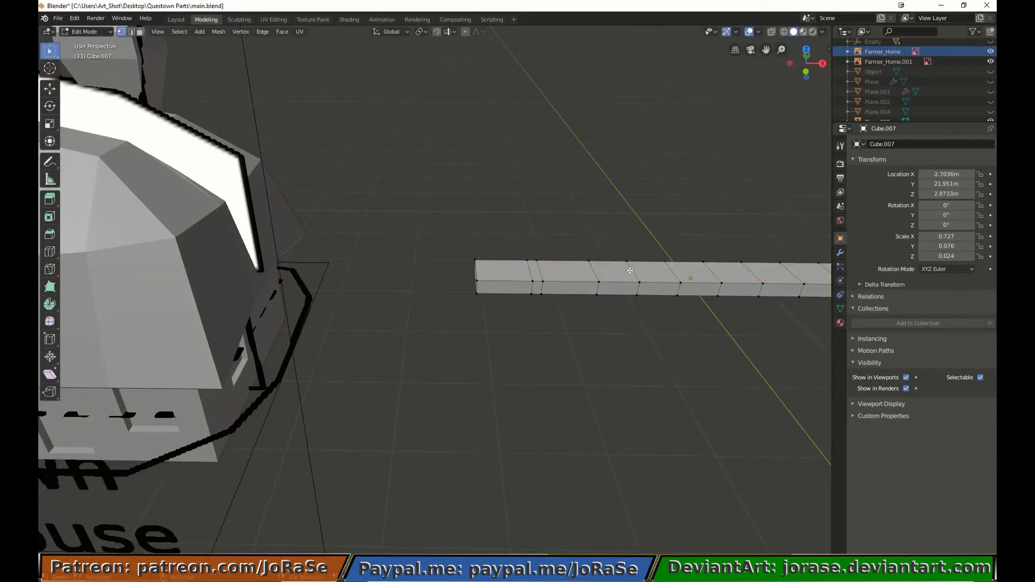
# Scale two more pairs of the bar's edge loops, near its middle and farther along, to 0.25 along X.
pyautogui.keyDown('alt'); pyautogui.click(630, 270); pyautogui.keyUp('alt')
pyautogui.write('sx')
pyautogui.write('5')
pyautogui.press('Return')
pyautogui.keyDown('shift'); pyautogui.moveTo(677, 200); pyautogui.dragTo(559, 233, button='middle'); pyautogui.keyUp('shift')
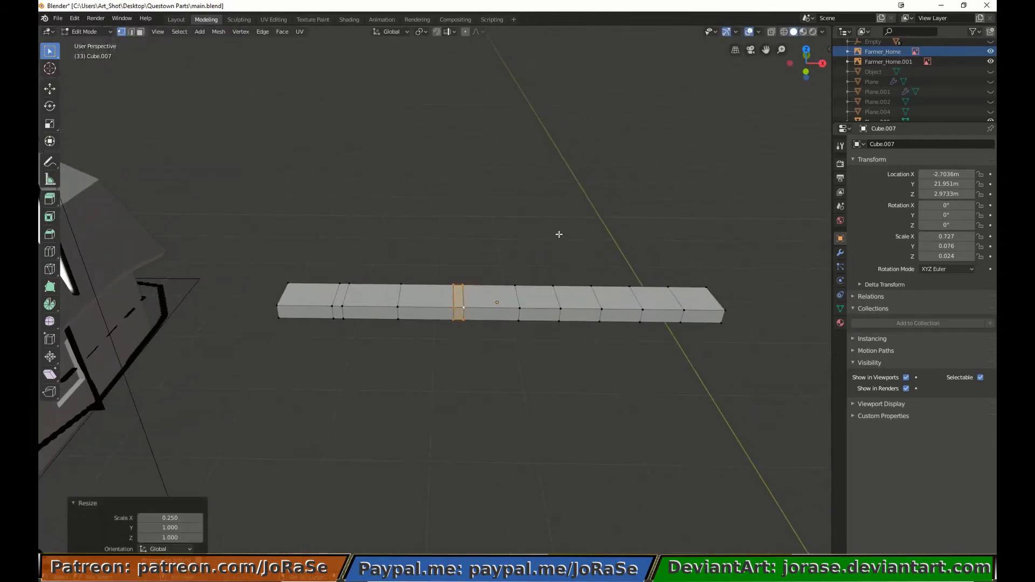
pyautogui.hotkey('alt', 'a')
pyautogui.write('sx.25')
pyautogui.press('Return')
pyautogui.hotkey('alt', 'a')
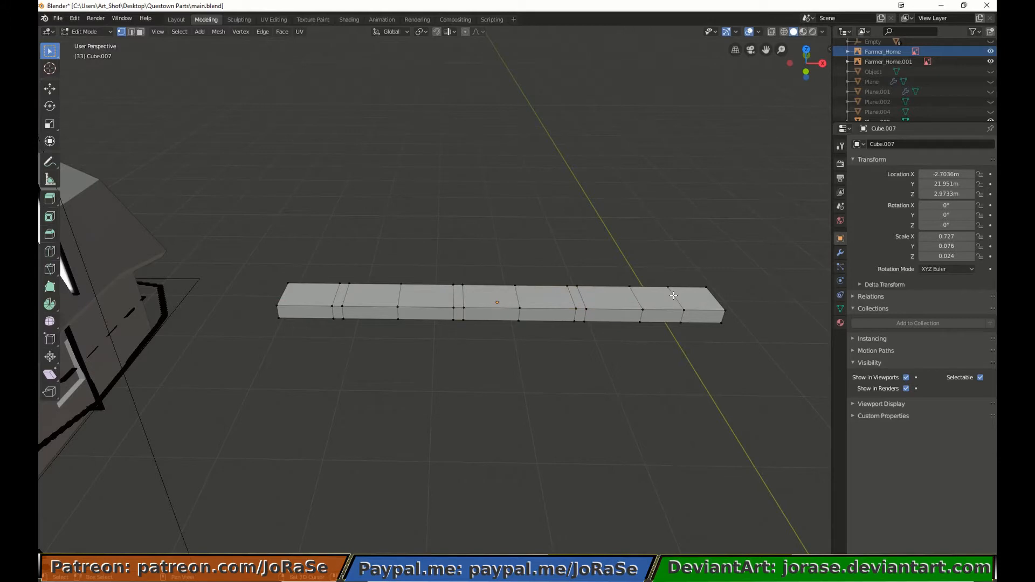
# Cut additional edge loops beside the bar's remaining unpaired loops.
pyautogui.click(386, 309)
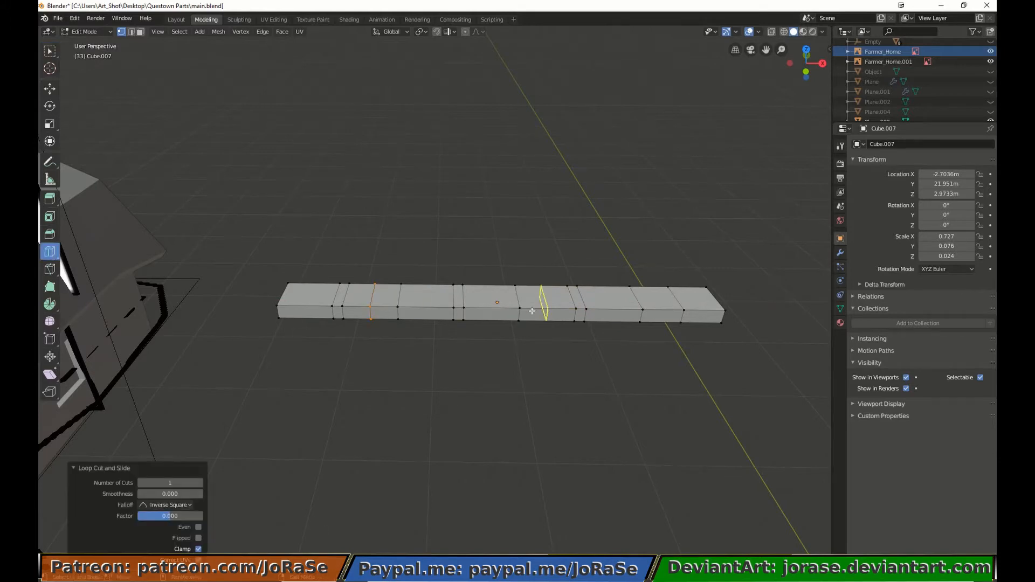
pyautogui.click(50, 53)
pyautogui.hotkey('alt', 'a')
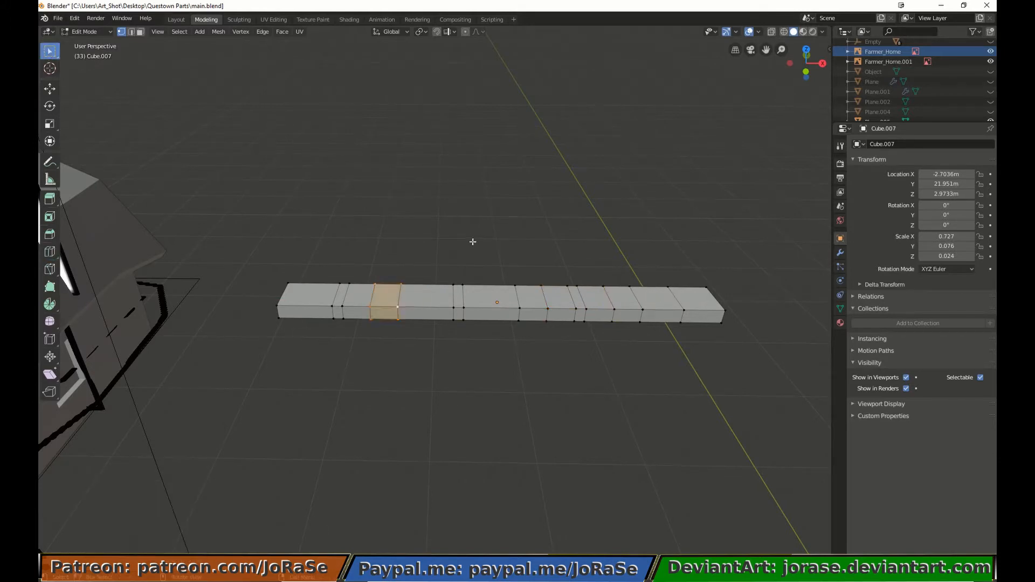
# Scale the second pair of edge loops from the bar's farmhouse end to 0.25 along X and reposition it along X.
pyautogui.write('s.25')
pyautogui.press('Return')
pyautogui.hotkey('ctrl', 'z')
pyautogui.write('sx.25')
pyautogui.press('Return')
pyautogui.press('g')
pyautogui.press('x')
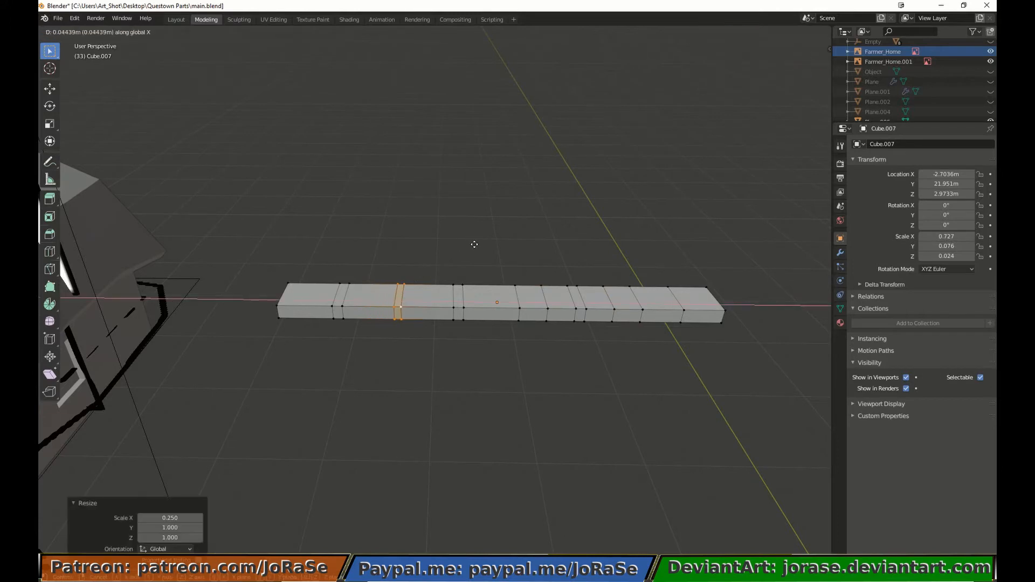
pyautogui.click(475, 245)
pyautogui.press('g')
pyautogui.press('x')
pyautogui.click(478, 244)
# Scale the pair of edge loops just past the bar's middle to 0.25 along X and shift it back along X.
pyautogui.keyDown('alt'); pyautogui.click(518, 296); pyautogui.keyUp('alt')
pyautogui.keyDown('alt'); pyautogui.keyDown('shift'); pyautogui.click(544, 295); pyautogui.keyUp('shift'); pyautogui.keyUp('alt')
pyautogui.write('sx.25')
pyautogui.press('Return')
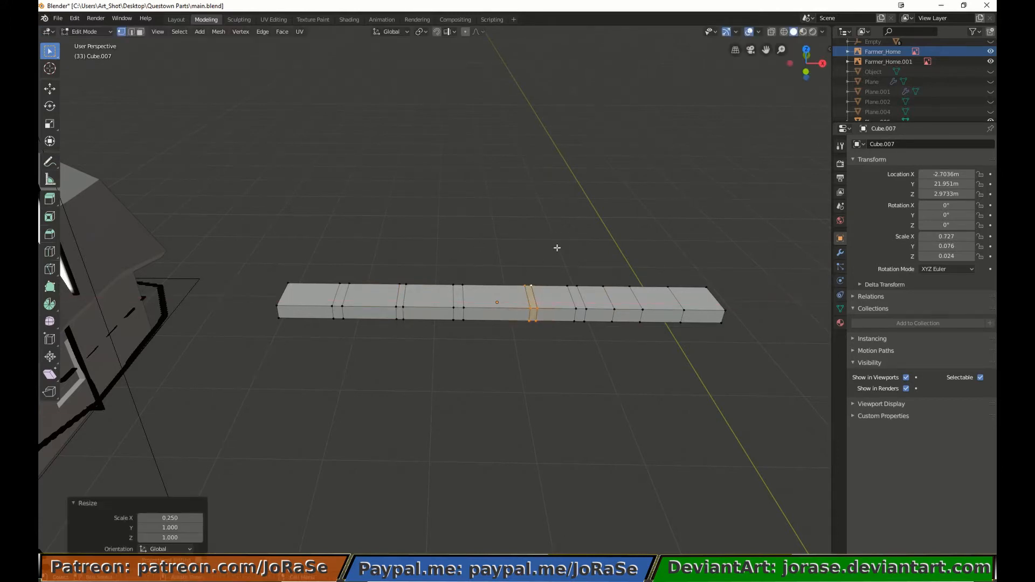
pyautogui.press('g')
pyautogui.press('x')
pyautogui.click(545, 241)
# Scale the unpaired edge loops near the bar's far end to 0.25 along X and space them along the bar.
pyautogui.keyDown('alt'); pyautogui.click(607, 295); pyautogui.keyUp('alt')
pyautogui.keyDown('alt'); pyautogui.keyDown('shift'); pyautogui.click(630, 292); pyautogui.keyUp('shift'); pyautogui.keyUp('alt')
pyautogui.write('sx.25')
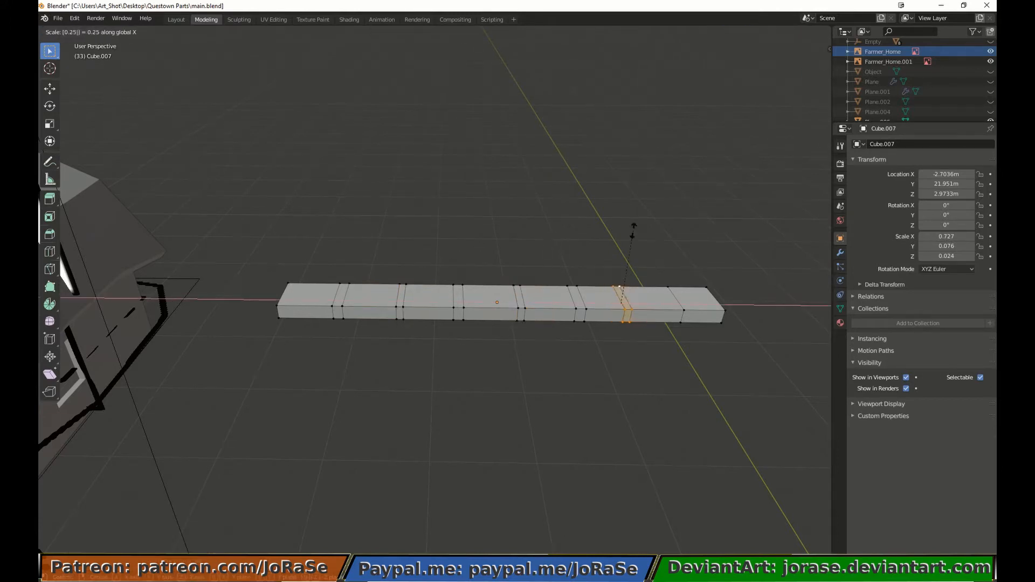
pyautogui.press('Return')
pyautogui.press('g')
pyautogui.press('x')
pyautogui.click(613, 234)
# Scale the last edge loop together with the bar's far end to 0.25 along X and adjust them along X.
pyautogui.keyDown('alt'); pyautogui.click(677, 304); pyautogui.keyUp('alt')
pyautogui.moveTo(677, 303); pyautogui.dragTo(688, 243, button='middle')
pyautogui.keyDown('alt'); pyautogui.keyDown('shift'); pyautogui.click(703, 205); pyautogui.keyUp('shift'); pyautogui.keyUp('alt')
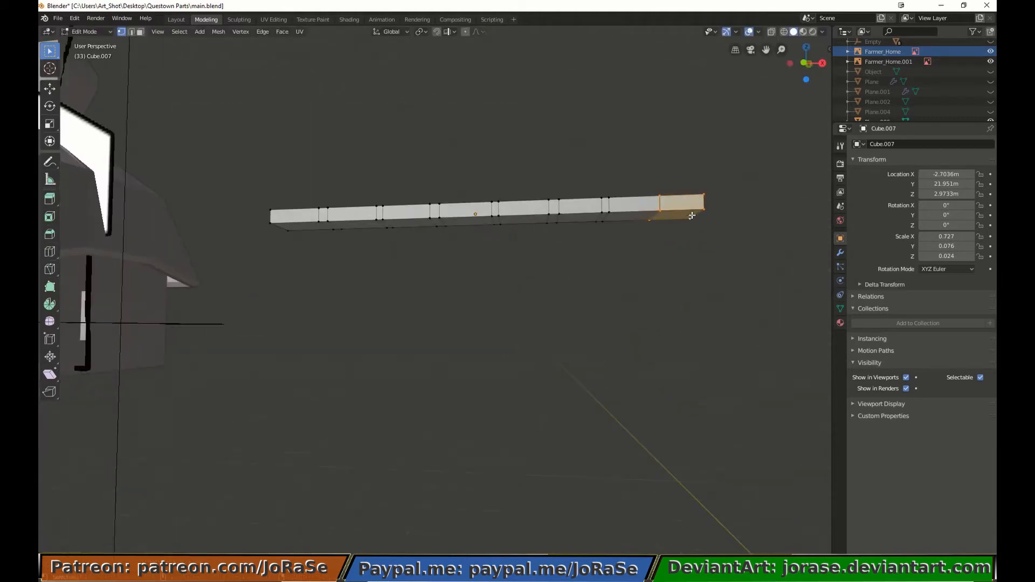
pyautogui.write('sx.25')
pyautogui.press('Return')
pyautogui.press('KP_7')
pyautogui.press('g')
pyautogui.press('x')
pyautogui.click(641, 286)
pyautogui.click(640, 287)
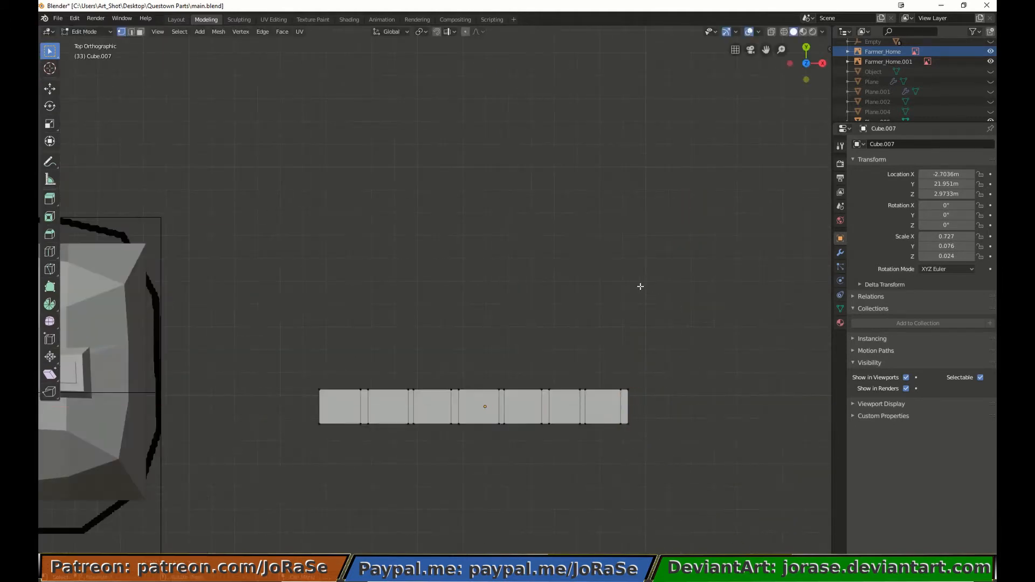
# Cut an edge loop across the bar's first segment and slide it along X close to the farmhouse end.
pyautogui.click(50, 252)
pyautogui.click(340, 422)
pyautogui.click(49, 51)
pyautogui.press('g')
pyautogui.press('x')
pyautogui.click(319, 272)
pyautogui.click(321, 275)
# Extrude the top faces of the bar's seven wide segments in place, without any offset.
pyautogui.keyDown('shift'); pyautogui.click(388, 407); pyautogui.keyUp('shift')
pyautogui.keyDown('shift'); pyautogui.click(430, 407); pyautogui.keyUp('shift')
pyautogui.keyDown('shift'); pyautogui.click(479, 407); pyautogui.keyUp('shift')
pyautogui.keyDown('shift'); pyautogui.click(523, 407); pyautogui.keyUp('shift')
pyautogui.keyDown('shift'); pyautogui.click(565, 407); pyautogui.keyUp('shift')
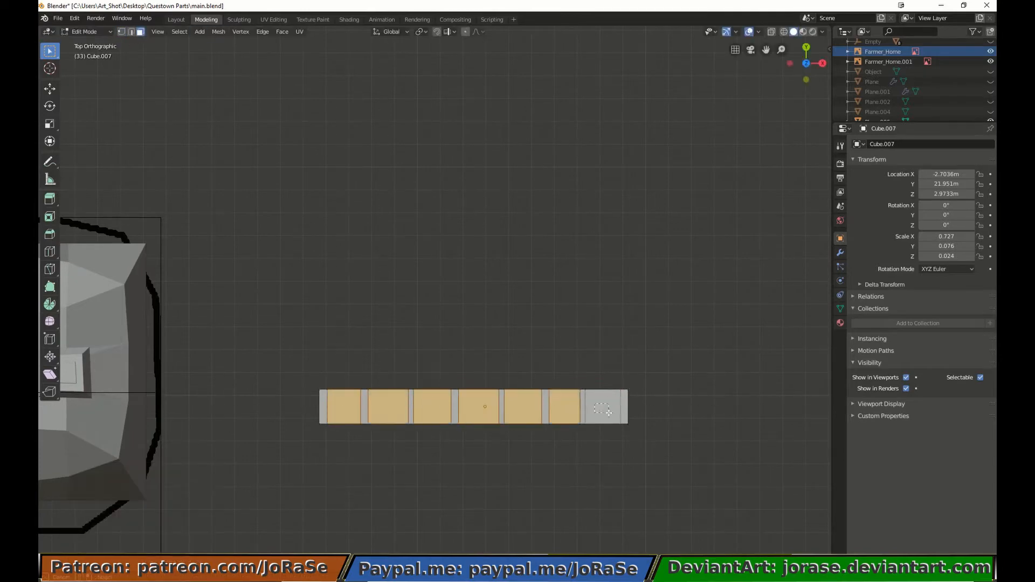
pyautogui.keyDown('shift'); pyautogui.click(602, 407); pyautogui.keyUp('shift')
pyautogui.press('e')
pyautogui.rightClick(659, 363)
# Scale the two extruded top faces nearest the bar's far end individually to 0.75.
pyautogui.click(603, 407)
pyautogui.write('s')
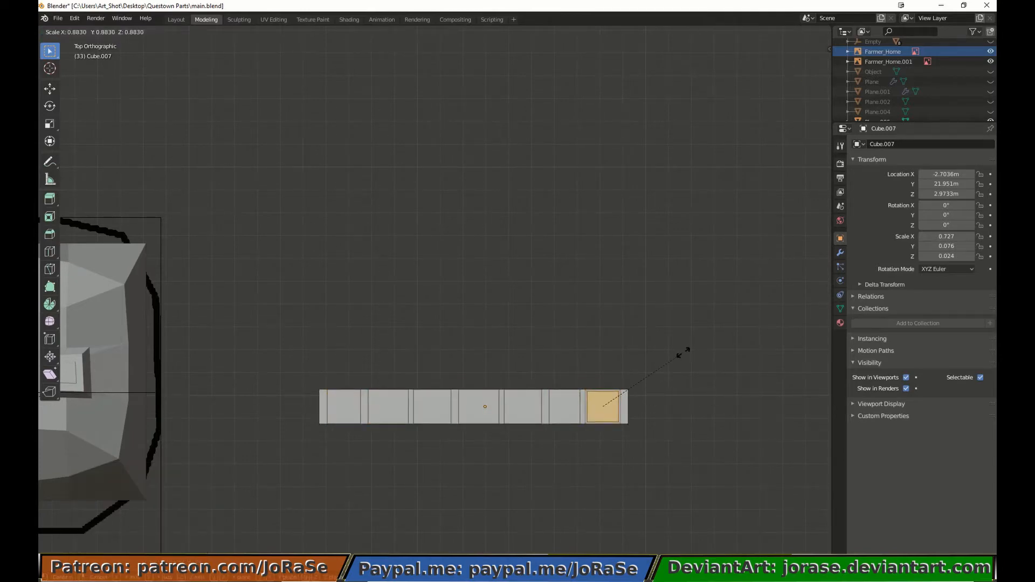
pyautogui.write('.75')
pyautogui.press('Return')
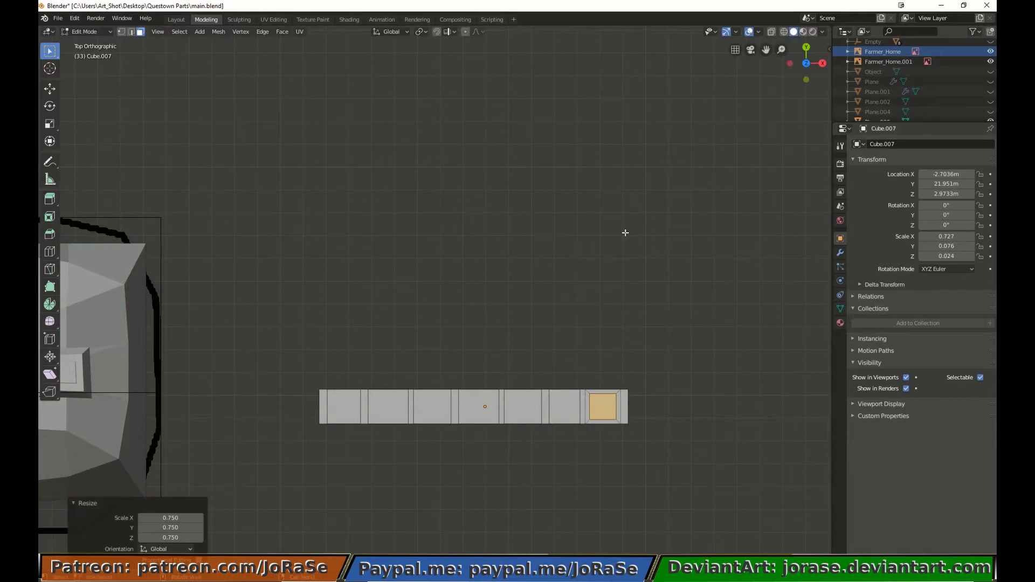
pyautogui.click(564, 407)
pyautogui.write('s.75')
pyautogui.press('Return')
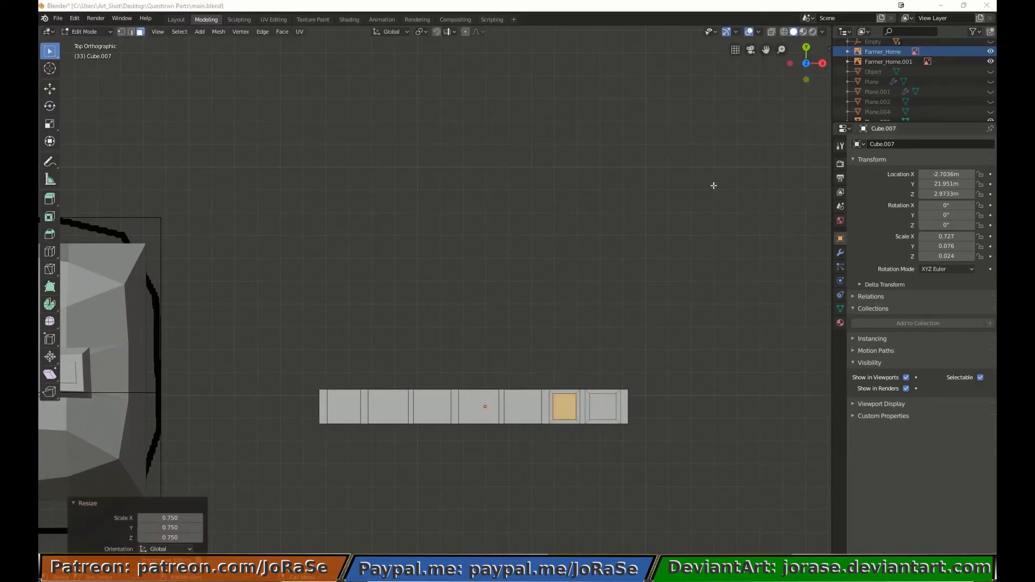
# Scale the middle top face and its neighbour toward the far end individually to 0.75.
pyautogui.click(523, 407)
pyautogui.write('s.75')
pyautogui.press('Return')
pyautogui.click(478, 407)
pyautogui.write('s.75')
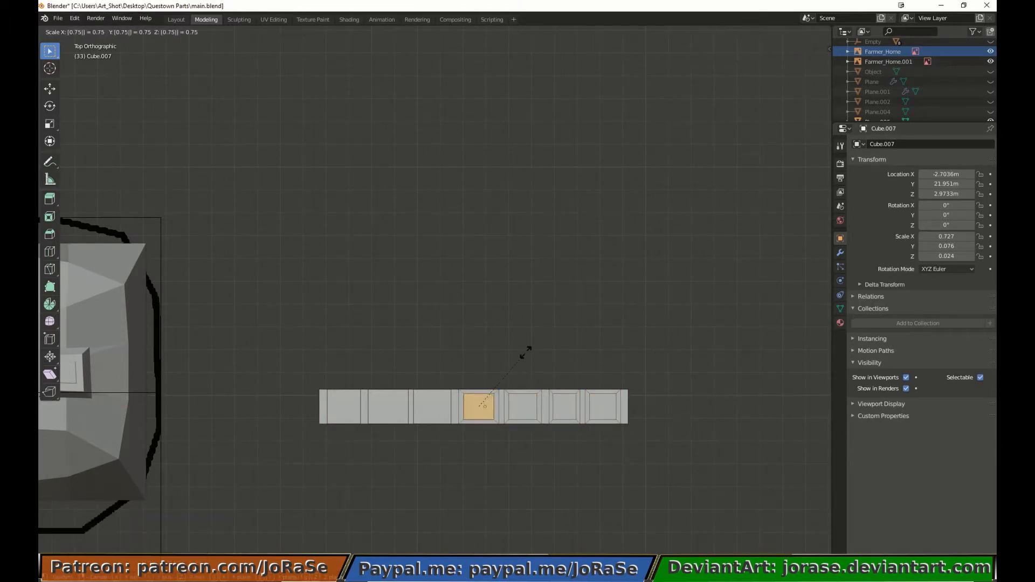
pyautogui.press('Return')
# Scale the remaining three top faces toward the farmhouse end individually to 0.75.
pyautogui.click(432, 407)
pyautogui.write('s.75')
pyautogui.press('Return')
pyautogui.click(388, 407)
pyautogui.write('s.75')
pyautogui.press('Return')
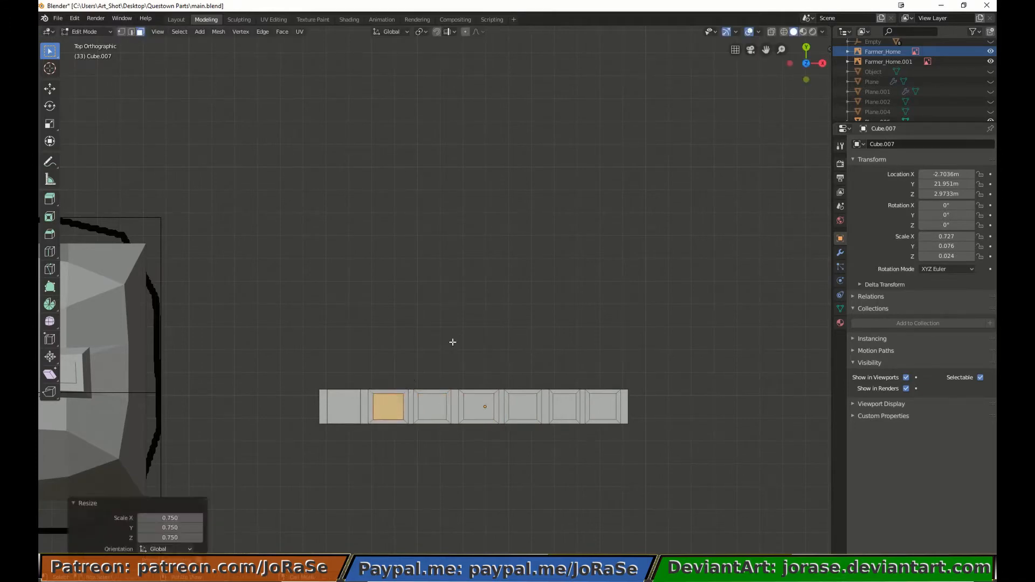
pyautogui.click(344, 407)
pyautogui.write('s.75')
pyautogui.press('Return')
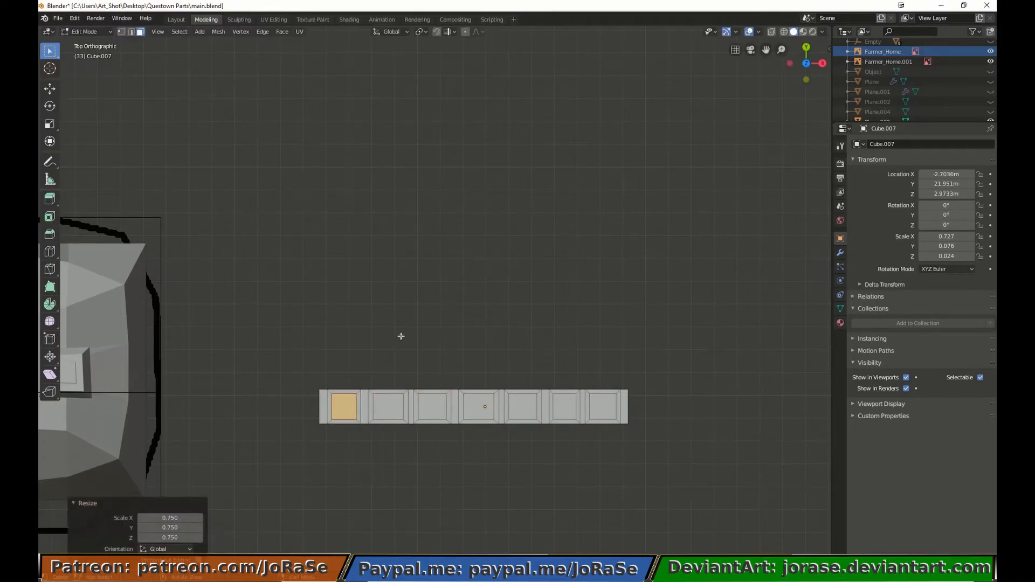
# Raise the seven inset top faces together by about 0.015 m to form bevelled panels.
pyautogui.keyDown('shift'); pyautogui.click(389, 407); pyautogui.keyUp('shift')
pyautogui.keyDown('shift'); pyautogui.click(432, 407); pyautogui.keyUp('shift')
pyautogui.keyDown('shift'); pyautogui.click(478, 407); pyautogui.keyUp('shift')
pyautogui.keyDown('shift'); pyautogui.click(523, 407); pyautogui.keyUp('shift')
pyautogui.keyDown('shift'); pyautogui.click(565, 407); pyautogui.keyUp('shift')
pyautogui.press('KP_1')
pyautogui.press('g')
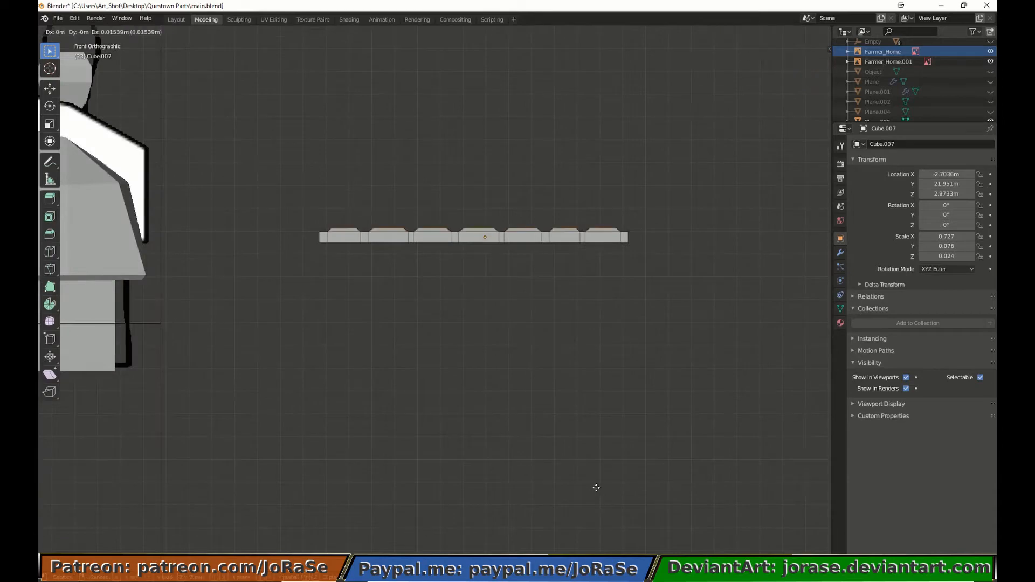
pyautogui.click(596, 488)
pyautogui.click(527, 383)
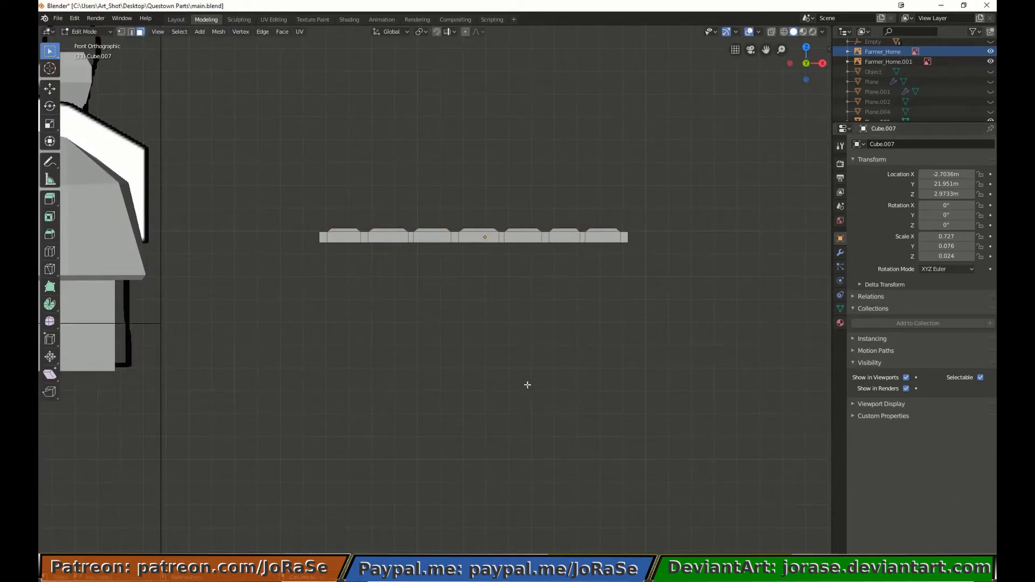
# Widen the bar's base vertices by scaling them 1.042 along X and about 1.35 along Y.
pyautogui.hotkey('alt', 'z')
pyautogui.press('1')
pyautogui.press('b')
pyautogui.moveTo(300, 238); pyautogui.dragTo(655, 301)
pyautogui.press('KP_7')
pyautogui.press('s')
pyautogui.press('x')
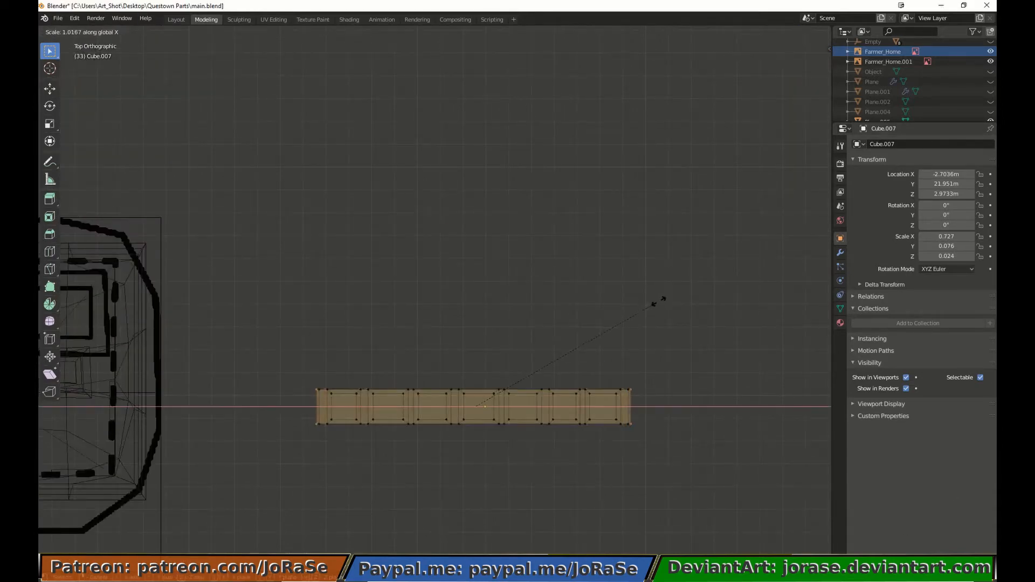
pyautogui.click(665, 300)
pyautogui.press('s')
pyautogui.press('y')
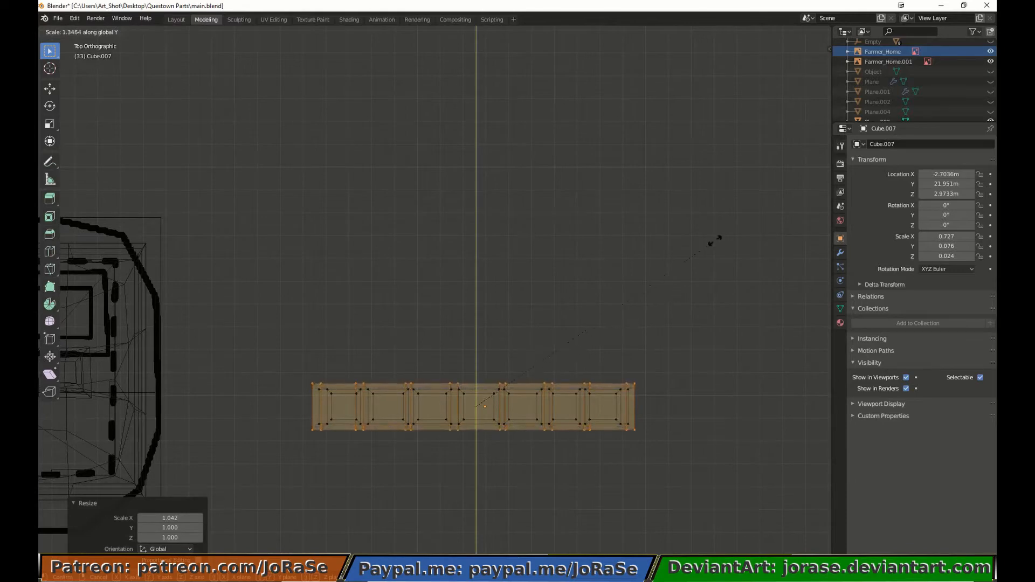
pyautogui.click(708, 239)
# Scale the whole bar to 0.715 along Y and shrink it uniformly to 0.387.
pyautogui.hotkey('alt', 'a')
pyautogui.press('a')
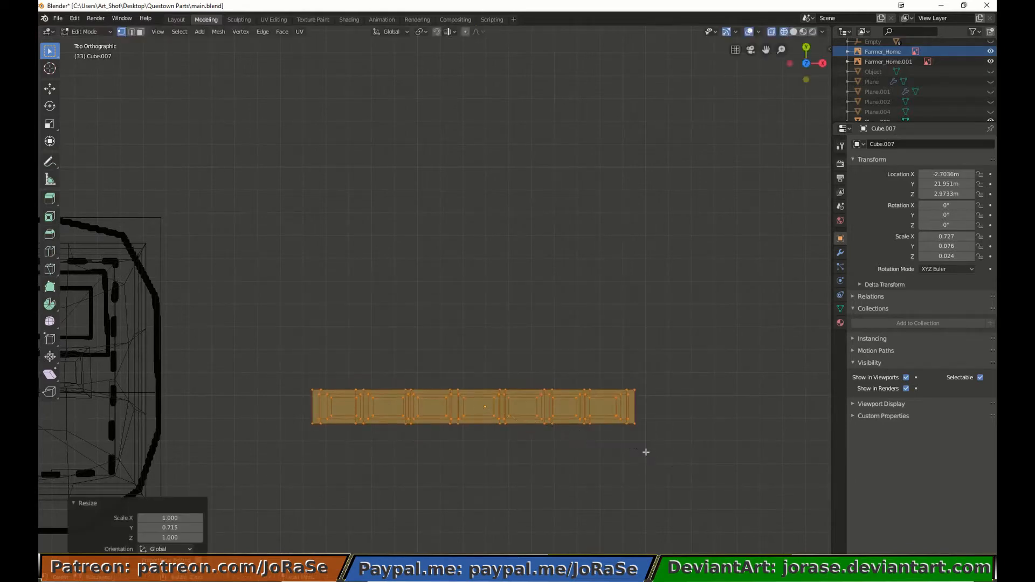
pyautogui.press('s')
pyautogui.click(547, 451)
pyautogui.moveTo(547, 451); pyautogui.dragTo(571, 394, button='middle')
pyautogui.scroll(6, 572, 394)
pyautogui.scroll(-3, 592, 381)
pyautogui.press('KP_3')
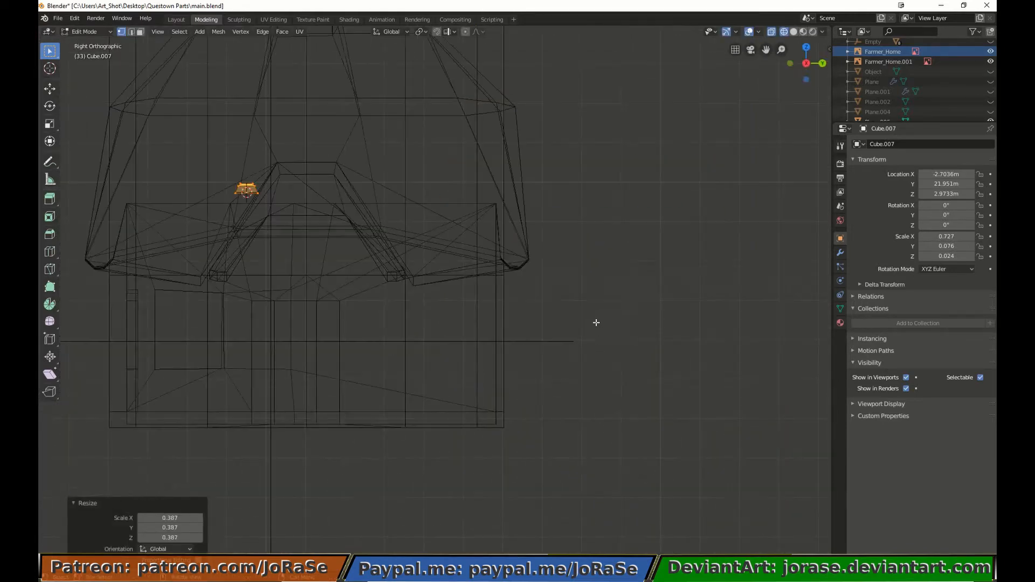
# Move the bar's bottom vertices up along Z to make the strip thinner, and leave mesh editing.
pyautogui.press('KP_1')
pyautogui.hotkey('alt', 'a')
pyautogui.press('b')
pyautogui.moveTo(390, 190); pyautogui.dragTo(638, 263)
pyautogui.press('g')
pyautogui.press('z')
pyautogui.click(638, 259)
pyautogui.hotkey('alt', 'a')
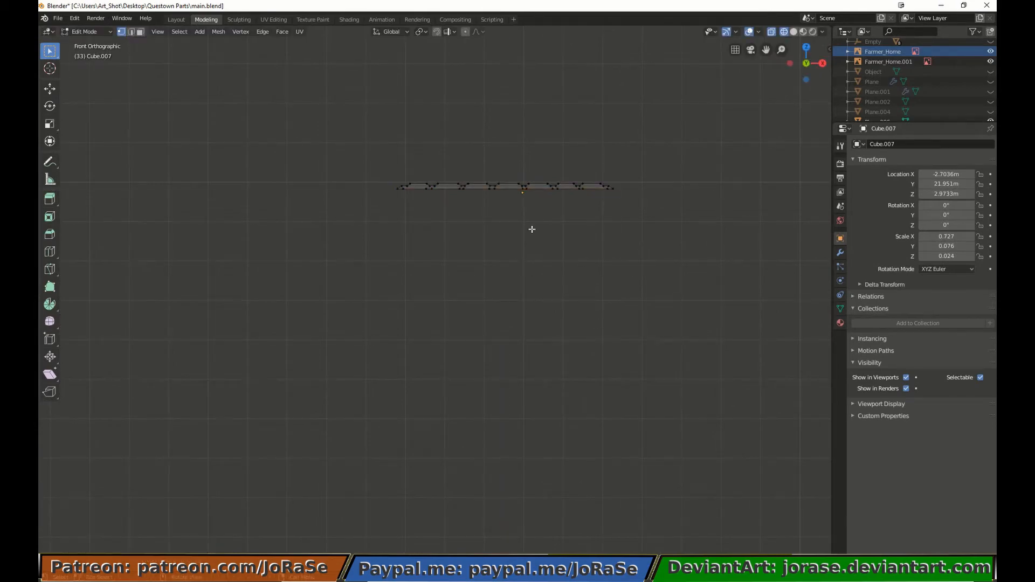
pyautogui.hotkey('shift', 'z')
pyautogui.press('Tab')
pyautogui.moveTo(526, 230); pyautogui.dragTo(488, 279, button='middle')
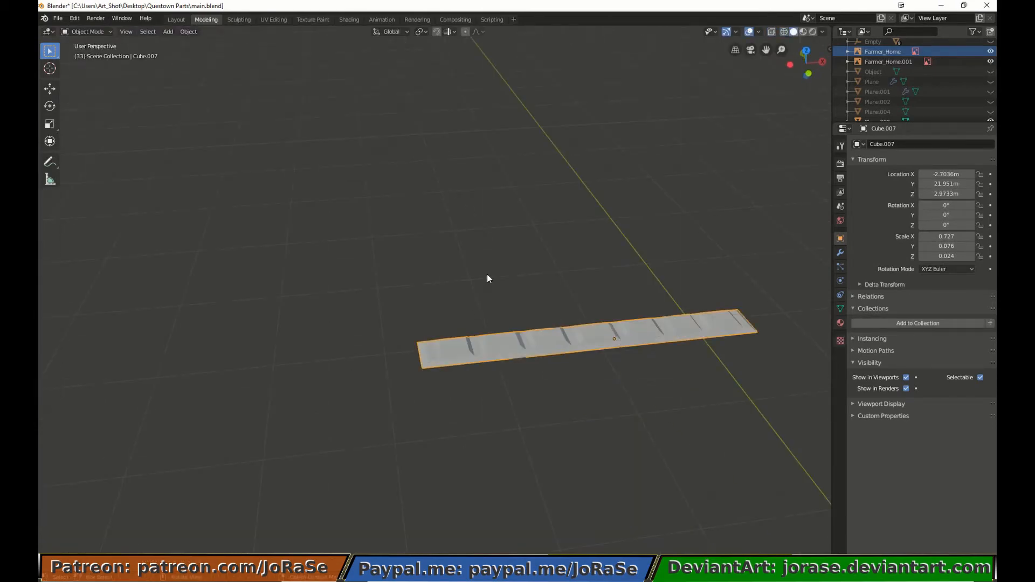
# Duplicate the panelled strip twice along Y to make three parallel rows.
pyautogui.press('Tab')
pyautogui.press('a')
pyautogui.hotkey('shift', 'd')
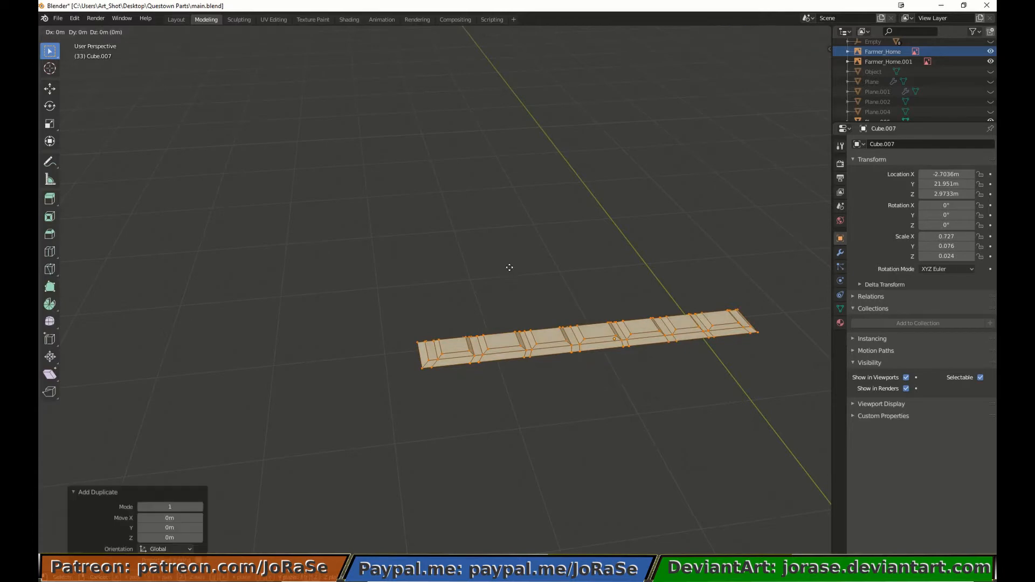
pyautogui.press('y')
pyautogui.click(495, 238)
pyautogui.hotkey('shift', 'd')
pyautogui.press('y')
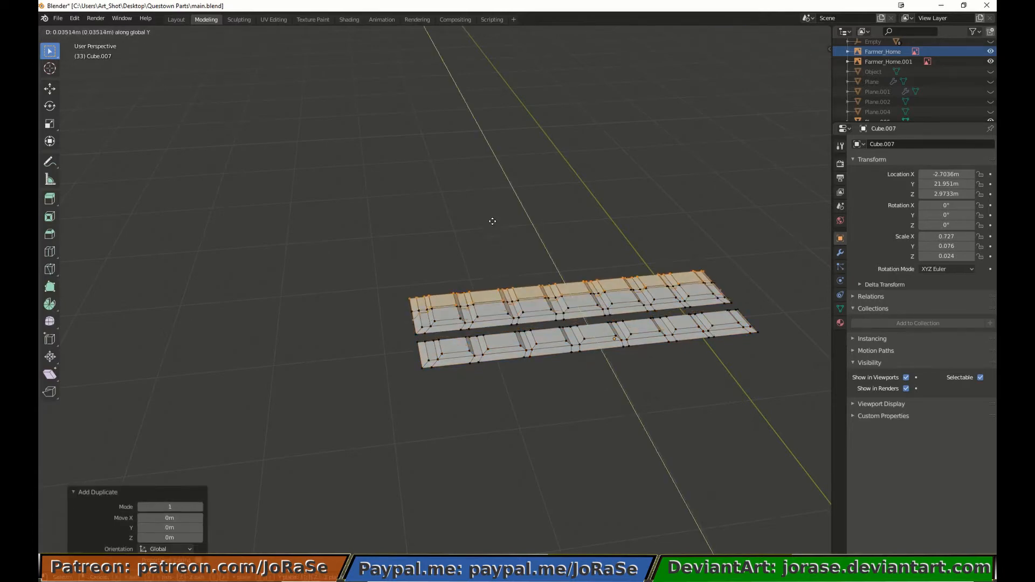
pyautogui.click(489, 218)
pyautogui.moveTo(488, 217); pyautogui.dragTo(472, 271, button='middle')
pyautogui.scroll(-5, 471, 272)
# Move the three-row object by -1.35 m in X and -0.564 m in Z, to the base of the farmhouse wall.
pyautogui.press('z')
pyautogui.click(435, 271)
pyautogui.press('a')
pyautogui.press('KP_1')
pyautogui.press('g')
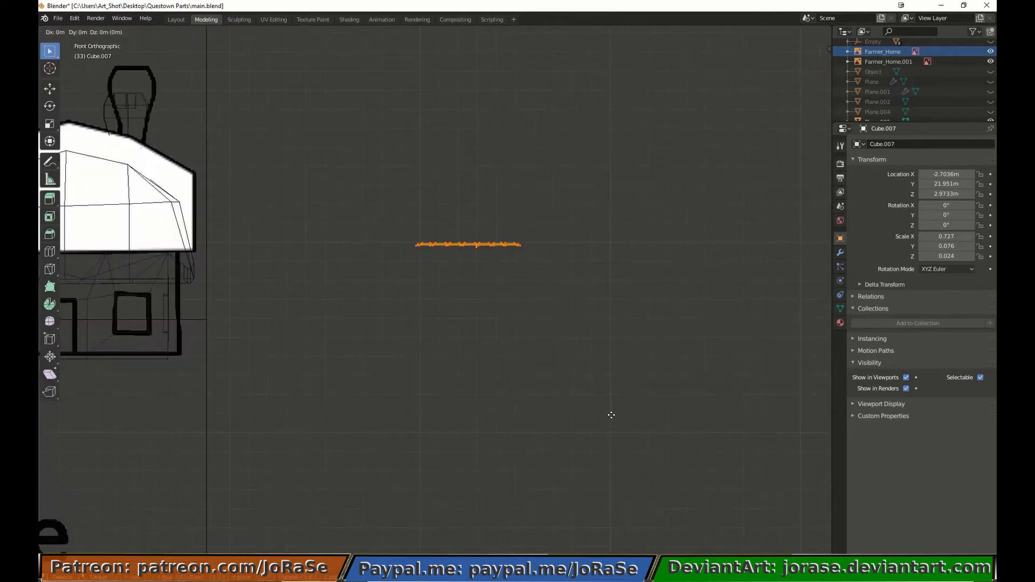
pyautogui.rightClick(610, 414)
pyautogui.press('Tab')
pyautogui.press('g')
pyautogui.click(328, 447)
# Fine-tune the rows' height against the wall's base line and shift them 0.158 m along X away from the farmhouse.
pyautogui.keyDown('shift'); pyautogui.moveTo(329, 447); pyautogui.dragTo(599, 415, button='middle'); pyautogui.keyUp('shift')
pyautogui.scroll(9, 606, 400)
pyautogui.press('g')
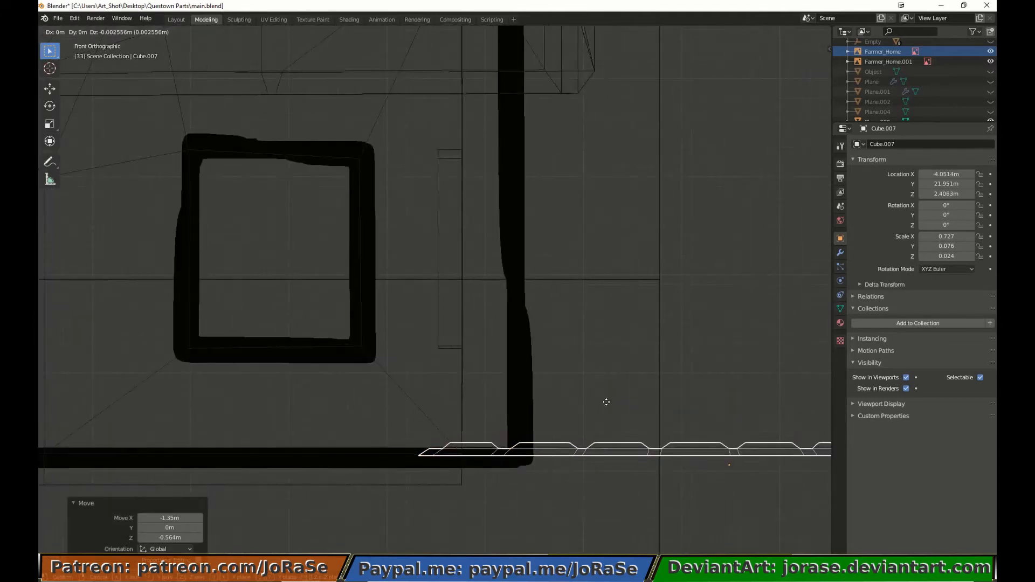
pyautogui.click(607, 402)
pyautogui.press('g')
pyautogui.click(751, 398)
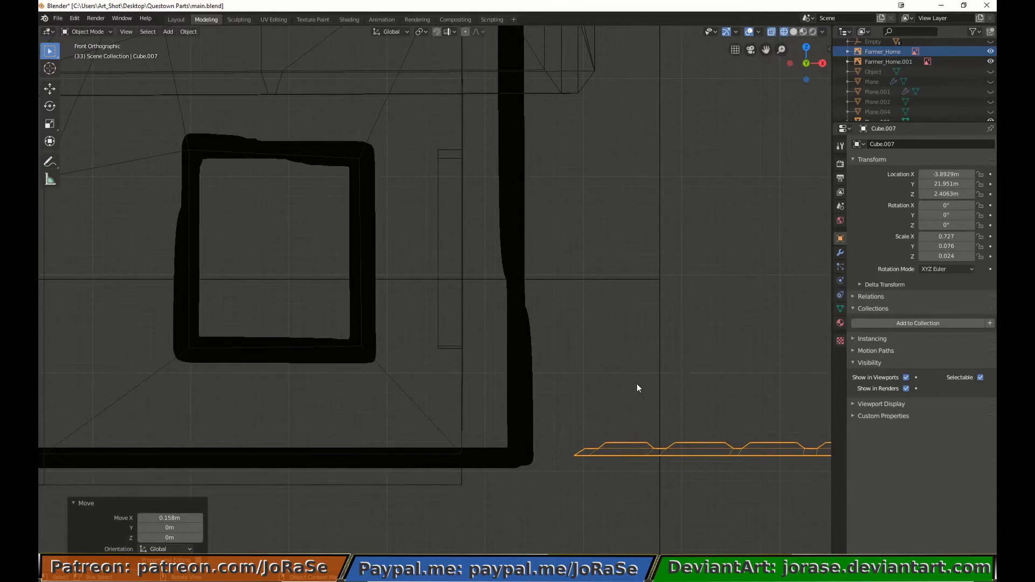
# Duplicate the three rows within the mesh and offset the copy 0.108 m along X and 0.34 m along Y.
pyautogui.moveTo(642, 313); pyautogui.dragTo(555, 366, button='middle')
pyautogui.press('Tab')
pyautogui.hotkey('shift', 'd')
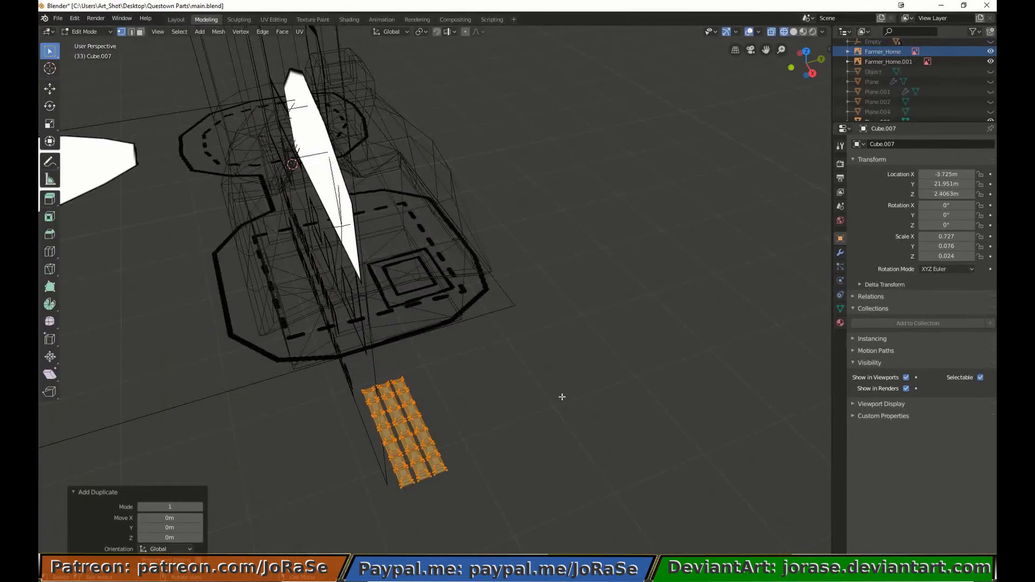
pyautogui.press('x')
pyautogui.click(569, 418)
pyautogui.press('g')
pyautogui.press('y')
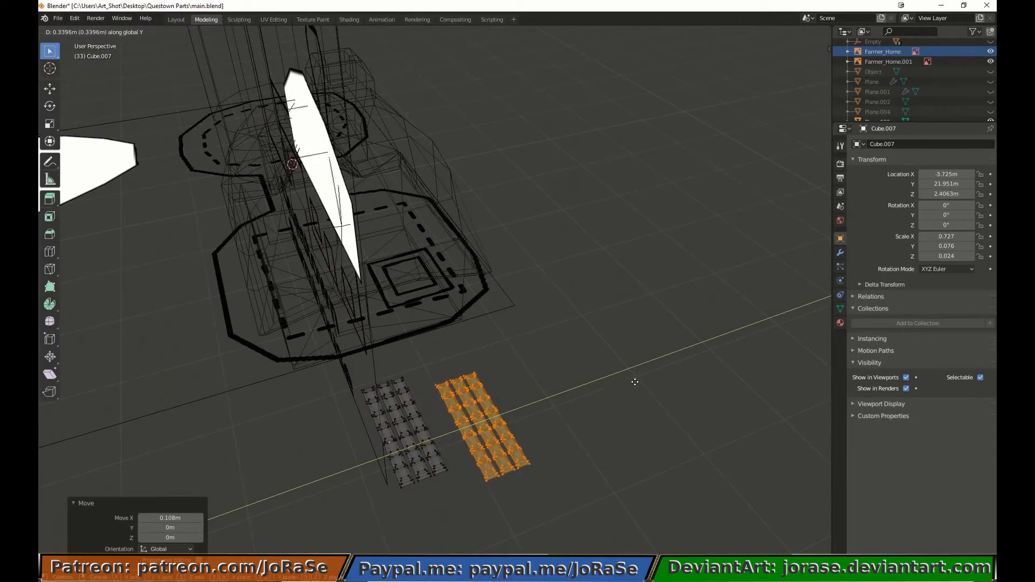
pyautogui.click(635, 382)
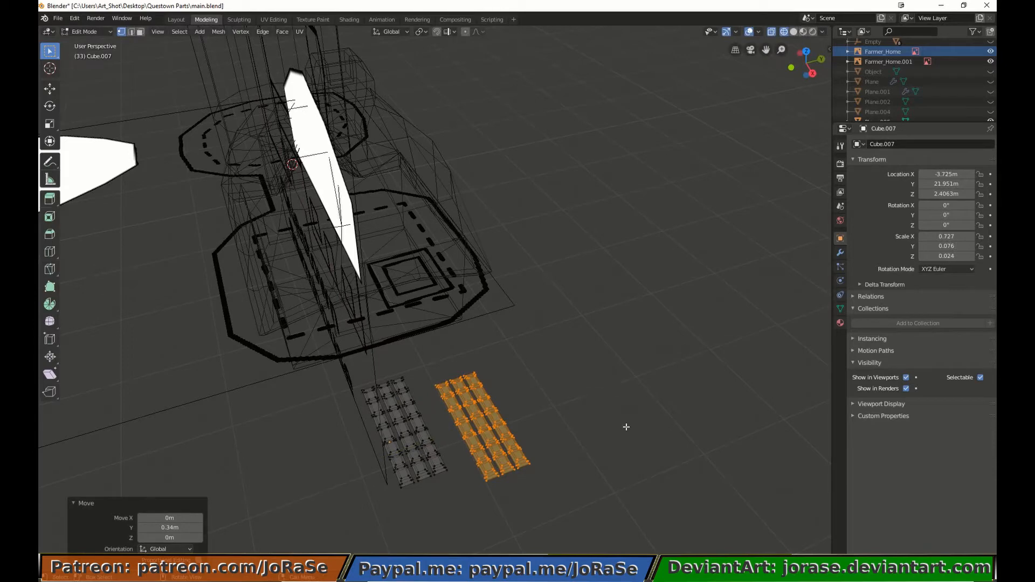
pyautogui.moveTo(731, 412); pyautogui.dragTo(472, 320, button='middle')
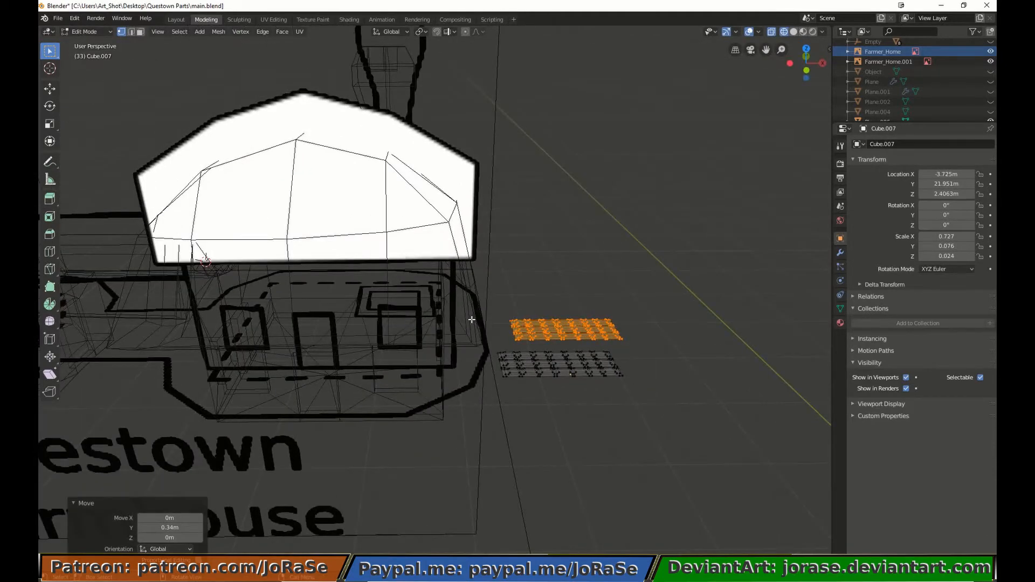
# Add a cube, scale it down to about 0.04, and place it between the farmhouse wall and the panelled rows.
pyautogui.press('Tab')
pyautogui.press('KP_1')
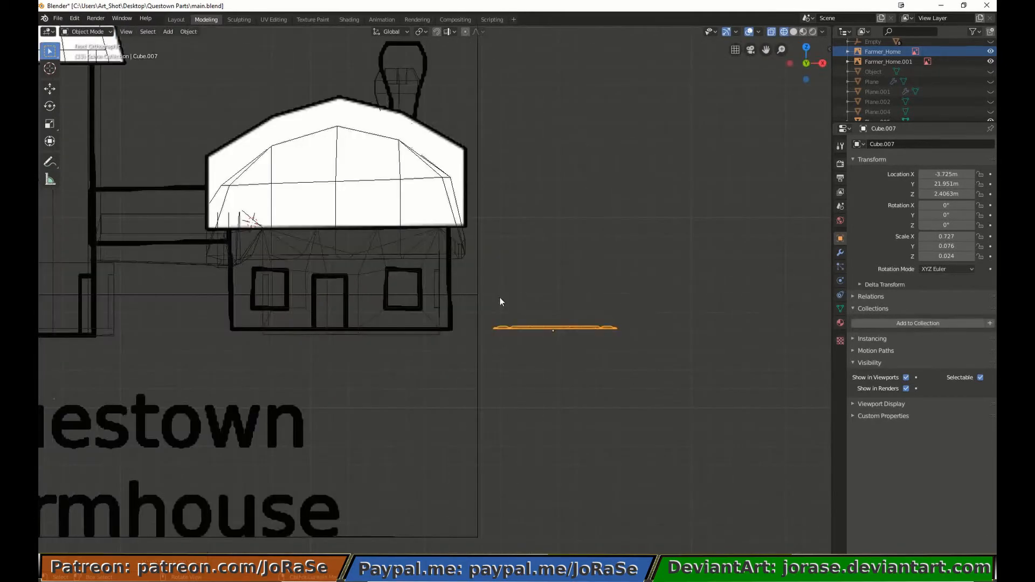
pyautogui.click(167, 33)
pyautogui.moveTo(169, 41)
pyautogui.click(270, 52)
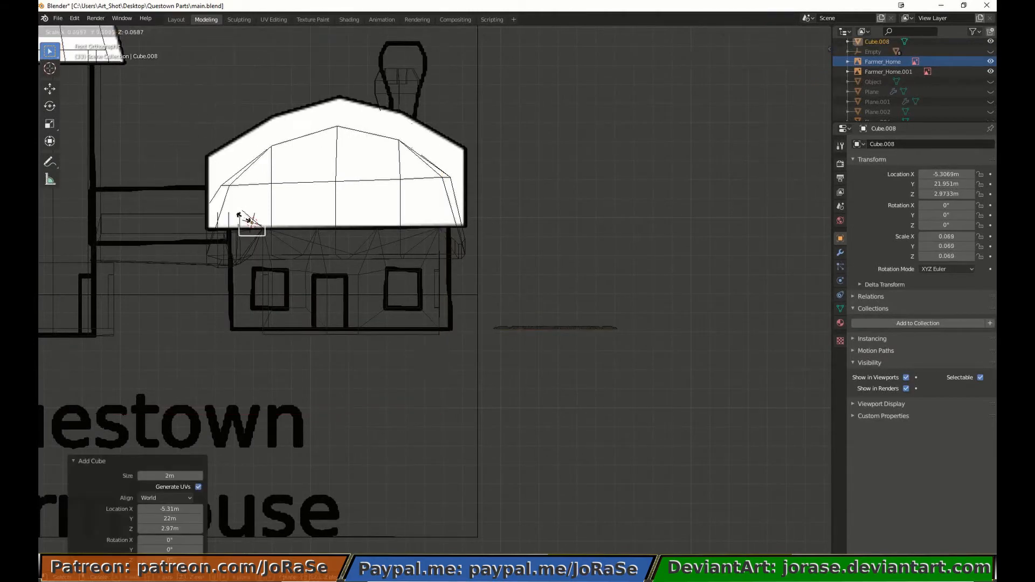
pyautogui.press('g')
pyautogui.click(518, 225)
# In Edit Mode, stretch the cube along Z by 2.797, then 0.859, and place it over the farmhouse's door outline.
pyautogui.press('Tab')
pyautogui.press('s')
pyautogui.press('z')
pyautogui.click(513, 244)
pyautogui.press('s')
pyautogui.press('z')
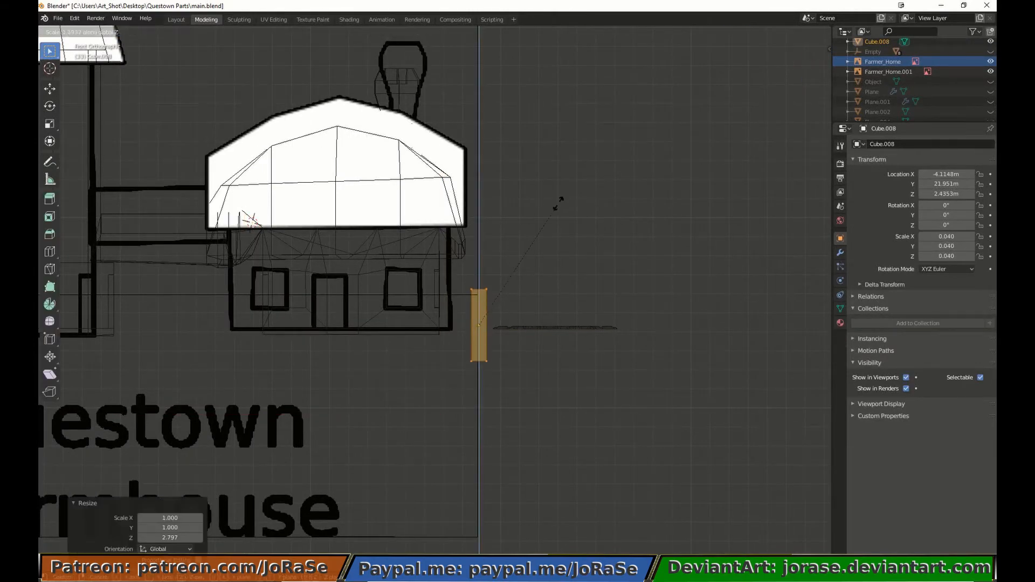
pyautogui.click(516, 254)
pyautogui.press('g')
pyautogui.click(532, 220)
# Scale the block down uniformly, then by 3.419 along Z, to form a slim post within the door outline.
pyautogui.press('s')
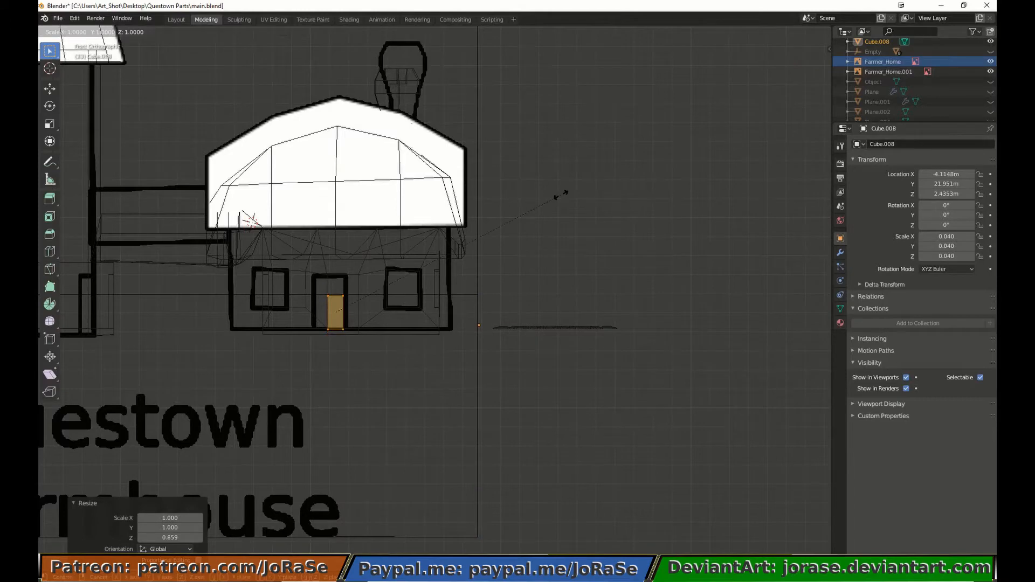
pyautogui.click(414, 282)
pyautogui.press('s')
pyautogui.press('z')
pyautogui.click(610, 210)
# Fine-tune the post's position at the door's base and move it 1.53 m along X, past the panelled rows.
pyautogui.press('g')
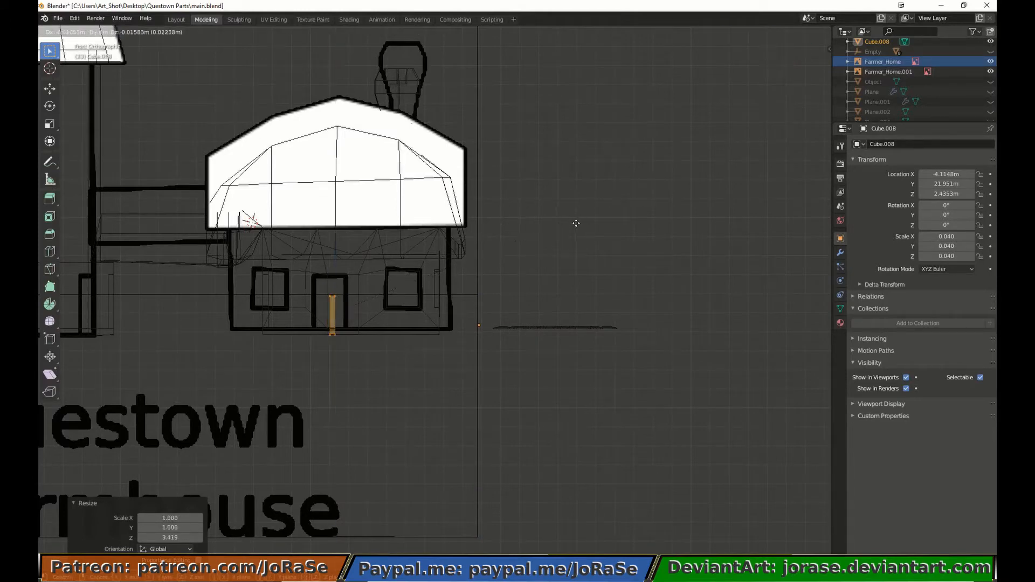
pyautogui.click(573, 228)
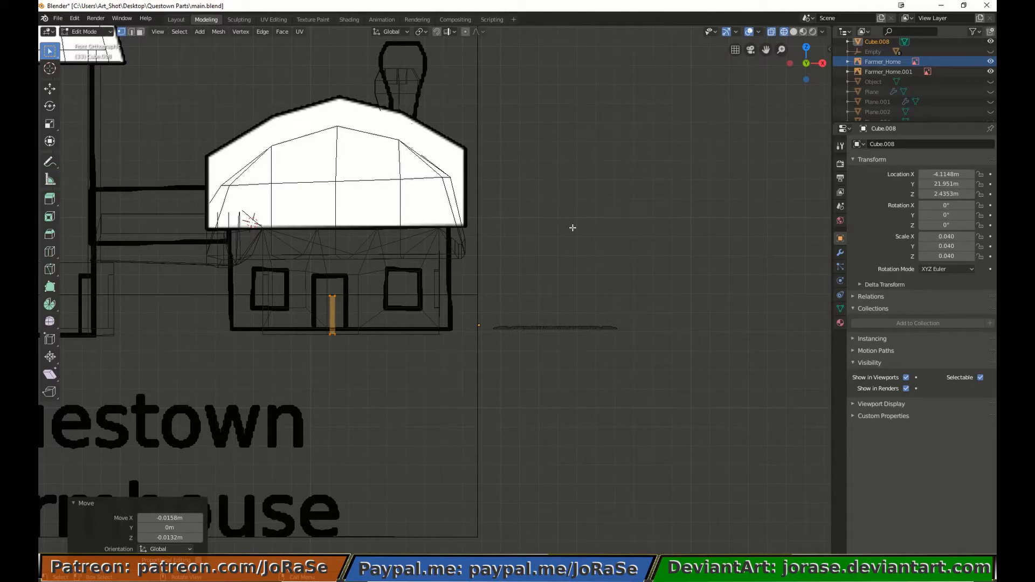
pyautogui.press('g')
pyautogui.press('x')
pyautogui.click(677, 272)
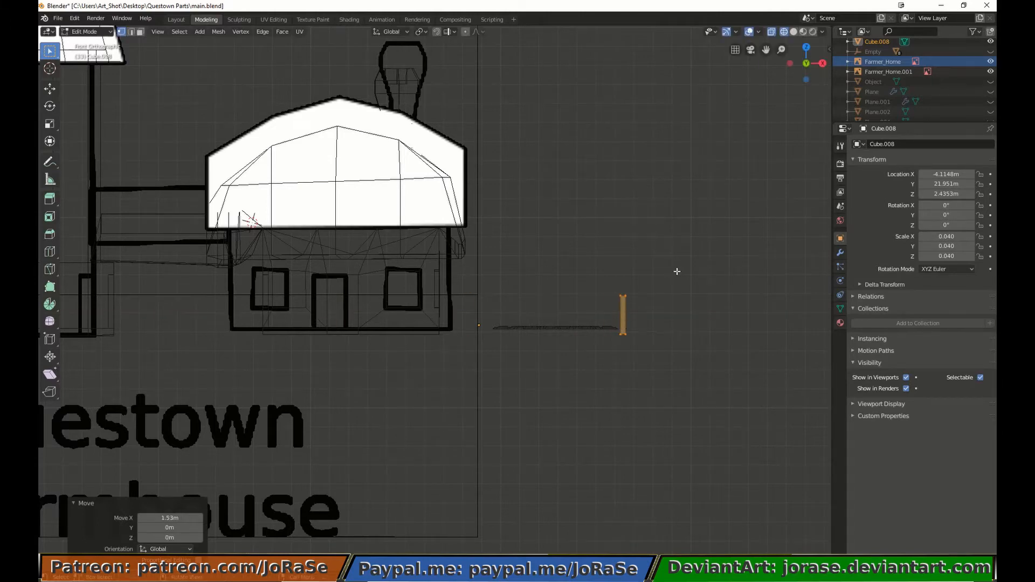
# Add one loop cut around the post and raise it along Z to just below the post's upper end.
pyautogui.scroll(4, 678, 273)
pyautogui.click(50, 251)
pyautogui.click(527, 324)
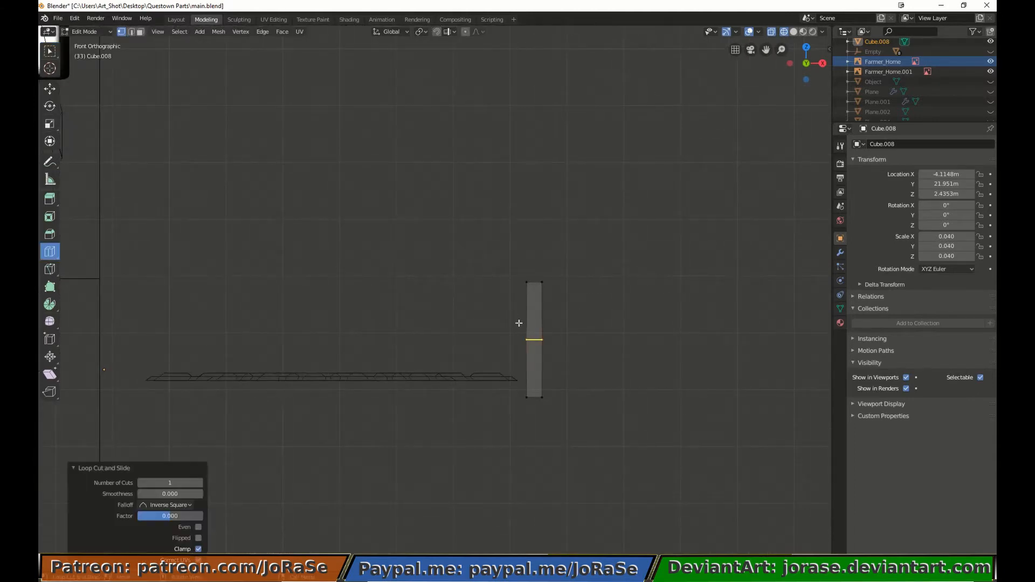
pyautogui.press('g')
pyautogui.press('z')
pyautogui.click(561, 291)
# Taper the post's upper end into a picket tip and narrow the picket's body along X.
pyautogui.moveTo(555, 273); pyautogui.dragTo(564, 417)
pyautogui.press('s')
pyautogui.click(550, 321)
pyautogui.press('b')
pyautogui.press('s')
pyautogui.press('x')
pyautogui.click(566, 408)
# Select the picket and scale it along Y to adjust its depth.
pyautogui.press('b')
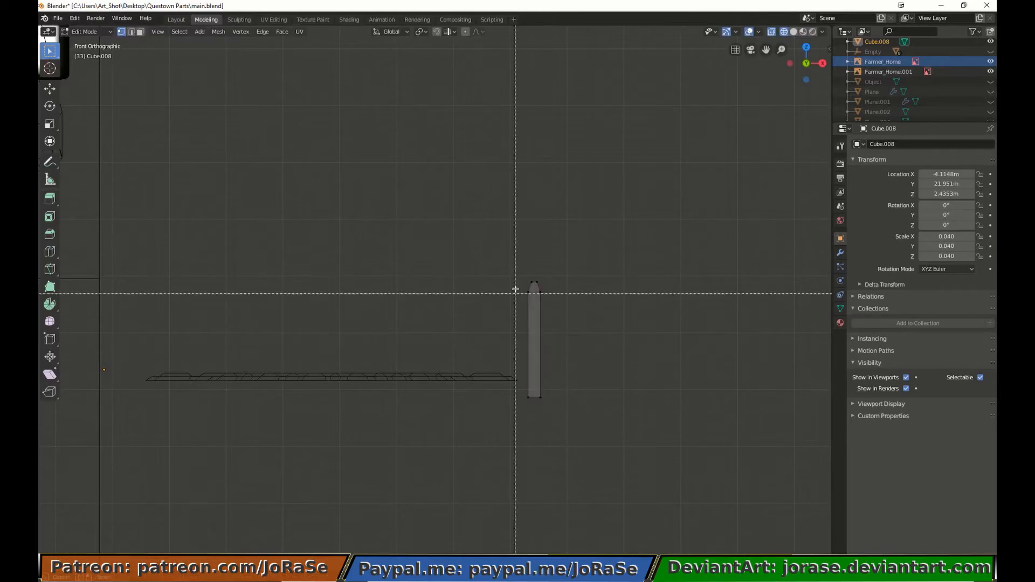
pyautogui.moveTo(516, 274); pyautogui.dragTo(566, 414)
pyautogui.moveTo(550, 350); pyautogui.dragTo(577, 403, button='middle')
pyautogui.press('s')
pyautogui.press('y')
pyautogui.click(497, 460)
pyautogui.moveTo(497, 460); pyautogui.dragTo(543, 407, button='middle')
pyautogui.hotkey('alt', 'a')
# Select the picket's tip vertices and scale them along Y.
pyautogui.moveTo(593, 282); pyautogui.dragTo(643, 309)
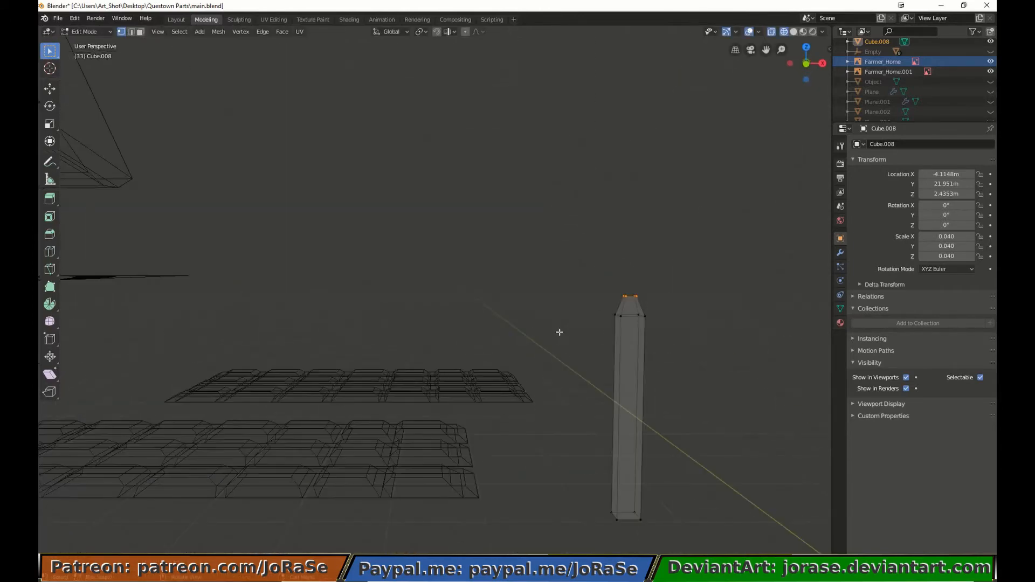
pyautogui.press('KP_7')
pyautogui.press('s')
pyautogui.press('y')
pyautogui.click(688, 186)
pyautogui.press('s')
pyautogui.press('y')
pyautogui.click(569, 280)
# Move the vertices on one side of the picket along Y to adjust its thickness.
pyautogui.hotkey('alt', 'a')
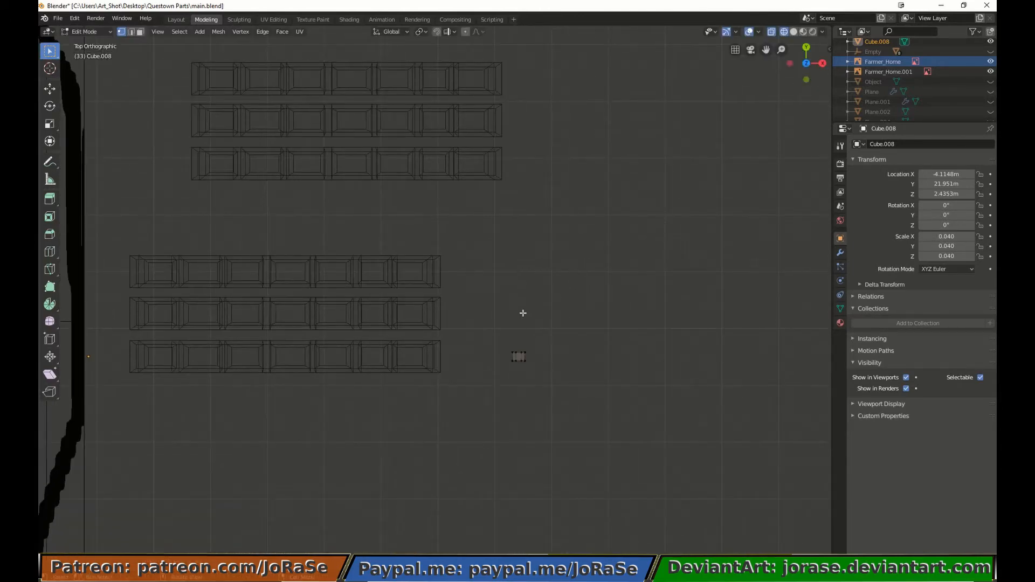
pyautogui.moveTo(497, 334); pyautogui.dragTo(544, 356)
pyautogui.press('g')
pyautogui.press('y')
pyautogui.click(544, 360)
# Duplicate the whole picket and offset the copy -0.038 m along X.
pyautogui.press('KP_1')
pyautogui.press('a')
pyautogui.hotkey('shift', 'd')
pyautogui.press('x')
pyautogui.click(519, 390)
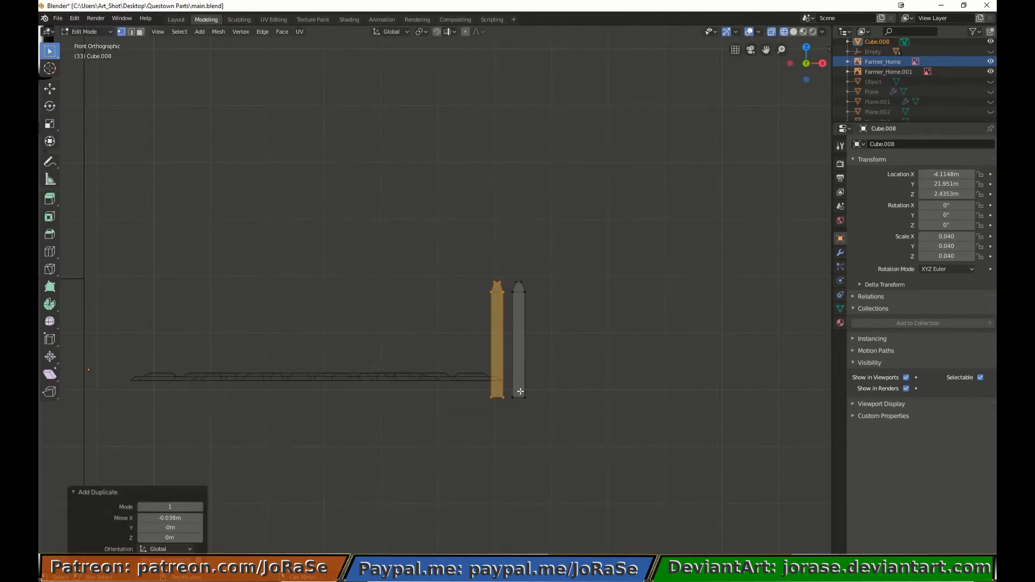
# Duplicate along X again to extend the pair to three evenly spaced pickets.
pyautogui.moveTo(505, 249); pyautogui.dragTo(574, 459)
pyautogui.hotkey('shift', 'd')
pyautogui.press('x')
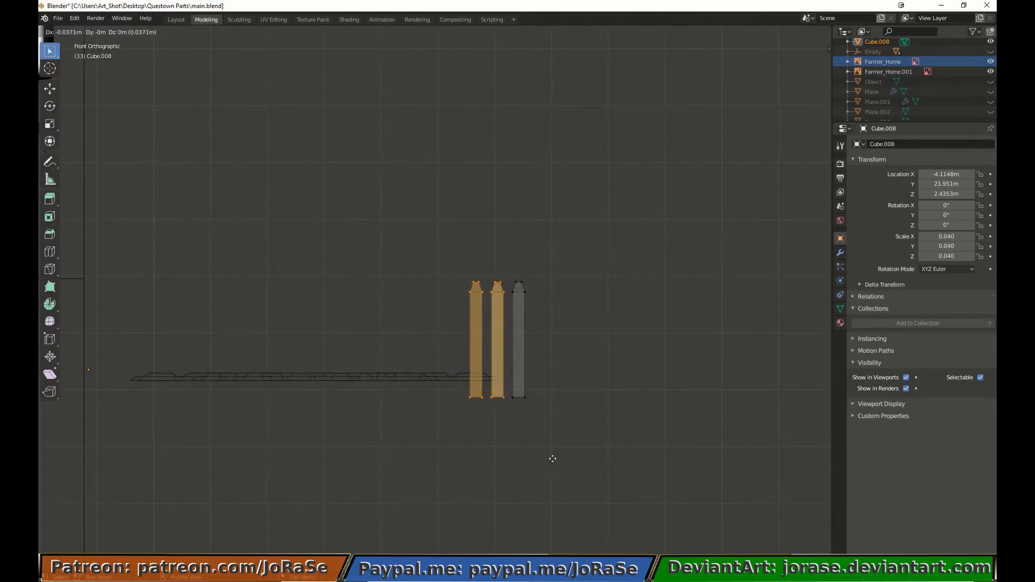
pyautogui.click(555, 458)
pyautogui.moveTo(433, 242); pyautogui.dragTo(483, 442)
# Duplicate all three pickets along X so that the end pickets coincide, making a run of five.
pyautogui.press('a')
pyautogui.hotkey('shift', 'd')
pyautogui.press('x')
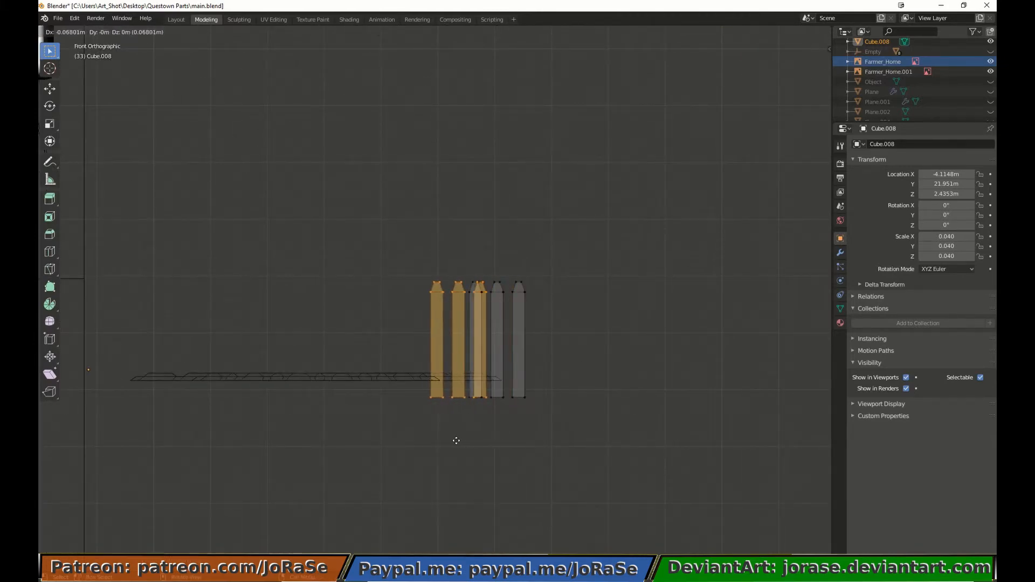
pyautogui.click(455, 439)
pyautogui.moveTo(385, 271); pyautogui.dragTo(412, 353)
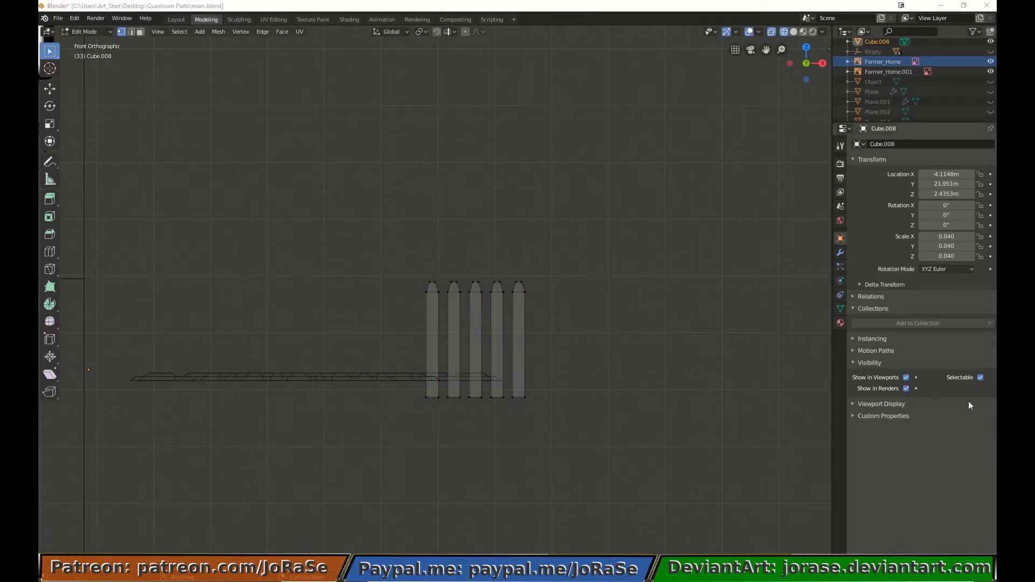
# Duplicate the five pickets -0.152 m along X, extending the fence to nine pickets.
pyautogui.press('a')
pyautogui.hotkey('shift', 'd')
pyautogui.press('x')
pyautogui.click(454, 427)
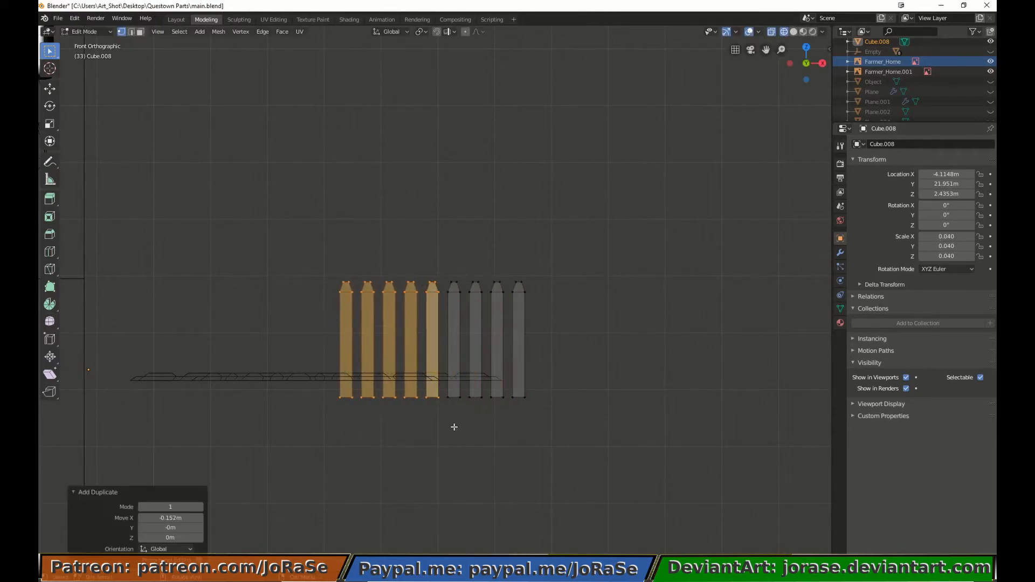
pyautogui.moveTo(318, 248); pyautogui.dragTo(420, 450)
# Duplicate the nine pickets -0.304 m along X and delete the overlapping picket.
pyautogui.press('a')
pyautogui.hotkey('shift', 'd')
pyautogui.press('x')
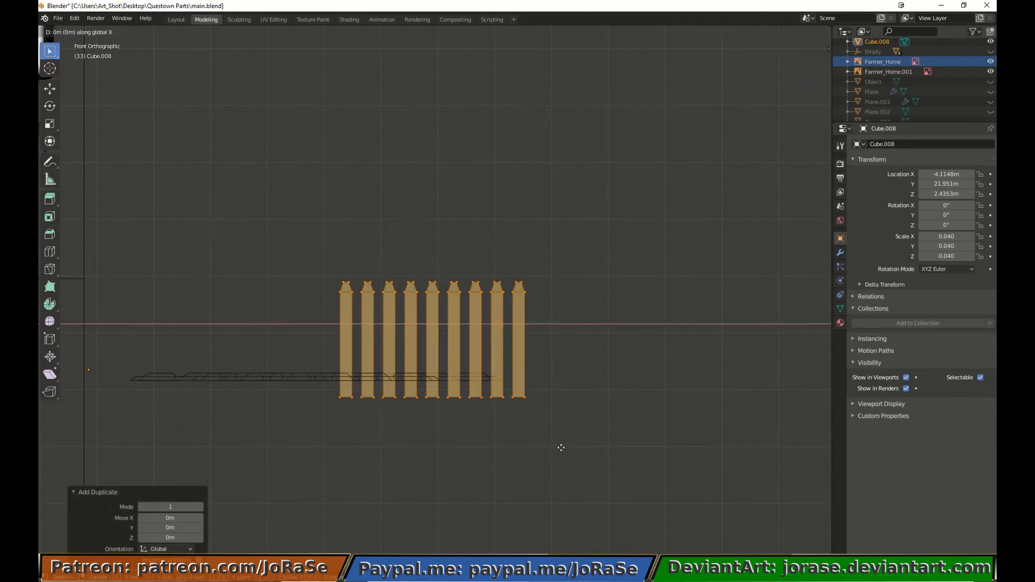
pyautogui.click(383, 417)
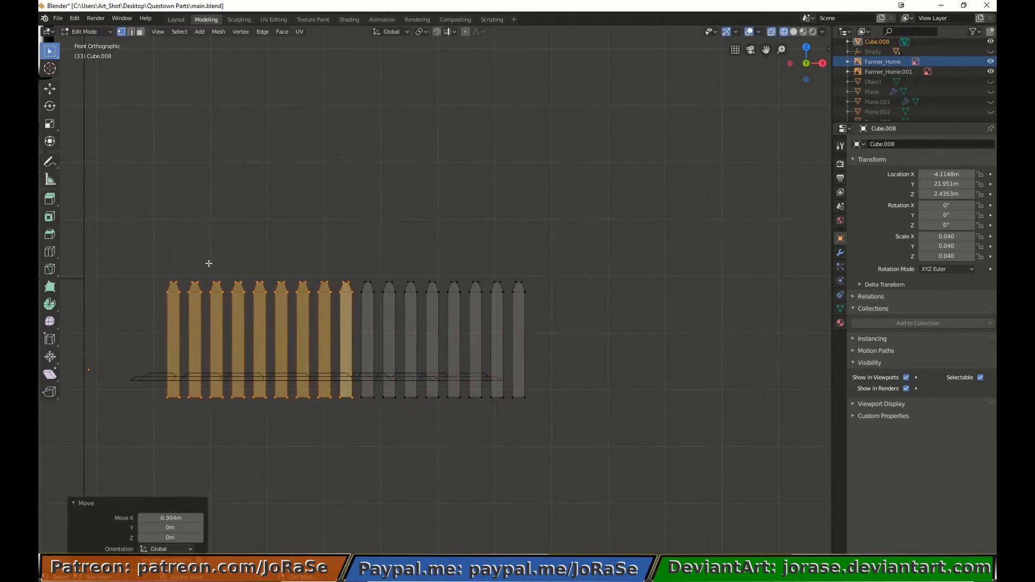
pyautogui.keyDown('ctrl'); pyautogui.moveTo(154, 250); pyautogui.dragTo(335, 435); pyautogui.keyUp('ctrl')
pyautogui.press('x')
pyautogui.click(388, 416)
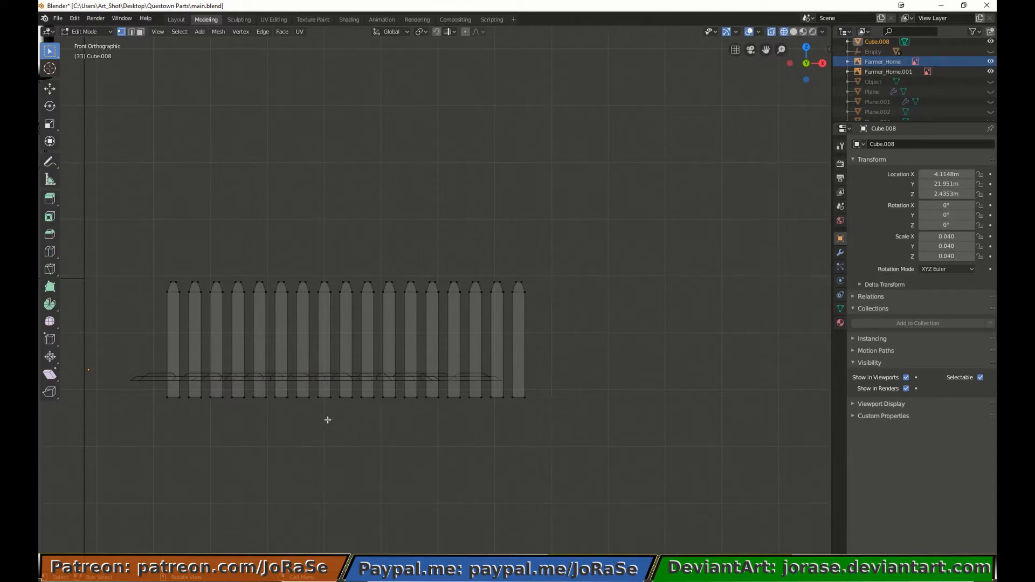
# Duplicate the whole picket run along X until its ends meet across the farmhouse corner, and delete the overlapping picket's vertices.
pyautogui.press('a')
pyautogui.scroll(-4, 270, 342)
pyautogui.hotkey('shift', 'd')
pyautogui.press('x')
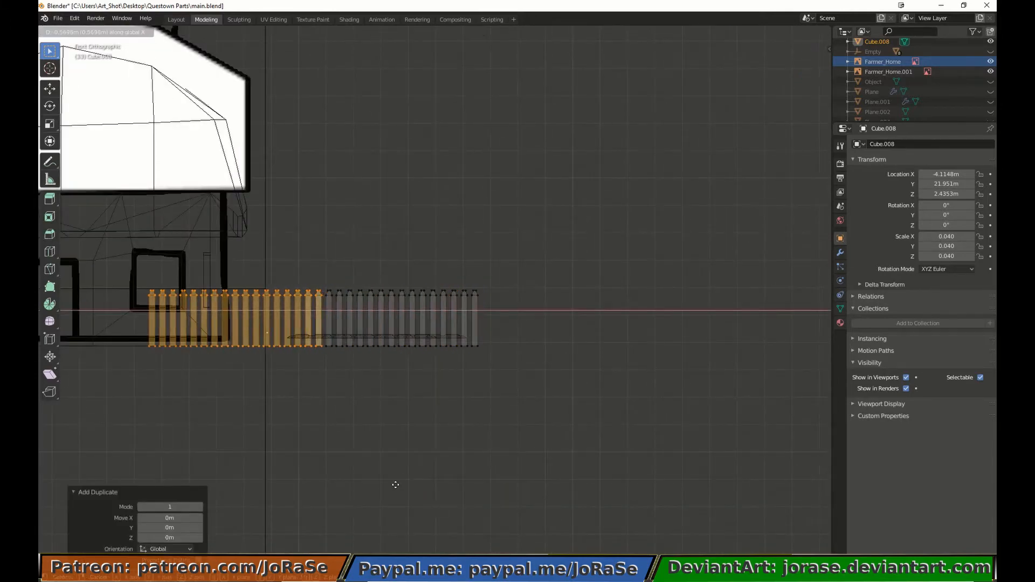
pyautogui.click(387, 476)
pyautogui.keyDown('ctrl'); pyautogui.moveTo(133, 256); pyautogui.dragTo(306, 419); pyautogui.keyUp('ctrl')
pyautogui.press('x')
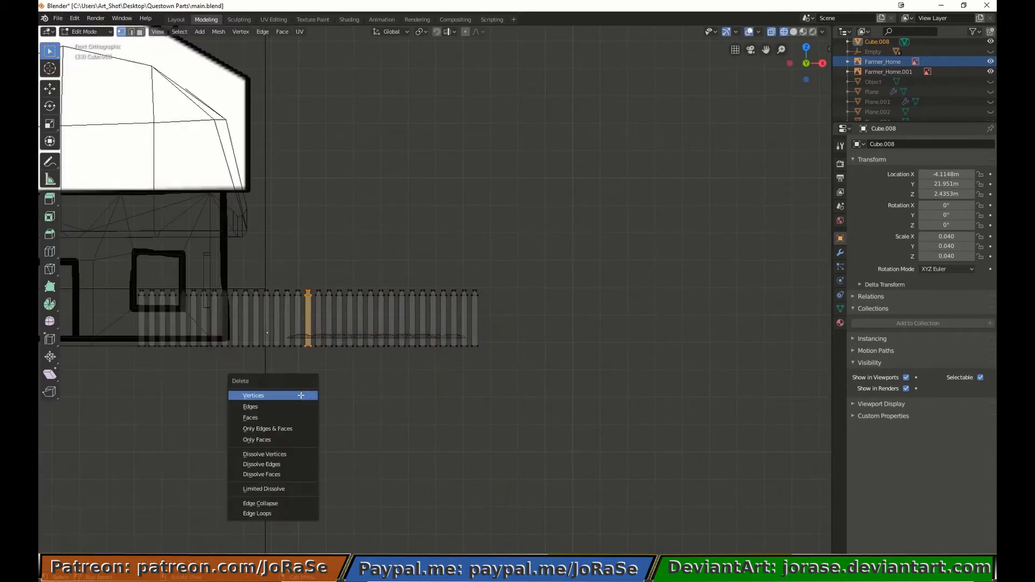
pyautogui.click(298, 397)
# Duplicate the five pickets in front of the house window -0.152 m along X and delete the overlapping picket.
pyautogui.scroll(-4, 296, 401)
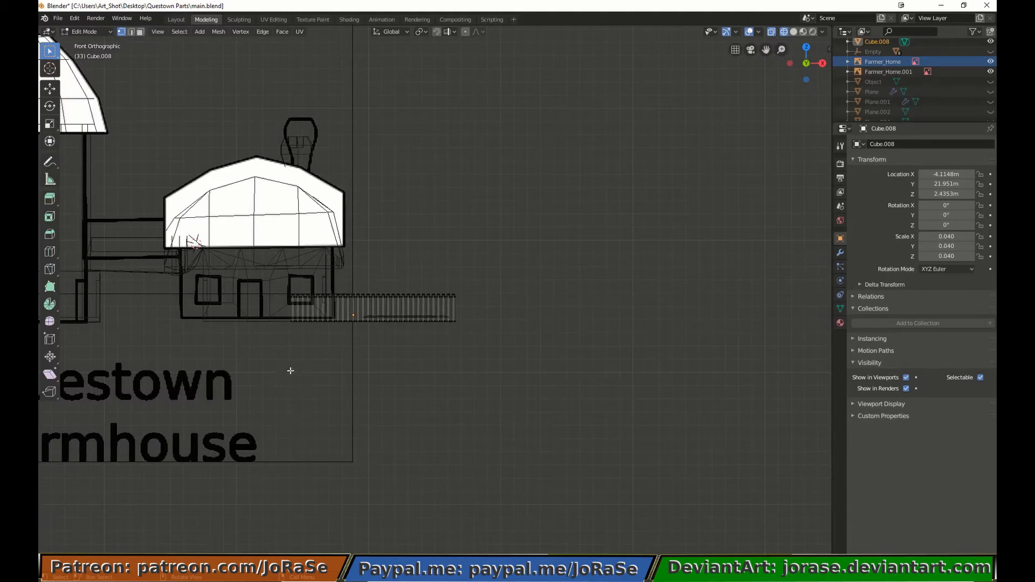
pyautogui.scroll(4, 577, 376)
pyautogui.moveTo(451, 289); pyautogui.dragTo(550, 449)
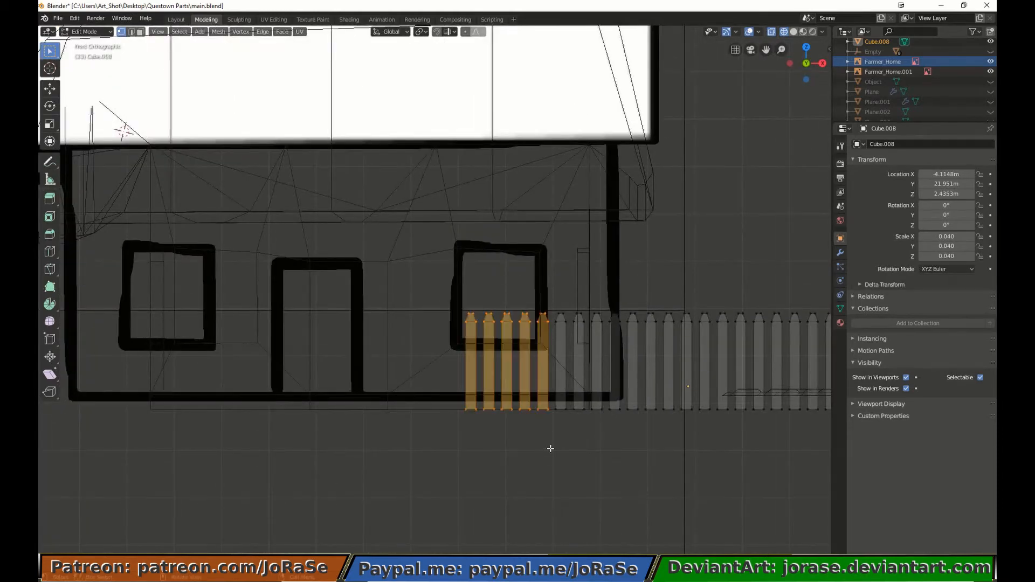
pyautogui.press('g')
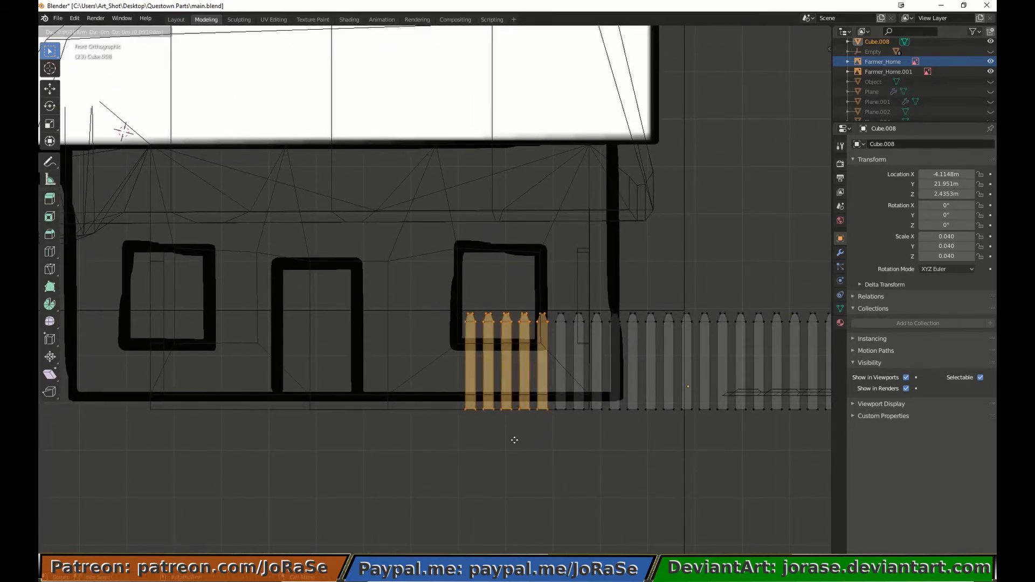
pyautogui.click(442, 440)
pyautogui.press('b')
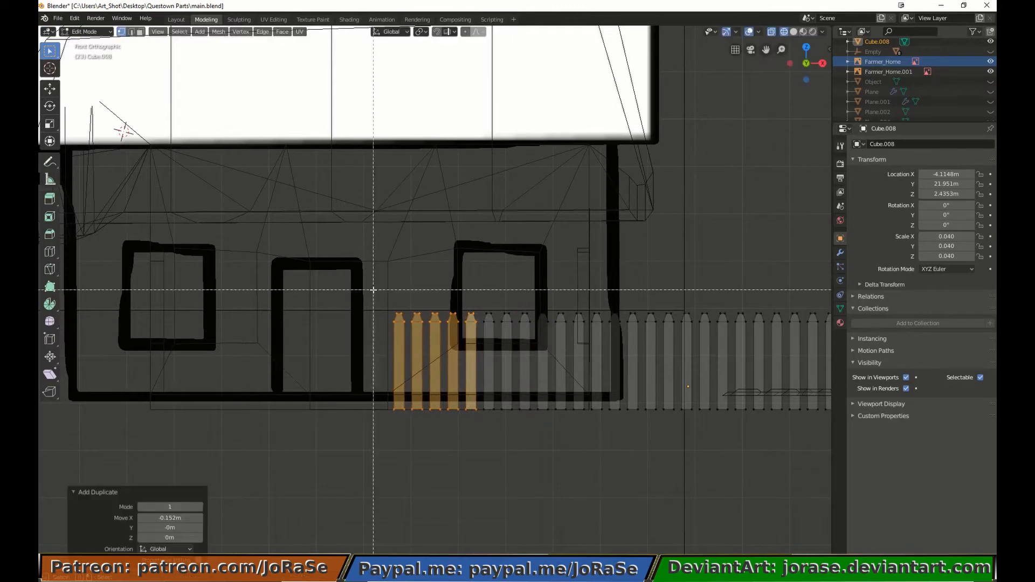
pyautogui.moveTo(374, 290); pyautogui.dragTo(462, 450, button='middle')
pyautogui.press('x')
pyautogui.click(466, 453)
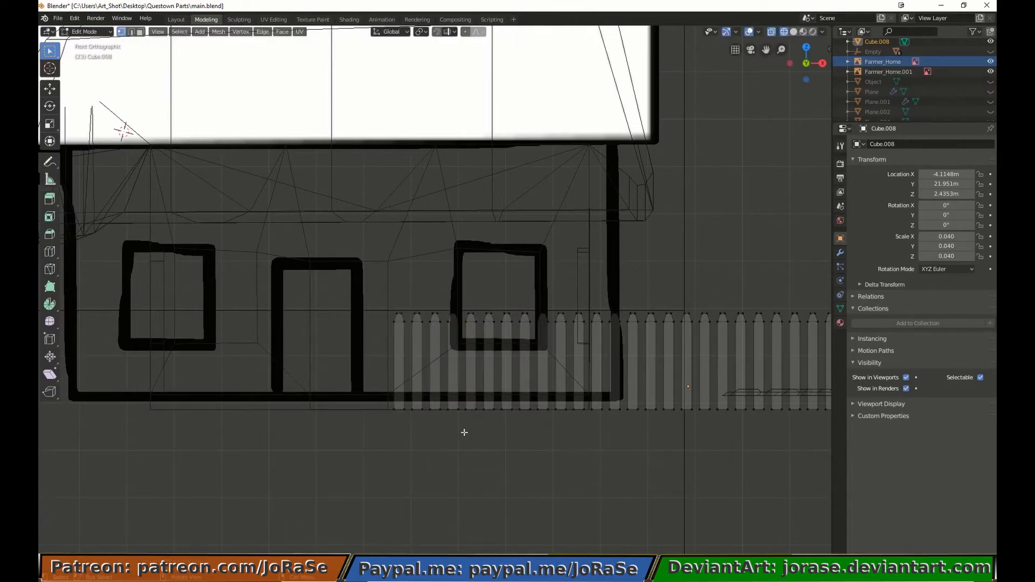
# Duplicate the pickets from the house window to beyond its wall and place the copy along negative X, past the door.
pyautogui.moveTo(384, 302); pyautogui.dragTo(701, 431)
pyautogui.scroll(-4, 557, 286)
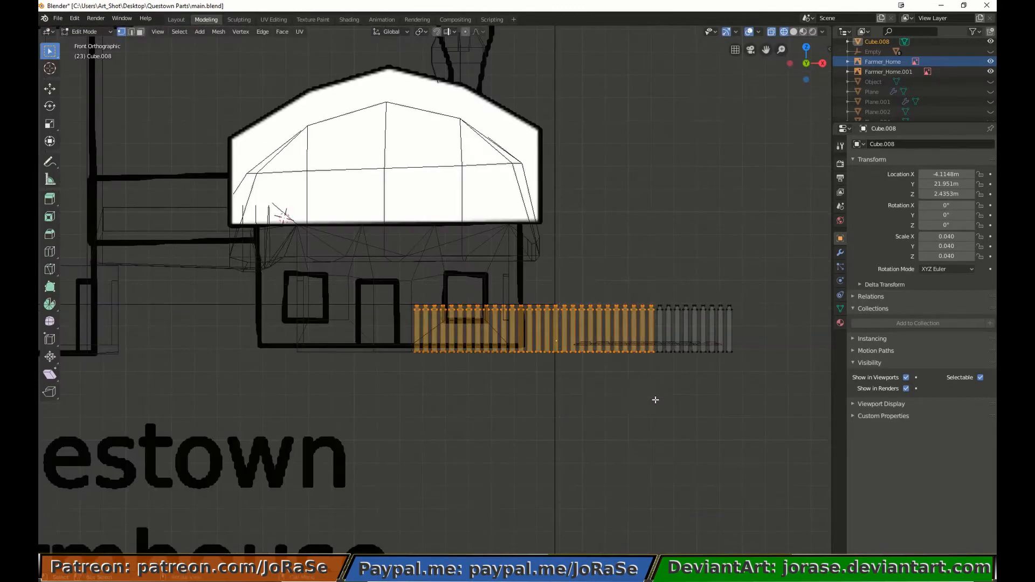
pyautogui.press('g')
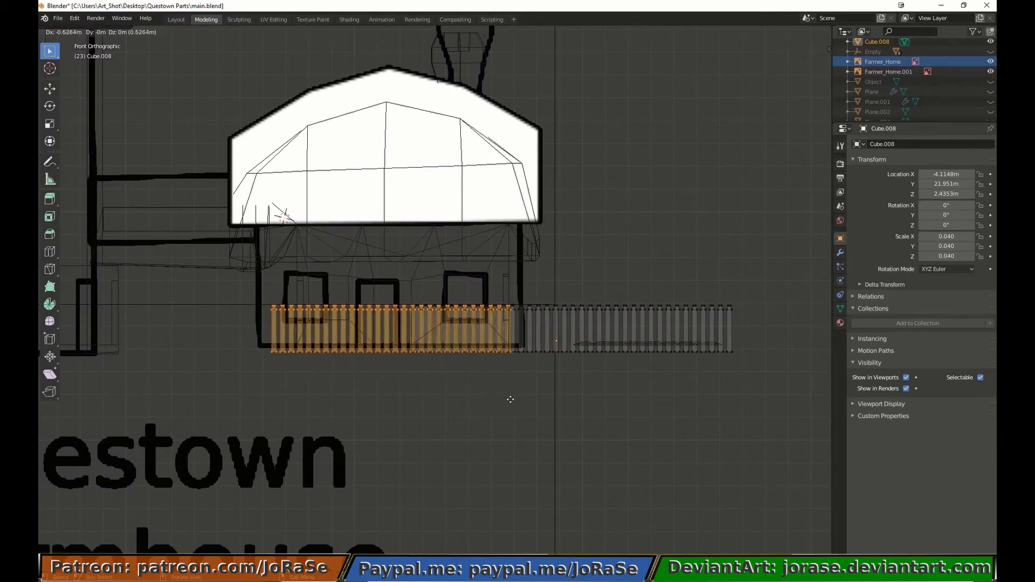
pyautogui.click(347, 399)
# Shift both fence sections about 0.055 m along X and adjust the crop-row section along X beside the doorway gap.
pyautogui.keyDown('shift'); pyautogui.moveTo(392, 284); pyautogui.dragTo(739, 386); pyautogui.keyUp('shift')
pyautogui.press('g')
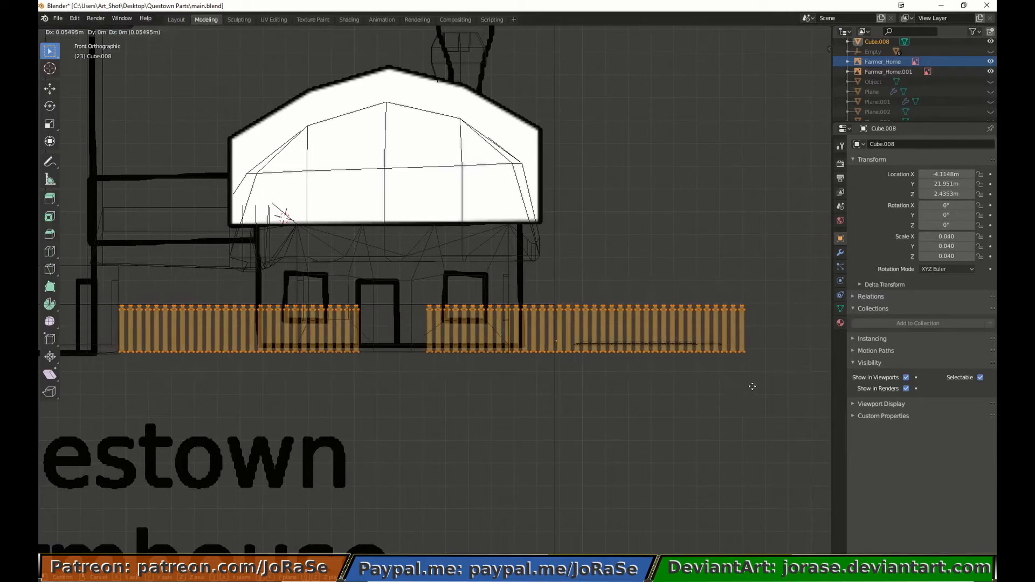
pyautogui.click(755, 384)
pyautogui.moveTo(421, 273); pyautogui.dragTo(753, 423)
pyautogui.press('g')
pyautogui.press('x')
pyautogui.click(734, 447)
# Duplicate the pickets at the fence's end and place the copy along X to reach the round tower's wall.
pyautogui.moveTo(98, 273); pyautogui.dragTo(169, 374)
pyautogui.keyDown('shift'); pyautogui.moveTo(177, 368); pyautogui.dragTo(427, 361, button='middle'); pyautogui.keyUp('shift')
pyautogui.hotkey('shift', 'd')
pyautogui.press('x')
pyautogui.click(363, 361)
pyautogui.moveTo(374, 288); pyautogui.dragTo(365, 395)
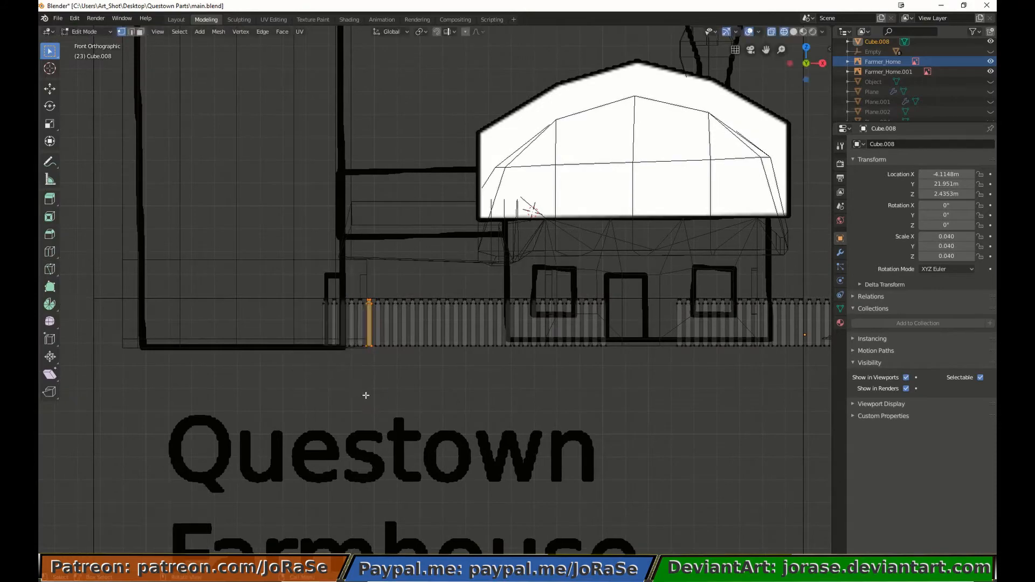
pyautogui.hotkey('alt', 'a')
# Select the whole fence and move it along negative Y, out in front of the farmhouse.
pyautogui.moveTo(365, 396); pyautogui.dragTo(319, 390, button='middle')
pyautogui.press('a')
pyautogui.press('g')
pyautogui.press('y')
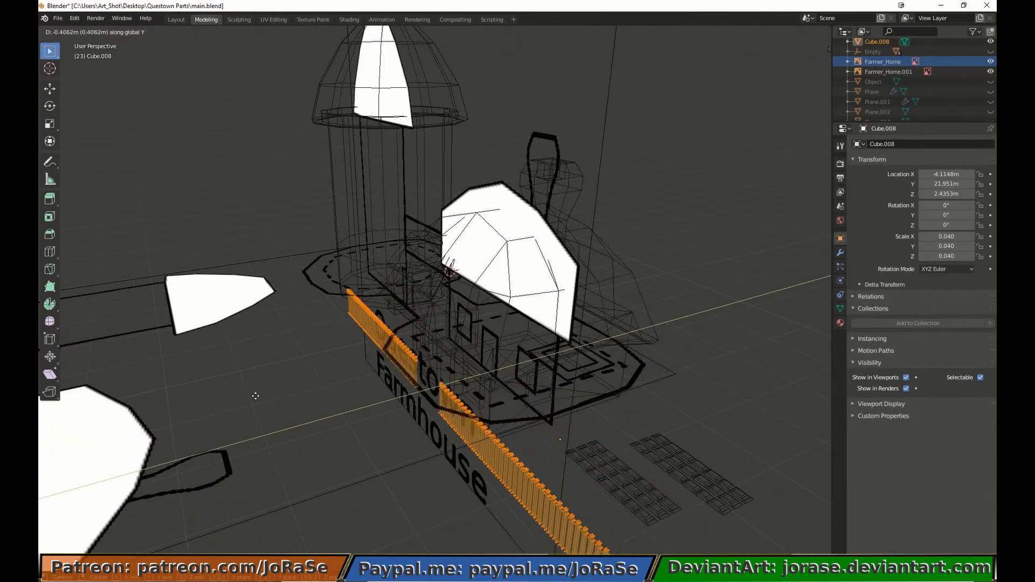
pyautogui.click(238, 396)
pyautogui.moveTo(238, 395); pyautogui.dragTo(366, 372, button='middle')
# Duplicate the crop-row end pickets, rotate the copy 90°, and move it 0.392 m in X and 0.406 m in Y to form a corner.
pyautogui.hotkey('alt', 'a')
pyautogui.press('KP_7')
pyautogui.scroll(5, 665, 398)
pyautogui.press('b')
pyautogui.moveTo(508, 298); pyautogui.dragTo(714, 427)
pyautogui.hotkey('shift', 'd')
pyautogui.rightClick(715, 428)
pyautogui.press('r')
pyautogui.press('9')
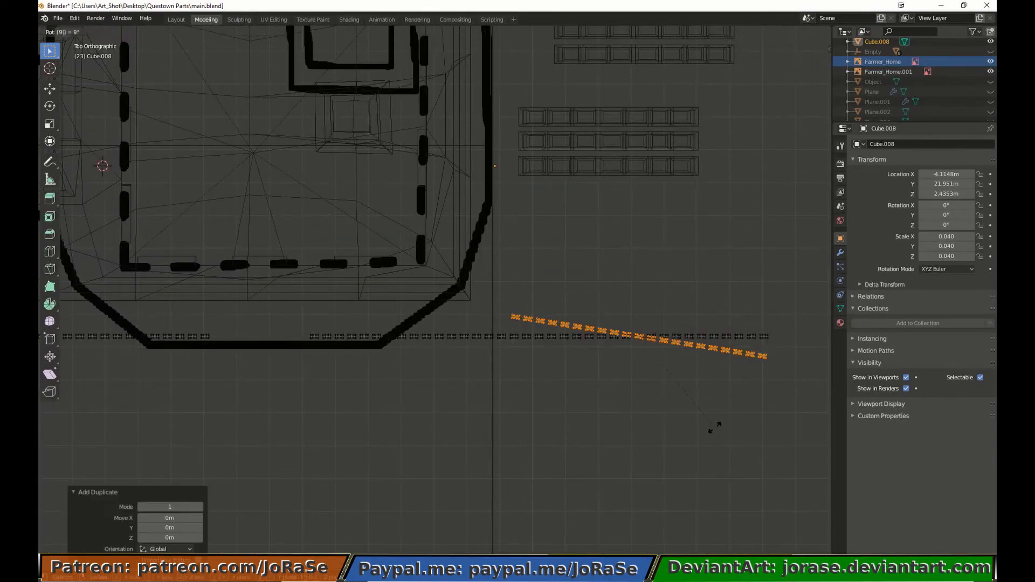
pyautogui.press('0')
pyautogui.press('Return')
pyautogui.press('g')
pyautogui.click(806, 340)
# Duplicate the side fence section 0.493 m along Y and select its overlapping pickets for deletion.
pyautogui.keyDown('shift'); pyautogui.moveTo(656, 398); pyautogui.dragTo(601, 557, button='middle'); pyautogui.keyUp('shift')
pyautogui.hotkey('shift', 'd')
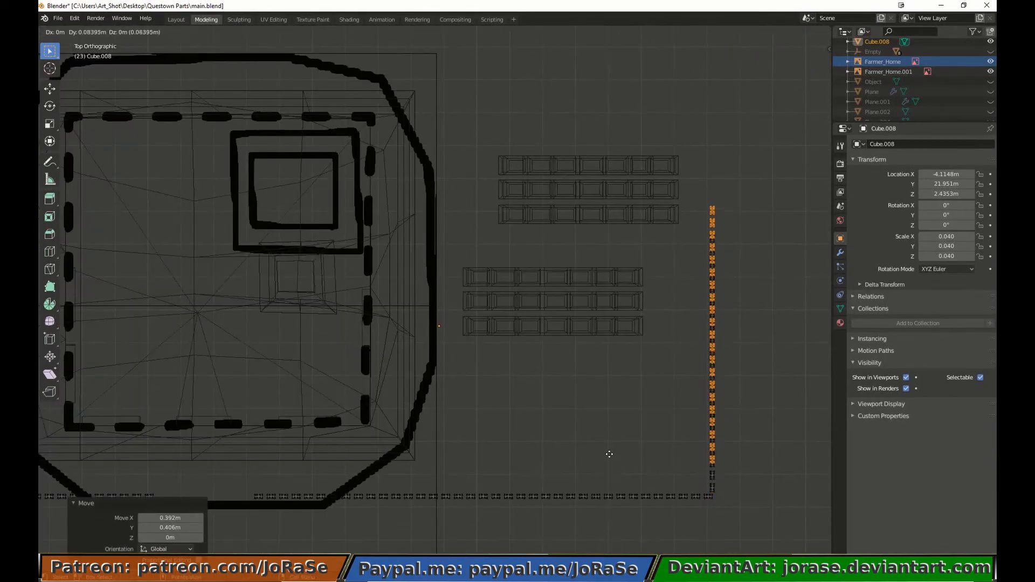
pyautogui.click(609, 322)
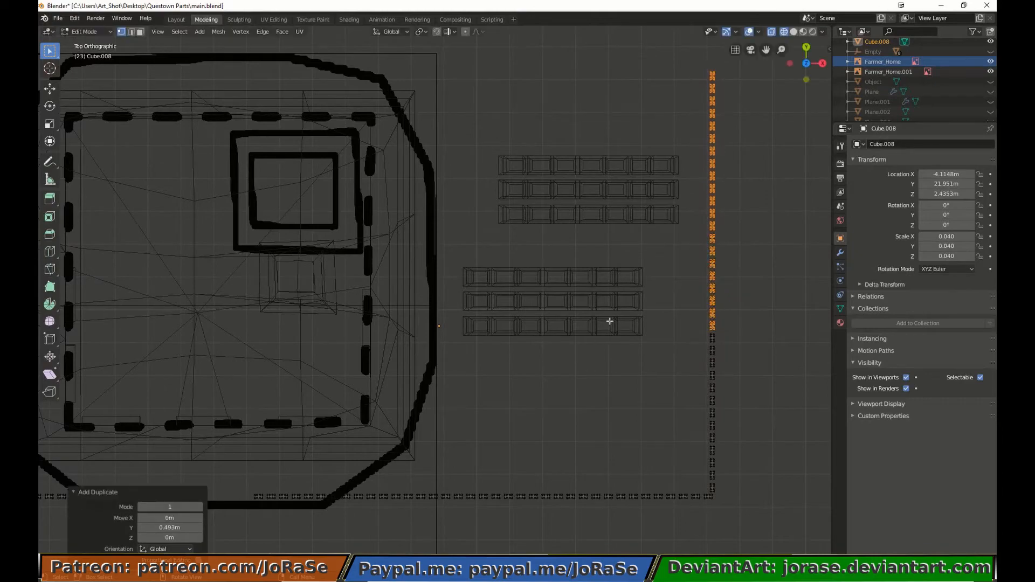
pyautogui.moveTo(610, 321); pyautogui.dragTo(559, 232, button='middle')
pyautogui.press('b')
pyautogui.moveTo(622, 352); pyautogui.dragTo(707, 454, button='middle')
pyautogui.scroll(-4, 642, 511)
pyautogui.press('b')
pyautogui.press('x')
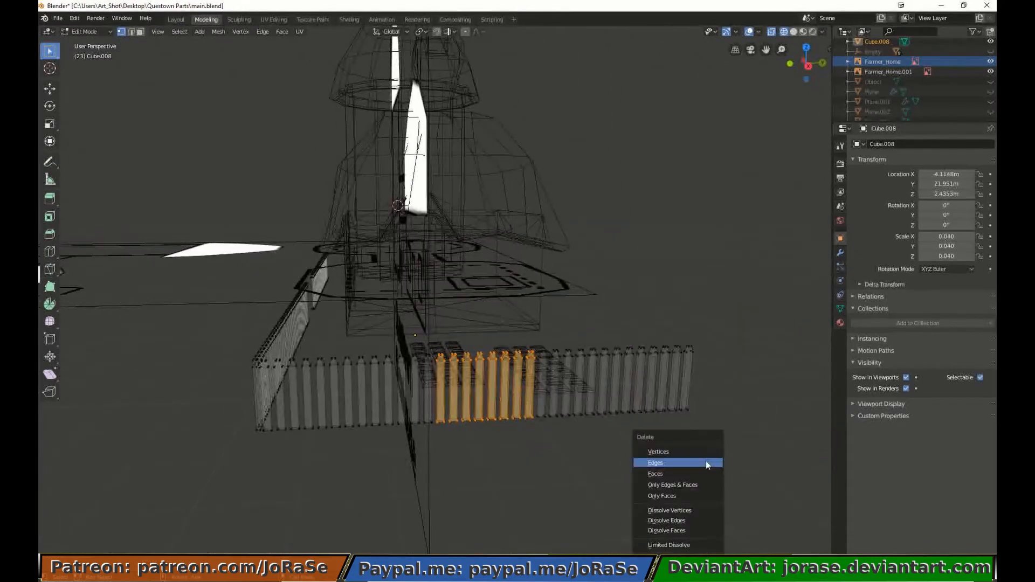
# Move the overlapping side pickets -2.66 m along X and bring them toward the front fence's end by the round tower.
pyautogui.moveTo(391, 445); pyautogui.dragTo(455, 472, button='middle')
pyautogui.press('g')
pyautogui.press('x')
pyautogui.click(337, 335)
pyautogui.press('KP_7')
pyautogui.keyDown('shift'); pyautogui.moveTo(116, 330); pyautogui.dragTo(438, 294, button='middle'); pyautogui.keyUp('shift')
pyautogui.press('g')
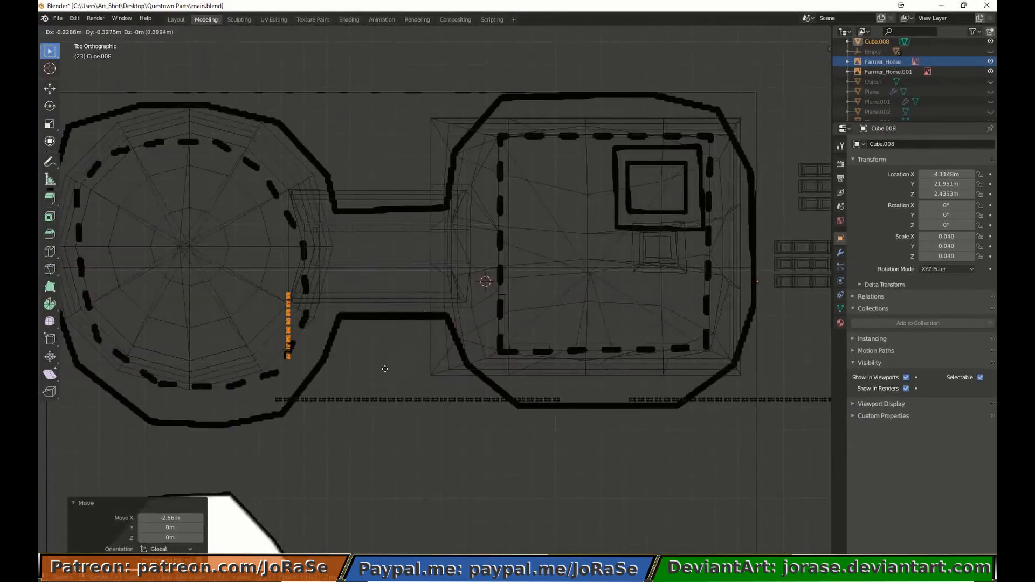
pyautogui.click(333, 442)
# Rotate the moved pickets and place them at a slant to join the front fence to the round tower.
pyautogui.press('r')
pyautogui.click(356, 280)
pyautogui.press('g')
pyautogui.click(393, 289)
pyautogui.press('Tab')
pyautogui.moveTo(417, 464)
pyautogui.mouseDown(button='middle')
pyautogui.moveTo(422, 405)
pyautogui.moveTo(367, 393)
pyautogui.moveTo(409, 415)
pyautogui.moveTo(378, 401)
pyautogui.mouseUp(button='middle')
pyautogui.scroll(-6, 423, 406)
pyautogui.hotkey('shift', 'z')
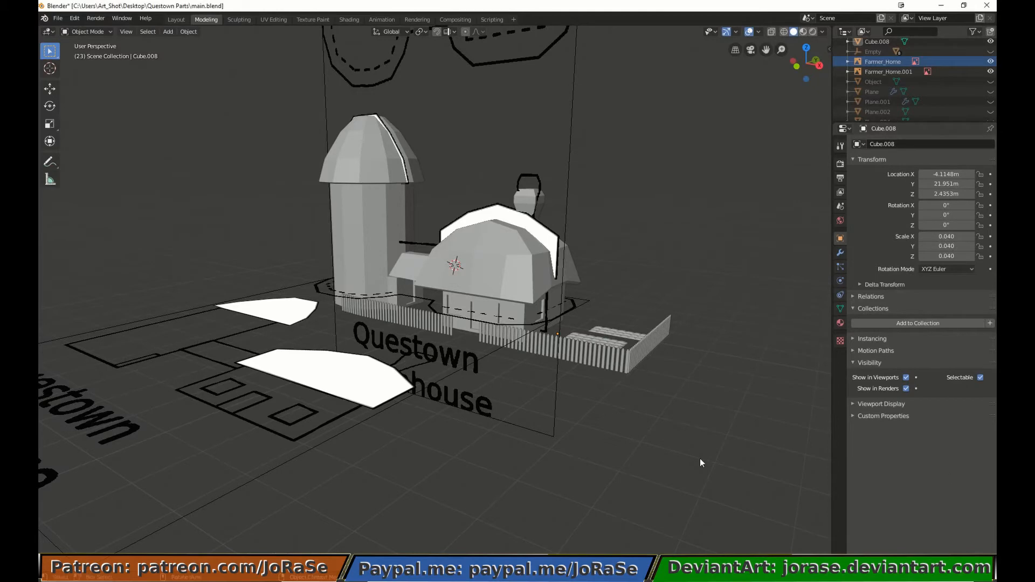
# Add a cube to the fence mesh, position it between the front pickets, and scale it down by 0.087.
pyautogui.moveTo(571, 439); pyautogui.dragTo(554, 484, button='middle')
pyautogui.press('KP_1')
pyautogui.scroll(10, 553, 478)
pyautogui.press('Tab')
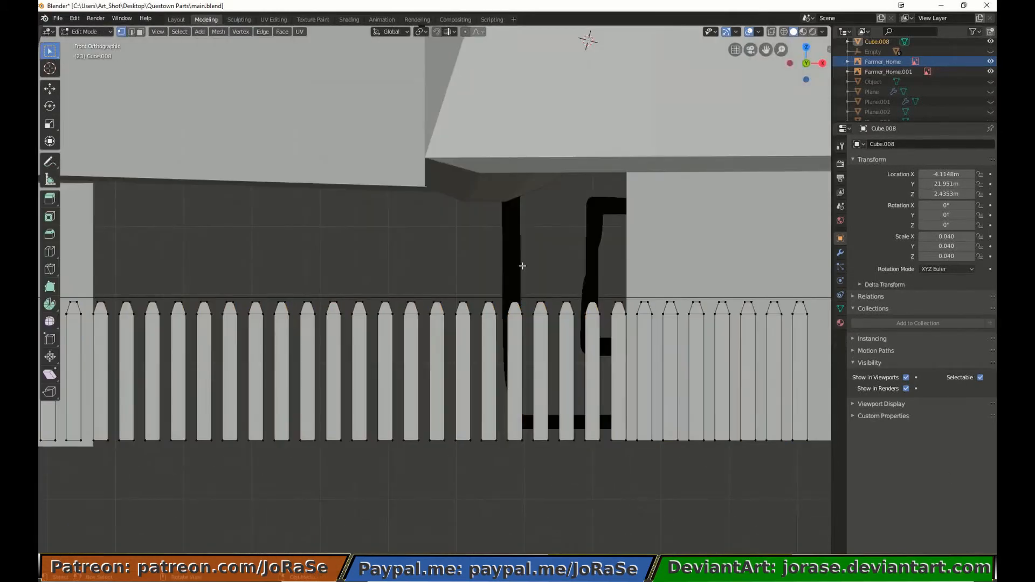
pyautogui.click(203, 32)
pyautogui.click(215, 55)
pyautogui.press('s')
pyautogui.click(548, 52)
pyautogui.press('g')
pyautogui.click(289, 453)
pyautogui.press('s')
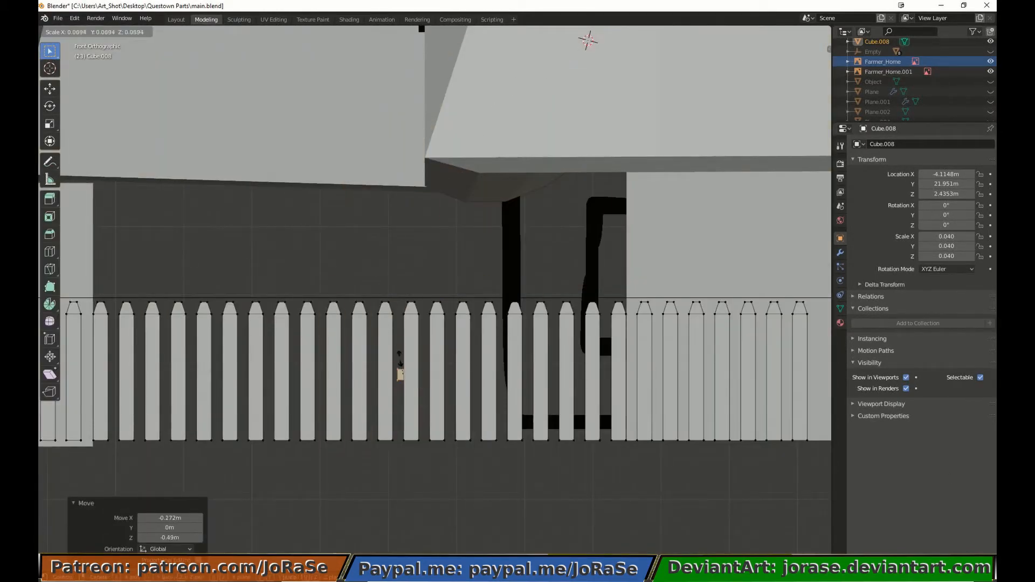
pyautogui.click(399, 361)
# Stretch the small cube along X into a rail and move it -0.507 m along Y, just behind the front pickets.
pyautogui.press('s')
pyautogui.press('x')
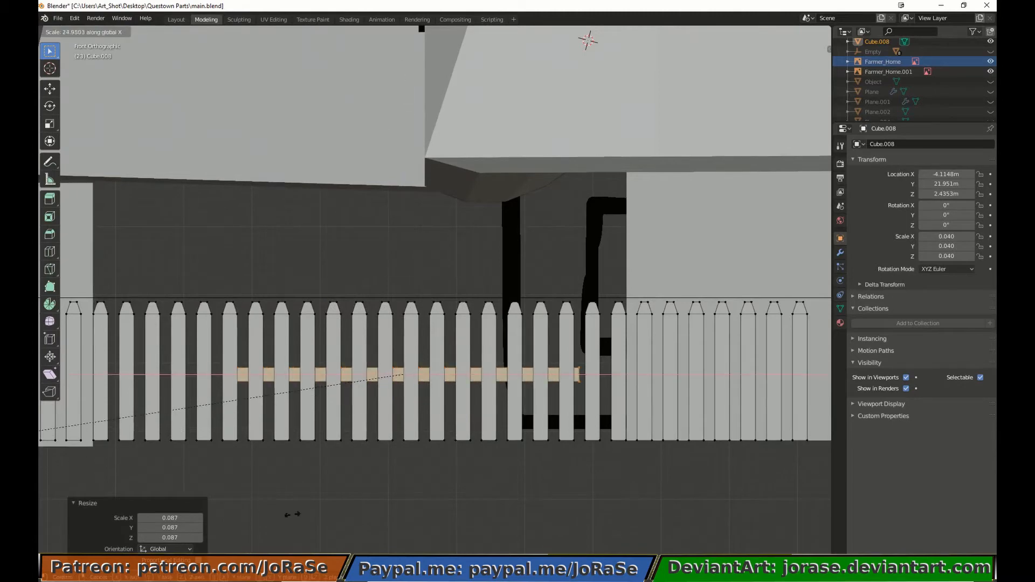
pyautogui.click(48, 521)
pyautogui.scroll(-4, 434, 398)
pyautogui.press('g')
pyautogui.press('y')
pyautogui.moveTo(435, 397); pyautogui.dragTo(448, 188, button='middle')
pyautogui.click(408, 405)
# Scale the rail along X by 1.841 and 1.034 to span the fence section, and thin it by 0.504 along Y.
pyautogui.press('KP_7')
pyautogui.scroll(4, 406, 404)
pyautogui.press('s')
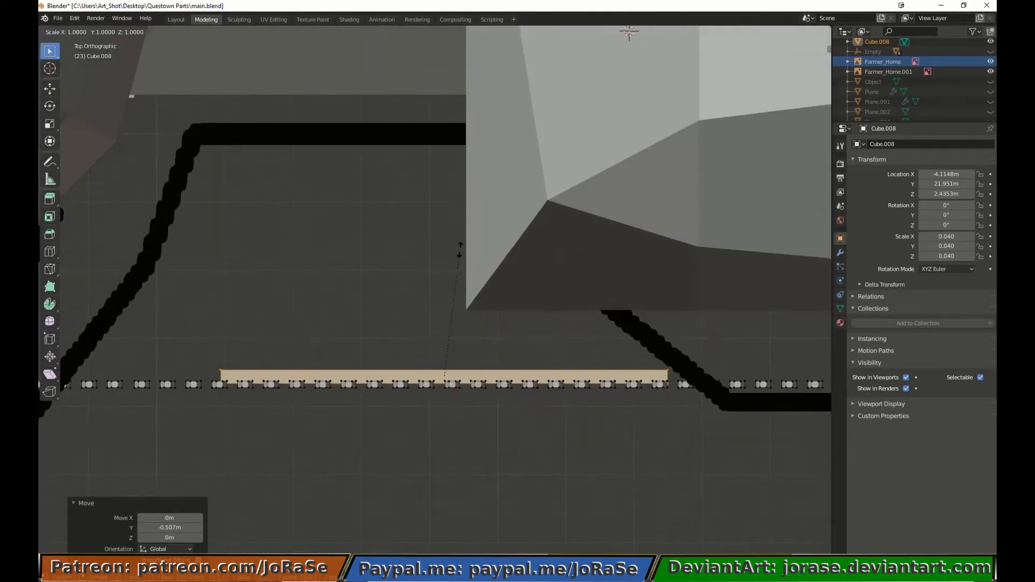
pyautogui.press('x')
pyautogui.click(493, 146)
pyautogui.scroll(-1, 486, 172)
pyautogui.press('g')
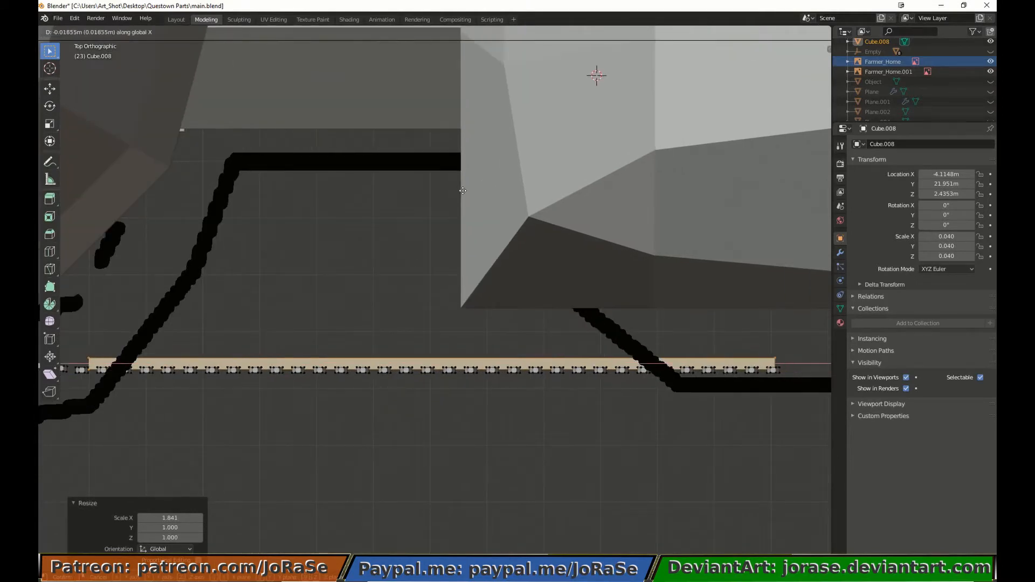
pyautogui.click(457, 185)
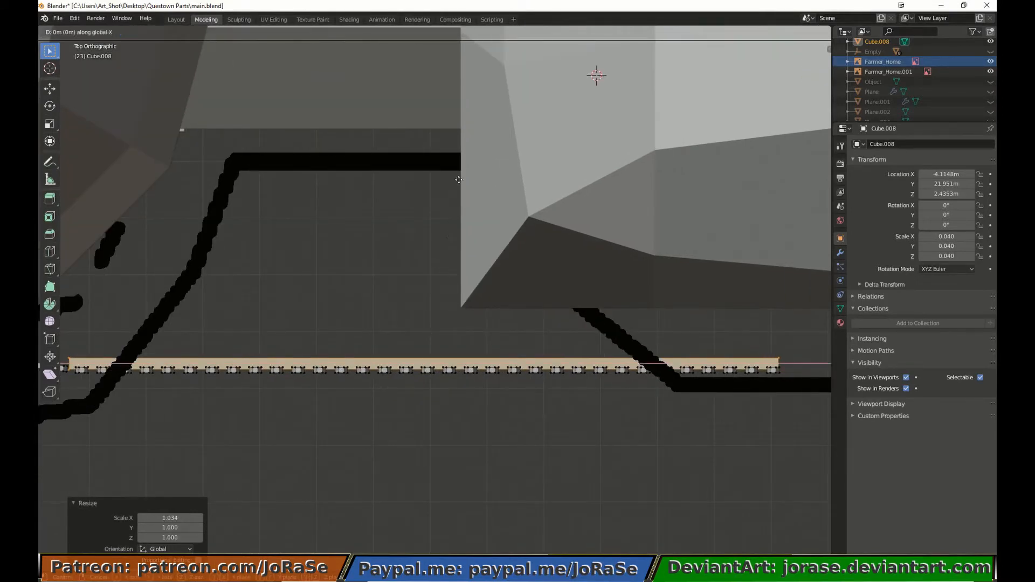
pyautogui.press('s')
pyautogui.press('y')
pyautogui.click(444, 273)
# Raise the rail 0.0636 m along Z and duplicate it about 0.11 m down as a lower rail.
pyautogui.press('KP_1')
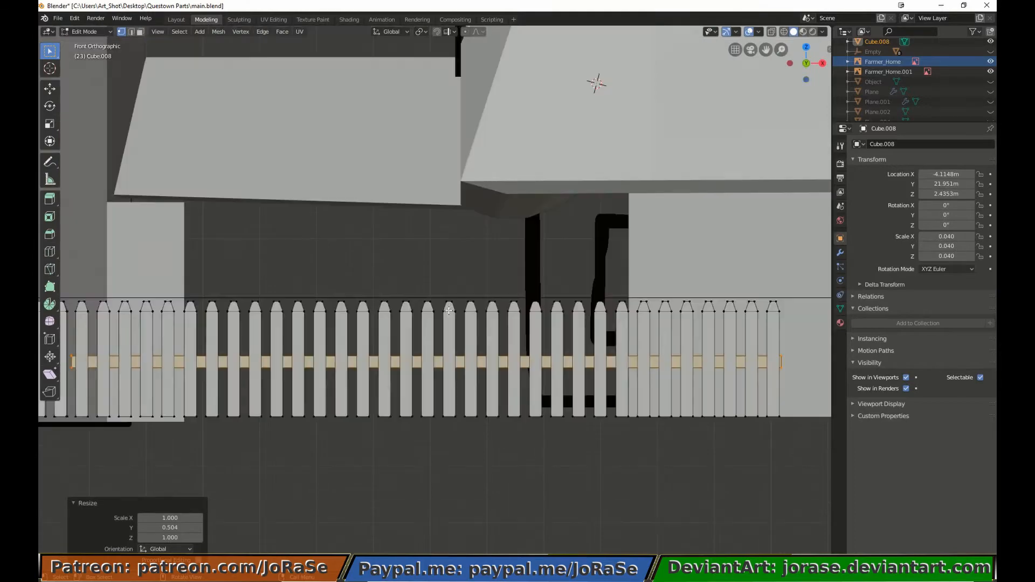
pyautogui.press('g')
pyautogui.press('z')
pyautogui.click(482, 286)
pyautogui.hotkey('shift', 'd')
pyautogui.press('z')
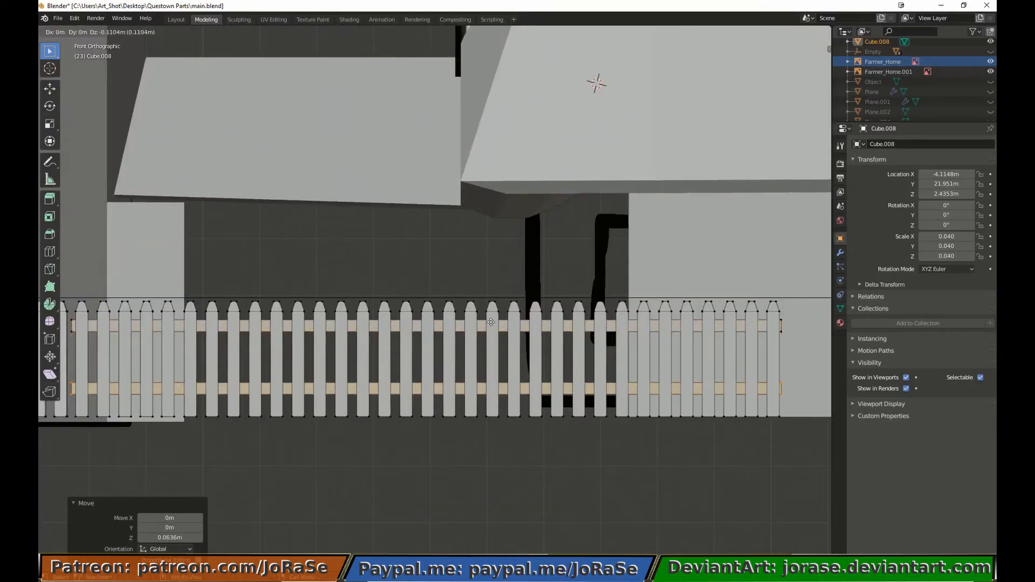
pyautogui.click(576, 392)
# Select both rails and place a duplicate 1.55 m along X behind the second front fence section.
pyautogui.press('z')
pyautogui.click(483, 335)
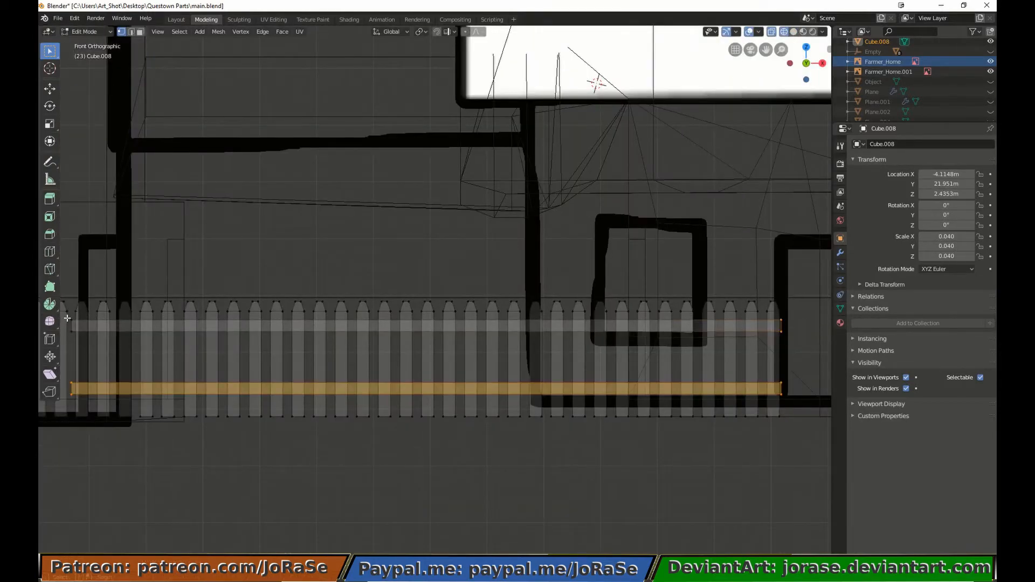
pyautogui.moveTo(67, 318); pyautogui.dragTo(86, 336)
pyautogui.scroll(-4, 90, 338)
pyautogui.keyDown('shift'); pyautogui.moveTo(581, 424); pyautogui.dragTo(255, 438, button='middle'); pyautogui.keyUp('shift')
pyautogui.hotkey('shift', 'd')
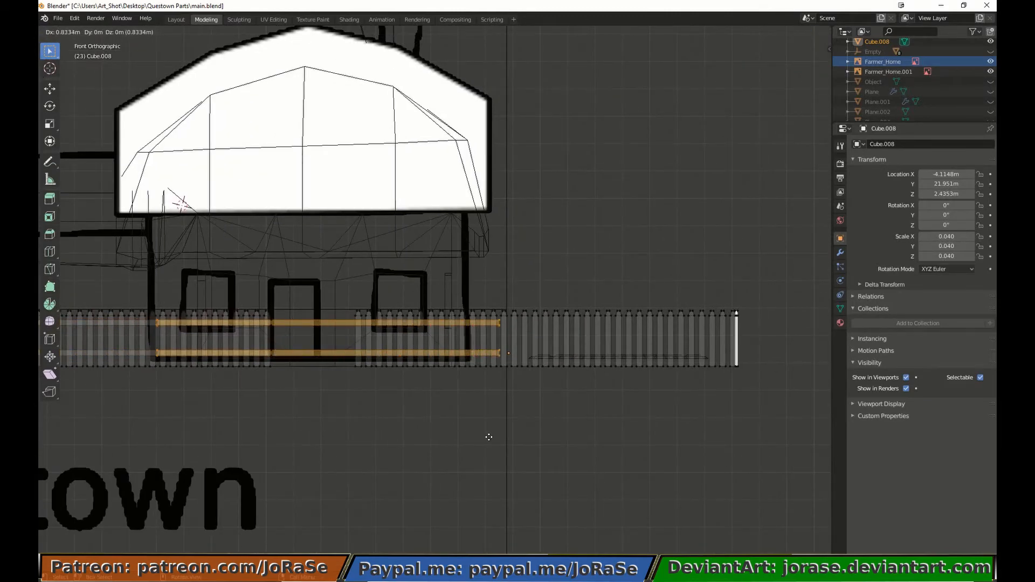
pyautogui.click(685, 437)
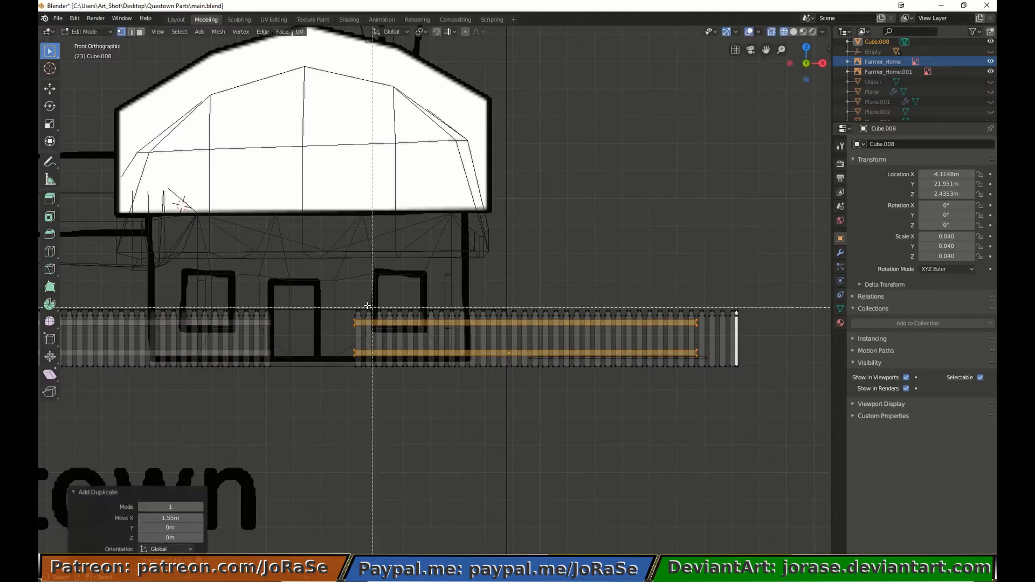
# Extend the outer ends of the duplicated rails about 0.132 m along X to the fence corner.
pyautogui.click(465, 420)
pyautogui.press('g')
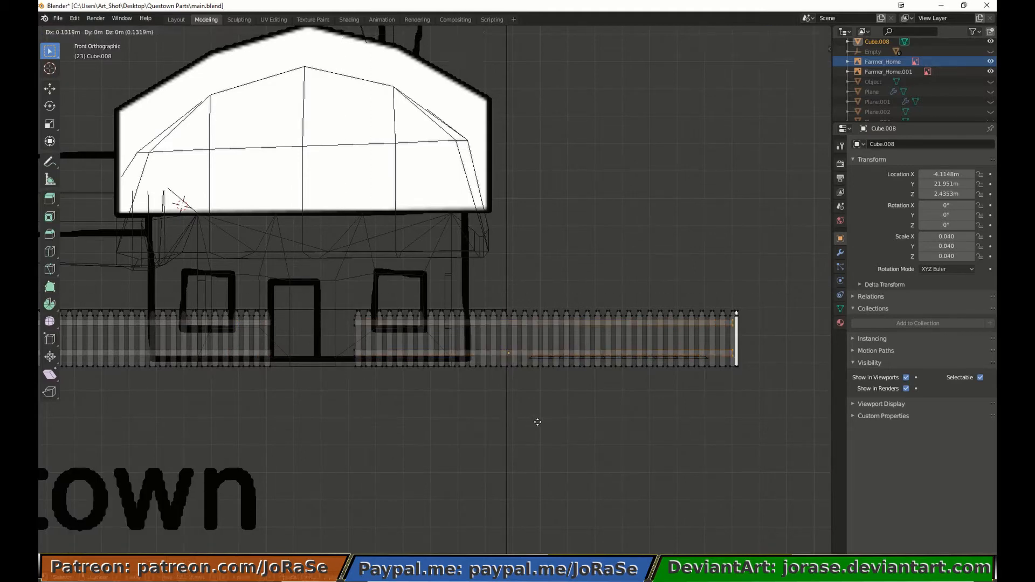
pyautogui.click(537, 422)
# Duplicate the linked rails, rotate the copy 90°, and move it 0.692 m in X and 0.703 m in Y against the side pickets.
pyautogui.hotkey('ctrl', 'l')
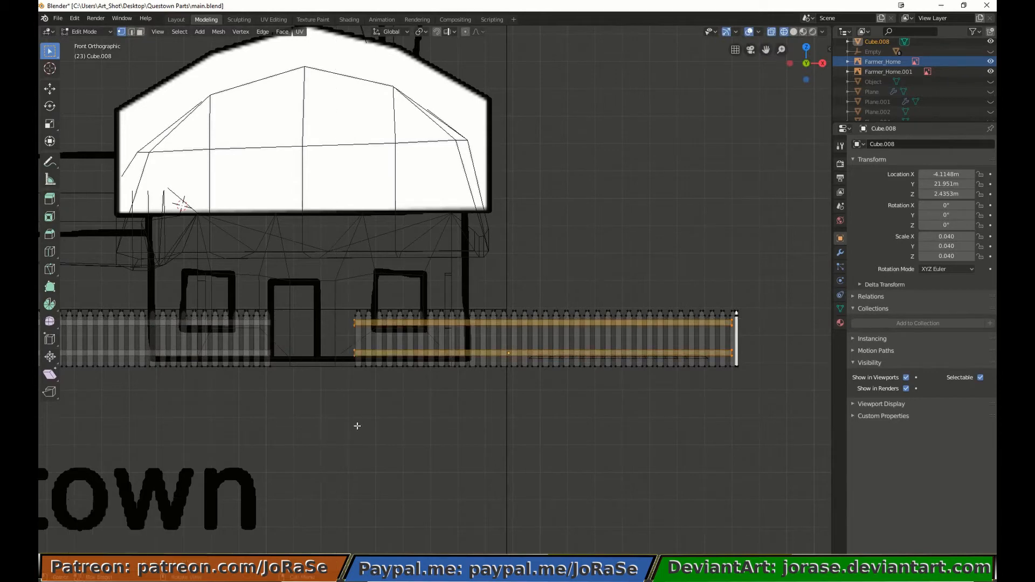
pyautogui.press('KP_7')
pyautogui.write('r90')
pyautogui.press('Return')
pyautogui.press('g')
pyautogui.click(548, 233)
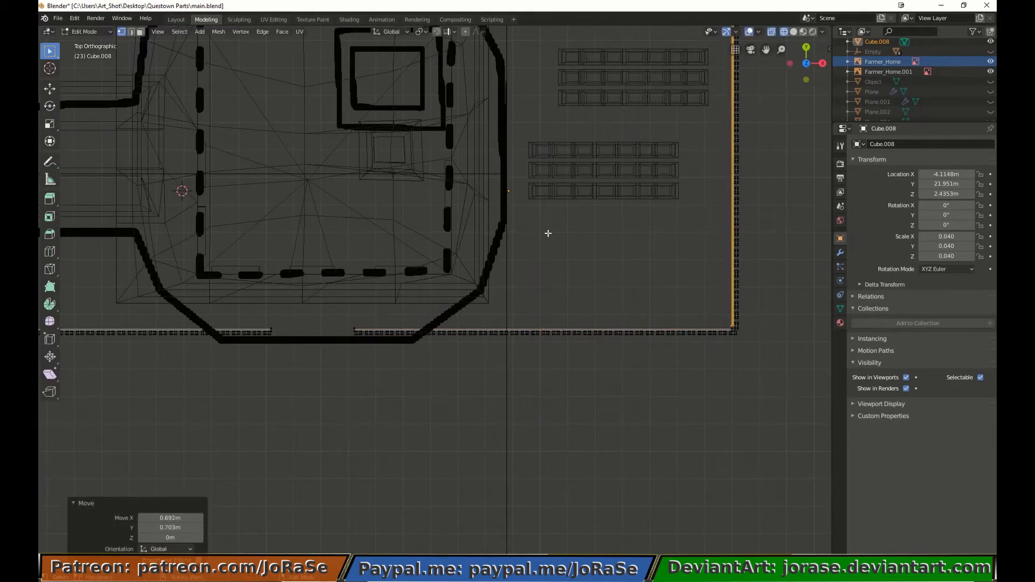
pyautogui.keyDown('shift'); pyautogui.moveTo(574, 405); pyautogui.dragTo(376, 459, button='middle'); pyautogui.keyUp('shift')
pyautogui.scroll(6, 376, 460)
pyautogui.press('g')
pyautogui.click(411, 441)
# Move the far ends of the side rails -0.109 m along Y to match the last picket.
pyautogui.keyDown('shift'); pyautogui.moveTo(522, 59); pyautogui.dragTo(478, 446, button='middle'); pyautogui.keyUp('shift')
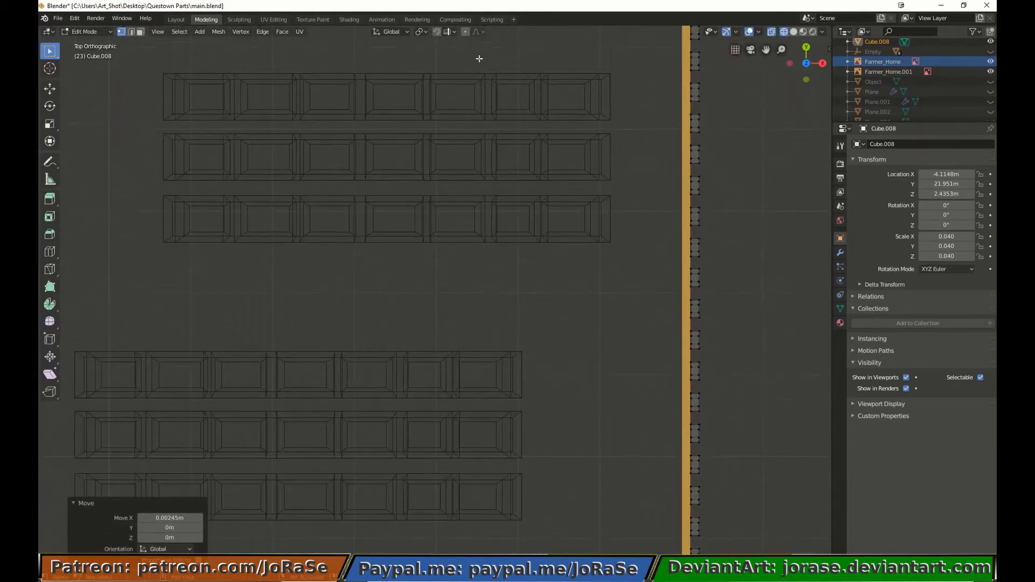
pyautogui.keyDown('shift'); pyautogui.moveTo(478, 58); pyautogui.dragTo(462, 446, button='middle'); pyautogui.keyUp('shift')
pyautogui.hotkey('alt', 'a')
pyautogui.moveTo(649, 131); pyautogui.dragTo(707, 202)
pyautogui.press('g')
pyautogui.press('y')
pyautogui.click(706, 291)
pyautogui.scroll(-4, 706, 291)
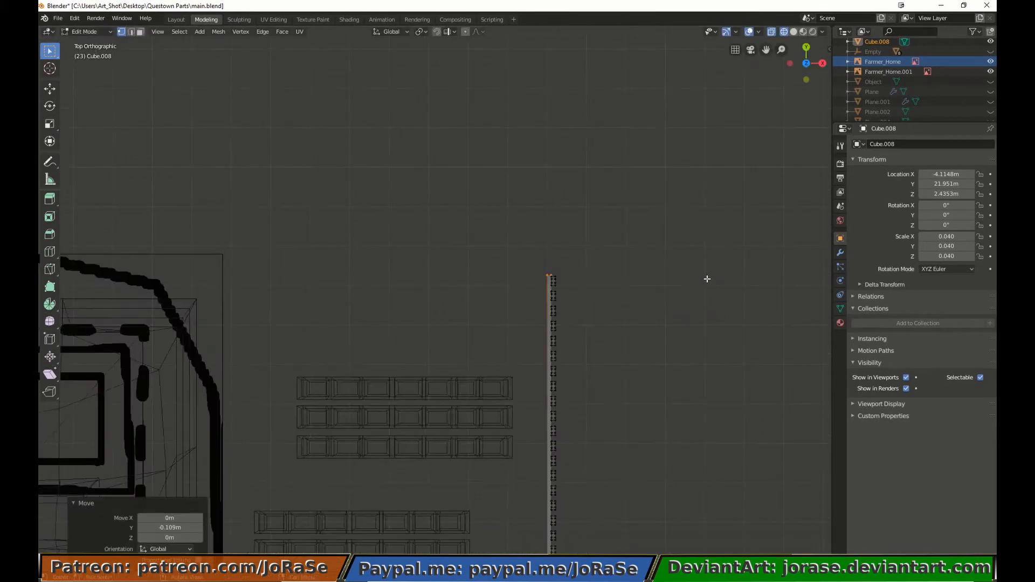
pyautogui.hotkey('alt', 'a')
# Move the front rails' ends nearest the round tower 0.00409 m along X.
pyautogui.scroll(-4, 707, 280)
pyautogui.keyDown('shift'); pyautogui.moveTo(522, 390); pyautogui.dragTo(954, 273, button='middle'); pyautogui.keyUp('shift')
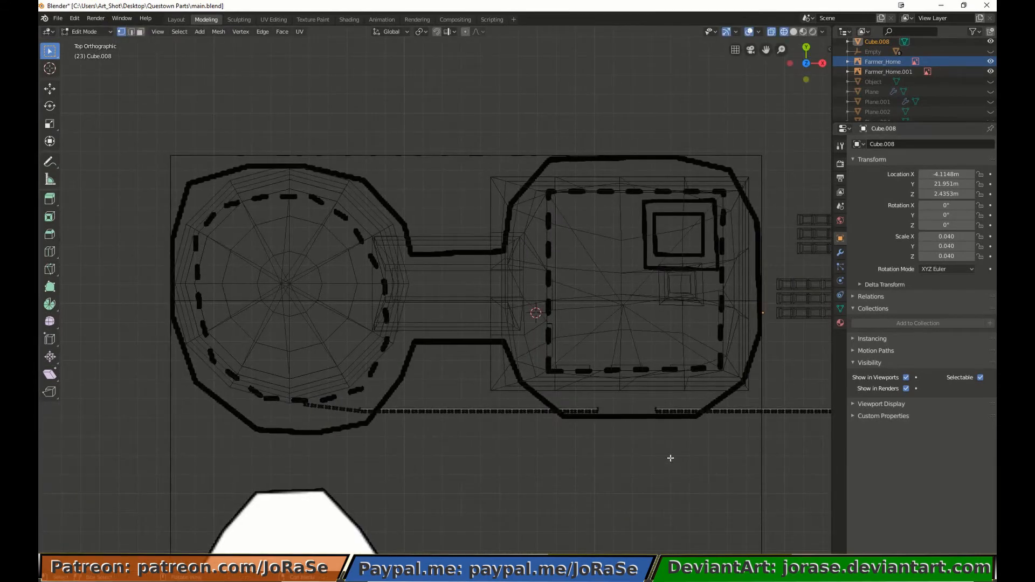
pyautogui.moveTo(670, 458); pyautogui.dragTo(769, 430, button='middle')
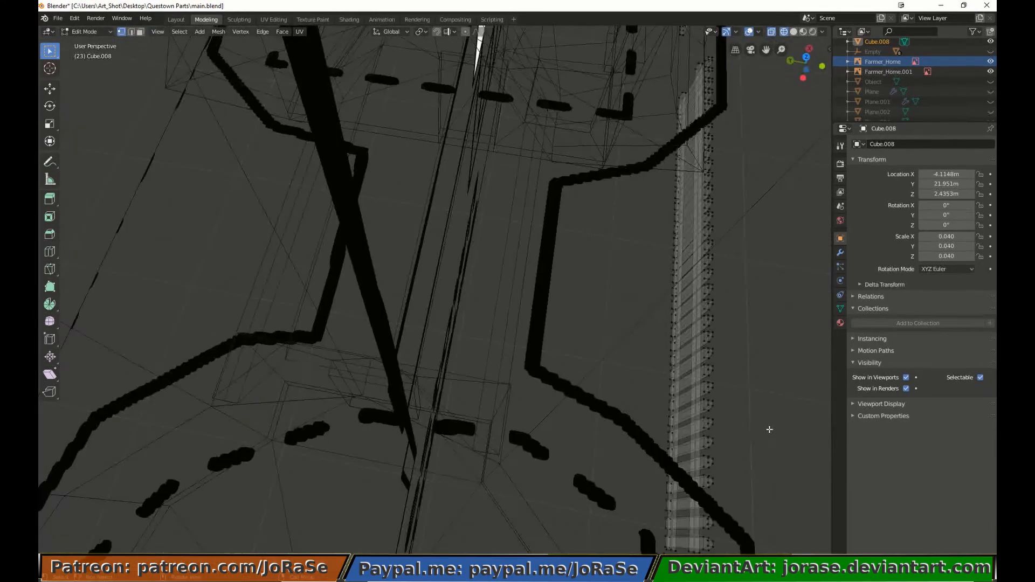
pyautogui.moveTo(513, 446); pyautogui.dragTo(541, 333, button='middle')
pyautogui.press('KP_7')
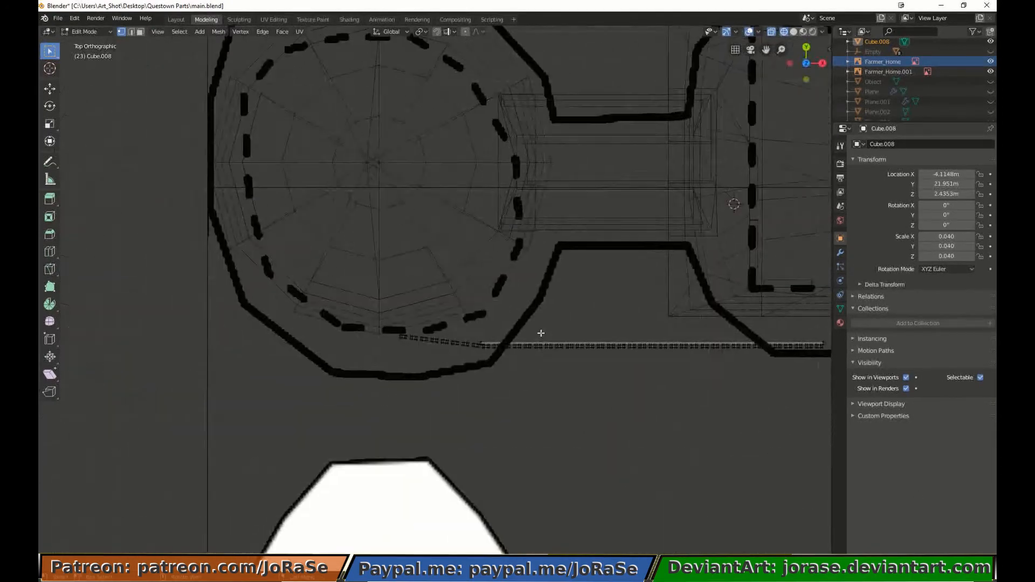
pyautogui.scroll(6, 541, 333)
pyautogui.moveTo(598, 436); pyautogui.dragTo(613, 475)
pyautogui.keyDown('shift'); pyautogui.moveTo(684, 417); pyautogui.dragTo(403, 388, button='middle'); pyautogui.keyUp('shift')
pyautogui.press('g')
pyautogui.press('x')
pyautogui.click(407, 388)
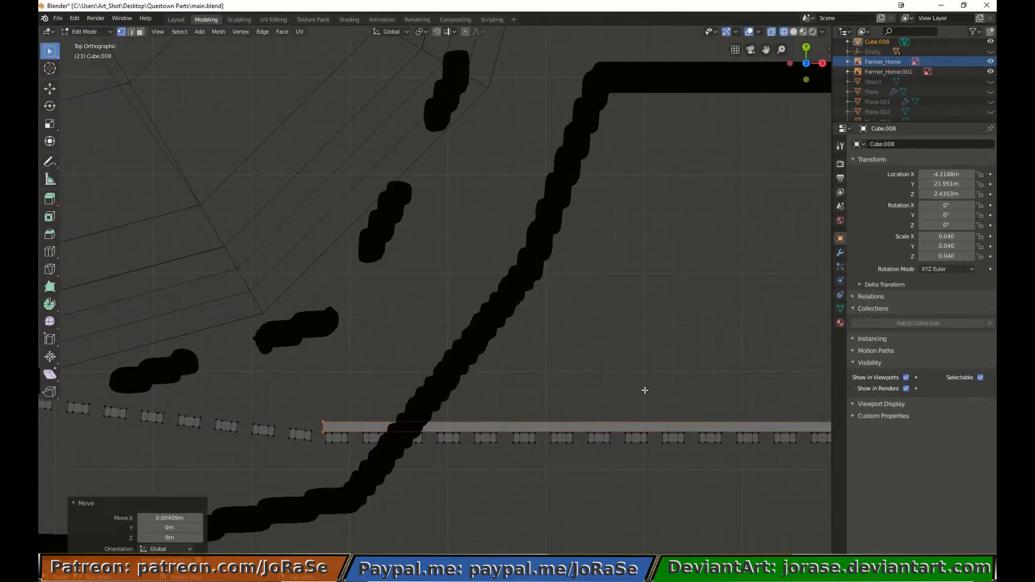
# Duplicate the front rails nearest the tower, scale the copy to 0.237 along X, and place it over the slanted pickets.
pyautogui.keyDown('shift'); pyautogui.moveTo(660, 395); pyautogui.dragTo(452, 398, button='middle'); pyautogui.keyUp('shift')
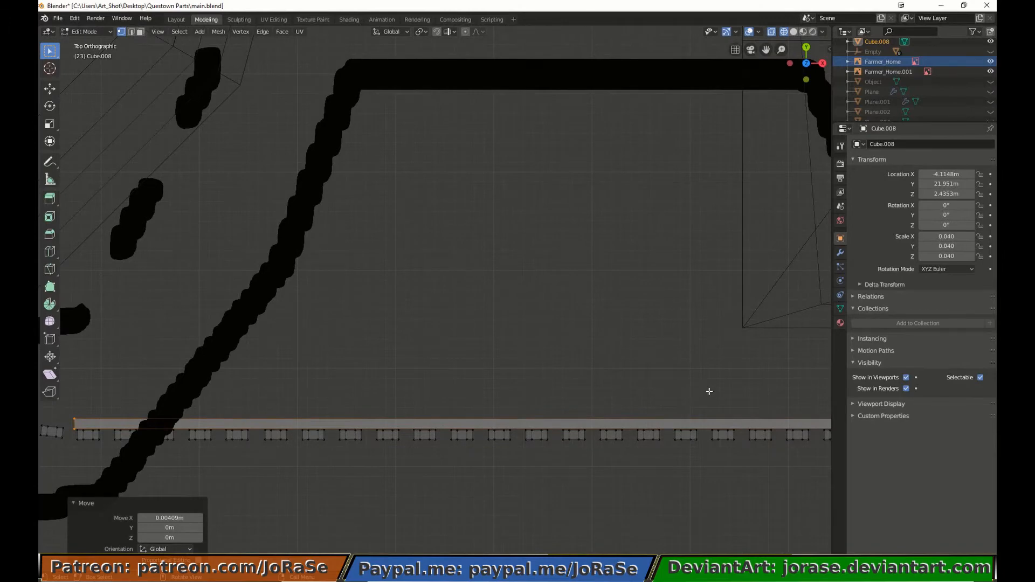
pyautogui.keyDown('shift'); pyautogui.moveTo(709, 391); pyautogui.dragTo(157, 374, button='middle'); pyautogui.keyUp('shift')
pyautogui.press('b')
pyautogui.moveTo(745, 394); pyautogui.dragTo(761, 417)
pyautogui.scroll(-3, 451, 372)
pyautogui.keyDown('shift'); pyautogui.moveTo(57, 272); pyautogui.dragTo(675, 353, button='middle'); pyautogui.keyUp('shift')
pyautogui.hotkey('shift', 'd')
pyautogui.click(318, 337)
pyautogui.press('s')
pyautogui.press('x')
pyautogui.click(555, 381)
pyautogui.press('g')
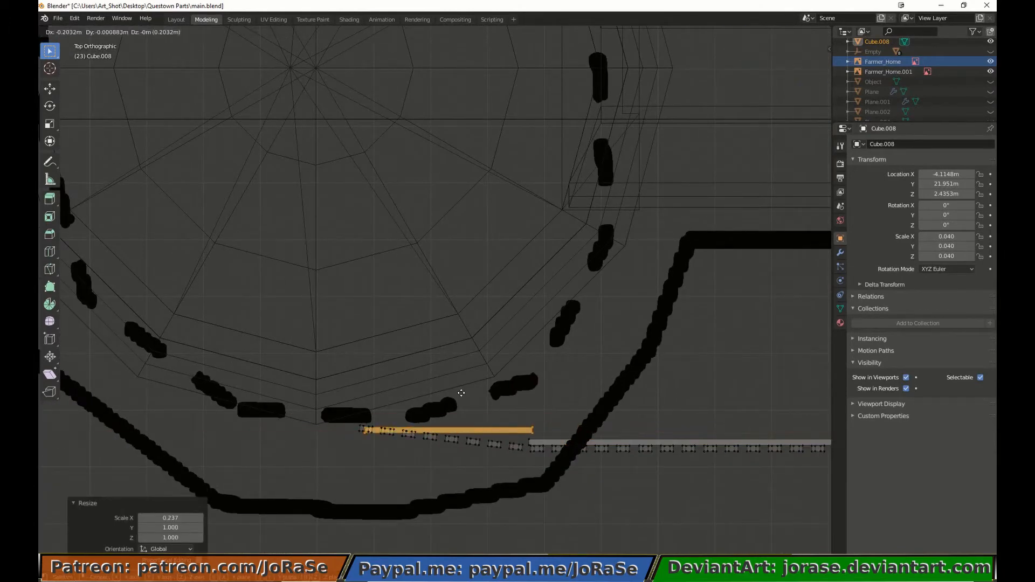
pyautogui.click(461, 393)
# Rotate the short rails to the slanted pickets' angle and nudge them 0.00298 m along Y against the pickets.
pyautogui.press('r')
pyautogui.click(584, 343)
pyautogui.scroll(4, 584, 351)
pyautogui.keyDown('shift'); pyautogui.moveTo(570, 435); pyautogui.dragTo(554, 260, button='middle'); pyautogui.keyUp('shift')
pyautogui.press('g')
pyautogui.press('y')
pyautogui.click(560, 268)
pyautogui.press('r')
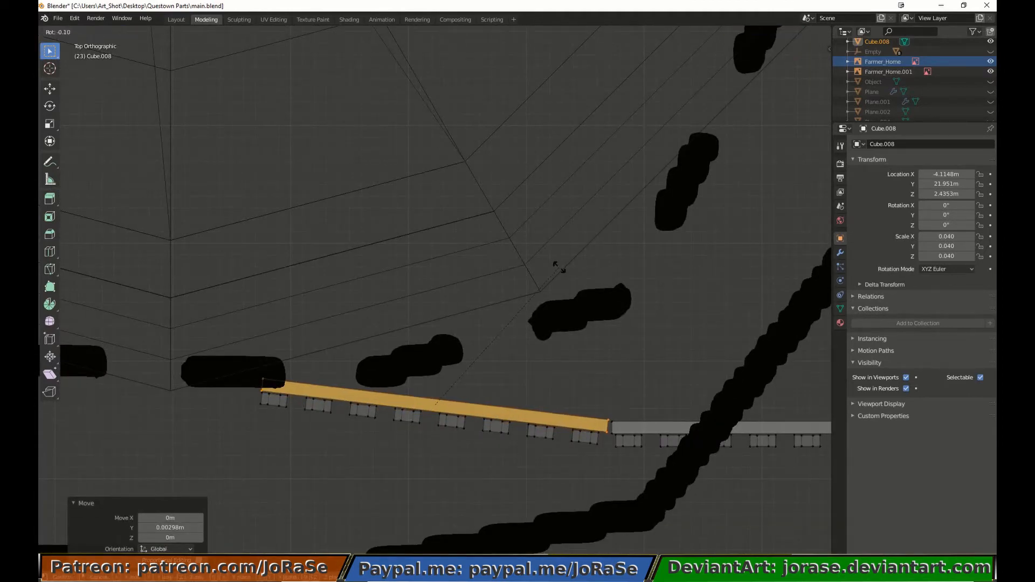
pyautogui.click(559, 268)
pyautogui.hotkey('alt', 'a')
pyautogui.press('Tab')
# Return to solid shading and delete the two reference images, Farmer_Home and Farmer_Home.001.
pyautogui.press('z')
pyautogui.scroll(-8, 640, 273)
pyautogui.moveTo(642, 501)
pyautogui.mouseDown(button='middle')
pyautogui.moveTo(648, 423)
pyautogui.moveTo(554, 391)
pyautogui.moveTo(614, 427)
pyautogui.mouseUp(button='middle')
pyautogui.hotkey('alt', 'a')
pyautogui.scroll(-3, 630, 409)
pyautogui.click(584, 429)
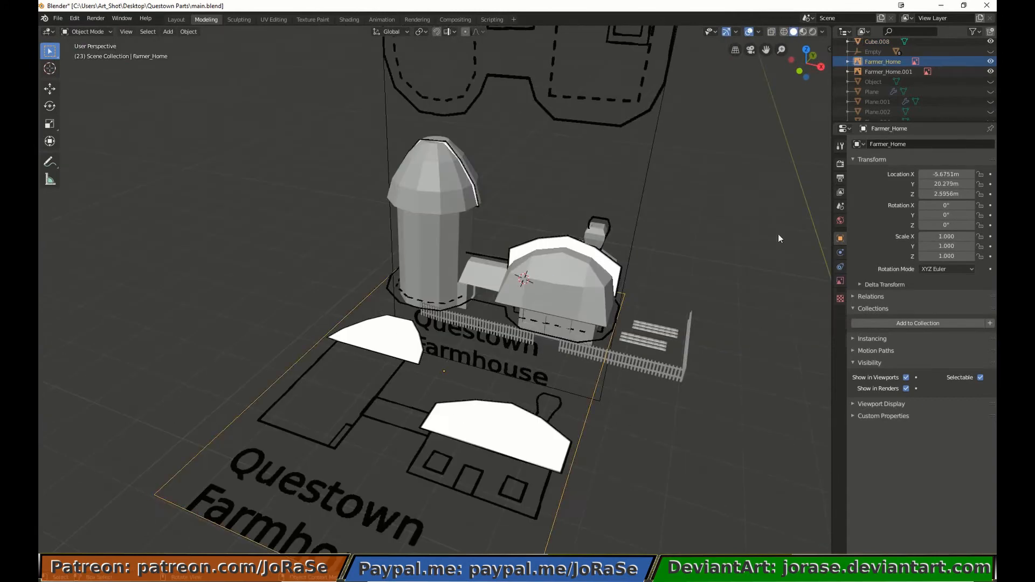
pyautogui.press('Delete')
pyautogui.click(640, 198)
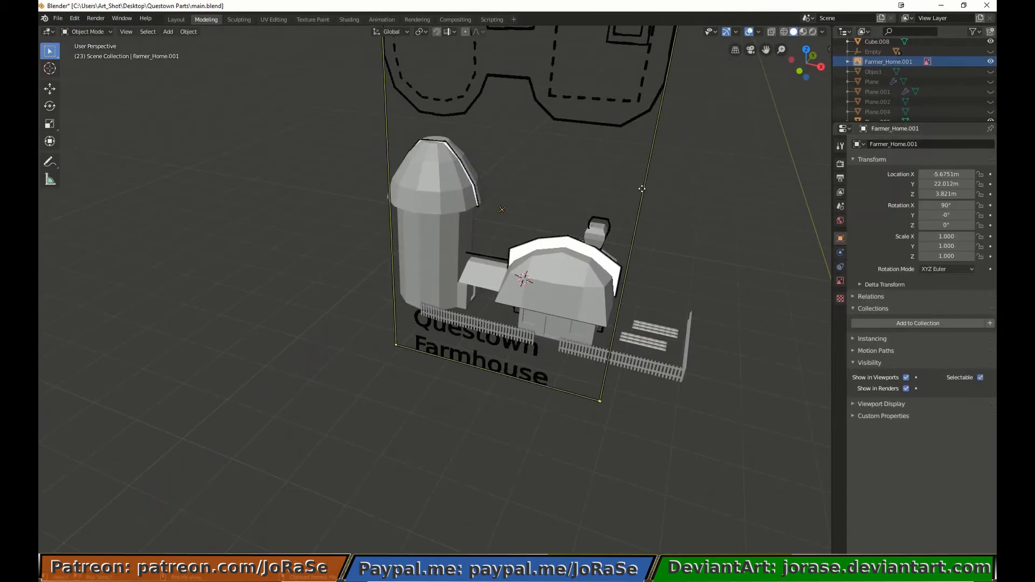
pyautogui.press('Delete')
# Add a cube empty and move it -0.0459 m in X and -0.696 m in Z beneath the farmhouse.
pyautogui.moveTo(352, 193); pyautogui.dragTo(86, 89, button='middle')
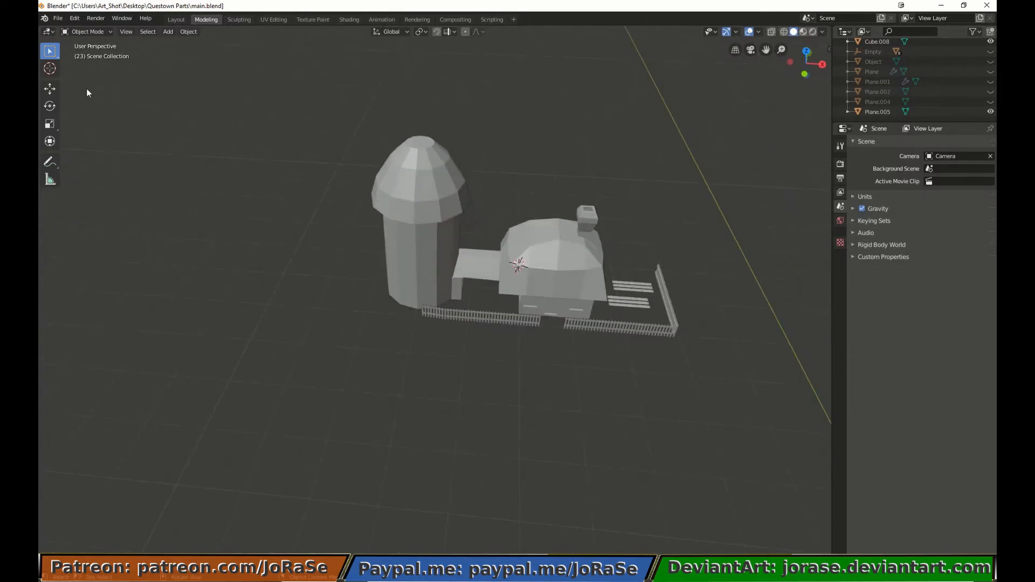
pyautogui.click(168, 31)
pyautogui.moveTo(200, 133)
pyautogui.click(273, 174)
pyautogui.press('KP_1')
pyautogui.press('g')
pyautogui.click(325, 244)
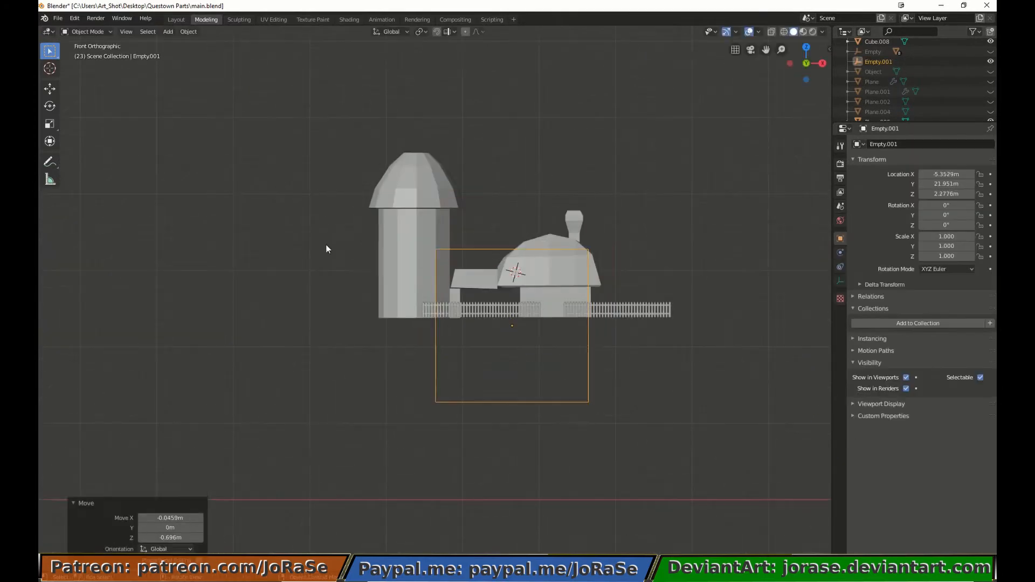
# Parent the fence and crop-row strips to the cube empty as Object.
pyautogui.press('b')
pyautogui.moveTo(344, 95); pyautogui.dragTo(675, 332)
pyautogui.hotkey('ctrl', 'p')
pyautogui.click(675, 334)
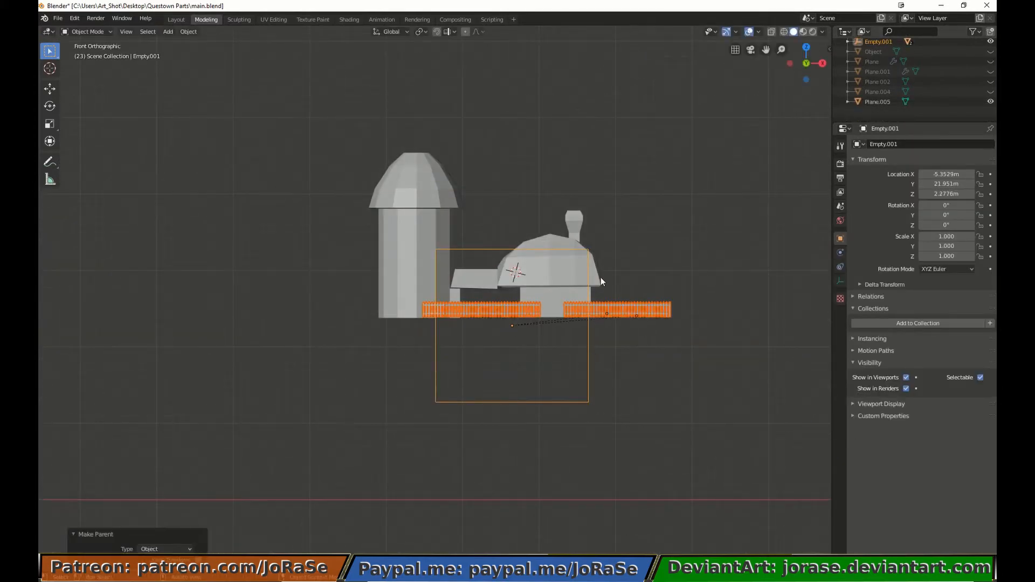
# Make the farmhouse mesh Plane.005 selectable in the viewport.
pyautogui.moveTo(601, 277); pyautogui.dragTo(616, 324, button='middle')
pyautogui.click(608, 258)
pyautogui.moveTo(572, 249); pyautogui.dragTo(608, 240, button='middle')
pyautogui.click(876, 112)
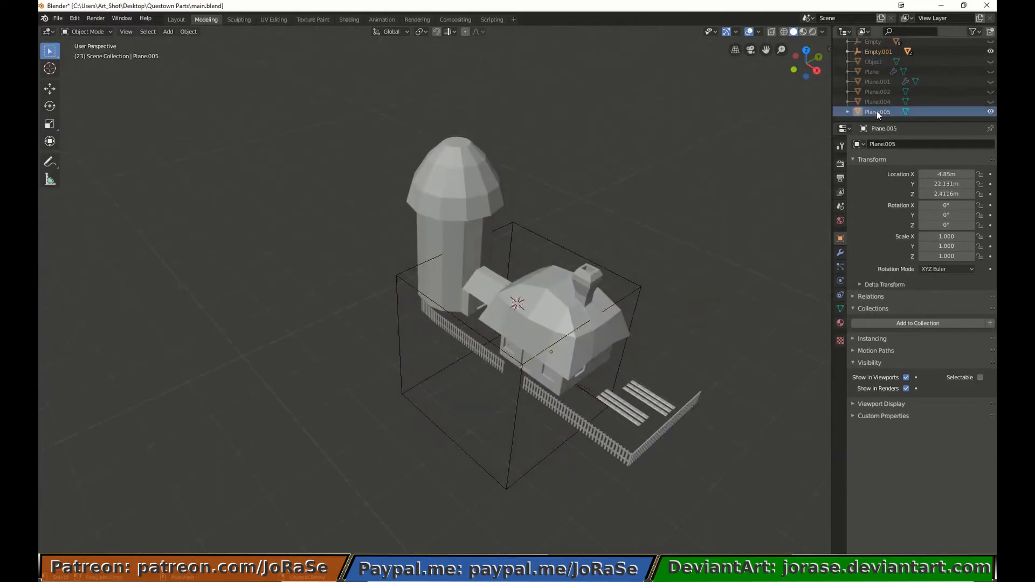
pyautogui.click(980, 377)
# Parent the farmhouse, together with the fence and crop rows, to the cube empty as Object.
pyautogui.click(586, 325)
pyautogui.keyDown('shift'); pyautogui.click(547, 400); pyautogui.keyUp('shift')
pyautogui.keyDown('shift'); pyautogui.click(511, 418); pyautogui.keyUp('shift')
pyautogui.hotkey('ctrl', 'o')
pyautogui.press('Escape')
pyautogui.hotkey('ctrl', 'p')
pyautogui.click(584, 414)
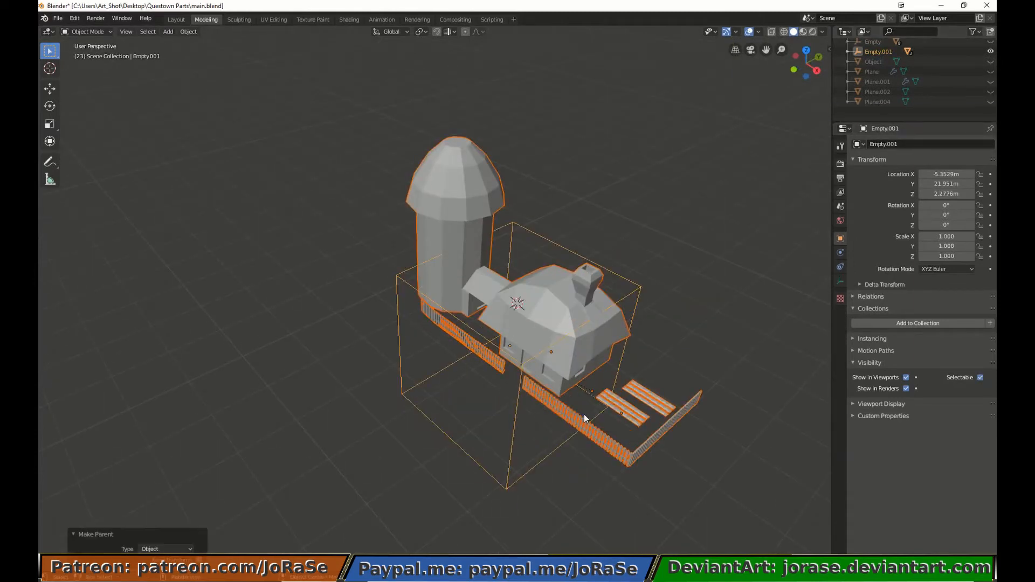
# Select the farmhouse's parent empty and reveal all hidden town objects.
pyautogui.moveTo(584, 414); pyautogui.dragTo(542, 473, button='middle')
pyautogui.click(551, 399)
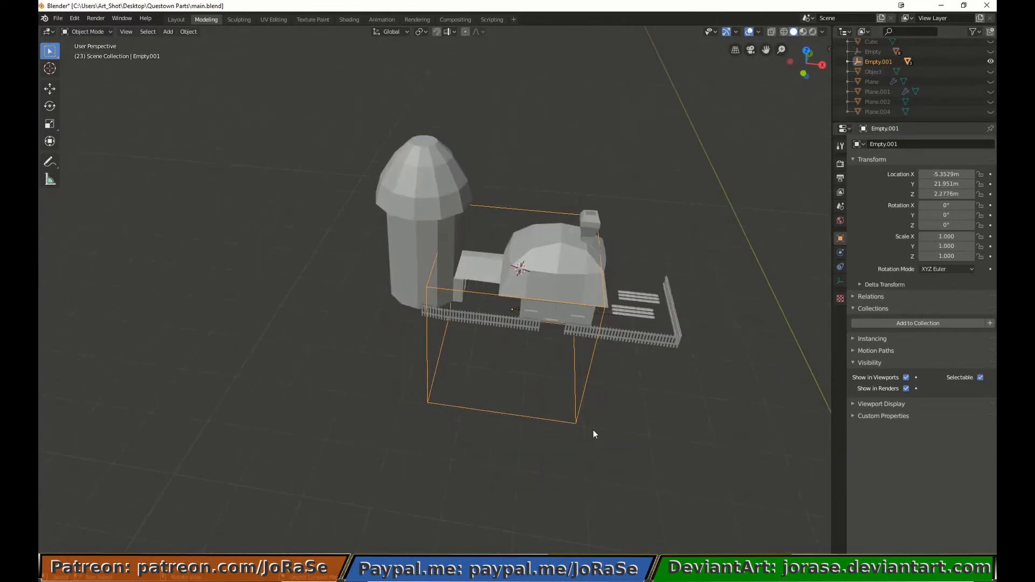
pyautogui.hotkey('alt', 'h')
# Lower the farmhouse's parent empty about 2.44 m along Z onto the town ground.
pyautogui.click(522, 299)
pyautogui.scroll(-4, 554, 431)
pyautogui.press('KP_1')
pyautogui.moveTo(526, 346); pyautogui.dragTo(533, 368, button='middle')
pyautogui.press('g')
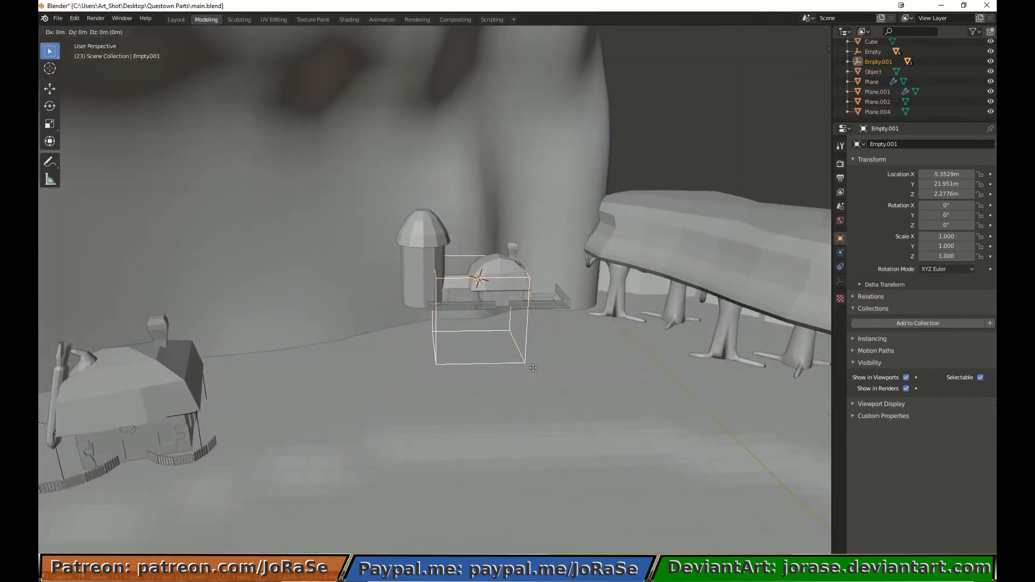
pyautogui.press('z')
pyautogui.click(540, 461)
pyautogui.moveTo(540, 461); pyautogui.dragTo(538, 422, button='middle')
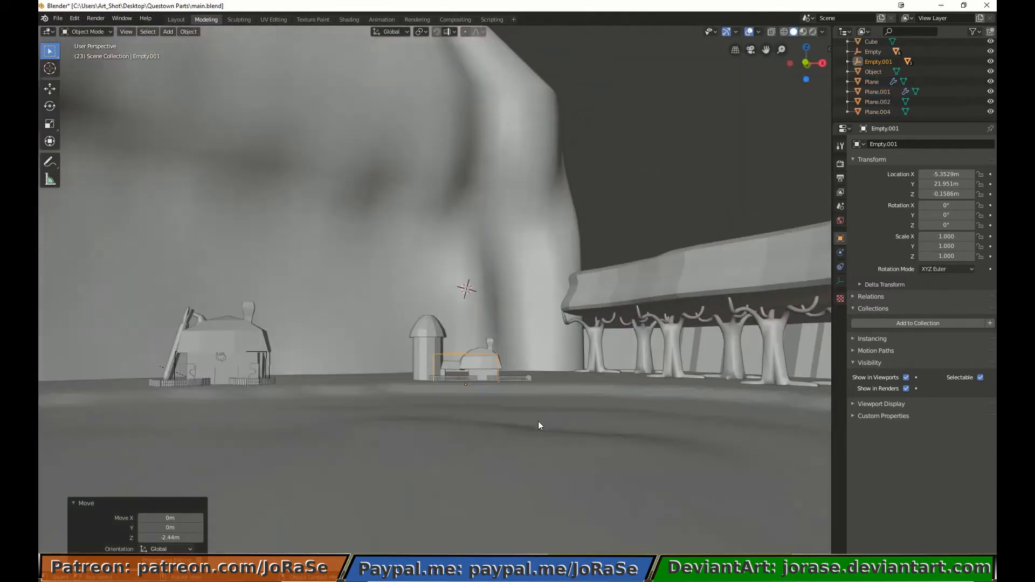
# Enlarge the farmhouse through its parent empty to a uniform scale of about 2.03.
pyautogui.press('s')
pyautogui.click(723, 478)
pyautogui.moveTo(640, 478); pyautogui.dragTo(534, 458, button='middle')
pyautogui.press('s')
pyautogui.click(592, 482)
pyautogui.scroll(4, 590, 477)
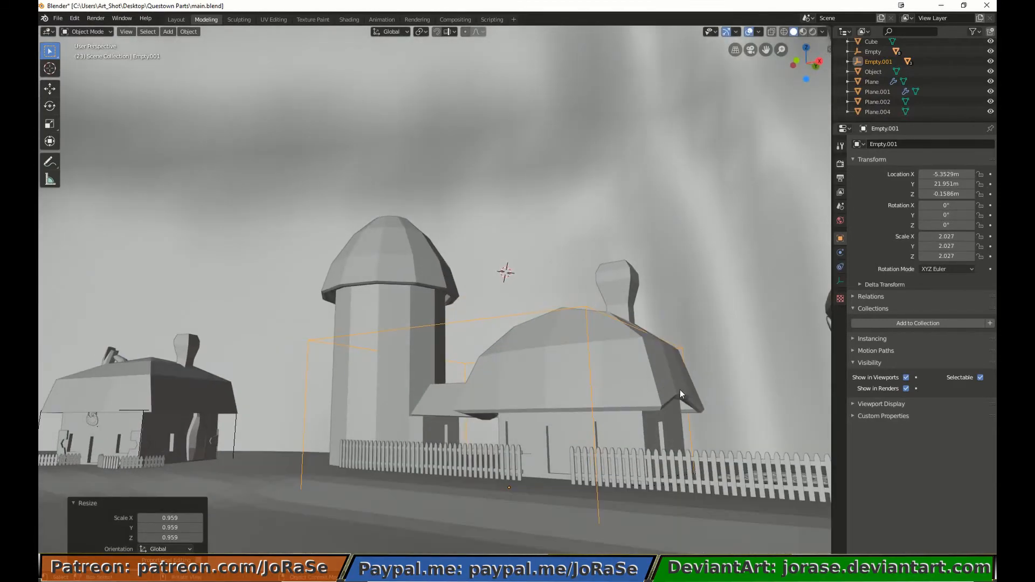
# Select the parent empties of the artist home and the farmhouse and hide all other objects.
pyautogui.hotkey('shift', 'z')
pyautogui.scroll(-4, 640, 405)
pyautogui.moveTo(640, 404); pyautogui.dragTo(680, 453, button='middle')
pyautogui.click(252, 437)
pyautogui.hotkey('shift', 'z')
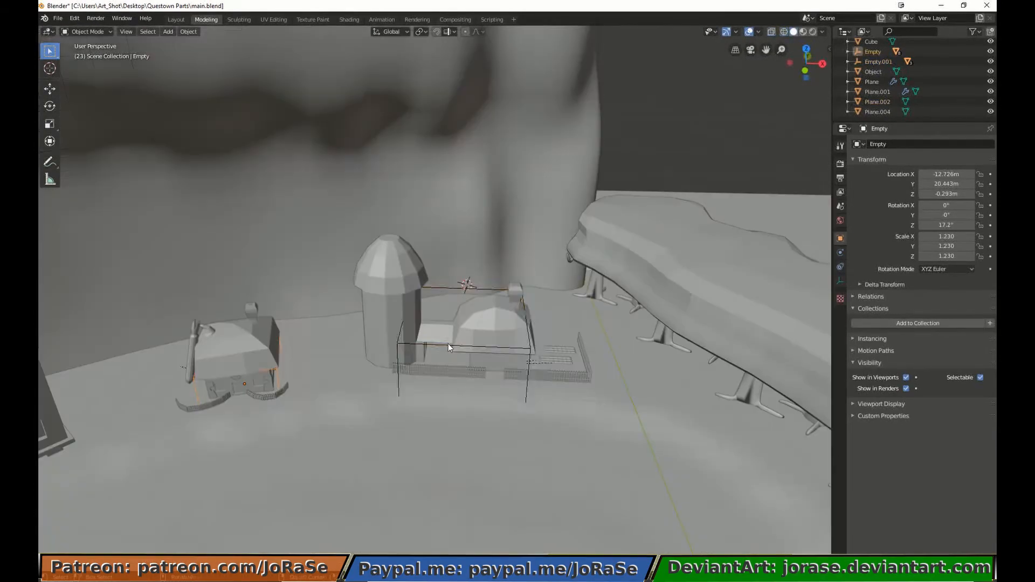
pyautogui.click(465, 348)
pyautogui.press('h')
# Show all child meshes of Empty and Empty.001 so both houses can be compared in isolation.
pyautogui.click(847, 51)
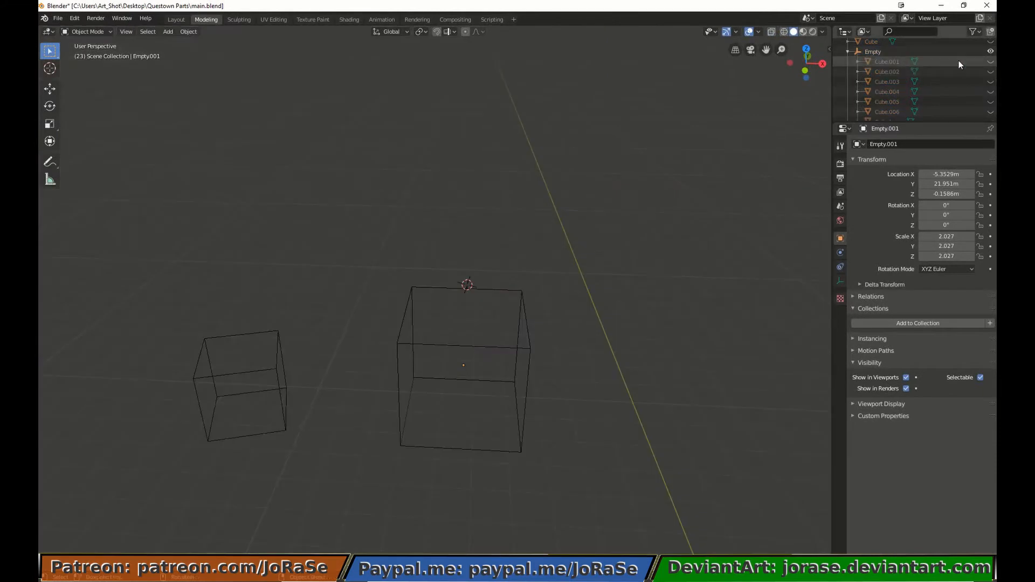
pyautogui.moveTo(991, 62); pyautogui.dragTo(991, 102)
pyautogui.scroll(-2, 991, 110)
pyautogui.click(991, 82)
pyautogui.click(991, 92)
pyautogui.click(847, 102)
pyautogui.click(991, 111)
pyautogui.scroll(-2, 991, 112)
pyautogui.click(991, 102)
# In front view, move the farmhouse's empty to about X -13.5 m so it overlaps the artist home in wireframe.
pyautogui.click(472, 343)
pyautogui.press('KP_1')
pyautogui.press('g')
pyautogui.press('x')
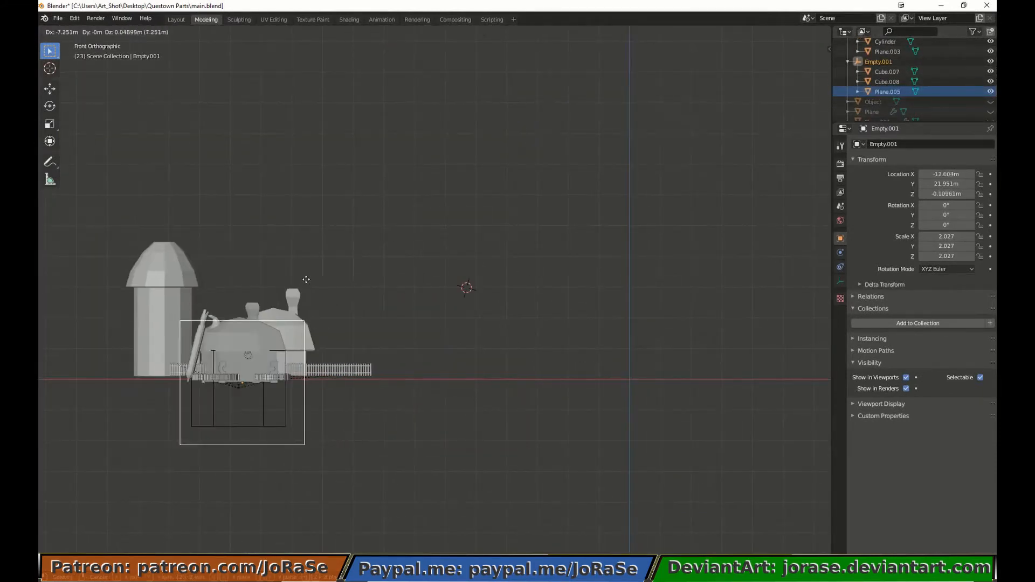
pyautogui.click(283, 272)
pyautogui.hotkey('shift', 'z')
pyautogui.scroll(9, 226, 385)
pyautogui.press('g')
pyautogui.click(435, 357)
# Scale the farmhouse down to about 1.67 and realign it against the artist home for matching proportions.
pyautogui.press('s')
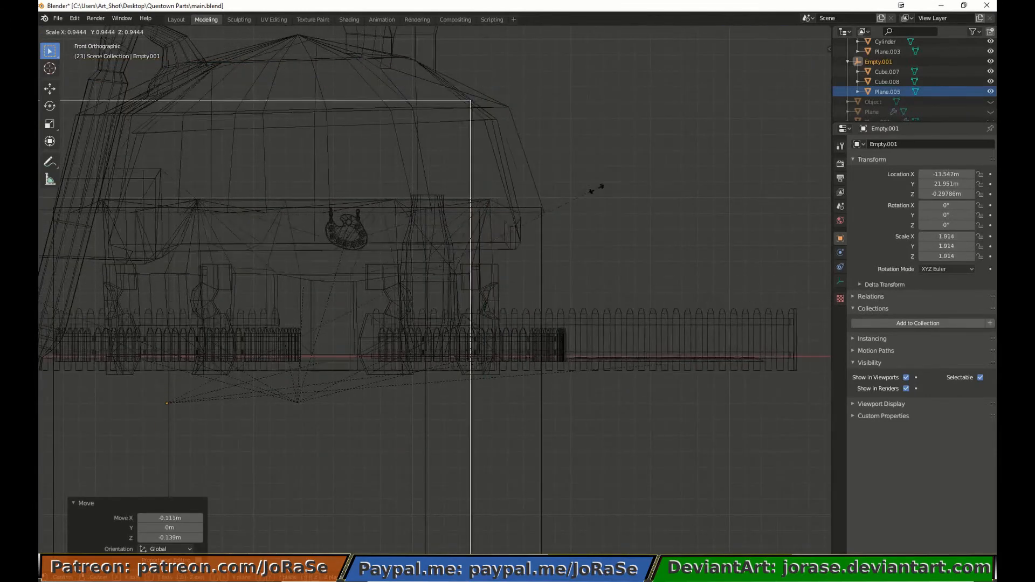
pyautogui.click(575, 198)
pyautogui.press('g')
pyautogui.click(584, 189)
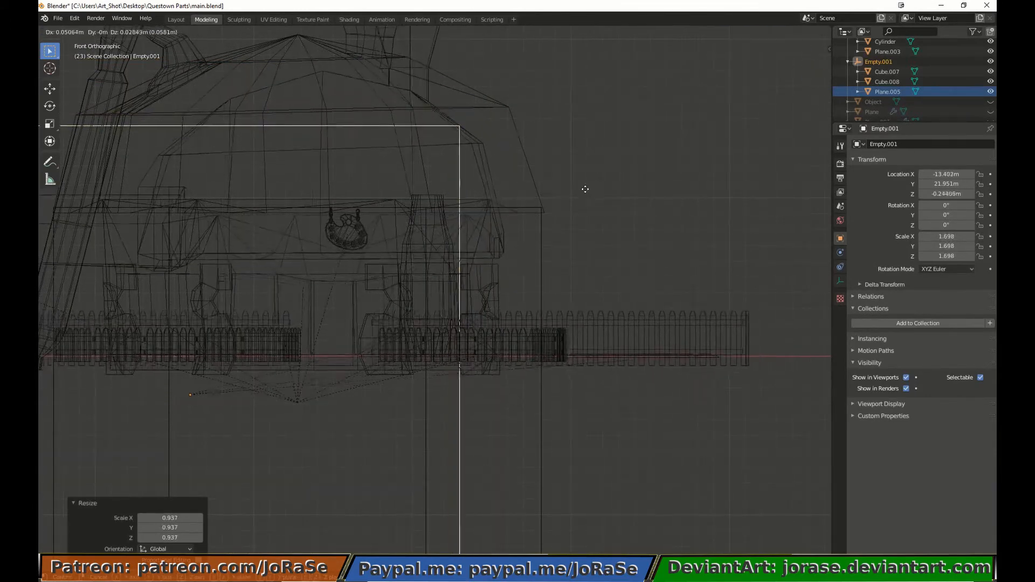
pyautogui.press('s')
pyautogui.click(632, 142)
pyautogui.press('g')
pyautogui.click(636, 141)
# Reveal the rest of the town and move the farmhouse beside the artist home, to about X -7.12 m, Y 22.33 m.
pyautogui.press('KP_7')
pyautogui.scroll(-4, 619, 160)
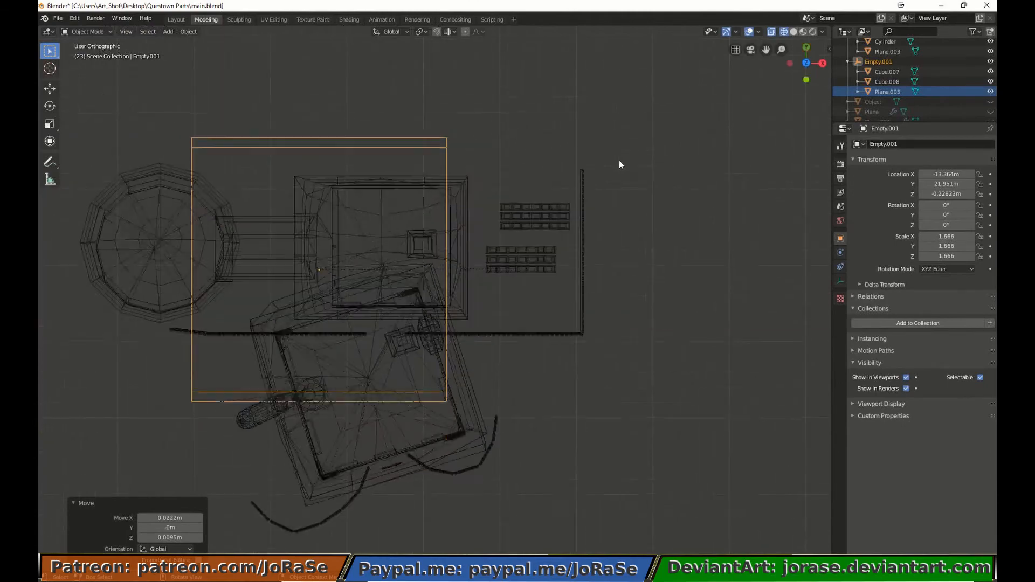
pyautogui.hotkey('shift', 'z')
pyautogui.press('g')
pyautogui.click(662, 273)
pyautogui.moveTo(663, 276)
pyautogui.mouseDown(button='middle')
pyautogui.moveTo(670, 365)
pyautogui.moveTo(663, 284)
pyautogui.moveTo(681, 275)
pyautogui.mouseUp(button='middle')
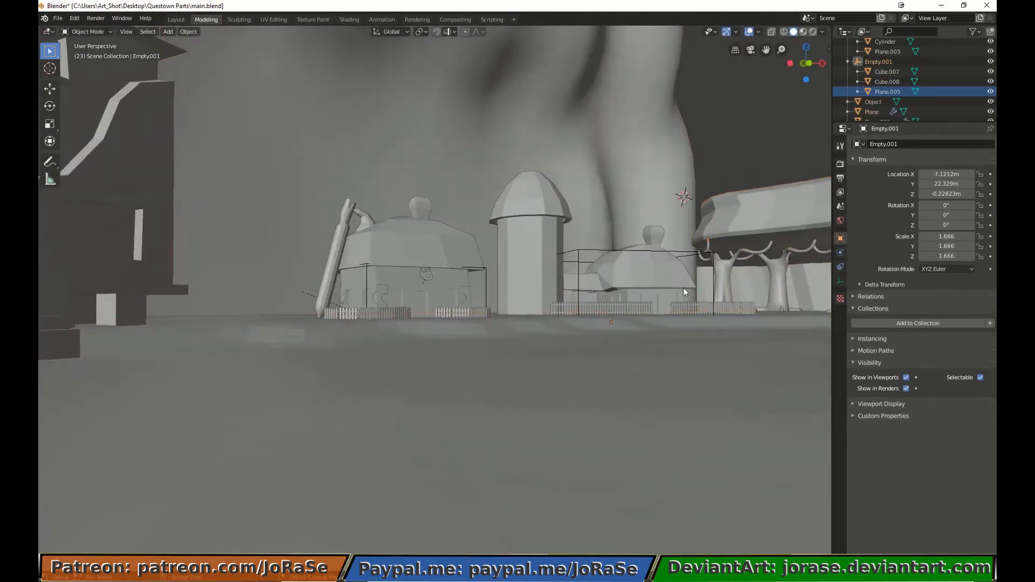
pyautogui.moveTo(684, 287); pyautogui.dragTo(634, 336, button='middle')
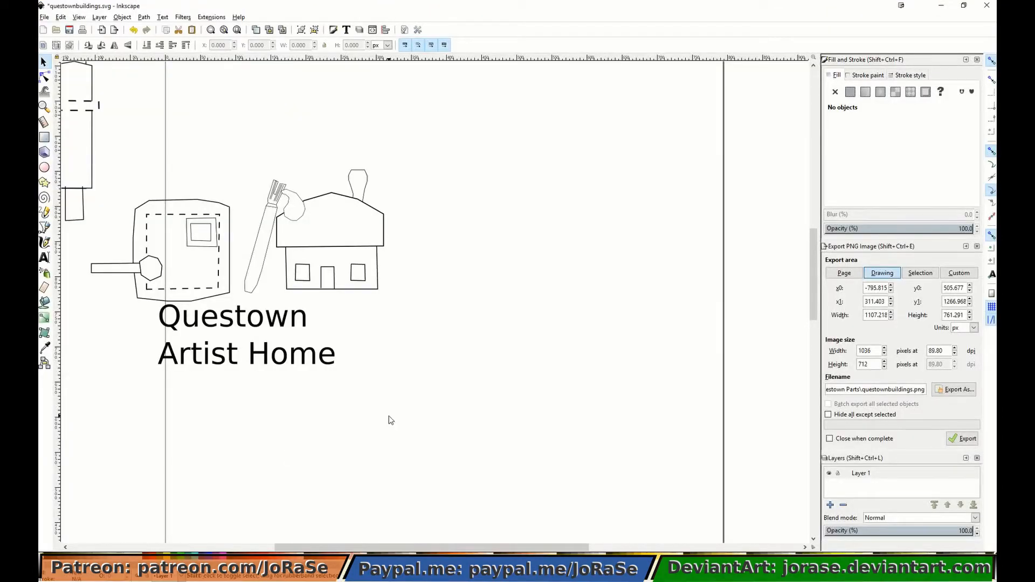
# Switch to Inkscape and draw a black-stroked, dashed rectangle about 194 by 168 px below and beside the Artist Home drawing.
pyautogui.keyDown('shift'); pyautogui.scroll(-4, 389, 417); pyautogui.keyUp('shift')
pyautogui.scroll(-5, 372, 411)
pyautogui.click(45, 139)
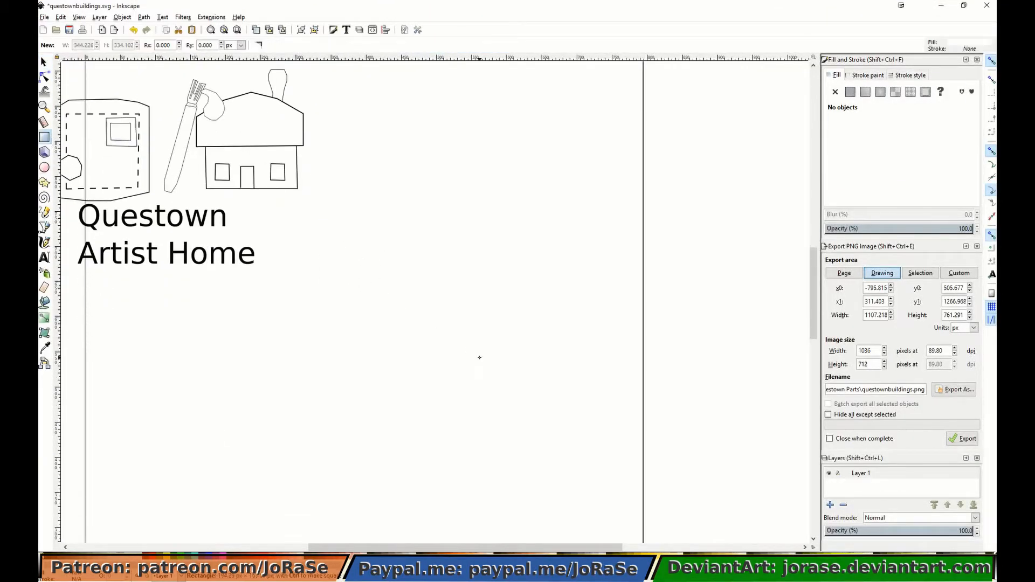
pyautogui.moveTo(343, 239); pyautogui.dragTo(479, 358)
pyautogui.click(865, 75)
pyautogui.click(851, 91)
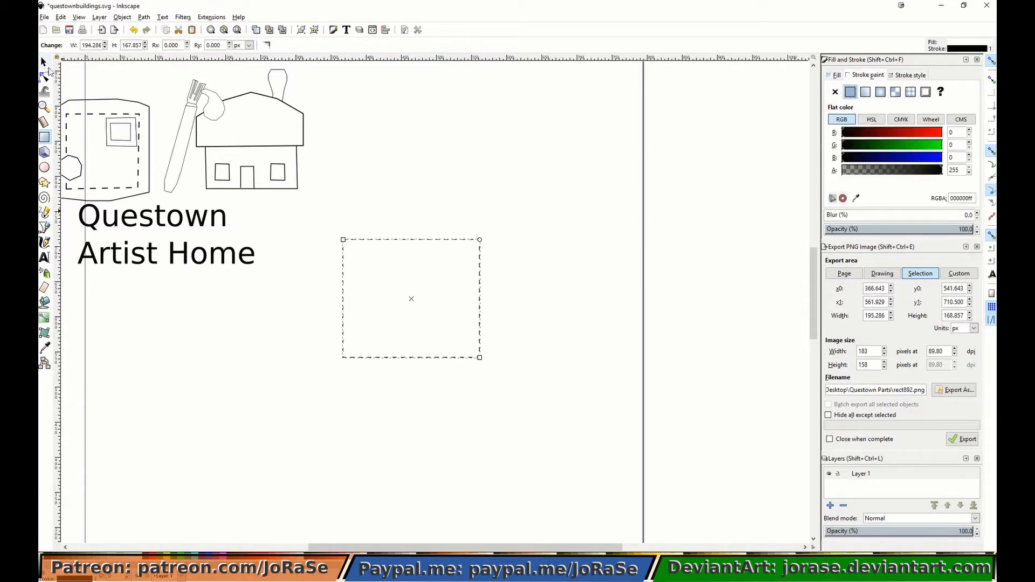
pyautogui.click(45, 63)
pyautogui.click(251, 363)
# Draw two straight diagonals crossing the dashed rectangle, extending slightly beyond its corners.
pyautogui.click(45, 213)
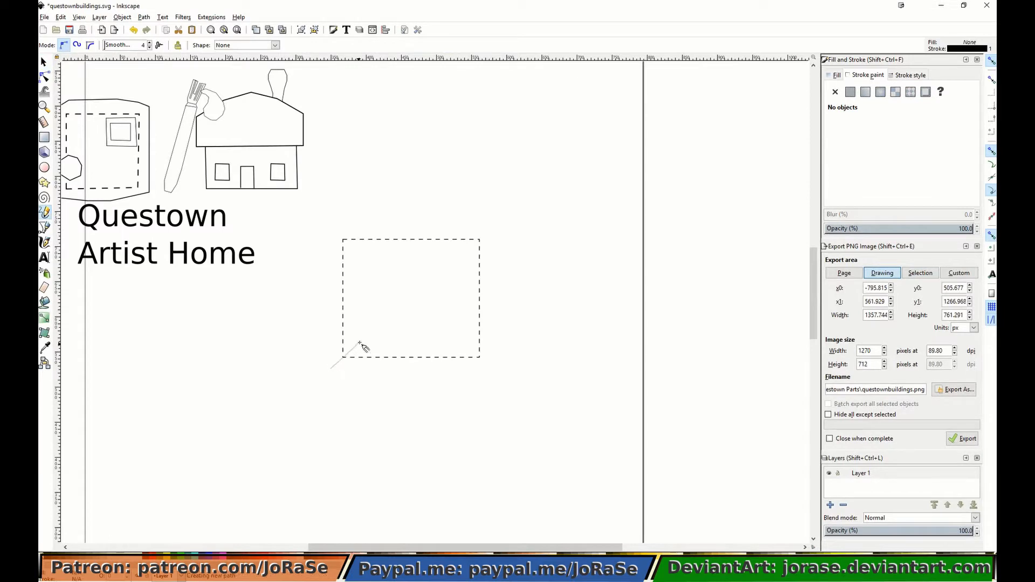
pyautogui.click(497, 226)
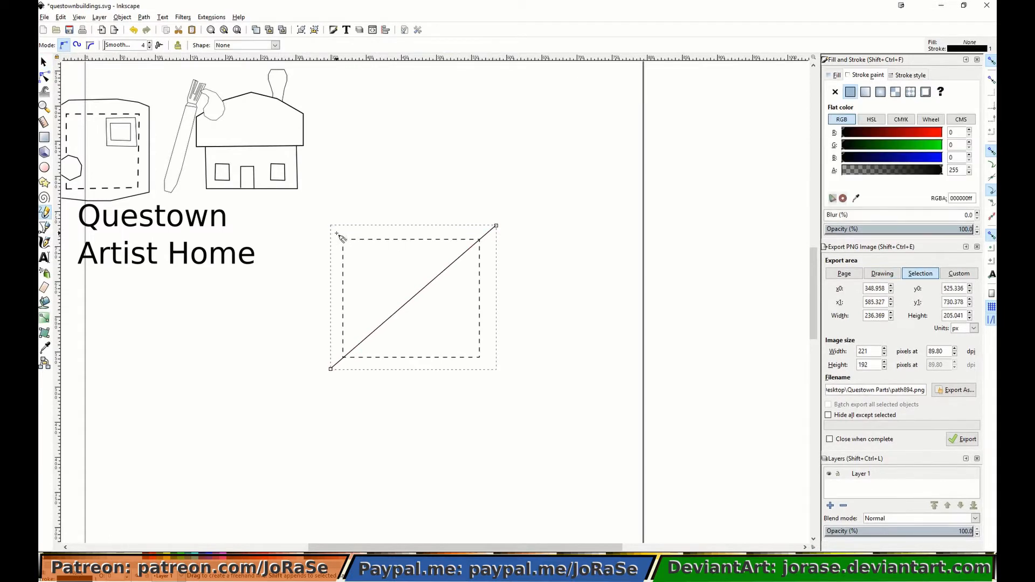
pyautogui.click(331, 226)
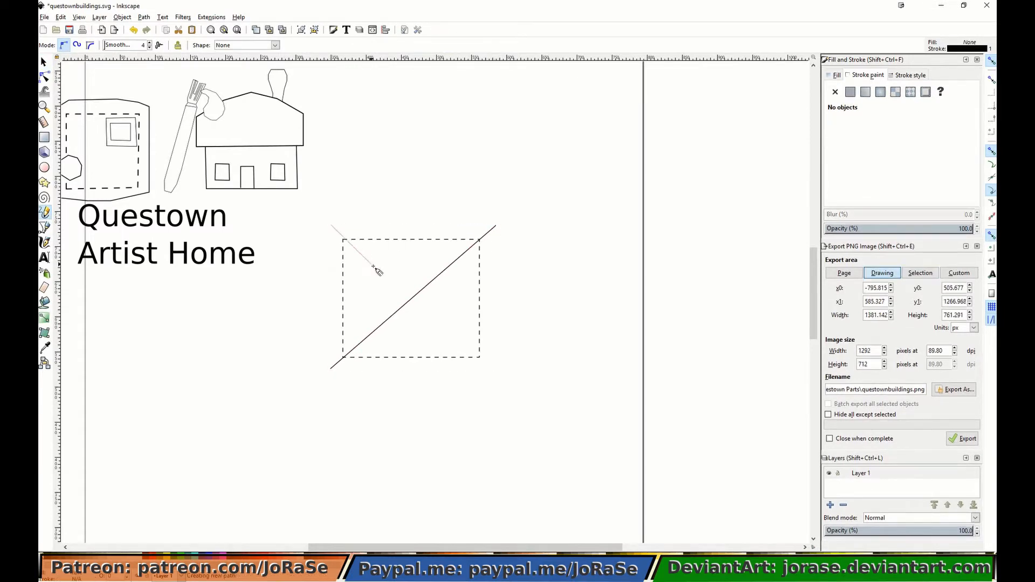
pyautogui.click(494, 371)
pyautogui.press('n')
pyautogui.moveTo(332, 226); pyautogui.dragTo(329, 228)
pyautogui.press('s')
pyautogui.click(224, 358)
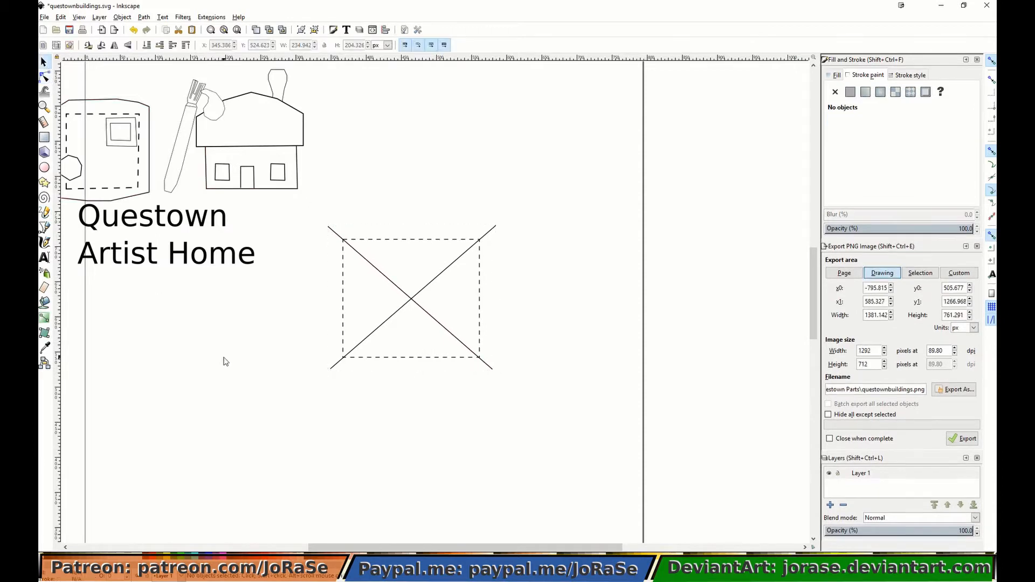
# Draw a closed, uneven straight-segment roof outline around the dashed rectangle.
pyautogui.click(45, 213)
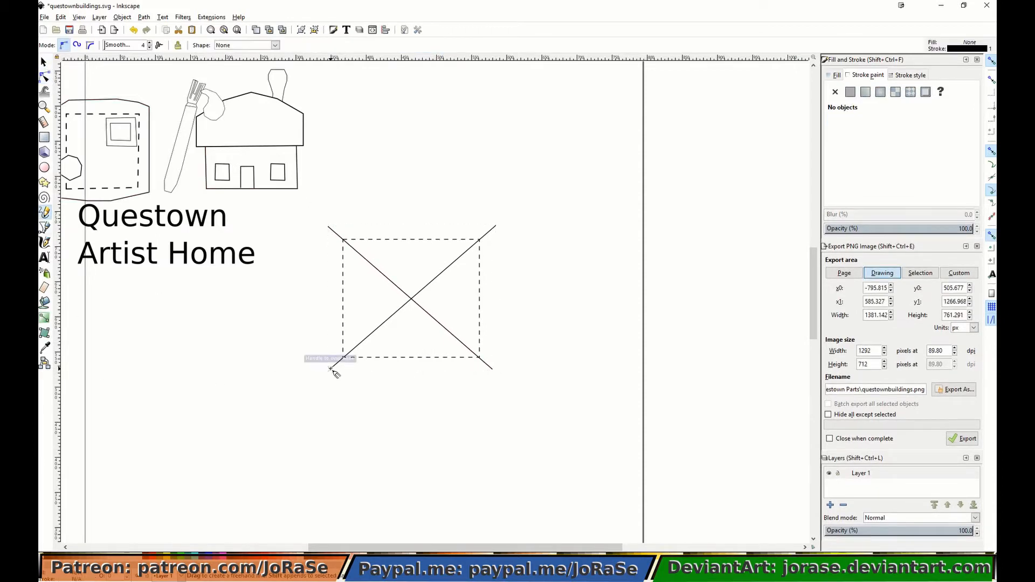
pyautogui.moveTo(364, 375); pyautogui.dragTo(367, 375)
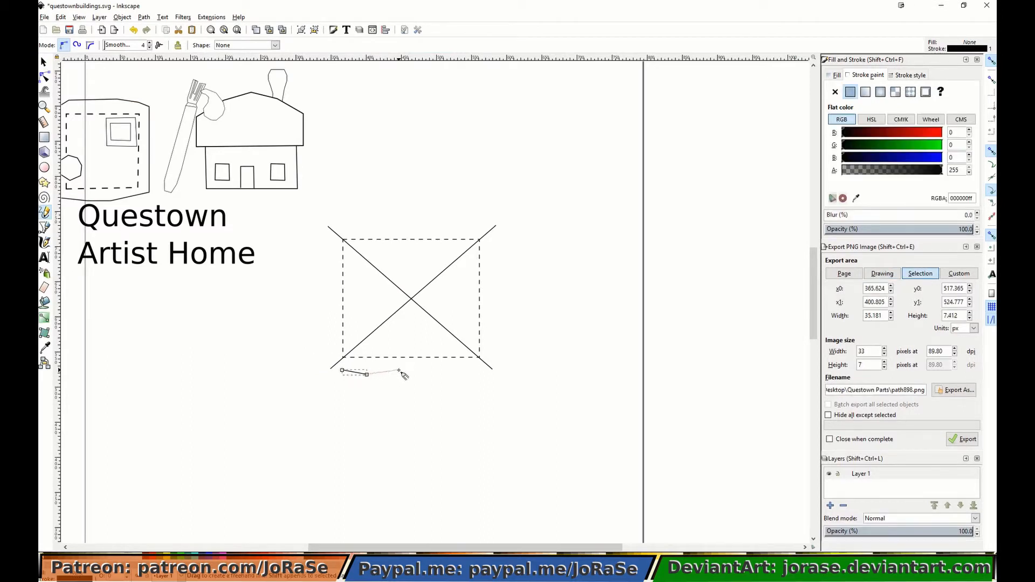
pyautogui.moveTo(462, 369)
pyautogui.mouseDown()
pyautogui.moveTo(489, 372)
pyautogui.moveTo(494, 326)
pyautogui.mouseUp()
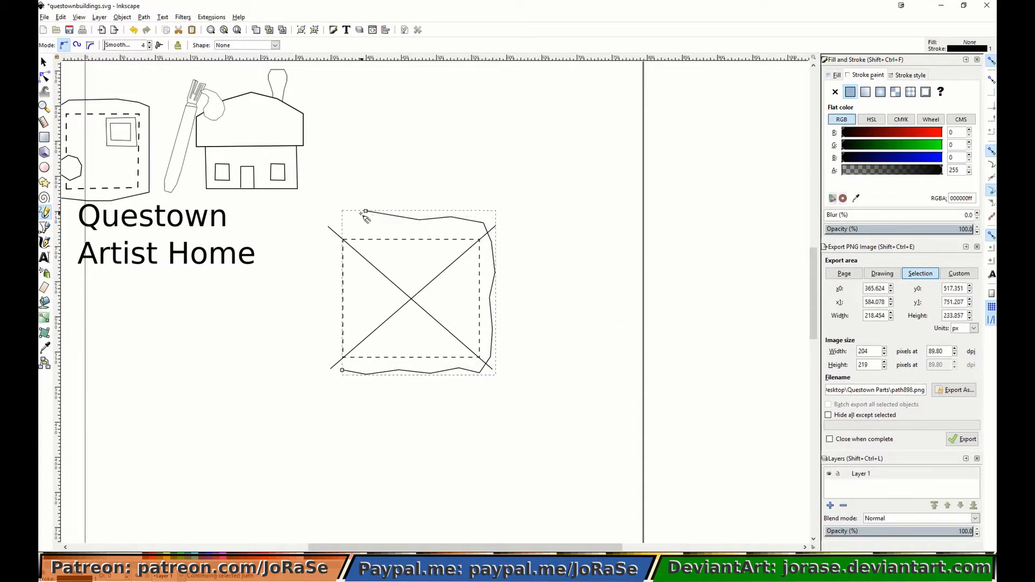
pyautogui.moveTo(344, 237); pyautogui.dragTo(327, 241)
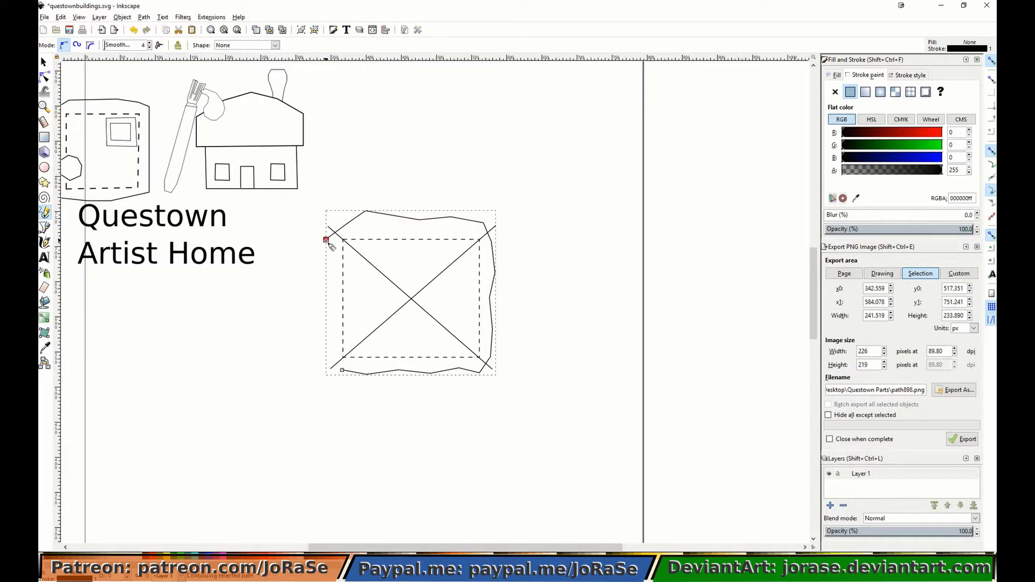
pyautogui.doubleClick(334, 311)
pyautogui.rightClick(329, 338)
pyautogui.doubleClick(329, 340)
# Adjust the end nodes of the two diagonals so they meet the uneven roof outline.
pyautogui.press('n')
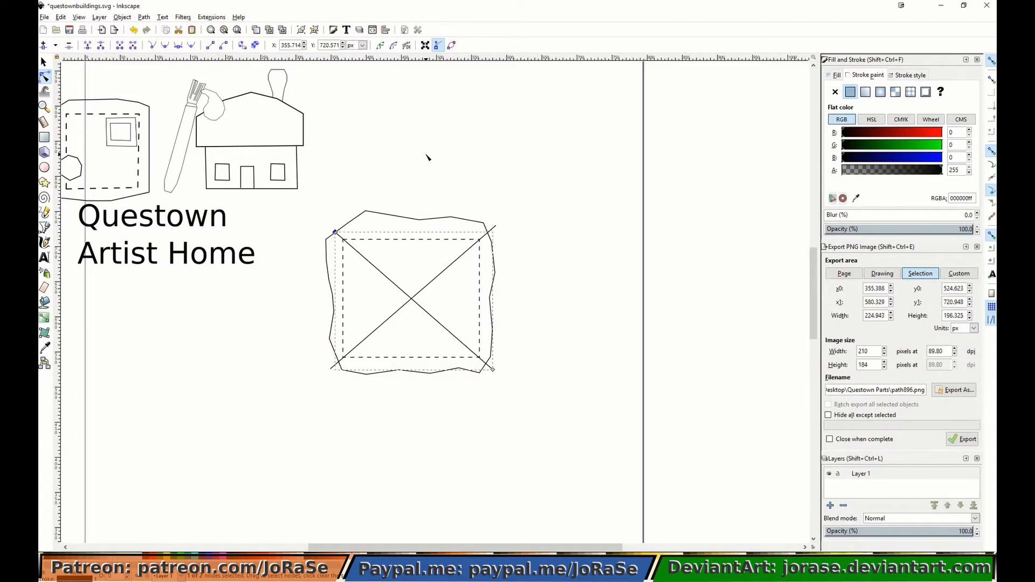
pyautogui.press('Left')
pyautogui.press('Up')
pyautogui.press('Up')
pyautogui.press('Up')
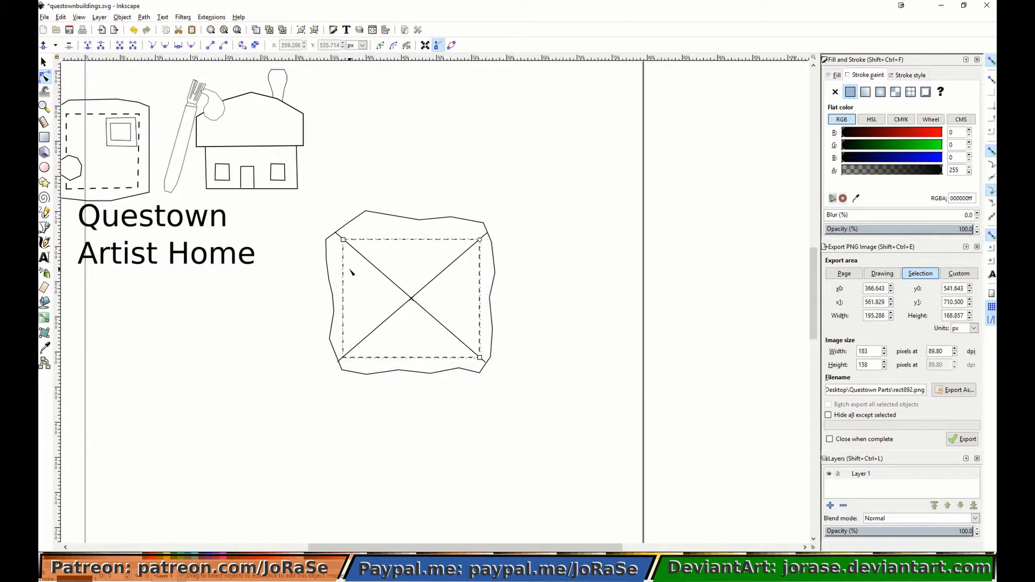
pyautogui.click(45, 62)
pyautogui.click(258, 483)
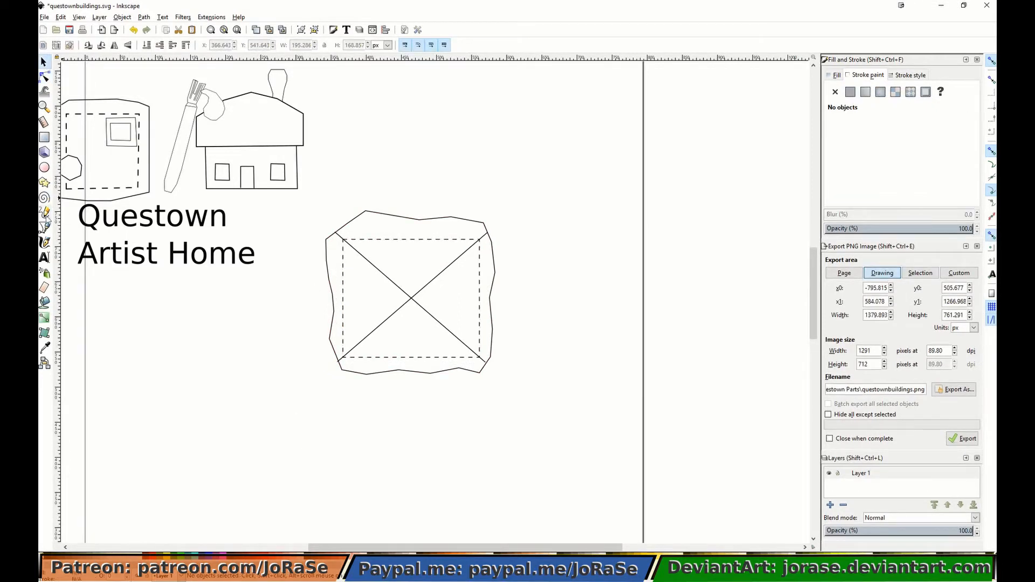
# Draw a small chimney rectangle about 27 by 28 px inside the dashed rectangle's right edge, with a solid stroke.
pyautogui.click(44, 137)
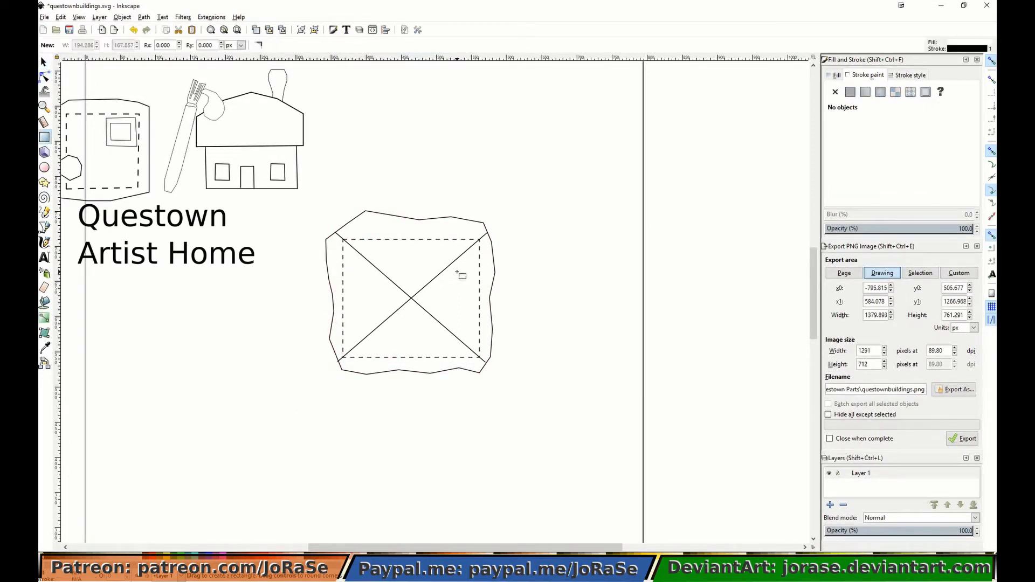
pyautogui.moveTo(471, 298)
pyautogui.mouseDown()
pyautogui.moveTo(449, 287)
pyautogui.moveTo(456, 294)
pyautogui.mouseUp()
pyautogui.click(44, 62)
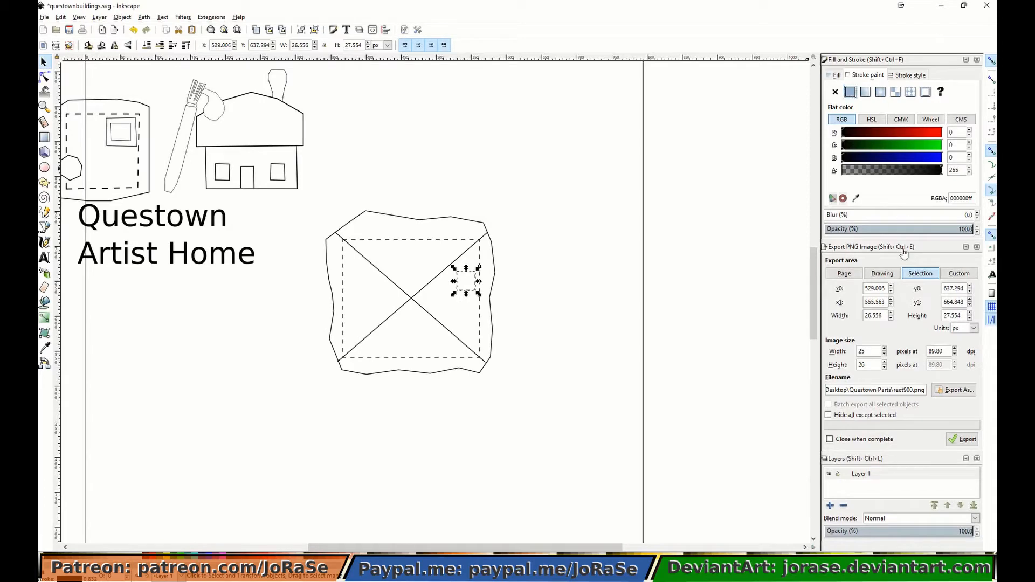
pyautogui.click(907, 75)
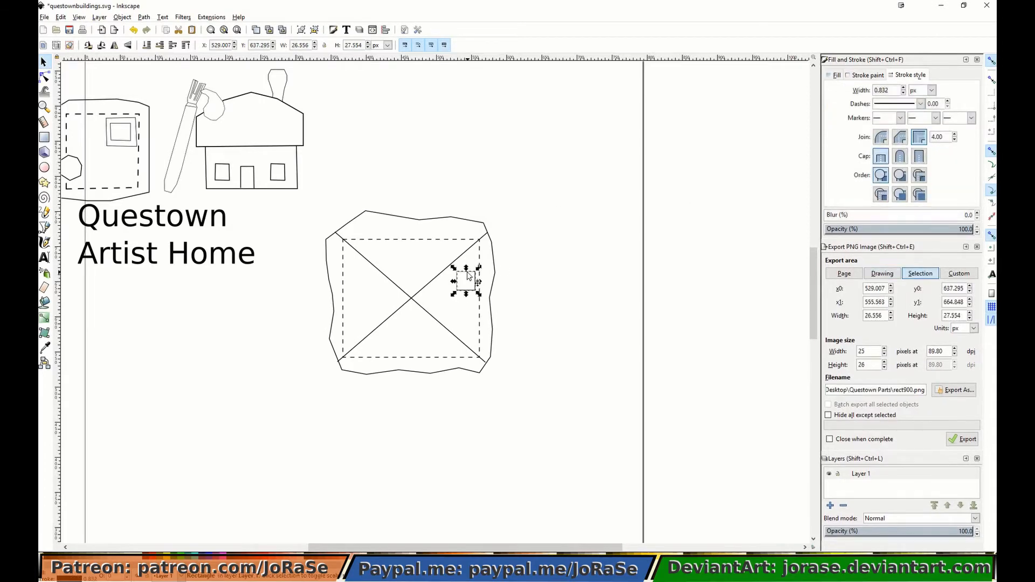
# Duplicate the chimney rectangle, shrink the copy to about 14 by 16 px, and centre it inside the original.
pyautogui.moveTo(465, 278); pyautogui.dragTo(539, 282)
pyautogui.press('Left')
pyautogui.press('Left')
pyautogui.press('Left')
pyautogui.press('Left')
pyautogui.press('Left')
pyautogui.press('Left')
pyautogui.press('Left')
pyautogui.press('Left')
pyautogui.press('Left')
pyautogui.press('Left')
pyautogui.press('Left')
pyautogui.press('Left')
pyautogui.press('Left')
pyautogui.press('Left')
pyautogui.press('Left')
pyautogui.press('Left')
pyautogui.press('Left')
pyautogui.press('Left')
pyautogui.press('Left')
pyautogui.press('Left')
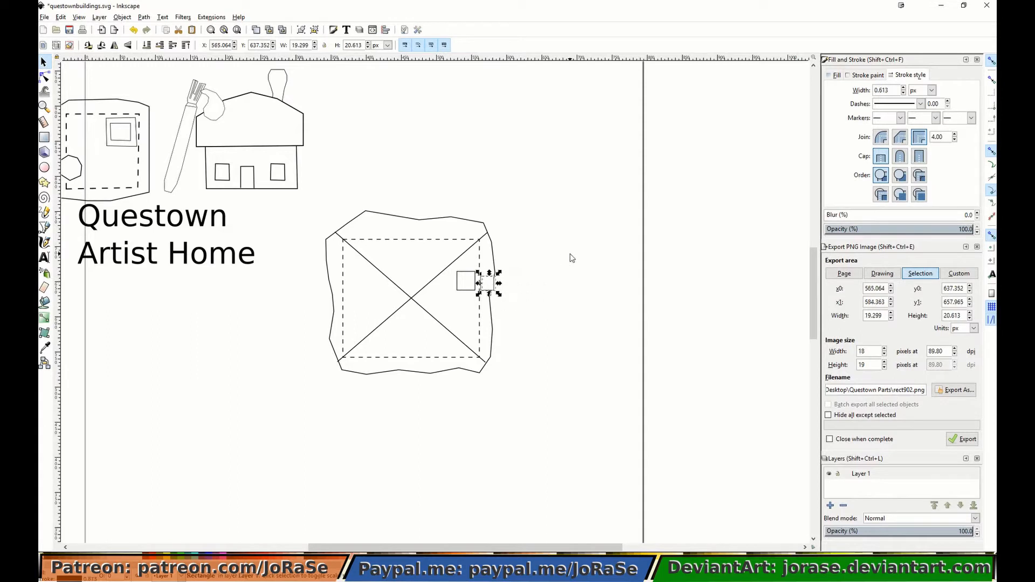
pyautogui.press('Right')
pyautogui.press('Right')
pyautogui.press('Right')
pyautogui.press('Right')
pyautogui.press('Right')
pyautogui.press('Up')
pyautogui.press('Up')
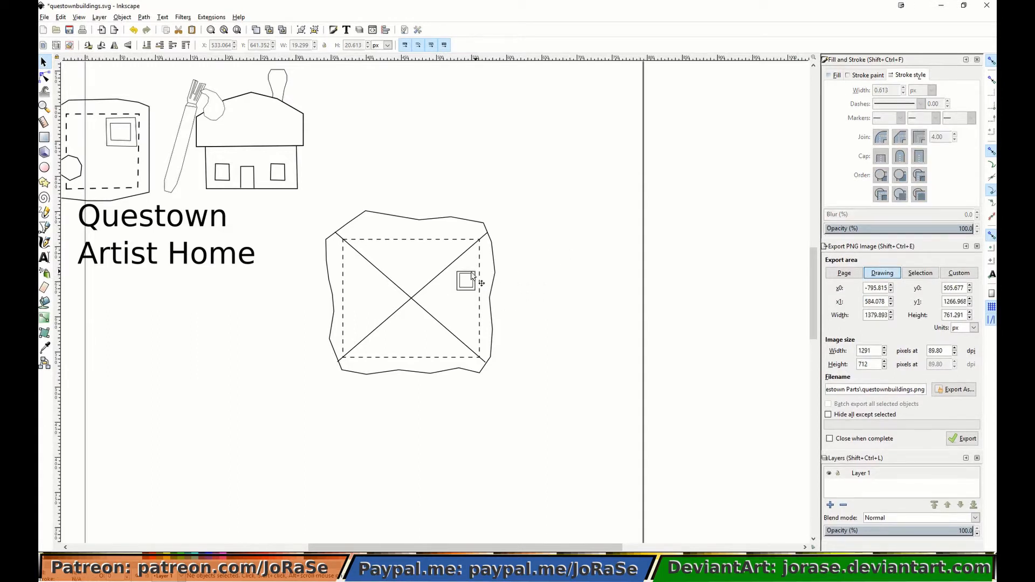
pyautogui.moveTo(466, 268); pyautogui.dragTo(467, 290)
pyautogui.click(539, 264)
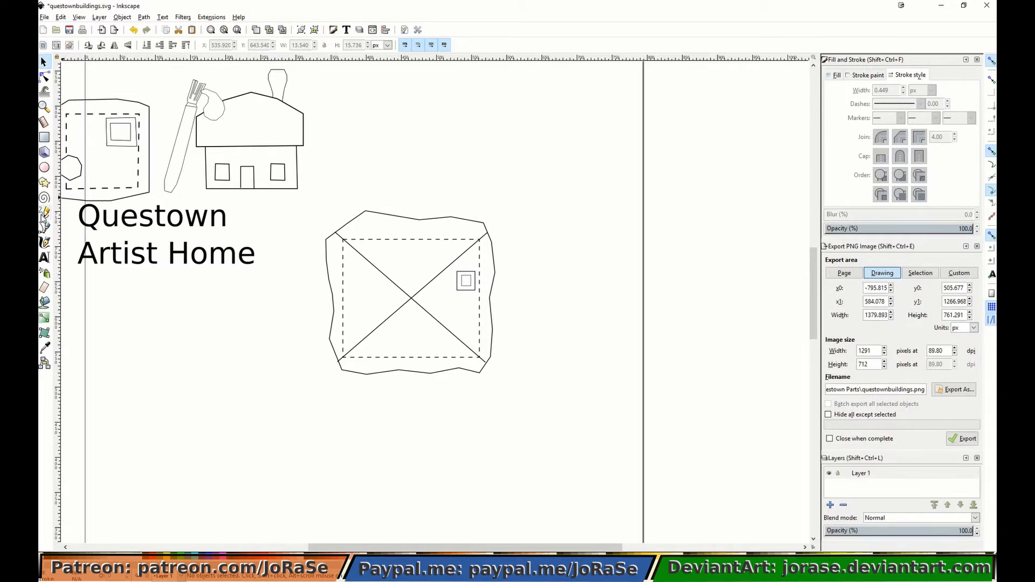
# Draw a wide rectangle to the right of the roof plan for the building's front wall.
pyautogui.click(44, 137)
pyautogui.moveTo(522, 278); pyautogui.dragTo(657, 352)
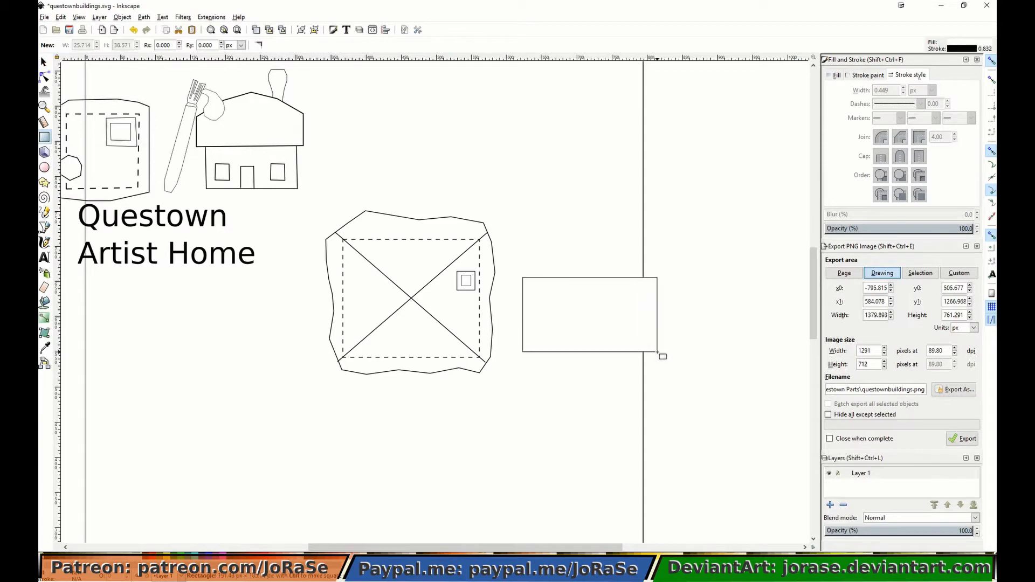
pyautogui.click(44, 61)
# Ungroup the Questown Artist Home drawing twice so its individual shapes can be selected.
pyautogui.click(249, 95)
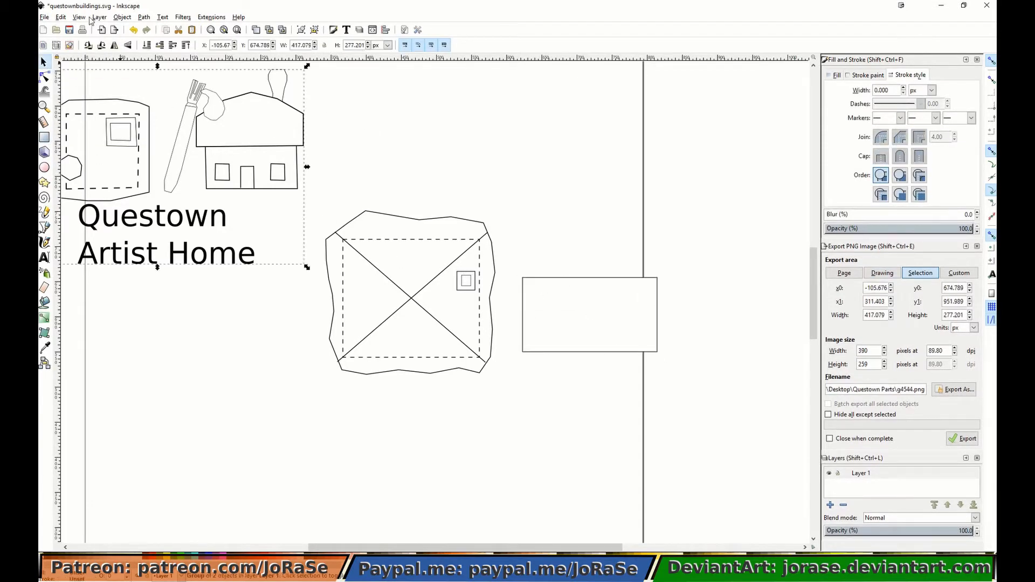
pyautogui.click(123, 16)
pyautogui.click(140, 103)
pyautogui.click(122, 16)
pyautogui.click(140, 103)
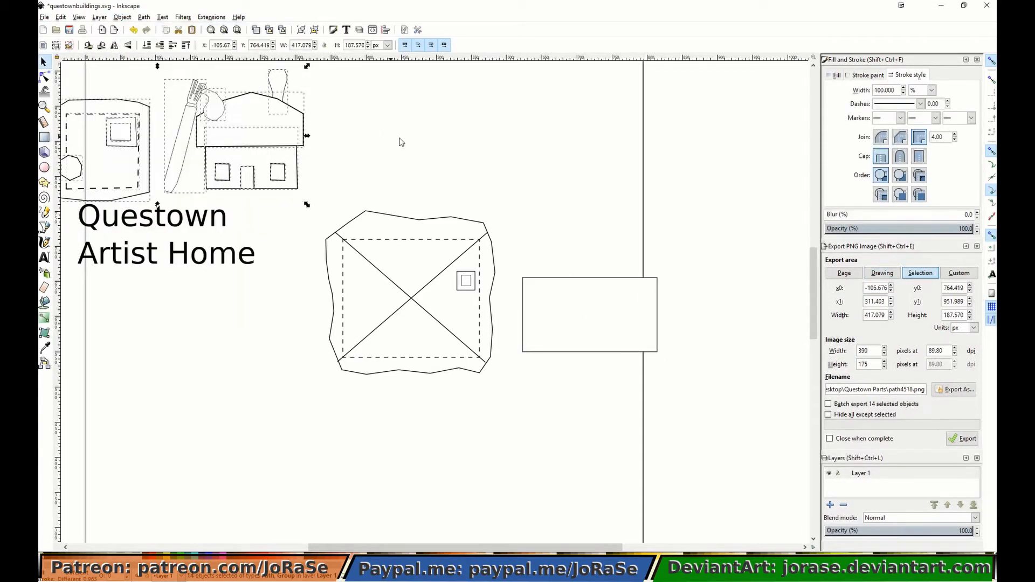
pyautogui.click(400, 138)
# Duplicate the artist home's front-view roof and chimney together and move the copies across above the new wide front wall.
pyautogui.click(278, 91)
pyautogui.keyDown('shift'); pyautogui.click(301, 114); pyautogui.keyUp('shift')
pyautogui.hotkey('ctrl', 'd')
pyautogui.press('Right')
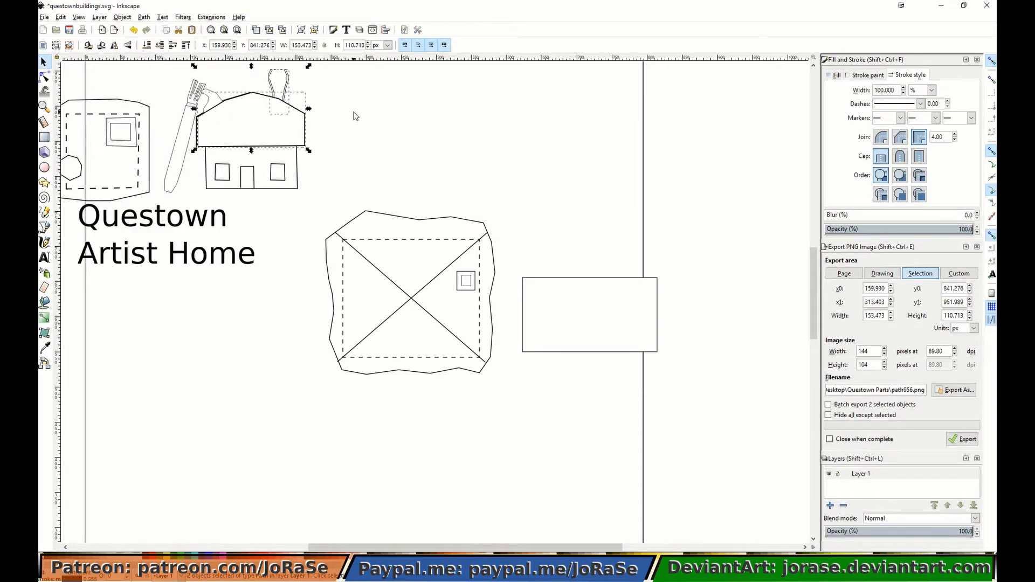
pyautogui.hotkey('shift', 'Right')
pyautogui.hotkey('shift', 'Right')
pyautogui.hotkey('shift', 'Right')
pyautogui.hotkey('shift', 'Right')
pyautogui.hotkey('shift', 'Right')
pyautogui.hotkey('shift', 'Right')
pyautogui.hotkey('shift', 'Right')
pyautogui.hotkey('shift', 'Right')
pyautogui.hotkey('shift', 'Right')
pyautogui.hotkey('shift', 'Right')
pyautogui.hotkey('shift', 'Right')
pyautogui.hotkey('shift', 'Right')
pyautogui.hotkey('shift', 'Right')
pyautogui.hotkey('shift', 'Right')
pyautogui.hotkey('shift', 'Right')
pyautogui.hotkey('shift', 'Right')
pyautogui.hotkey('shift', 'Right')
pyautogui.hotkey('shift', 'Right')
pyautogui.hotkey('shift', 'Right')
pyautogui.hotkey('shift', 'Right')
# Lower the copied roof and chimney onto the front wall's upper edge and stretch them to about 201 px wide, slightly overhanging both sides.
pyautogui.press('Down')
pyautogui.press('Down')
pyautogui.press('Down')
pyautogui.press('Down')
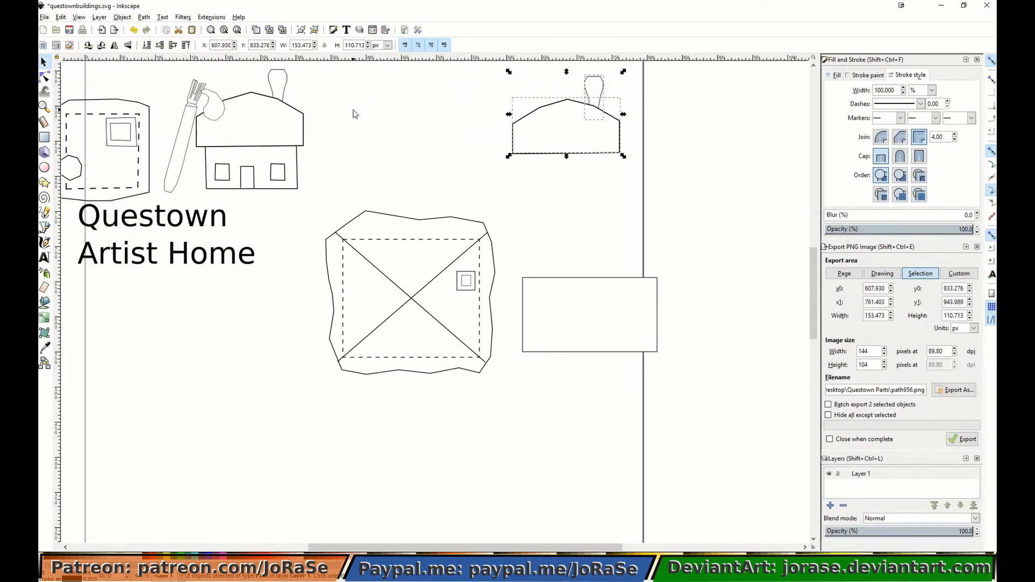
pyautogui.hotkey('shift', 'Down')
pyautogui.hotkey('shift', 'Down')
pyautogui.hotkey('shift', 'Down')
pyautogui.hotkey('shift', 'Down')
pyautogui.hotkey('shift', 'Down')
pyautogui.hotkey('shift', 'Down')
pyautogui.hotkey('shift', 'Down')
pyautogui.hotkey('shift', 'Down')
pyautogui.hotkey('shift', 'Down')
pyautogui.press('Down')
pyautogui.press('Down')
pyautogui.press('Down')
pyautogui.press('Down')
pyautogui.press('Down')
pyautogui.hotkey('shift', 'Right')
pyautogui.press('Right')
pyautogui.press('Right')
pyautogui.press('Right')
pyautogui.press('Right')
pyautogui.press('Right')
pyautogui.press('Right')
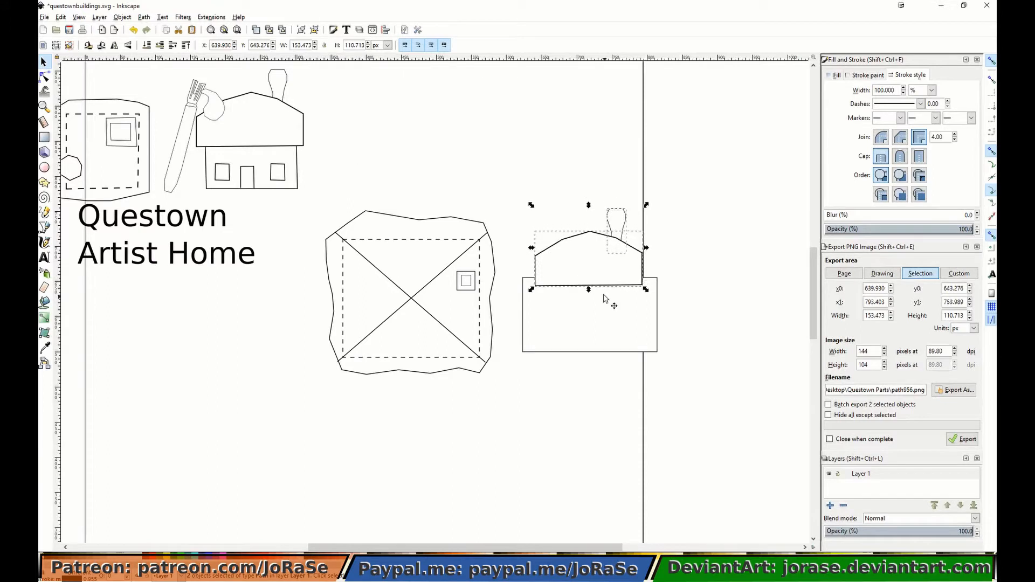
pyautogui.moveTo(531, 248); pyautogui.dragTo(516, 248)
pyautogui.moveTo(647, 248); pyautogui.dragTo(664, 249)
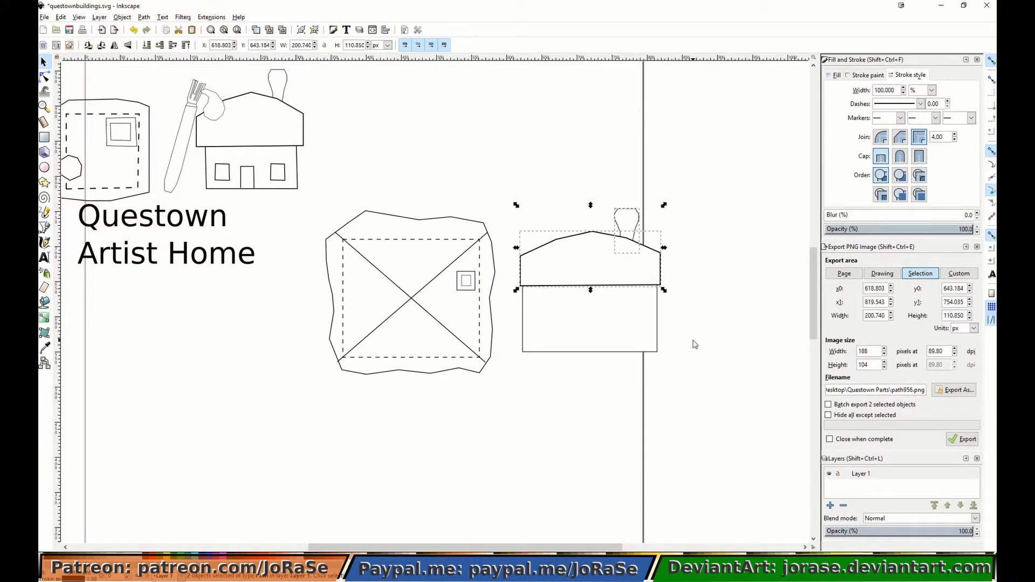
# Insert extra nodes between the copied roof's nodes and lower the original upper nodes to give the roofline an uneven, wavy edge.
pyautogui.doubleClick(574, 239)
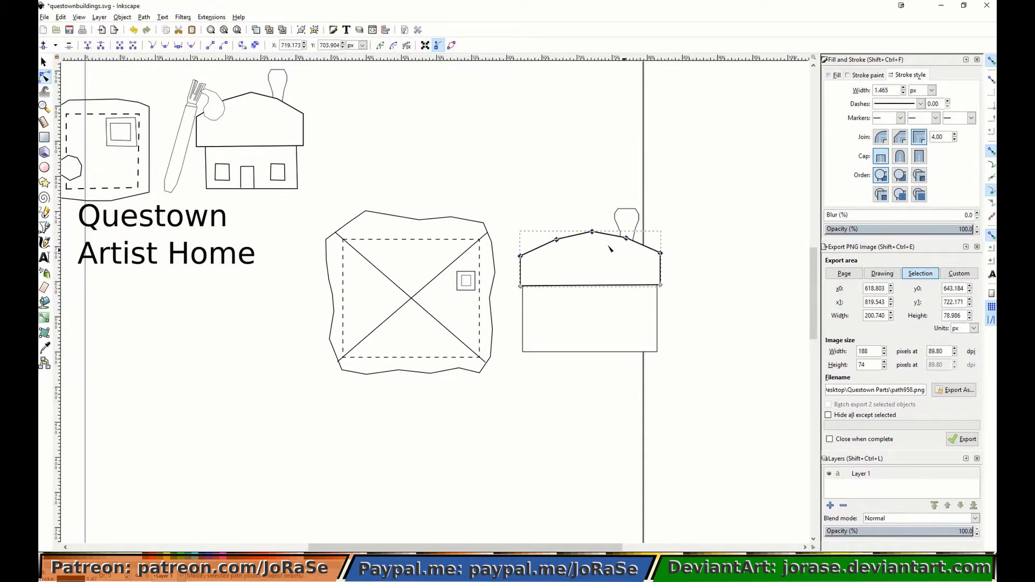
pyautogui.click(44, 45)
pyautogui.press('Down')
pyautogui.press('Down')
pyautogui.press('Down')
pyautogui.press('Down')
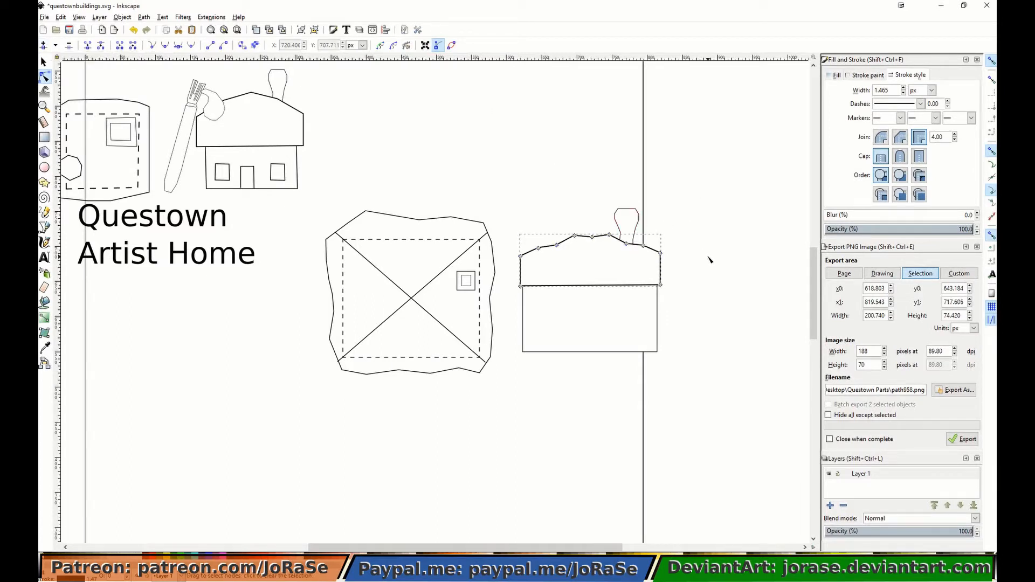
pyautogui.press('s')
# Move the front wall rectangle up about 14 px so more of it tucks beneath the roof.
pyautogui.click(541, 352)
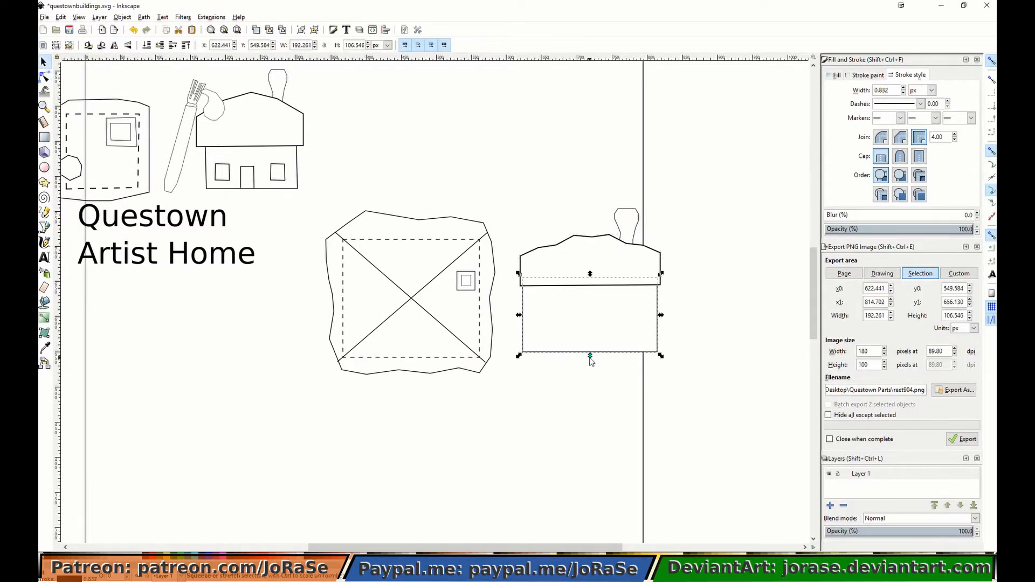
pyautogui.press('Up')
pyautogui.press('Up')
pyautogui.press('Up')
pyautogui.click(580, 379)
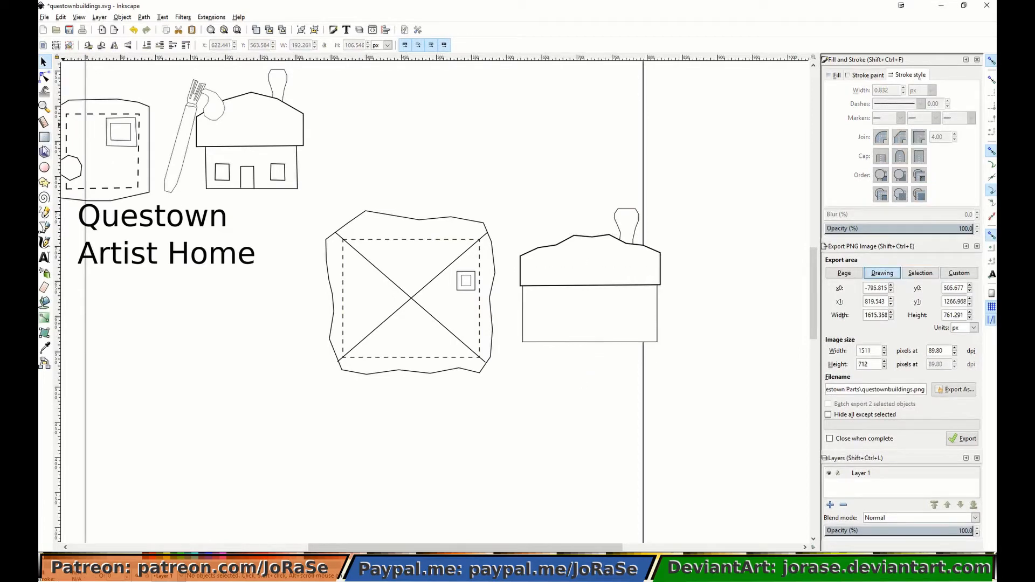
# Draw a door rectangle at the front wall's base and a window rectangle on each side, the right one about 34 by 44 px.
pyautogui.press('r')
pyautogui.moveTo(576, 313); pyautogui.dragTo(603, 342)
pyautogui.moveTo(533, 301); pyautogui.dragTo(552, 329)
pyautogui.moveTo(620, 298); pyautogui.dragTo(644, 329)
pyautogui.press('s')
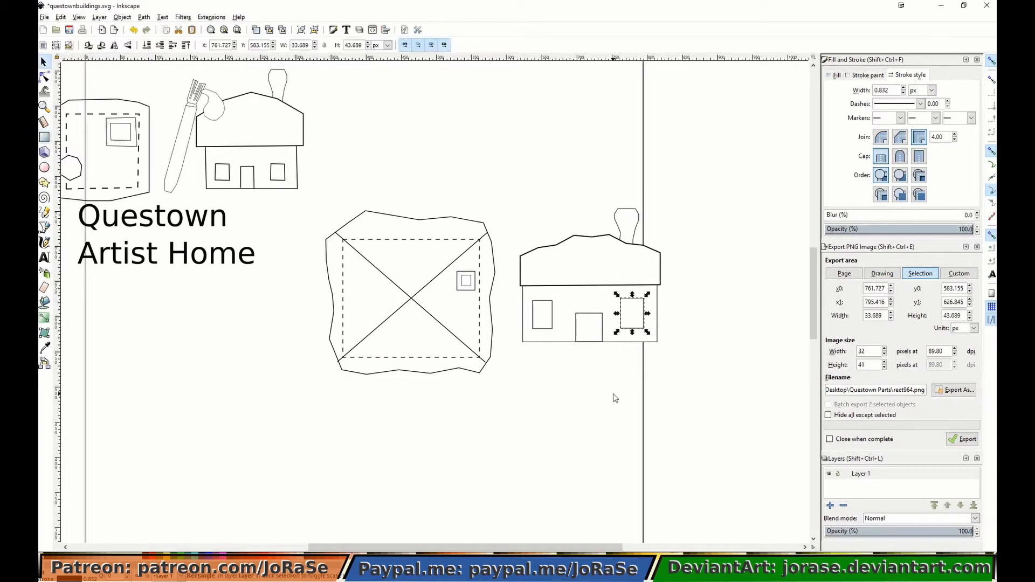
pyautogui.click(615, 397)
# Change the "Questown Artist Home" label to "Questown General Store" and move it beneath the new building's front view.
pyautogui.click(220, 220)
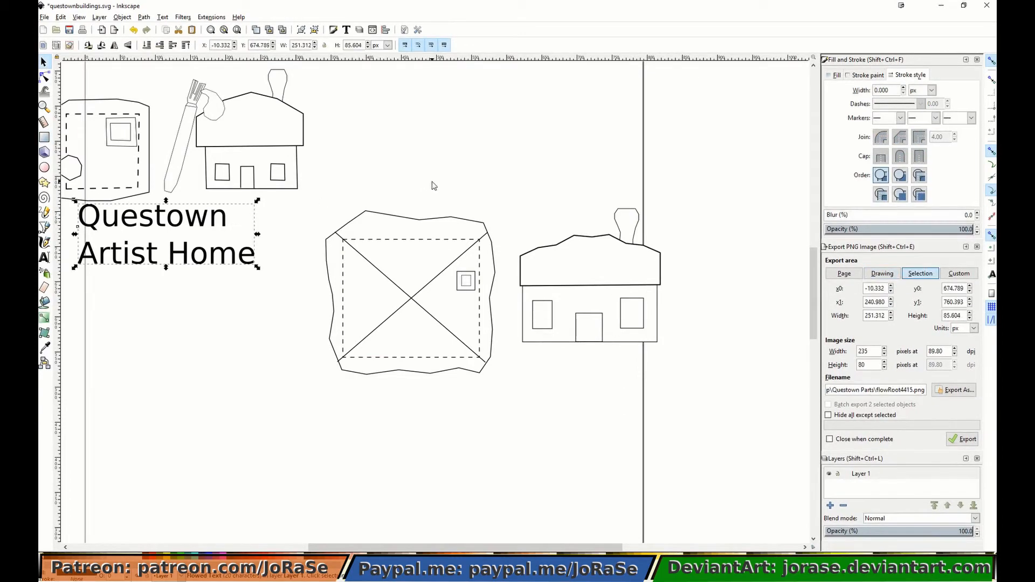
pyautogui.doubleClick(180, 240)
pyautogui.hotkey('shift', 'Left')
pyautogui.hotkey('shift', 'Left')
pyautogui.hotkey('shift', 'Left')
pyautogui.hotkey('shift', 'Left')
pyautogui.hotkey('shift', 'Left')
pyautogui.hotkey('shift', 'Left')
pyautogui.hotkey('shift', 'Left')
pyautogui.hotkey('shift', 'Left')
pyautogui.hotkey('shift', 'Left')
pyautogui.hotkey('shift', 'Left')
pyautogui.hotkey('shift', 'Left')
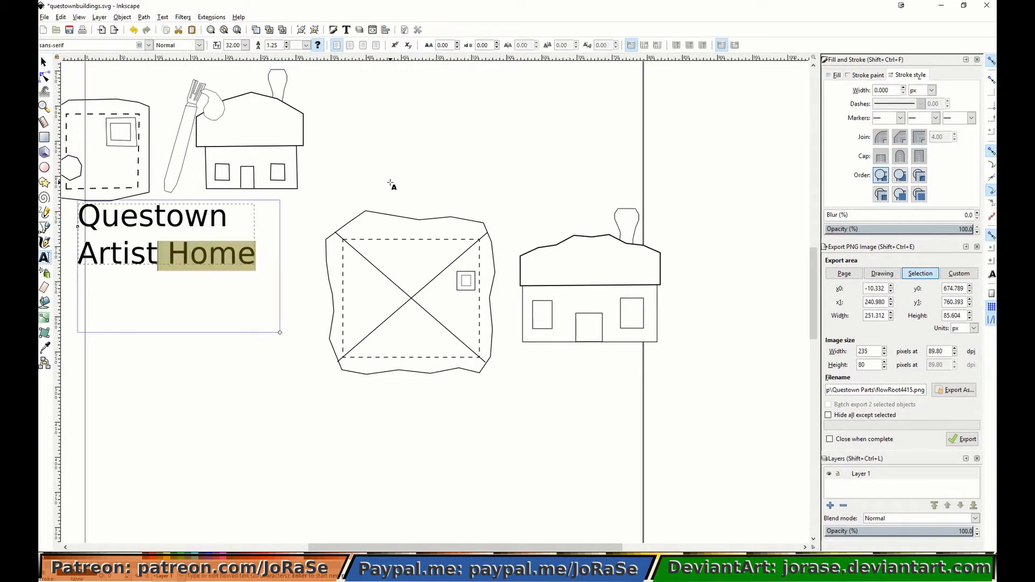
pyautogui.write('General Store')
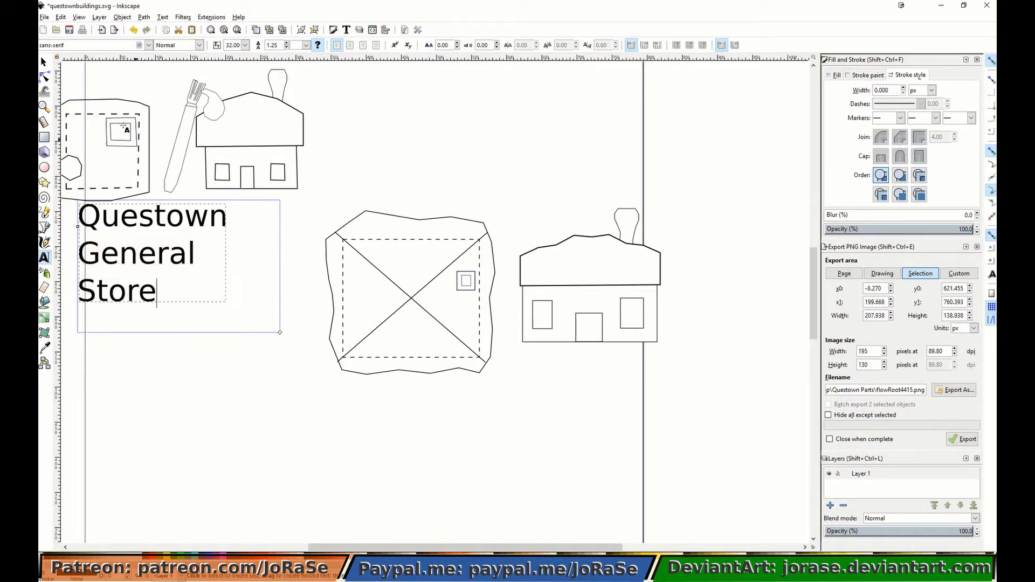
pyautogui.click(44, 62)
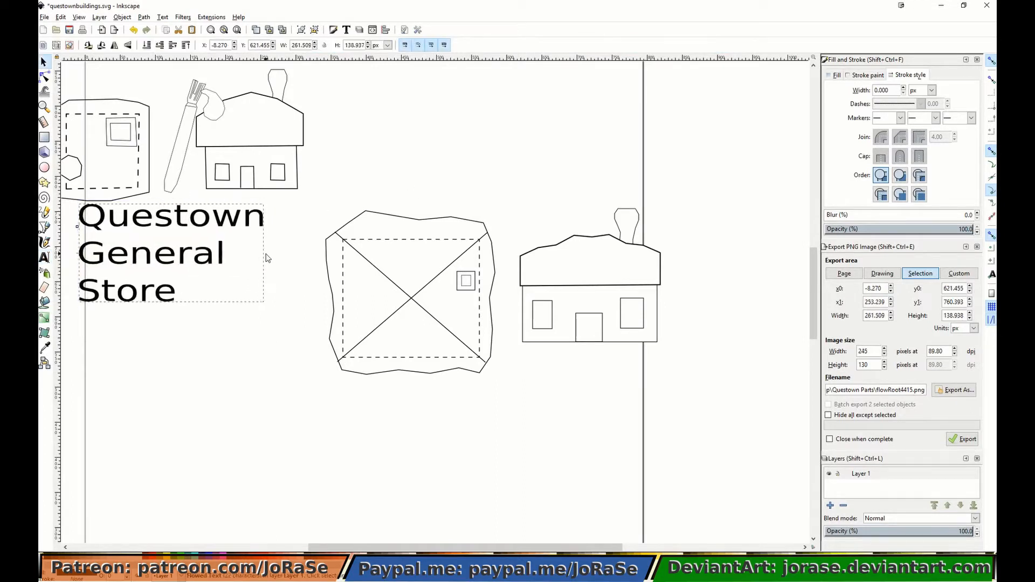
pyautogui.moveTo(190, 258); pyautogui.dragTo(609, 411)
# Group the general store's roof plan, front view and label, and move the group up level with the artist home drawings.
pyautogui.moveTo(283, 203); pyautogui.dragTo(636, 350)
pyautogui.press('n')
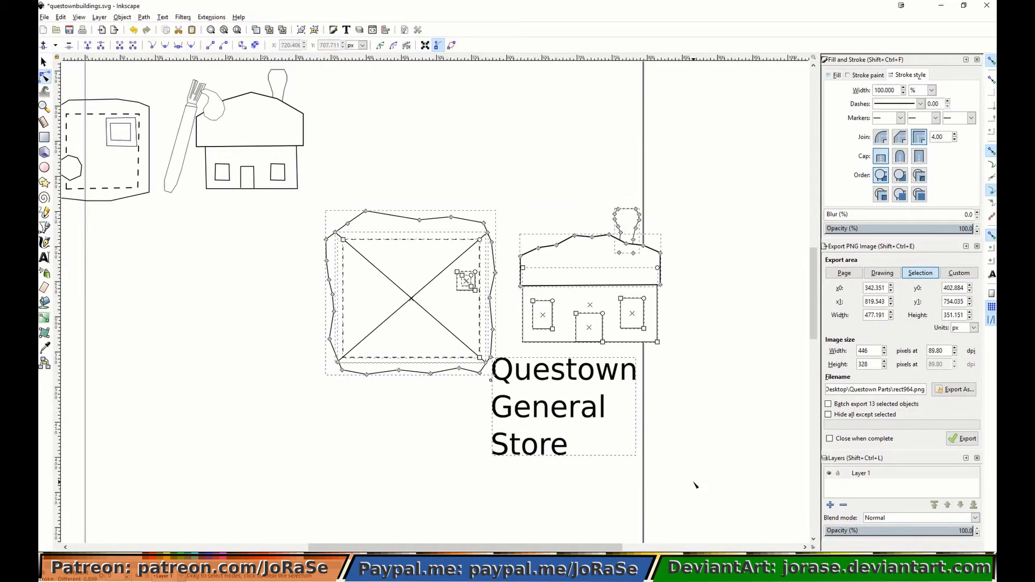
pyautogui.click(470, 120)
pyautogui.press('s')
pyautogui.moveTo(305, 192); pyautogui.dragTo(671, 466)
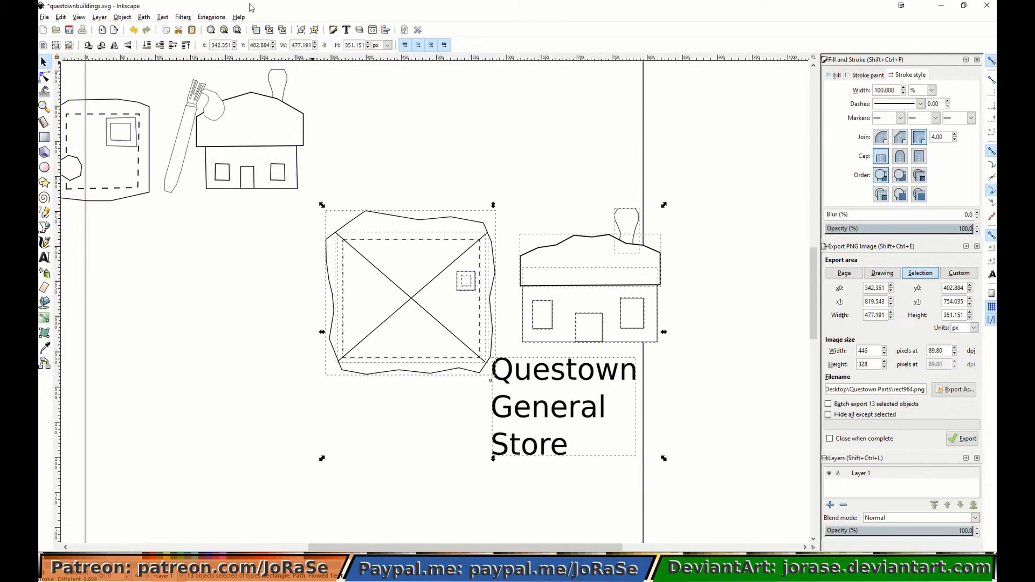
pyautogui.click(123, 17)
pyautogui.click(165, 95)
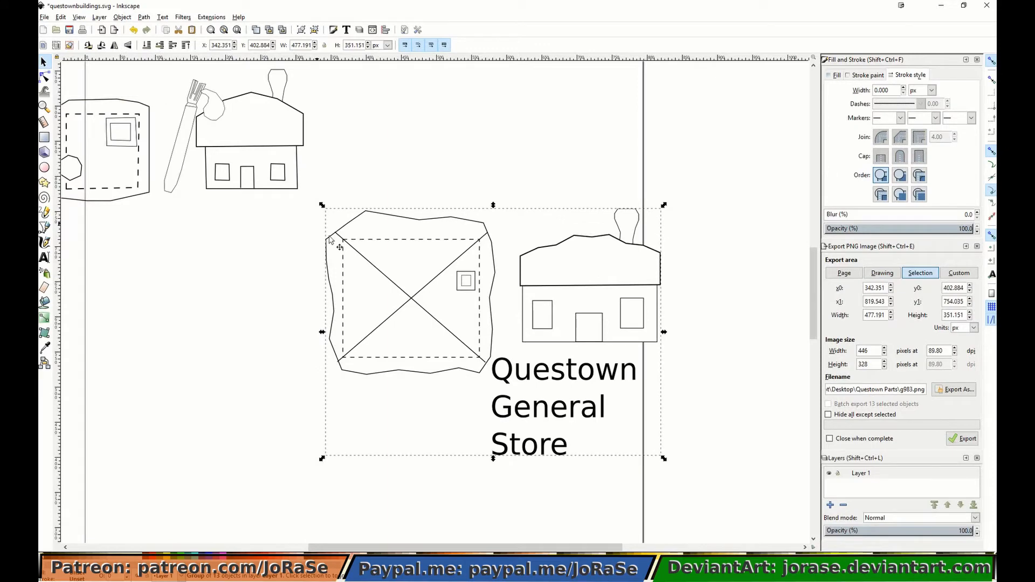
pyautogui.moveTo(535, 311); pyautogui.dragTo(567, 174)
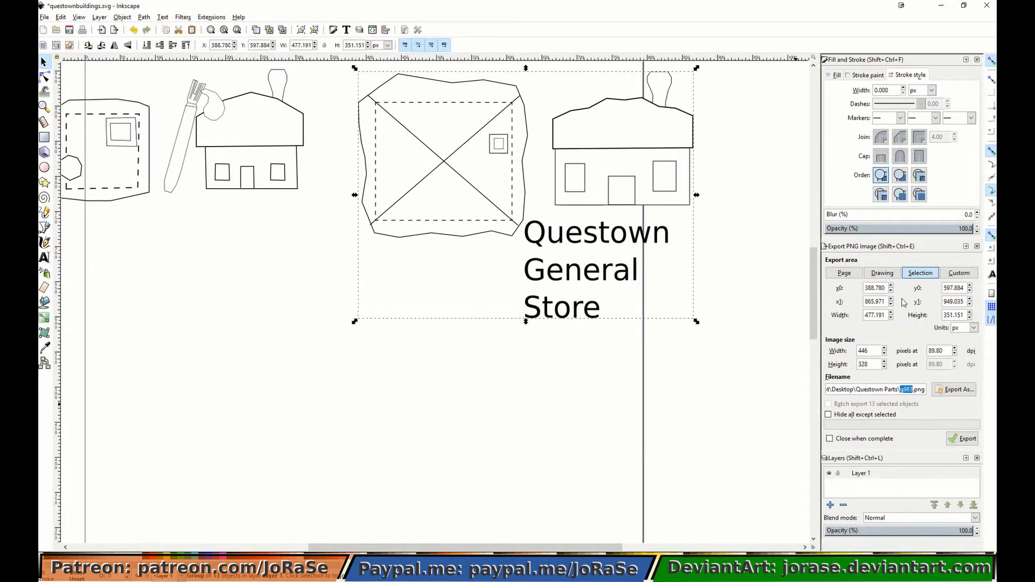
# Export the general store group as GeneralStore.png into the Questown Parts folder, and deselect it.
pyautogui.write('GeneralStore')
pyautogui.click(954, 389)
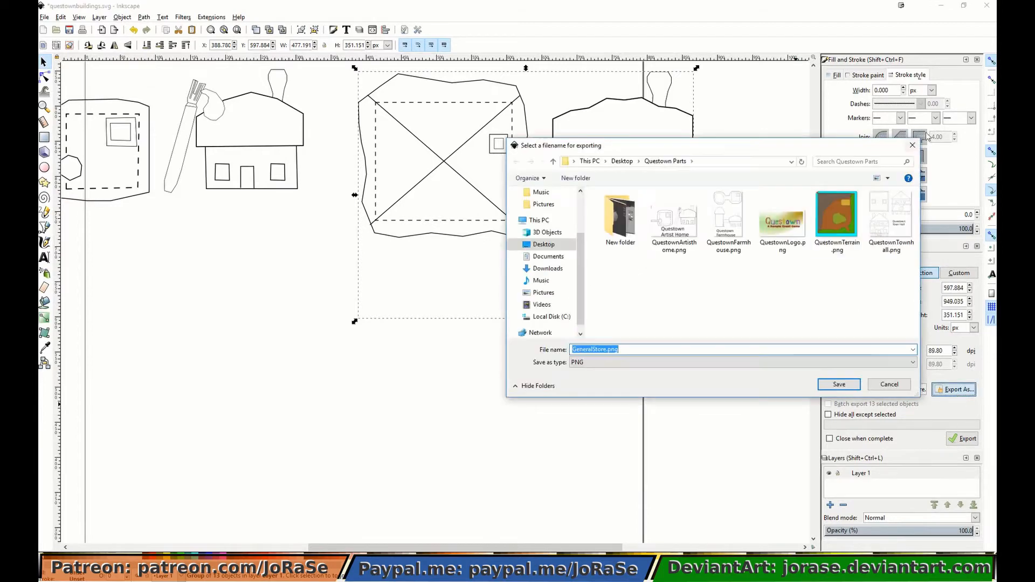
pyautogui.press('Return')
pyautogui.hotkey('alt', 'Tab')
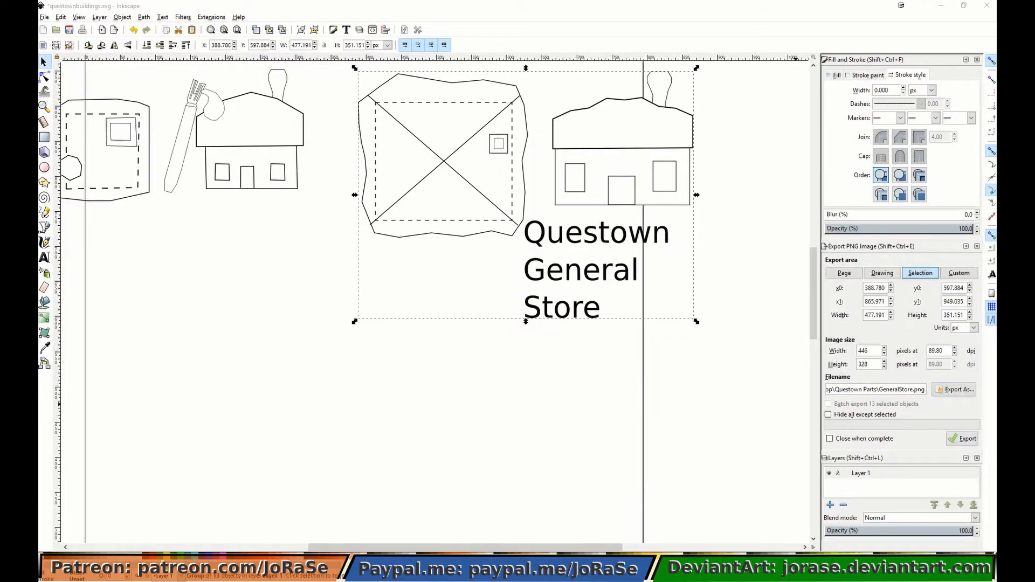
pyautogui.click(693, 348)
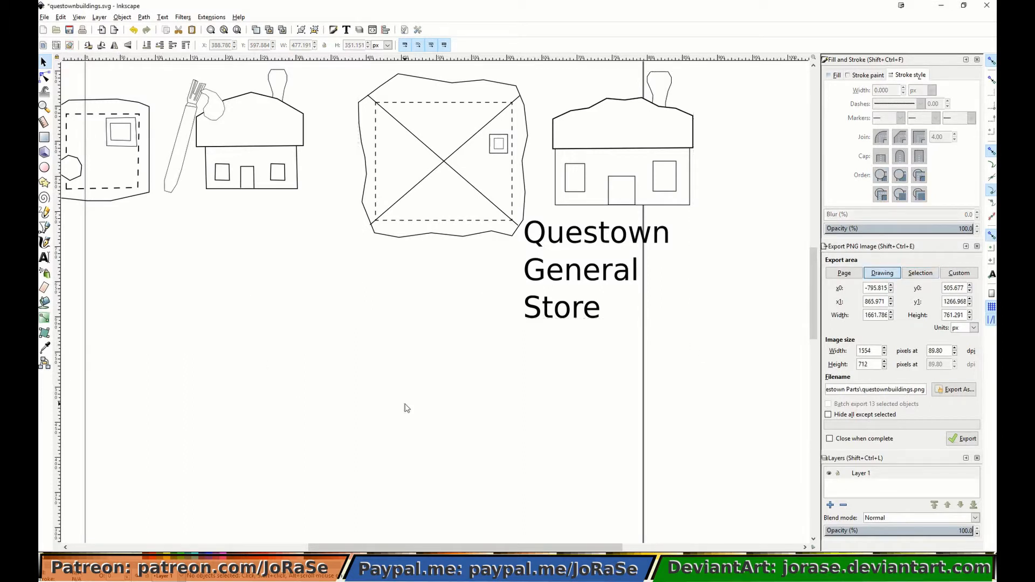
pyautogui.click(44, 212)
pyautogui.moveTo(166, 435)
pyautogui.mouseDown()
pyautogui.moveTo(183, 435)
pyautogui.moveTo(241, 358)
pyautogui.moveTo(244, 433)
pyautogui.mouseUp()
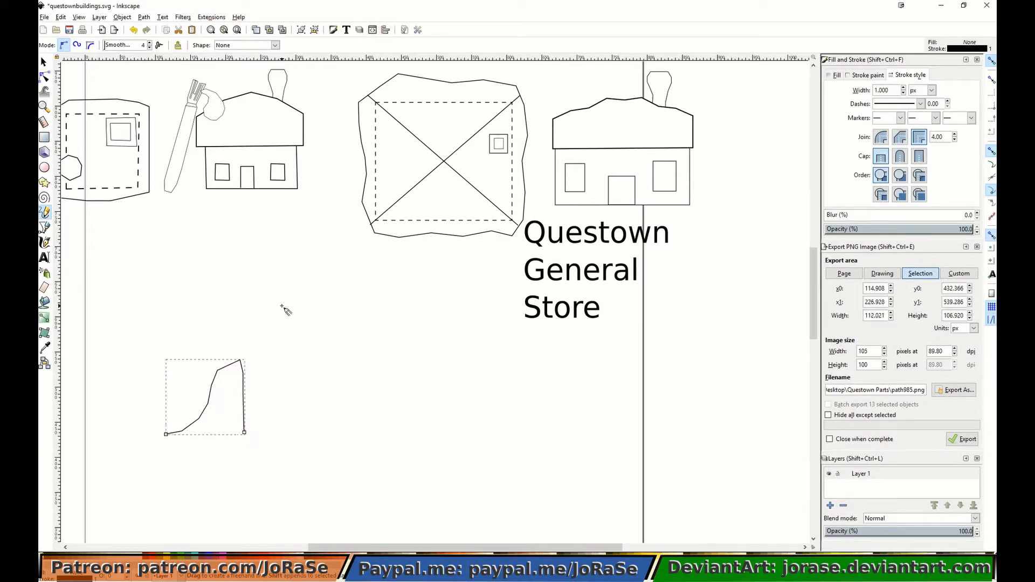
pyautogui.press('Delete')
pyautogui.press('s')
# Delete the long paintbrush shapes and the rounded shapes beside them from both the artist home's roof plan and front view.
pyautogui.click(230, 180)
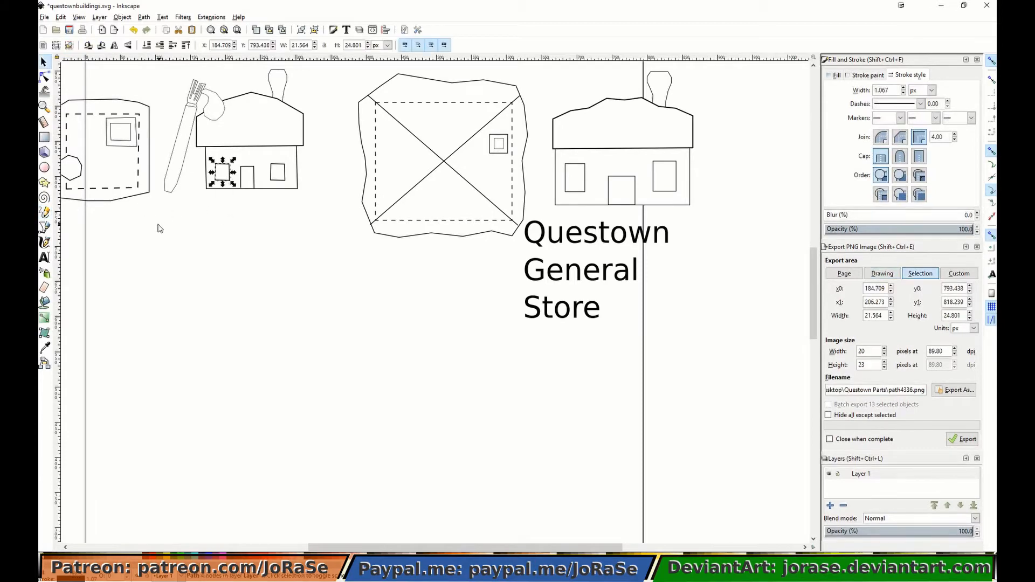
pyautogui.keyDown('shift'); pyautogui.moveTo(148, 220); pyautogui.dragTo(301, 283, button='middle'); pyautogui.keyUp('shift')
pyautogui.press('-')
pyautogui.press('-')
pyautogui.press('-')
pyautogui.press('-')
pyautogui.press('-')
pyautogui.click(274, 231)
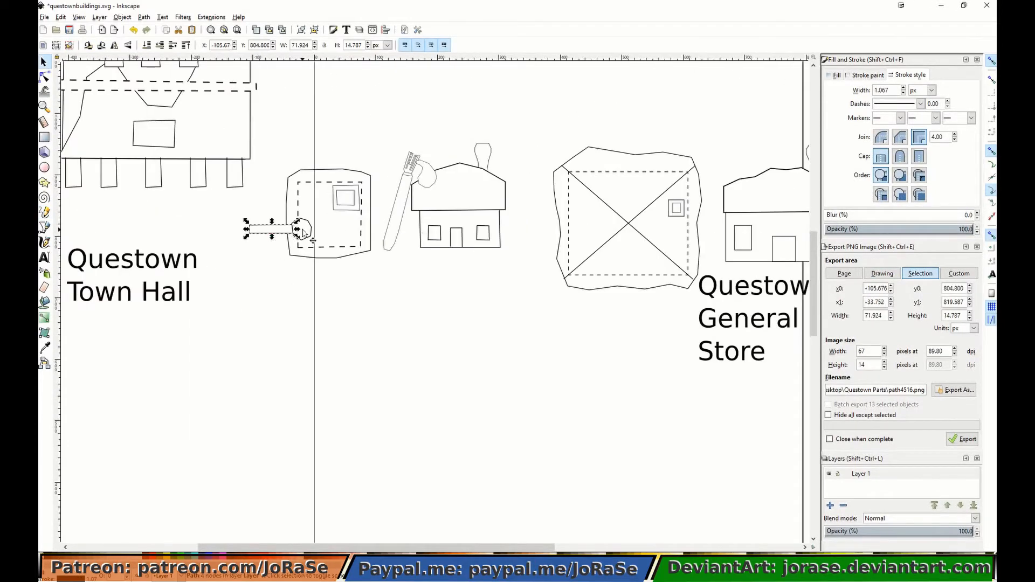
pyautogui.keyDown('shift'); pyautogui.click(303, 233); pyautogui.keyUp('shift')
pyautogui.press('Delete')
pyautogui.click(408, 178)
pyautogui.press('Delete')
pyautogui.click(425, 183)
pyautogui.press('Delete')
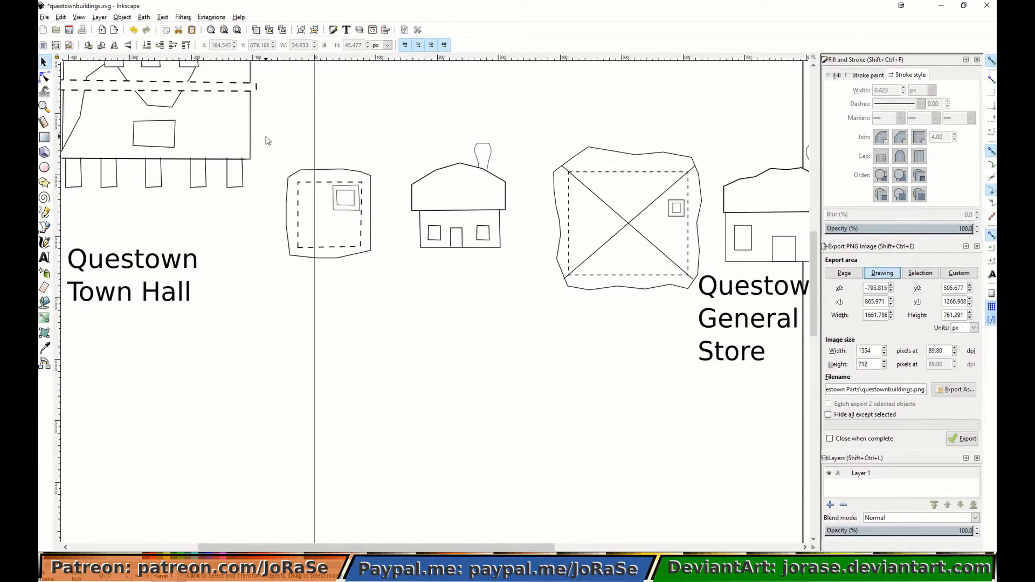
# Duplicate the "Questown Town Hall" label and place the copy beneath the former artist home's roof plan and front view.
pyautogui.click(167, 268)
pyautogui.hotkey('ctrl', 'd')
pyautogui.hotkey('shift', 'Right')
pyautogui.hotkey('shift', 'Right')
pyautogui.hotkey('shift', 'Right')
pyautogui.hotkey('shift', 'Right')
pyautogui.hotkey('shift', 'Right')
pyautogui.hotkey('shift', 'Right')
pyautogui.hotkey('shift', 'Right')
pyautogui.hotkey('shift', 'Right')
pyautogui.hotkey('shift', 'Right')
pyautogui.hotkey('shift', 'Right')
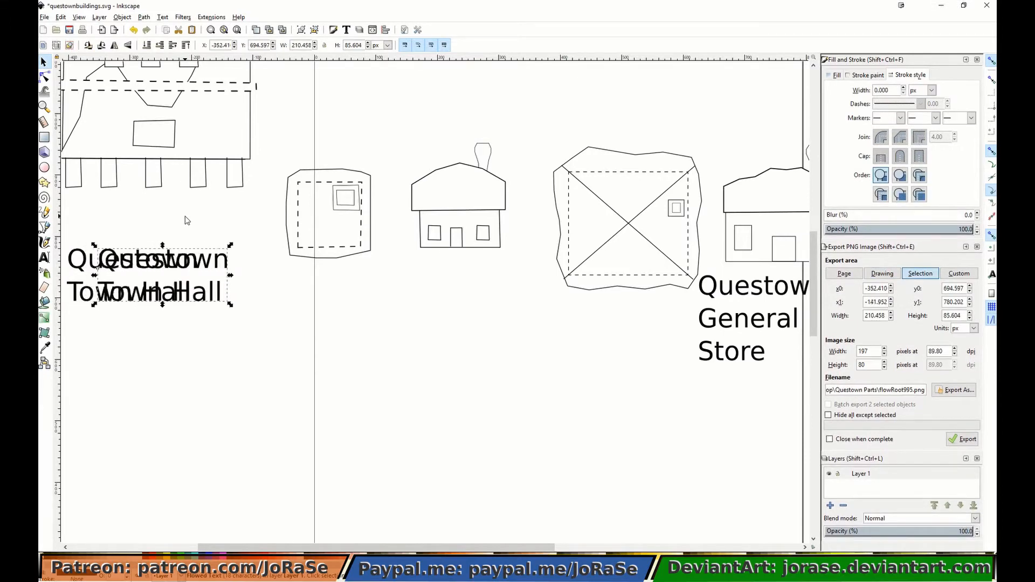
pyautogui.hotkey('shift', 'Right')
pyautogui.hotkey('shift', 'Right')
pyautogui.hotkey('shift', 'Right')
pyautogui.hotkey('shift', 'Right')
pyautogui.hotkey('shift', 'Right')
pyautogui.hotkey('shift', 'Right')
pyautogui.hotkey('shift', 'Right')
pyautogui.hotkey('shift', 'Right')
pyautogui.hotkey('shift', 'Right')
pyautogui.hotkey('shift', 'Right')
pyautogui.hotkey('shift', 'Right')
pyautogui.hotkey('shift', 'Right')
pyautogui.hotkey('shift', 'Down')
pyautogui.press('Down')
pyautogui.press('Down')
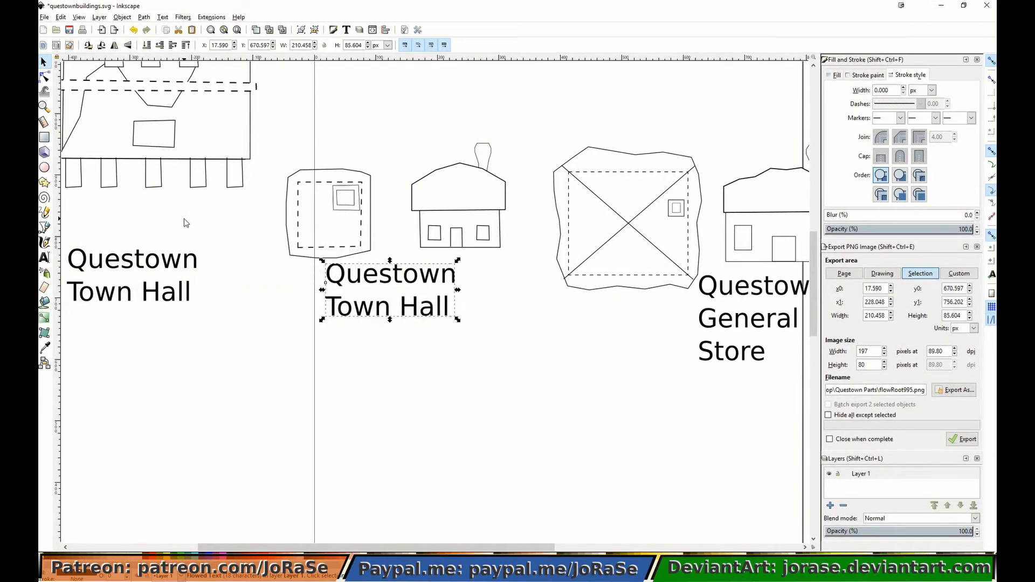
# Shift the chimney squares in the former artist home's roof plan and the chimney in its front view to the left together.
pyautogui.click(351, 204)
pyautogui.keyDown('shift'); pyautogui.click(352, 209); pyautogui.keyUp('shift')
pyautogui.keyDown('shift'); pyautogui.click(485, 147); pyautogui.keyUp('shift')
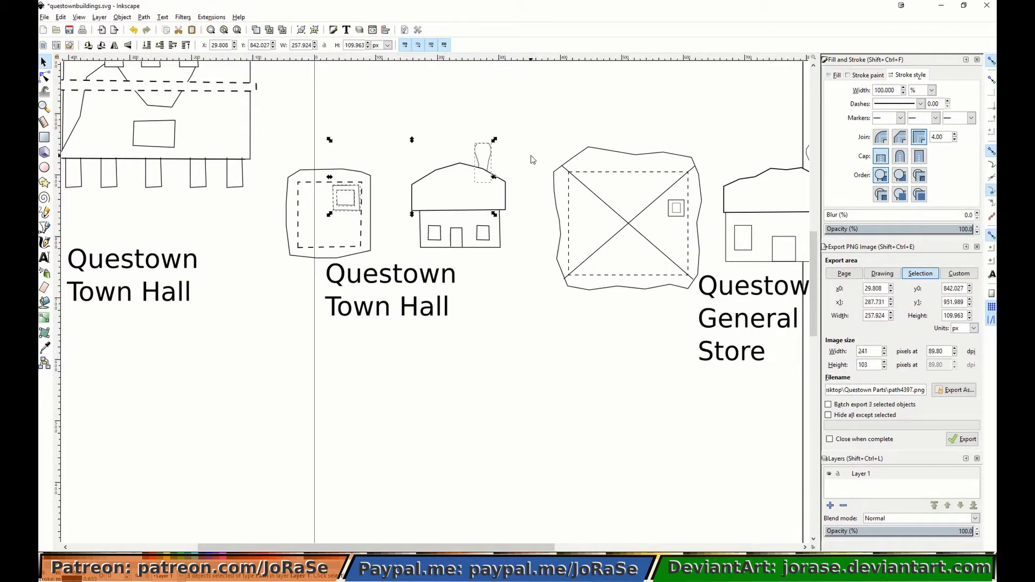
pyautogui.hotkey('shift', 'Left')
pyautogui.hotkey('shift', 'Left')
pyautogui.press('Left')
pyautogui.press('Left')
pyautogui.press('Left')
pyautogui.press('Left')
pyautogui.press('Left')
# Move only the front view's chimney farther left to the left slope of the roof, and deselect it.
pyautogui.click(406, 202)
pyautogui.click(454, 161)
pyautogui.hotkey('shift', 'Left')
pyautogui.press('Left')
pyautogui.press('Left')
pyautogui.press('Left')
pyautogui.press('Left')
pyautogui.press('Left')
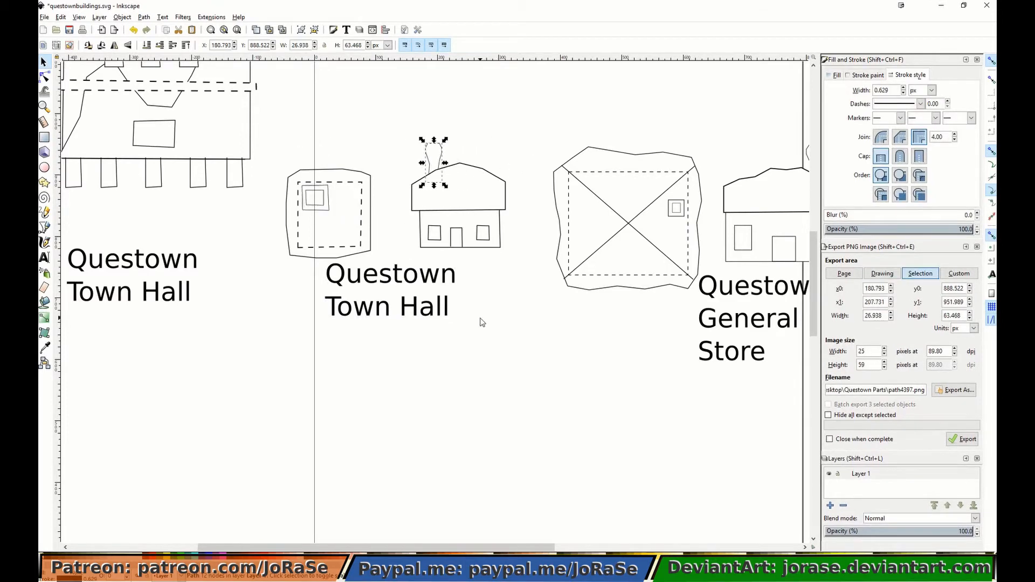
pyautogui.click(479, 318)
# Replace "Town Hall" with "Player House" in the label beneath the former artist home's drawings.
pyautogui.click(342, 286)
pyautogui.click(44, 258)
pyautogui.hotkey('shift', 'Left')
pyautogui.hotkey('shift', 'Left')
pyautogui.hotkey('shift', 'Left')
pyautogui.hotkey('shift', 'Left')
pyautogui.hotkey('shift', 'Left')
pyautogui.hotkey('shift', 'Left')
pyautogui.hotkey('shift', 'Left')
pyautogui.hotkey('shift', 'Left')
pyautogui.hotkey('shift', 'Left')
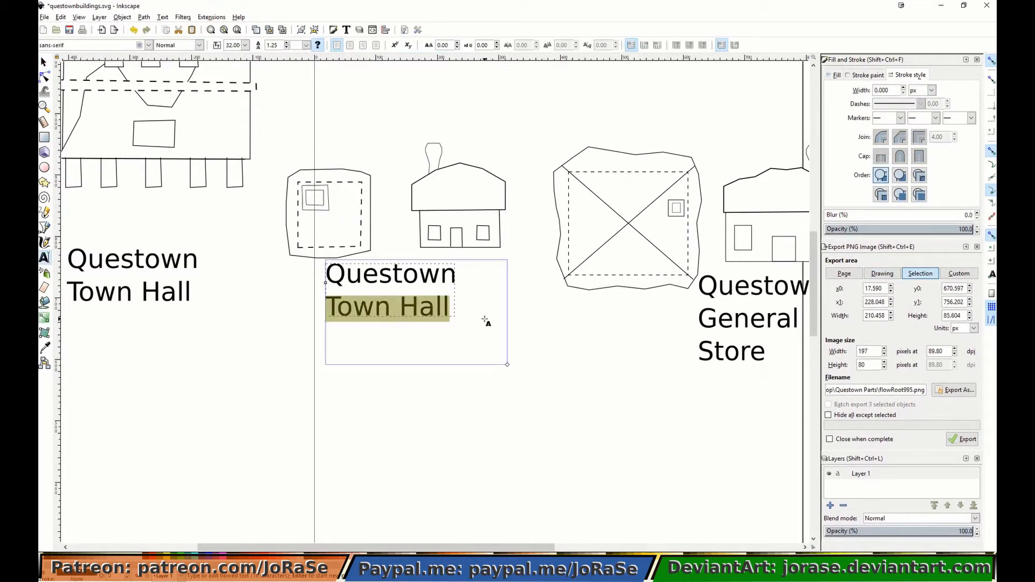
pyautogui.write('Player House')
pyautogui.press('F1')
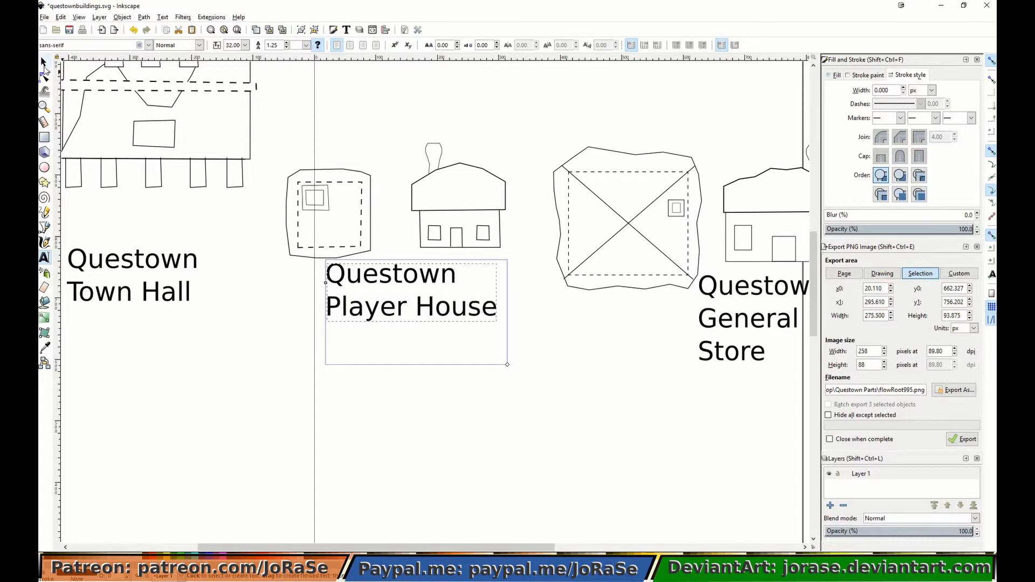
# Group the player house's roof plan, front view and label.
pyautogui.moveTo(433, 331); pyautogui.dragTo(521, 416)
pyautogui.click(126, 17)
pyautogui.click(151, 89)
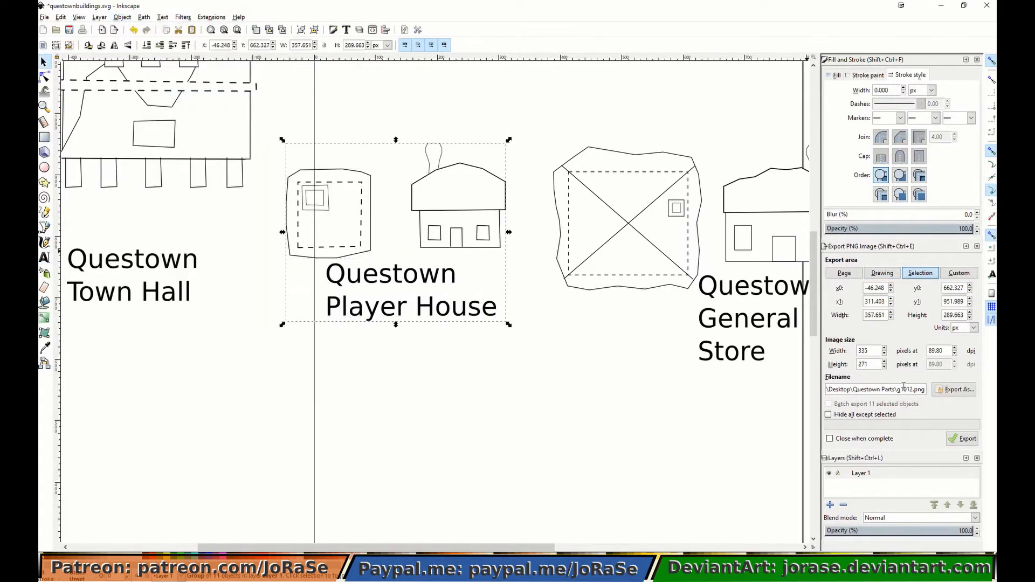
# Export the player house group as PlyrHouse.png into the Questown Parts folder.
pyautogui.press('BackSpace')
pyautogui.press('BackSpace')
pyautogui.press('BackSpace')
pyautogui.press('BackSpace')
pyautogui.press('BackSpace')
pyautogui.write('PlyrHoue')
pyautogui.write('e')
pyautogui.press('Return')
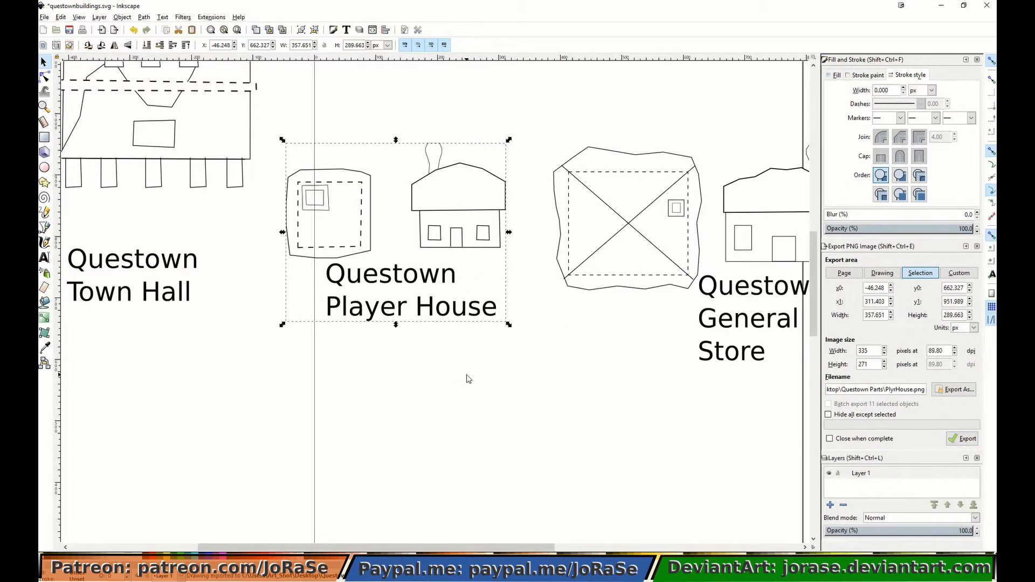
# Draw a wall rectangle about 320 by 210 px in the empty page area below the Questown Player House and General Store drawings.
pyautogui.keyDown('ctrl'); pyautogui.scroll(5, 454, 426); pyautogui.keyUp('ctrl')
pyautogui.keyDown('ctrl'); pyautogui.scroll(-7, 456, 415); pyautogui.keyUp('ctrl')
pyautogui.click(44, 123)
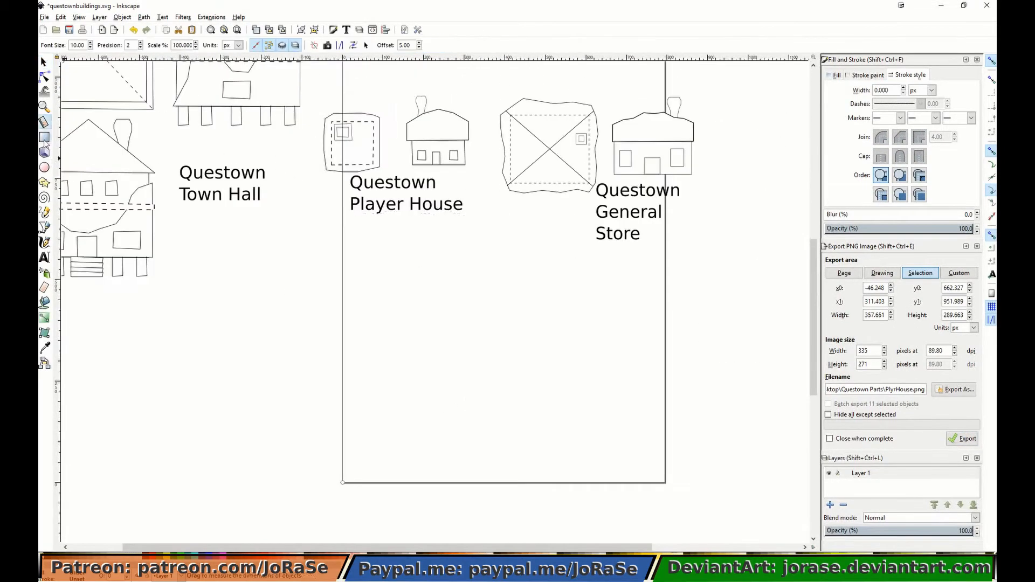
pyautogui.click(44, 138)
pyautogui.moveTo(423, 291); pyautogui.dragTo(552, 376)
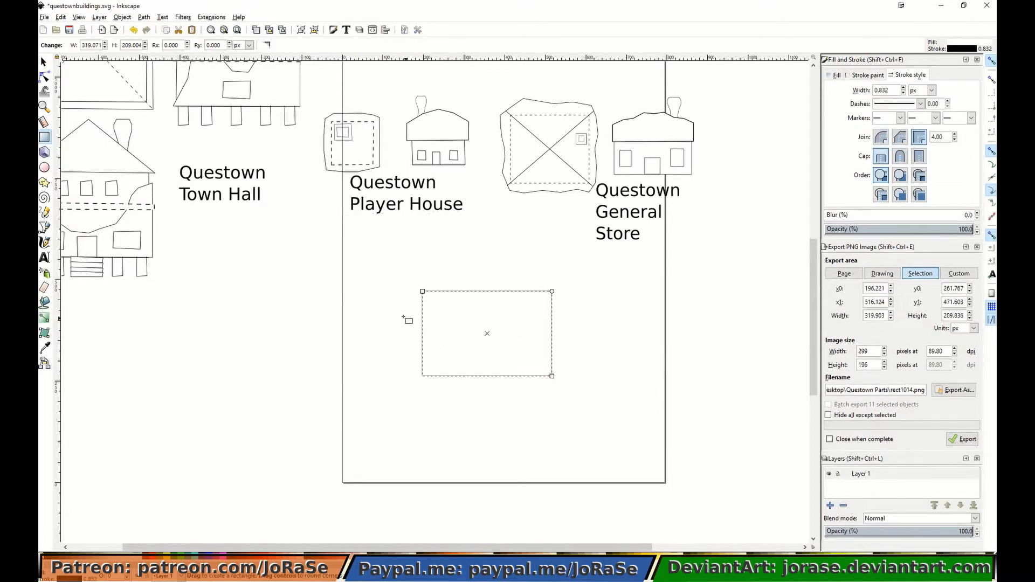
# Draw a closed hip-roof outline, about 433 by 70 px, overlapping the top edge of the wall rectangle and overhanging both sides.
pyautogui.click(46, 212)
pyautogui.click(401, 294)
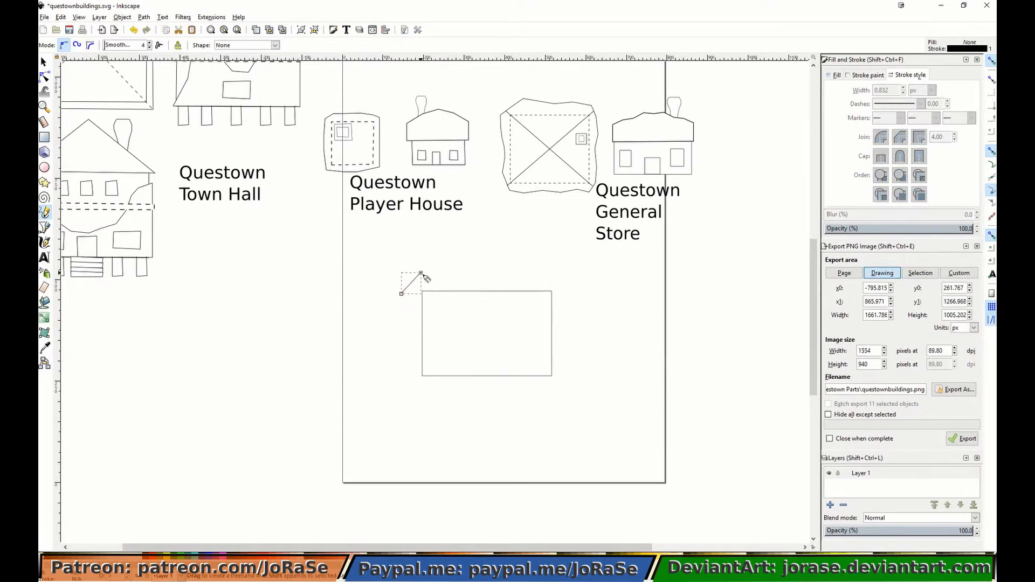
pyautogui.doubleClick(421, 273)
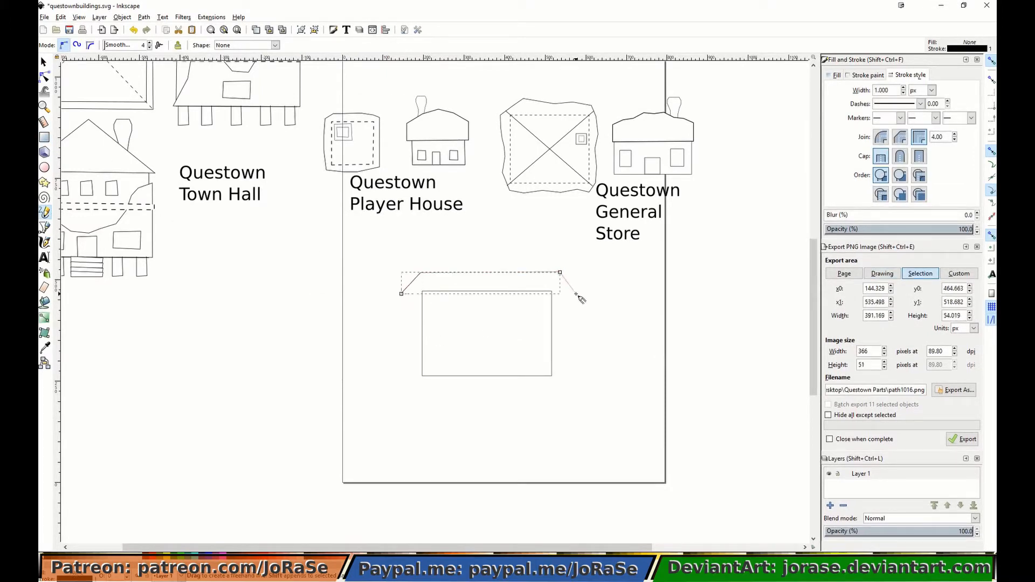
pyautogui.click(401, 294)
pyautogui.click(401, 301)
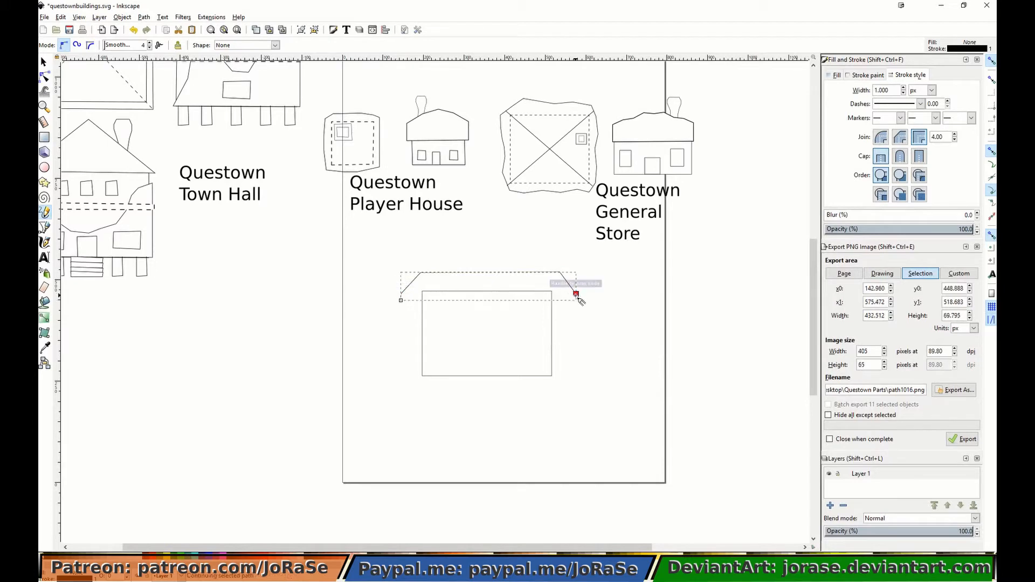
pyautogui.click(576, 294)
pyautogui.doubleClick(576, 300)
pyautogui.click(401, 300)
pyautogui.press('s')
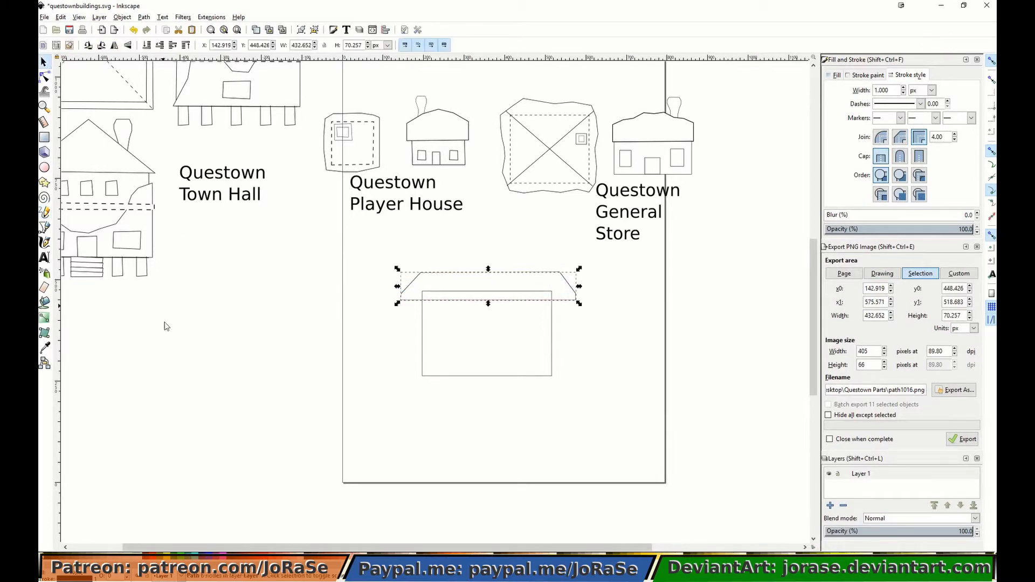
pyautogui.click(581, 431)
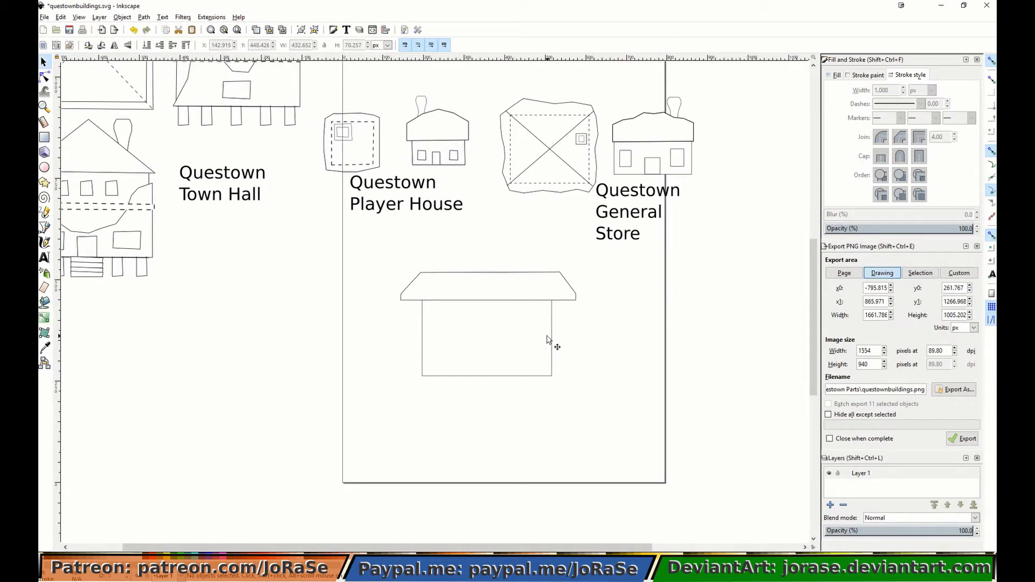
# Draw a stepped border line about 112 px wide in the wall's upper-left corner below the roof, deleting the surplus end node.
pyautogui.press('p')
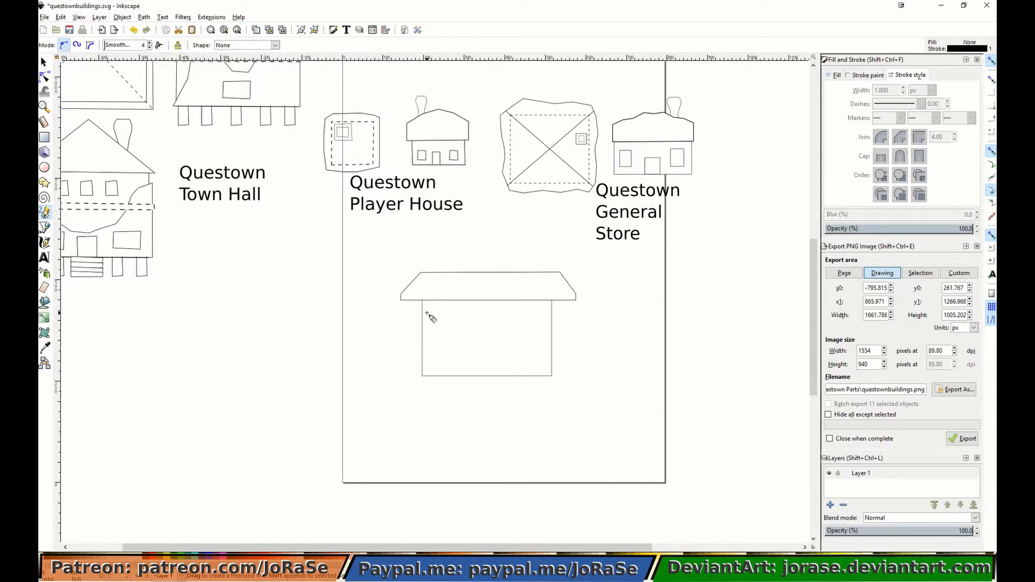
pyautogui.moveTo(427, 312); pyautogui.dragTo(439, 305)
pyautogui.click(472, 305)
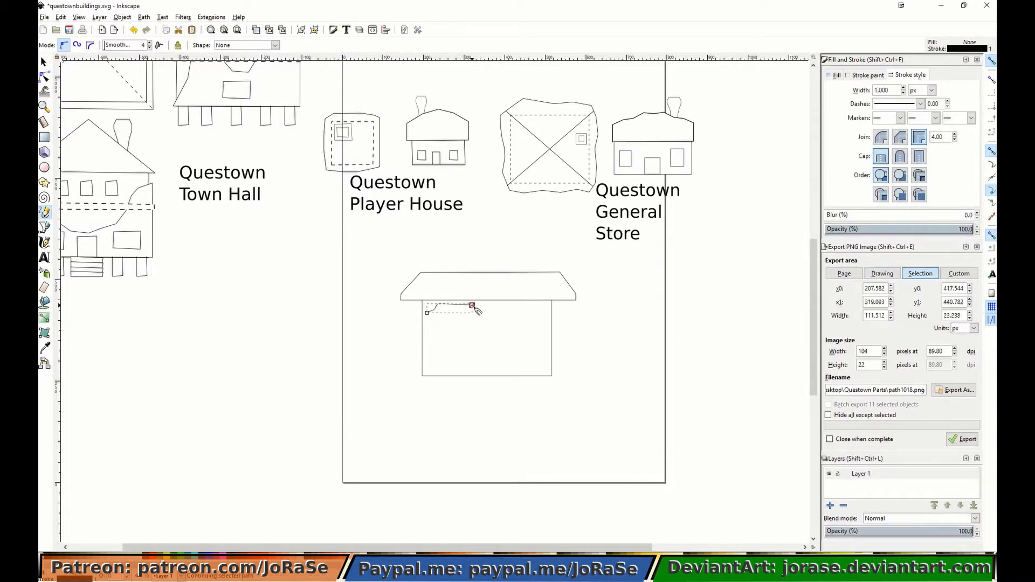
pyautogui.press('+')
pyautogui.press('+')
pyautogui.press('+')
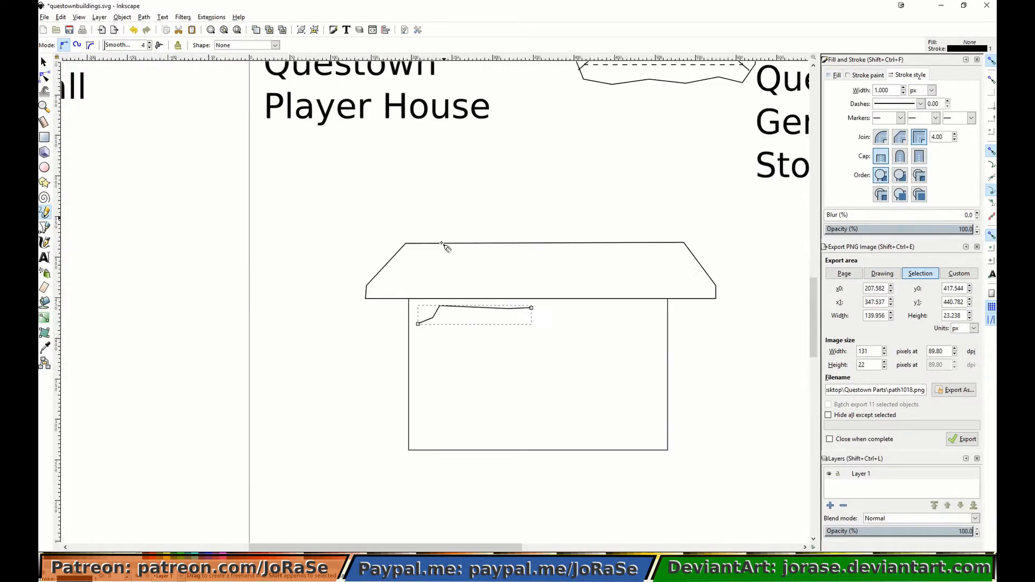
pyautogui.press('n')
pyautogui.press('Delete')
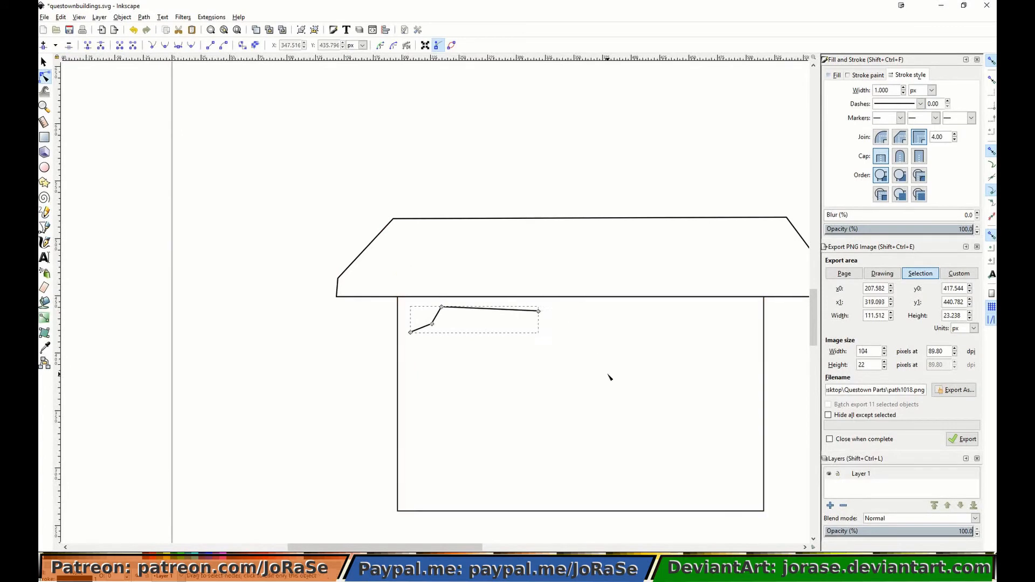
# Duplicate the stepped border line, flip the copy horizontally and move it to the wall's upper-right corner.
pyautogui.press('s')
pyautogui.click(61, 17)
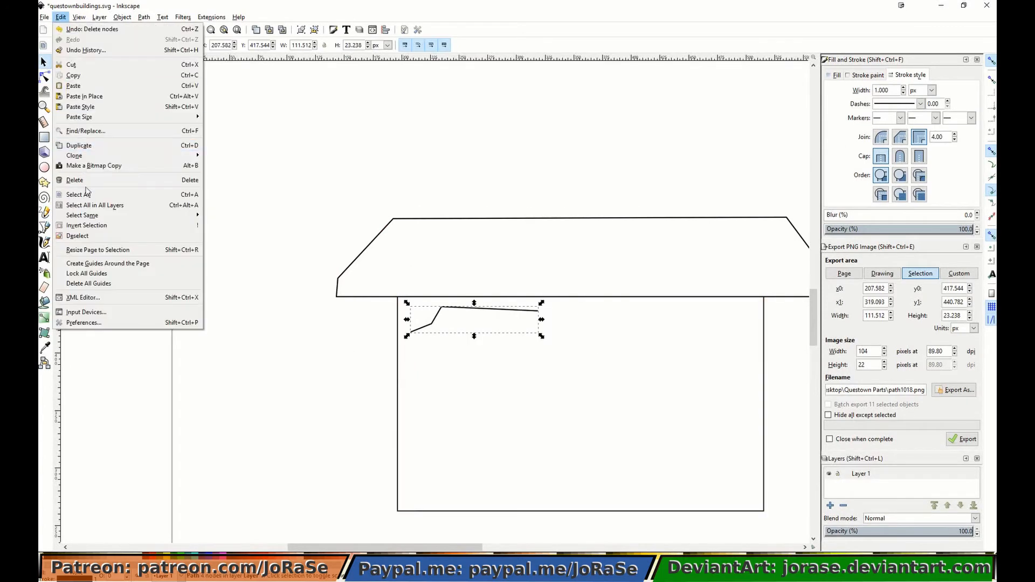
pyautogui.click(91, 151)
pyautogui.click(115, 45)
pyautogui.hotkey('shift', 'Right')
pyautogui.hotkey('shift', 'Right')
pyautogui.hotkey('shift', 'Right')
pyautogui.hotkey('shift', 'Right')
pyautogui.hotkey('shift', 'Right')
pyautogui.hotkey('shift', 'Right')
pyautogui.hotkey('shift', 'Right')
pyautogui.hotkey('shift', 'Right')
pyautogui.hotkey('shift', 'Right')
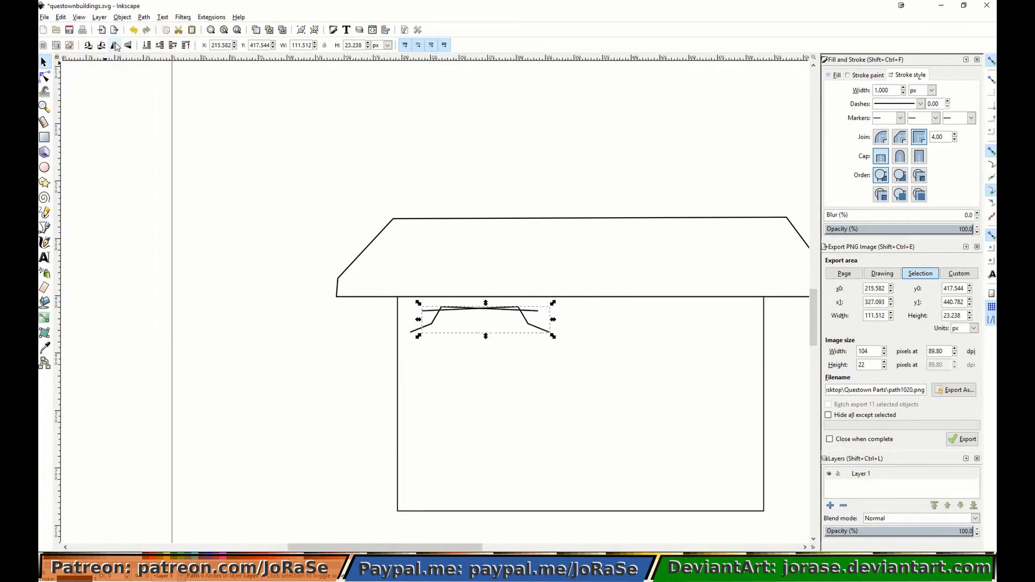
# Group the two mirrored halves of the border line.
pyautogui.click(507, 309)
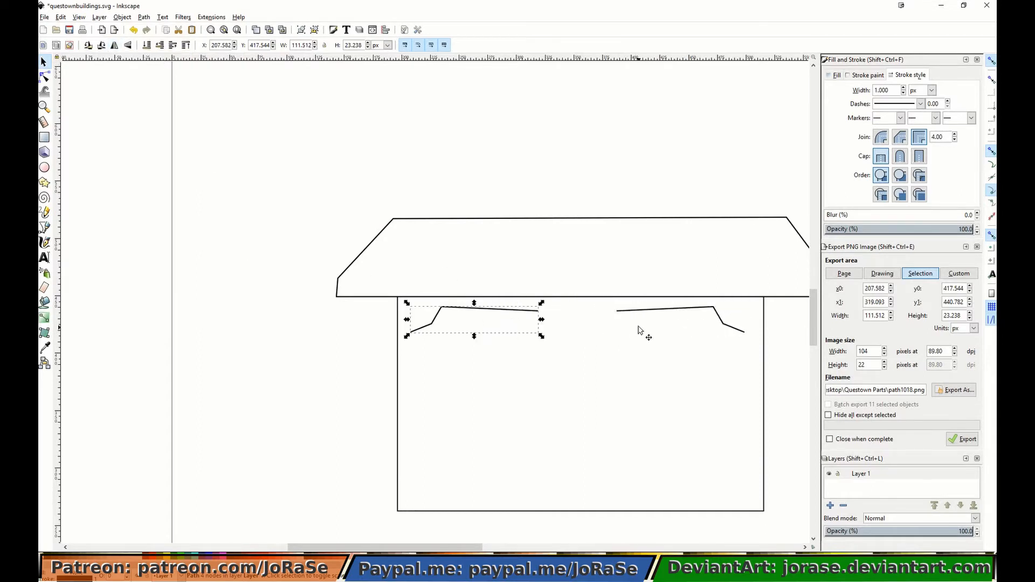
pyautogui.keyDown('shift'); pyautogui.click(642, 310); pyautogui.keyUp('shift')
pyautogui.click(120, 18)
pyautogui.click(132, 90)
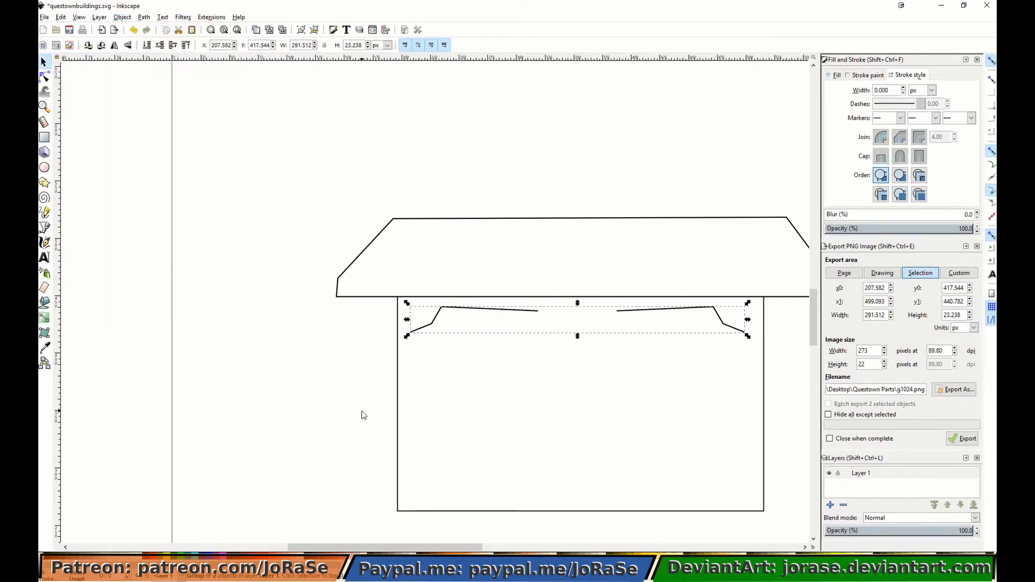
# Extend the left border half across the gap and trace over the mirrored half to form one continuous line about 292 px wide.
pyautogui.click(44, 77)
pyautogui.click(482, 310)
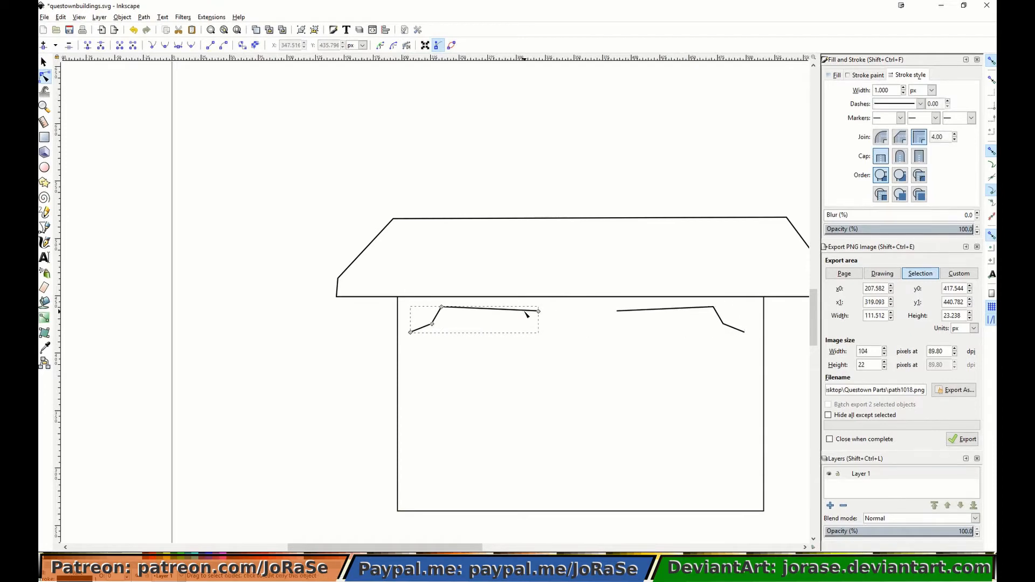
pyautogui.press('p')
pyautogui.click(539, 311)
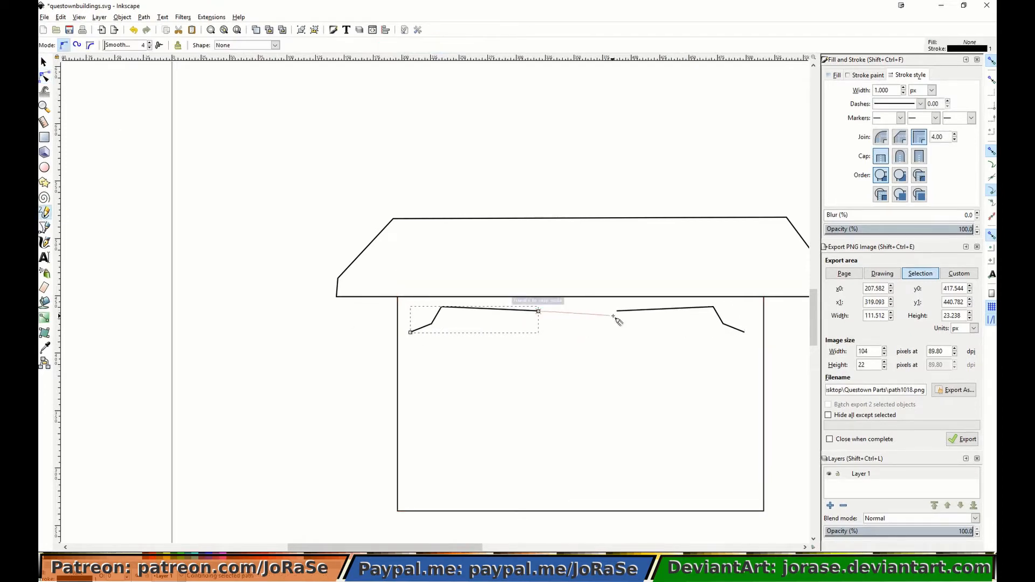
pyautogui.click(617, 311)
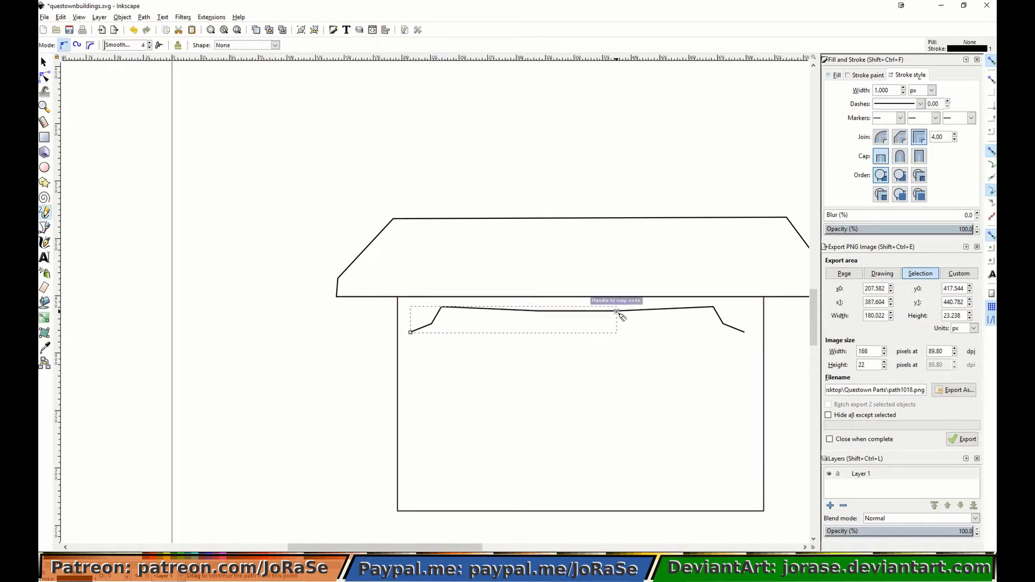
pyautogui.click(713, 306)
pyautogui.click(722, 323)
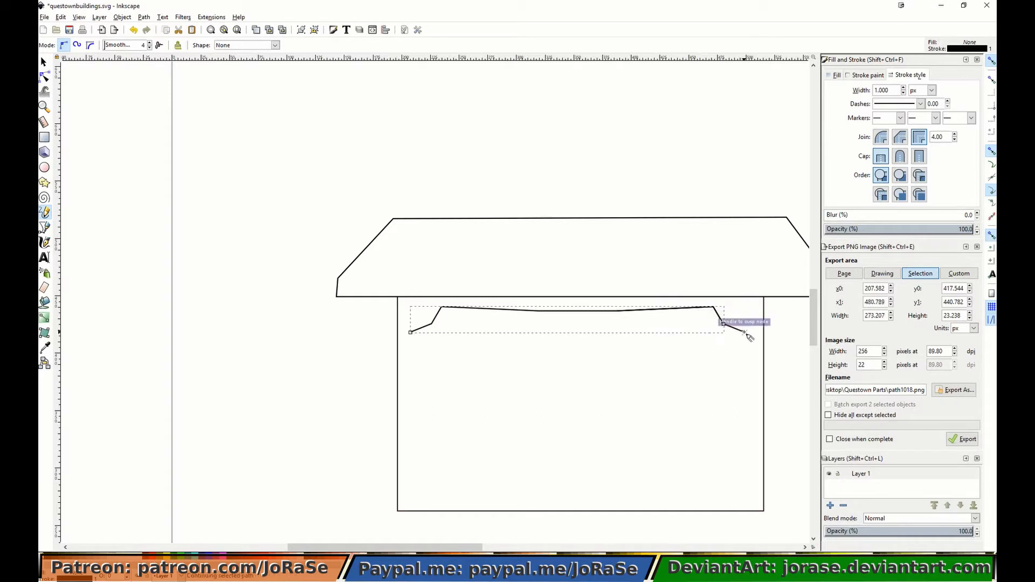
# Move the continuous border line up 54 px onto the roof, clear of the mirrored half.
pyautogui.press('s')
pyautogui.press('Up')
pyautogui.press('Up')
pyautogui.press('Up')
pyautogui.press('Up')
pyautogui.press('Up')
pyautogui.press('Up')
pyautogui.press('Up')
pyautogui.press('Up')
pyautogui.press('Up')
pyautogui.press('Up')
pyautogui.press('Up')
pyautogui.press('Up')
pyautogui.press('Up')
pyautogui.press('Up')
pyautogui.press('Up')
pyautogui.press('Up')
pyautogui.press('Up')
pyautogui.press('Up')
pyautogui.press('Up')
pyautogui.press('Up')
# Ungroup the border pieces and delete the leftover mirrored half on the wall.
pyautogui.click(654, 313)
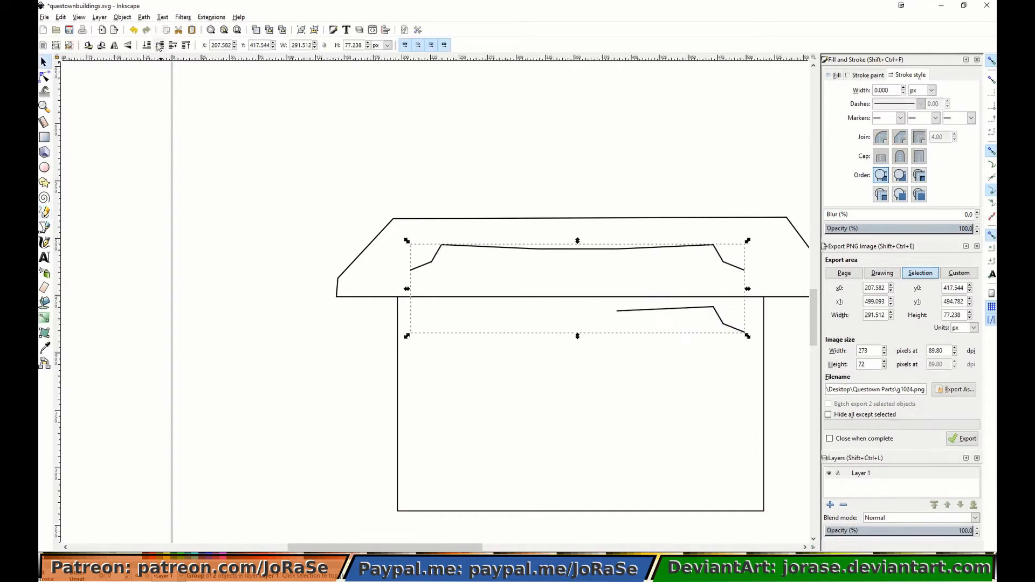
pyautogui.click(122, 17)
pyautogui.click(140, 93)
pyautogui.click(280, 243)
pyautogui.click(685, 314)
pyautogui.click(685, 308)
pyautogui.press('Delete')
# Move the continuous border line down 80 px from the roof onto the upper part of the wall.
pyautogui.click(656, 247)
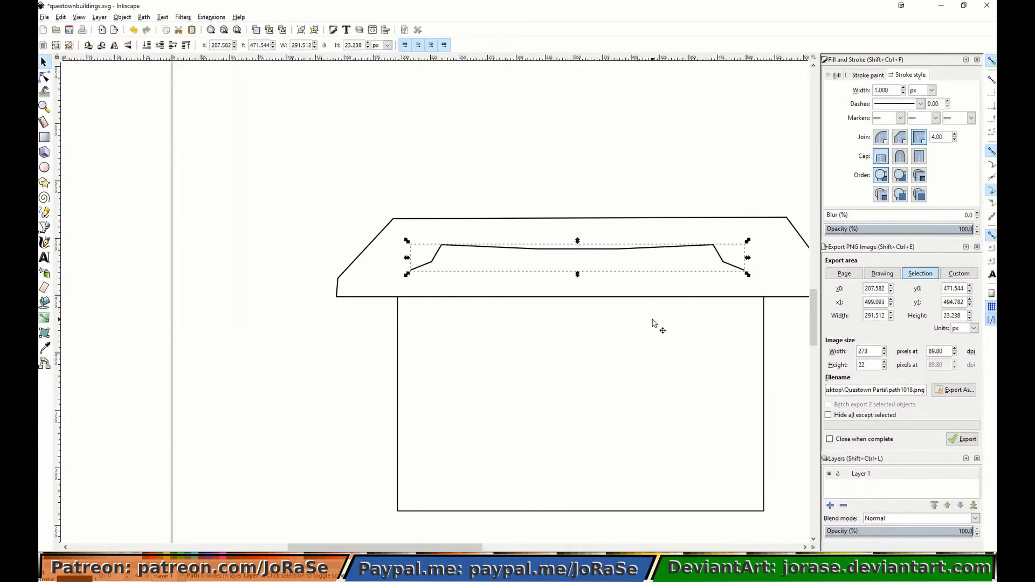
pyautogui.press('Down')
pyautogui.press('Down')
pyautogui.press('Down')
pyautogui.press('Down')
pyautogui.press('Down')
pyautogui.press('Down')
pyautogui.press('Down')
pyautogui.press('Down')
pyautogui.press('Down')
pyautogui.press('Down')
pyautogui.press('Down')
pyautogui.press('Down')
pyautogui.press('Down')
pyautogui.press('Down')
pyautogui.press('Down')
pyautogui.press('Down')
pyautogui.press('Down')
pyautogui.press('Down')
pyautogui.press('Down')
pyautogui.press('Down')
pyautogui.press('Down')
pyautogui.press('Down')
pyautogui.press('Down')
pyautogui.press('Down')
pyautogui.press('Down')
pyautogui.press('Down')
pyautogui.press('Down')
pyautogui.press('Down')
pyautogui.press('Down')
pyautogui.press('Down')
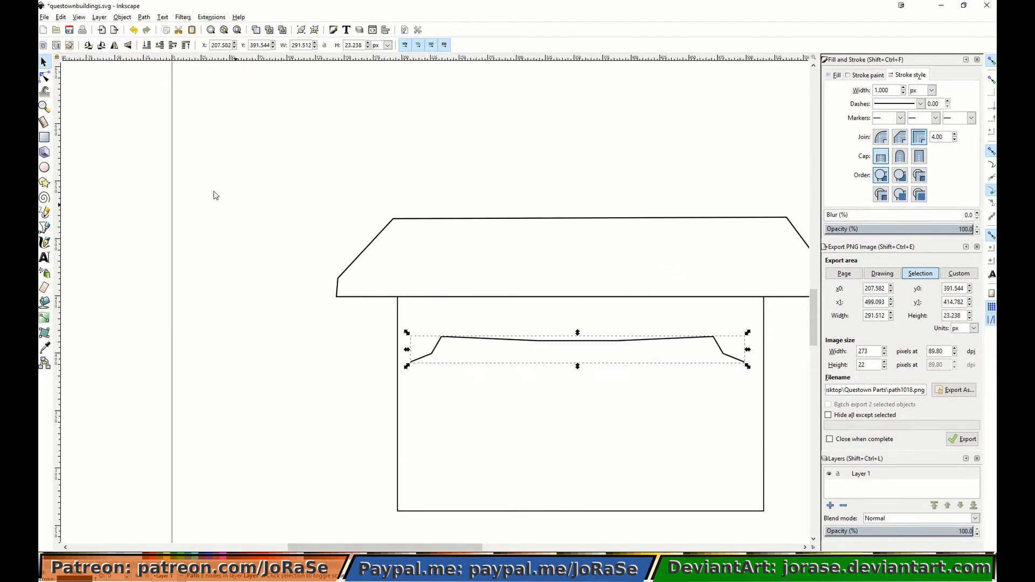
# Duplicate the border line, flip the copy vertically and move it down to just above the wall's bottom edge.
pyautogui.click(126, 17)
pyautogui.moveTo(60, 18)
pyautogui.click(81, 144)
pyautogui.click(128, 45)
pyautogui.press('Down')
pyautogui.press('Down')
pyautogui.press('Down')
pyautogui.press('Down')
pyautogui.press('Down')
pyautogui.press('Down')
pyautogui.press('Down')
pyautogui.press('Down')
pyautogui.press('Down')
pyautogui.press('Down')
pyautogui.press('Down')
pyautogui.press('Down')
pyautogui.press('Down')
pyautogui.press('Down')
pyautogui.press('Down')
pyautogui.press('Down')
pyautogui.press('Down')
pyautogui.press('Down')
pyautogui.press('Down')
pyautogui.press('Down')
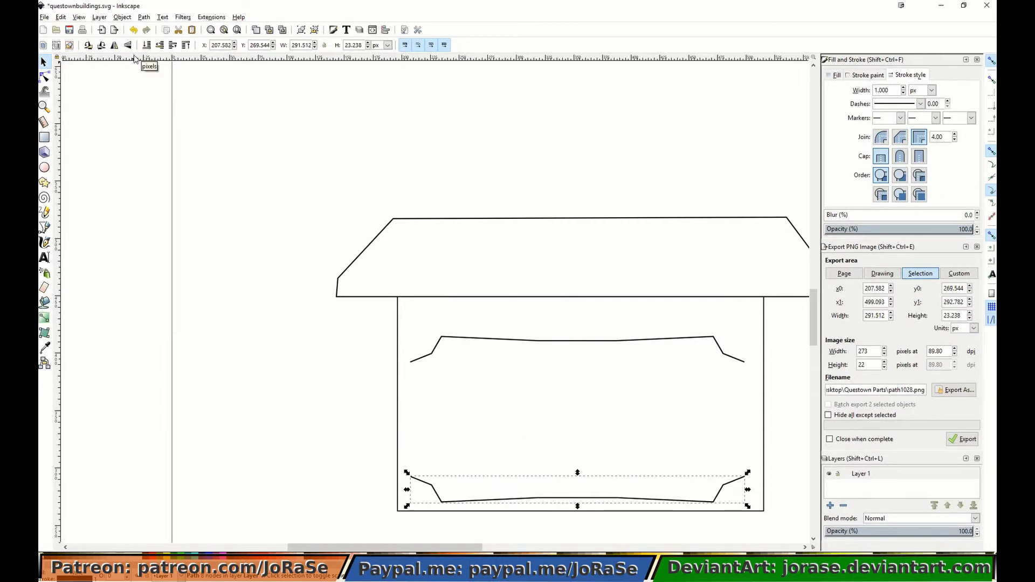
# Extend the lower border line from its left end up along the wall's left side with an inward bend, about 52 px high.
pyautogui.click(44, 212)
pyautogui.click(410, 476)
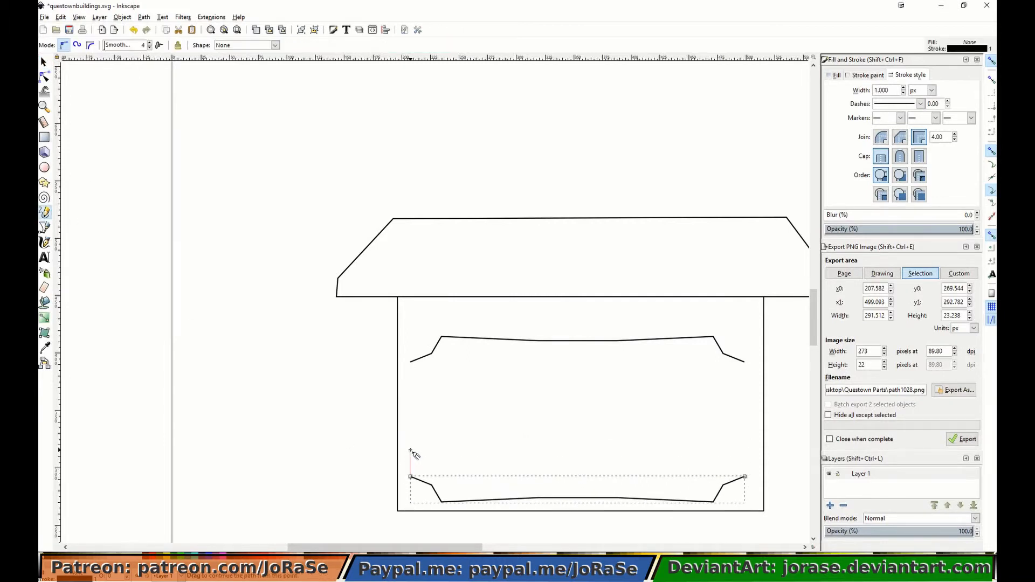
pyautogui.doubleClick(411, 450)
pyautogui.doubleClick(415, 439)
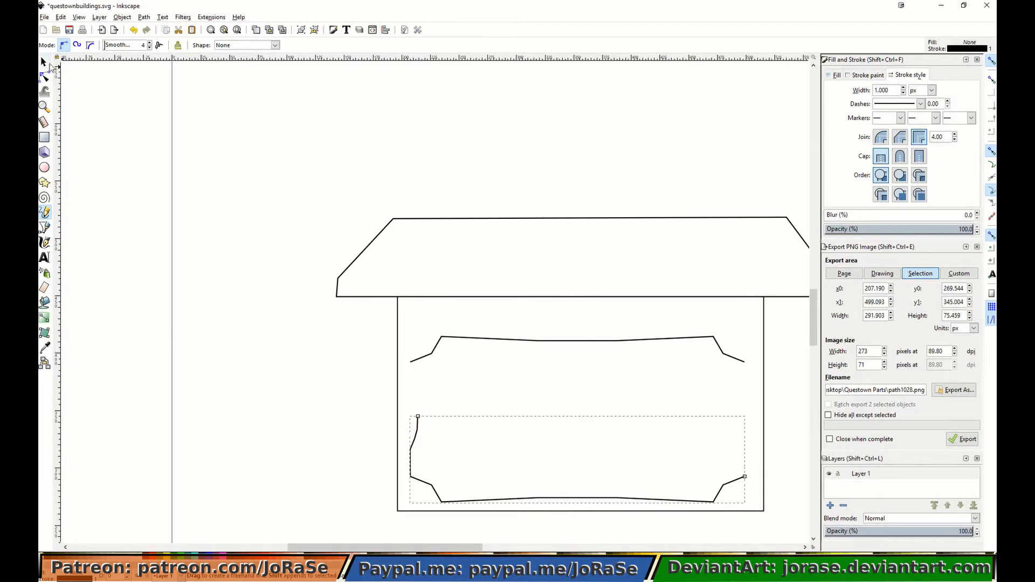
# Duplicate the extended lower border line, flip the copy vertically and move it up 76 px so the left side pieces meet.
pyautogui.click(45, 63)
pyautogui.click(61, 17)
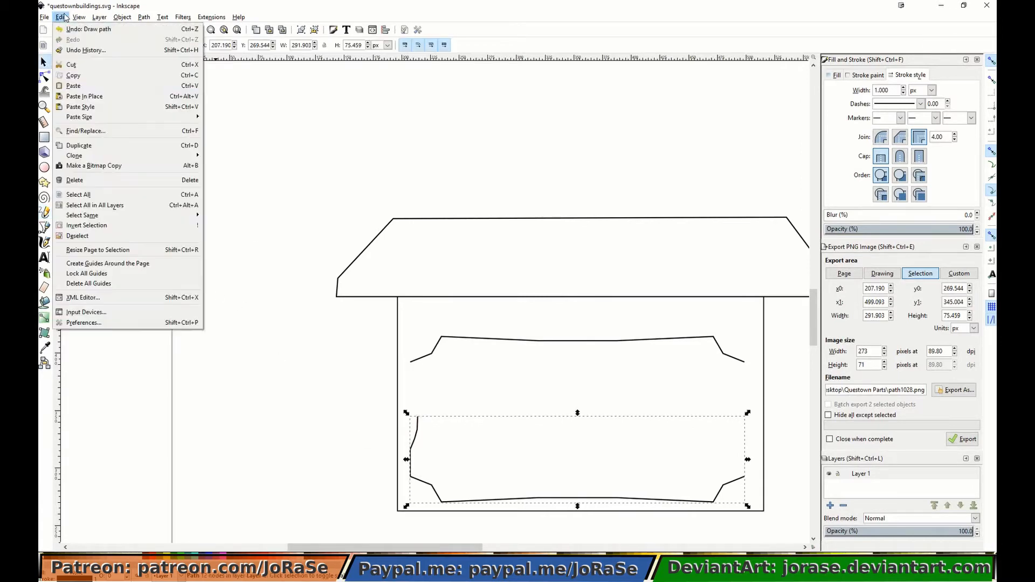
pyautogui.click(104, 148)
pyautogui.press('Up')
pyautogui.press('Up')
pyautogui.press('Up')
pyautogui.press('Up')
pyautogui.press('Up')
pyautogui.press('Up')
pyautogui.press('Up')
pyautogui.press('Up')
pyautogui.press('Up')
pyautogui.press('Up')
pyautogui.press('Up')
pyautogui.press('Up')
pyautogui.press('Up')
pyautogui.press('Up')
pyautogui.press('Up')
pyautogui.press('Up')
pyautogui.press('Up')
pyautogui.press('Up')
pyautogui.press('Up')
pyautogui.press('Up')
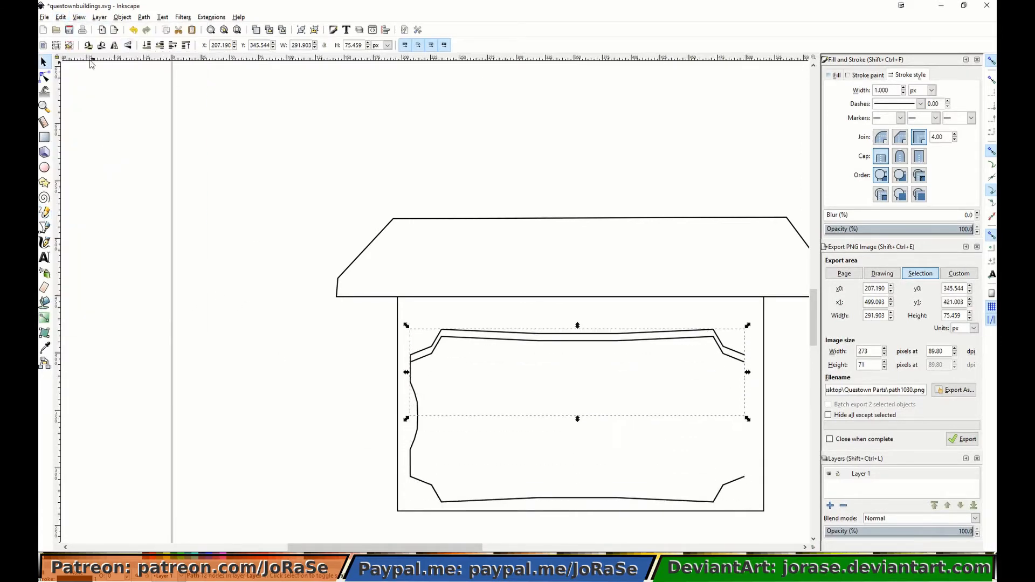
pyautogui.press('n')
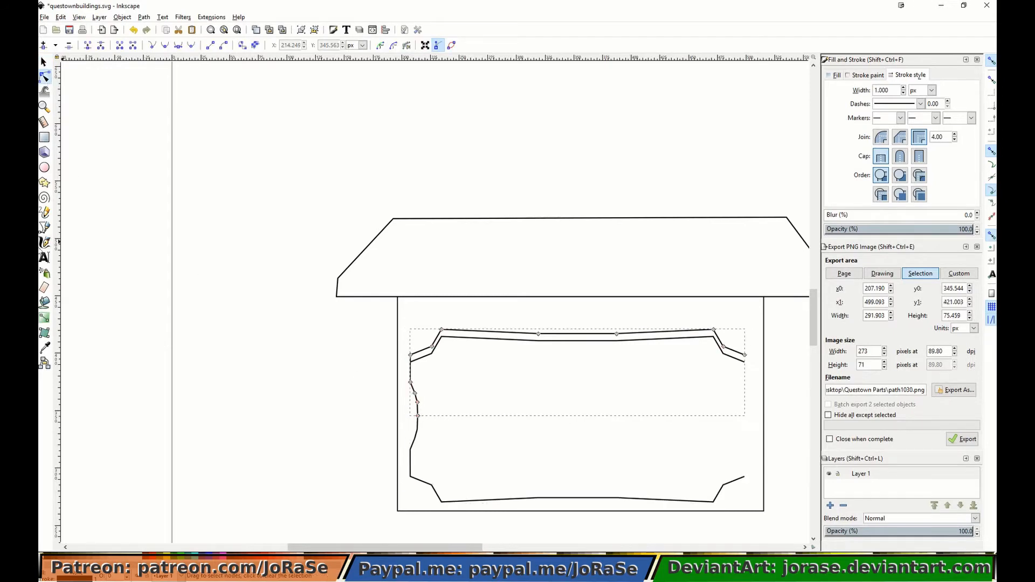
pyautogui.press('p')
pyautogui.moveTo(415, 439); pyautogui.dragTo(298, 402)
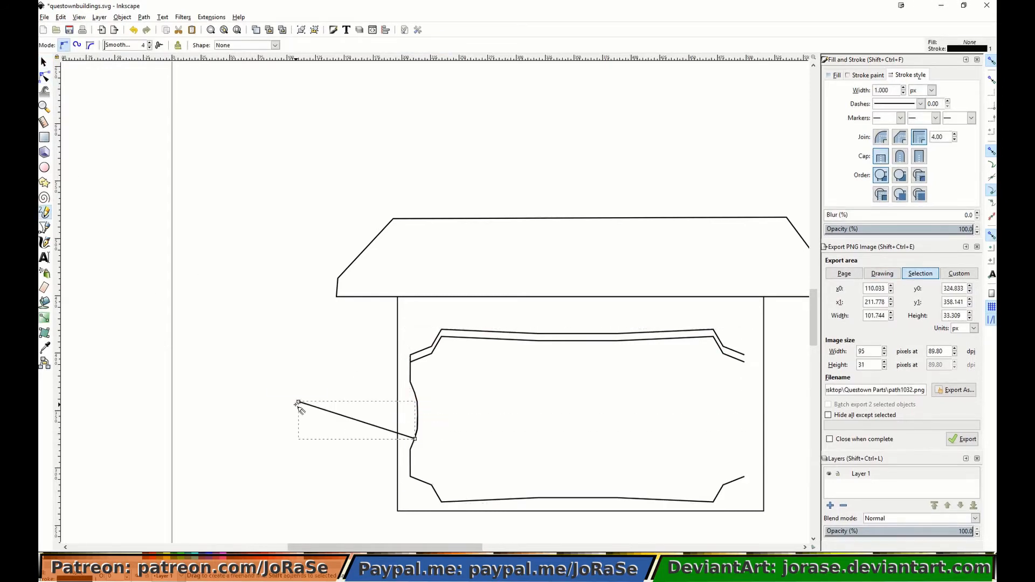
pyautogui.press('Delete')
# Delete the redundant copy of the upper border line running just inside the outer one.
pyautogui.click(44, 62)
pyautogui.click(518, 340)
pyautogui.press('Delete')
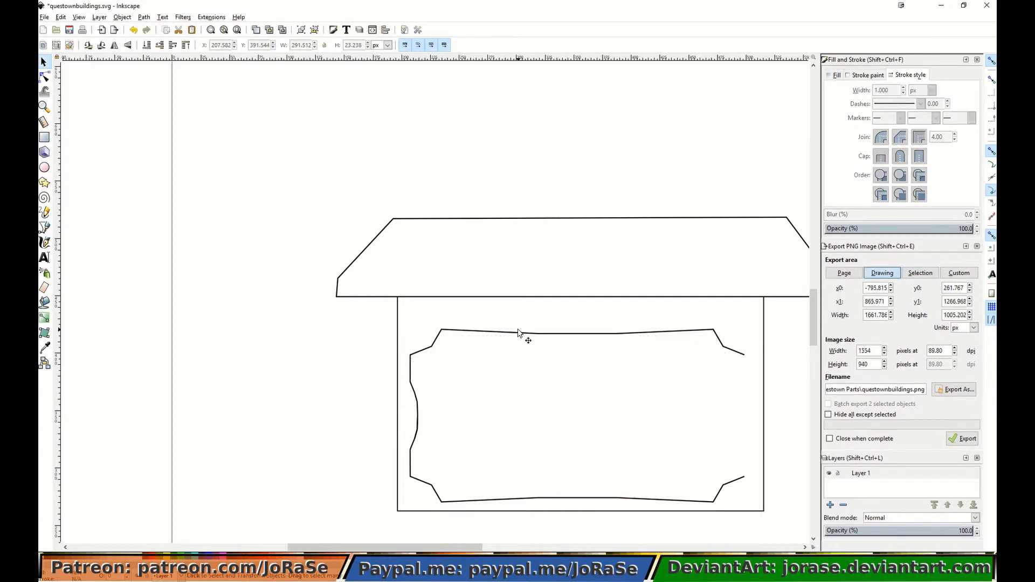
# Extend the upper border line's left-side end around the lower-left corner and along the bottom past the middle, about 151 px high overall.
pyautogui.click(518, 333)
pyautogui.click(44, 212)
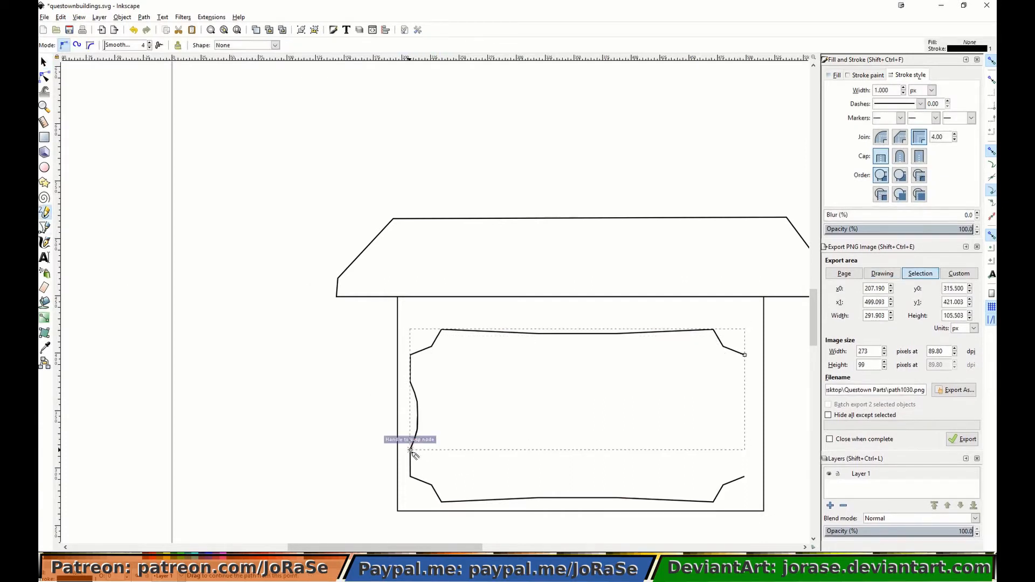
pyautogui.moveTo(411, 450)
pyautogui.mouseDown()
pyautogui.moveTo(411, 476)
pyautogui.moveTo(441, 502)
pyautogui.moveTo(529, 502)
pyautogui.mouseUp()
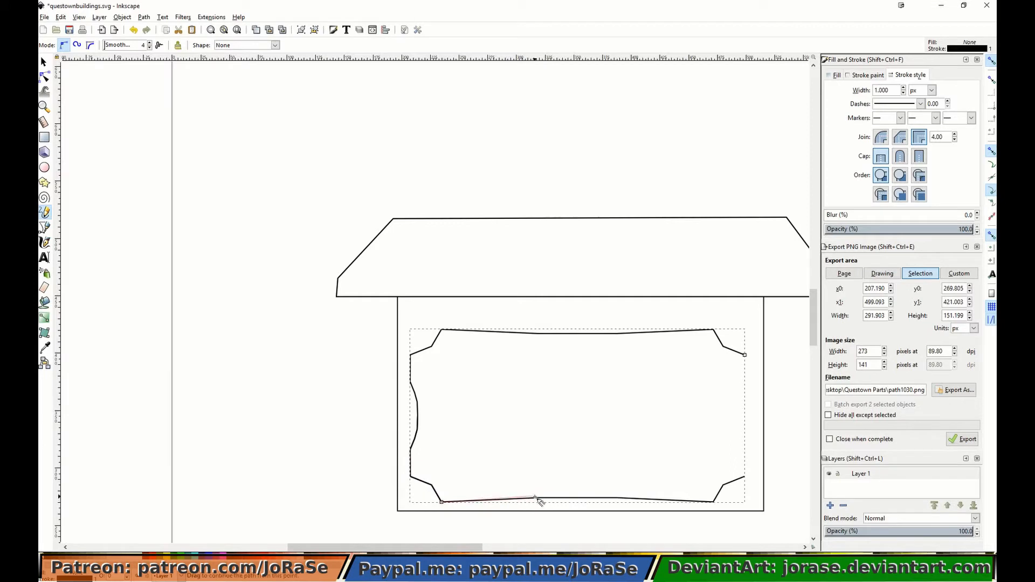
pyautogui.click(535, 498)
pyautogui.click(535, 498)
pyautogui.click(617, 497)
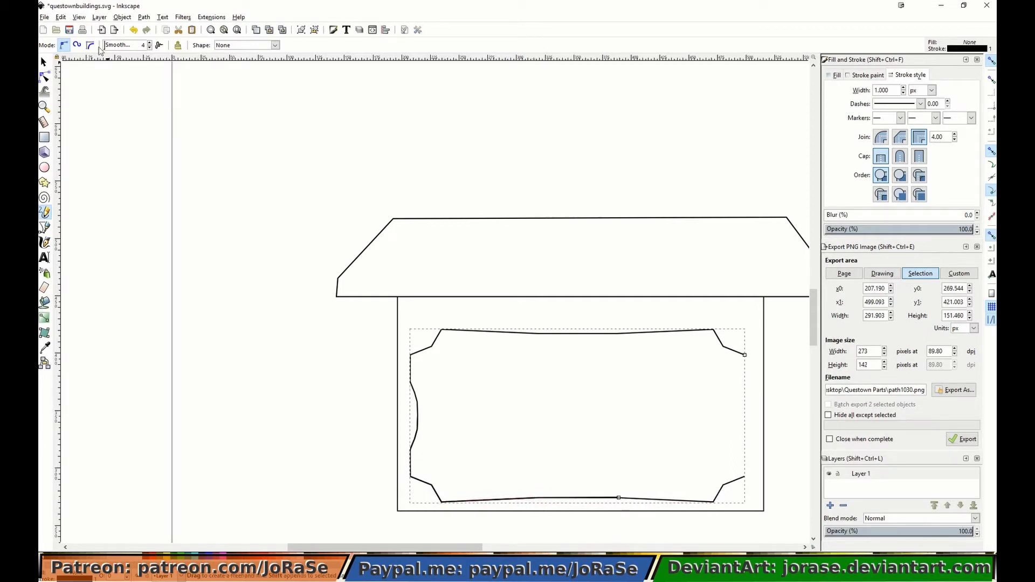
# Delete the old lower border line beneath the newly extended outline.
pyautogui.click(45, 62)
pyautogui.click(729, 482)
pyautogui.press('Delete')
# Duplicate the extended border outline, giving the copy a red fill and flipping it horizontally.
pyautogui.click(563, 497)
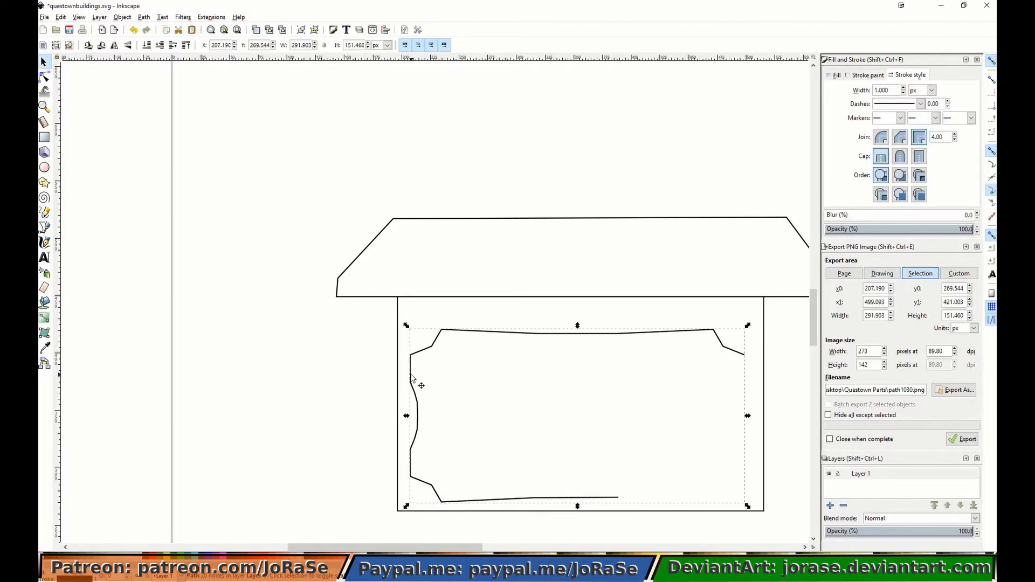
pyautogui.click(60, 18)
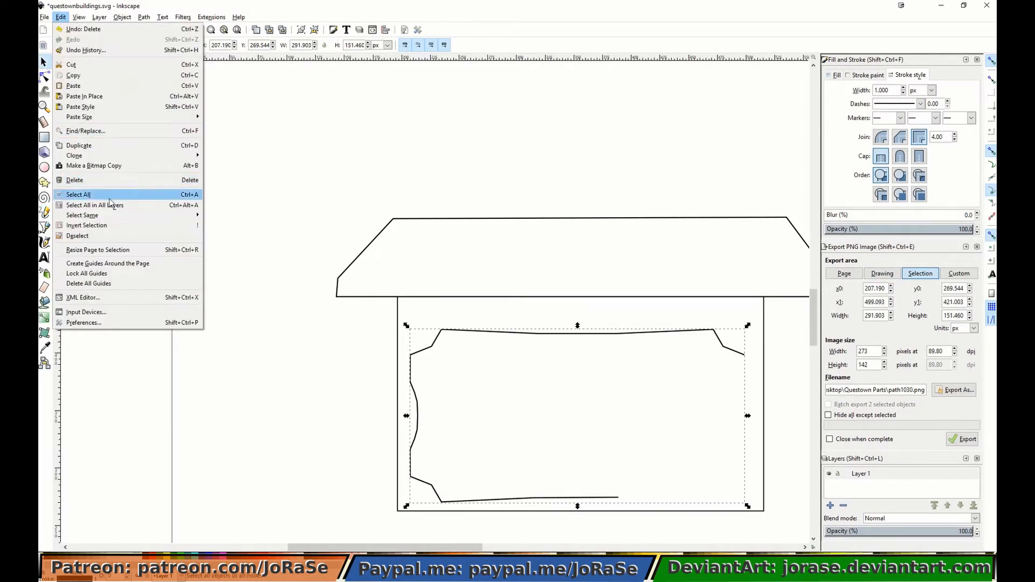
pyautogui.click(108, 147)
pyautogui.click(254, 560)
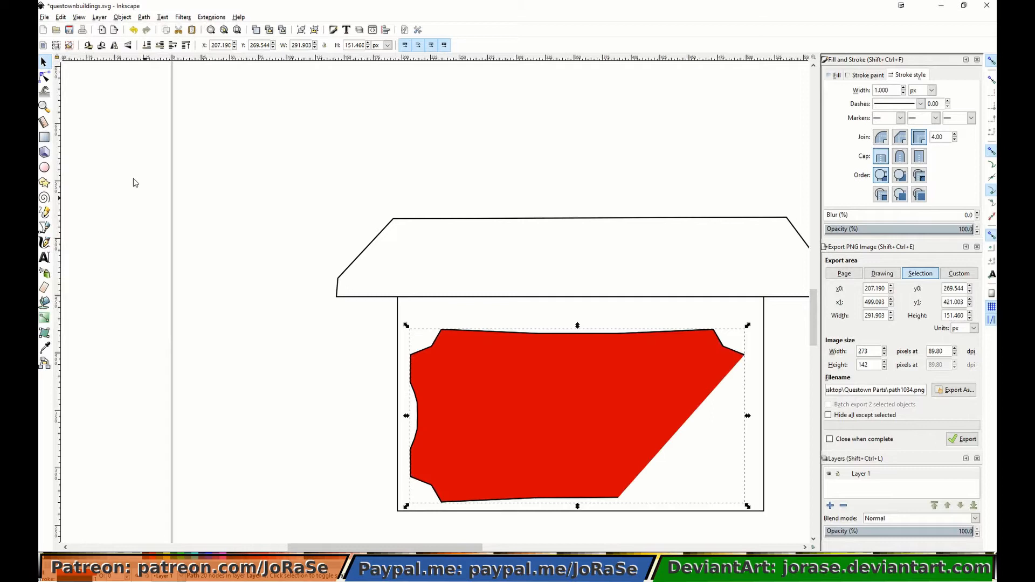
pyautogui.click(129, 46)
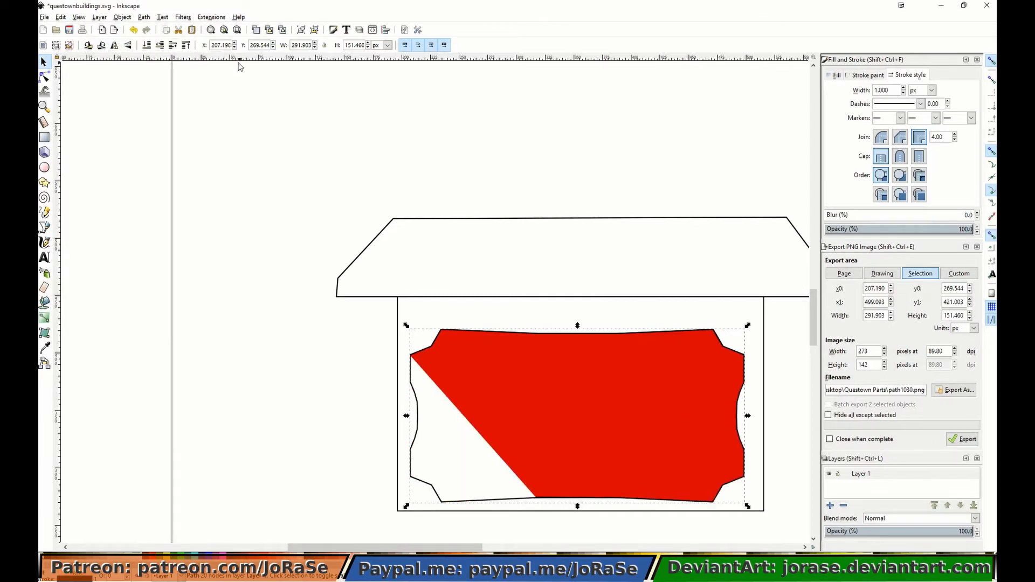
pyautogui.click(160, 46)
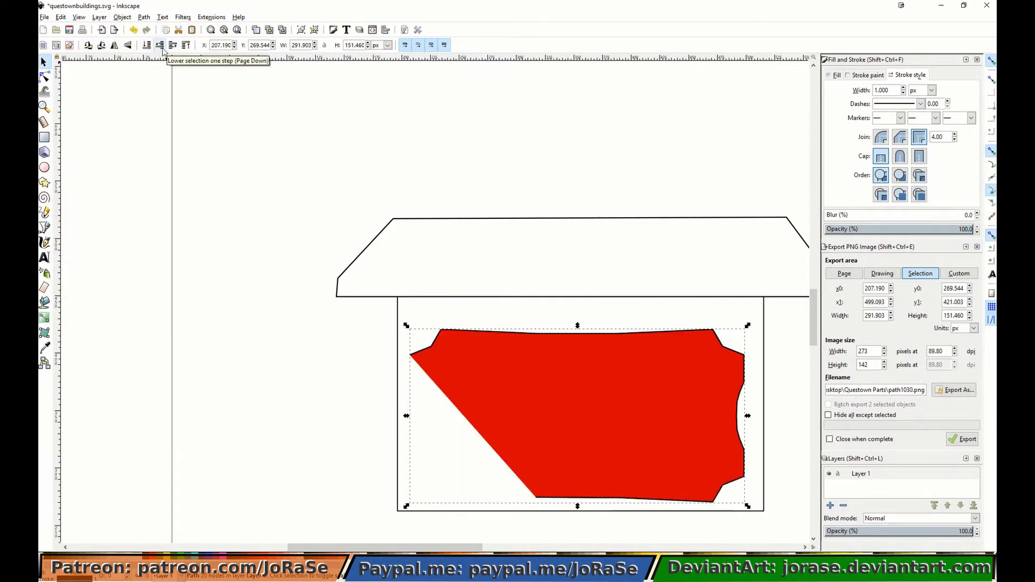
pyautogui.click(173, 46)
pyautogui.press('Right')
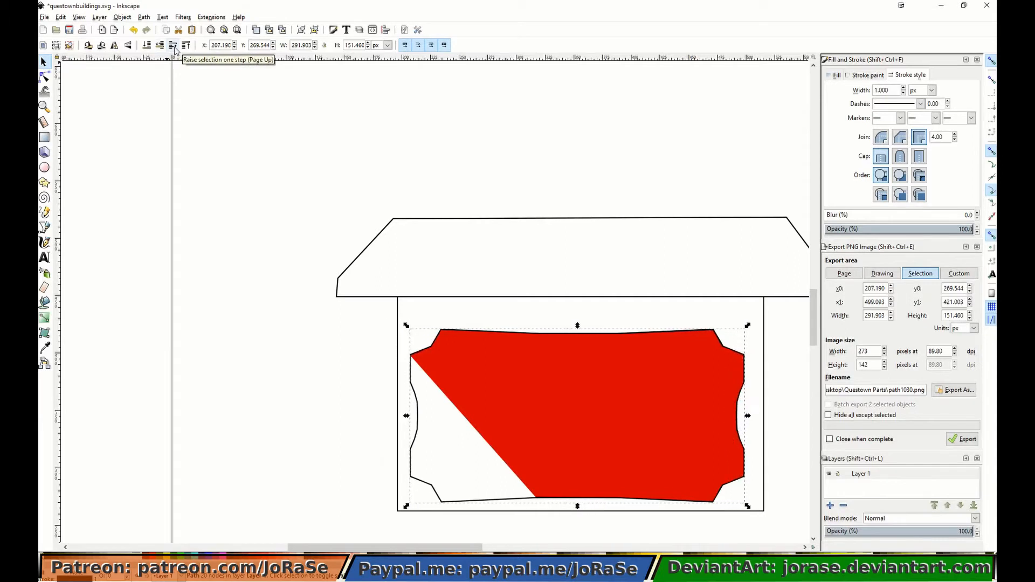
pyautogui.press('Right')
pyautogui.press('Right')
pyautogui.press('Right')
pyautogui.press('Right')
pyautogui.press('Right')
pyautogui.press('Right')
pyautogui.press('Right')
pyautogui.press('Right')
pyautogui.press('Right')
pyautogui.press('Right')
pyautogui.press('Right')
pyautogui.press('Right')
pyautogui.press('Right')
pyautogui.press('Right')
pyautogui.press('Right')
pyautogui.press('Right')
pyautogui.press('Right')
pyautogui.press('Right')
pyautogui.press('Right')
pyautogui.press('Right')
pyautogui.press('Right')
pyautogui.press('Right')
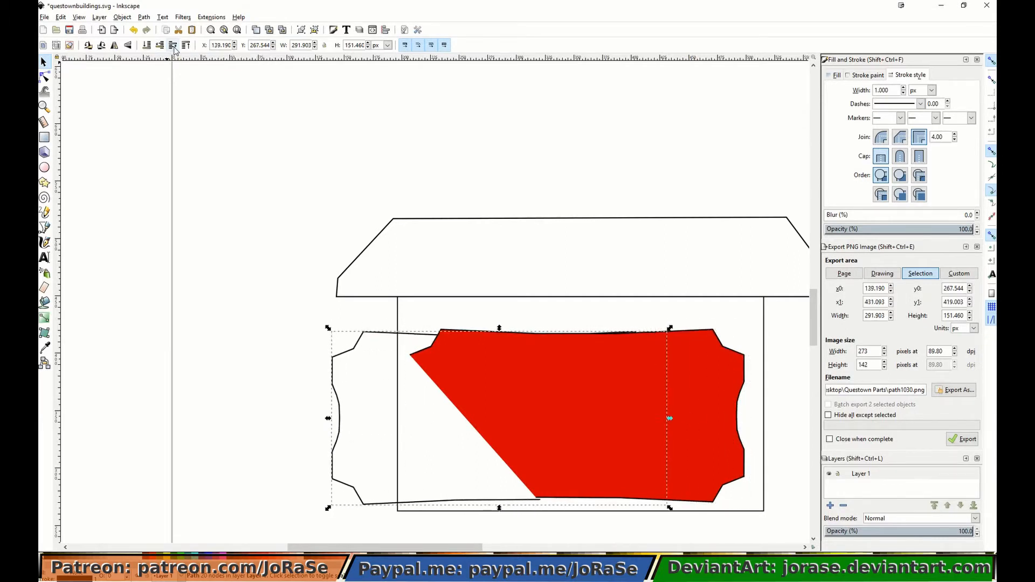
pyautogui.press('Up')
pyautogui.press('Right')
# Extend the mirrored outline from its open bottom end around the lower-left corner and up into the left side's inward bend.
pyautogui.click(45, 212)
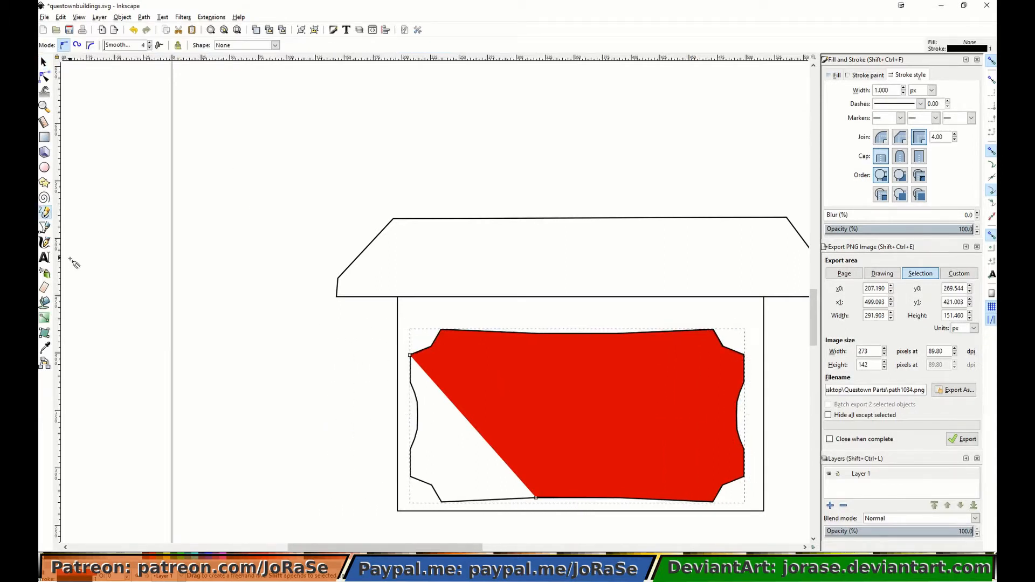
pyautogui.moveTo(536, 497)
pyautogui.mouseDown()
pyautogui.moveTo(443, 502)
pyautogui.moveTo(410, 477)
pyautogui.mouseUp()
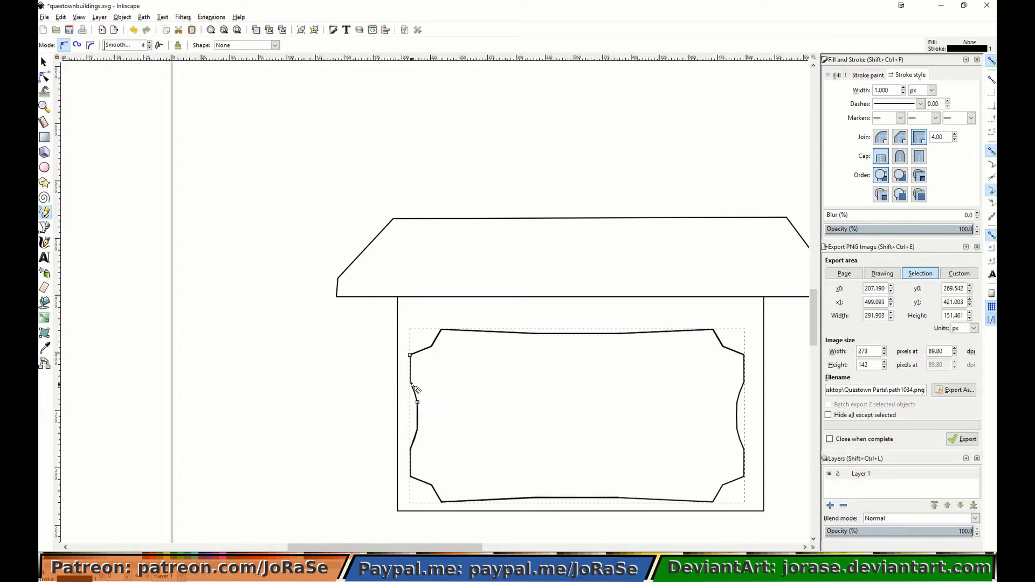
pyautogui.press('Escape')
pyautogui.moveTo(280, 378); pyautogui.dragTo(130, 201)
pyautogui.hotkey('ctrl', 'z')
# Close the border outline by joining its open upper-left corner to the end in the left side's inward bend.
pyautogui.click(44, 62)
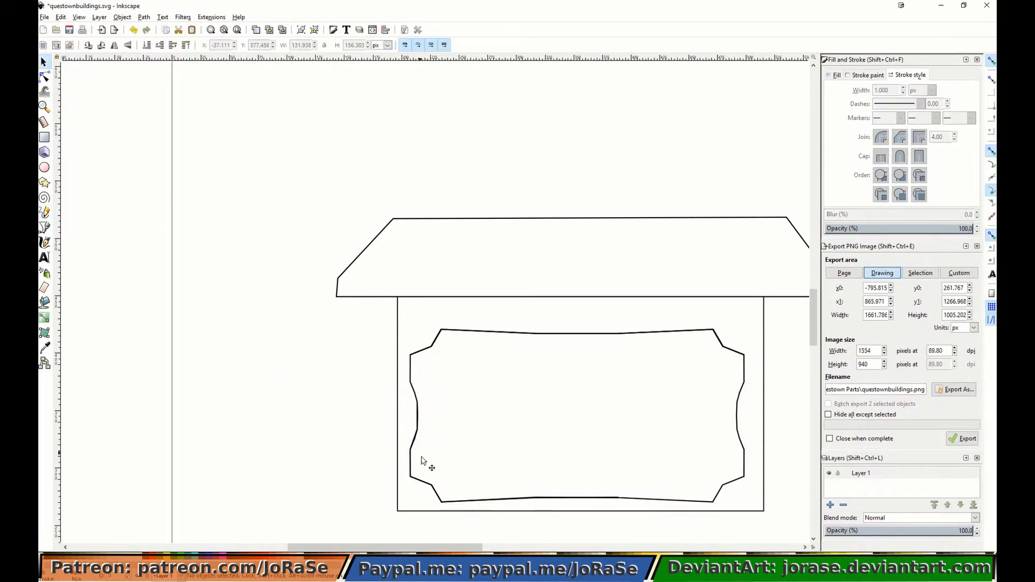
pyautogui.click(415, 453)
pyautogui.click(44, 212)
pyautogui.click(410, 355)
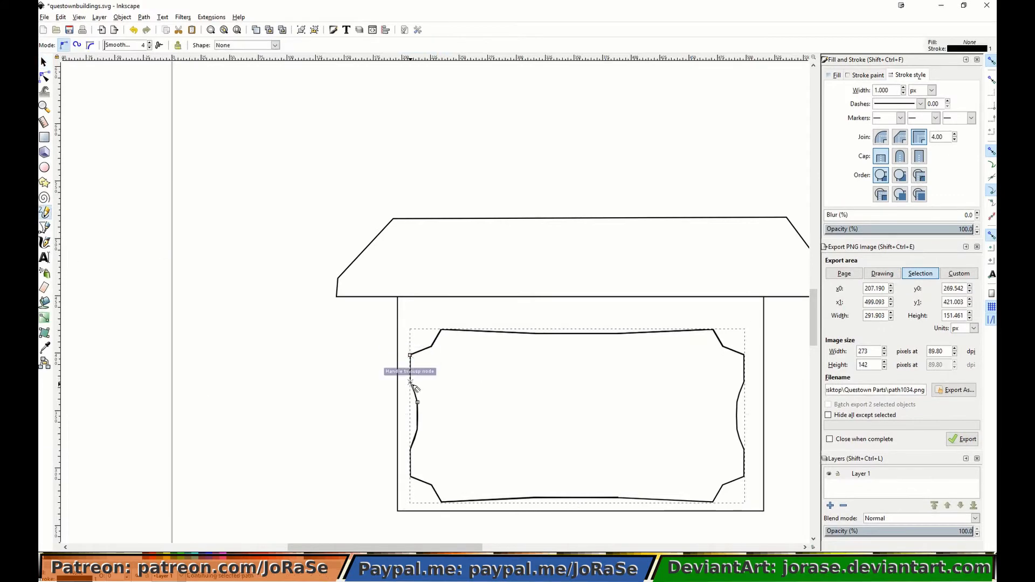
pyautogui.doubleClick(411, 382)
pyautogui.click(417, 402)
# Move the closed border outline up 196 px off the wall and delete the leftover open outline beneath it.
pyautogui.click(43, 61)
pyautogui.moveTo(410, 359); pyautogui.dragTo(410, 133)
pyautogui.click(413, 467)
pyautogui.press('Delete')
# Move the closed border outline back down 186 px and nudge it 2 px right to centre it on the wall.
pyautogui.click(449, 277)
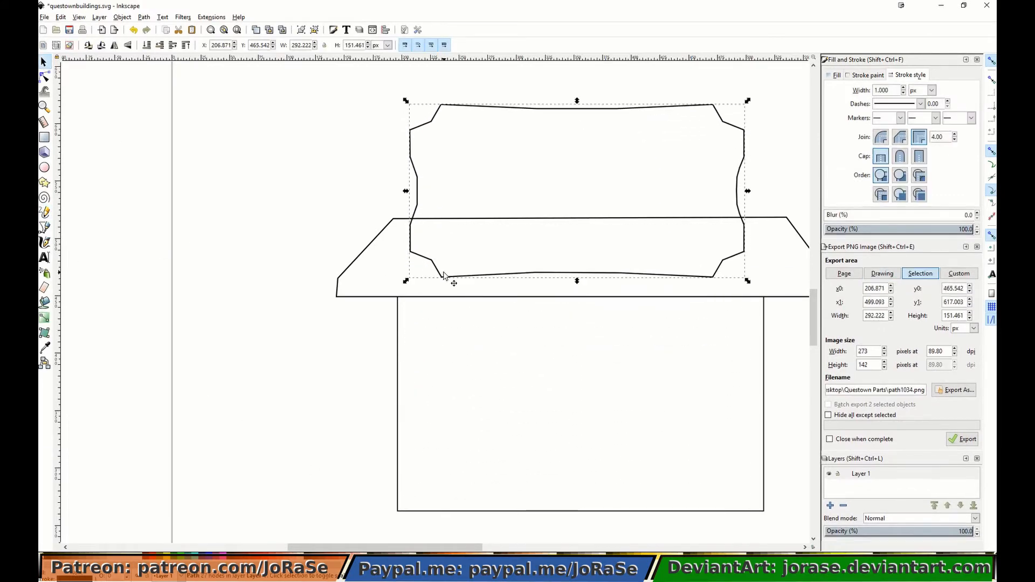
pyautogui.press('Left')
pyautogui.press('Left')
pyautogui.press('Left')
pyautogui.press('Left')
pyautogui.press('Right')
pyautogui.press('Right')
pyautogui.press('Down')
pyautogui.press('Down')
pyautogui.press('Down')
pyautogui.press('Down')
pyautogui.press('Down')
pyautogui.press('Down')
pyautogui.press('Down')
pyautogui.press('Down')
pyautogui.press('Down')
pyautogui.press('Down')
pyautogui.press('Down')
pyautogui.press('Down')
pyautogui.press('Down')
pyautogui.press('Down')
pyautogui.press('Down')
pyautogui.press('Down')
pyautogui.press('Down')
pyautogui.press('Down')
pyautogui.press('Down')
pyautogui.press('Down')
pyautogui.press('Right')
pyautogui.press('Right')
pyautogui.press('Right')
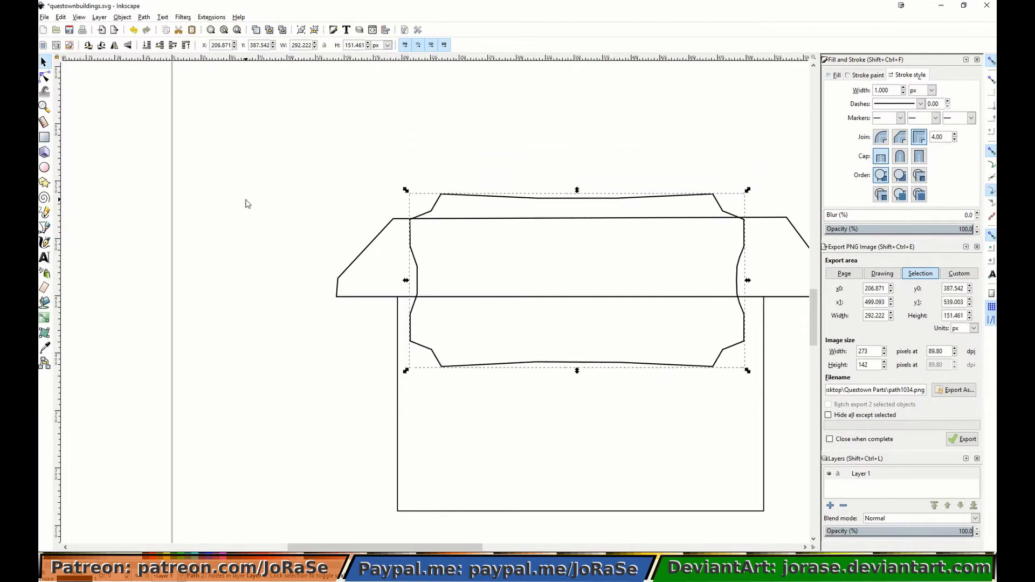
pyautogui.press('Down')
pyautogui.press('Down')
pyautogui.press('Down')
pyautogui.press('Down')
pyautogui.press('Down')
pyautogui.press('Down')
pyautogui.press('Down')
pyautogui.press('Down')
pyautogui.press('Down')
pyautogui.press('Down')
pyautogui.press('Down')
pyautogui.press('Down')
pyautogui.press('Down')
pyautogui.press('Down')
pyautogui.press('Down')
pyautogui.press('Down')
pyautogui.press('Down')
pyautogui.press('Down')
pyautogui.press('Down')
pyautogui.press('Down')
pyautogui.press('Up')
pyautogui.click(235, 300)
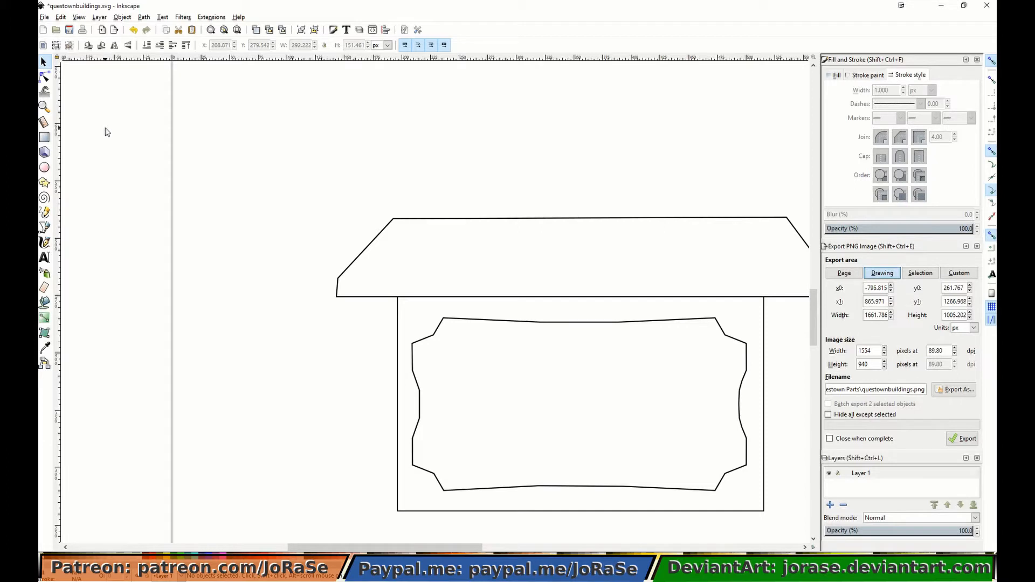
# Draw a vertical dividing line through the middle of the bordered panel and shorten it to about 133 px.
pyautogui.keyDown('shift'); pyautogui.moveTo(390, 480); pyautogui.dragTo(358, 433, button='middle'); pyautogui.keyUp('shift')
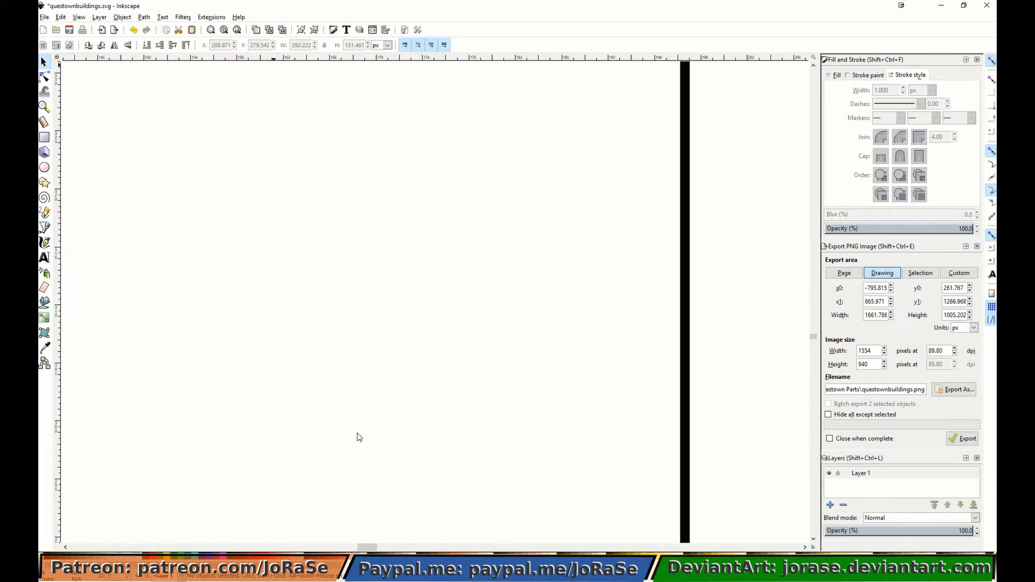
pyautogui.press('-')
pyautogui.press('-')
pyautogui.press('-')
pyautogui.press('-')
pyautogui.press('-')
pyautogui.press('-')
pyautogui.press('-')
pyautogui.press('-')
pyautogui.press('-')
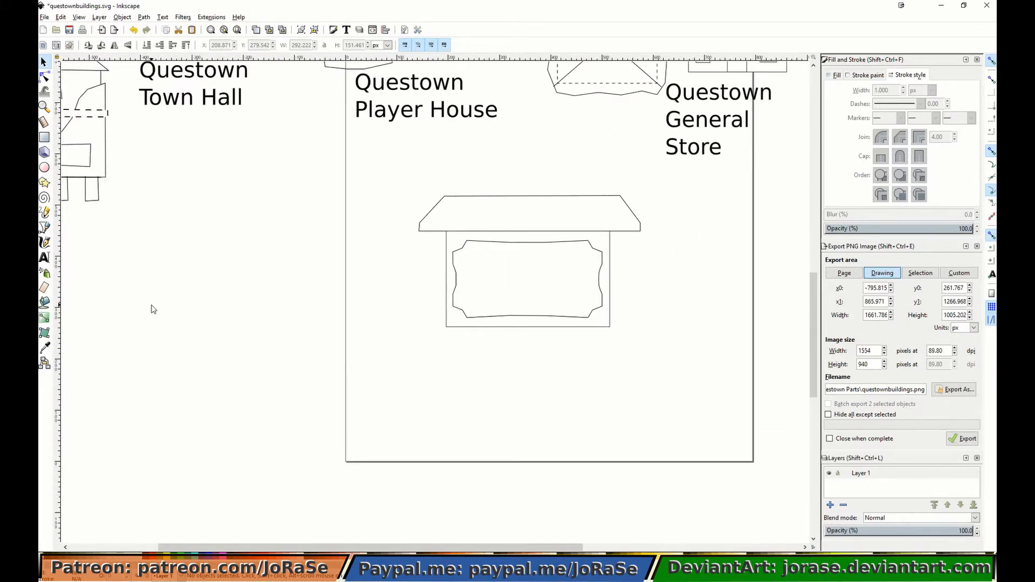
pyautogui.press('p')
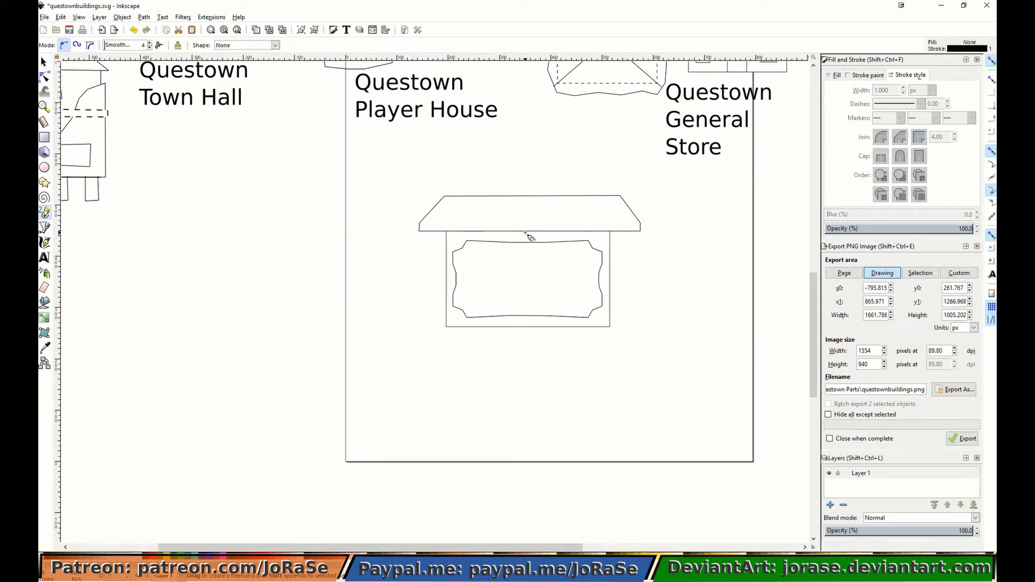
pyautogui.moveTo(527, 233); pyautogui.dragTo(528, 324)
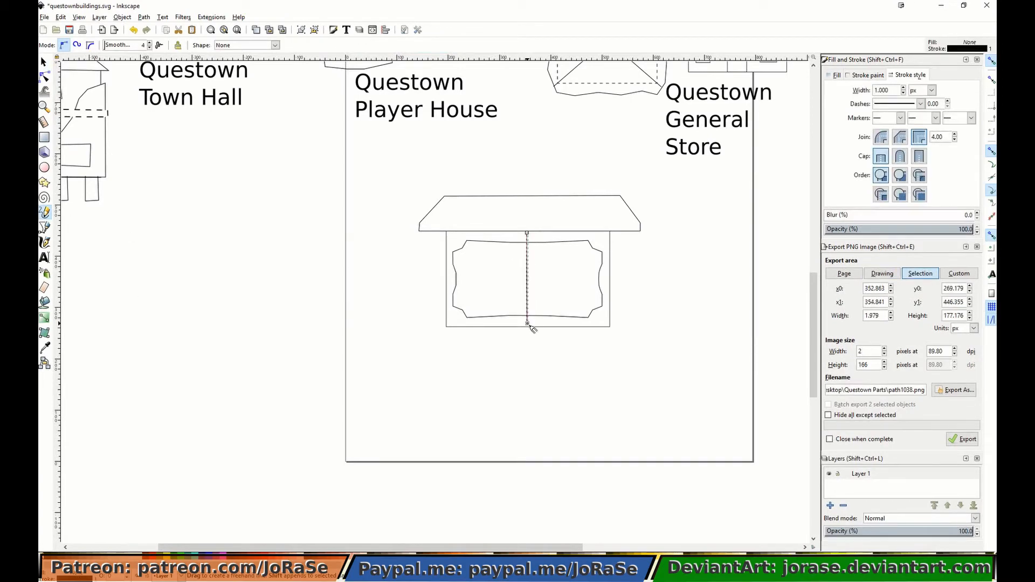
pyautogui.press('n')
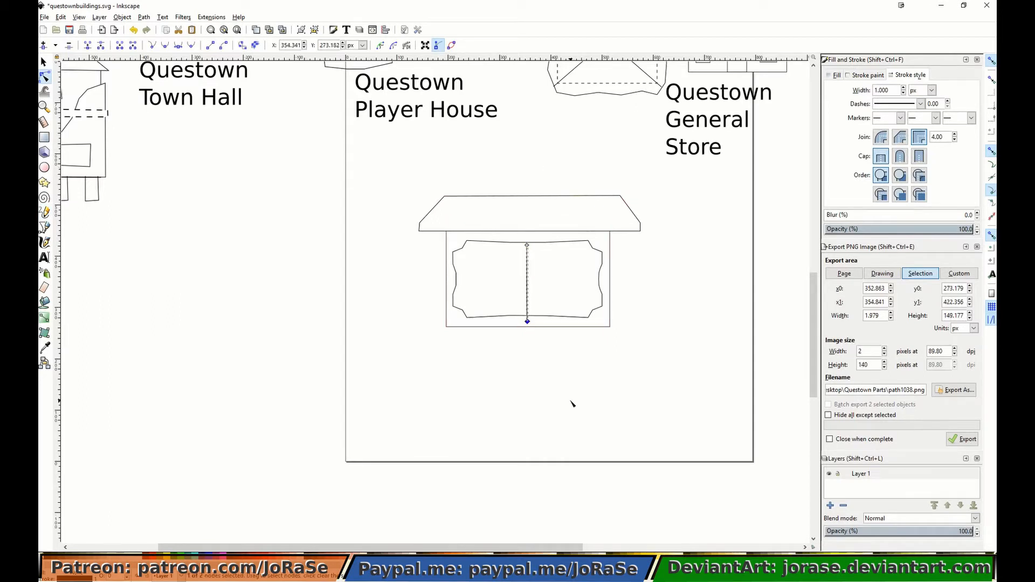
pyautogui.press('s')
pyautogui.click(229, 311)
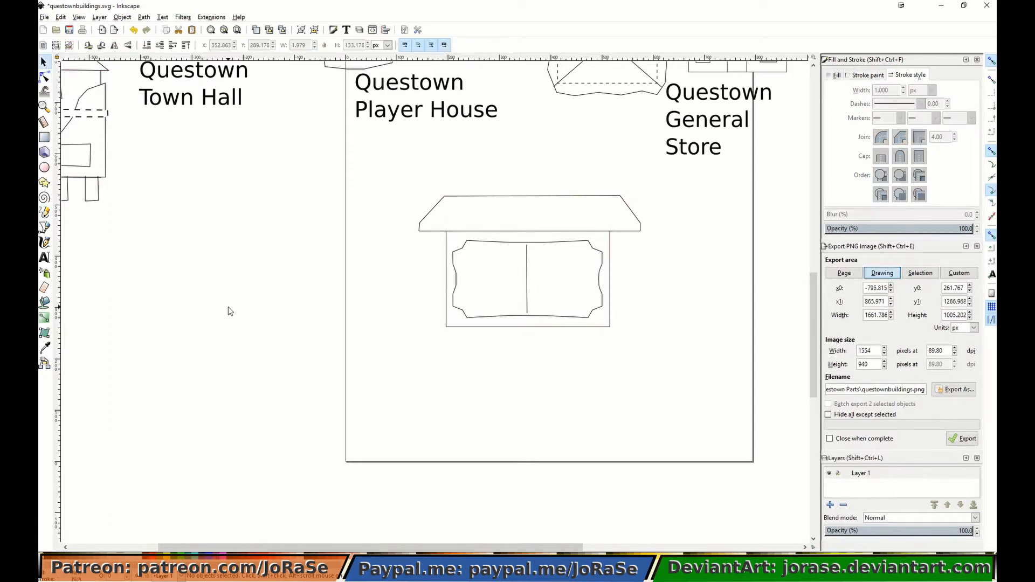
# Add a text label over the panel reading "Questown Map and Bulletin Board", enlarging its frame to fit.
pyautogui.press('t')
pyautogui.moveTo(467, 241); pyautogui.dragTo(520, 272)
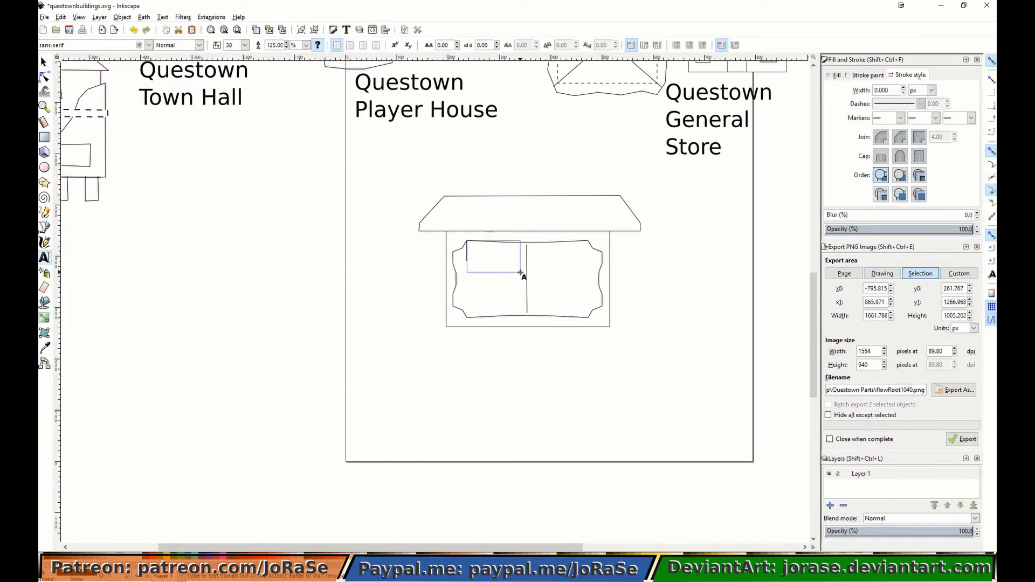
pyautogui.write('Tow')
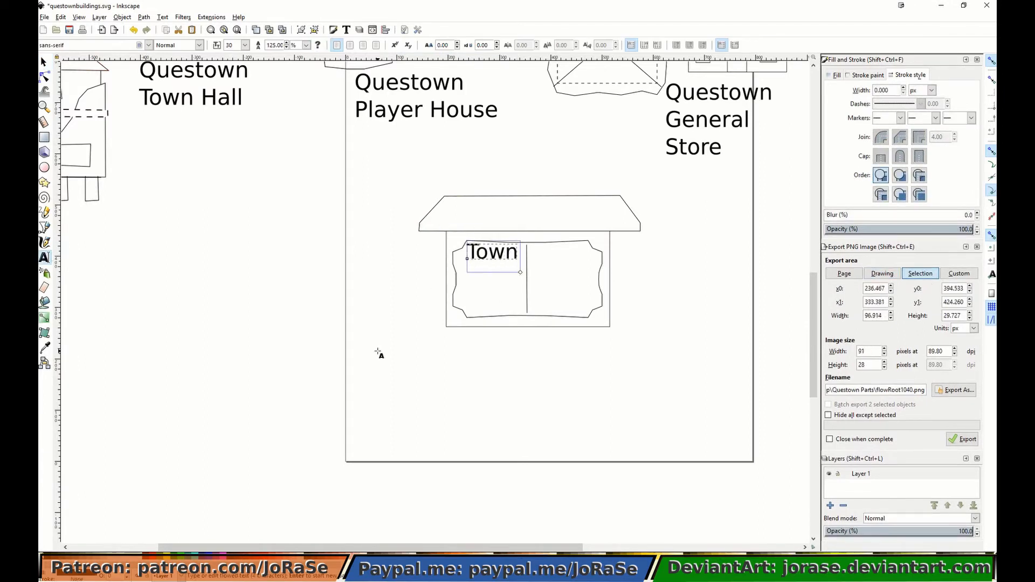
pyautogui.write('n')
pyautogui.press('BackSpace')
pyautogui.press('BackSpace')
pyautogui.press('BackSpace')
pyautogui.press('BackSpace')
pyautogui.write('Questown')
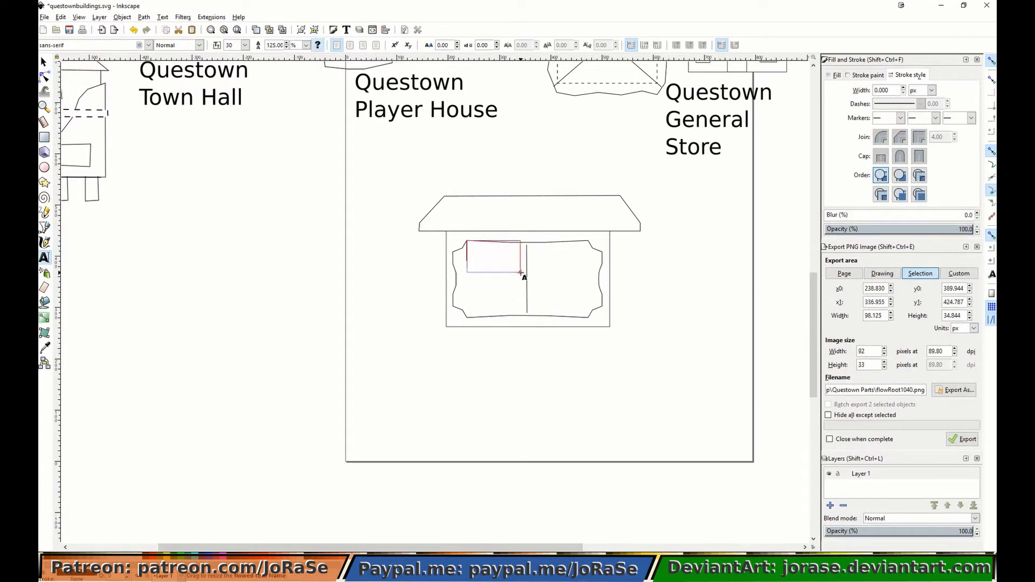
pyautogui.moveTo(520, 272); pyautogui.dragTo(651, 327)
pyautogui.write('Map ')
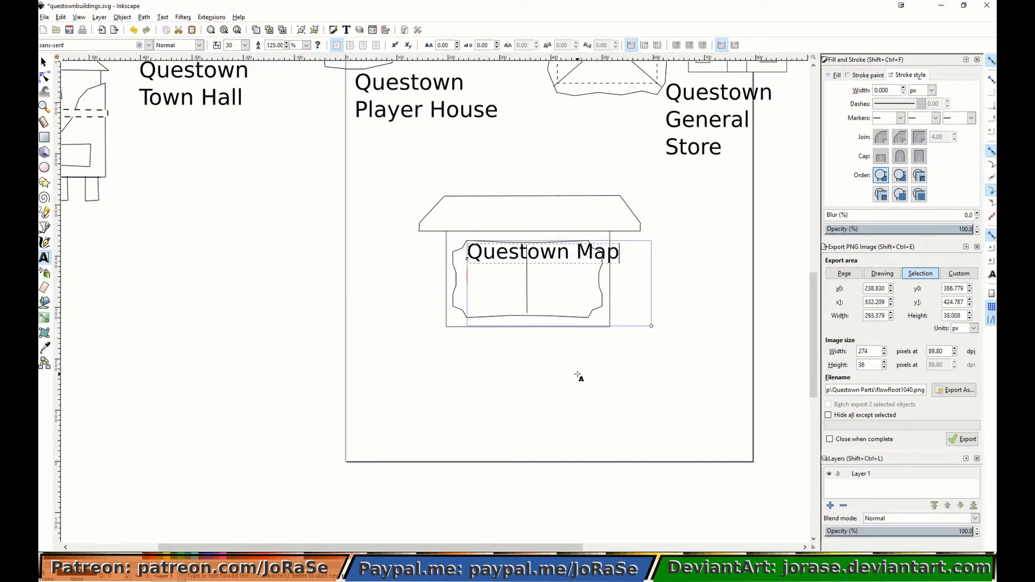
pyautogui.write('and Bulle')
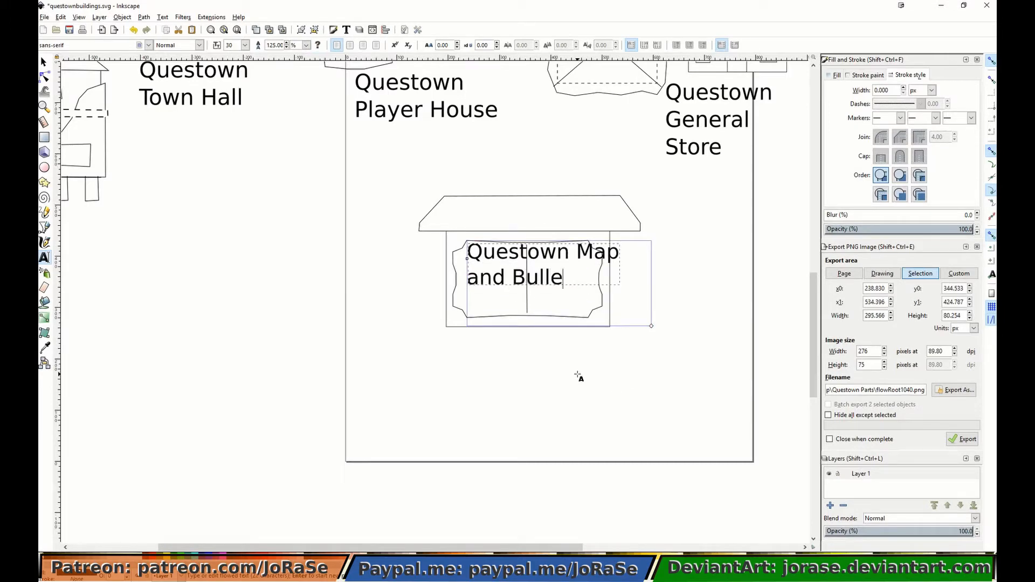
pyautogui.write('tin Board')
# Reshape the label's text frame and place the label directly below the building's wall.
pyautogui.click(44, 61)
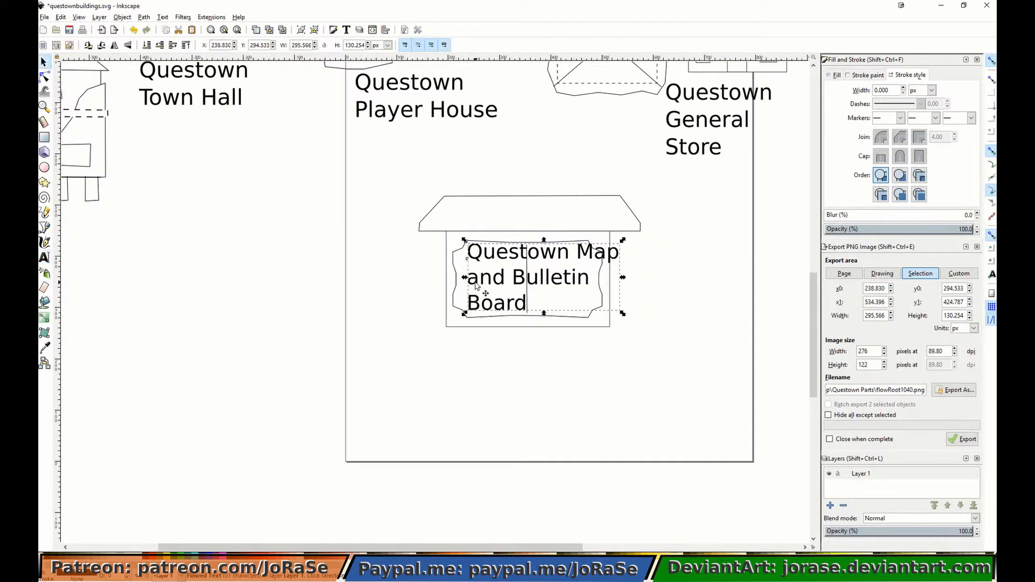
pyautogui.click(45, 258)
pyautogui.moveTo(651, 327); pyautogui.dragTo(572, 401)
pyautogui.click(44, 61)
# Group the roof, wall, border outline, dividing line and label into one object.
pyautogui.moveTo(393, 173); pyautogui.dragTo(665, 429)
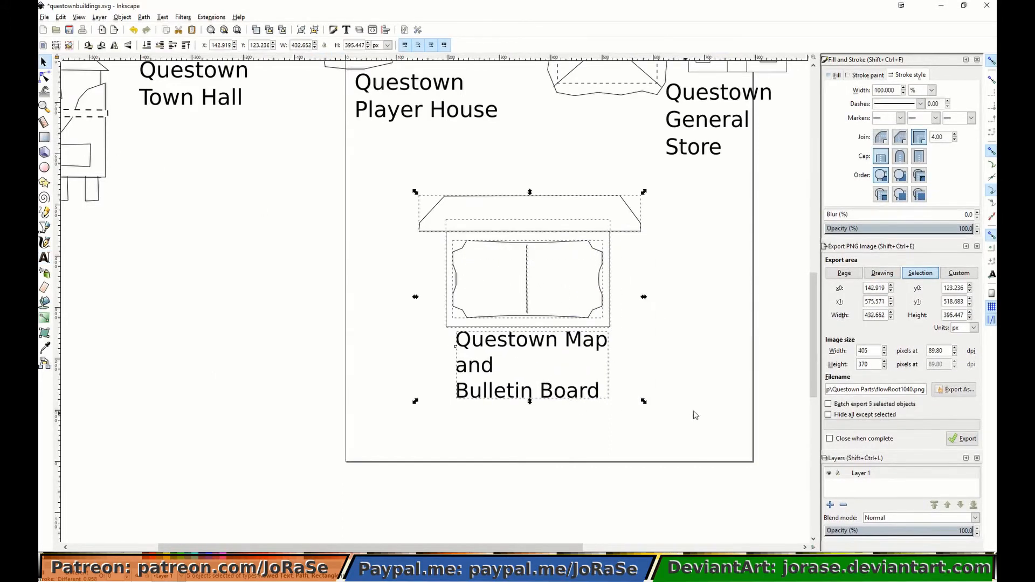
pyautogui.click(122, 16)
pyautogui.click(139, 57)
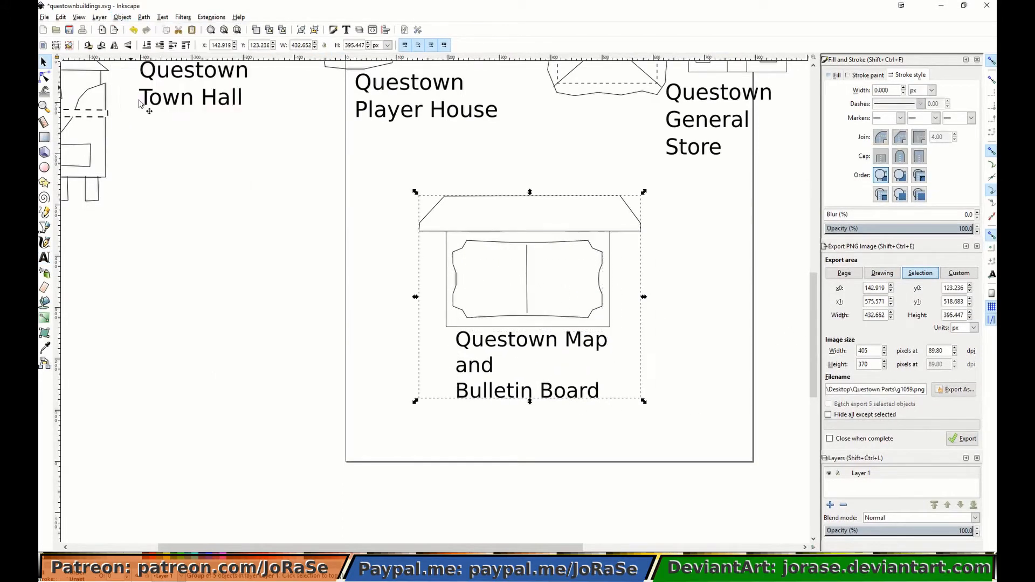
pyautogui.click(318, 348)
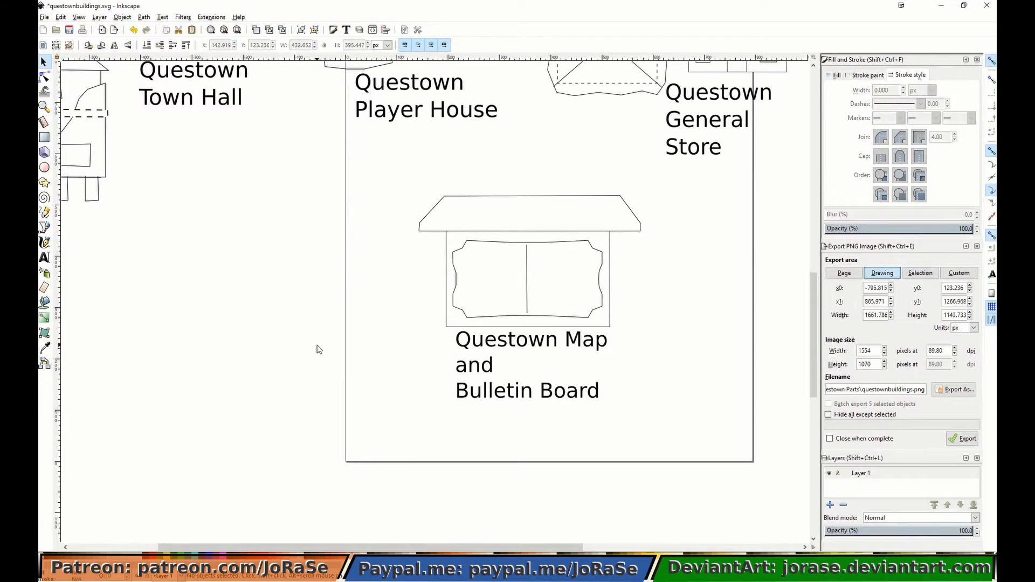
# Draw a narrow upright rectangle about 25 by 197 px beside the front view as the side-view post, shifting it slightly outward.
pyautogui.click(45, 137)
pyautogui.moveTo(660, 230); pyautogui.dragTo(673, 331)
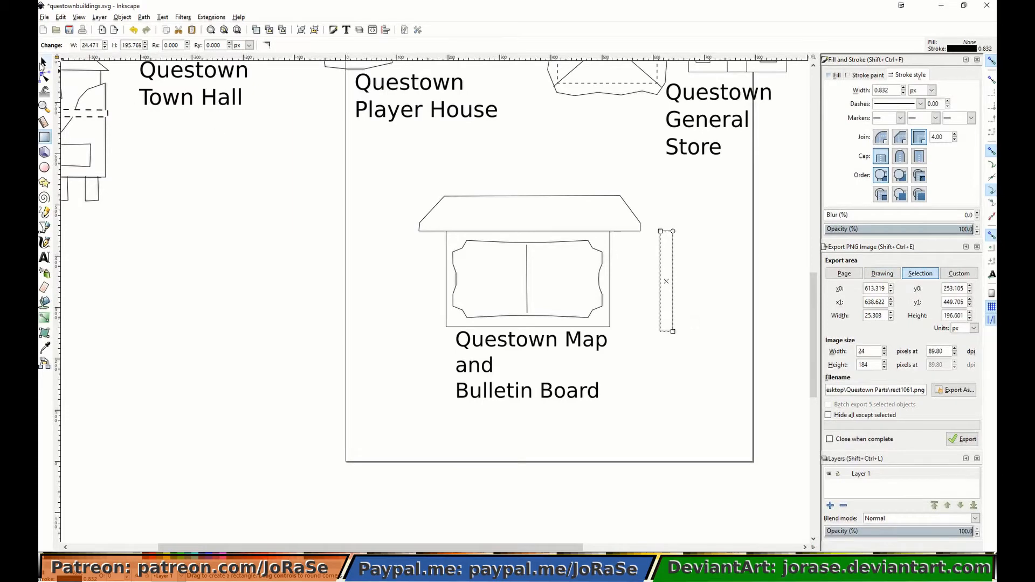
pyautogui.click(43, 63)
pyautogui.moveTo(675, 309); pyautogui.dragTo(695, 308)
pyautogui.click(421, 267)
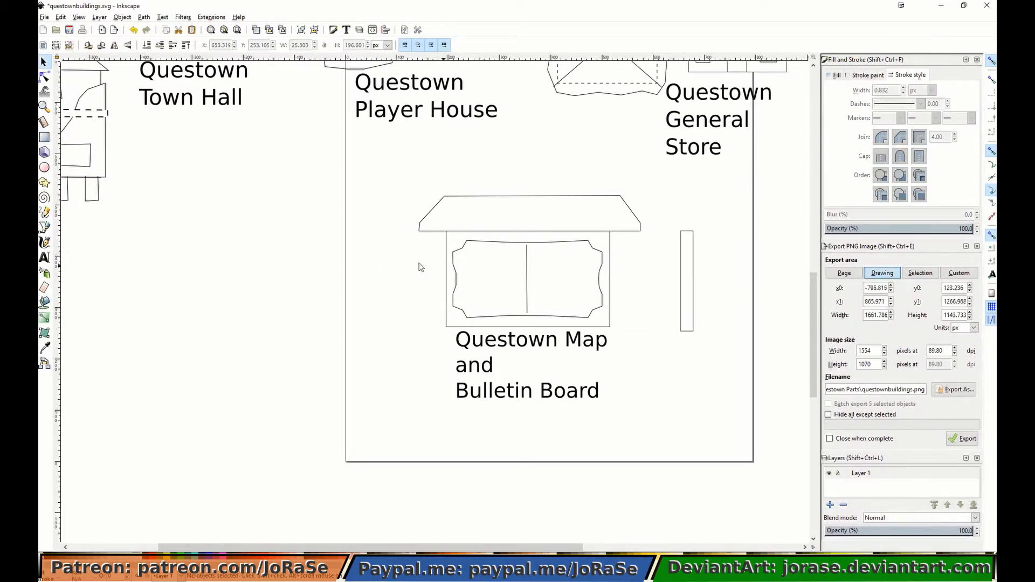
# Draw a horizontal line about 56 px long and center it across the top of the side-view post.
pyautogui.click(45, 212)
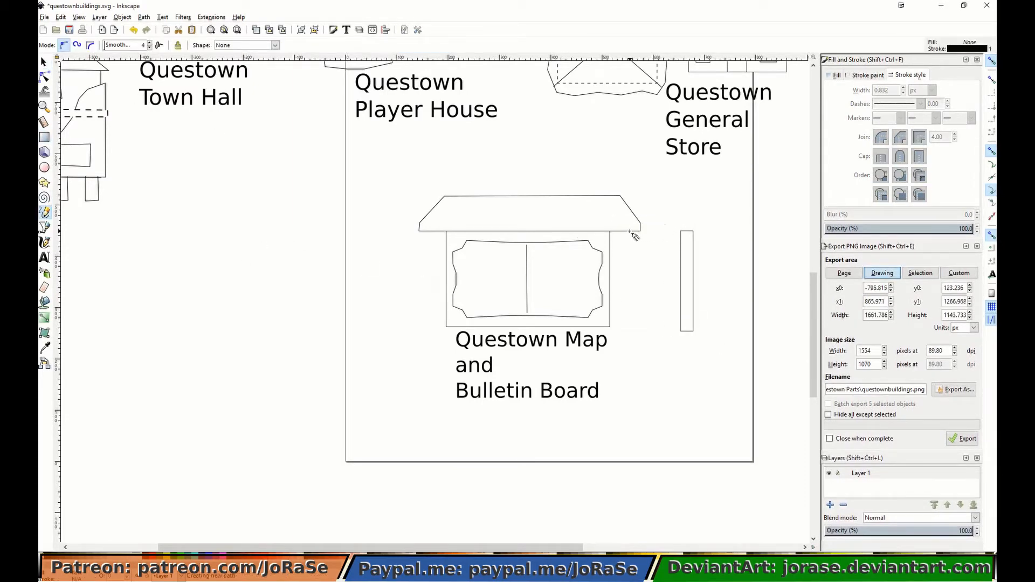
pyautogui.click(630, 231)
pyautogui.click(658, 232)
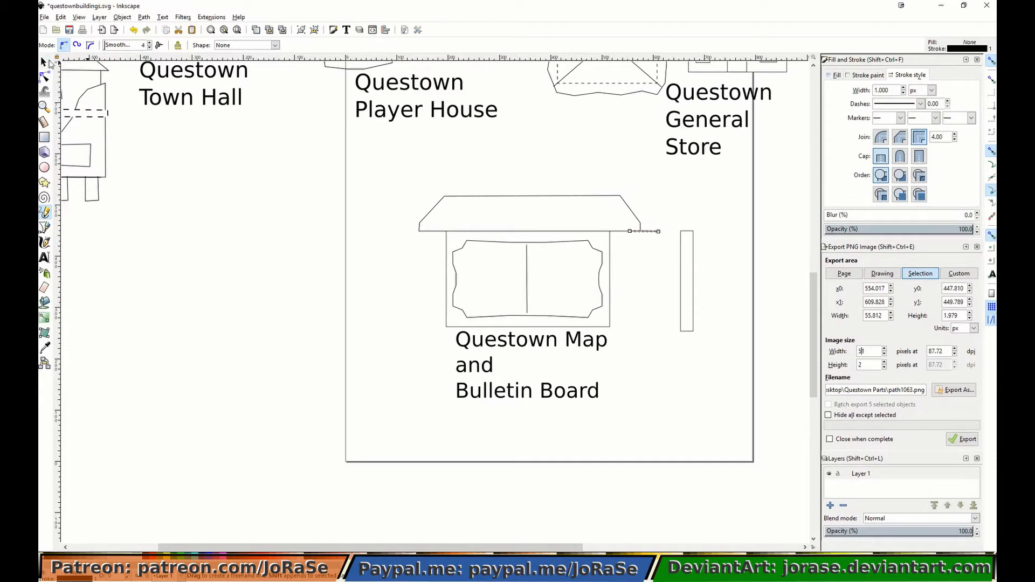
pyautogui.click(46, 62)
pyautogui.doubleClick(658, 232)
pyautogui.click(658, 232)
pyautogui.click(658, 232)
pyautogui.click(43, 63)
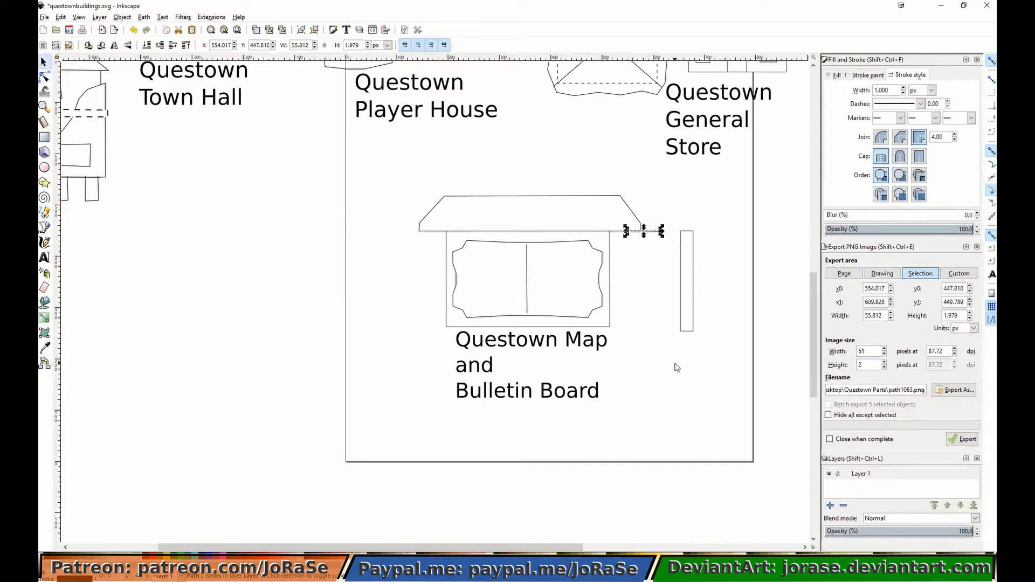
pyautogui.moveTo(646, 232); pyautogui.dragTo(656, 231)
pyautogui.press('Right')
pyautogui.press('Right')
pyautogui.press('Right')
pyautogui.press('Right')
pyautogui.press('Right')
pyautogui.press('Right')
pyautogui.press('Right')
pyautogui.press('Right')
pyautogui.press('Right')
pyautogui.press('Right')
pyautogui.press('Right')
pyautogui.press('Right')
pyautogui.press('Right')
pyautogui.press('Right')
pyautogui.press('Right')
pyautogui.press('Right')
pyautogui.press('Right')
pyautogui.press('Right')
pyautogui.press('Right')
pyautogui.press('Right')
pyautogui.press('Left')
pyautogui.press('Left')
pyautogui.press('Left')
pyautogui.press('Left')
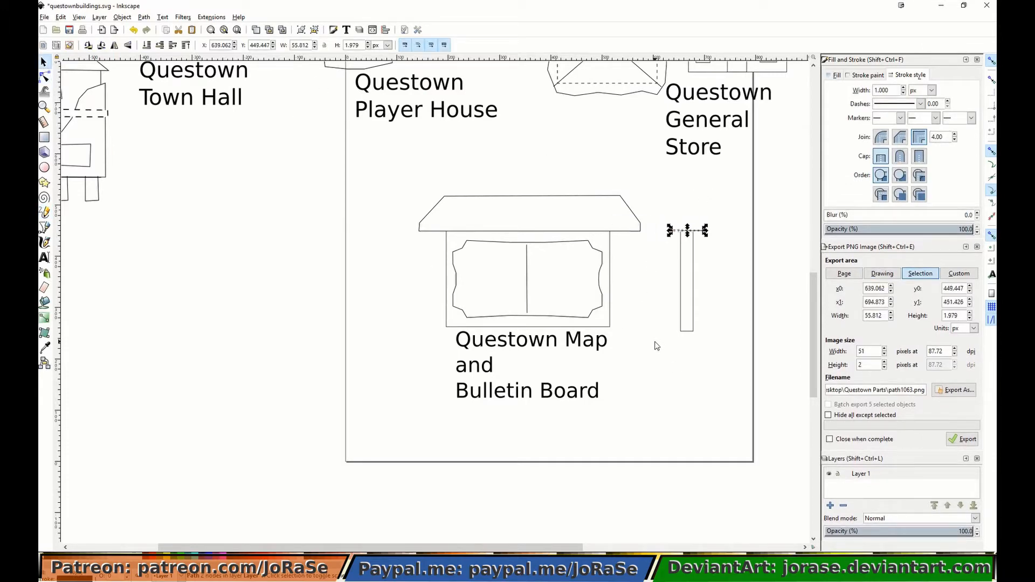
# Extend the horizontal line into a peaked side roof outline with short vertical eaves, about 57 by 49 px.
pyautogui.click(46, 214)
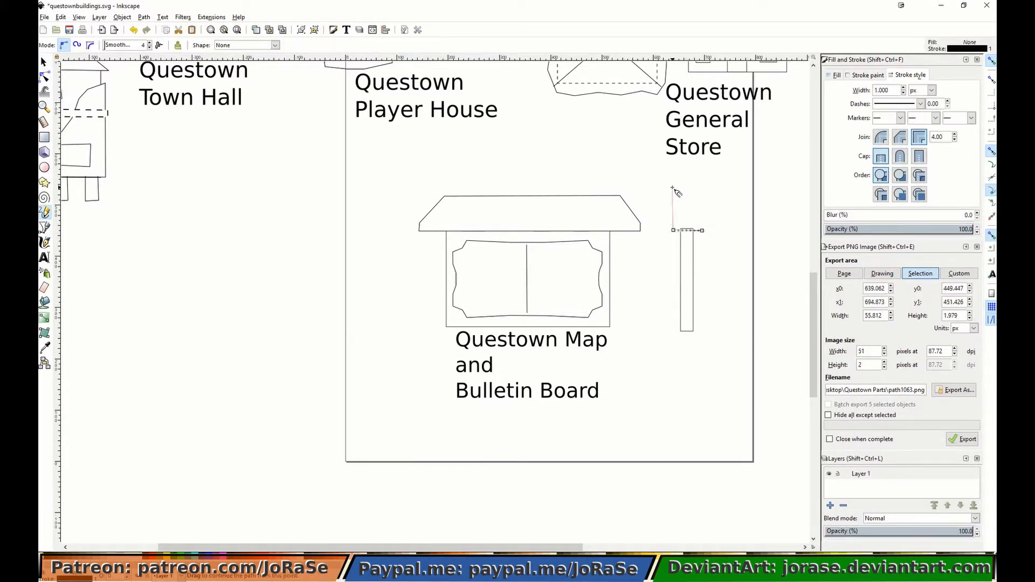
pyautogui.press('n')
pyautogui.moveTo(676, 191); pyautogui.dragTo(678, 193)
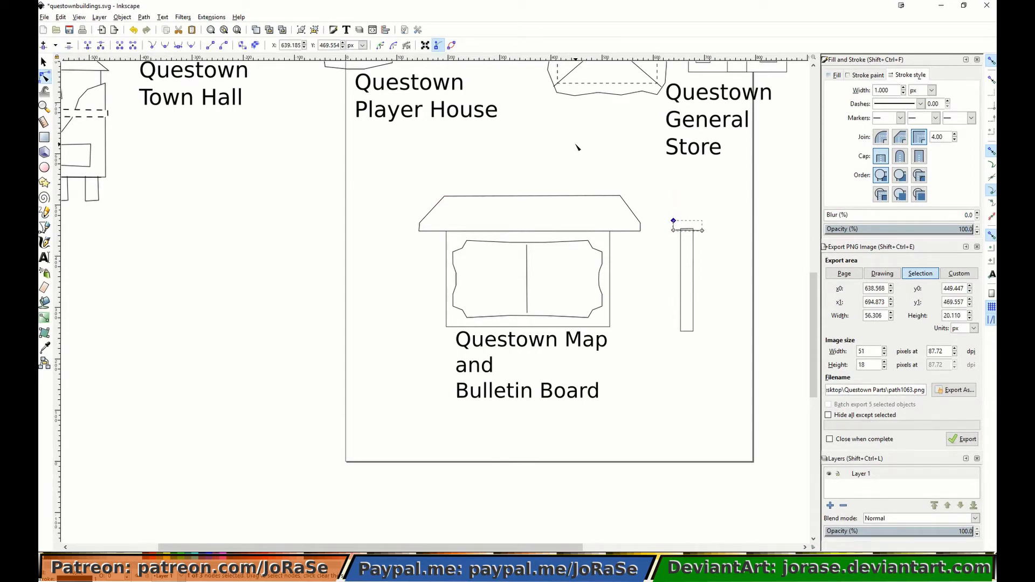
pyautogui.press('p')
pyautogui.click(673, 221)
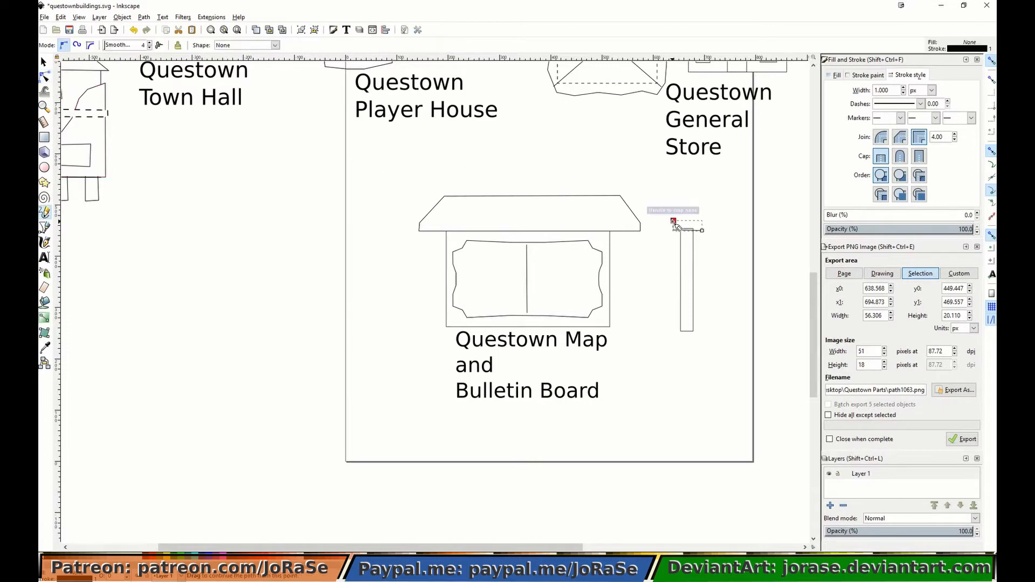
pyautogui.click(686, 207)
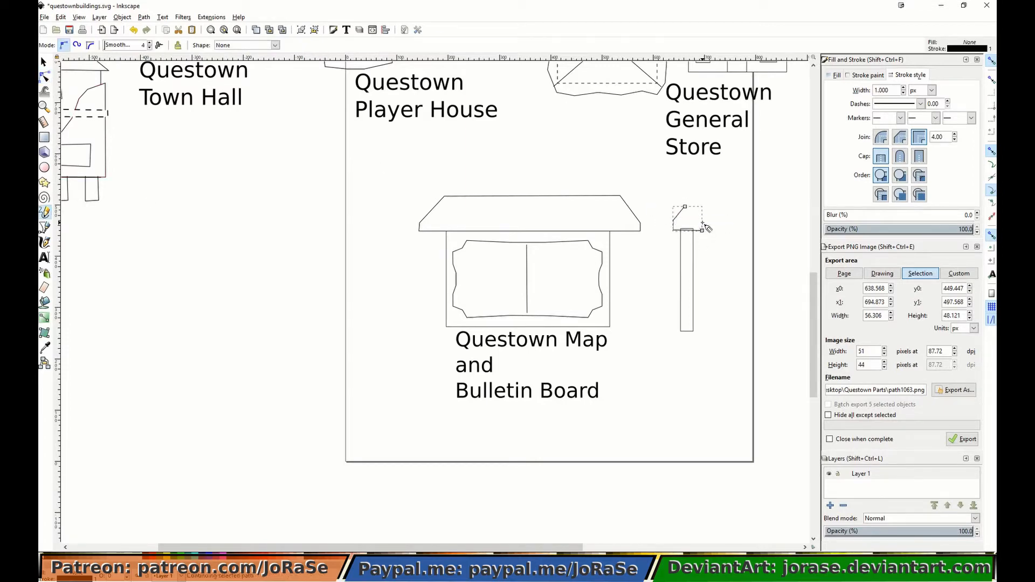
# Narrow the side roof outline to about 53 px and center its raised peak over the post, about 55 px tall.
pyautogui.click(48, 77)
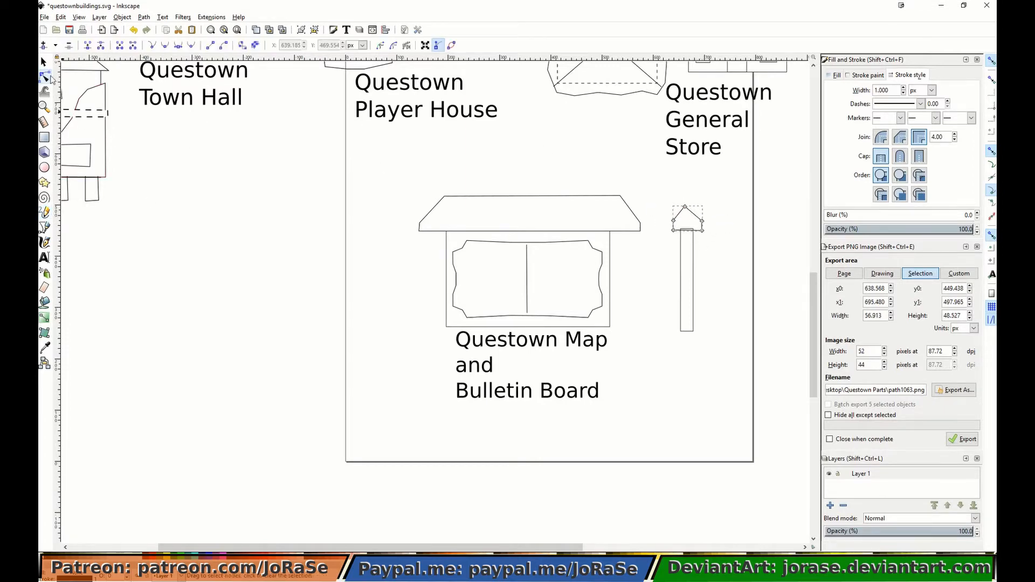
pyautogui.moveTo(692, 208); pyautogui.dragTo(675, 241)
pyautogui.press('Left')
pyautogui.click(720, 264)
pyautogui.press('Right')
pyautogui.press('Left')
pyautogui.click(659, 284)
pyautogui.click(685, 207)
pyautogui.press('Up')
pyautogui.press('Up')
pyautogui.press('Up')
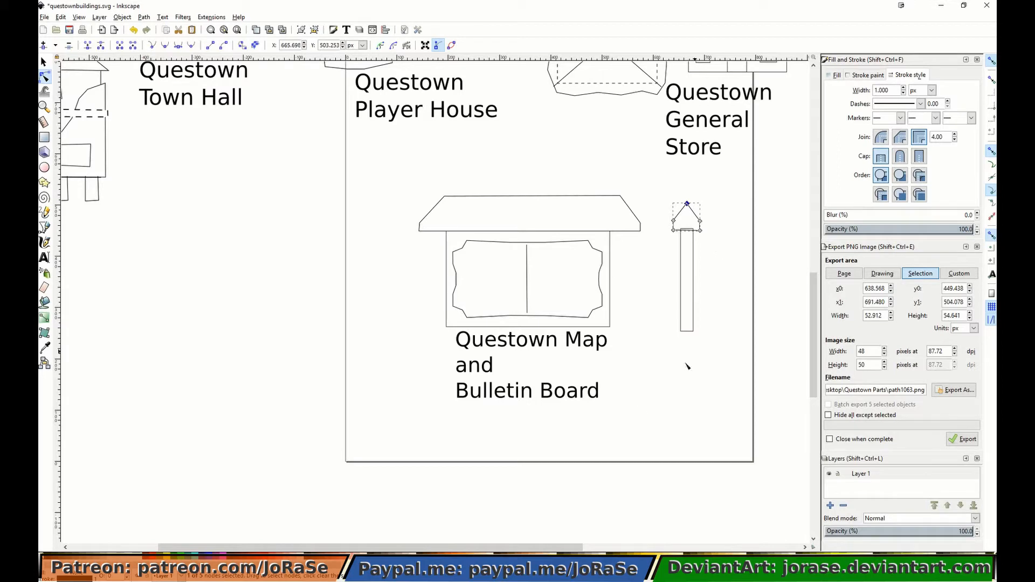
# Group the front and side views into one object and export the selection as QuestownMap_BulletinBoard.png.
pyautogui.click(44, 62)
pyautogui.click(648, 276)
pyautogui.moveTo(363, 184); pyautogui.dragTo(741, 429)
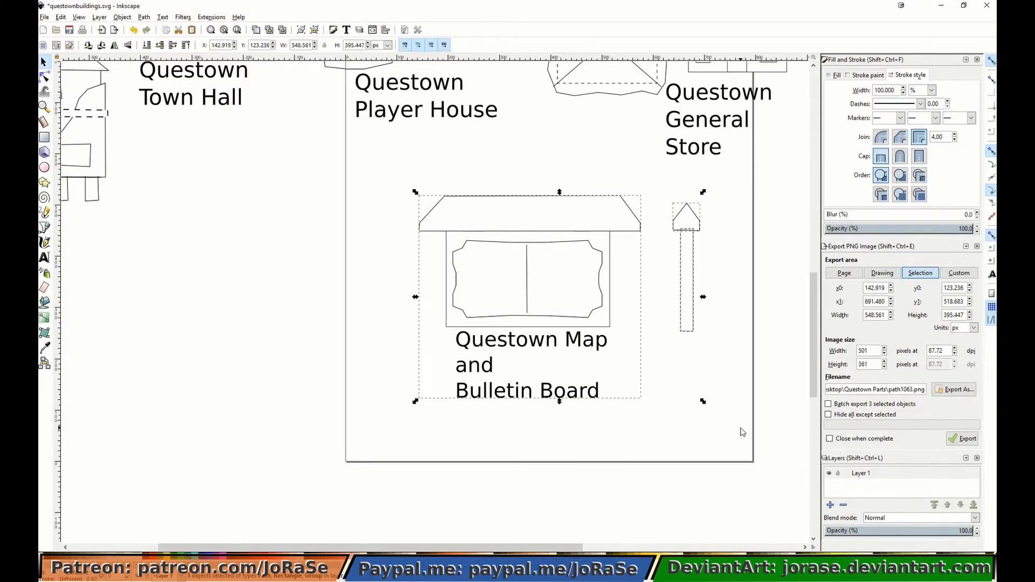
pyautogui.click(122, 16)
pyautogui.click(140, 157)
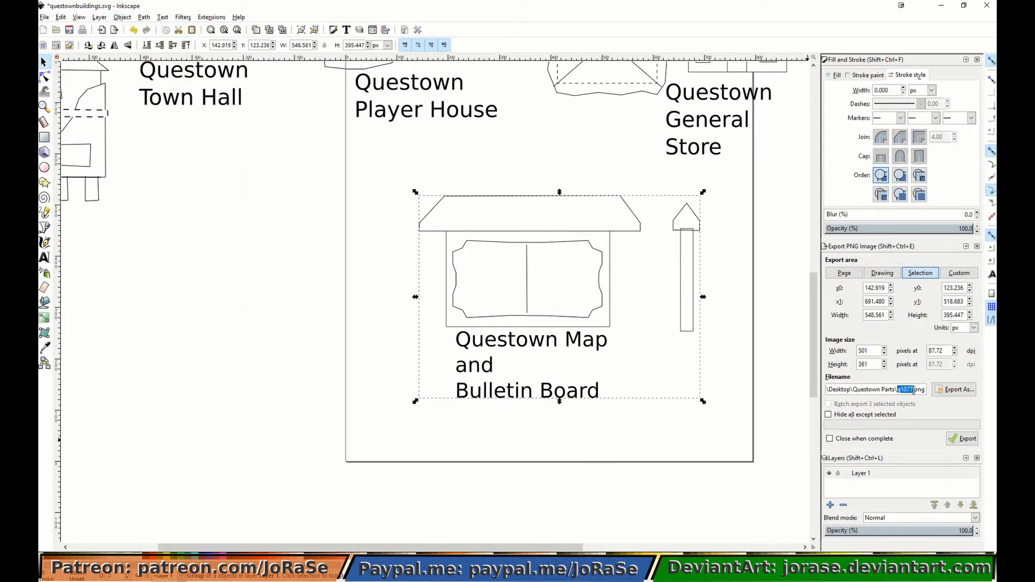
pyautogui.write('QuestownMap_BulletinBoard.png')
pyautogui.click(957, 440)
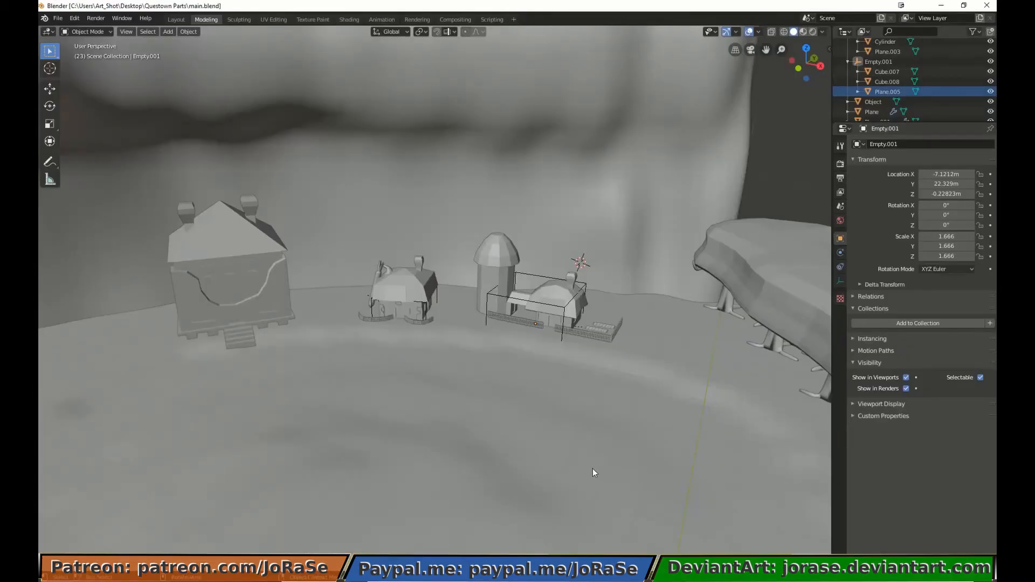
# Switch to Blender and rename the farmhouse's parent empty to Farm.
pyautogui.click(847, 61)
pyautogui.click(868, 63)
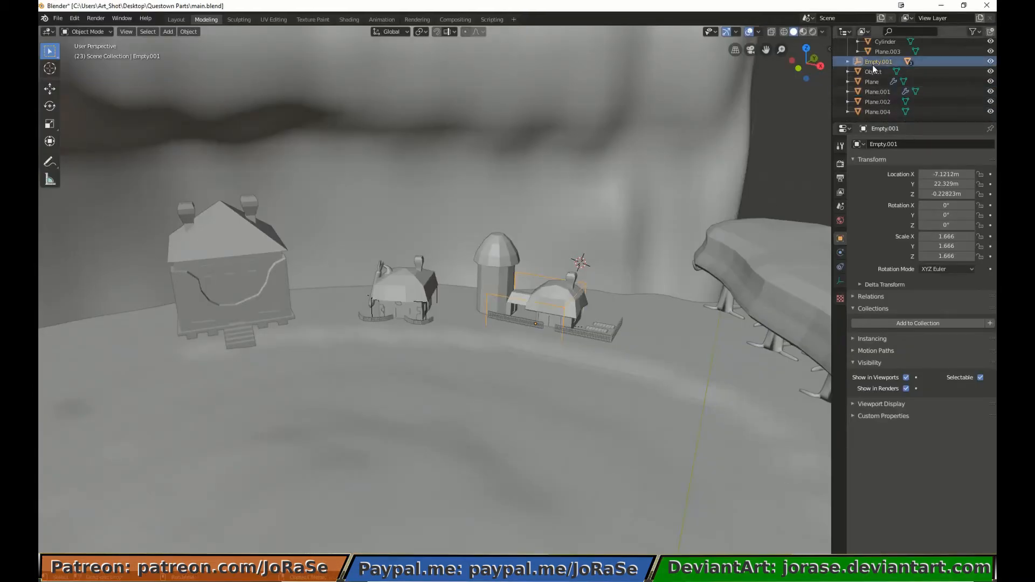
pyautogui.click(921, 144)
pyautogui.write('Farm')
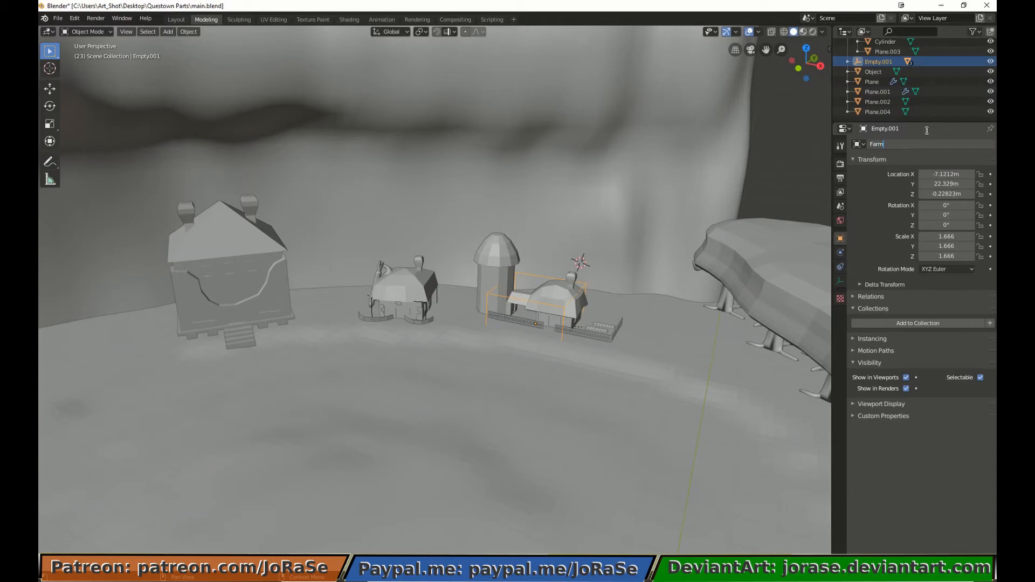
pyautogui.press('Return')
# Rename the parent empty of the artist's house to Artist.
pyautogui.click(427, 294)
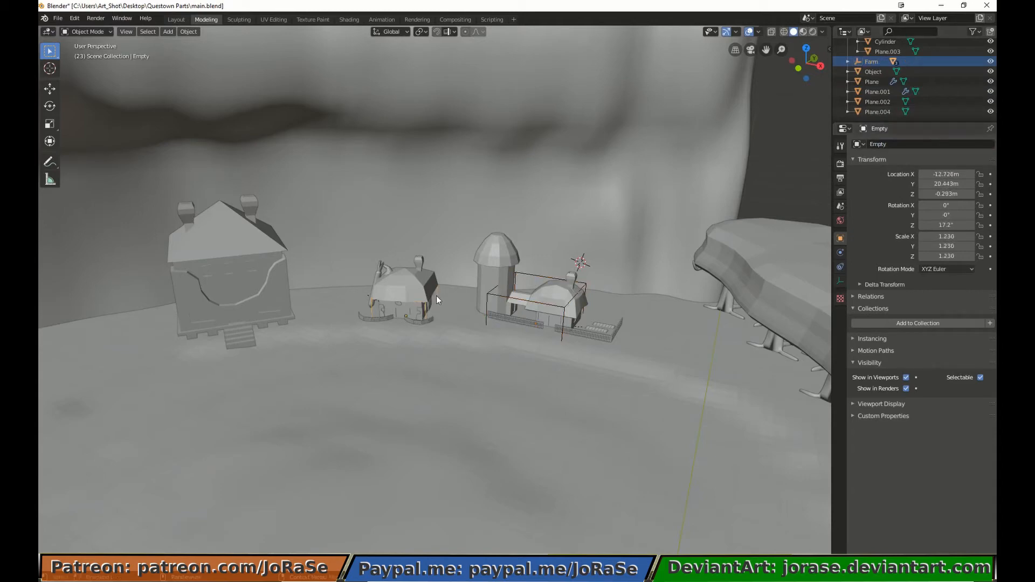
pyautogui.scroll(3, 894, 105)
pyautogui.click(895, 144)
pyautogui.write('A')
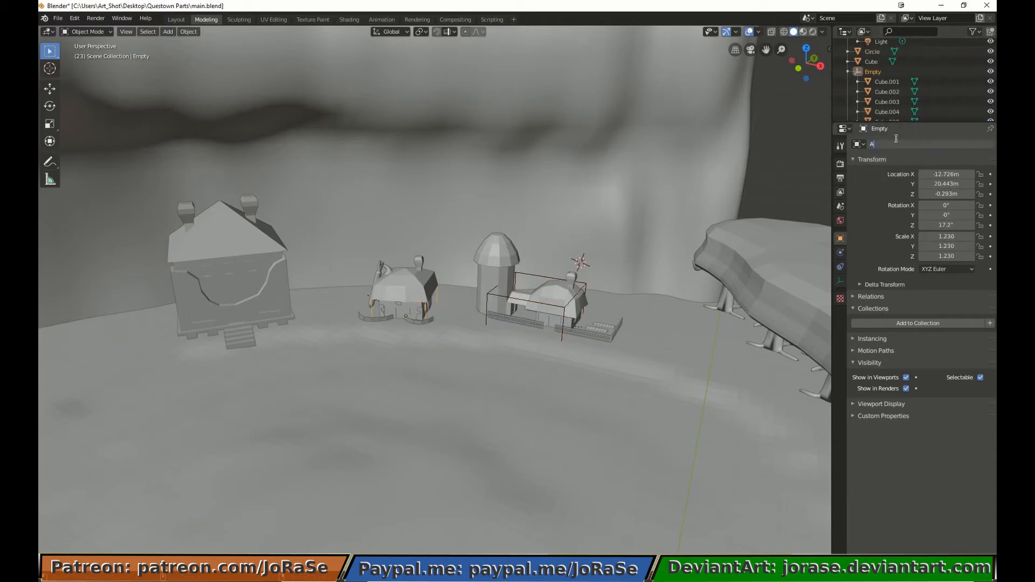
pyautogui.write('rtist')
pyautogui.press('Return')
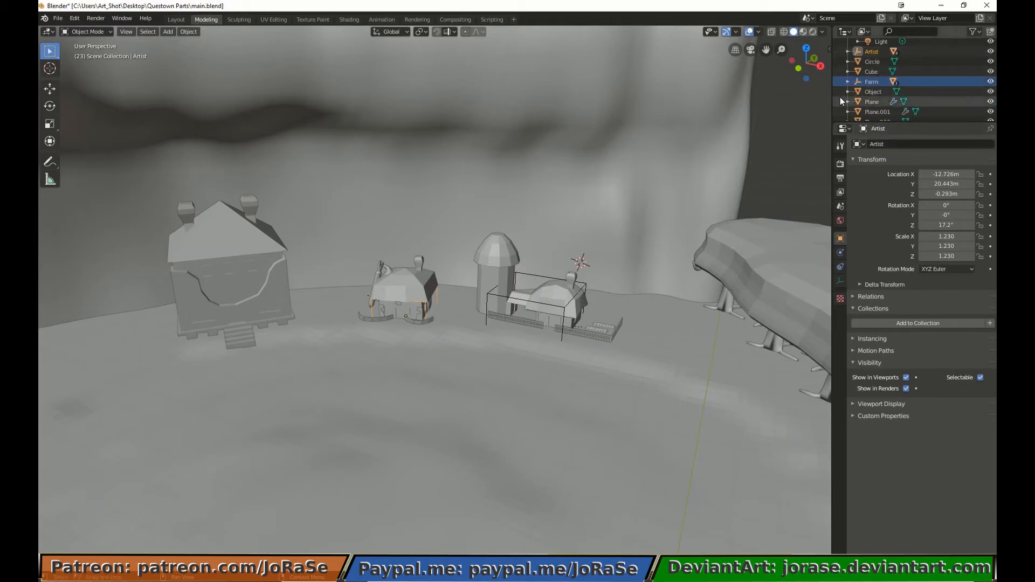
# Add GeneralStore.png from the Questown Parts folder to the scene as a reference image.
pyautogui.moveTo(296, 389); pyautogui.dragTo(470, 370, button='middle')
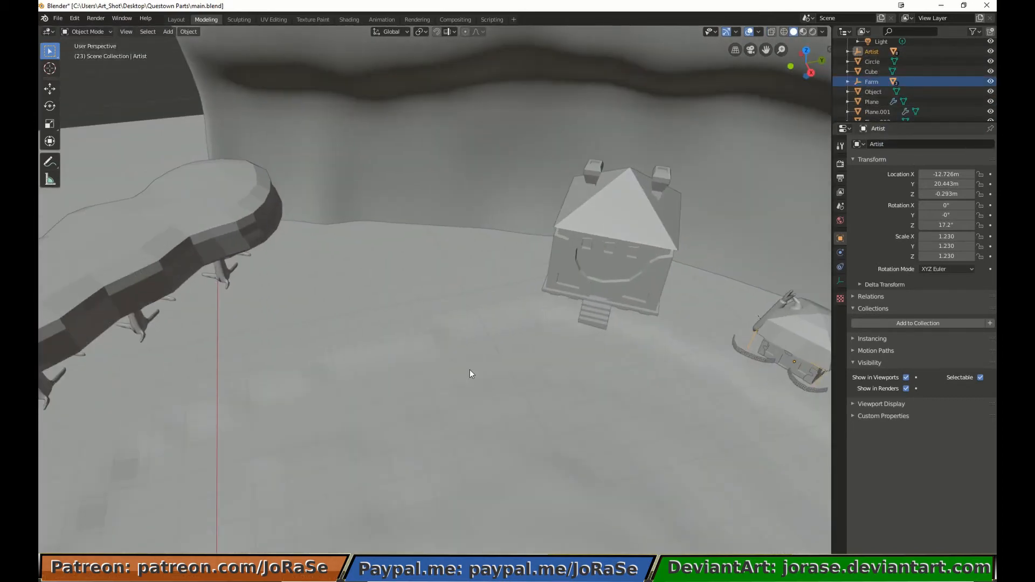
pyautogui.click(168, 33)
pyautogui.moveTo(216, 142)
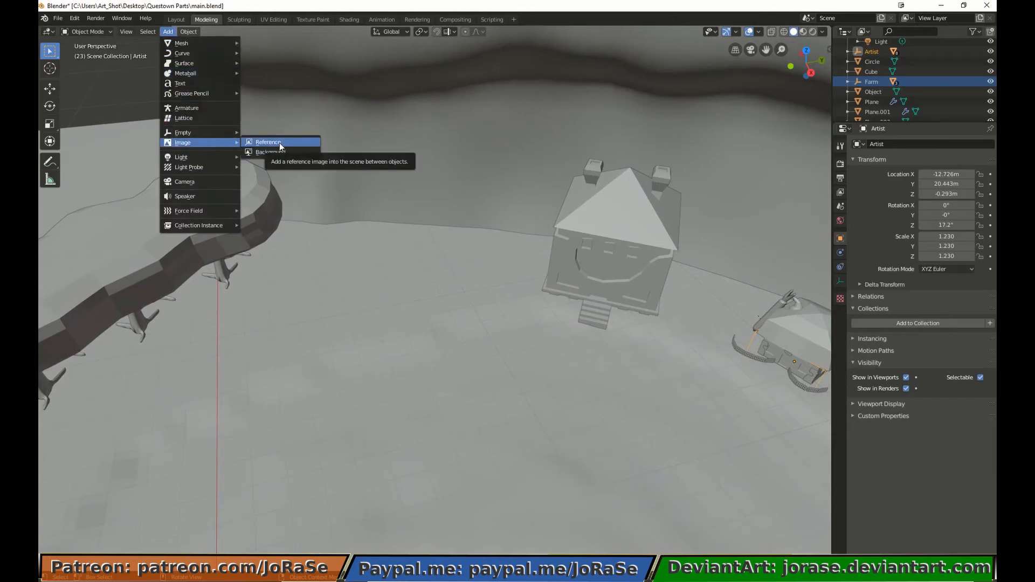
pyautogui.click(279, 143)
pyautogui.click(276, 90)
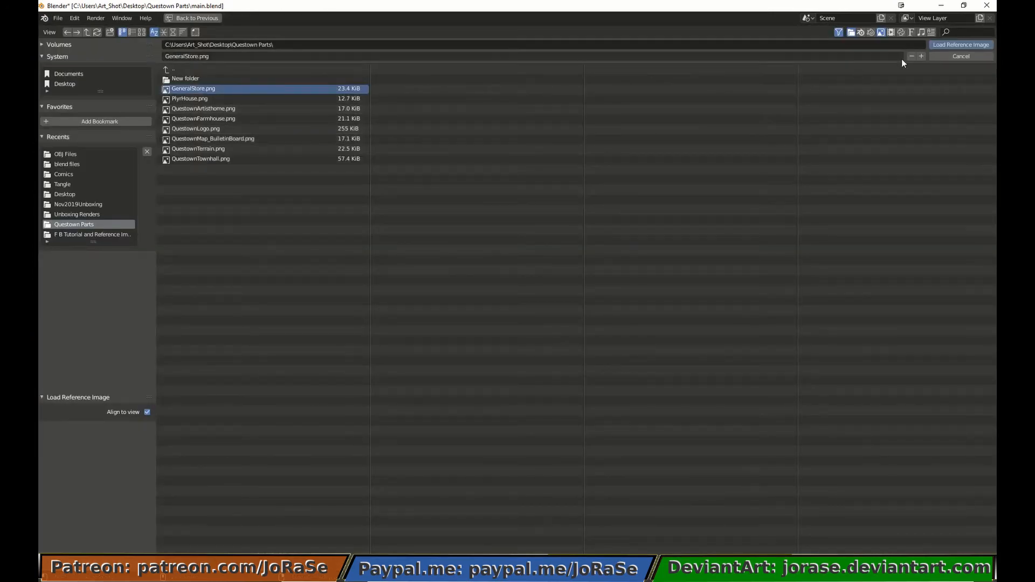
pyautogui.click(960, 45)
# Move the General Store reference image in top view to about X -21 m, Y 9.9 m, near the town hall.
pyautogui.scroll(-5, 496, 206)
pyautogui.scroll(4, 495, 206)
pyautogui.press('KP_7')
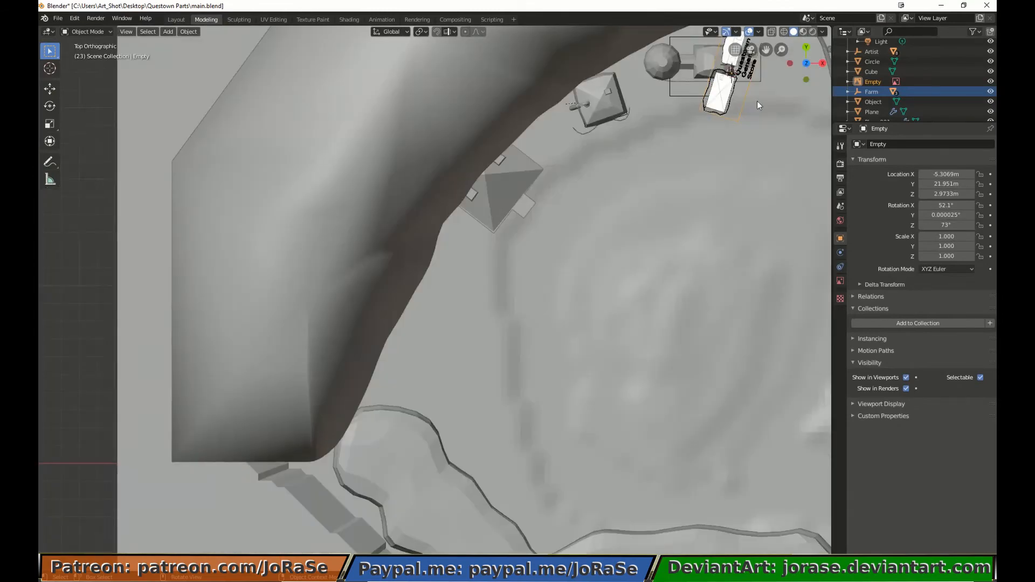
pyautogui.press('g')
pyautogui.click(454, 298)
# Clear the General Store image's rotation, stand it upright at 90° about X, and turn it about 85° around Z.
pyautogui.moveTo(453, 299); pyautogui.dragTo(522, 300, button='middle')
pyautogui.hotkey('alt', 'r')
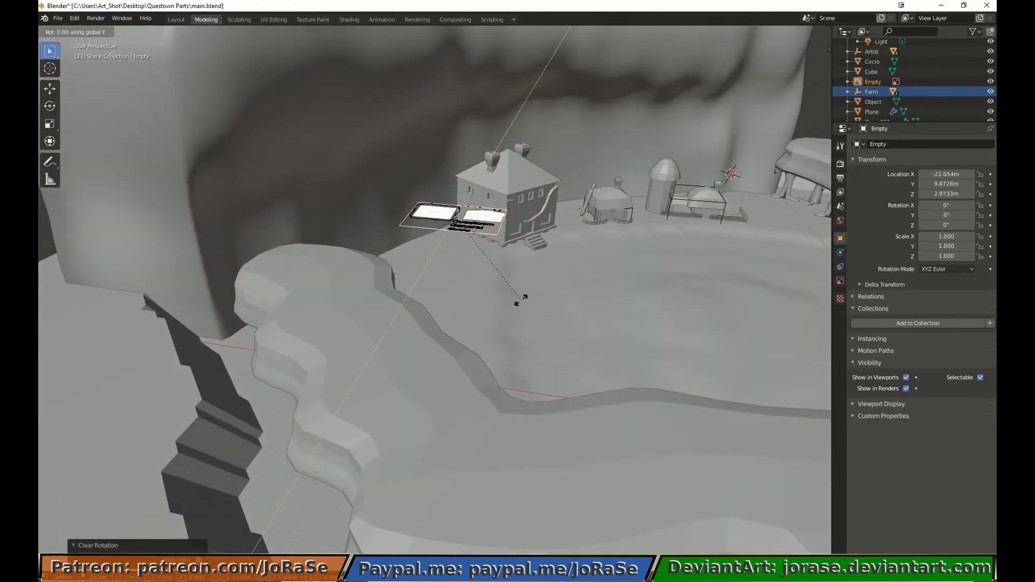
pyautogui.write('x90')
pyautogui.press('Return')
pyautogui.moveTo(551, 302); pyautogui.dragTo(474, 306, button='middle')
pyautogui.press('r')
pyautogui.press('z')
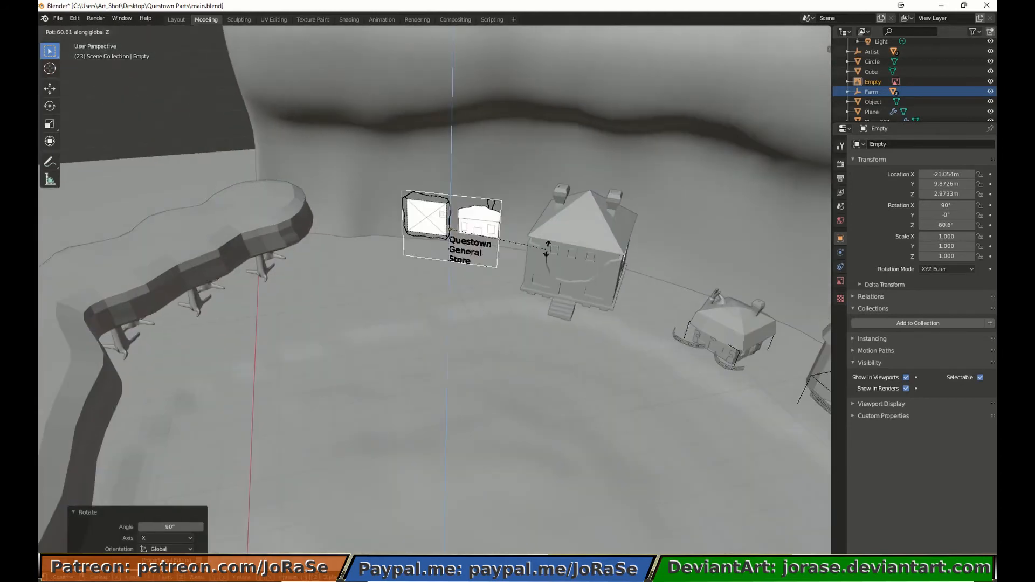
pyautogui.click(541, 244)
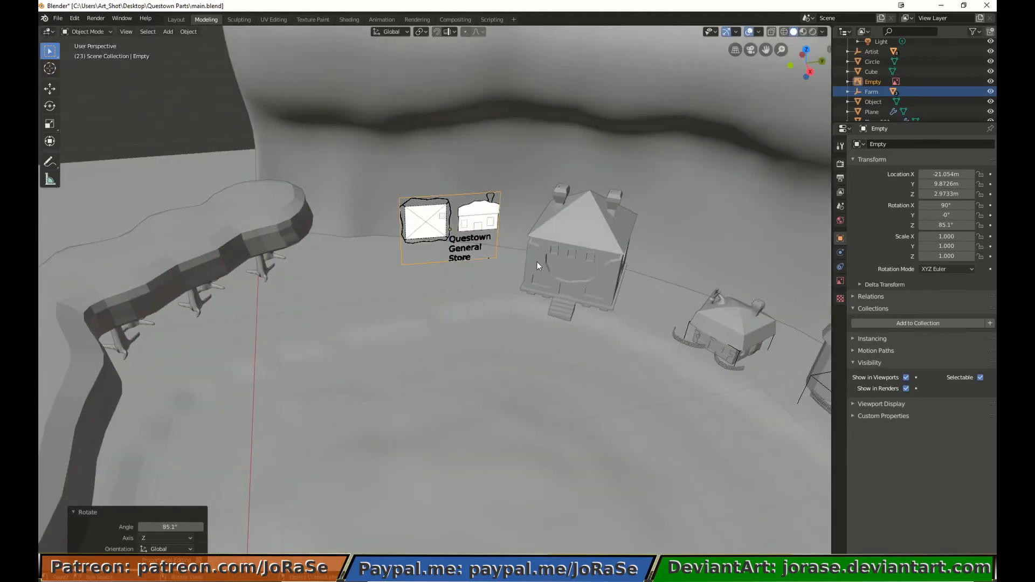
# Shift the General Store image along X and Y to about X -18.9 m, Y 7.9 m, on the open ground beside the town hall.
pyautogui.press('g')
pyautogui.press('x')
pyautogui.click(520, 287)
pyautogui.press('g')
pyautogui.press('y')
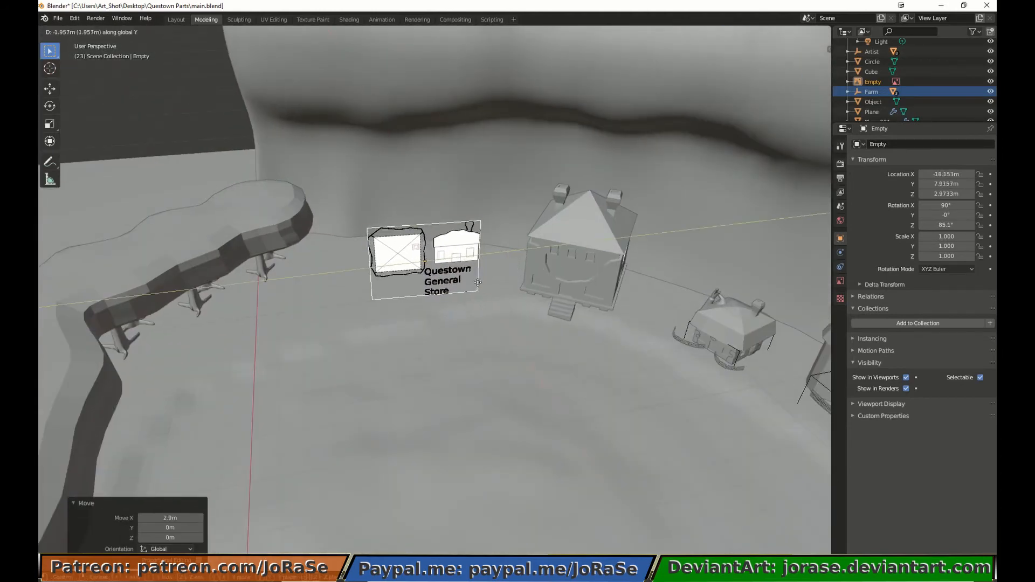
pyautogui.click(477, 291)
pyautogui.moveTo(477, 291); pyautogui.dragTo(436, 386, button='middle')
pyautogui.press('g')
pyautogui.press('x')
pyautogui.click(431, 374)
# Turn the General Store image a further 9.6° or so around Z and make it unselectable.
pyautogui.press('r')
pyautogui.press('z')
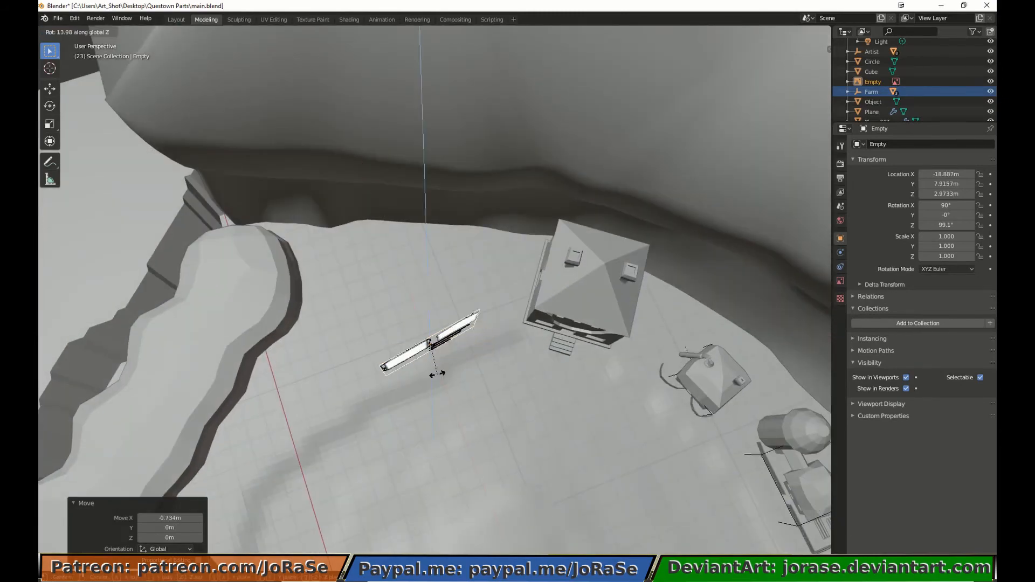
pyautogui.click(435, 375)
pyautogui.moveTo(469, 407); pyautogui.dragTo(506, 396, button='middle')
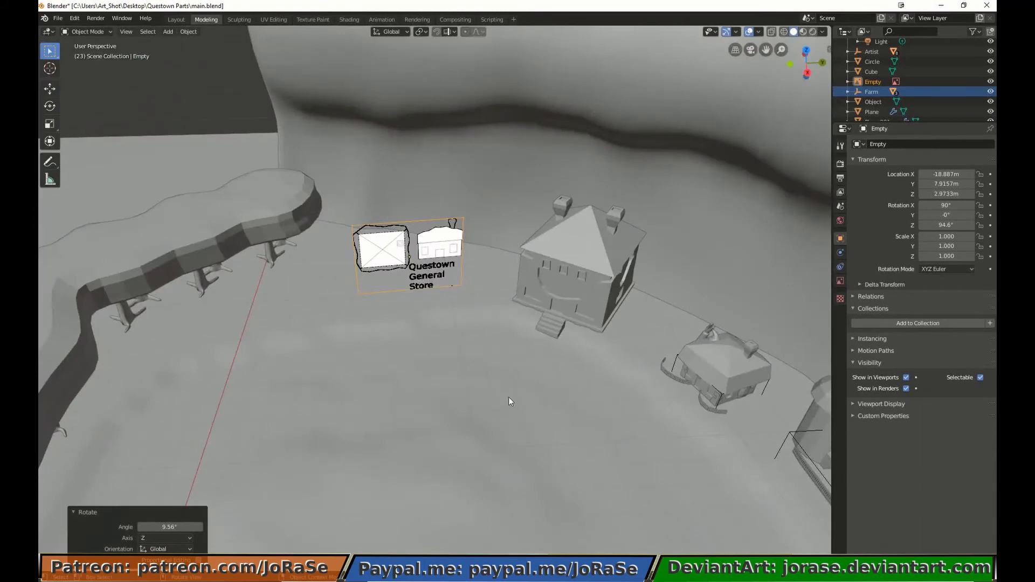
pyautogui.click(980, 377)
# Add QuestownMap_BulletinBoard.png as a reference image and move it in top view to the middle of the town clearing.
pyautogui.click(169, 31)
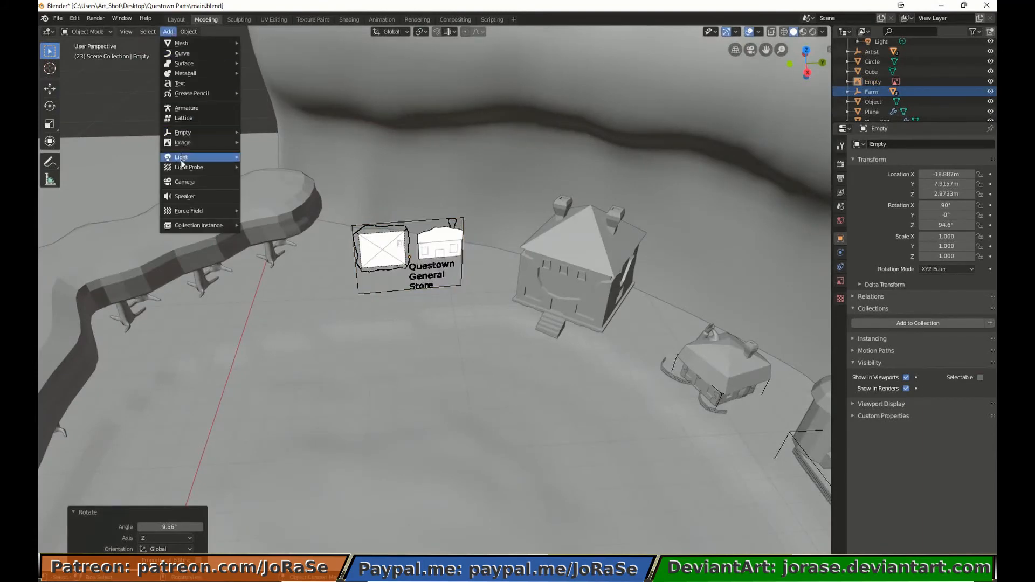
pyautogui.click(265, 142)
pyautogui.click(956, 46)
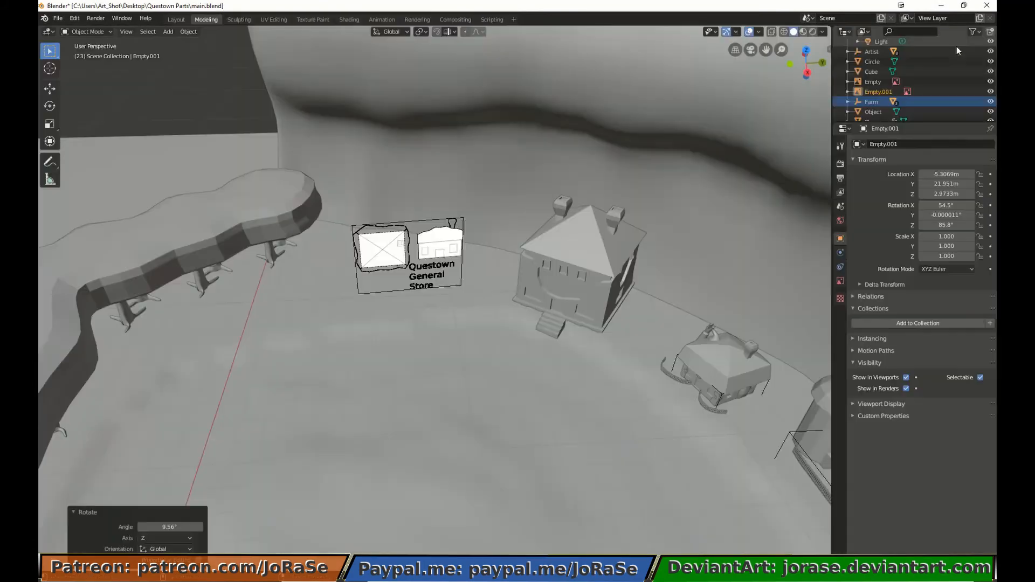
pyautogui.scroll(-4, 565, 254)
pyautogui.press('KP_7')
pyautogui.press('g')
pyautogui.click(596, 323)
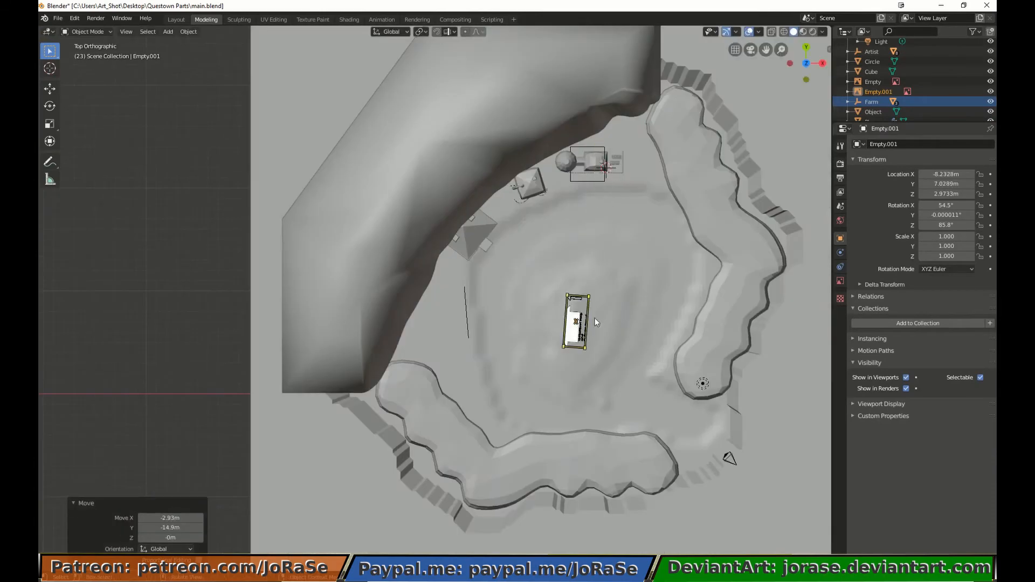
# Clear the bulletin board image's rotation, stand it upright at 90° about X, and turn it about 56° around Z.
pyautogui.hotkey('alt', 'r')
pyautogui.write('rx90')
pyautogui.press('Return')
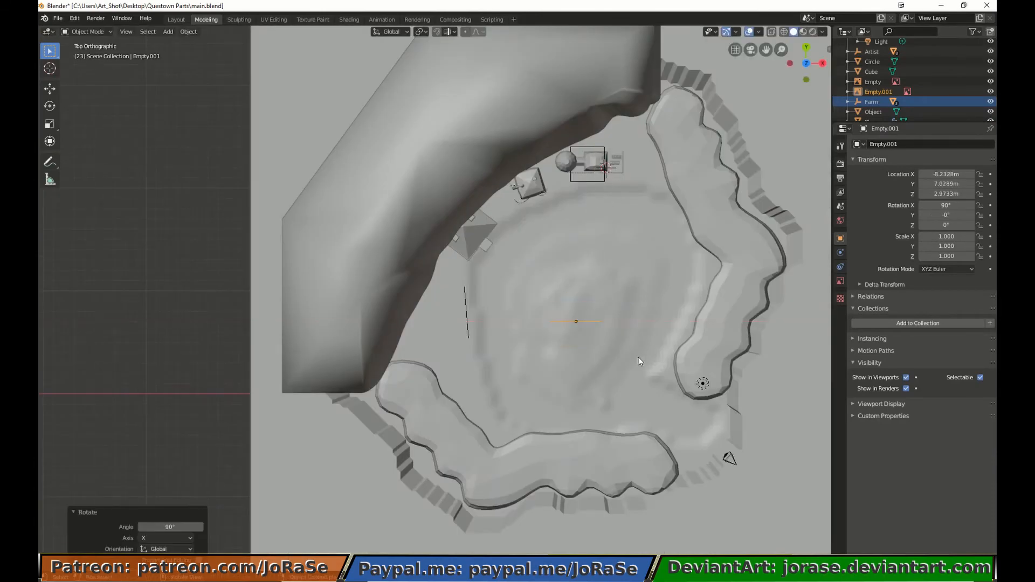
pyautogui.press('r')
pyautogui.click(640, 291)
# Lower the bulletin board reference image about 0.66 m along Z toward the ground.
pyautogui.moveTo(648, 380); pyautogui.dragTo(570, 276, button='middle')
pyautogui.scroll(5, 581, 279)
pyautogui.scroll(-3, 581, 280)
pyautogui.scroll(3, 570, 276)
pyautogui.press('g')
pyautogui.press('z')
pyautogui.click(573, 303)
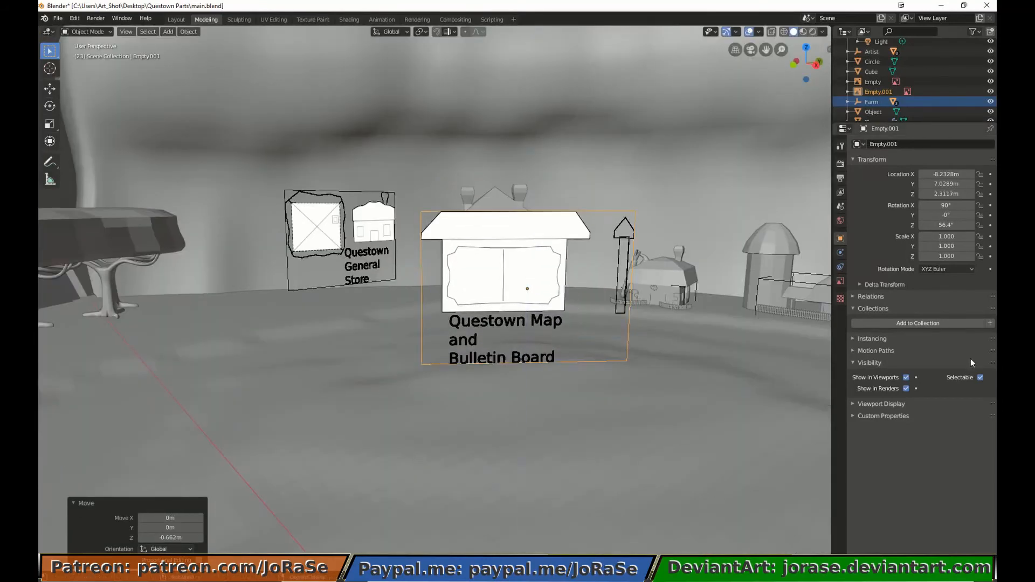
# Make the bulletin board image unselectable, and lower the General Store image about 1.14 m along Z with its selection locked again.
pyautogui.click(980, 378)
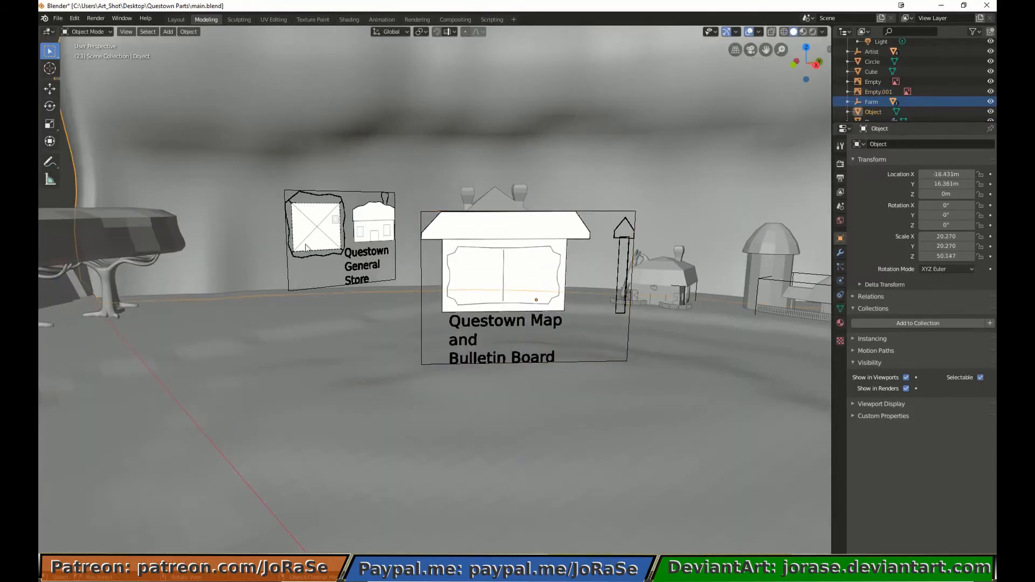
pyautogui.click(872, 82)
pyautogui.click(980, 377)
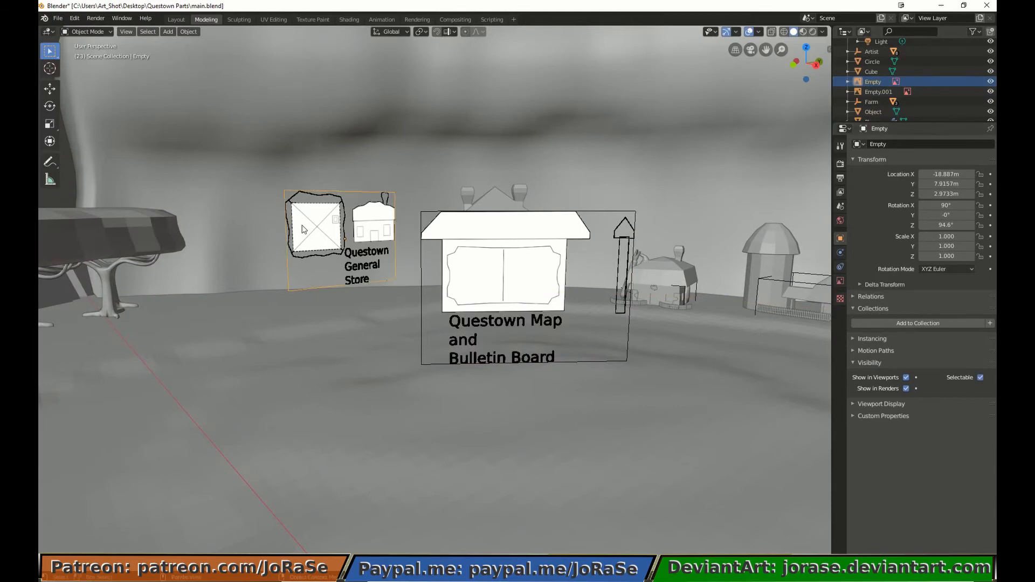
pyautogui.press('g')
pyautogui.press('z')
pyautogui.click(423, 200)
pyautogui.click(980, 377)
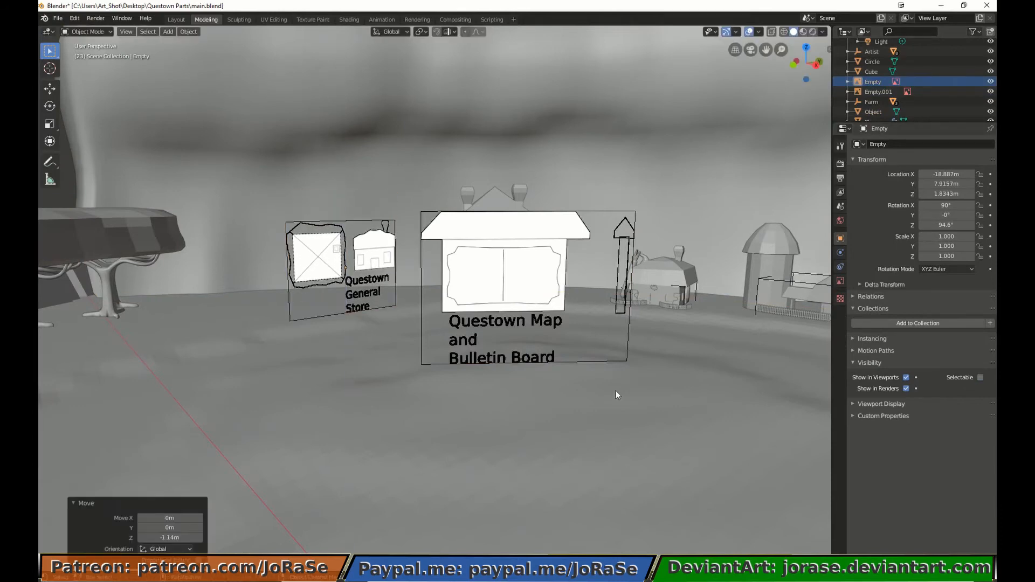
# Add PlyrHouse.png as a reference image and move it about -11.1 m along X and -21.5 m along Y.
pyautogui.click(167, 32)
pyautogui.click(289, 144)
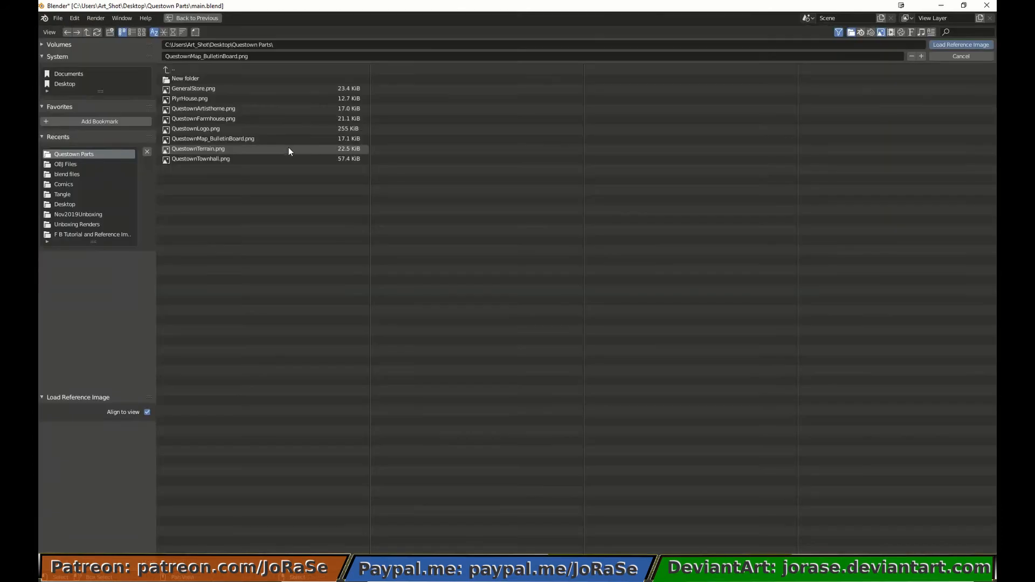
pyautogui.click(269, 100)
pyautogui.click(957, 45)
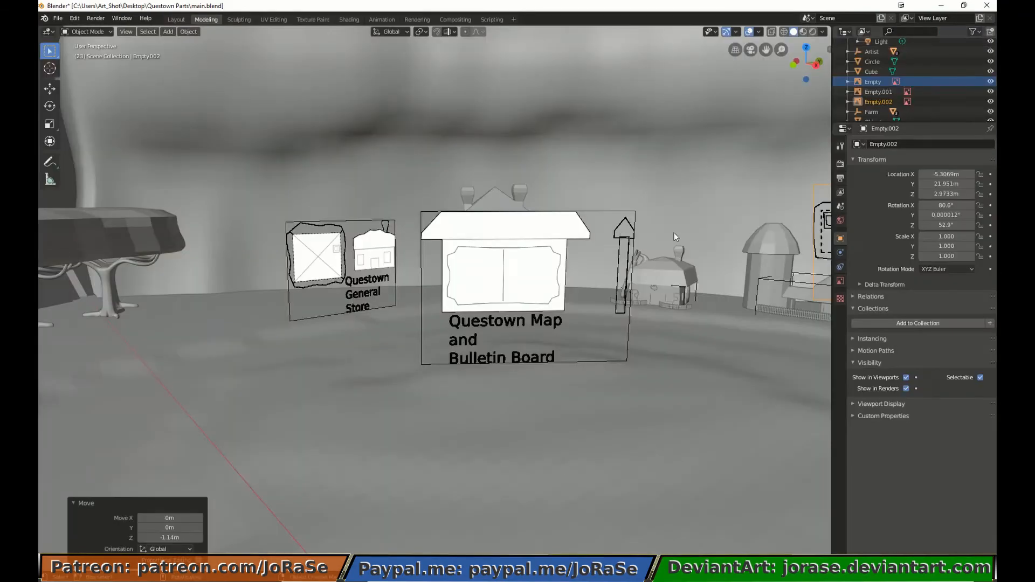
pyautogui.press('g')
pyautogui.press('y')
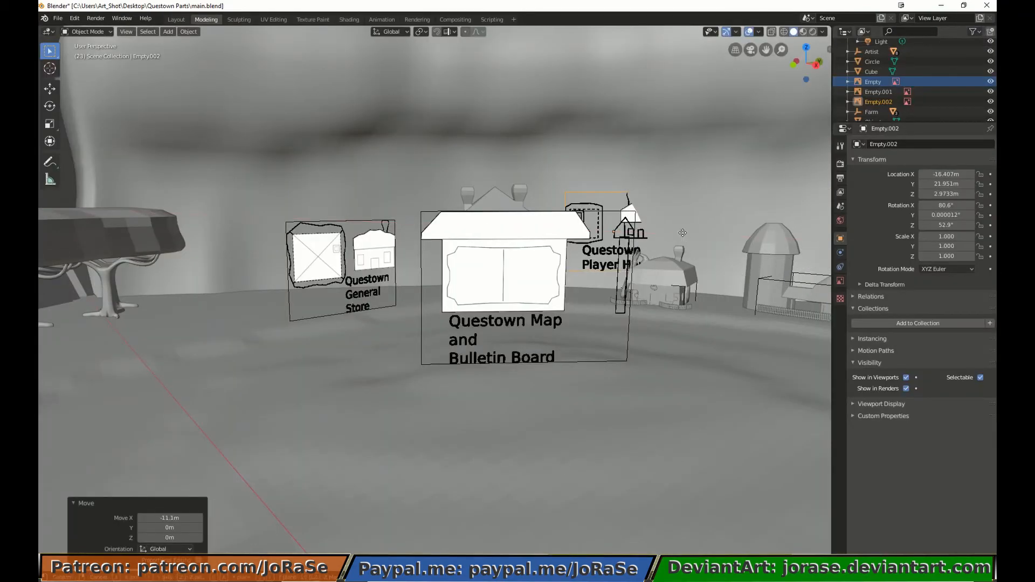
pyautogui.click(228, 277)
# Clear the Player House image's rotation, stand it upright at 90° about X, and turn it about 112° around Z.
pyautogui.press('KP_7')
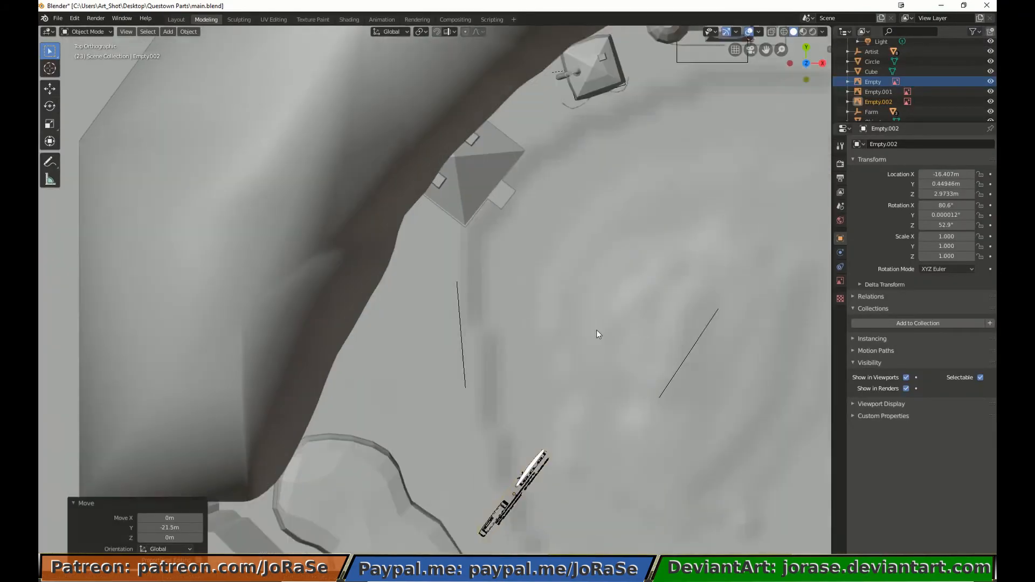
pyautogui.hotkey('alt', 'r')
pyautogui.write('rx90')
pyautogui.press('Return')
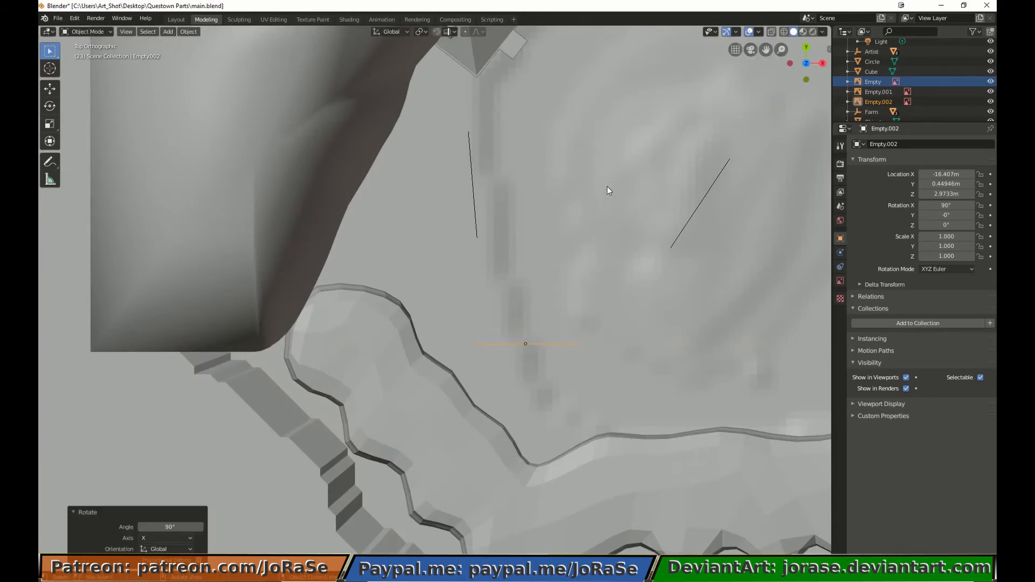
pyautogui.press('r')
pyautogui.click(338, 327)
# Lower the Player House image about 0.92 m and shift it about -1.05 m along X and 1.43 m along Y.
pyautogui.moveTo(725, 318); pyautogui.dragTo(613, 251, button='middle')
pyautogui.press('g')
pyautogui.press('z')
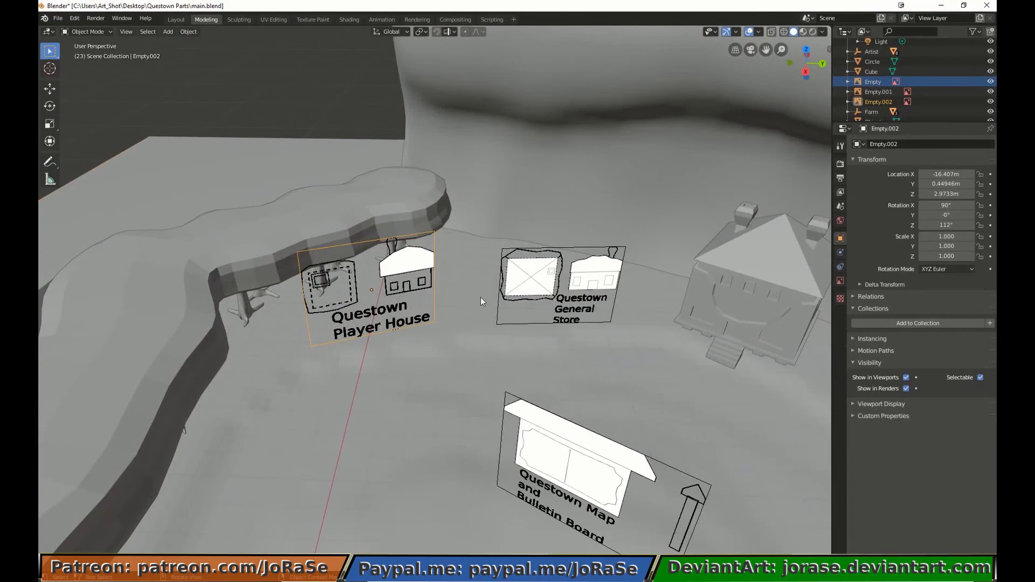
pyautogui.click(487, 316)
pyautogui.press('g')
pyautogui.press('x')
pyautogui.click(490, 302)
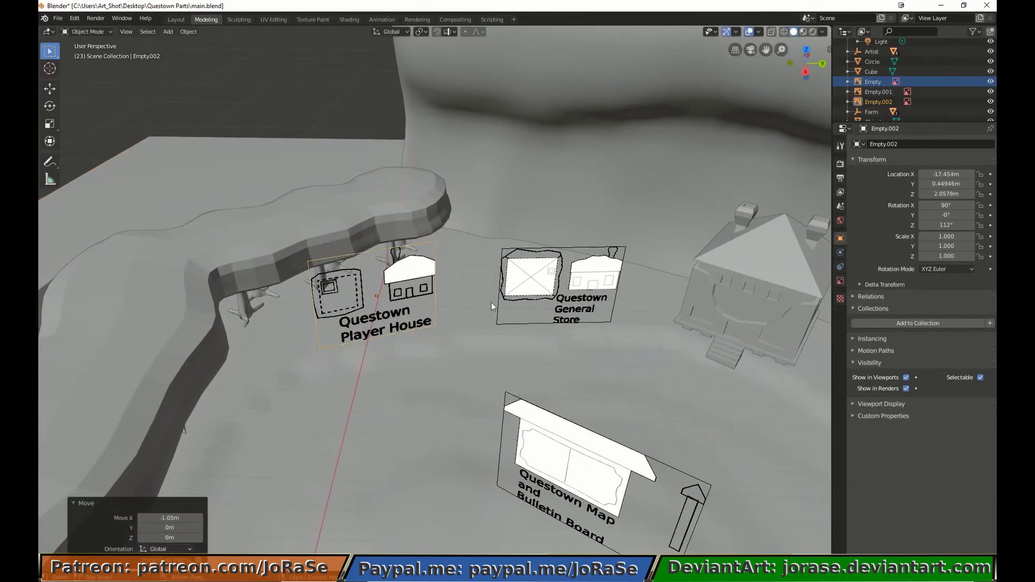
pyautogui.press('g')
pyautogui.press('y')
pyautogui.click(526, 300)
# Make the Player House image unselectable and save the file.
pyautogui.moveTo(401, 358); pyautogui.dragTo(428, 380, button='middle')
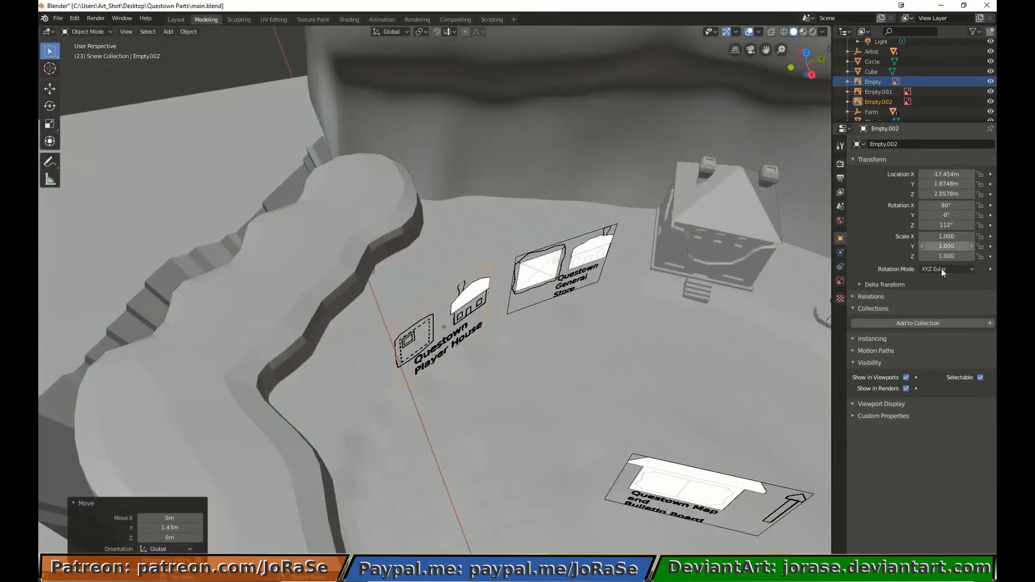
pyautogui.click(980, 378)
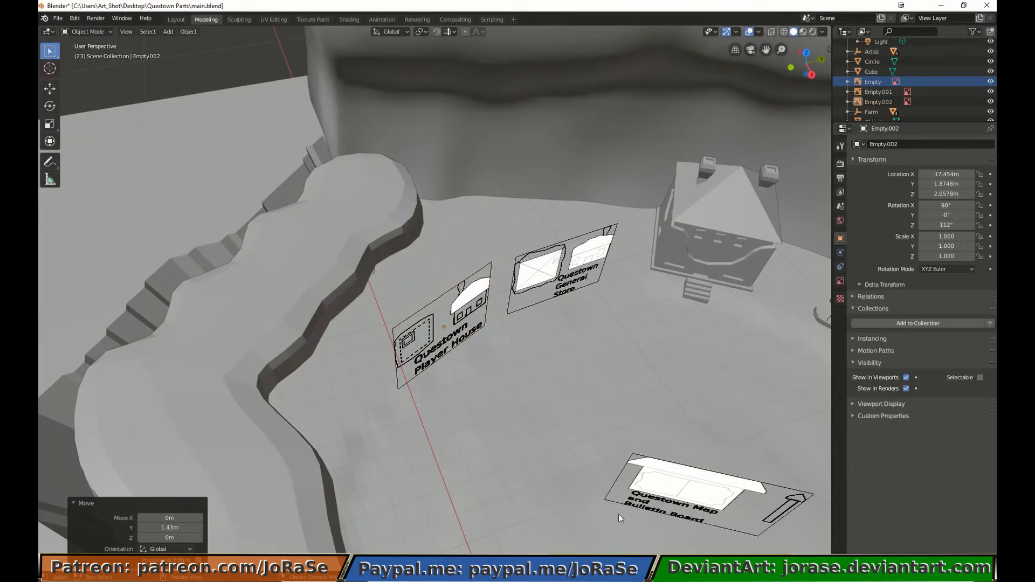
pyautogui.hotkey('ctrl', 's')
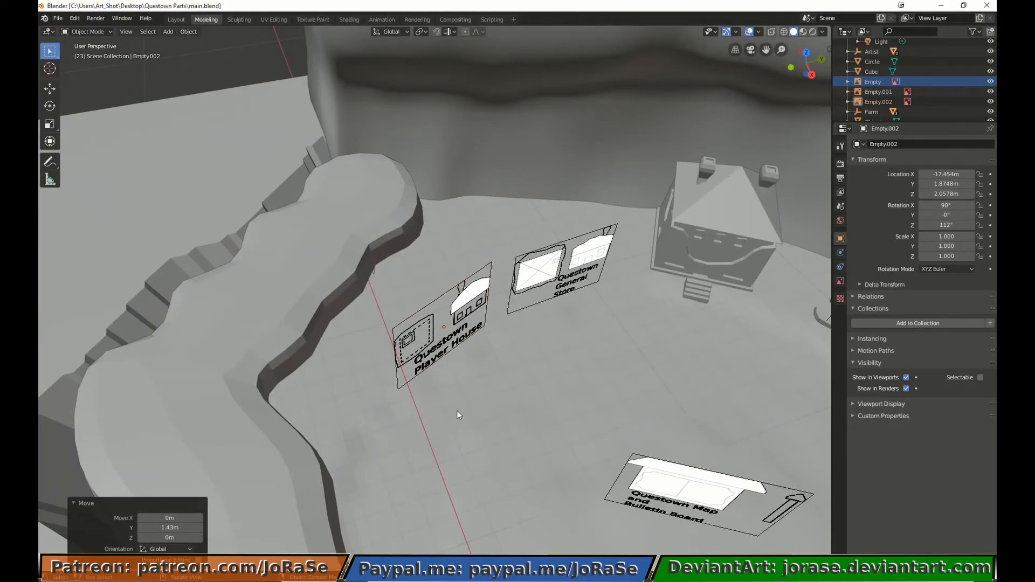
# Isolate the Player House image by hiding all other objects, including the General Store and bulletin board images.
pyautogui.moveTo(504, 370); pyautogui.dragTo(470, 345, button='middle')
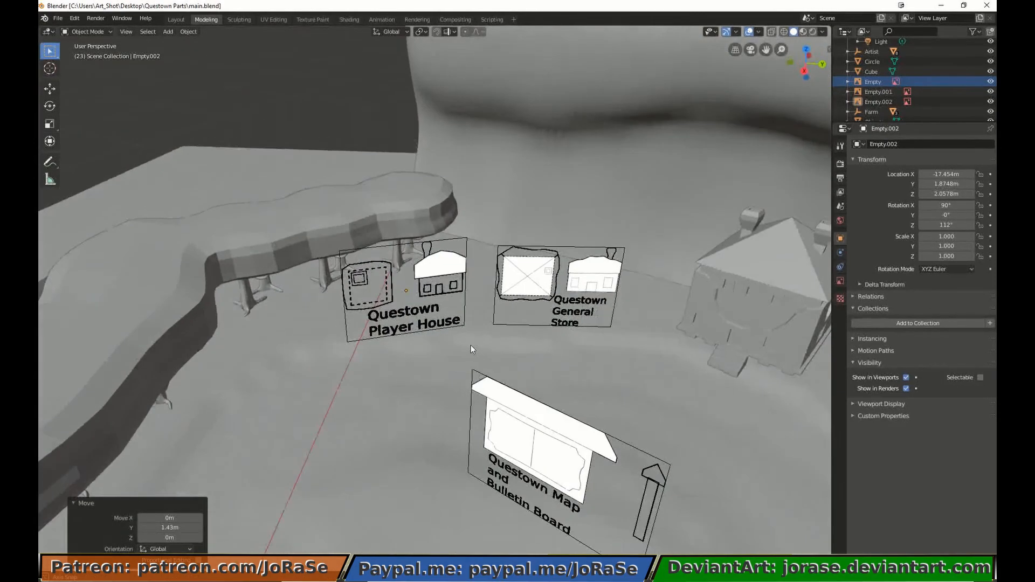
pyautogui.click(451, 313)
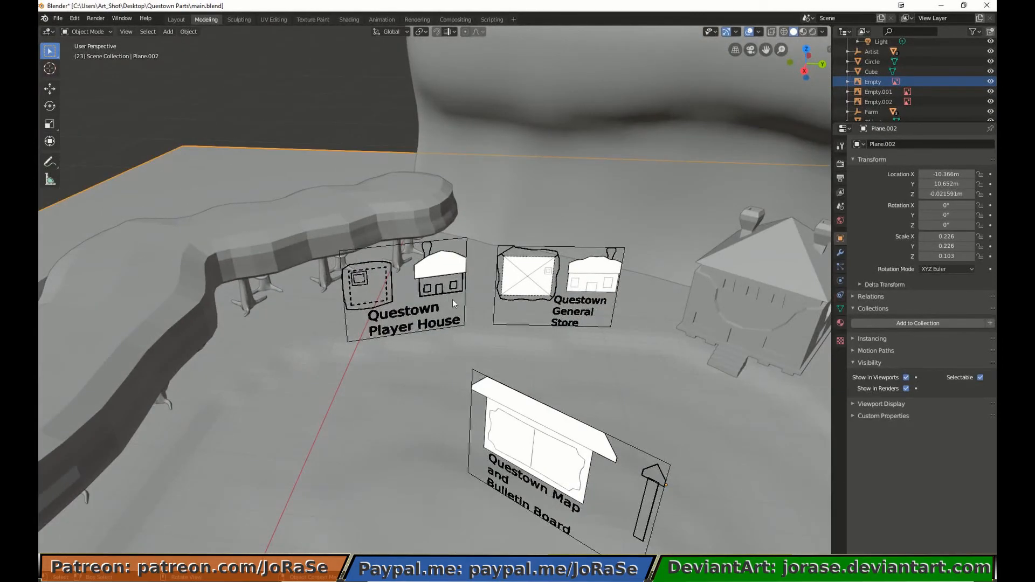
pyautogui.click(874, 92)
pyautogui.click(868, 102)
pyautogui.press('h')
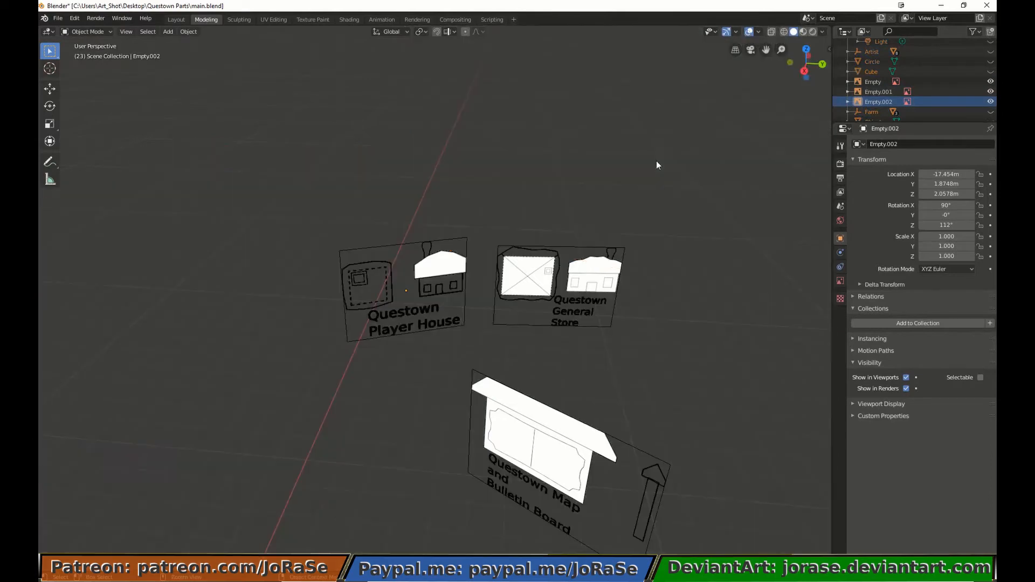
pyautogui.click(990, 91)
pyautogui.click(991, 82)
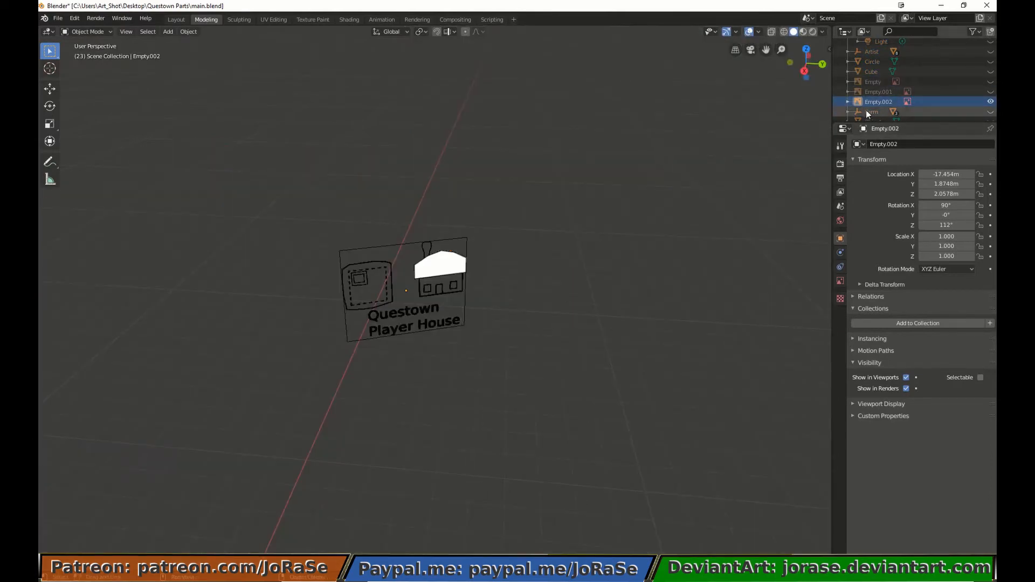
# Make the Player House image selectable, clear its rotation, and rotate it 90° about Y and 90° about X to face the right view.
pyautogui.click(980, 377)
pyautogui.hotkey('alt', 'r')
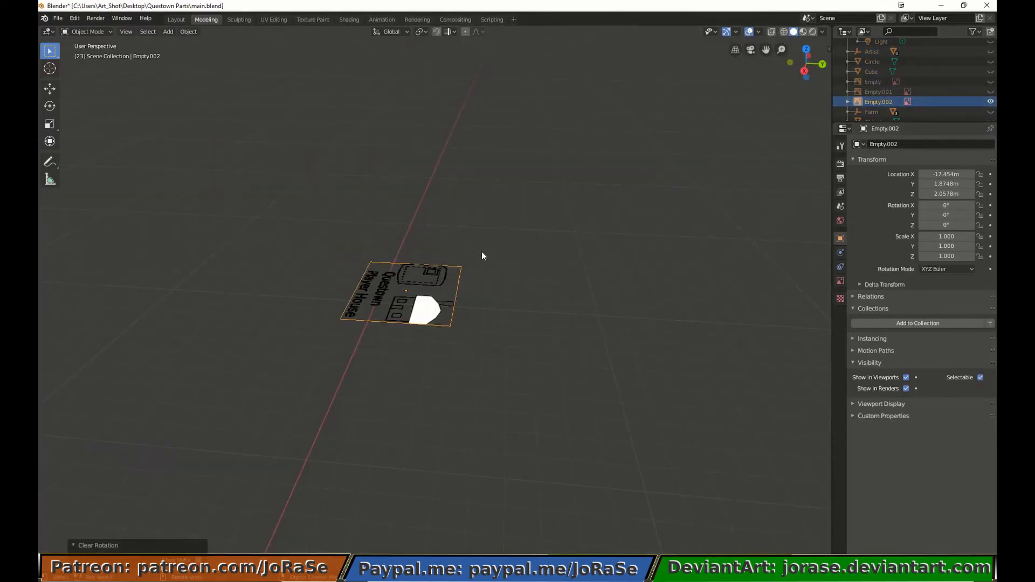
pyautogui.press('KP_3')
pyautogui.write('ry90')
pyautogui.press('Return')
pyautogui.write('rx')
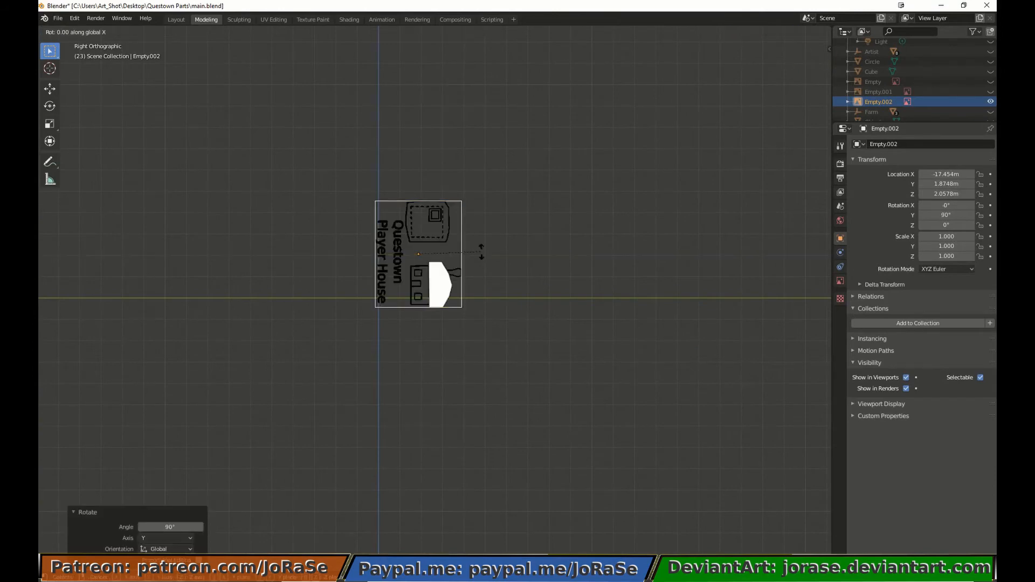
pyautogui.write('90')
pyautogui.press('Return')
# Duplicate the Player House image in place and lay the copy flat with rotations of 90° and 180° about Y.
pyautogui.hotkey('shift', 'd')
pyautogui.press('Escape')
pyautogui.write('ry90')
pyautogui.press('Return')
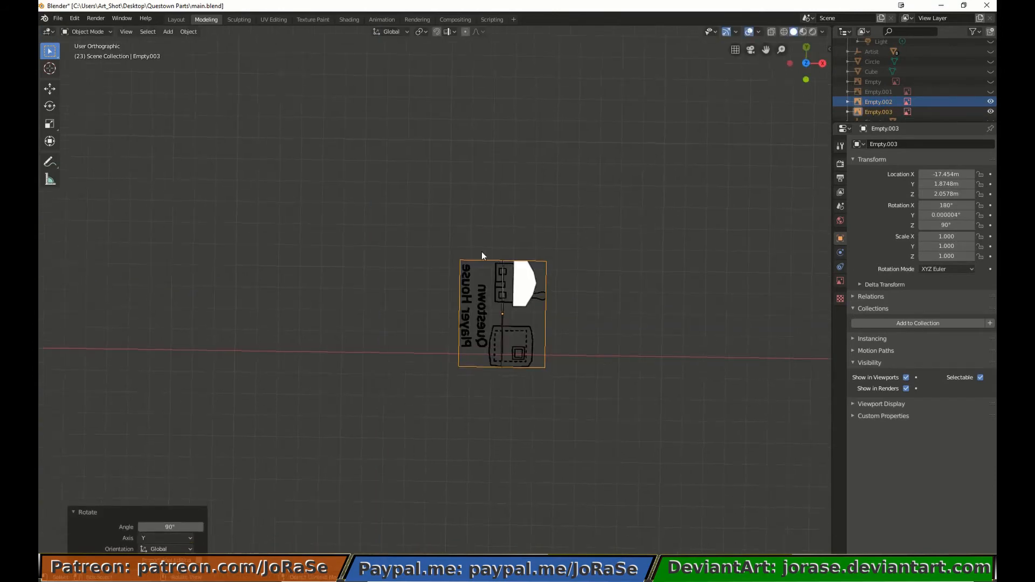
pyautogui.moveTo(481, 251); pyautogui.dragTo(541, 410, button='middle')
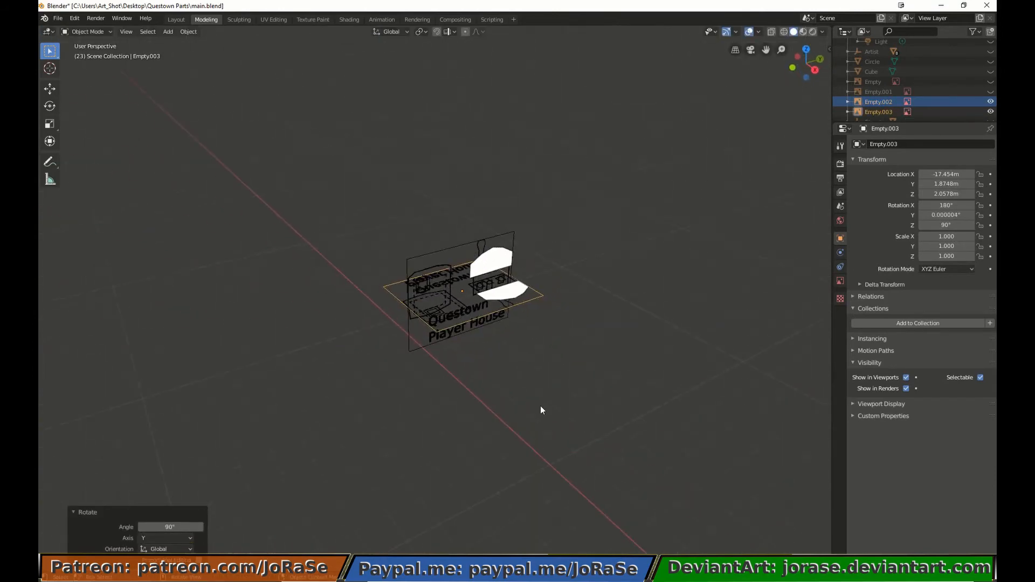
pyautogui.write('ry180')
pyautogui.press('Return')
# Move the flat Player House copy about 3.04 m along Y.
pyautogui.press('KP_7')
pyautogui.scroll(4, 605, 367)
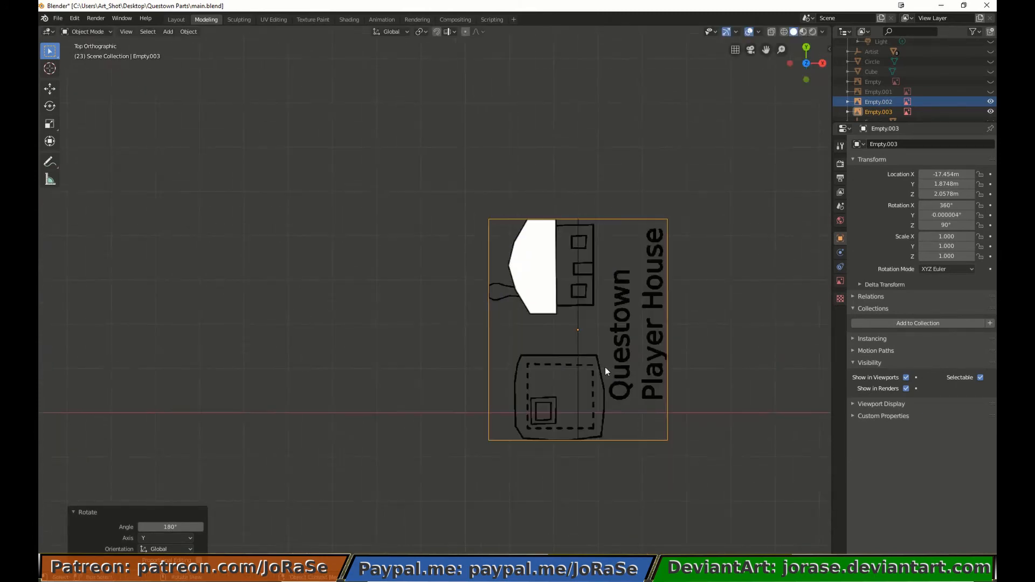
pyautogui.press('g')
pyautogui.press('y')
pyautogui.press('Escape')
pyautogui.moveTo(726, 380); pyautogui.dragTo(647, 320, button='middle')
pyautogui.press('g')
pyautogui.press('y')
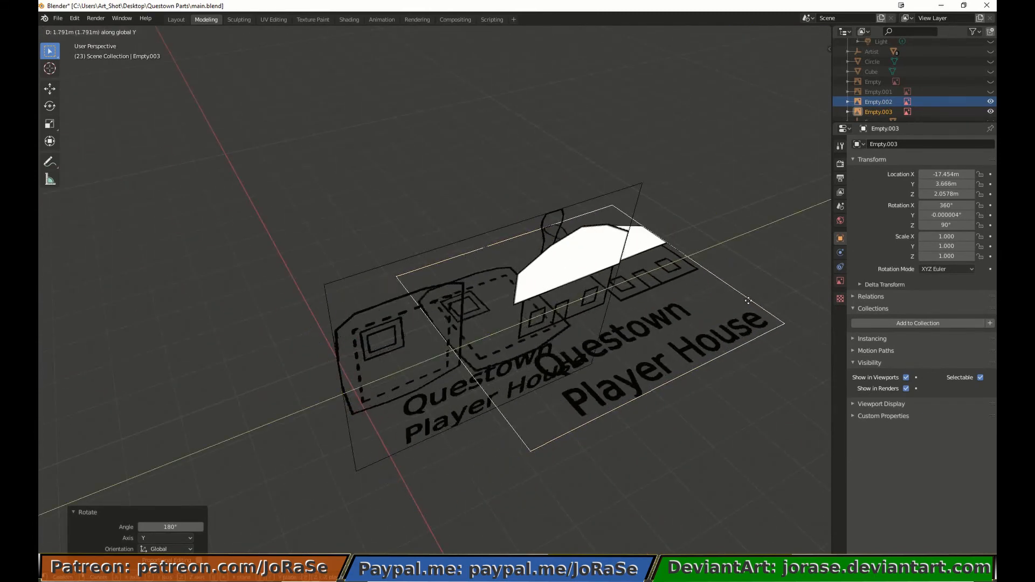
pyautogui.click(803, 294)
# Scale the flat copy to about 1.291 and shift it 0.37 m along Y so its floor plan matches the upright house.
pyautogui.press('KP_7')
pyautogui.moveTo(671, 384); pyautogui.dragTo(552, 305, button='middle')
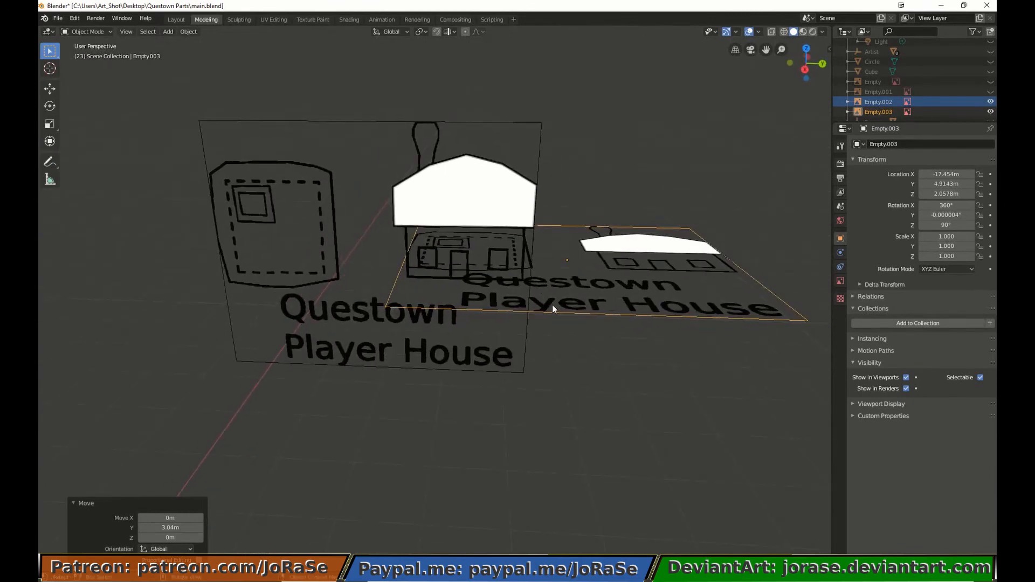
pyautogui.press('s')
pyautogui.click(597, 392)
pyautogui.press('g')
pyautogui.press('y')
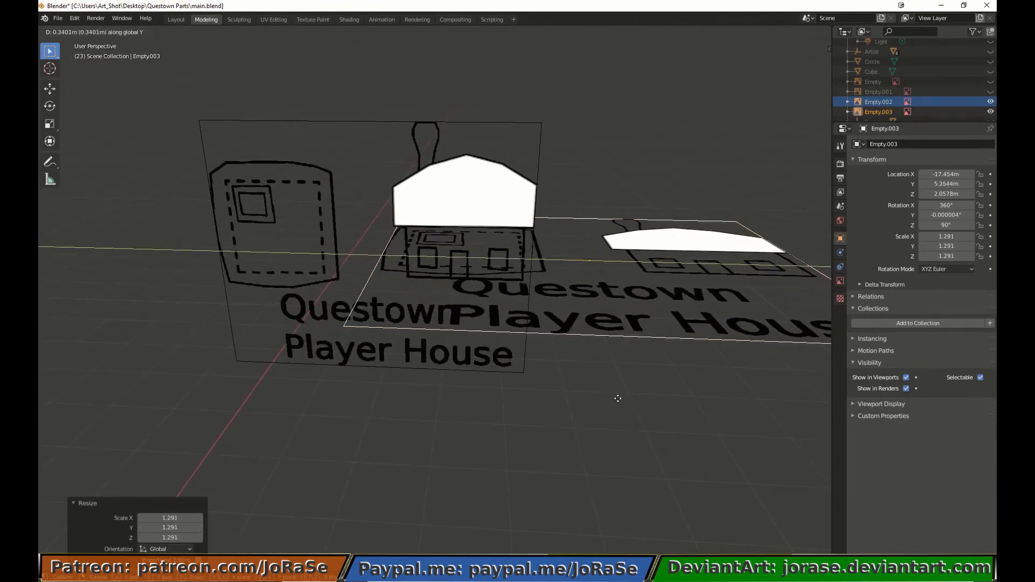
pyautogui.click(585, 353)
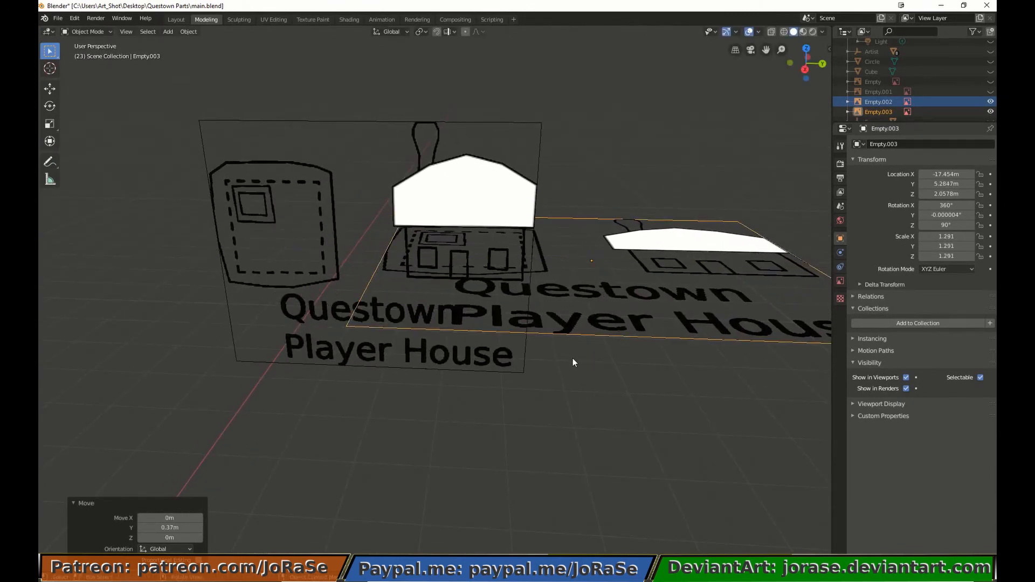
# Adjust the flat copy's height along Z to about 2.58 m, level with the lower edge of the drawn roof.
pyautogui.press('g')
pyautogui.press('z')
pyautogui.click(555, 428)
pyautogui.moveTo(556, 428); pyautogui.dragTo(556, 413, button='middle')
pyautogui.press('g')
pyautogui.press('z')
pyautogui.click(557, 402)
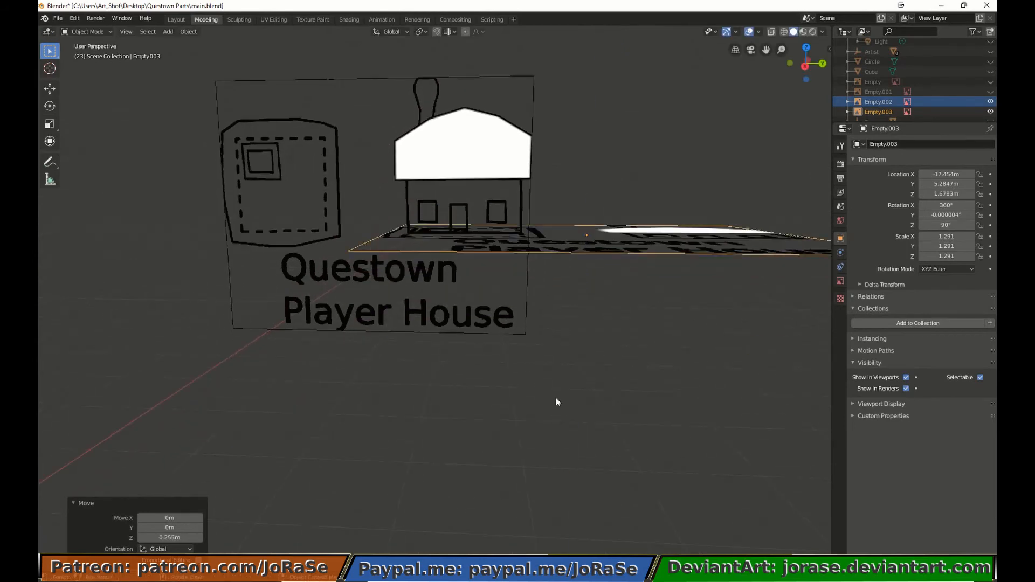
pyautogui.press('g')
pyautogui.press('z')
pyautogui.click(567, 275)
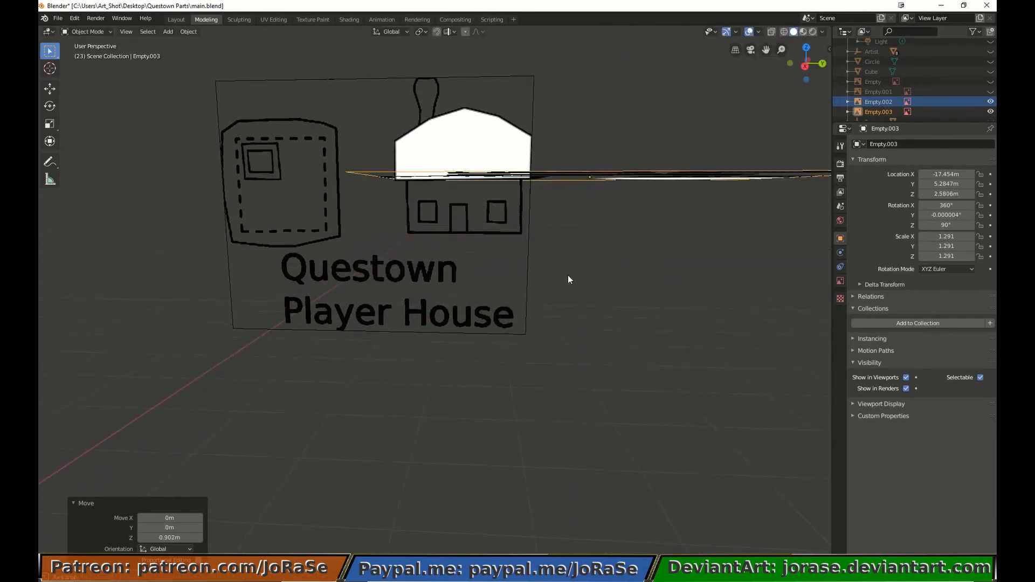
# Make both the flat and the upright Player House images unselectable.
pyautogui.moveTo(568, 275); pyautogui.dragTo(565, 324, button='middle')
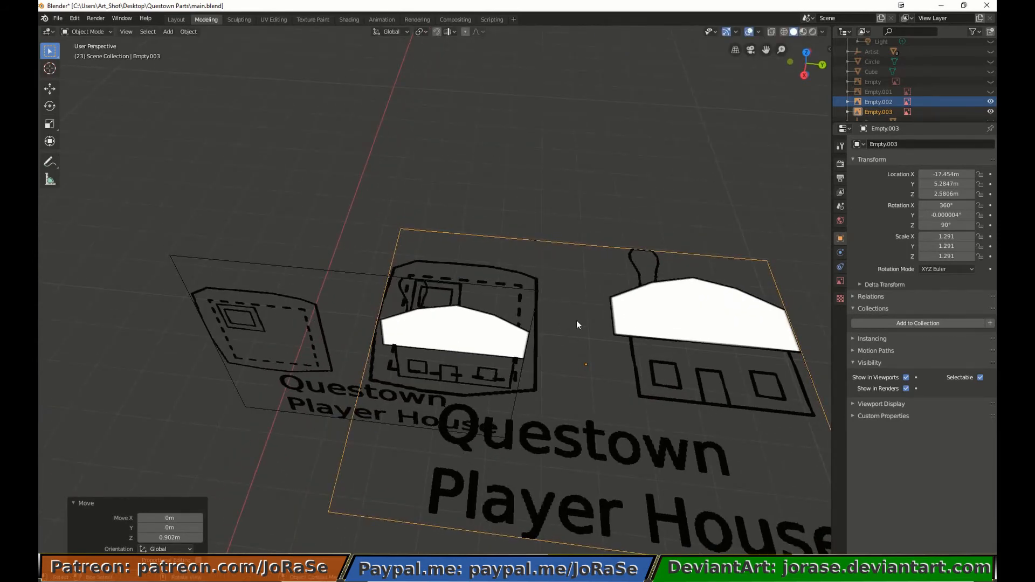
pyautogui.click(980, 378)
pyautogui.click(362, 273)
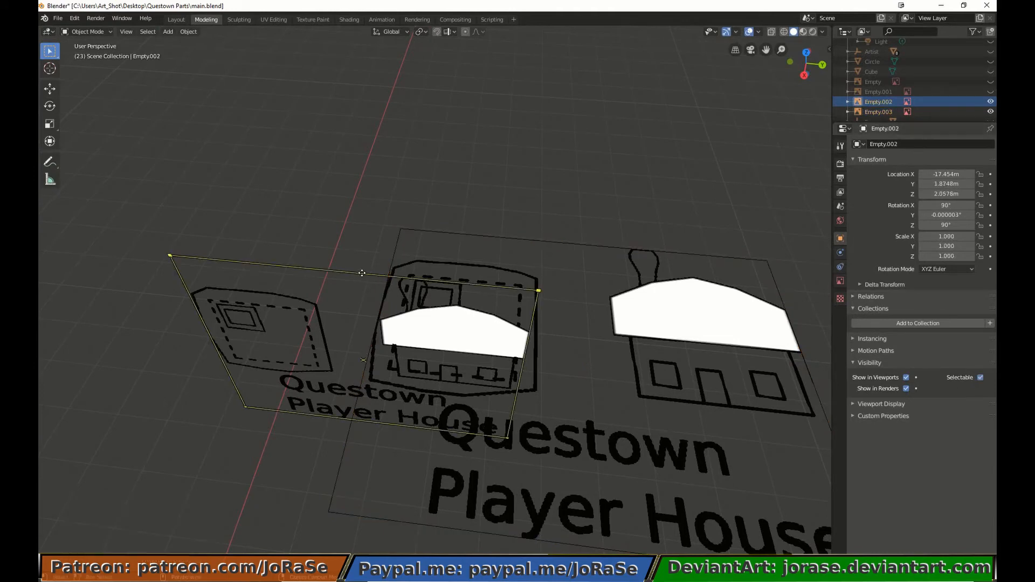
pyautogui.click(980, 378)
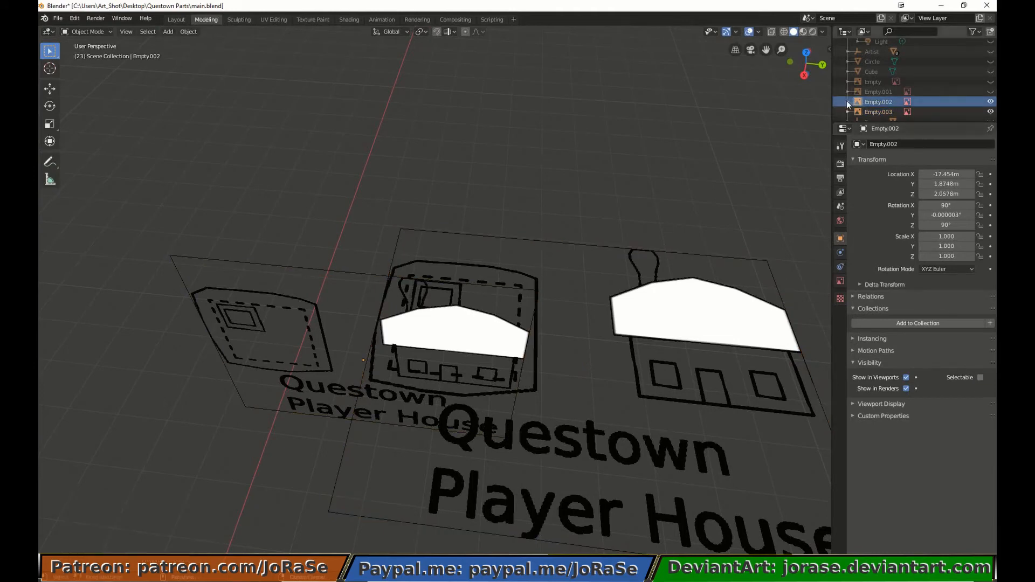
# Add a plane mesh and move it in top view onto the Player House reference drawing.
pyautogui.click(168, 31)
pyautogui.moveTo(178, 41)
pyautogui.click(259, 43)
pyautogui.scroll(-6, 252, 207)
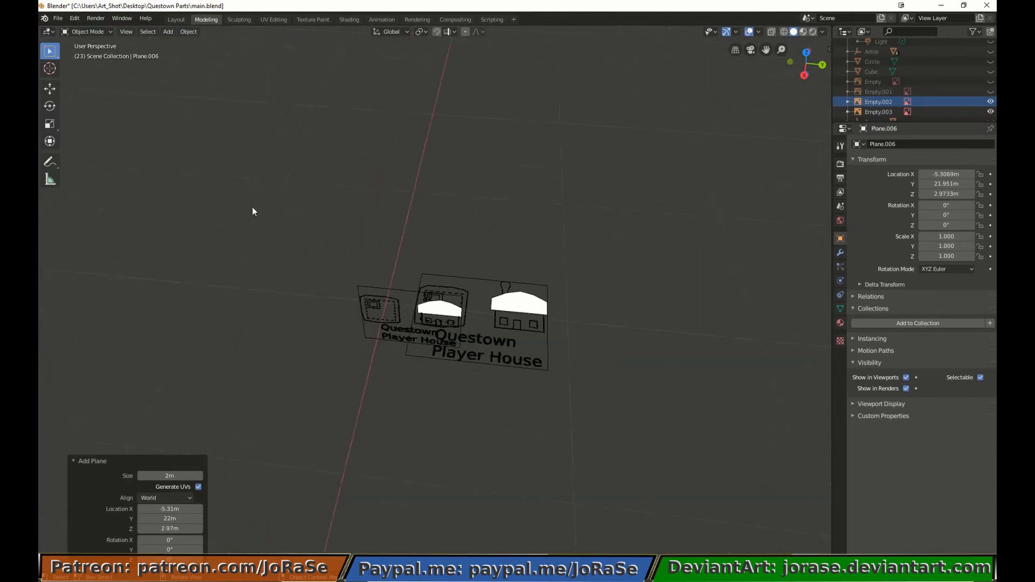
pyautogui.press('KP_7')
pyautogui.press('g')
pyautogui.click(479, 313)
# In right view, move the plane about 0.104 m along Y and -1.27 m along Z to the base of the drawn house.
pyautogui.press('KP_3')
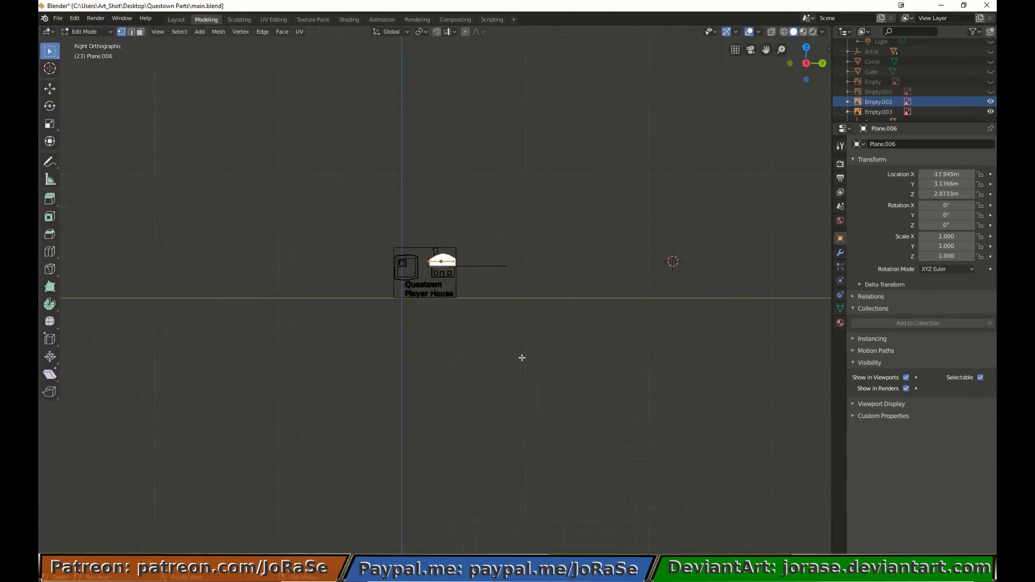
pyautogui.scroll(8, 522, 357)
pyautogui.keyDown('shift'); pyautogui.moveTo(549, 205); pyautogui.dragTo(580, 308, button='middle'); pyautogui.keyUp('shift')
pyautogui.press('g')
pyautogui.click(586, 374)
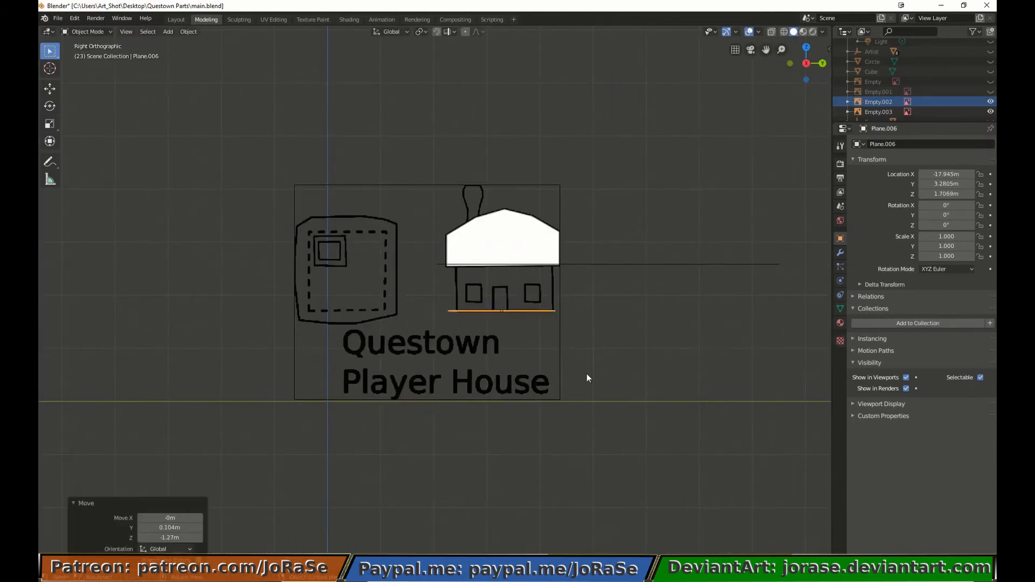
# Reduce the plane to a single vertex at the drawn house's lower-left corner and extrude it 0.671 m along Y to the door.
pyautogui.press('Tab')
pyautogui.press('x')
pyautogui.click(586, 374)
pyautogui.press('g')
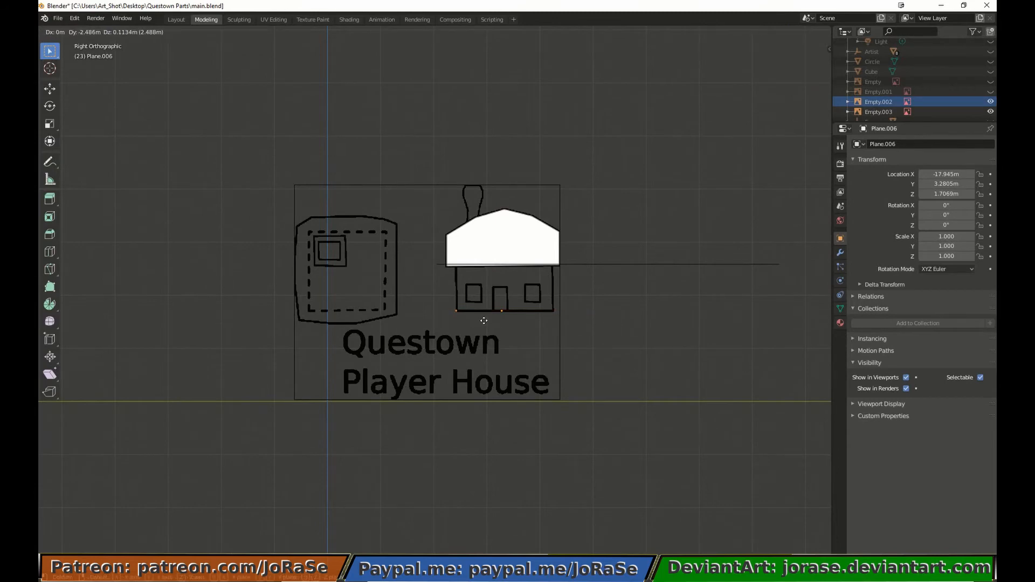
pyautogui.click(548, 317)
pyautogui.press('g')
pyautogui.click(611, 336)
# Extrude the vertex around the drawn door, 0.265 m wide, and continue 0.851 m along Y to the house's lower-right corner.
pyautogui.press('e')
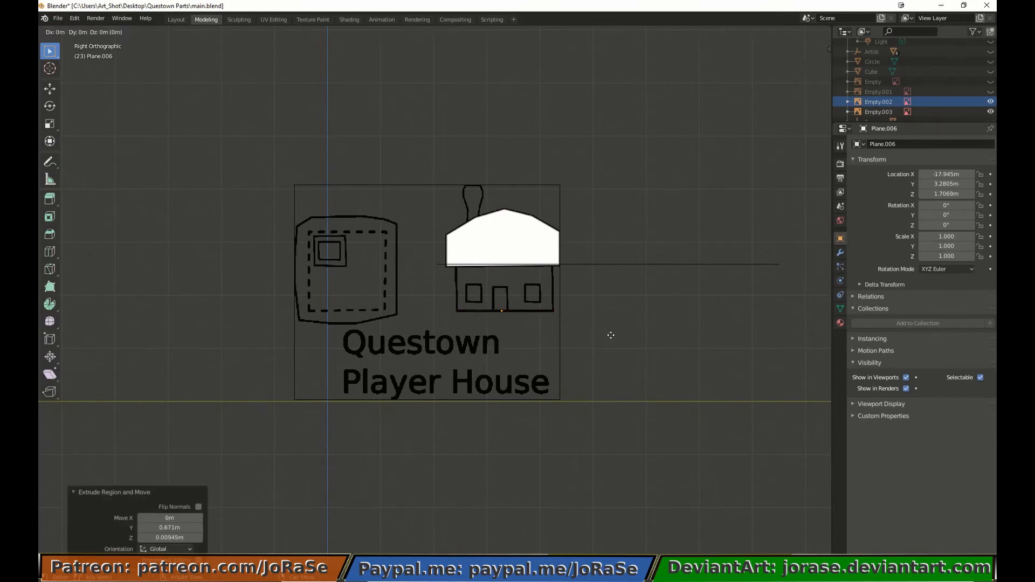
pyautogui.click(611, 313)
pyautogui.press('e')
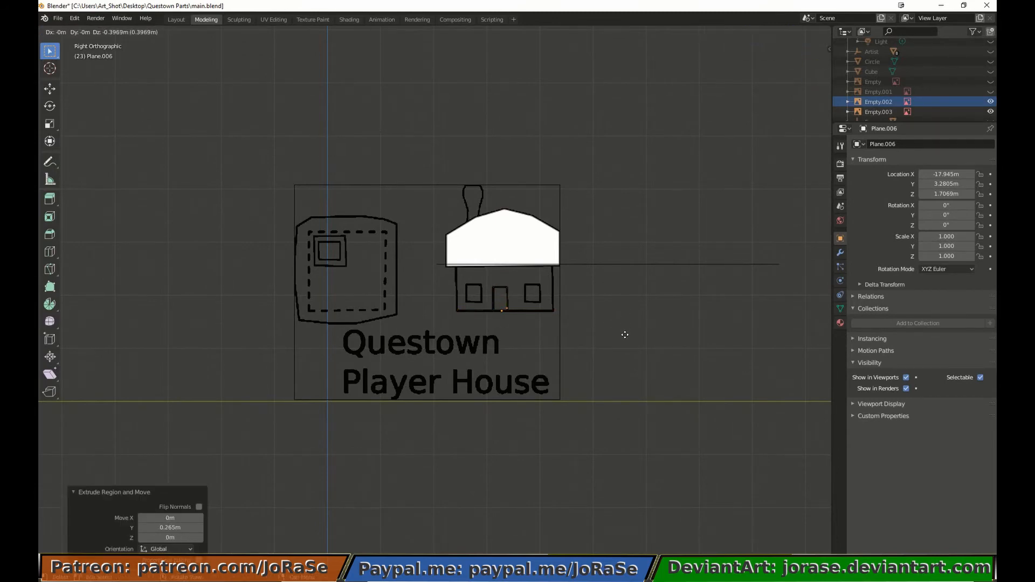
pyautogui.click(624, 335)
pyautogui.press('e')
pyautogui.click(670, 336)
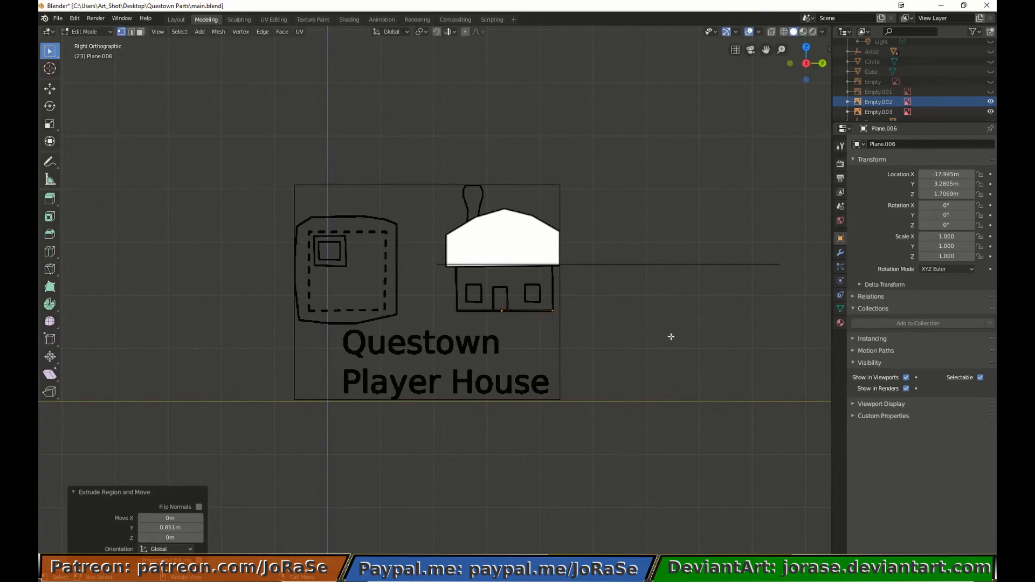
# Extrude both outer base corners up along Z to the roof's lower edge to trace the wall sides.
pyautogui.press('e')
pyautogui.click(670, 293)
pyautogui.press('a')
pyautogui.hotkey('alt', 'a')
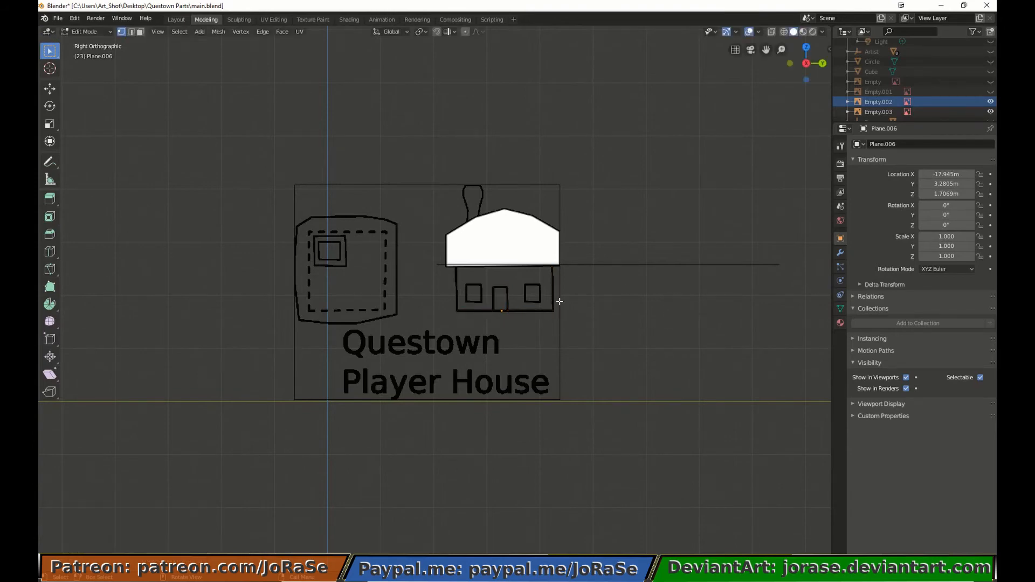
pyautogui.click(561, 334)
pyautogui.press('g')
pyautogui.click(562, 334)
pyautogui.hotkey('alt', 'a')
pyautogui.click(466, 331)
pyautogui.press('e')
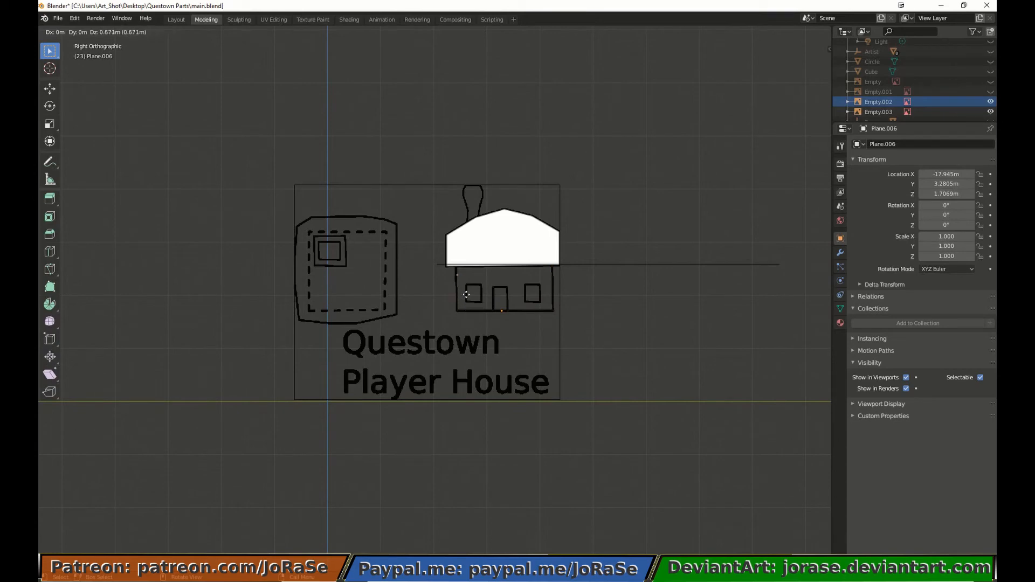
pyautogui.click(465, 287)
# Add a vertex and extrude it around the drawn right-hand window, about 0.26 m wide and 0.34 m tall.
pyautogui.hotkey('alt', 'a')
pyautogui.keyDown('ctrl'); pyautogui.rightClick(626, 339); pyautogui.keyUp('ctrl')
pyautogui.press('g')
pyautogui.click(540, 322)
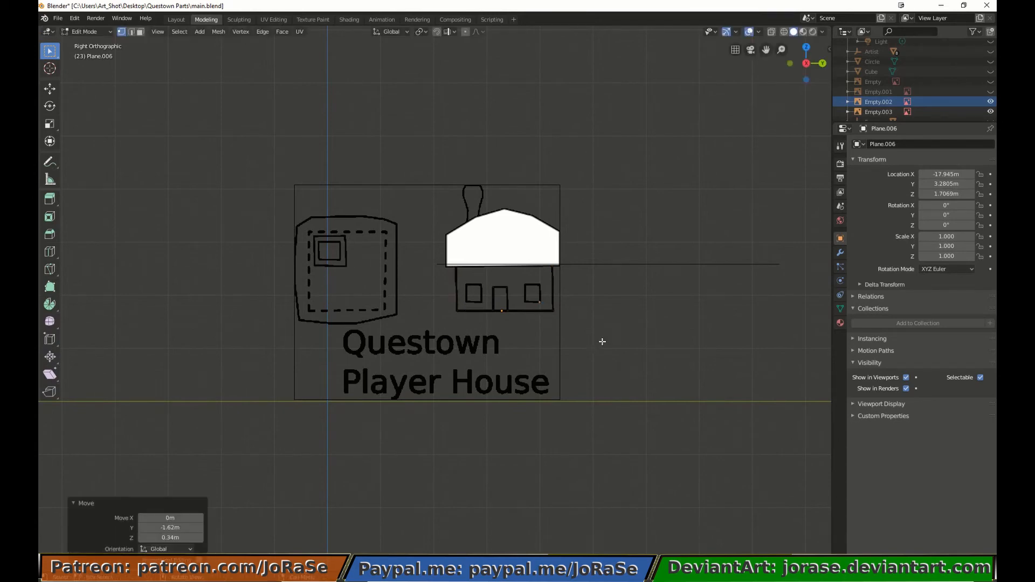
pyautogui.press('e')
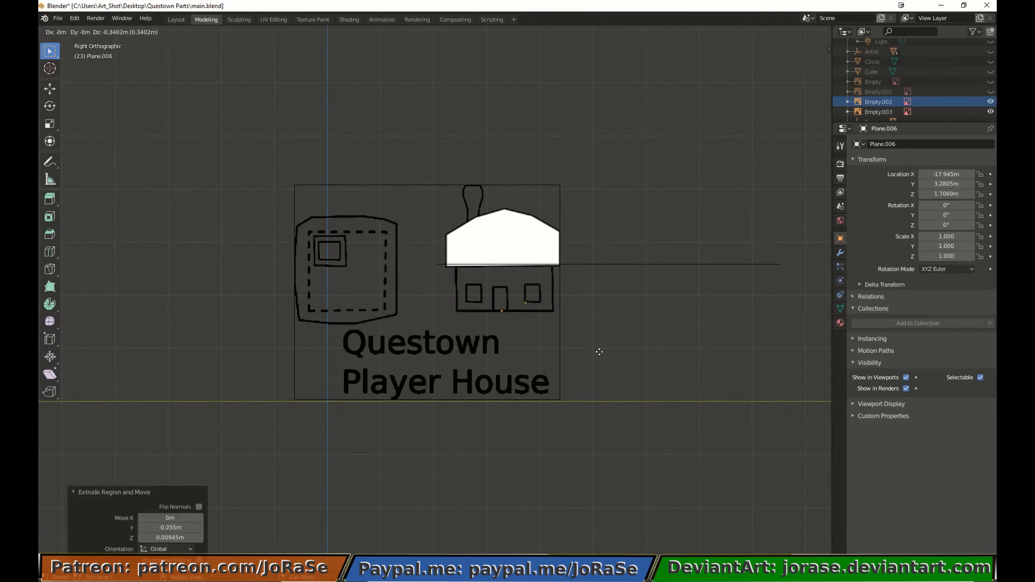
pyautogui.click(599, 352)
# Duplicate the window outline along Y onto the drawn left-hand window.
pyautogui.hotkey('alt', 'a')
pyautogui.moveTo(519, 280); pyautogui.dragTo(545, 300)
pyautogui.hotkey('shift', 'd')
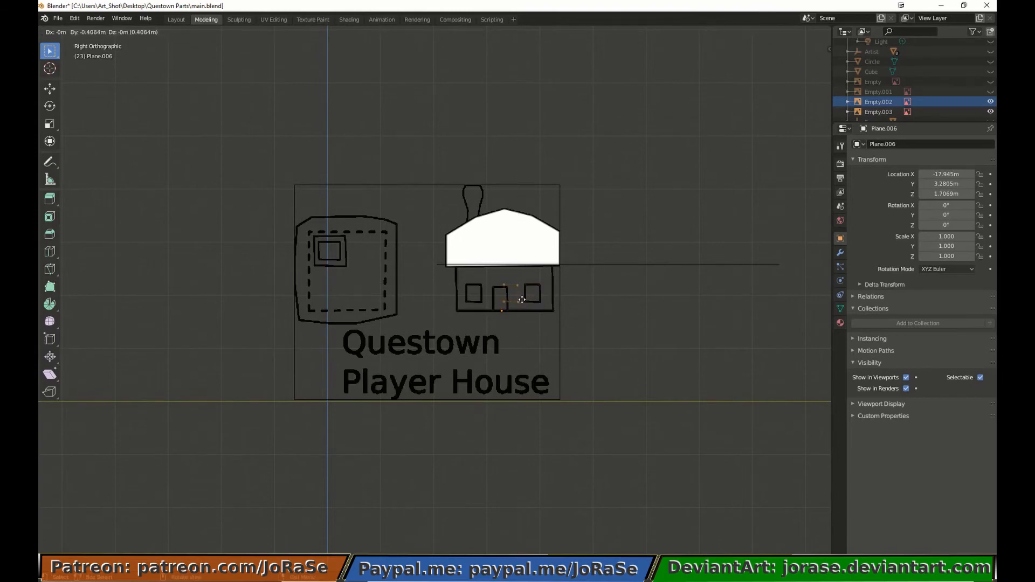
pyautogui.click(485, 300)
# Move the traced front-wall outline along X onto the dashed front wall line of the flat drawing.
pyautogui.moveTo(518, 291); pyautogui.dragTo(443, 457, button='middle')
pyautogui.press('g')
pyautogui.press('x')
pyautogui.click(485, 294)
pyautogui.press('KP_7')
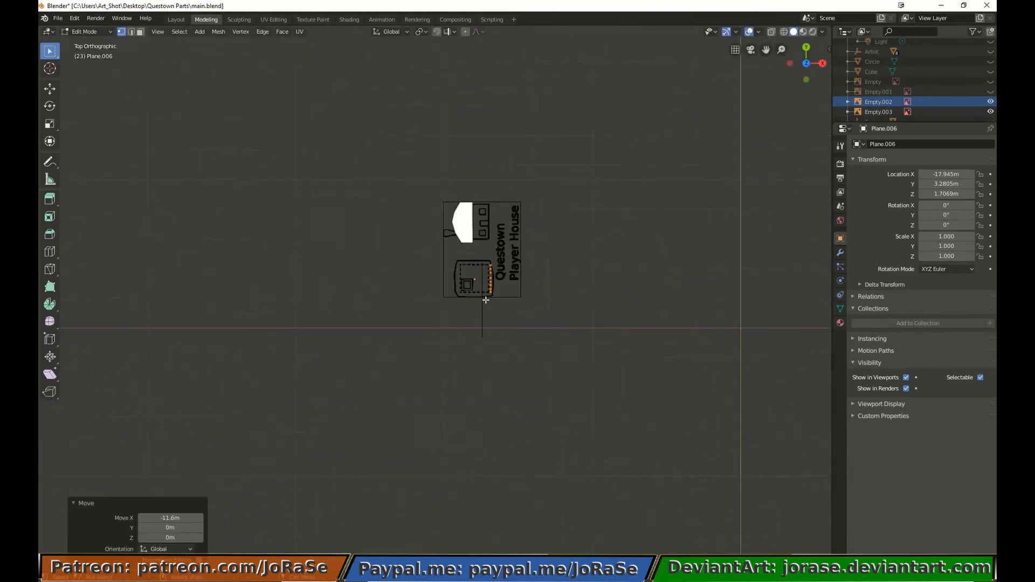
pyautogui.scroll(5, 486, 303)
pyautogui.press('g')
pyautogui.press('x')
pyautogui.click(511, 309)
# Flatten the traced front-wall outline with an X scale of 0.
pyautogui.press('s')
pyautogui.press('x')
pyautogui.press('0')
pyautogui.press('Return')
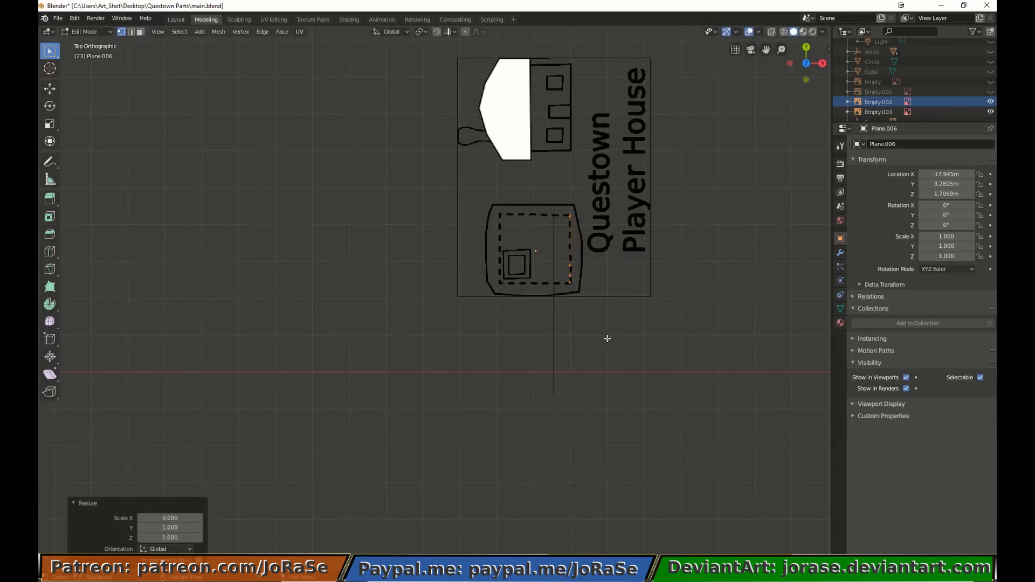
# Duplicate the left-hand window outline, rotate the copy 90° in top view and place it on the dashed side wall line.
pyautogui.press('KP_3')
pyautogui.scroll(7, 591, 355)
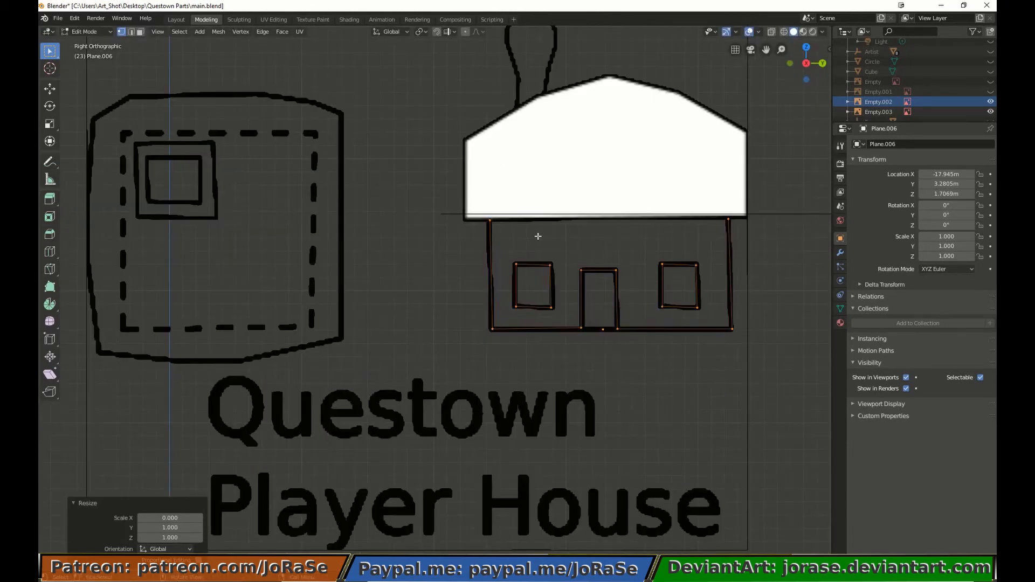
pyautogui.moveTo(508, 240); pyautogui.dragTo(561, 308)
pyautogui.hotkey('shift', 'd')
pyautogui.rightClick(563, 318)
pyautogui.press('KP_7')
pyautogui.keyDown('shift'); pyautogui.moveTo(688, 281); pyautogui.dragTo(399, 323, button='middle'); pyautogui.keyUp('shift')
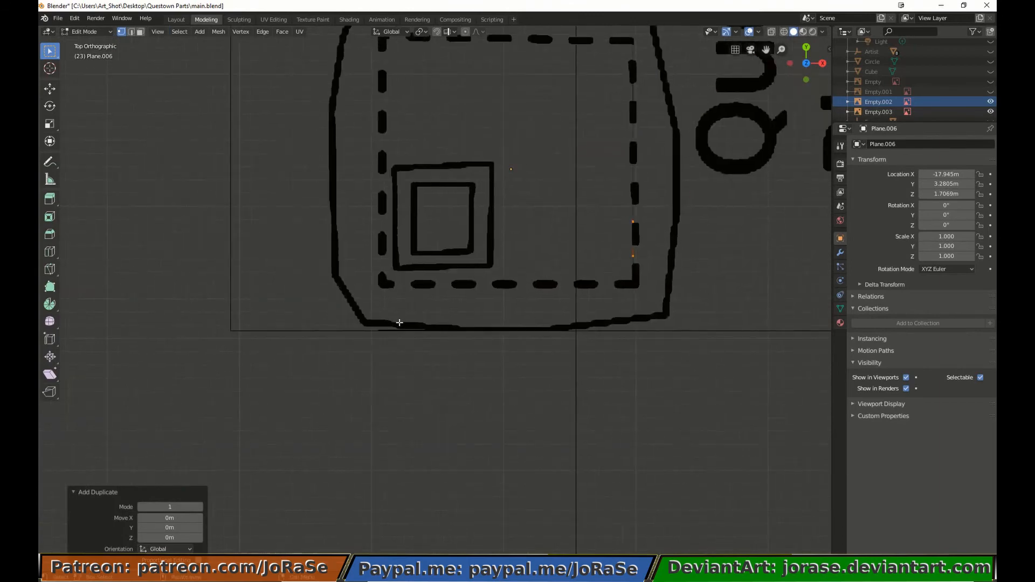
pyautogui.press('r')
pyautogui.press('9')
pyautogui.press('0')
pyautogui.press('Return')
pyautogui.press('g')
pyautogui.click(599, 308)
pyautogui.hotkey('ctrl', 'z')
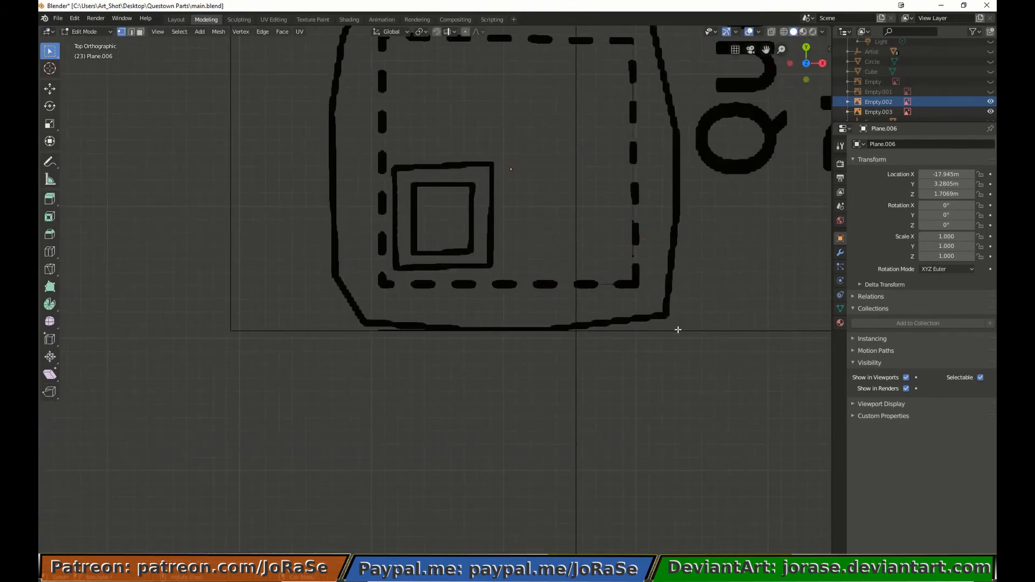
# Extend the front corner's vertices along X to the rear corner of the dashed side wall.
pyautogui.moveTo(678, 330); pyautogui.dragTo(590, 252, button='middle')
pyautogui.press('KP_7')
pyautogui.press('g')
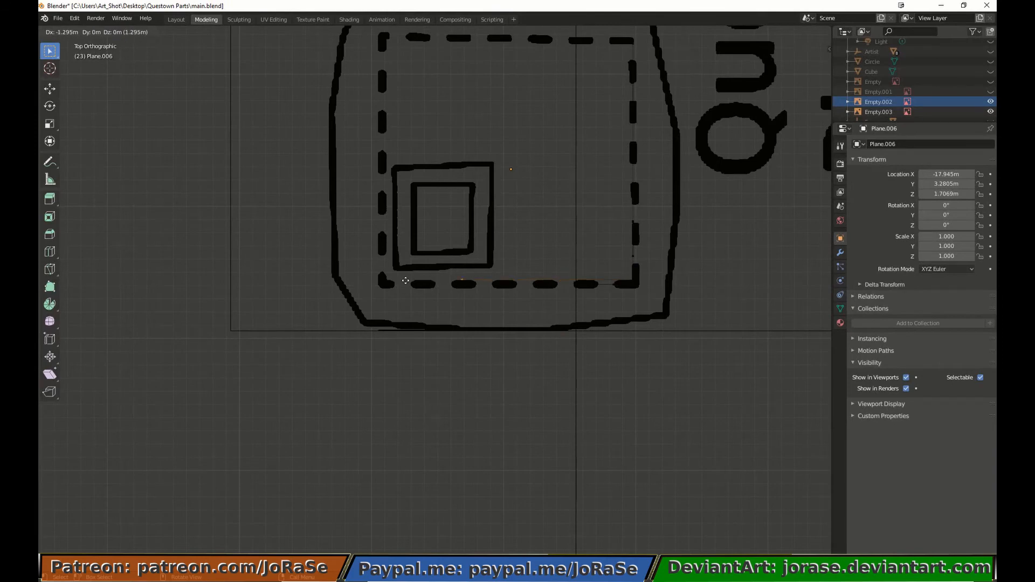
pyautogui.click(328, 280)
pyautogui.moveTo(328, 281); pyautogui.dragTo(600, 311, button='middle')
pyautogui.press('KP_7')
pyautogui.press('g')
pyautogui.click(355, 310)
pyautogui.click(342, 323)
# In wireframe shading, flatten the side wall's rear edge with an X scale of 0 and align it with the dashed rear corner.
pyautogui.press('z')
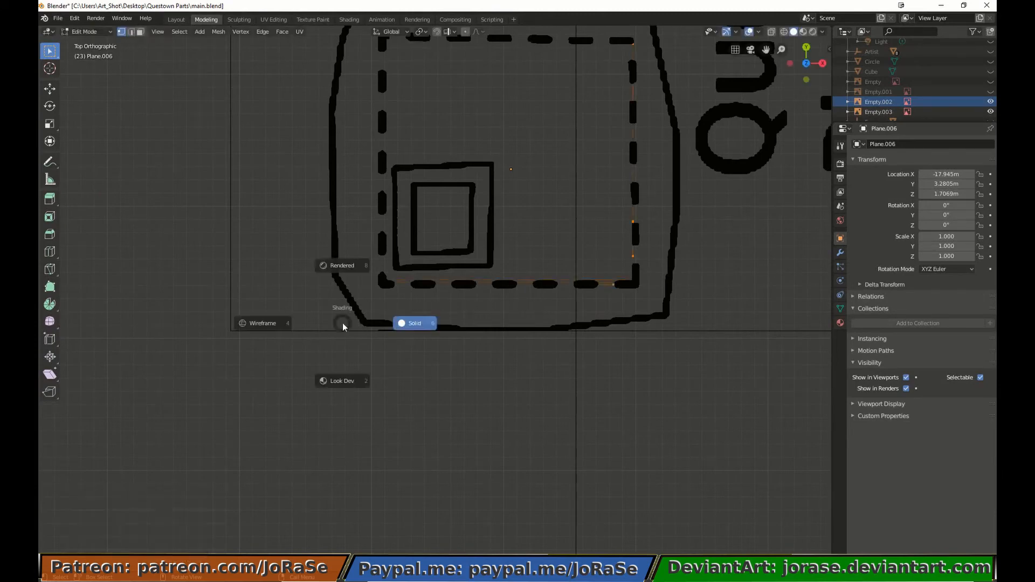
pyautogui.click(265, 323)
pyautogui.press('s')
pyautogui.press('y')
pyautogui.press('x')
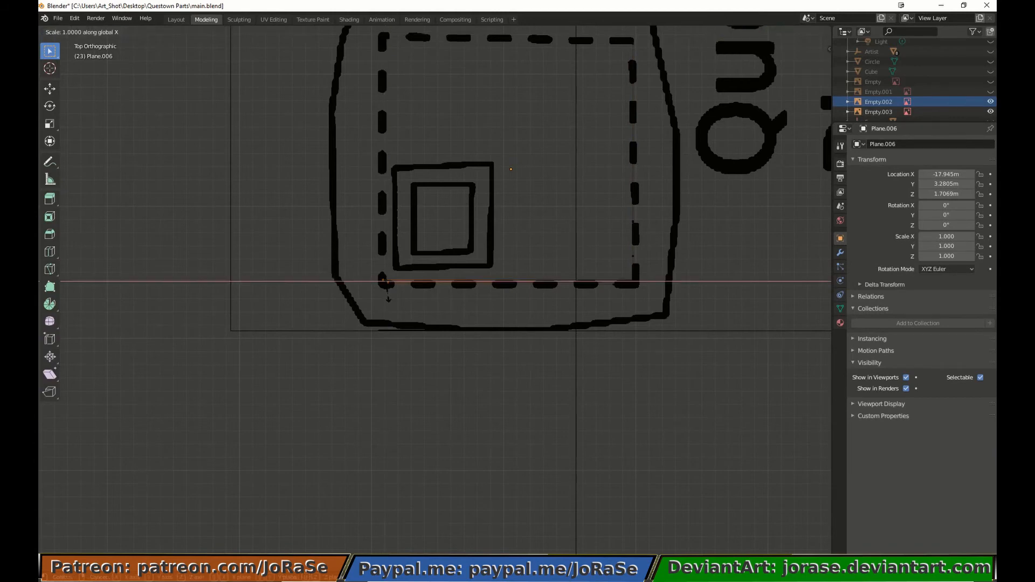
pyautogui.press('0')
pyautogui.press('Return')
pyautogui.press('g')
pyautogui.press('x')
pyautogui.click(384, 295)
# Select the side window outline and shift it along Y onto the side wall's line in right view.
pyautogui.moveTo(423, 353); pyautogui.dragTo(404, 308, button='middle')
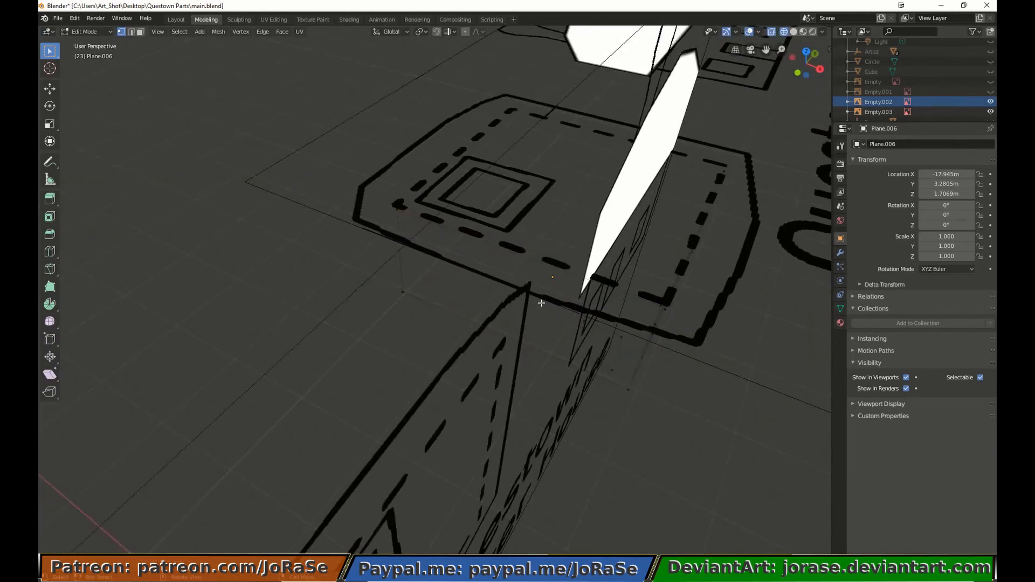
pyautogui.moveTo(568, 307); pyautogui.dragTo(624, 379)
pyautogui.press('KP_3')
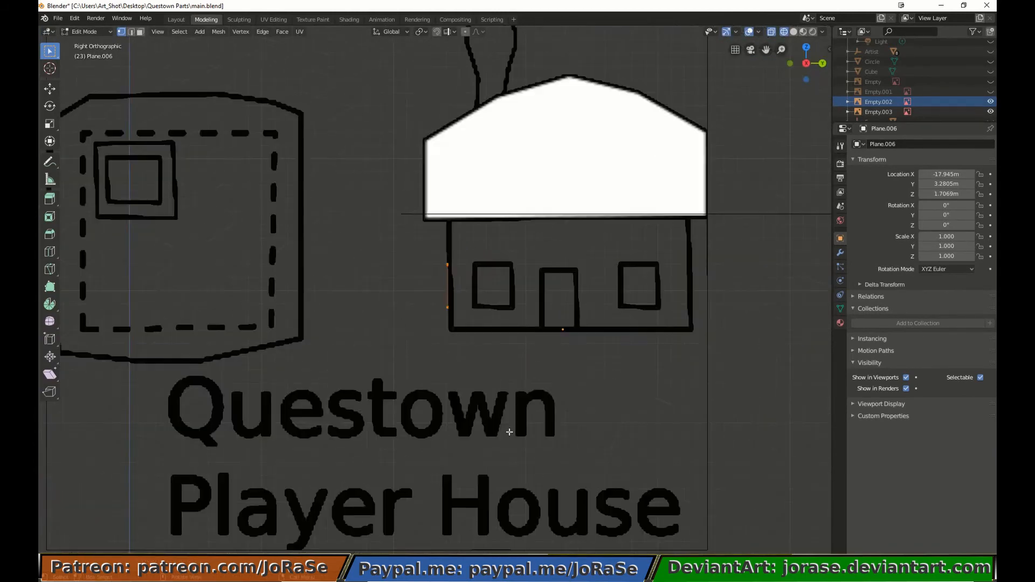
pyautogui.press('g')
pyautogui.press('y')
pyautogui.click(475, 360)
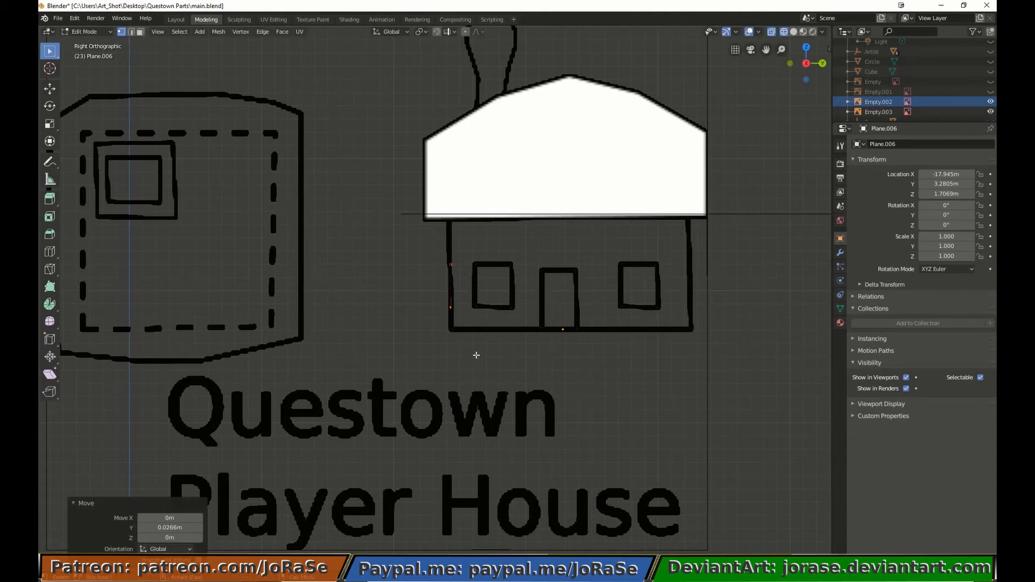
pyautogui.press('g')
pyautogui.press('y')
pyautogui.click(466, 278)
# Fill the side wall's faces below the window and between the window and the rear corner.
pyautogui.moveTo(465, 278); pyautogui.dragTo(458, 299, button='middle')
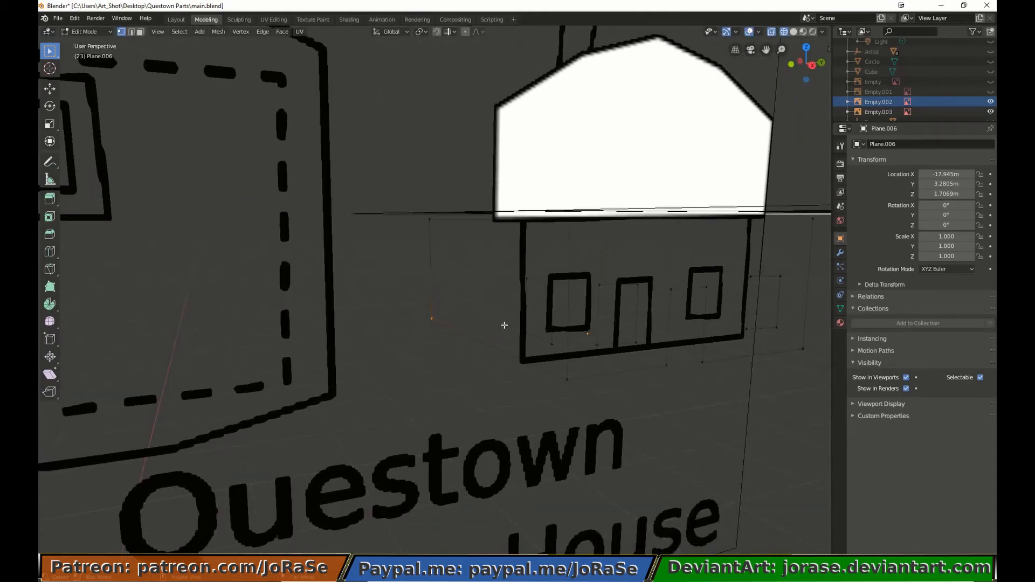
pyautogui.press('f')
pyautogui.rightClick(625, 408)
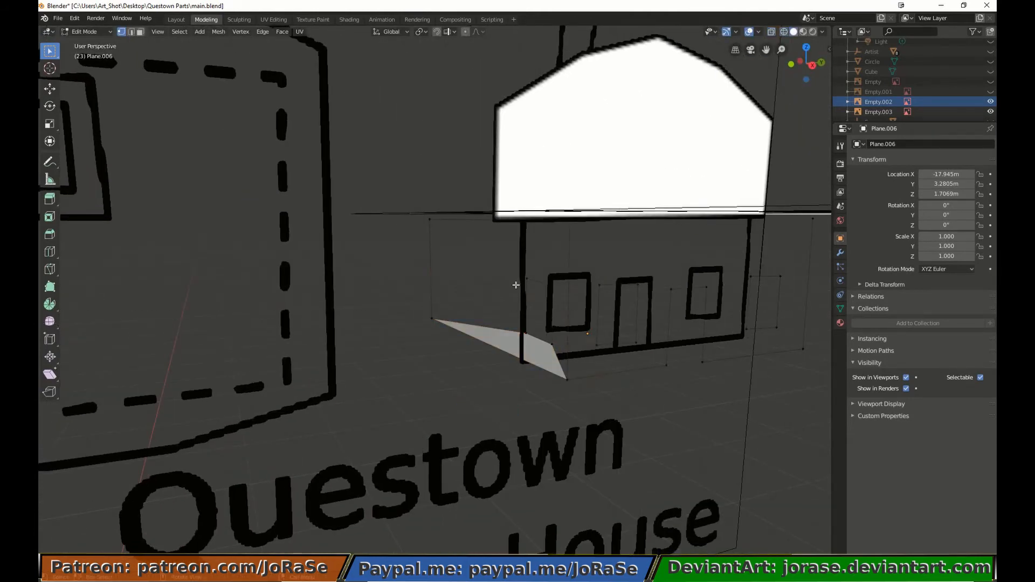
pyautogui.press('b')
pyautogui.moveTo(485, 260); pyautogui.dragTo(536, 340)
pyautogui.press('f')
pyautogui.hotkey('alt', 'a')
# Fill the side wall's faces above the window and between the window and the front corner.
pyautogui.press('b')
pyautogui.moveTo(515, 268); pyautogui.dragTo(559, 299)
pyautogui.moveTo(556, 248); pyautogui.dragTo(552, 278, button='middle')
pyautogui.press('b')
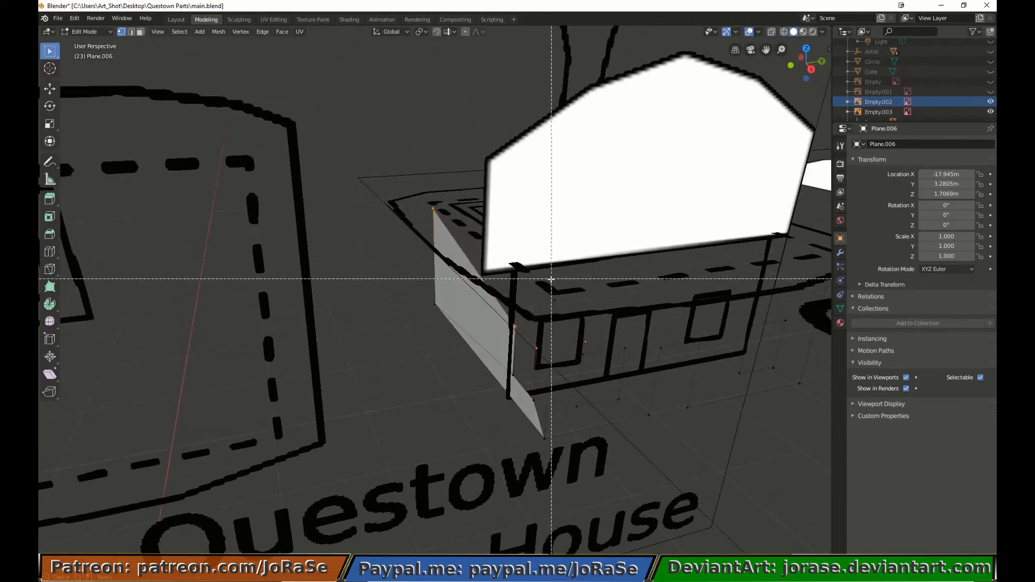
pyautogui.moveTo(551, 279); pyautogui.dragTo(561, 310)
pyautogui.press('f')
pyautogui.press('b')
pyautogui.moveTo(418, 189); pyautogui.dragTo(520, 348, button='middle')
pyautogui.press('b')
pyautogui.moveTo(527, 389); pyautogui.dragTo(547, 447)
pyautogui.press('f')
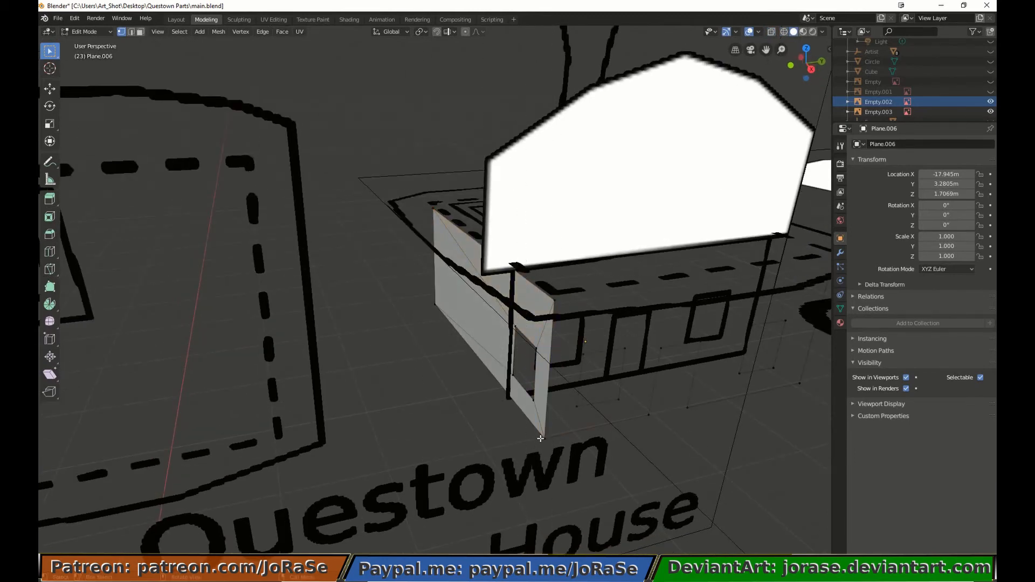
# Fill the front wall's faces between the corner and the left-hand window and below that window.
pyautogui.press('b')
pyautogui.moveTo(549, 277); pyautogui.dragTo(546, 447)
pyautogui.press('b')
pyautogui.press('f')
pyautogui.hotkey('alt', 'a')
pyautogui.press('b')
pyautogui.moveTo(542, 392); pyautogui.dragTo(636, 446)
pyautogui.press('f')
pyautogui.hotkey('alt', 'a')
pyautogui.moveTo(593, 318); pyautogui.dragTo(564, 286, button='middle')
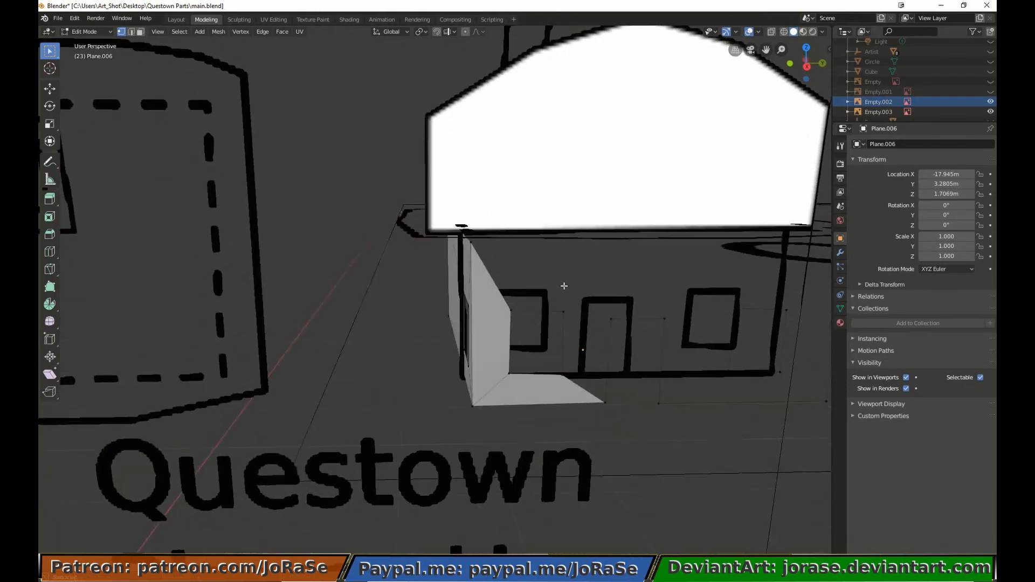
# Connect the front wall's two upper corners with an edge and subdivide it with 3 cuts.
pyautogui.press('b')
pyautogui.moveTo(455, 238); pyautogui.dragTo(791, 269)
pyautogui.moveTo(725, 258); pyautogui.dragTo(756, 294, button='middle')
pyautogui.scroll(-1, 756, 293)
pyautogui.click(263, 32)
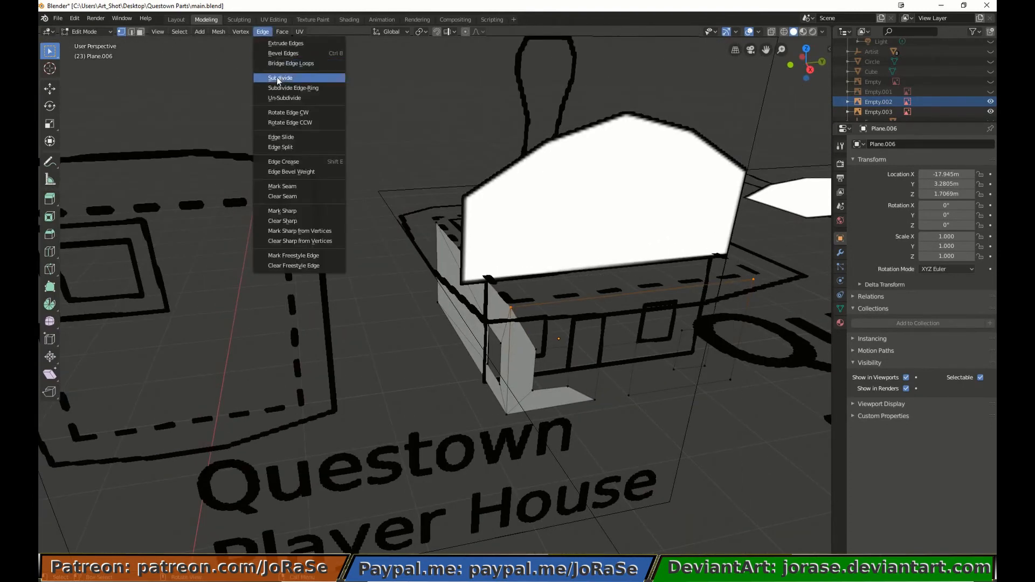
pyautogui.click(280, 76)
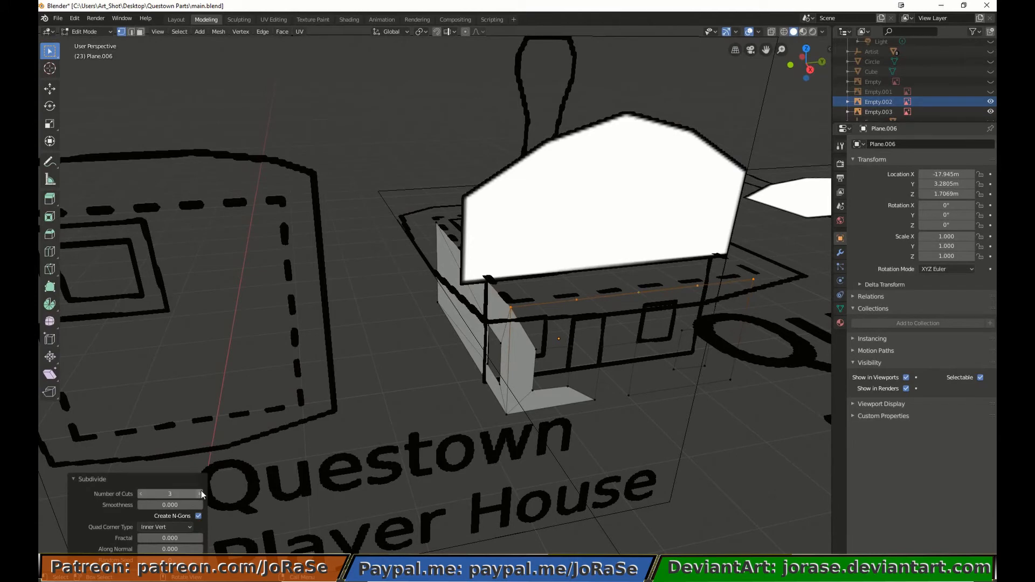
# Fill the front wall's faces above the left-hand window and between that window and the door.
pyautogui.hotkey('alt', 'a')
pyautogui.press('b')
pyautogui.moveTo(527, 338); pyautogui.dragTo(576, 363)
pyautogui.press('f')
pyautogui.press('b')
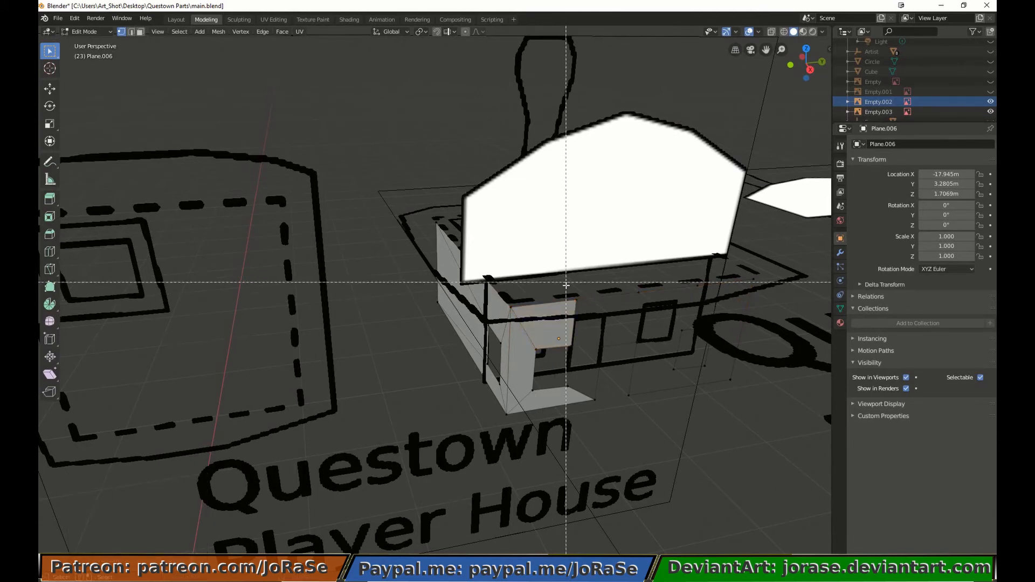
pyautogui.moveTo(566, 283); pyautogui.dragTo(607, 357)
pyautogui.press('f')
pyautogui.moveTo(557, 337); pyautogui.dragTo(589, 389)
pyautogui.press('f')
# Fill the front wall's faces above the door and on the door side and top of the right-hand window.
pyautogui.moveTo(566, 274); pyautogui.dragTo(702, 344)
pyautogui.press('f')
pyautogui.press('f')
pyautogui.press('b')
pyautogui.press('f')
pyautogui.press('b')
pyautogui.moveTo(664, 275); pyautogui.dragTo(716, 335)
pyautogui.press('f')
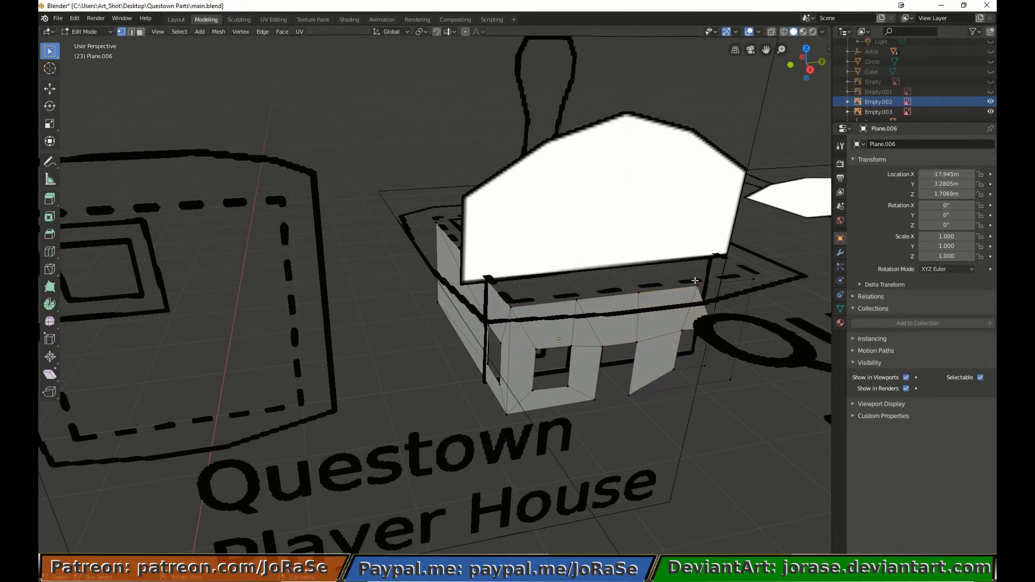
# Fill the remaining front-wall faces on the outer and lower sides of the right-hand window.
pyautogui.moveTo(691, 274); pyautogui.dragTo(759, 302)
pyautogui.press('b')
pyautogui.moveTo(708, 305); pyautogui.dragTo(759, 335)
pyautogui.press('f')
pyautogui.press('b')
pyautogui.moveTo(607, 361); pyautogui.dragTo(775, 419)
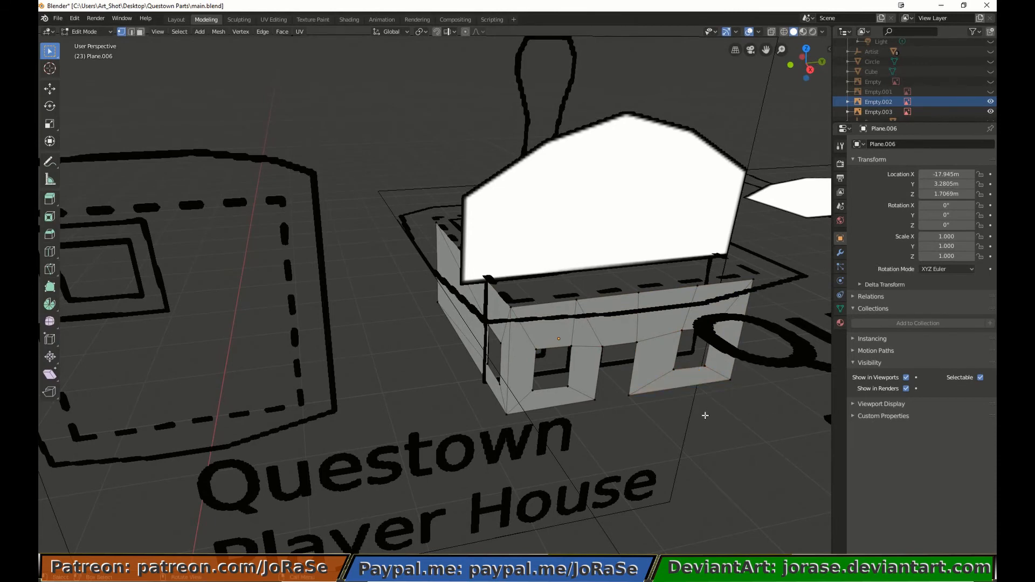
# Duplicate the right-hand window outline and rotate the copy 90° about Z.
pyautogui.moveTo(705, 415); pyautogui.dragTo(688, 358, button='middle')
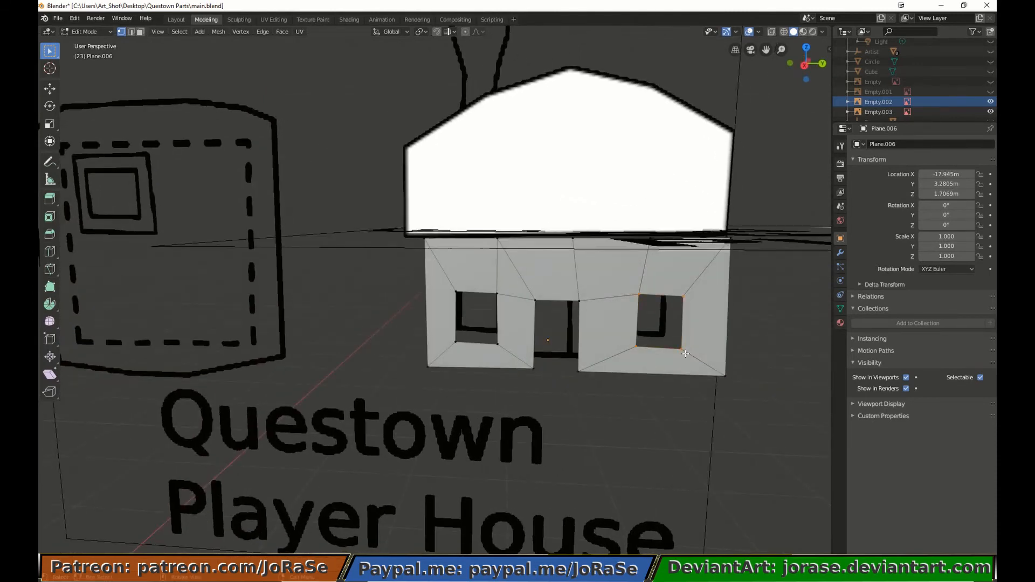
pyautogui.press('r')
pyautogui.press('z')
pyautogui.press('9')
pyautogui.press('0')
pyautogui.press('Return')
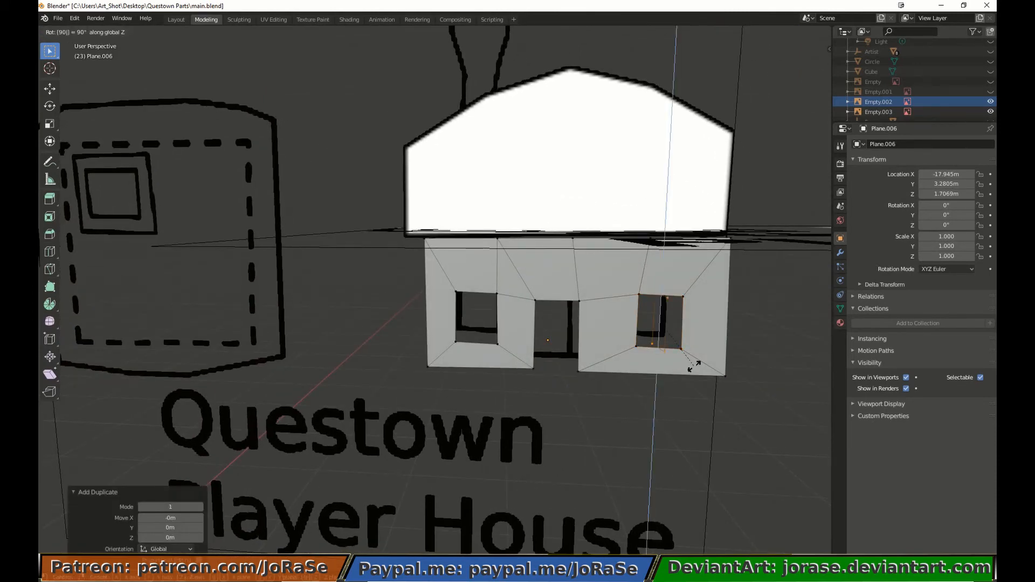
# Move the rotated window outline along Y into the plane of the open side beyond the front wall's right-hand window.
pyautogui.press('KP_3')
pyautogui.scroll(3, 695, 367)
pyautogui.press('g')
pyautogui.press('y')
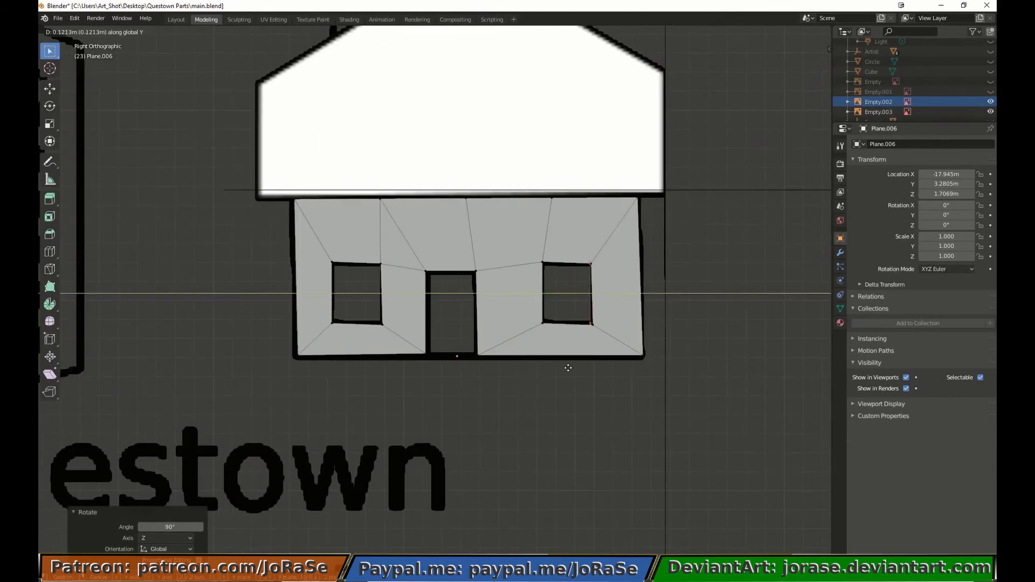
pyautogui.click(666, 273)
pyautogui.moveTo(665, 272); pyautogui.dragTo(531, 267, button='middle')
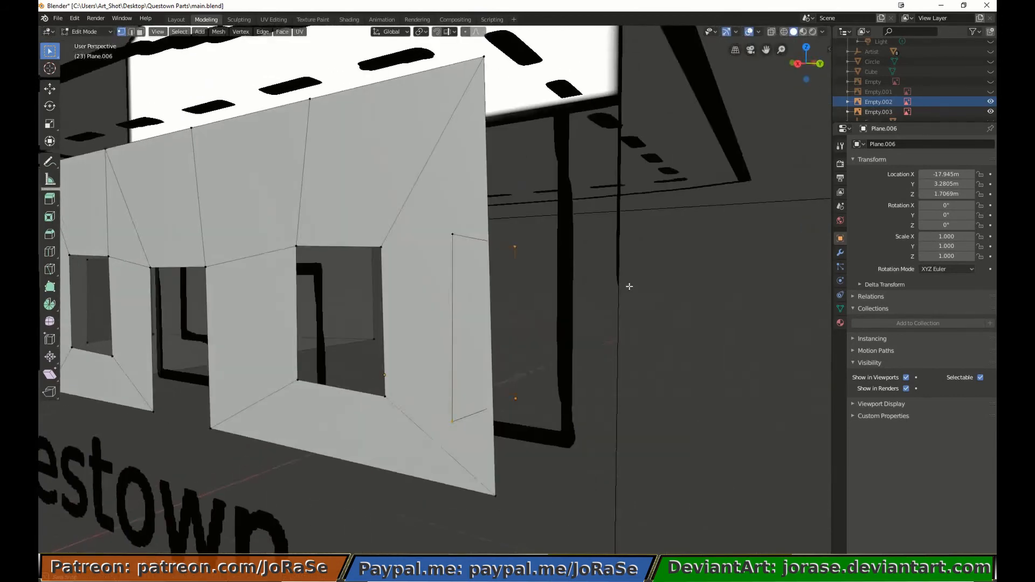
pyautogui.press('KP_3')
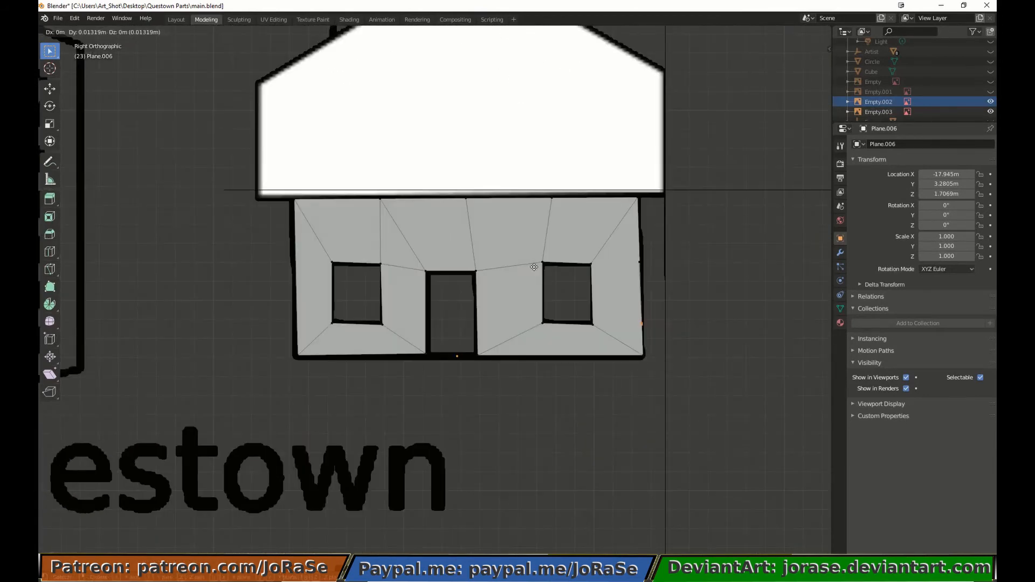
pyautogui.moveTo(634, 252); pyautogui.dragTo(605, 254, button='middle')
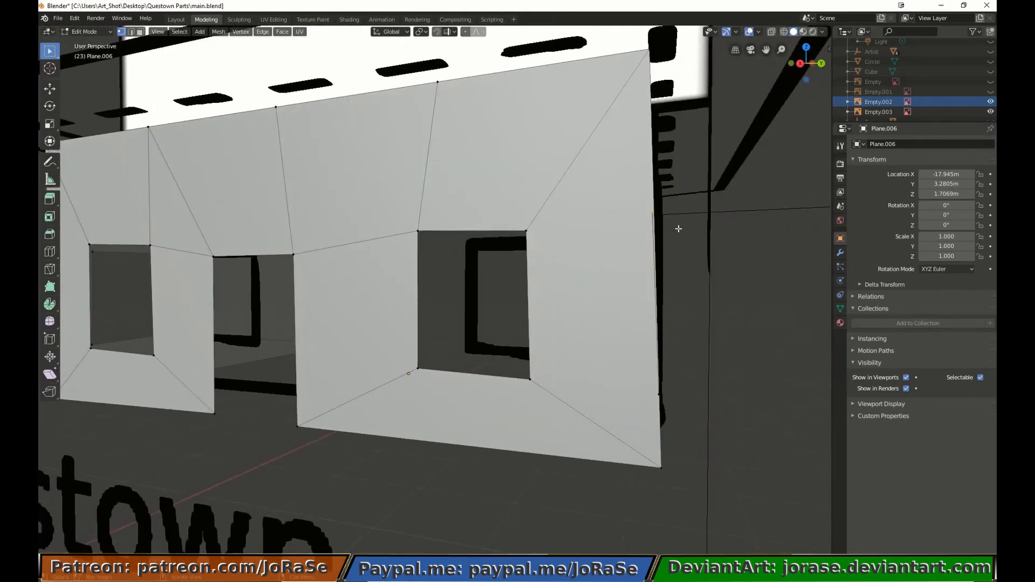
pyautogui.moveTo(677, 227); pyautogui.dragTo(649, 234, button='middle')
pyautogui.moveTo(617, 226); pyautogui.dragTo(625, 242)
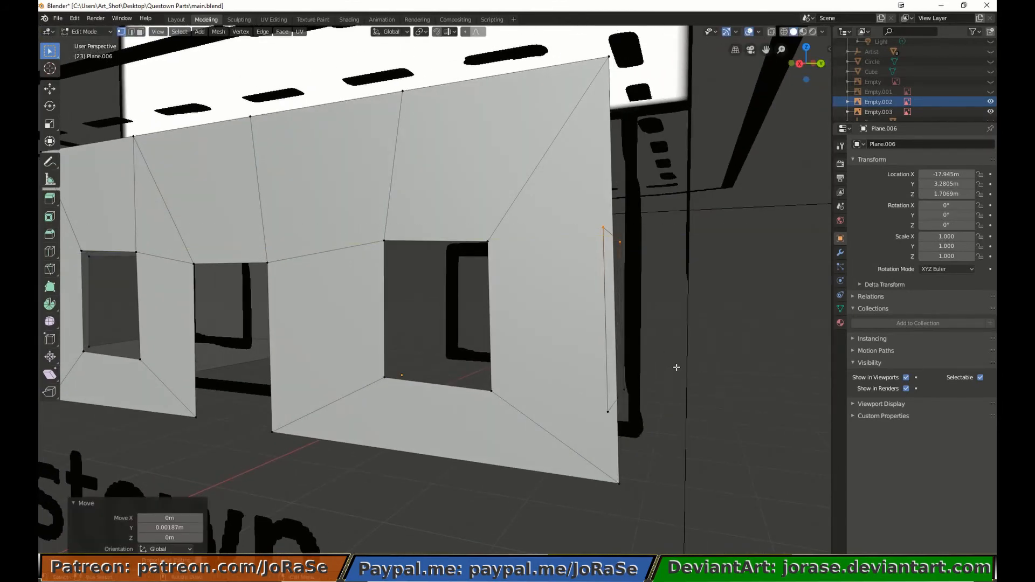
# Move the window outline 1.2 m along negative X to its place on the open side.
pyautogui.press('KP_1')
pyautogui.press('z')
pyautogui.click(593, 417)
pyautogui.press('g')
pyautogui.press('x')
pyautogui.click(369, 373)
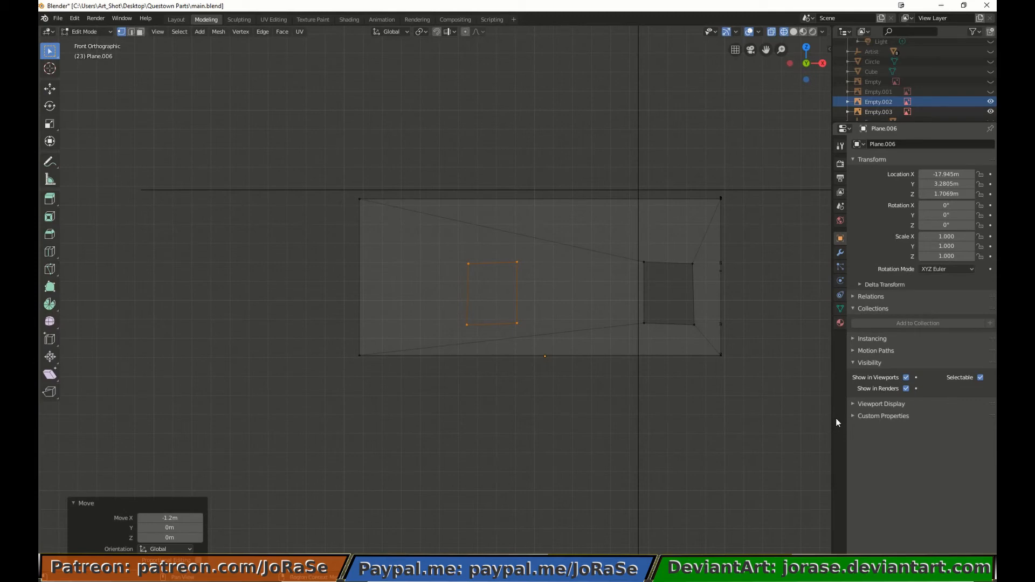
# Extrude the front wall's lower corner vertex 1.9 m along negative X to start the open side wall.
pyautogui.moveTo(485, 280); pyautogui.dragTo(572, 252, button='middle')
pyautogui.scroll(-1, 606, 260)
pyautogui.click(619, 269)
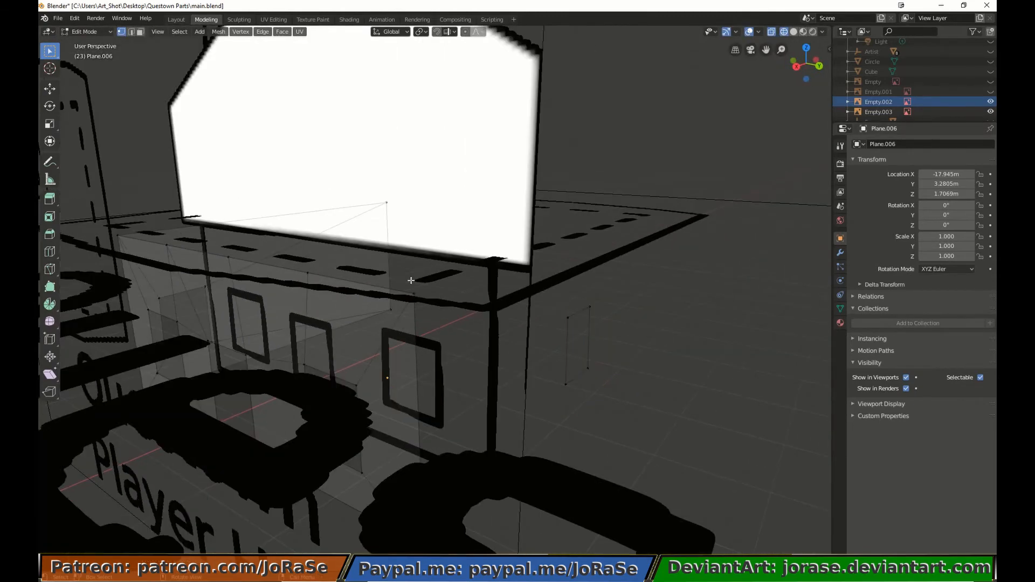
pyautogui.press('KP_1')
pyautogui.press('g')
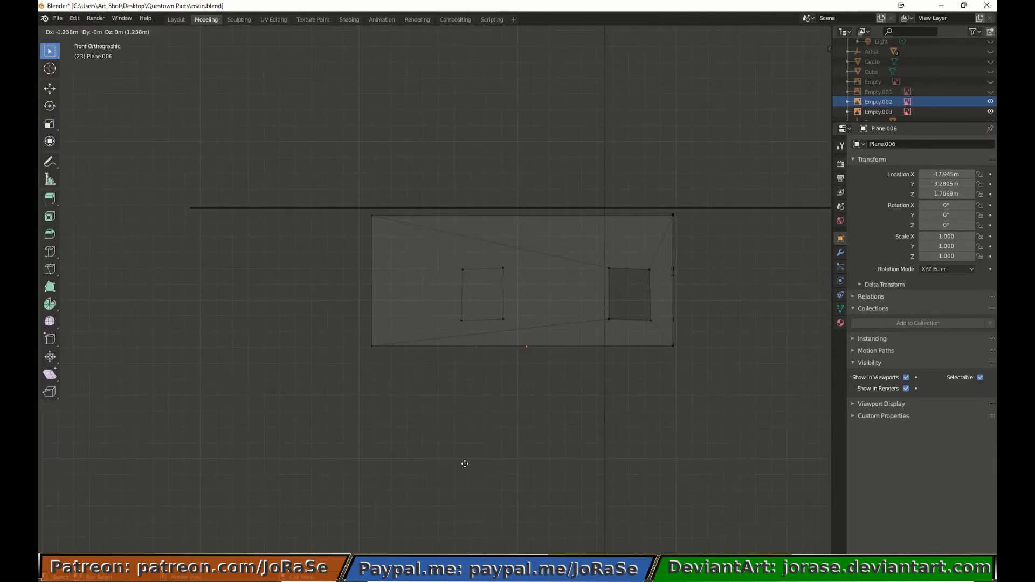
pyautogui.click(361, 464)
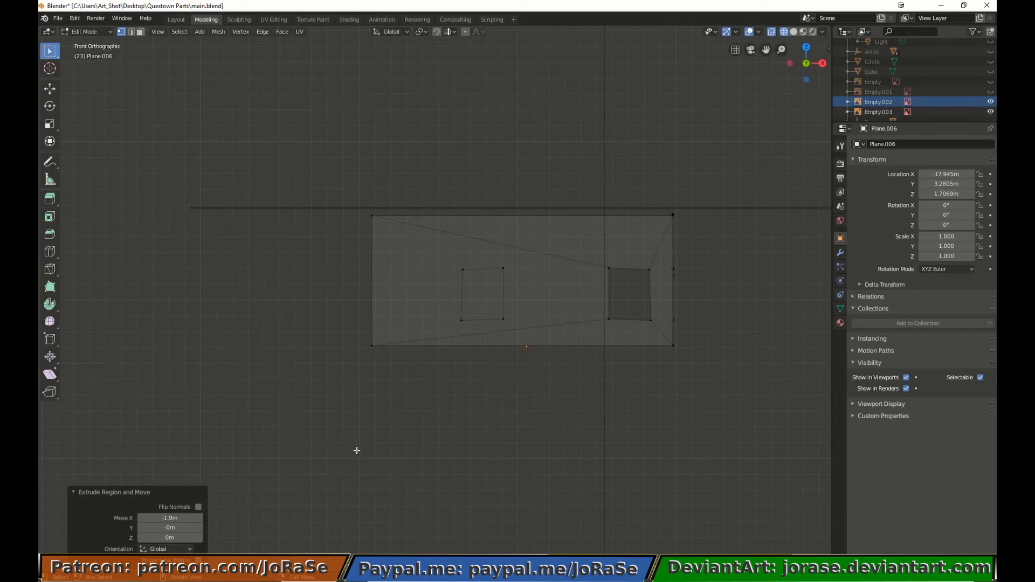
# Fill the new side wall's faces below the window and between the window and the front wall.
pyautogui.moveTo(358, 452); pyautogui.dragTo(338, 282, button='middle')
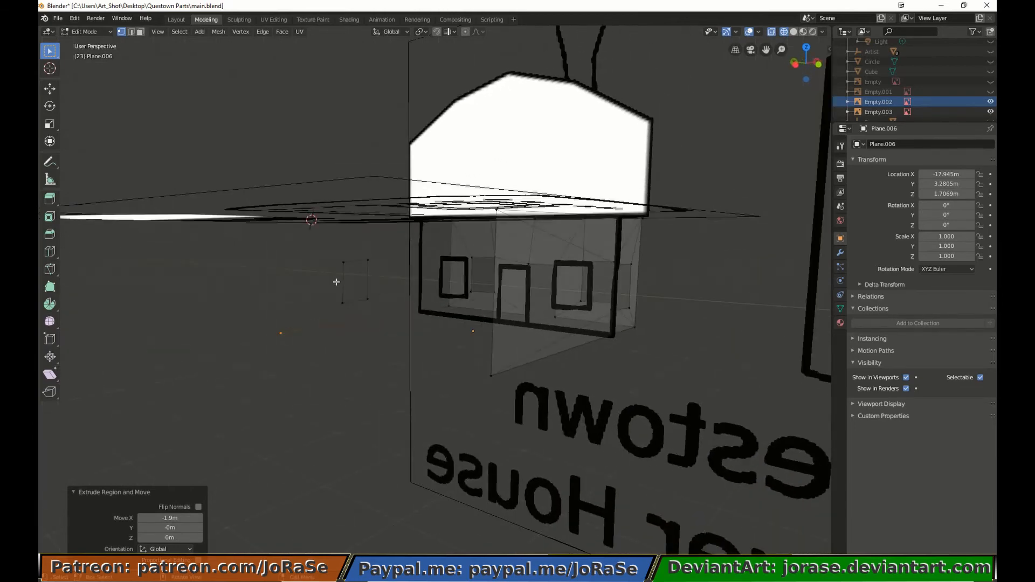
pyautogui.press('b')
pyautogui.moveTo(386, 302); pyautogui.dragTo(361, 251)
pyautogui.press('b')
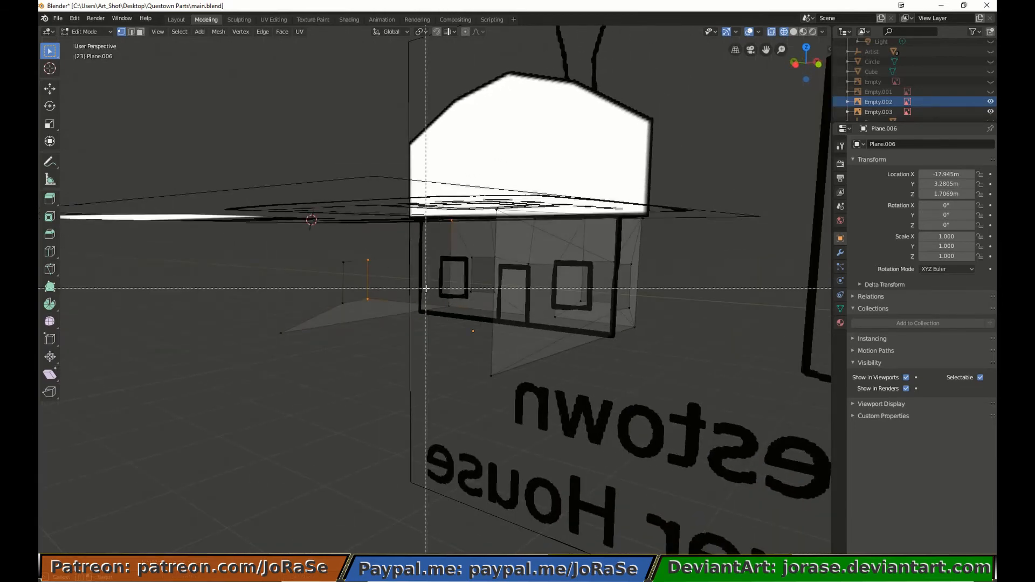
pyautogui.moveTo(425, 288); pyautogui.dragTo(458, 319)
pyautogui.press('f')
# Extrude the side wall's upper front corner 1.9 m along negative X and fill the remaining faces around its window.
pyautogui.press('b')
pyautogui.press('Escape')
pyautogui.press('KP_1')
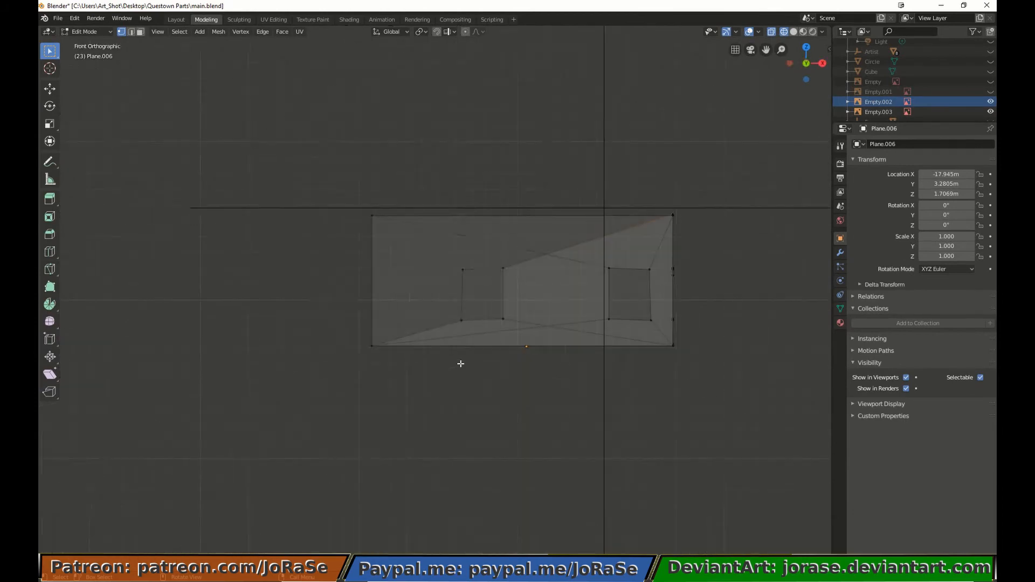
pyautogui.press('g')
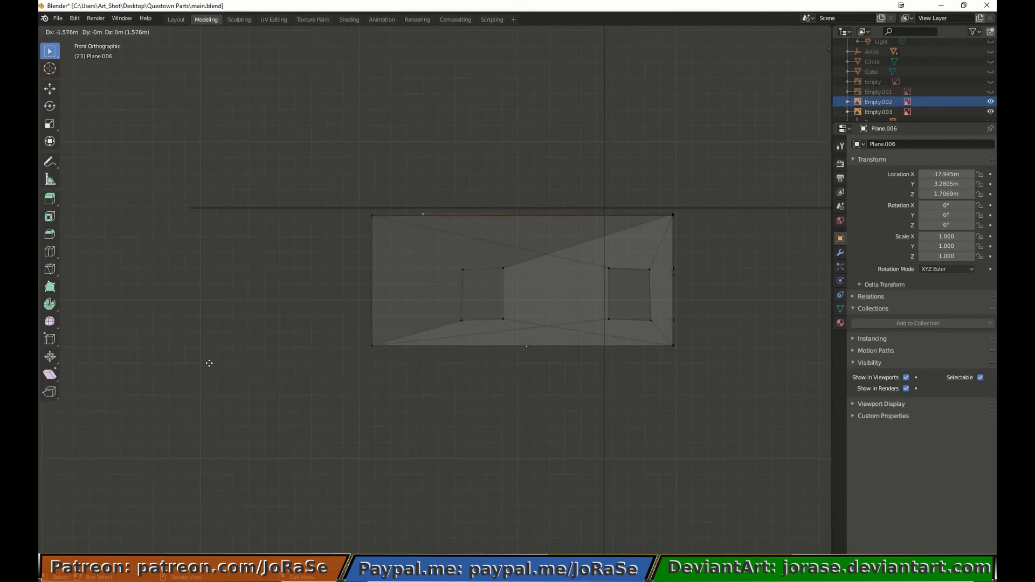
pyautogui.click(159, 363)
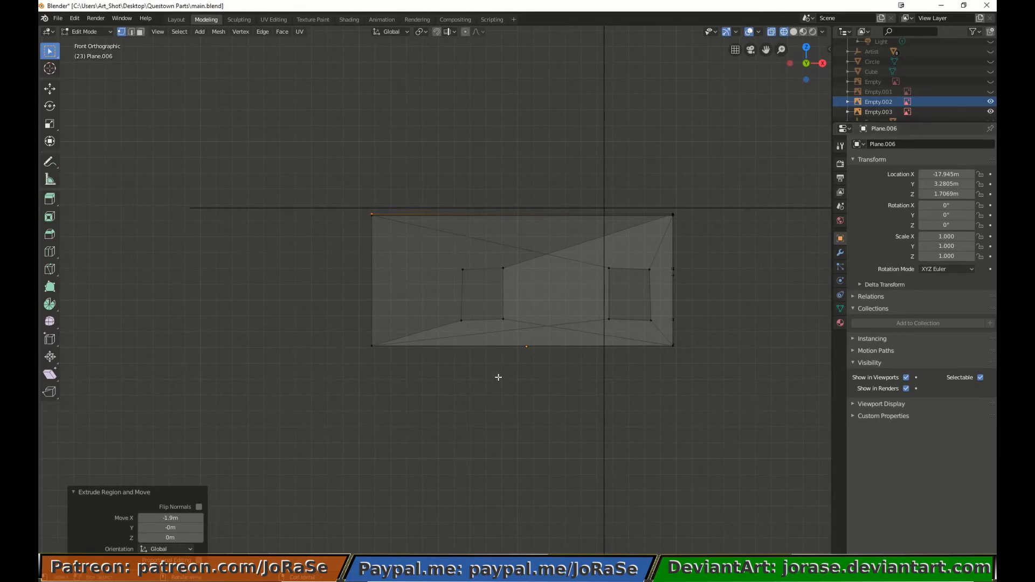
pyautogui.moveTo(497, 376); pyautogui.dragTo(474, 311, button='middle')
pyautogui.press('f')
pyautogui.moveTo(466, 228); pyautogui.dragTo(547, 293)
pyautogui.press('z')
pyautogui.click(468, 376)
pyautogui.moveTo(469, 377)
pyautogui.mouseDown(button='middle')
pyautogui.moveTo(558, 408)
pyautogui.moveTo(646, 409)
pyautogui.mouseUp(button='middle')
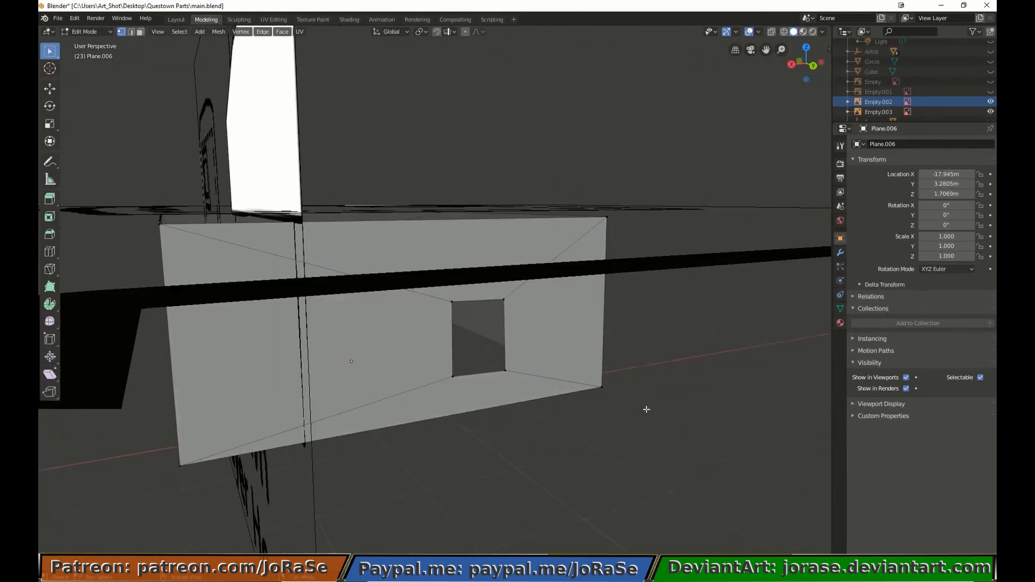
# Extrude the new side wall's window outline along Y into a shallow inward recess.
pyautogui.press('e')
pyautogui.rightClick(562, 356)
pyautogui.press('g')
pyautogui.press('y')
pyautogui.click(559, 354)
pyautogui.click(559, 354)
pyautogui.moveTo(458, 401); pyautogui.dragTo(509, 428, button='middle')
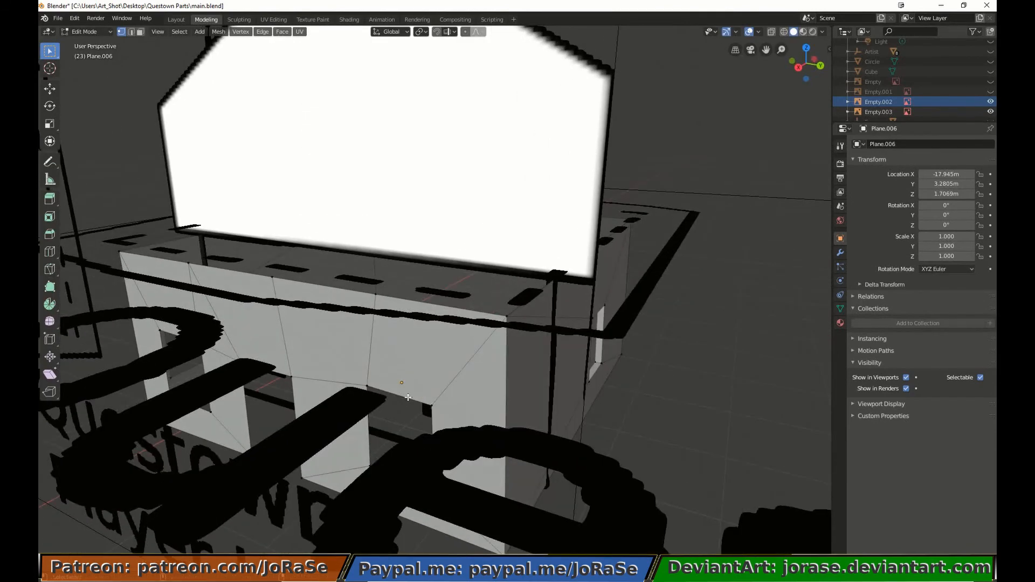
# Select the outlines of the front wall's windows and door and extrude them inward along X as shallow recesses.
pyautogui.click(367, 386)
pyautogui.press('b')
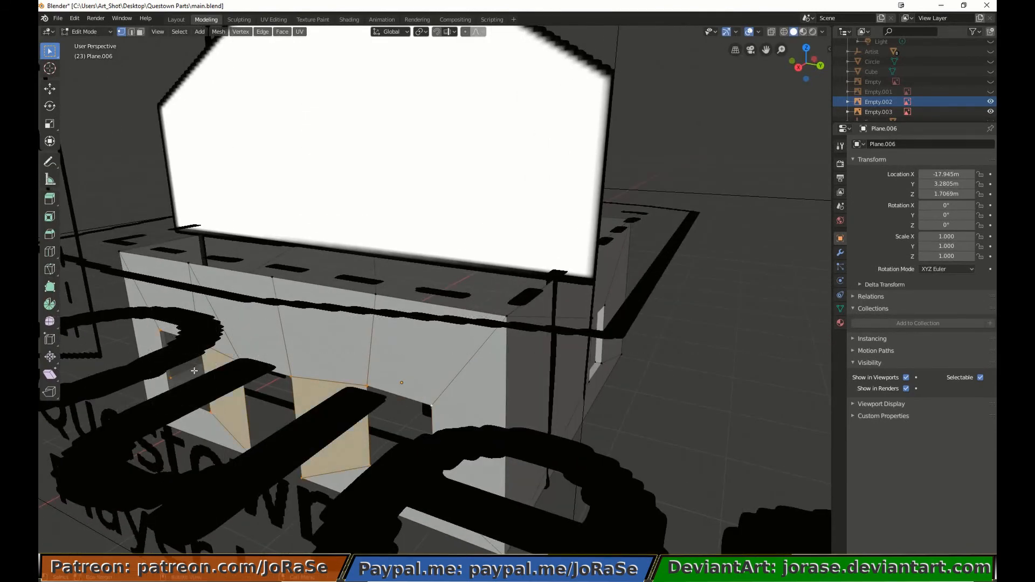
pyautogui.moveTo(187, 354); pyautogui.dragTo(604, 262, button='middle')
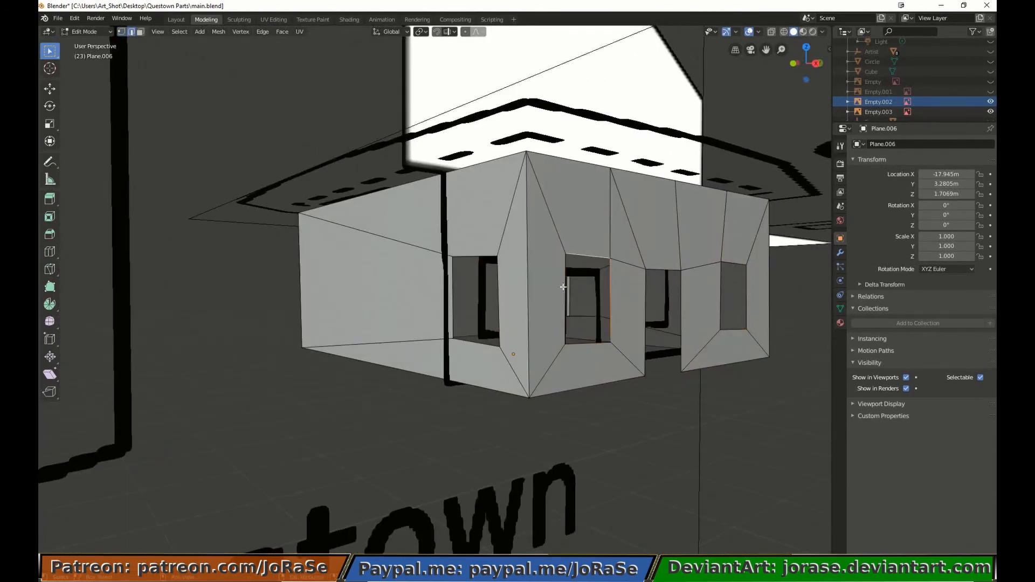
pyautogui.moveTo(692, 402); pyautogui.dragTo(618, 365, button='middle')
pyautogui.press('e')
pyautogui.rightClick(600, 415)
pyautogui.press('g')
pyautogui.press('x')
pyautogui.click(605, 413)
pyautogui.click(591, 397)
# Fill the recessed window and door openings of the front wall with faces.
pyautogui.keyDown('alt'); pyautogui.click(376, 351); pyautogui.keyUp('alt')
pyautogui.press('f')
pyautogui.click(251, 410)
pyautogui.moveTo(253, 413); pyautogui.dragTo(339, 326, button='middle')
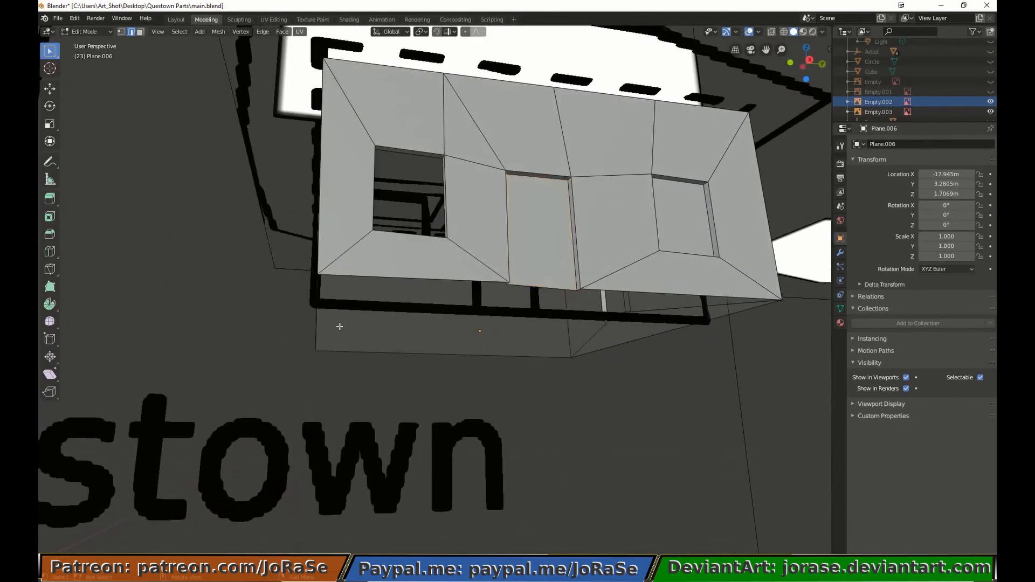
pyautogui.keyDown('alt'); pyautogui.click(445, 224); pyautogui.keyUp('alt')
pyautogui.press('f')
# Extrude the opposite side wall's window outline inward along Y and close the recess with a face.
pyautogui.moveTo(483, 241); pyautogui.dragTo(561, 307, button='middle')
pyautogui.keyDown('alt'); pyautogui.click(519, 299); pyautogui.keyUp('alt')
pyautogui.press('e')
pyautogui.rightClick(458, 306)
pyautogui.press('g')
pyautogui.press('y')
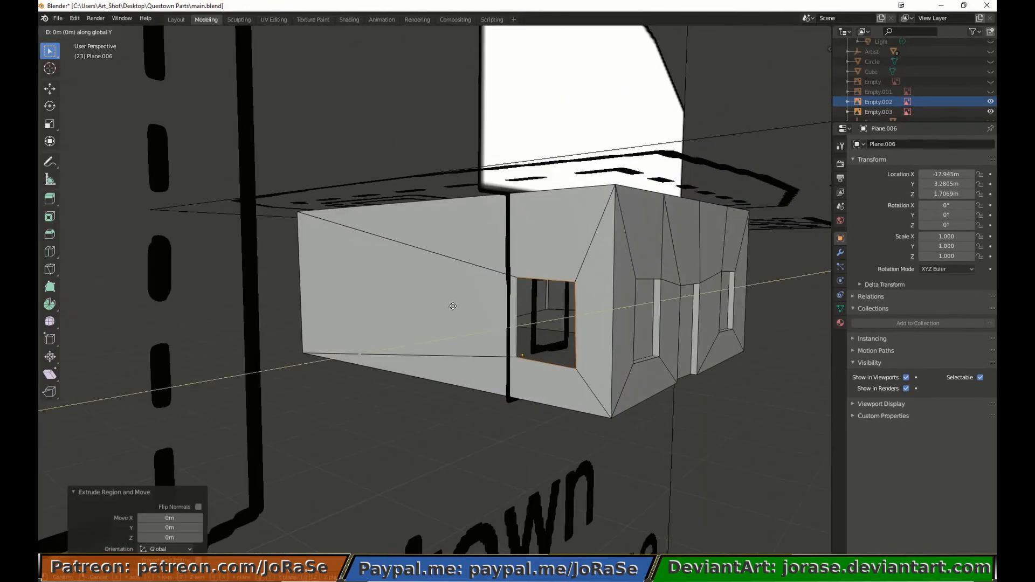
pyautogui.click(460, 305)
pyautogui.press('f')
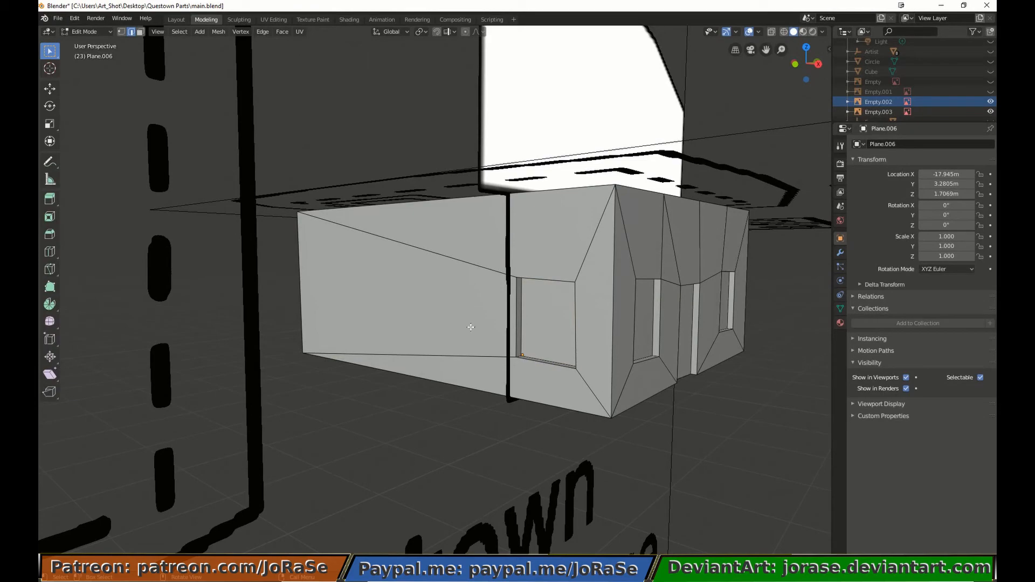
# Select the house's bottom edge loop and extrude it slightly downward along Z.
pyautogui.moveTo(471, 327); pyautogui.dragTo(422, 345, button='middle')
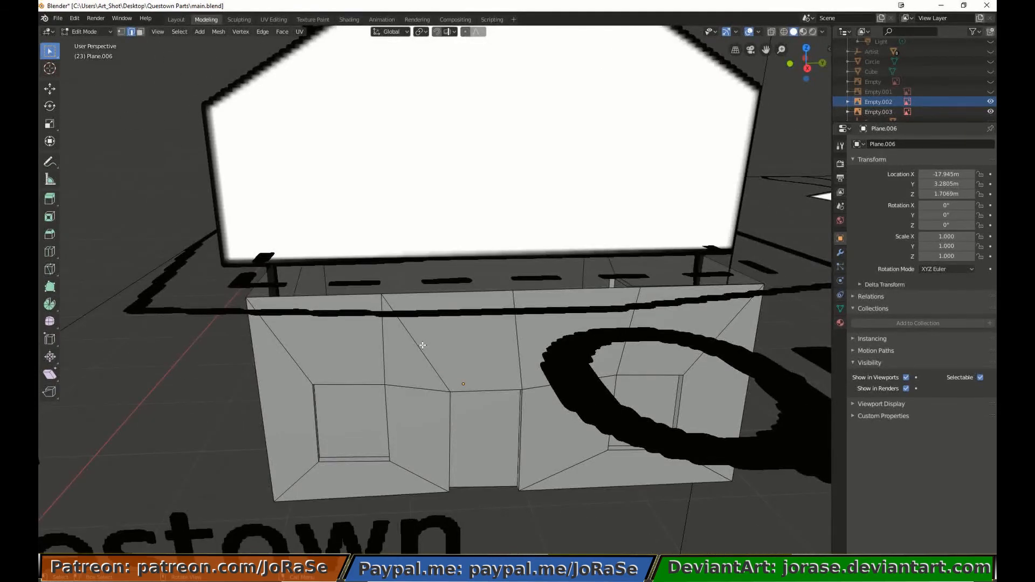
pyautogui.moveTo(482, 487); pyautogui.dragTo(458, 496, button='middle')
pyautogui.click(434, 491)
pyautogui.press('e')
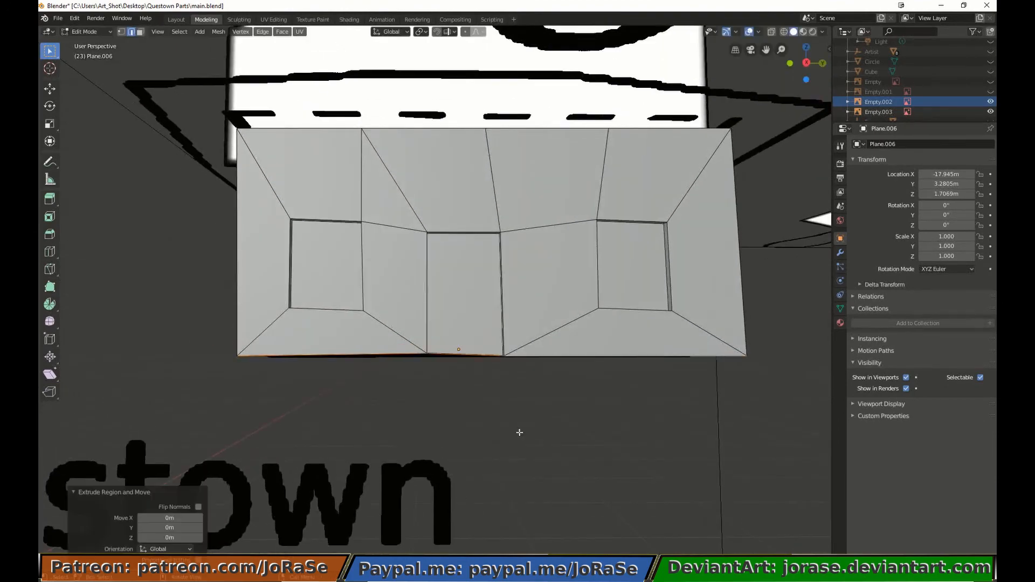
pyautogui.press('z')
pyautogui.click(523, 430)
# Extrude the bottom edge loop in place and merge it at its centre to close the house's underside.
pyautogui.moveTo(523, 432)
pyautogui.mouseDown(button='middle')
pyautogui.moveTo(522, 422)
pyautogui.moveTo(540, 441)
pyautogui.mouseUp(button='middle')
pyautogui.press('e')
pyautogui.rightClick(534, 441)
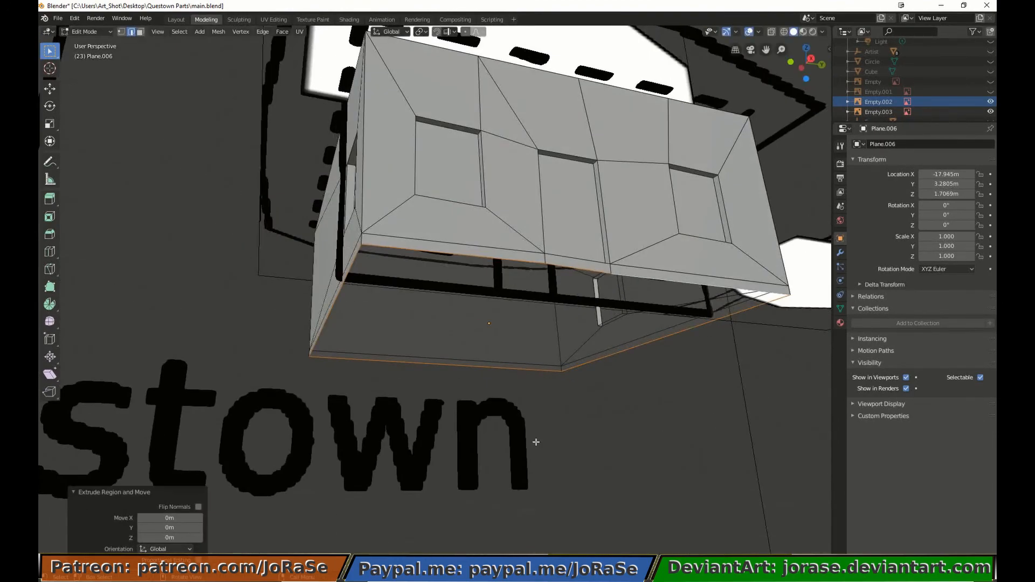
pyautogui.hotkey('alt', 'm')
pyautogui.click(533, 442)
pyautogui.press('a')
pyautogui.hotkey('alt', 'a')
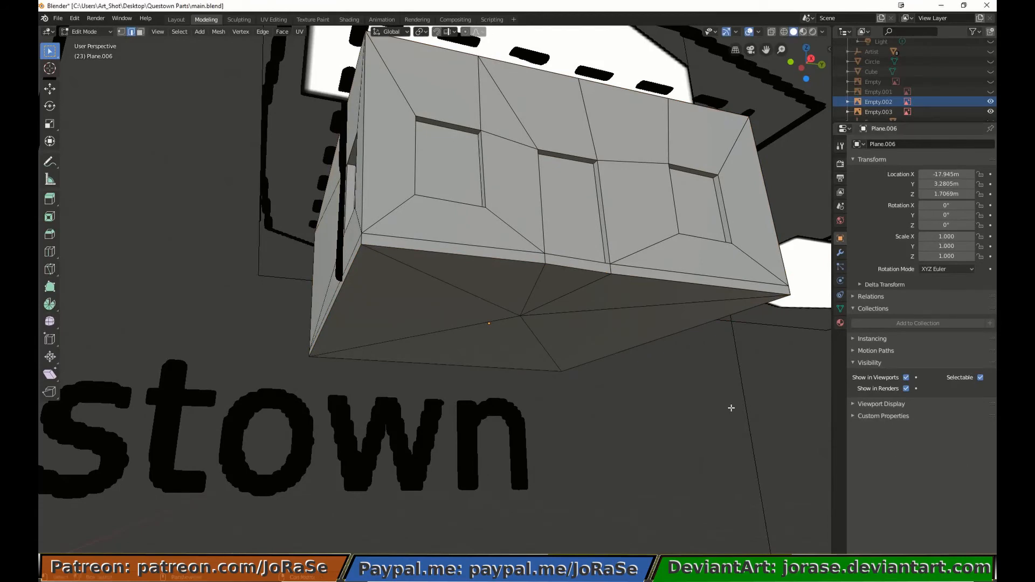
# Place a starting vertex on the upper-left corner of the roof outline in the top-view reference drawing.
pyautogui.moveTo(669, 332)
pyautogui.mouseDown(button='middle')
pyautogui.moveTo(590, 323)
pyautogui.moveTo(597, 310)
pyautogui.moveTo(701, 461)
pyautogui.mouseUp(button='middle')
pyautogui.press('KP_3')
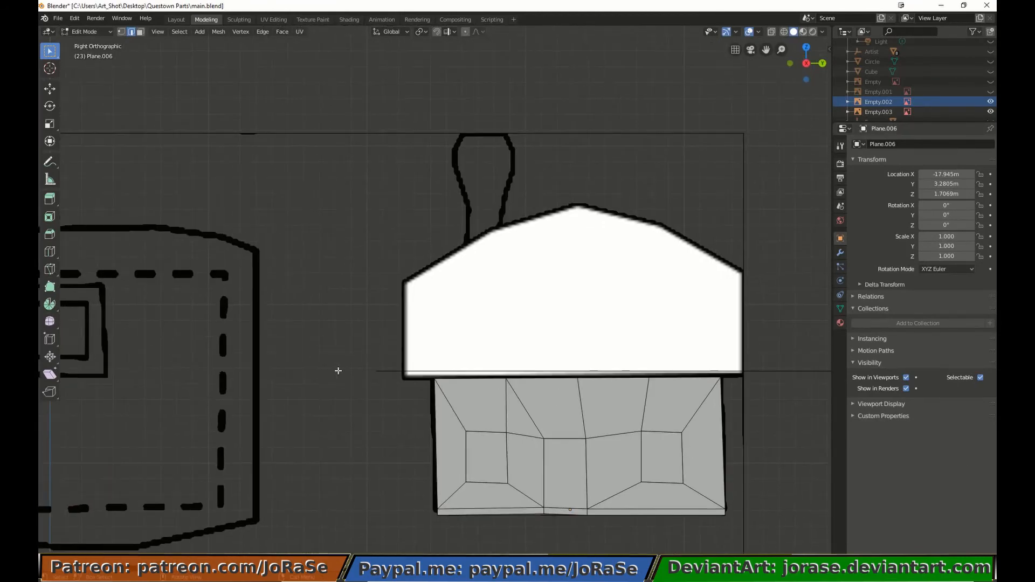
pyautogui.keyDown('shift'); pyautogui.moveTo(324, 375); pyautogui.dragTo(539, 343, button='middle'); pyautogui.keyUp('shift')
pyautogui.press('KP_7')
pyautogui.moveTo(620, 226)
pyautogui.keyDown('shift'); pyautogui.mouseDown(button='middle')
pyautogui.moveTo(598, 451)
pyautogui.moveTo(565, 546)
pyautogui.mouseUp(button='middle'); pyautogui.keyUp('shift')
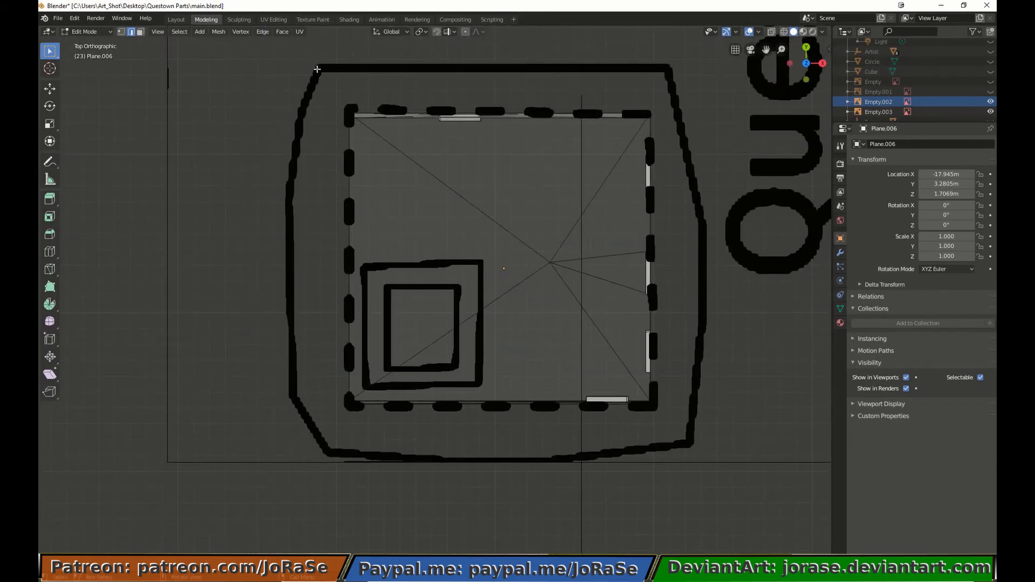
pyautogui.press('g')
pyautogui.rightClick(354, 80)
pyautogui.press('1')
pyautogui.press('g')
pyautogui.click(351, 83)
# Trace the left side of the roof outline down to its lower-left corner by extruding the vertex.
pyautogui.press('e')
pyautogui.click(330, 151)
pyautogui.press('e')
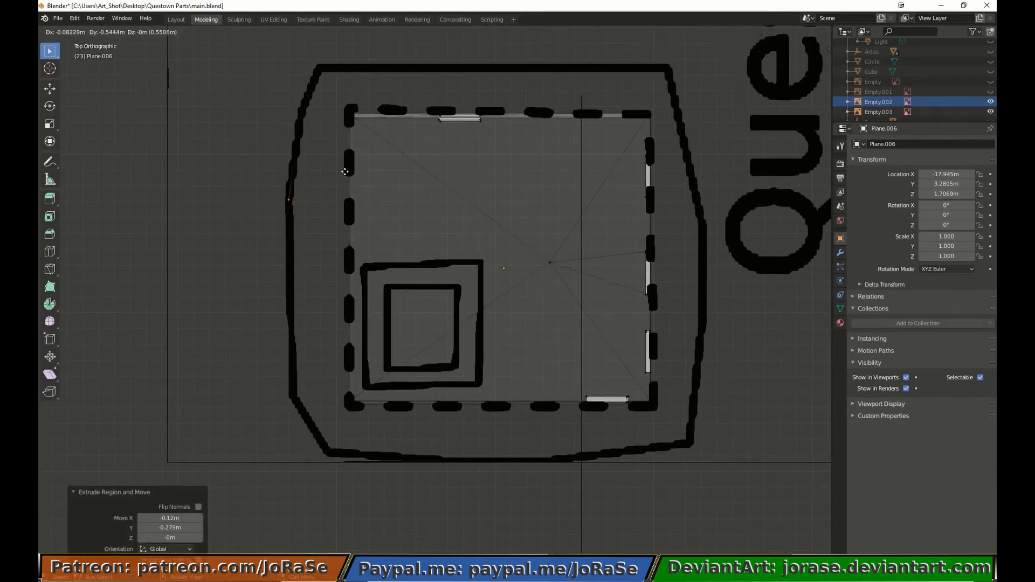
pyautogui.click(347, 163)
pyautogui.press('e')
pyautogui.click(353, 202)
pyautogui.press('e')
pyautogui.click(381, 152)
pyautogui.press('e')
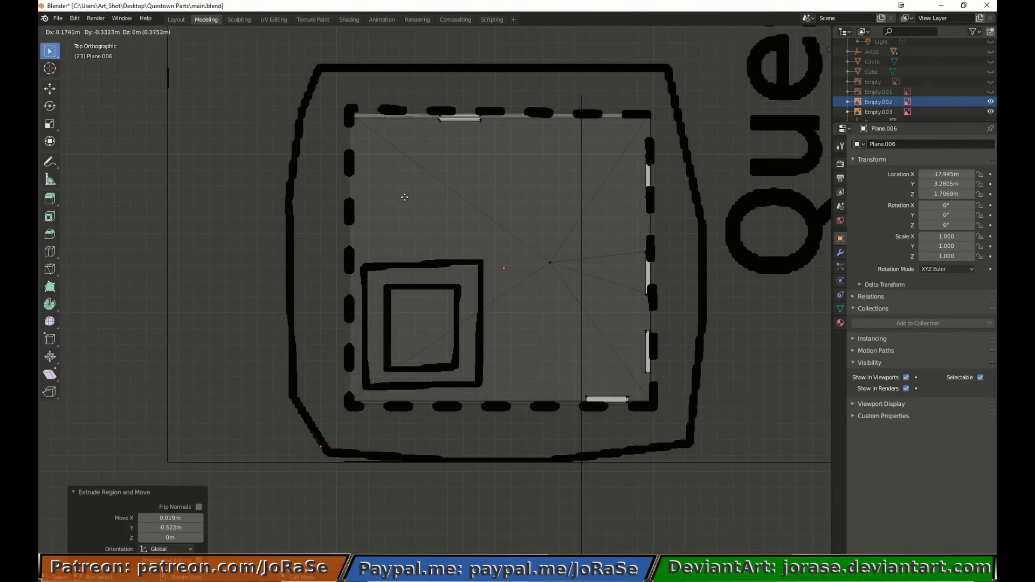
pyautogui.click(411, 203)
pyautogui.press('e')
pyautogui.click(408, 200)
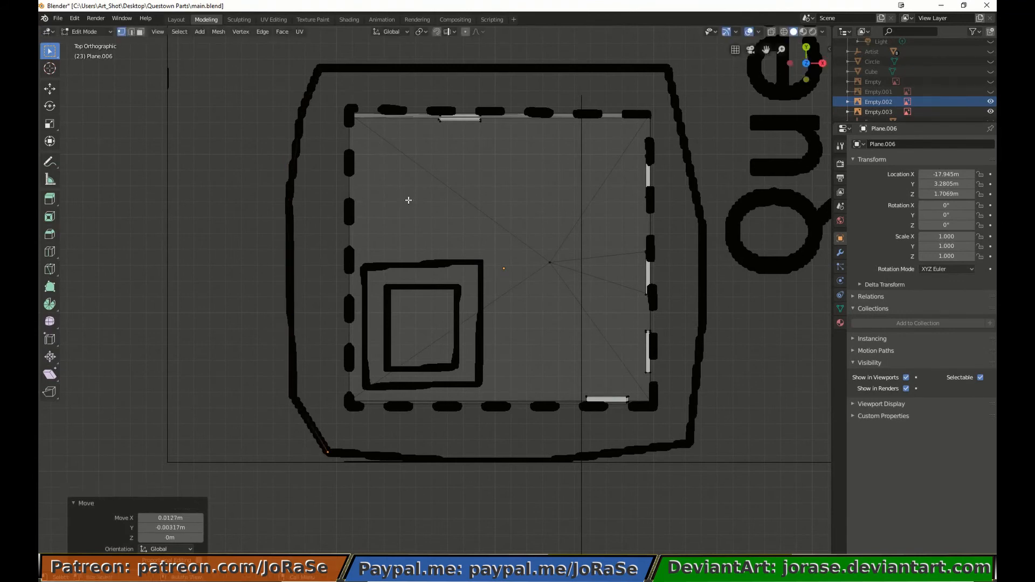
# Extrude vertices along the lower side of the roof outline to its lower-right corner.
pyautogui.press('e')
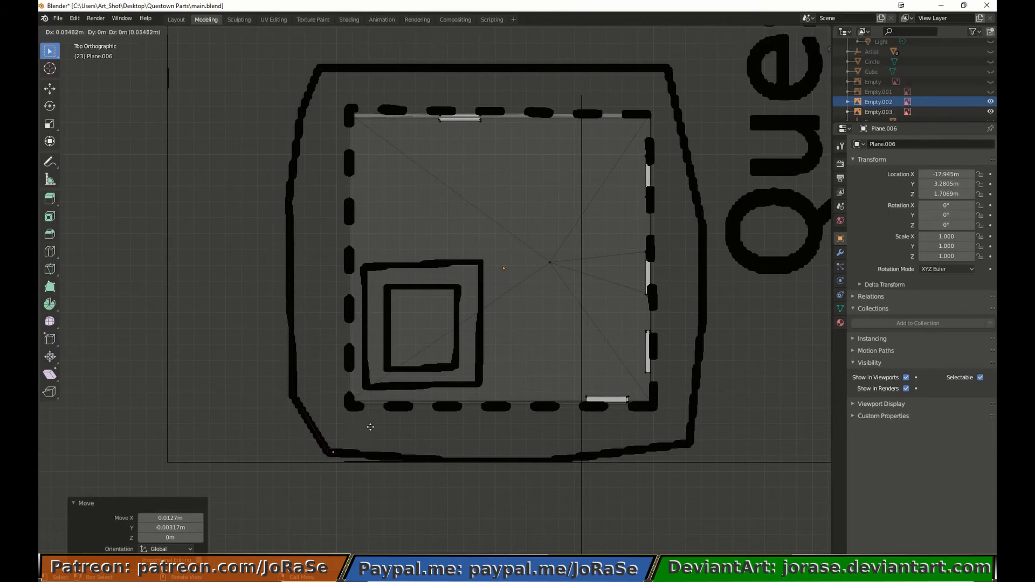
pyautogui.click(474, 434)
pyautogui.press('e')
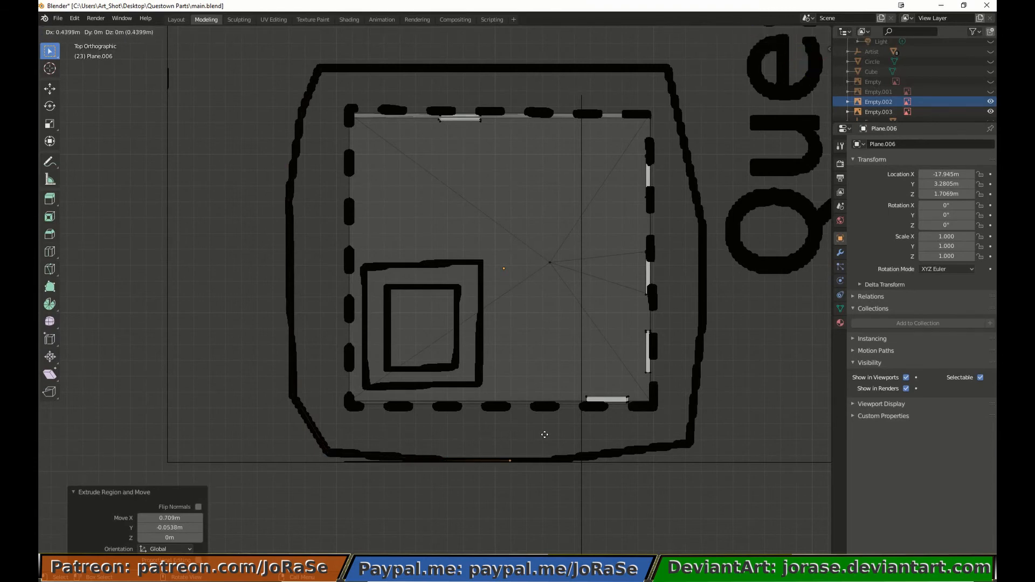
pyautogui.click(591, 436)
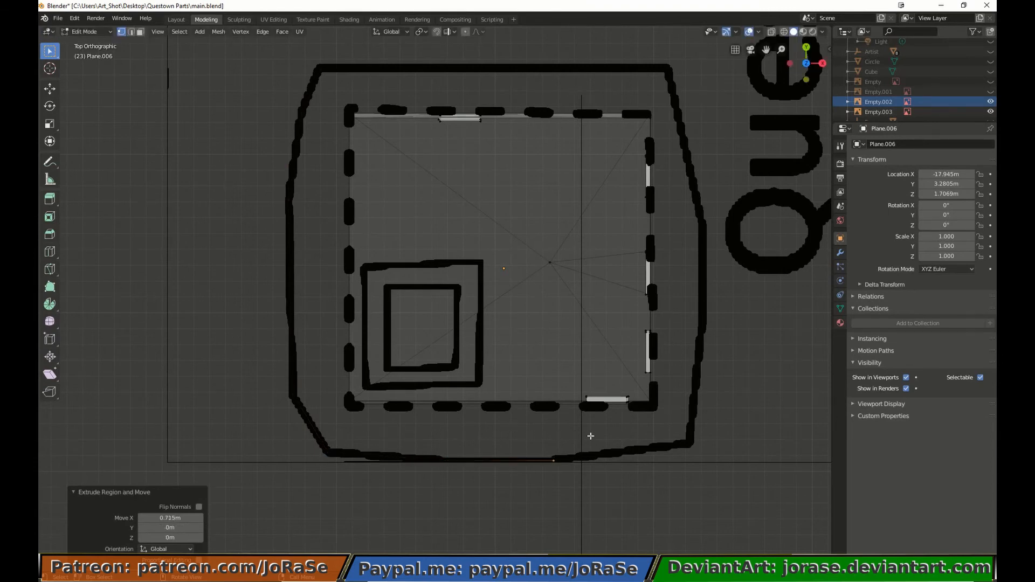
pyautogui.press('e')
pyautogui.click(722, 471)
# Trace the right side of the roof outline up to its upper corner and connect it to the starting vertex.
pyautogui.press('e')
pyautogui.click(714, 416)
pyautogui.press('e')
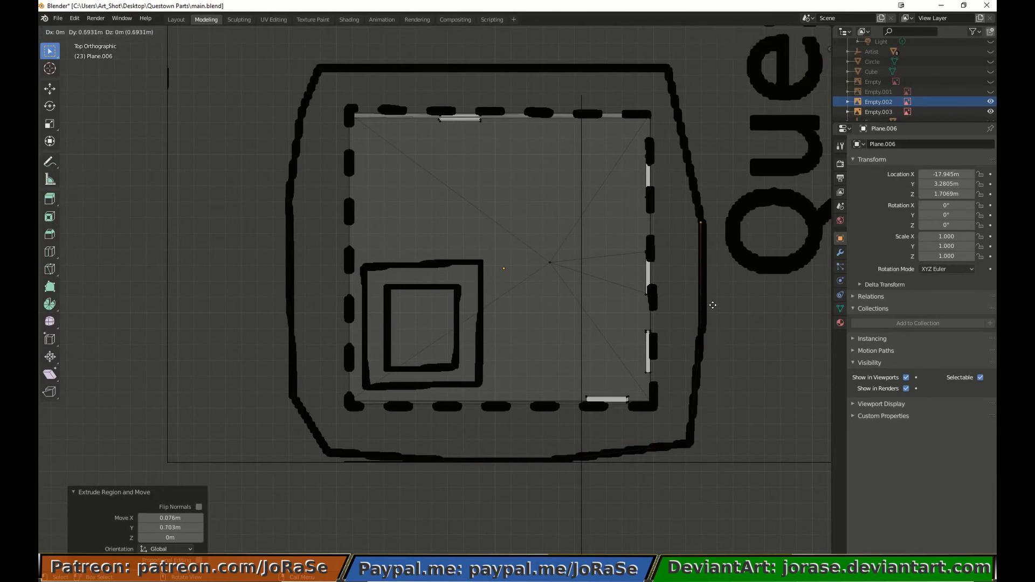
pyautogui.click(712, 305)
pyautogui.press('e')
pyautogui.click(697, 179)
pyautogui.keyDown('shift'); pyautogui.click(309, 58); pyautogui.keyUp('shift')
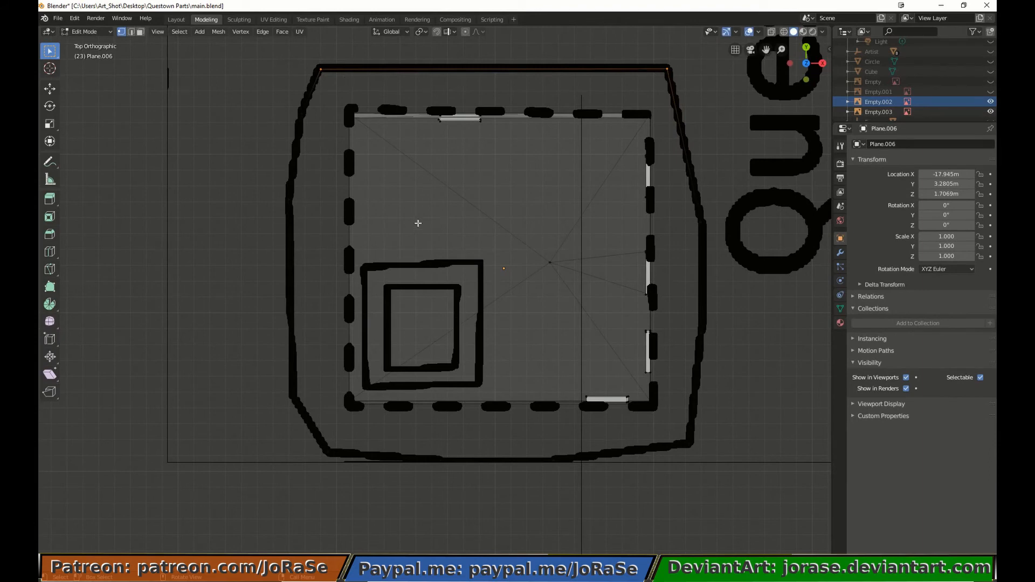
# Lower the whole roof outline by 0.494 m so it sits near the top of the walls.
pyautogui.press('a')
pyautogui.press('KP_1')
pyautogui.press('g')
pyautogui.press('z')
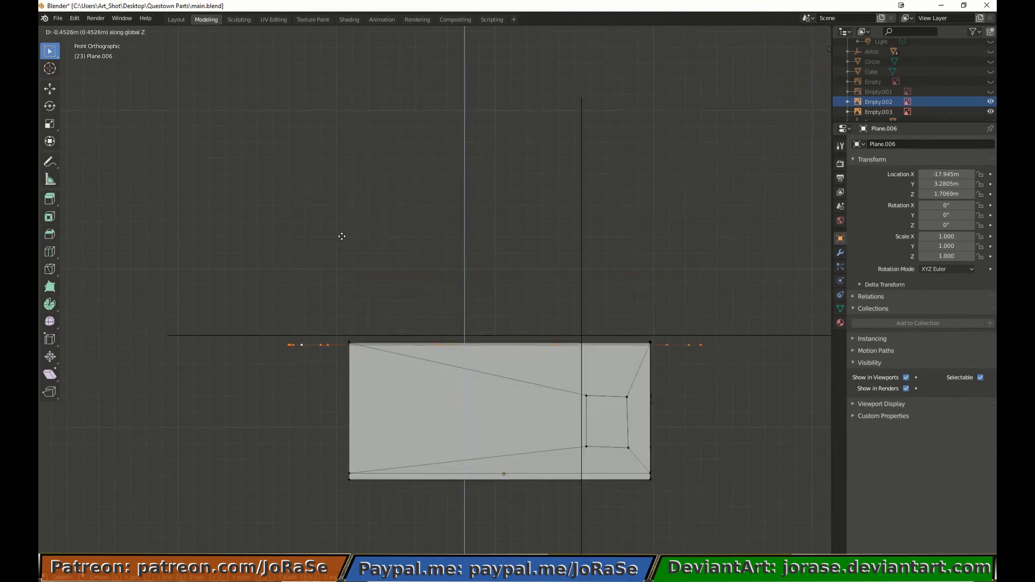
pyautogui.click(343, 239)
pyautogui.press('KP_7')
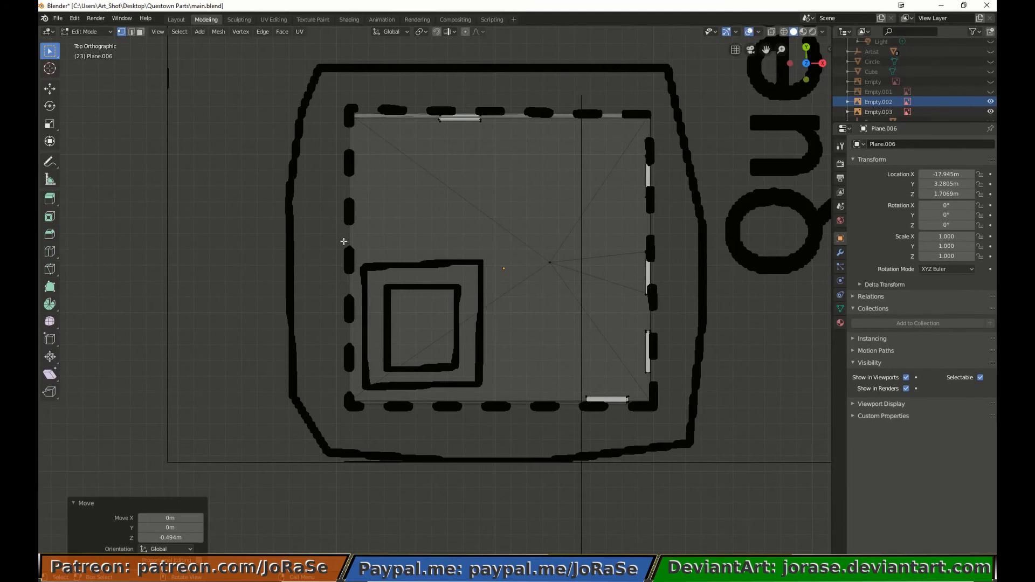
# Extrude the roof outline into a first sloped tier, scaled inward to 0.905 and raised 0.184 m.
pyautogui.moveTo(291, 207); pyautogui.dragTo(331, 283, button='middle')
pyautogui.press('e')
pyautogui.press('s')
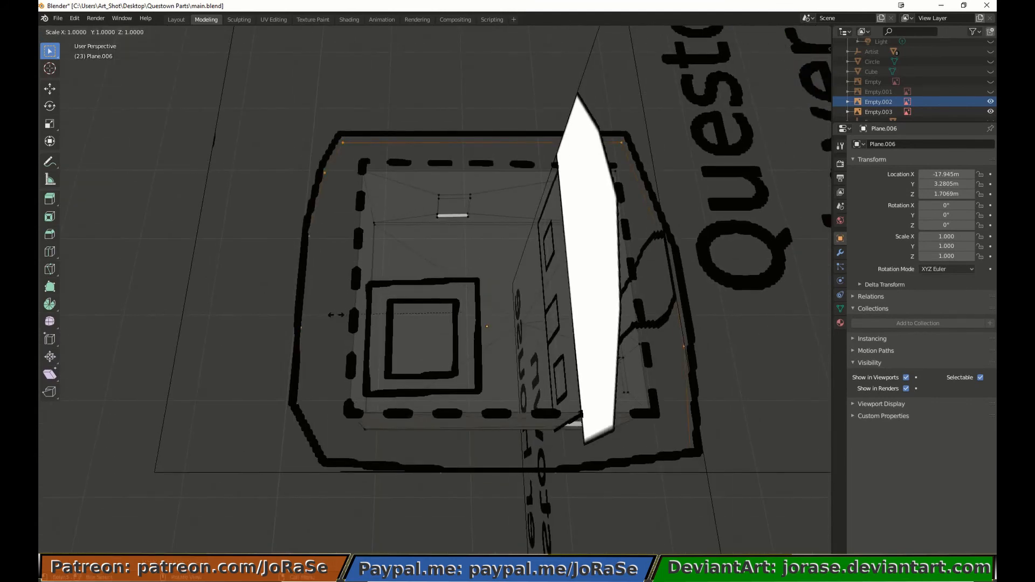
pyautogui.click(348, 318)
pyautogui.press('KP_7')
pyautogui.moveTo(451, 379); pyautogui.dragTo(455, 324, button='middle')
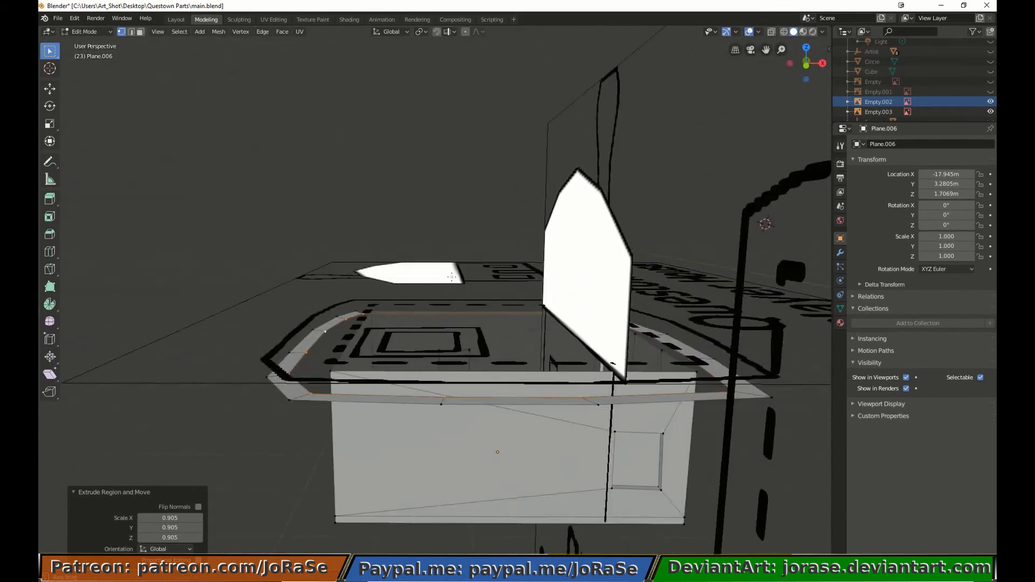
pyautogui.press('g')
pyautogui.press('z')
pyautogui.click(456, 285)
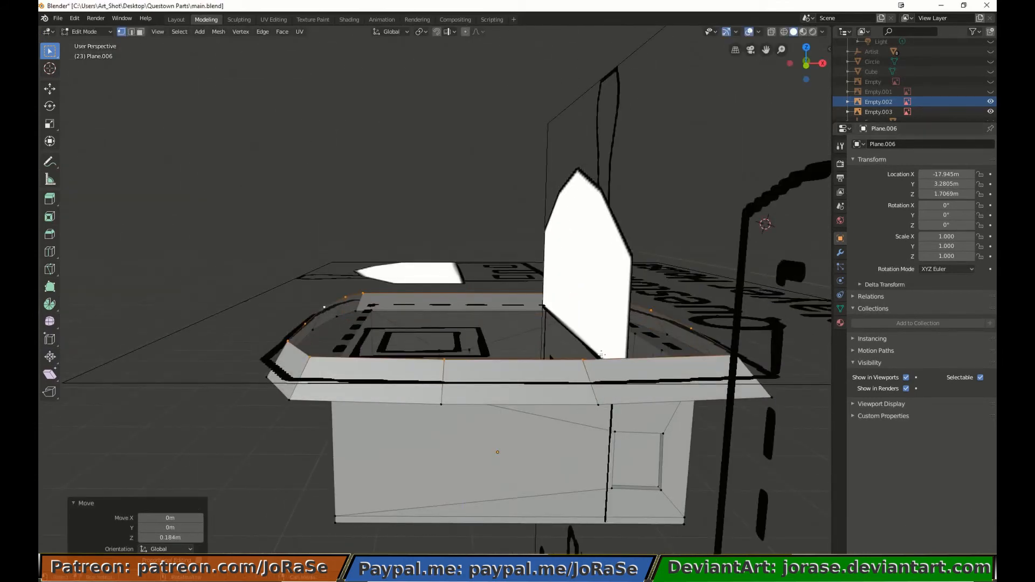
# Extrude a second roof tier from the upper loop, raised 0.191 m and scaled inward to 0.911.
pyautogui.press('e')
pyautogui.rightClick(585, 372)
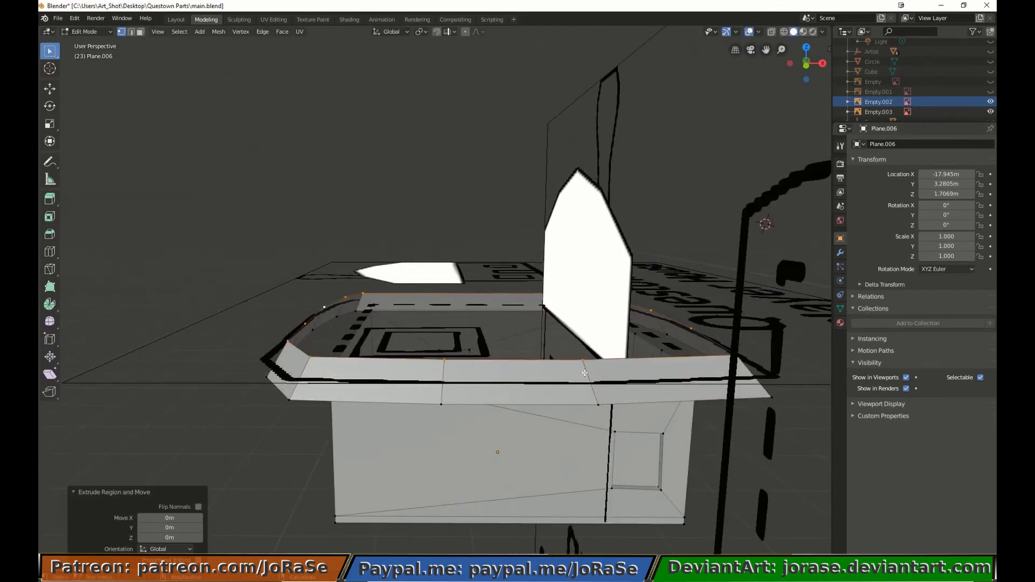
pyautogui.press('g')
pyautogui.press('z')
pyautogui.click(580, 342)
pyautogui.press('s')
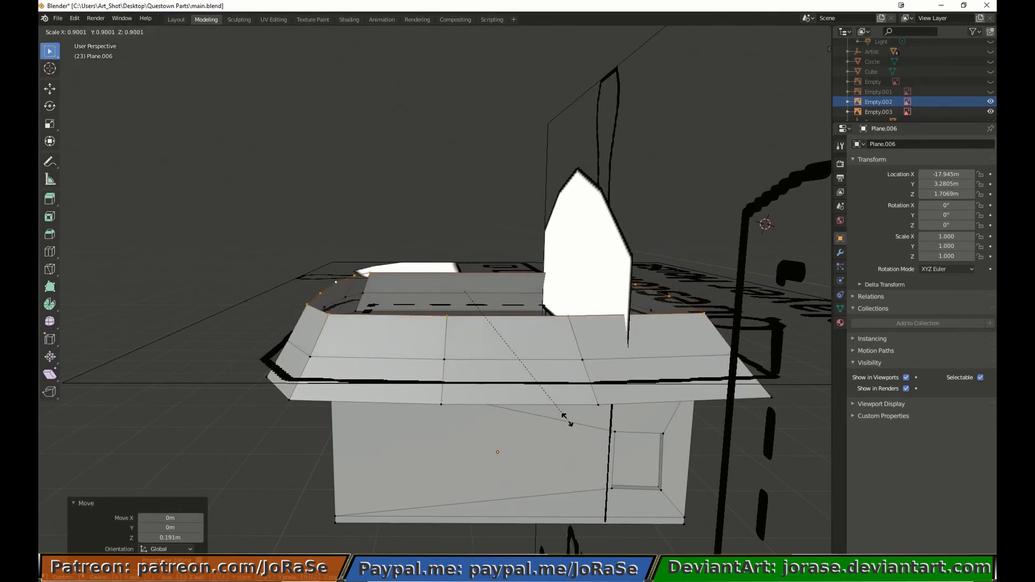
pyautogui.click(570, 422)
pyautogui.moveTo(570, 422); pyautogui.dragTo(632, 437, button='middle')
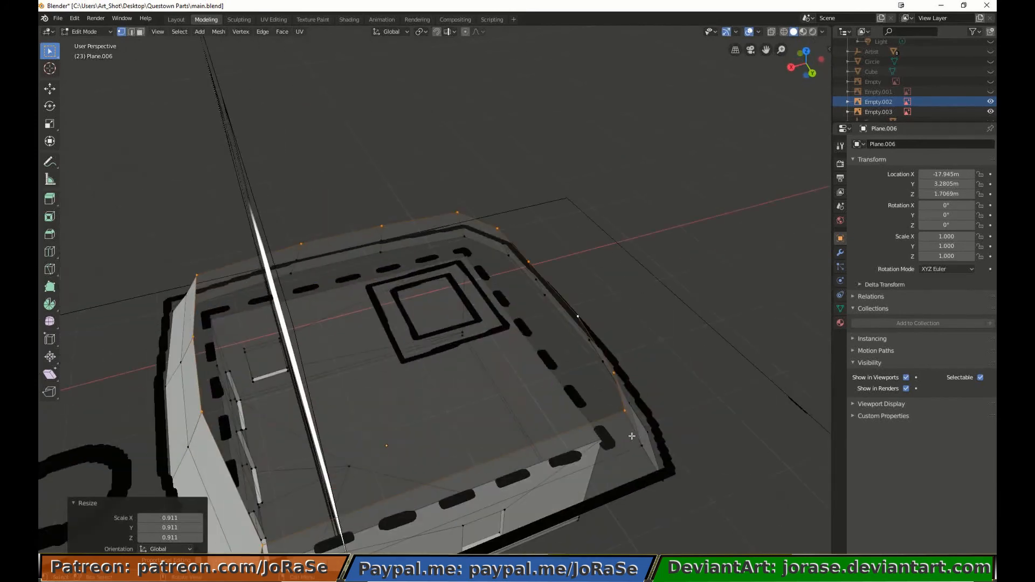
# Extrude a third roof tier upward against the side-view drawing and scale its loop to 0.775.
pyautogui.press('KP_3')
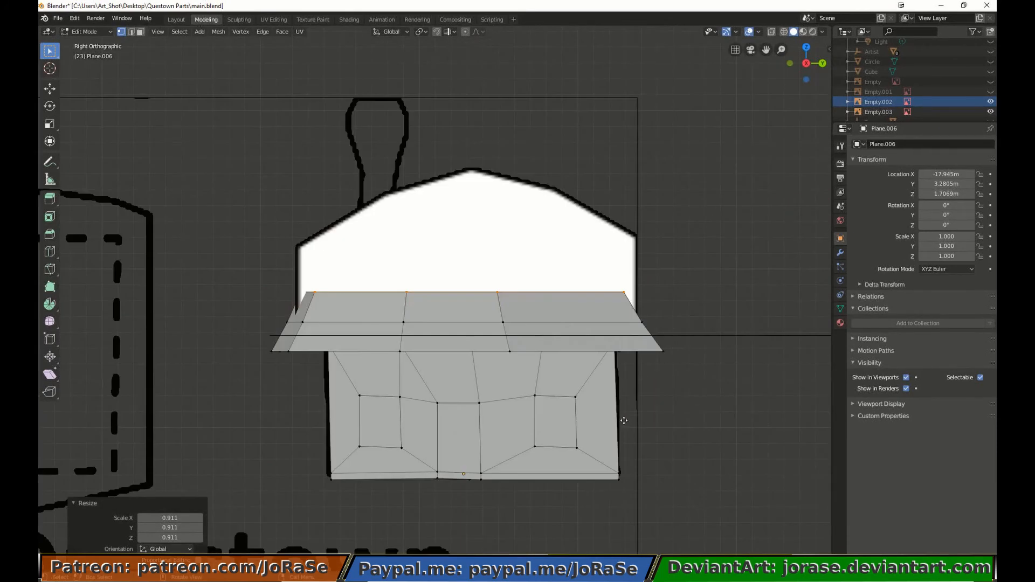
pyautogui.press('e')
pyautogui.click(620, 389)
pyautogui.press('s')
pyautogui.click(629, 402)
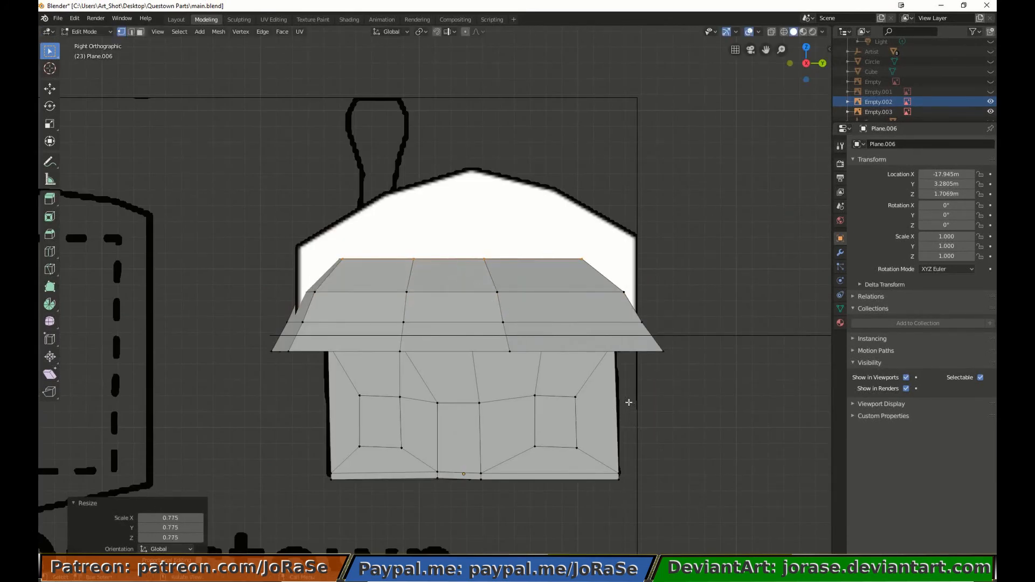
# Extrude a fourth roof tier from the top loop, scale it inward and raise it a further 0.136 m.
pyautogui.press('e')
pyautogui.click(628, 402)
pyautogui.press('s')
pyautogui.click(588, 382)
pyautogui.press('g')
pyautogui.press('z')
pyautogui.click(592, 358)
pyautogui.moveTo(594, 347); pyautogui.dragTo(513, 329, button='middle')
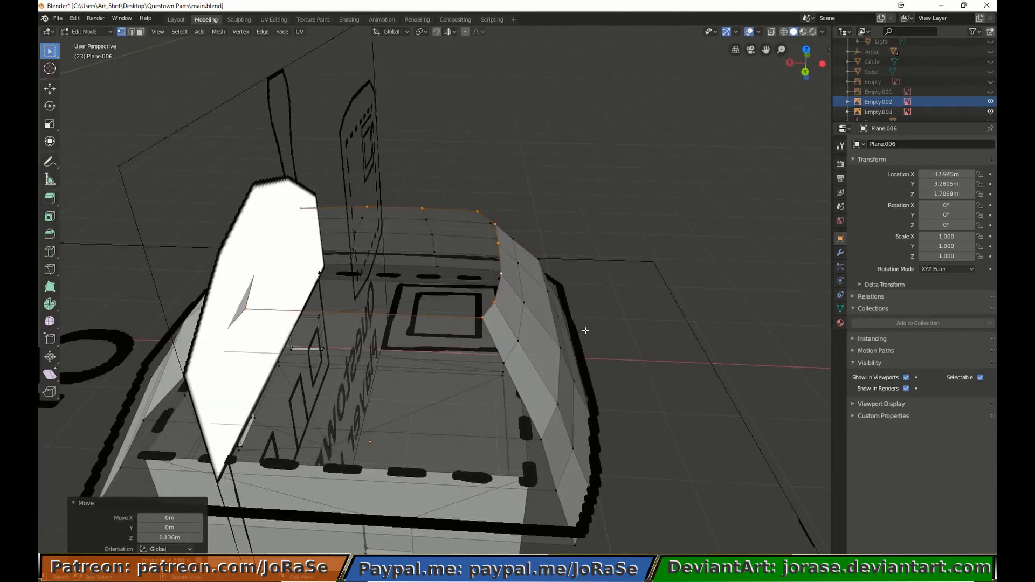
# Scale the two uppermost roof loops inward to about 0.88 and lower them slightly.
pyautogui.moveTo(586, 331); pyautogui.dragTo(481, 277, button='middle')
pyautogui.keyDown('alt'); pyautogui.keyDown('shift'); pyautogui.click(480, 276); pyautogui.keyUp('shift'); pyautogui.keyUp('alt')
pyautogui.press('s')
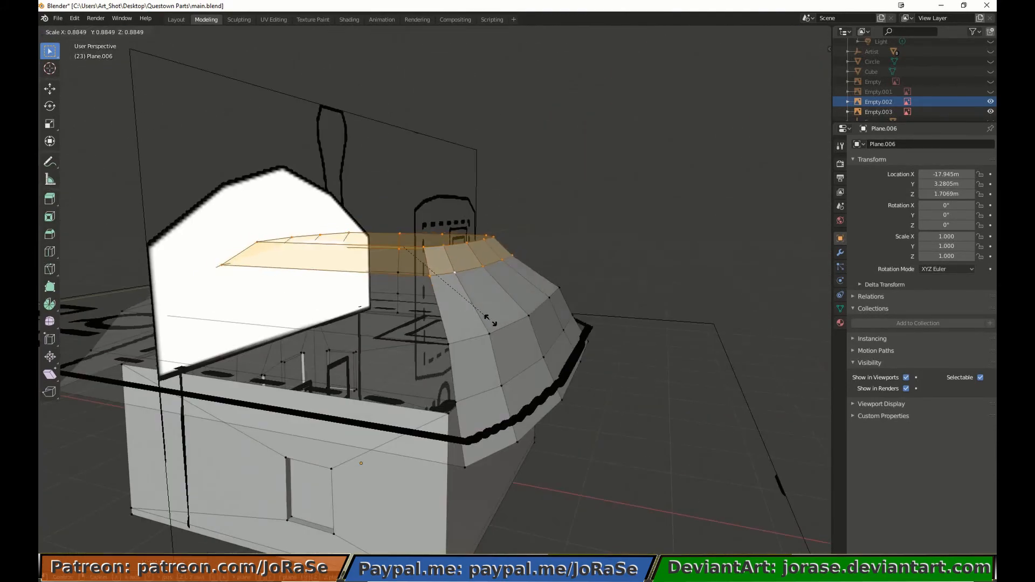
pyautogui.click(486, 318)
pyautogui.press('g')
pyautogui.press('z')
pyautogui.click(489, 329)
# Scale the middle edge loop of the roof inward to 0.825.
pyautogui.keyDown('alt'); pyautogui.click(503, 328); pyautogui.keyUp('alt')
pyautogui.press('s')
pyautogui.click(492, 332)
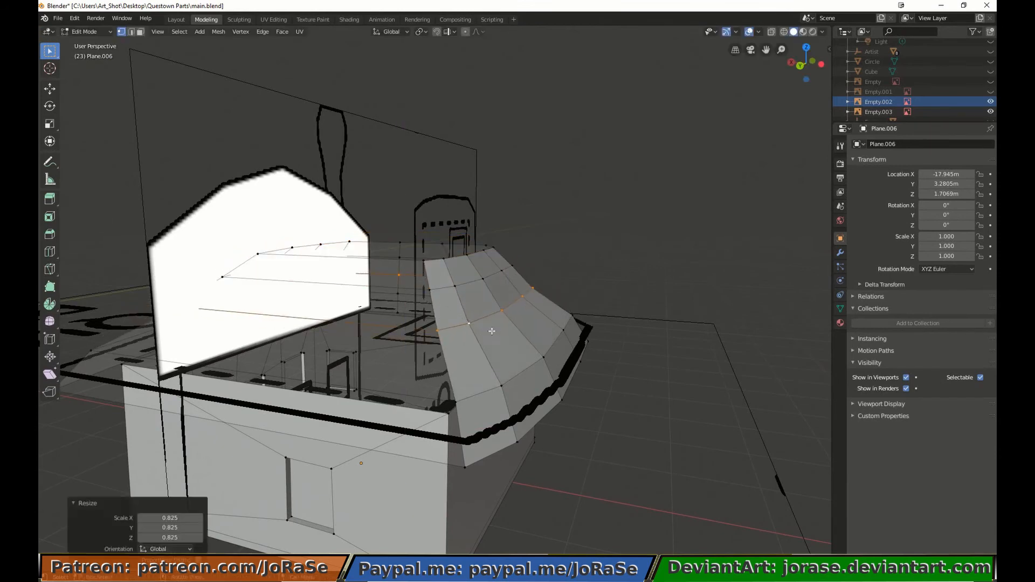
# Select the upper roof loops together and lower them to flatten the roof's slope.
pyautogui.moveTo(491, 333); pyautogui.dragTo(271, 350, button='middle')
pyautogui.keyDown('alt'); pyautogui.keyDown('shift'); pyautogui.click(451, 272); pyautogui.keyUp('shift'); pyautogui.keyUp('alt')
pyautogui.keyDown('alt'); pyautogui.keyDown('shift'); pyautogui.click(424, 237); pyautogui.keyUp('shift'); pyautogui.keyUp('alt')
pyautogui.press('g')
pyautogui.press('z')
pyautogui.click(418, 264)
pyautogui.hotkey('alt', 'a')
# Select the inward-facing faces along the back slope of the roof and flip their normals.
pyautogui.moveTo(299, 435); pyautogui.dragTo(284, 433, button='middle')
pyautogui.keyDown('shift'); pyautogui.moveTo(224, 345); pyautogui.dragTo(276, 414); pyautogui.keyUp('shift')
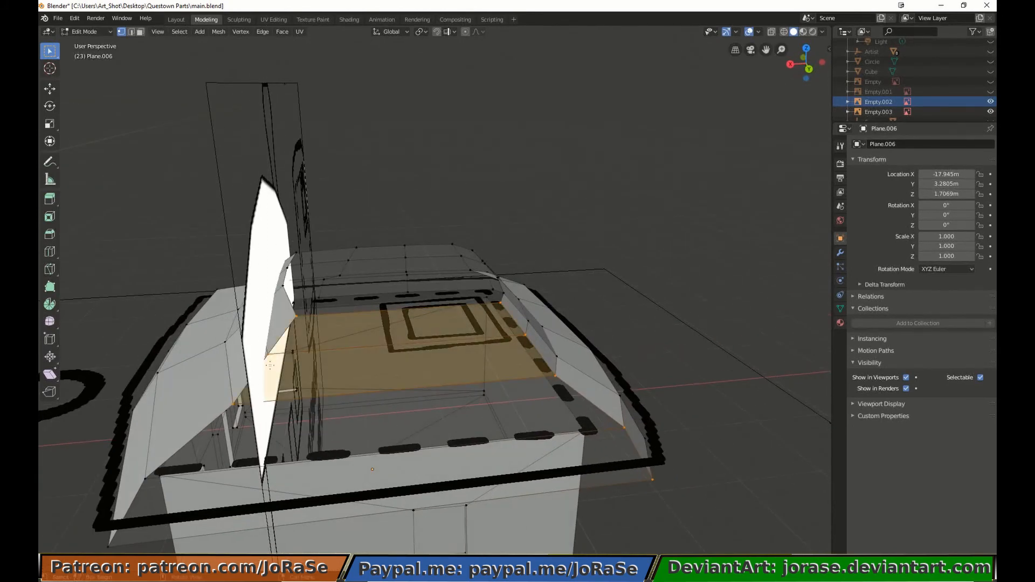
pyautogui.press('b')
pyautogui.moveTo(138, 469); pyautogui.dragTo(156, 490)
pyautogui.press('b')
pyautogui.moveTo(104, 534); pyautogui.dragTo(127, 552)
pyautogui.hotkey('alt', 'n')
pyautogui.click(328, 396)
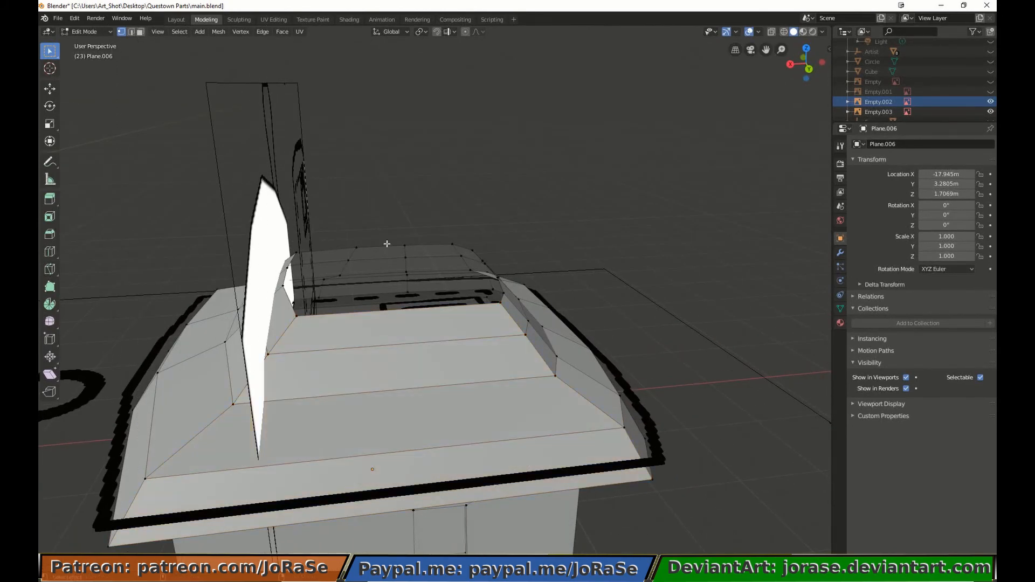
# Extrude another tier from the roof's top loop, scaled inward to 0.679 and raised about 0.15 m.
pyautogui.keyDown('alt'); pyautogui.click(387, 244); pyautogui.keyUp('alt')
pyautogui.moveTo(387, 244); pyautogui.dragTo(399, 211, button='middle')
pyautogui.press('e')
pyautogui.rightClick(452, 370)
pyautogui.press('s')
pyautogui.click(438, 332)
pyautogui.moveTo(437, 311); pyautogui.dragTo(438, 335, button='middle')
pyautogui.press('g')
pyautogui.press('z')
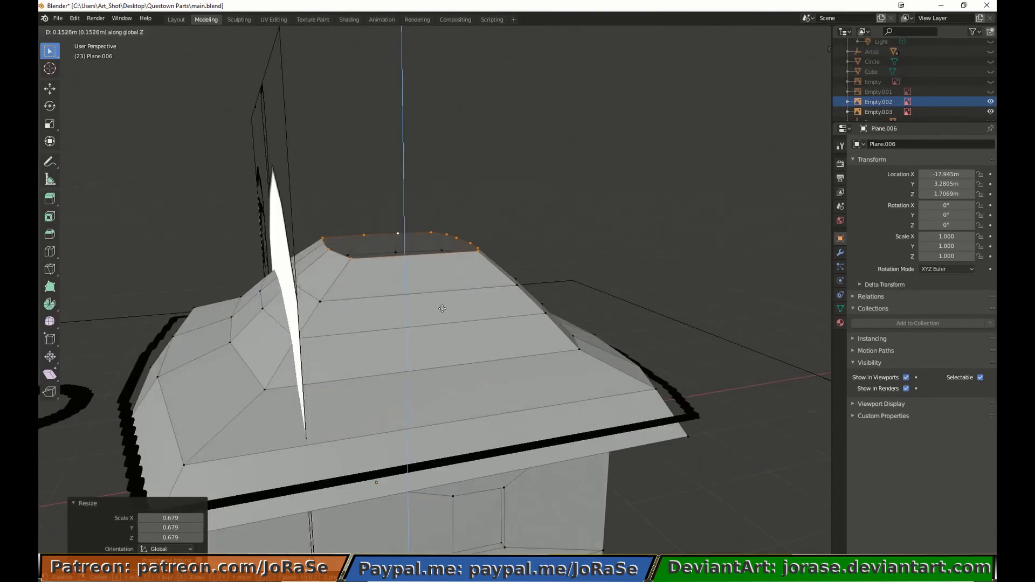
pyautogui.click(442, 309)
# Extrude one more tier from the roof's top opening, scaled to 0.572 and raised 0.217 m.
pyautogui.press('g')
pyautogui.press('z')
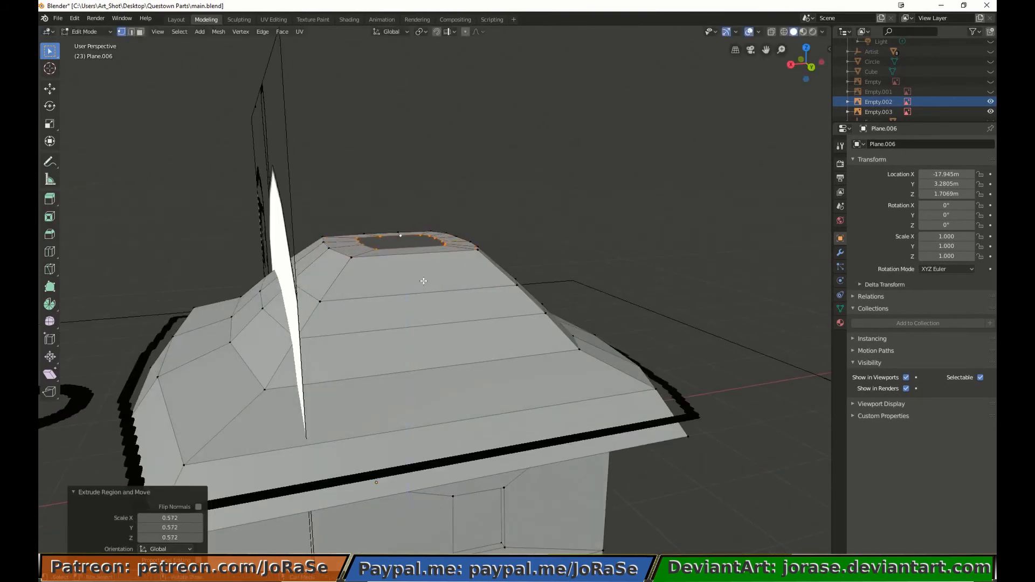
pyautogui.click(431, 263)
pyautogui.moveTo(431, 263); pyautogui.dragTo(451, 364, button='middle')
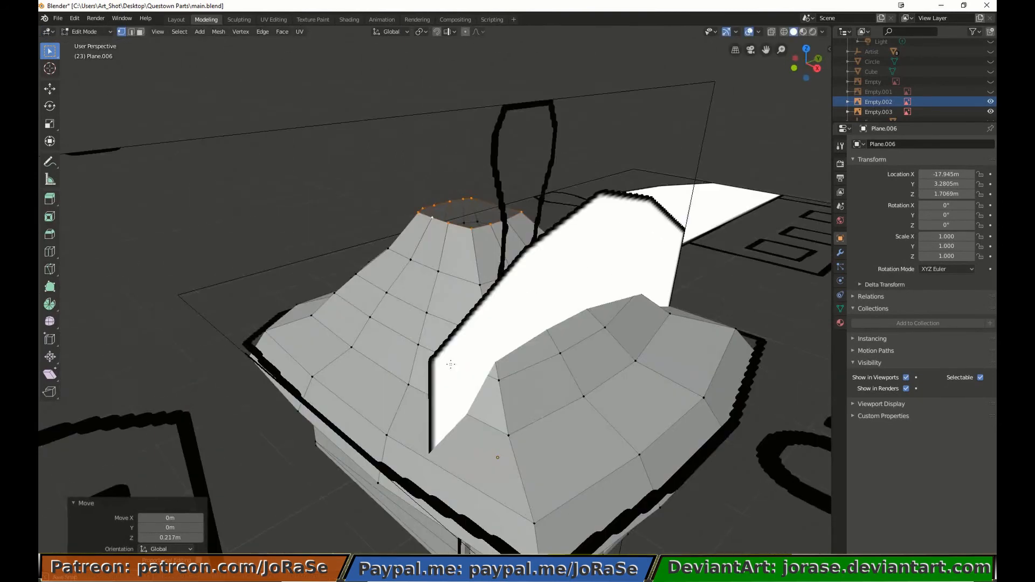
# Add the neighbouring loops to the selected top loop and lower the upper roof tiers in stages.
pyautogui.keyDown('alt'); pyautogui.keyDown('shift'); pyautogui.click(460, 277); pyautogui.keyUp('shift'); pyautogui.keyUp('alt')
pyautogui.keyDown('alt'); pyautogui.keyDown('shift'); pyautogui.click(444, 318); pyautogui.keyUp('shift'); pyautogui.keyUp('alt')
pyautogui.press('g')
pyautogui.press('z')
pyautogui.click(444, 328)
pyautogui.keyDown('alt'); pyautogui.keyDown('shift'); pyautogui.click(444, 327); pyautogui.keyUp('shift'); pyautogui.keyUp('alt')
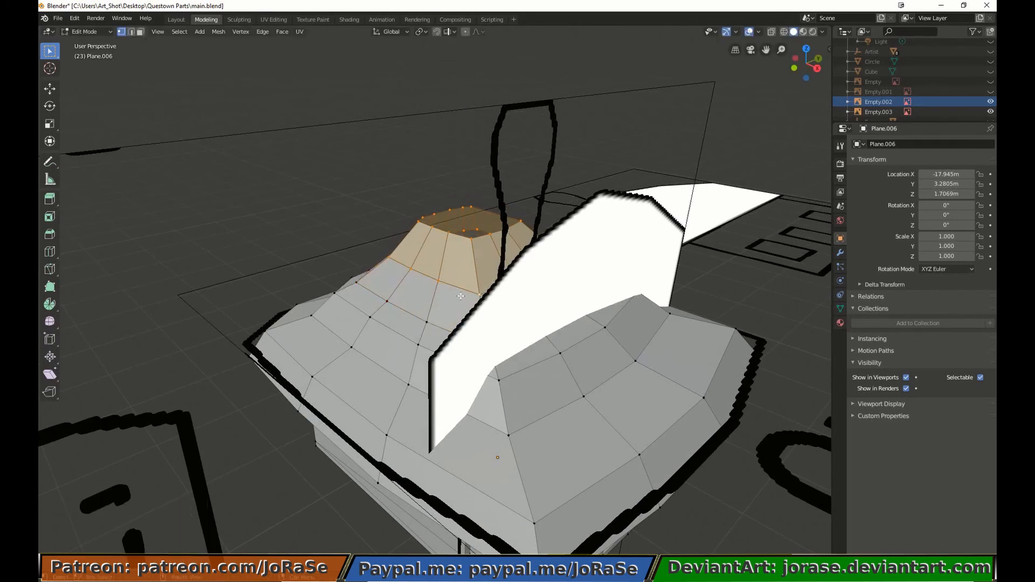
pyautogui.keyDown('alt'); pyautogui.keyDown('shift'); pyautogui.click(460, 294); pyautogui.keyUp('shift'); pyautogui.keyUp('alt')
pyautogui.press('g')
pyautogui.press('z')
pyautogui.click(458, 295)
# Close the roof top by extruding its loop, merging it at the center and raising the peak slightly.
pyautogui.press('e')
pyautogui.rightClick(457, 295)
pyautogui.hotkey('alt', 'm')
pyautogui.click(457, 295)
pyautogui.press('g')
pyautogui.press('z')
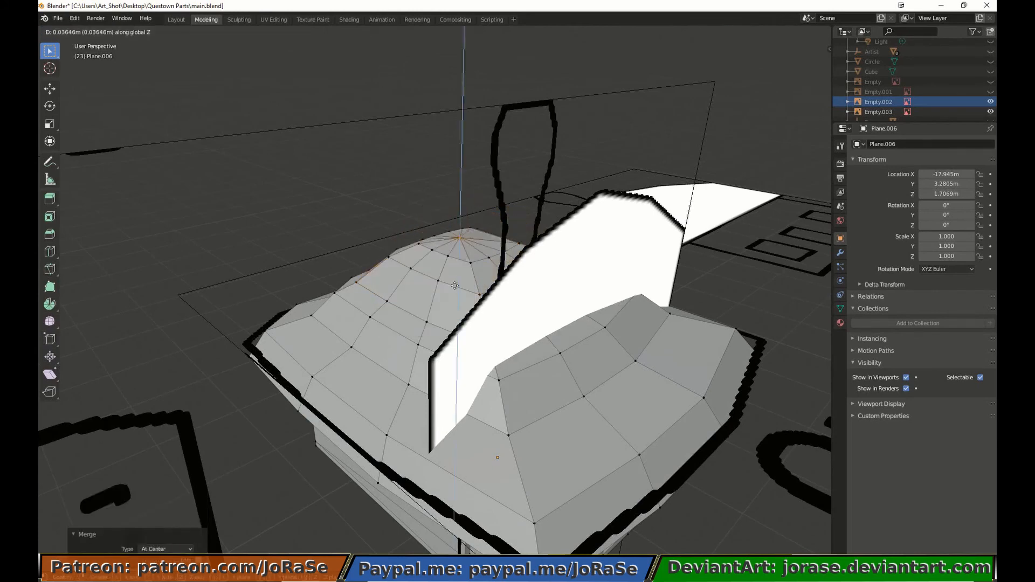
pyautogui.click(454, 280)
# Extrude the roof's lower edge loop and scale it inward to start the underside of the eaves.
pyautogui.scroll(-6, 454, 280)
pyautogui.moveTo(454, 280); pyautogui.dragTo(404, 256, button='middle')
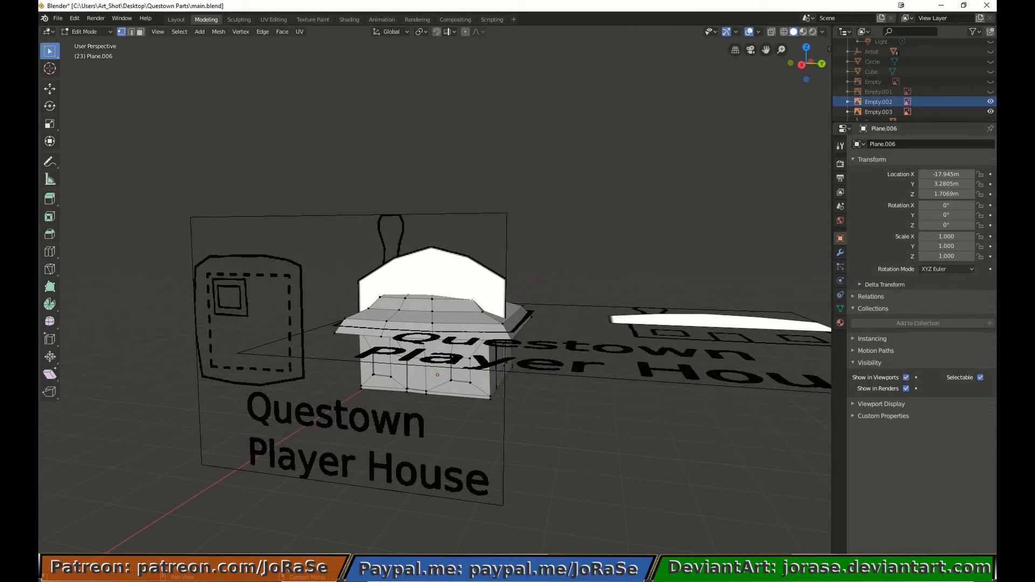
pyautogui.moveTo(691, 395); pyautogui.dragTo(456, 420, button='middle')
pyautogui.press('KP_3')
pyautogui.scroll(4, 492, 392)
pyautogui.keyDown('alt'); pyautogui.click(499, 344); pyautogui.keyUp('alt')
pyautogui.moveTo(501, 377); pyautogui.dragTo(401, 240, button='middle')
pyautogui.press('e')
pyautogui.press('s')
pyautogui.click(503, 334)
# Isolate the inner eave loop and the wall-top loop by hiding all other geometry of the house.
pyautogui.keyDown('alt'); pyautogui.keyDown('shift'); pyautogui.click(345, 243); pyautogui.keyUp('shift'); pyautogui.keyUp('alt')
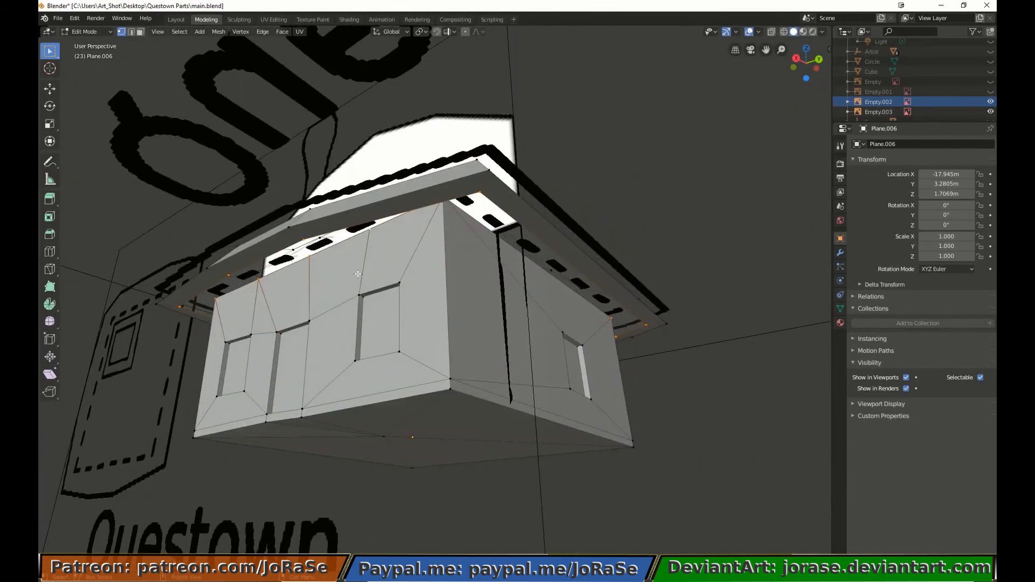
pyautogui.hotkey('ctrl', 'i')
pyautogui.press('h')
pyautogui.moveTo(353, 310); pyautogui.dragTo(430, 245, button='middle')
pyautogui.press('KP_7')
# Fill the first faces between the inner eave loop and the wall top along the east side.
pyautogui.click(613, 121)
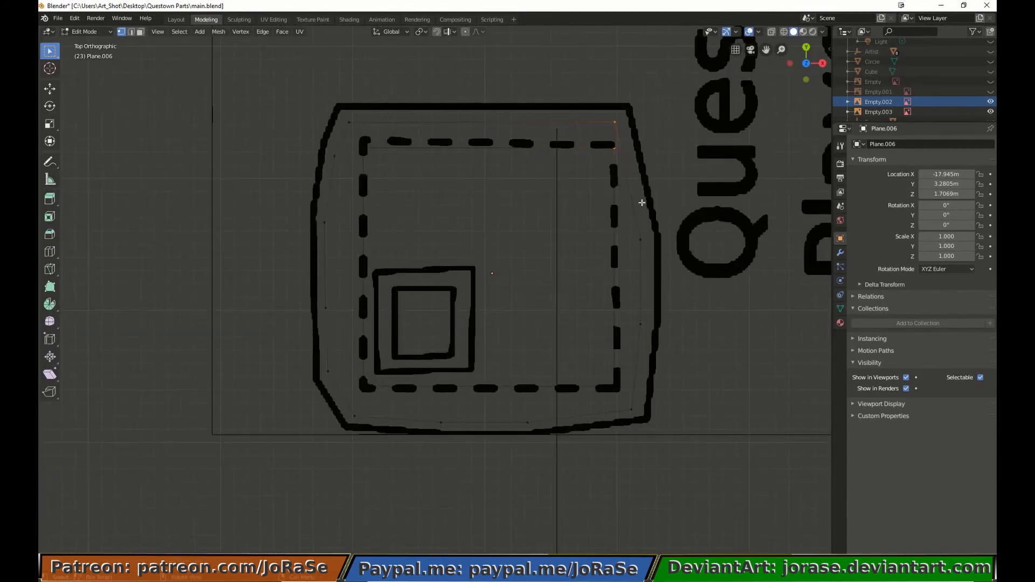
pyautogui.press('b')
pyautogui.moveTo(633, 323); pyautogui.dragTo(650, 335)
pyautogui.press('b')
pyautogui.moveTo(589, 138); pyautogui.dragTo(637, 385)
pyautogui.moveTo(621, 244); pyautogui.dragTo(374, 423, button='middle')
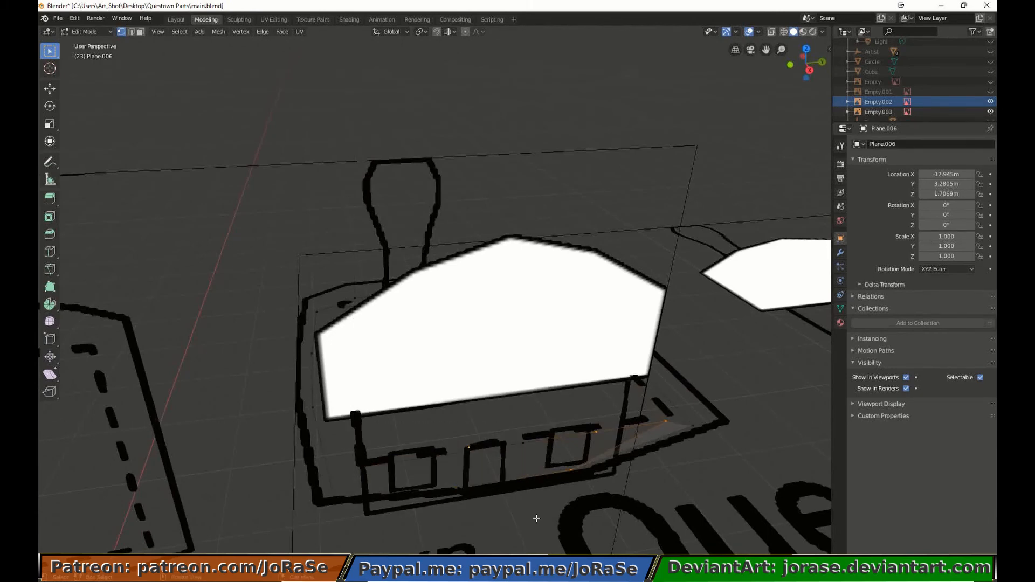
pyautogui.press('b')
pyautogui.moveTo(516, 423); pyautogui.dragTo(539, 469)
pyautogui.press('f')
pyautogui.moveTo(583, 405); pyautogui.dragTo(504, 481)
# Fill the remaining eave underside faces along the east side down to the southeast corner.
pyautogui.press('b')
pyautogui.moveTo(423, 434); pyautogui.dragTo(488, 508)
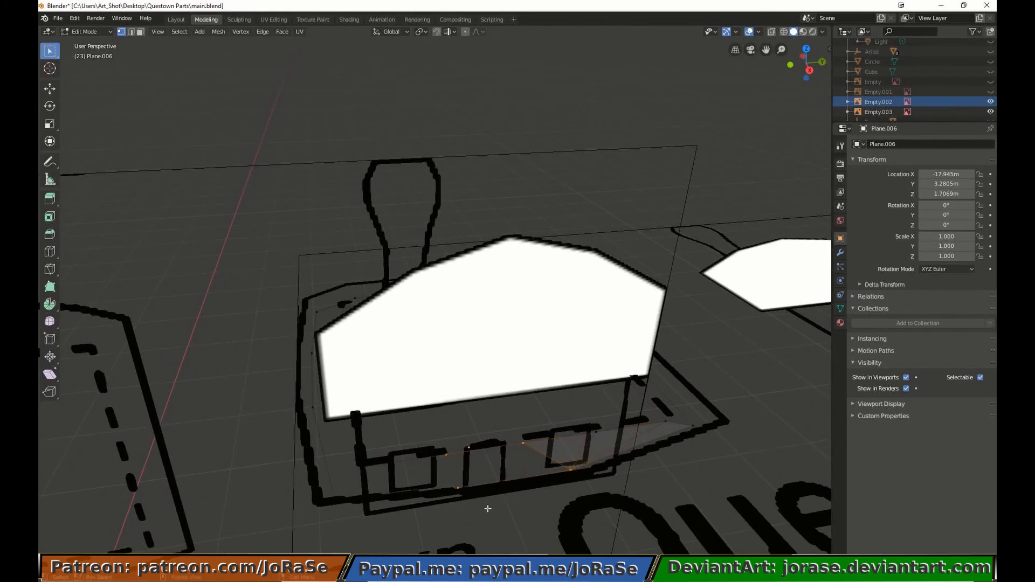
pyautogui.press('f')
pyautogui.moveTo(488, 410); pyautogui.dragTo(418, 515)
pyautogui.moveTo(372, 463); pyautogui.dragTo(532, 468, button='middle')
pyautogui.press('f')
# Fill the eave underside faces between the eave loop and the wall top along the south side.
pyautogui.moveTo(442, 451); pyautogui.dragTo(321, 380)
pyautogui.press('f')
pyautogui.moveTo(496, 404); pyautogui.dragTo(587, 483)
pyautogui.moveTo(348, 440); pyautogui.dragTo(296, 383)
pyautogui.press('f')
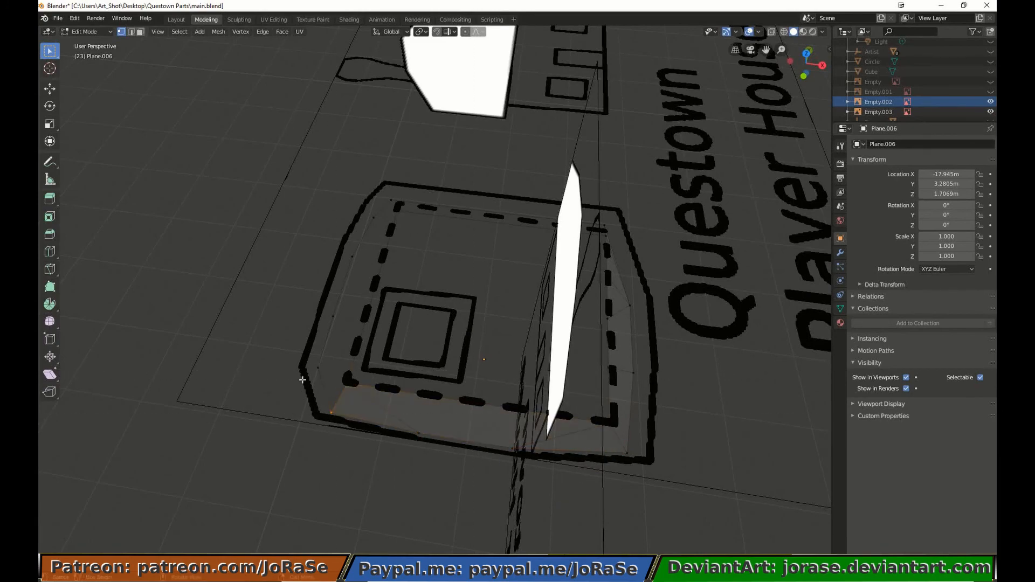
# Fill the eave underside faces along the west side up to the northwest corner.
pyautogui.moveTo(318, 349); pyautogui.dragTo(345, 302)
pyautogui.press('f')
pyautogui.press('b')
pyautogui.moveTo(317, 250); pyautogui.dragTo(367, 270)
pyautogui.press('f')
pyautogui.press('b')
pyautogui.moveTo(317, 306); pyautogui.dragTo(360, 391, button='middle')
pyautogui.moveTo(357, 190); pyautogui.dragTo(382, 230)
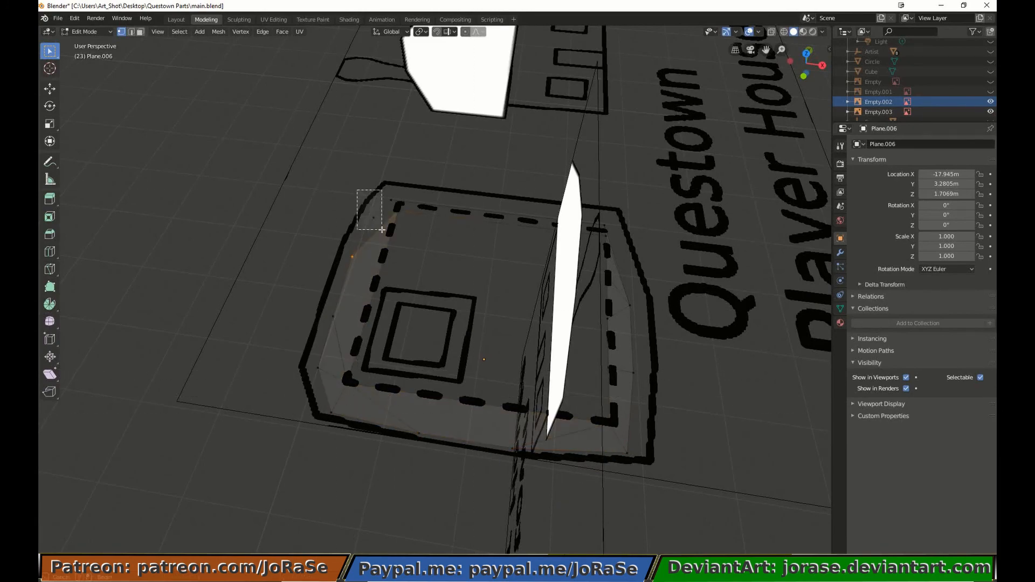
# Close the eave underside with a face along the north side between the two outer corners.
pyautogui.moveTo(381, 245); pyautogui.dragTo(501, 259, button='middle')
pyautogui.press('b')
pyautogui.moveTo(635, 406); pyautogui.dragTo(711, 439)
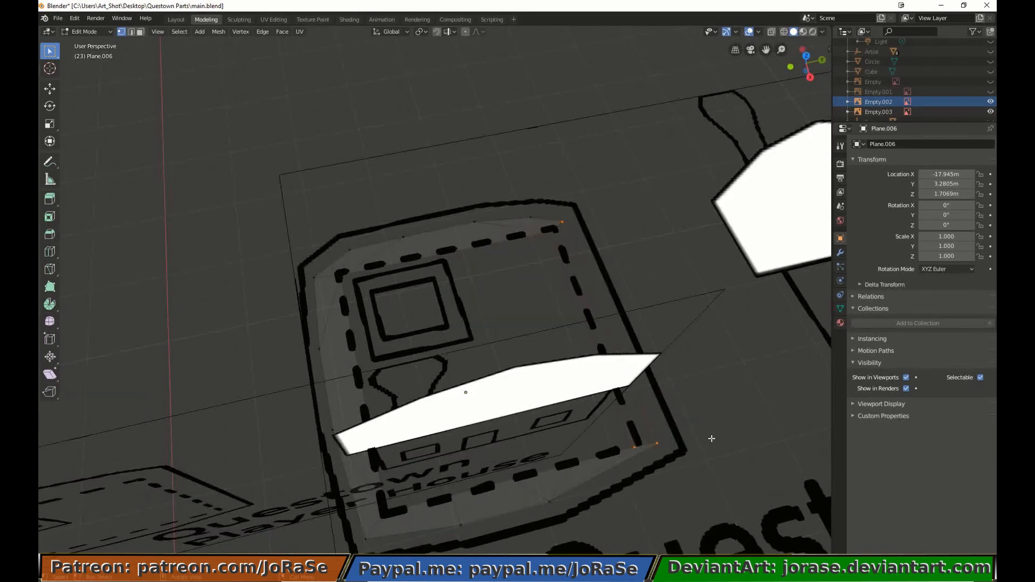
pyautogui.press('f')
# Try adding an edge loop around the eave underside and lowering it by 0.0365 m.
pyautogui.moveTo(710, 423); pyautogui.dragTo(714, 294, button='middle')
pyautogui.click(49, 252)
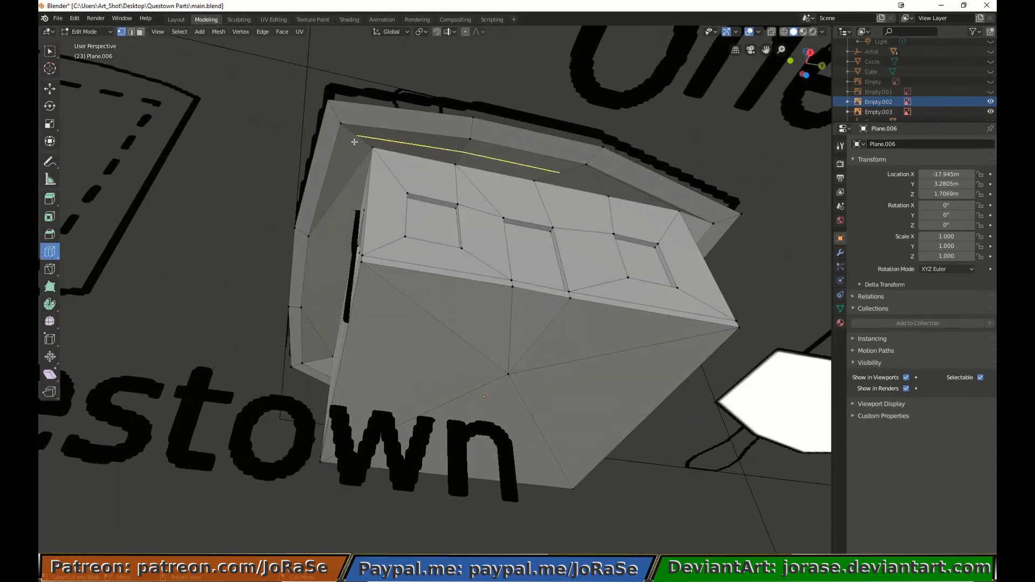
pyautogui.click(353, 140)
pyautogui.click(200, 483)
pyautogui.moveTo(205, 245); pyautogui.dragTo(229, 270, button='middle')
pyautogui.press('g')
pyautogui.press('z')
pyautogui.click(220, 294)
pyautogui.press('KP_3')
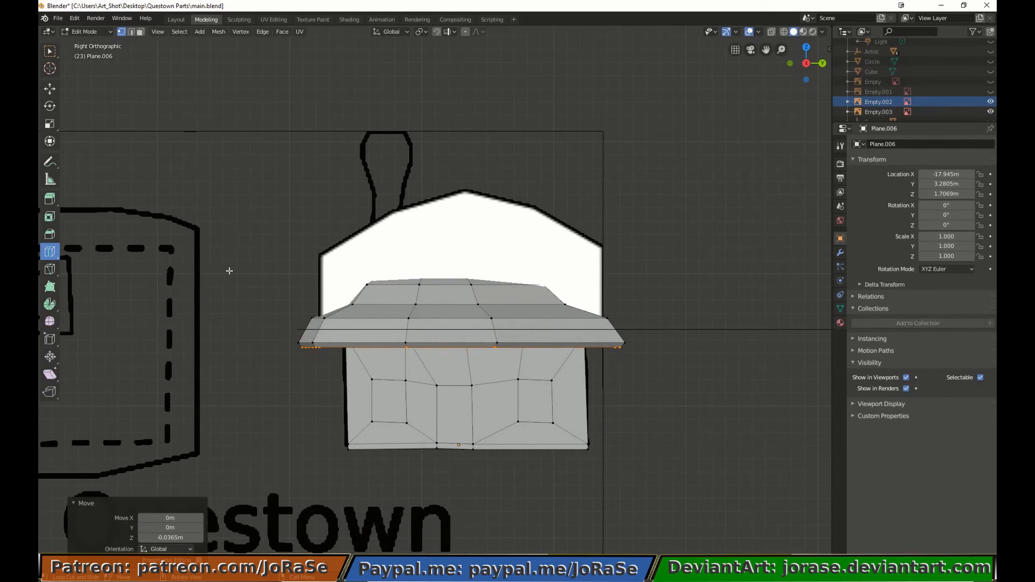
pyautogui.hotkey('ctrl', 'z')
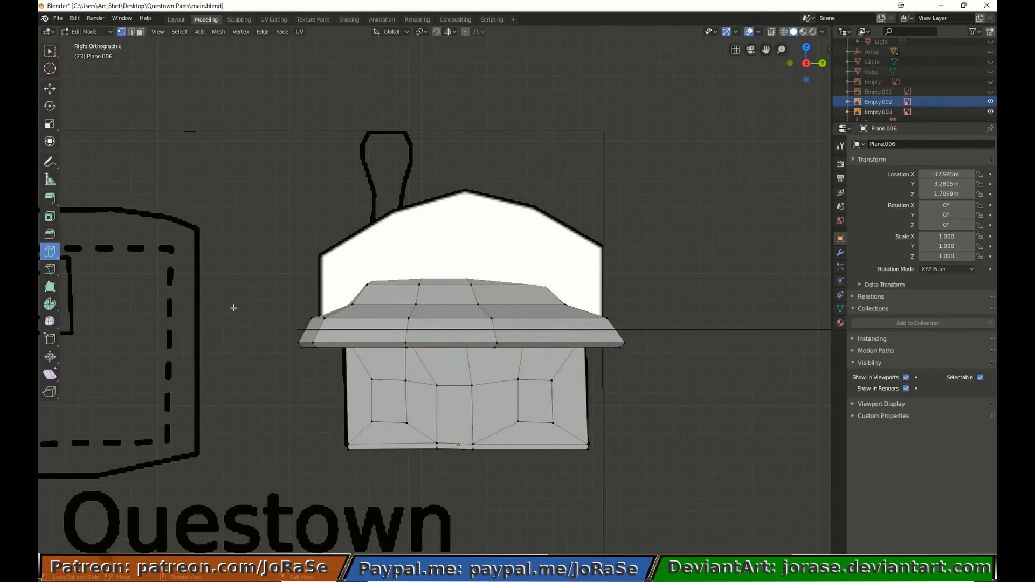
# Show the model in wireframe and place a new vertex on the outer chimney square's upper-left corner in the plan drawing.
pyautogui.hotkey('shift', 'z')
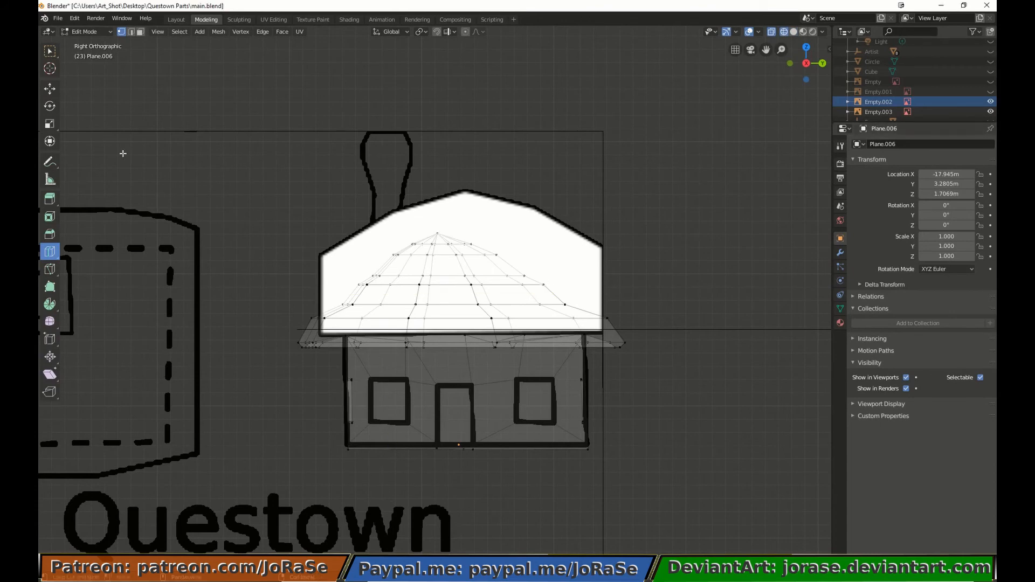
pyautogui.keyDown('shift'); pyautogui.moveTo(302, 253); pyautogui.dragTo(472, 243, button='middle'); pyautogui.keyUp('shift')
pyautogui.keyDown('ctrl'); pyautogui.rightClick(165, 159); pyautogui.keyUp('ctrl')
pyautogui.press('g')
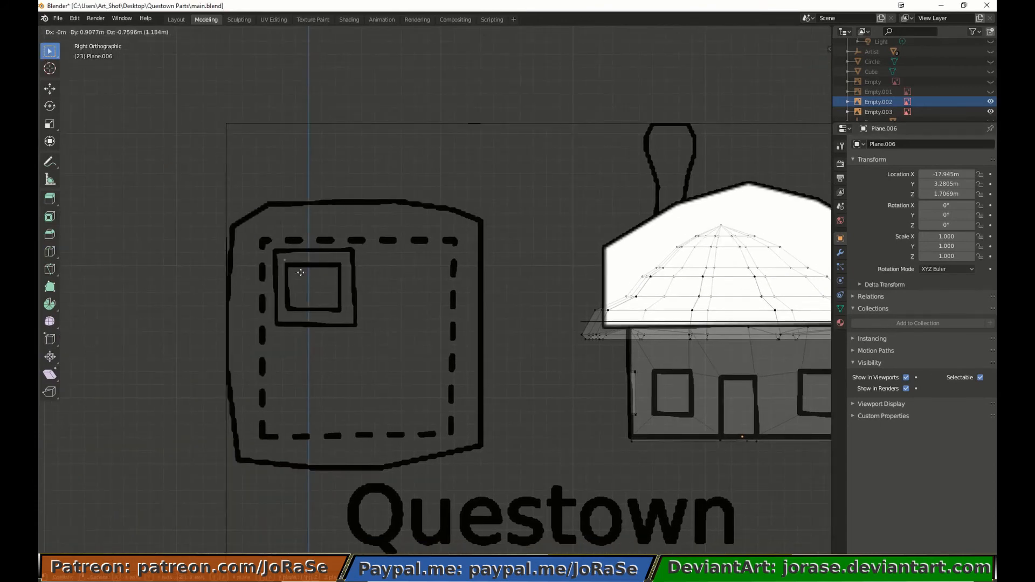
pyautogui.click(286, 262)
# Trace the outer chimney square in the plan drawing by extruding vertices to its remaining corners, and close it with an edge.
pyautogui.press('e')
pyautogui.click(375, 360)
pyautogui.press('e')
pyautogui.click(453, 361)
pyautogui.press('e')
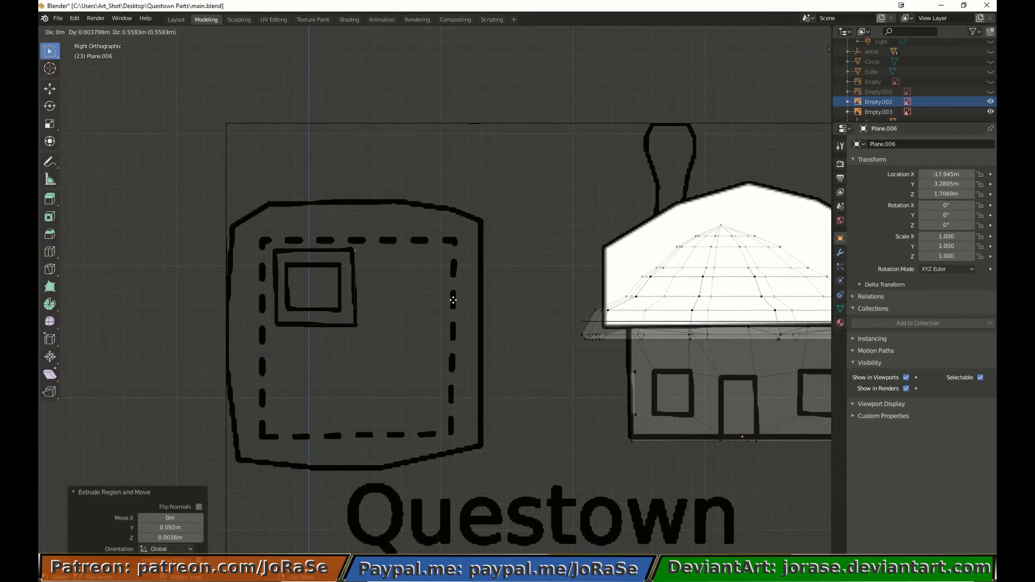
pyautogui.click(451, 287)
pyautogui.keyDown('shift'); pyautogui.click(274, 250); pyautogui.keyUp('shift')
pyautogui.press('f')
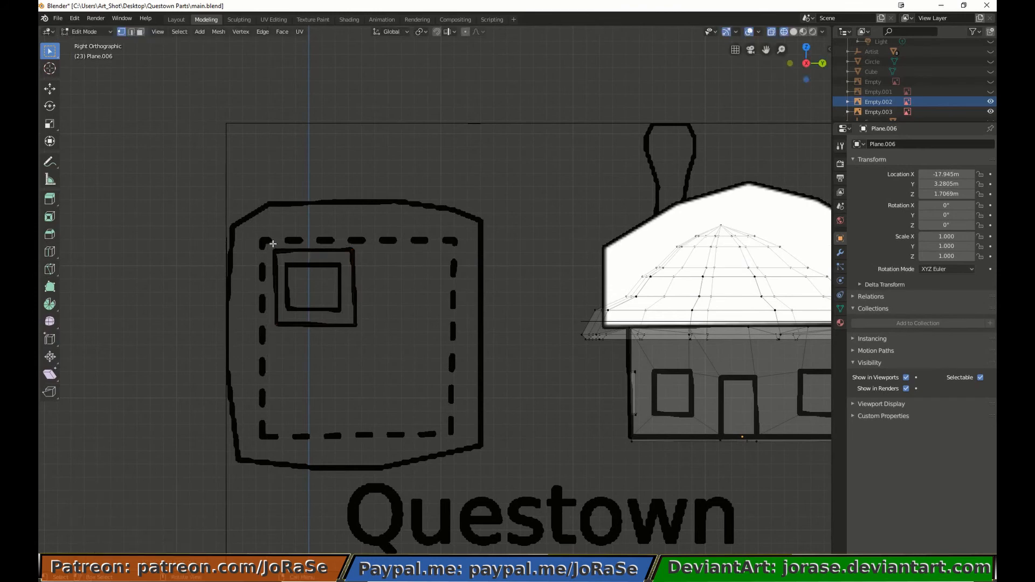
# Rotate the whole traced square 90° about the Y axis.
pyautogui.press('a')
pyautogui.press('r')
pyautogui.press('y')
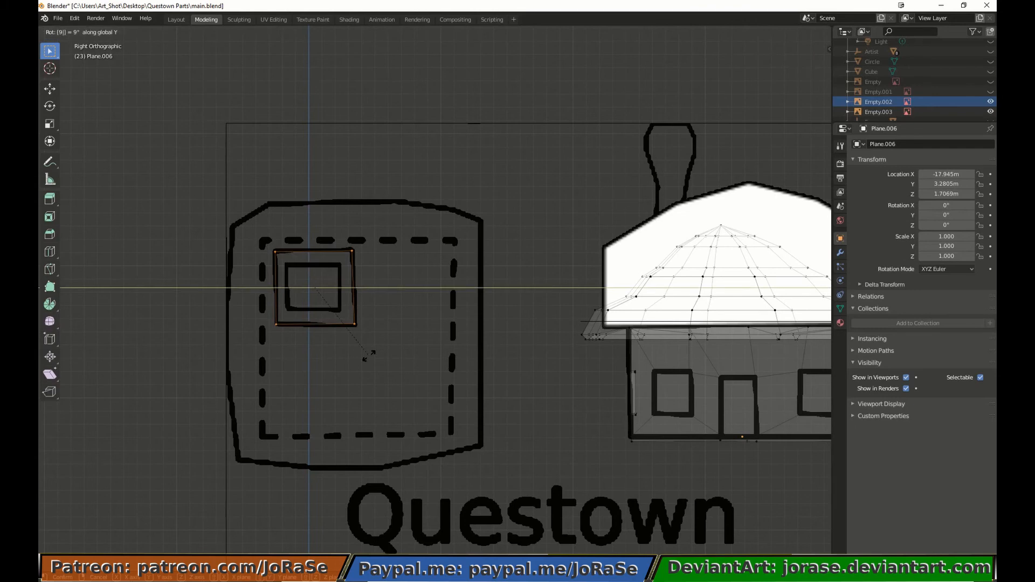
pyautogui.press('0')
pyautogui.press('Return')
# Move the square onto the plan's chimney, about -13.2 m in X and 2.87 m in Y, and scale it by about 1.237.
pyautogui.press('KP_7')
pyautogui.scroll(-6, 400, 342)
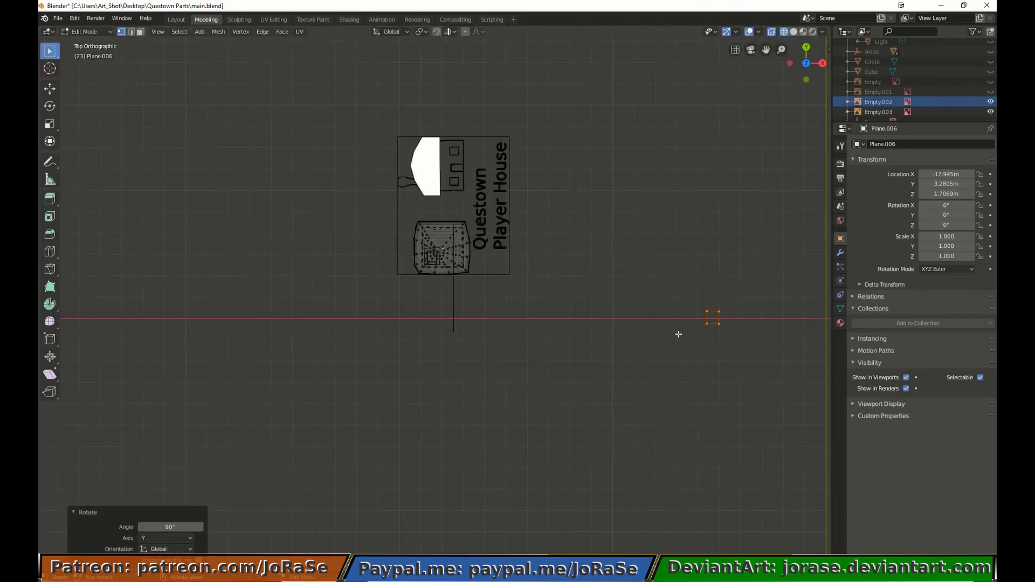
pyautogui.press('g')
pyautogui.click(398, 273)
pyautogui.scroll(10, 398, 302)
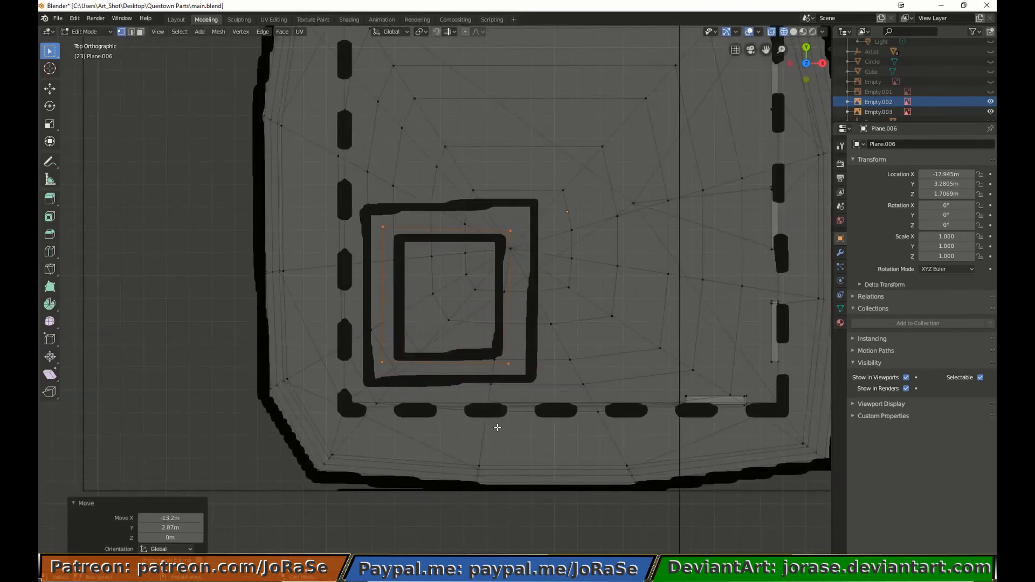
pyautogui.press('s')
pyautogui.click(531, 458)
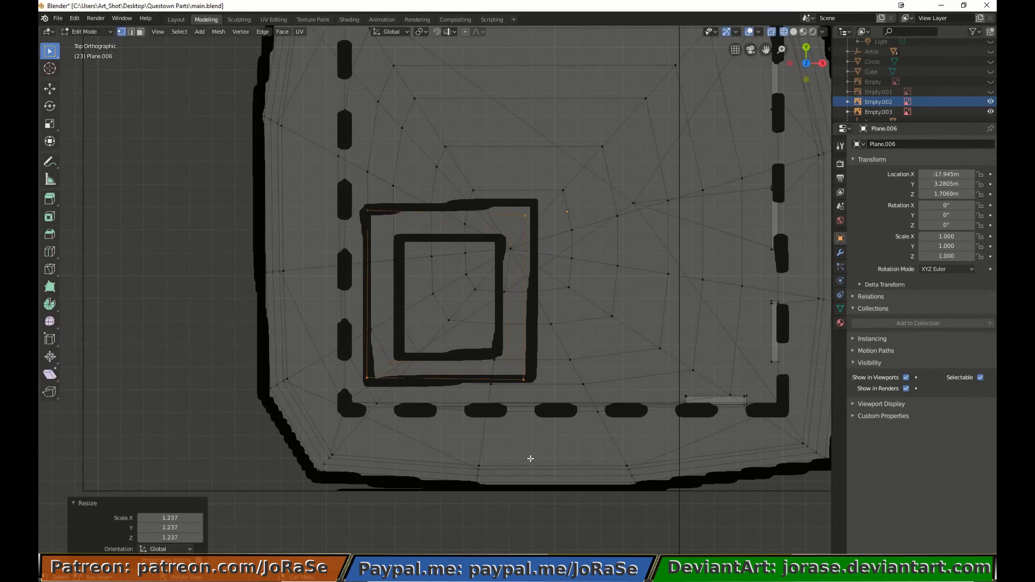
# Align the square's corner vertices with the corners of the outer chimney outline in the plan drawing.
pyautogui.moveTo(335, 174); pyautogui.dragTo(393, 265)
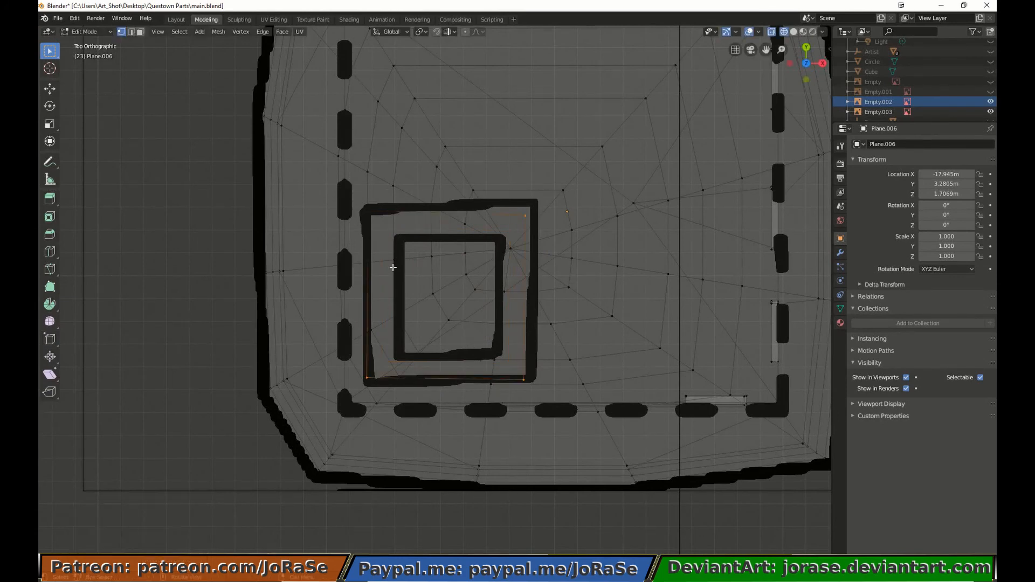
pyautogui.press('g')
pyautogui.click(393, 269)
pyautogui.moveTo(504, 363); pyautogui.dragTo(554, 405)
pyautogui.press('g')
pyautogui.click(538, 383)
pyautogui.moveTo(550, 189); pyautogui.dragTo(507, 239)
pyautogui.press('g')
pyautogui.press('y')
# Raise the complete chimney outline about 1.03 m along Z.
pyautogui.keyDown('alt'); pyautogui.click(514, 205); pyautogui.keyUp('alt')
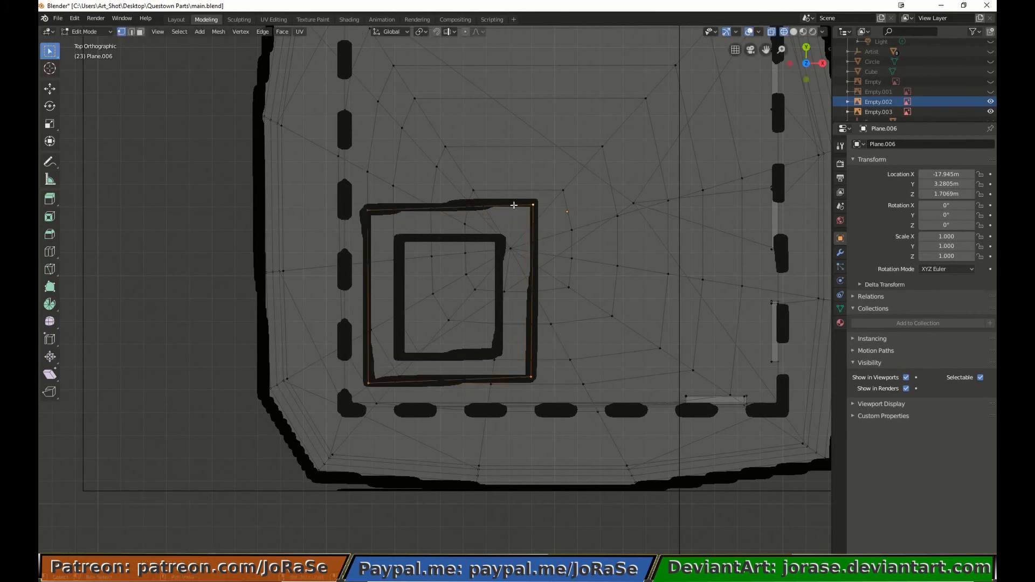
pyautogui.press('KP_1')
pyautogui.press('g')
pyautogui.press('z')
pyautogui.click(578, 380)
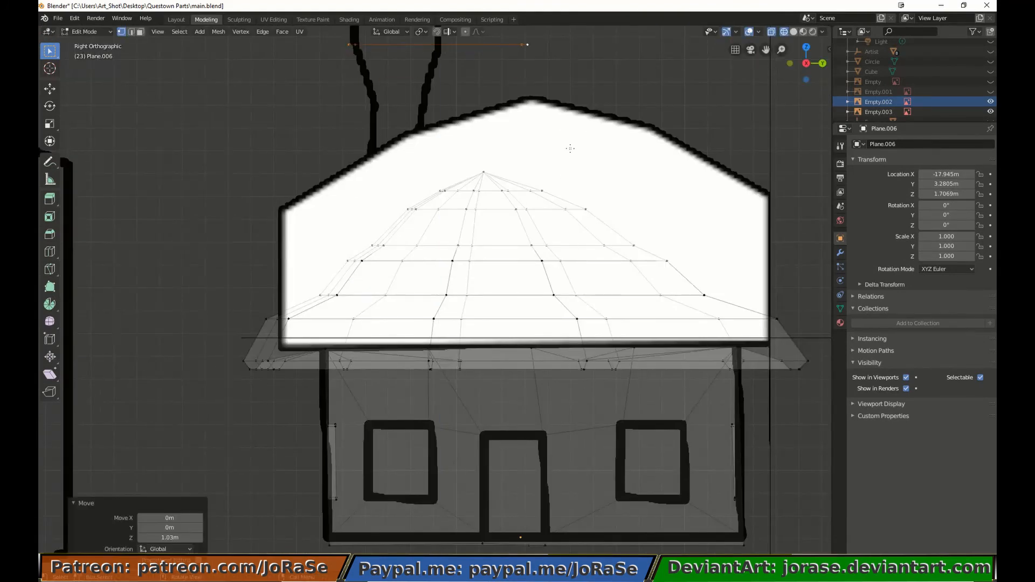
# Extrude the chimney outline inward at a scale of about 0.595 and position it over the inner chimney square.
pyautogui.press('KP_7')
pyautogui.press('s')
pyautogui.click(514, 206)
pyautogui.press('g')
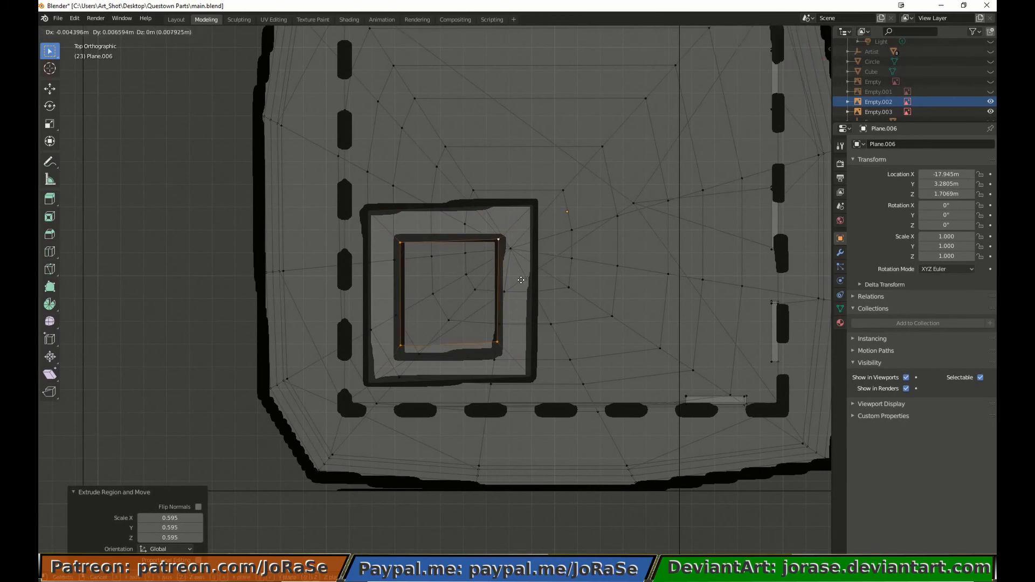
pyautogui.click(511, 214)
# Align the inner rim's corner vertices with the inner chimney square in the plan drawing.
pyautogui.keyDown('shift'); pyautogui.click(501, 242); pyautogui.keyUp('shift')
pyautogui.press('g')
pyautogui.click(512, 264)
pyautogui.keyDown('shift'); pyautogui.click(496, 345); pyautogui.keyUp('shift')
pyautogui.press('g')
pyautogui.click(492, 352)
pyautogui.keyDown('shift'); pyautogui.click(408, 354); pyautogui.keyUp('shift')
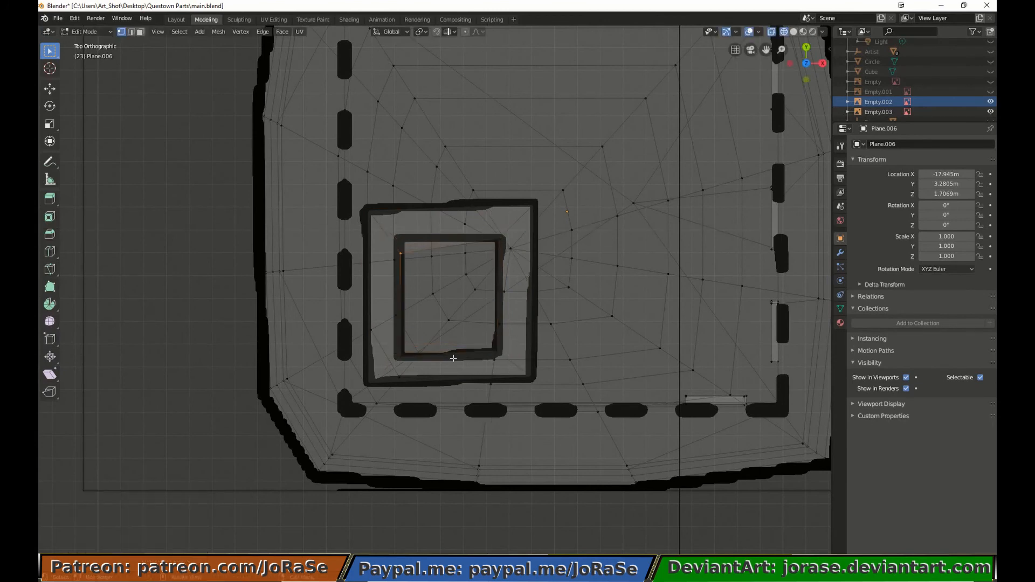
pyautogui.press('g')
pyautogui.click(474, 299)
# Move the rim and its inner recess about -0.171 m in Y and 0.211 m in Z onto the side drawing's chimney, and scale it down.
pyautogui.keyDown('shift'); pyautogui.click(499, 239); pyautogui.keyUp('shift')
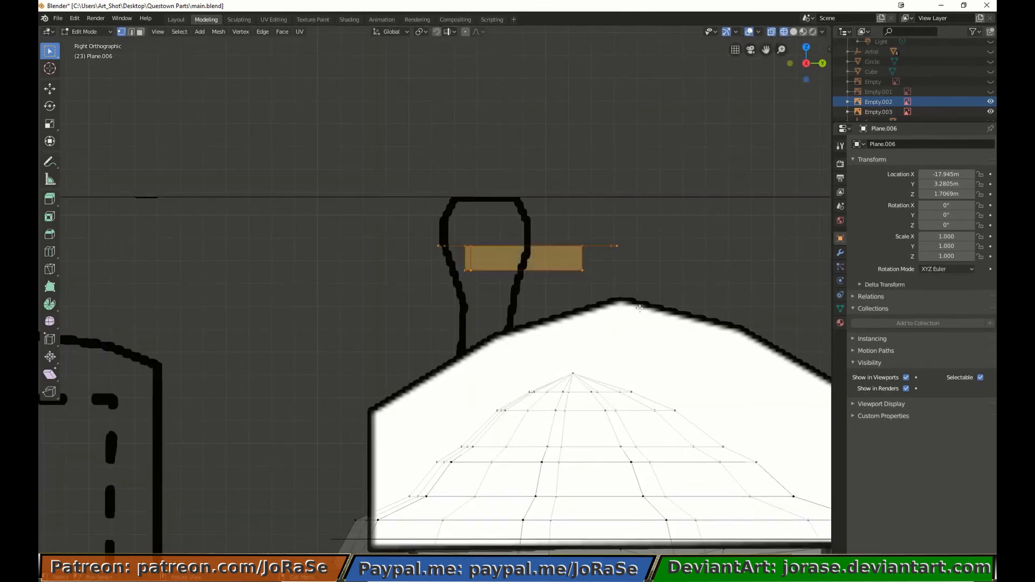
pyautogui.press('g')
pyautogui.click(642, 265)
pyautogui.press('s')
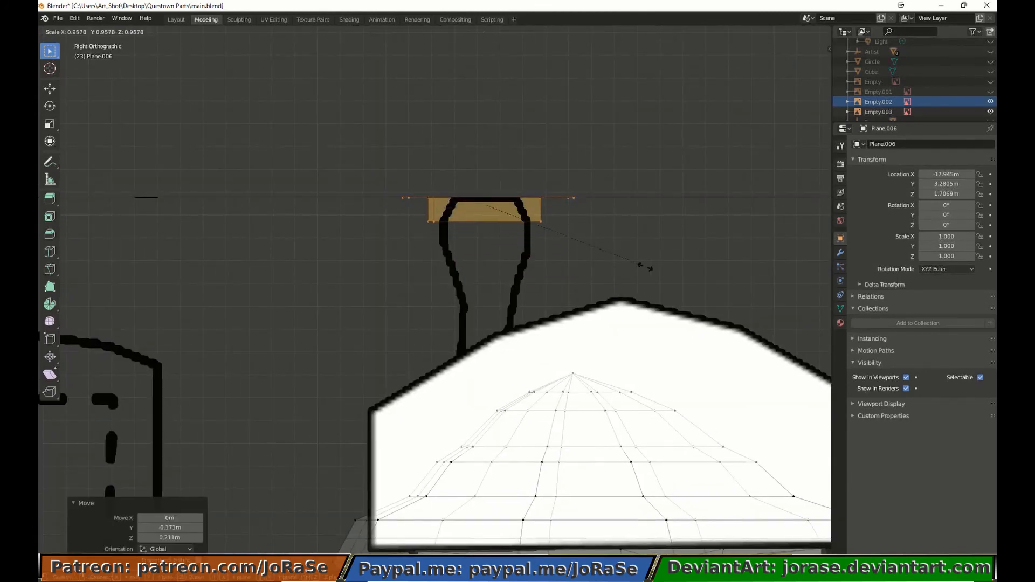
pyautogui.click(562, 243)
# Select only the bottom vertices of the chimney's inner recess and lower them slightly along Z.
pyautogui.press('b')
pyautogui.rightClick(432, 185)
pyautogui.hotkey('alt', 'a')
pyautogui.press('b')
pyautogui.moveTo(436, 210); pyautogui.dragTo(530, 251)
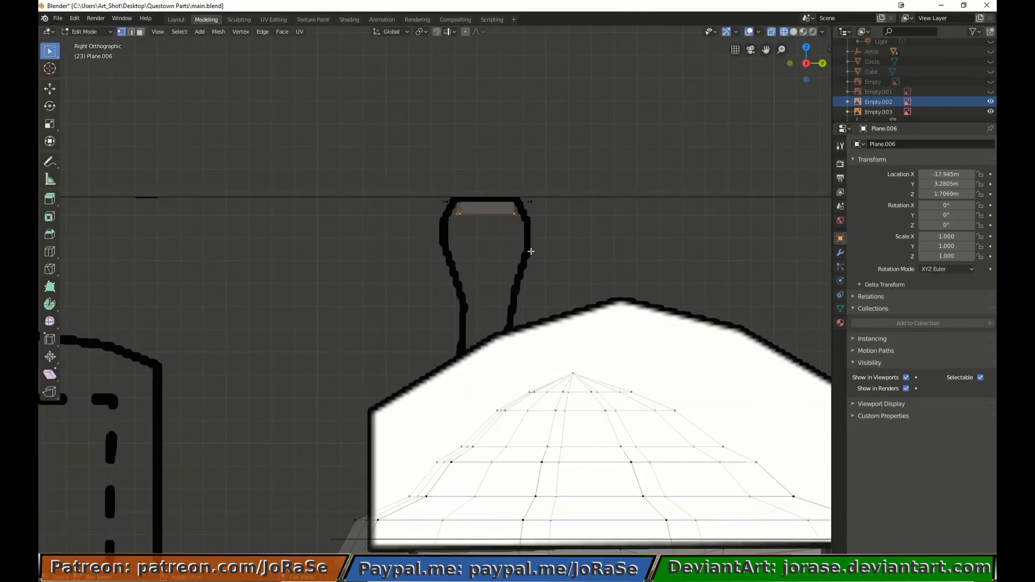
pyautogui.press('g')
pyautogui.press('z')
pyautogui.click(531, 262)
# Scale the rim and recess to the width of the drawn chimney top and raise them about 0.0242 m.
pyautogui.press('b')
pyautogui.moveTo(439, 181); pyautogui.dragTo(546, 244)
pyautogui.press('s')
pyautogui.click(539, 239)
pyautogui.press('g')
pyautogui.press('z')
pyautogui.click(537, 235)
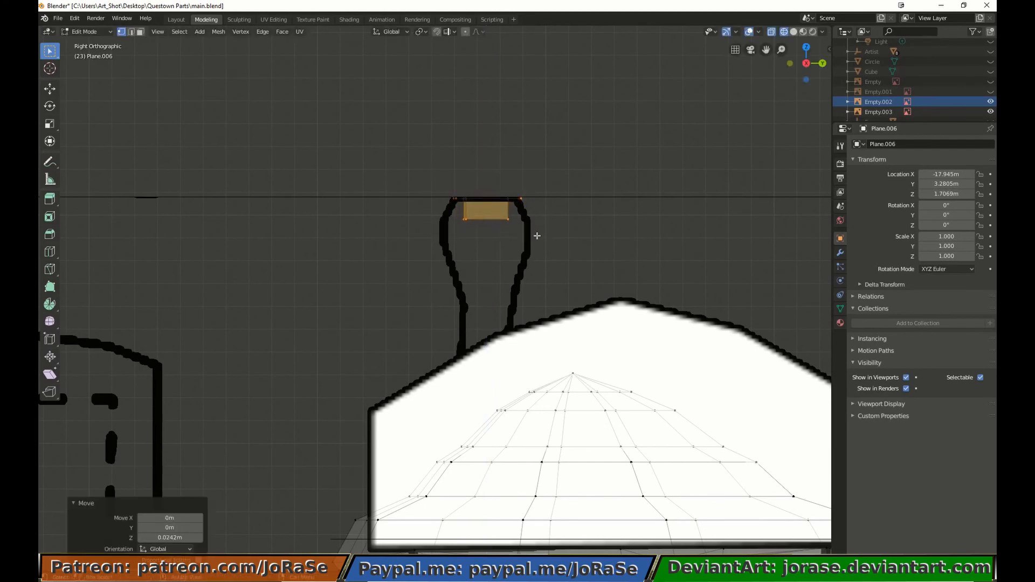
pyautogui.press('s')
pyautogui.click(535, 237)
# Extrude the chimney's outer rim loop downward about 0.0967 m.
pyautogui.hotkey('alt', 'a')
pyautogui.press('b')
pyautogui.rightClick(432, 172)
pyautogui.keyDown('alt'); pyautogui.click(516, 199); pyautogui.keyUp('alt')
pyautogui.moveTo(550, 241); pyautogui.dragTo(565, 306, button='middle')
pyautogui.press('KP_3')
pyautogui.press('e')
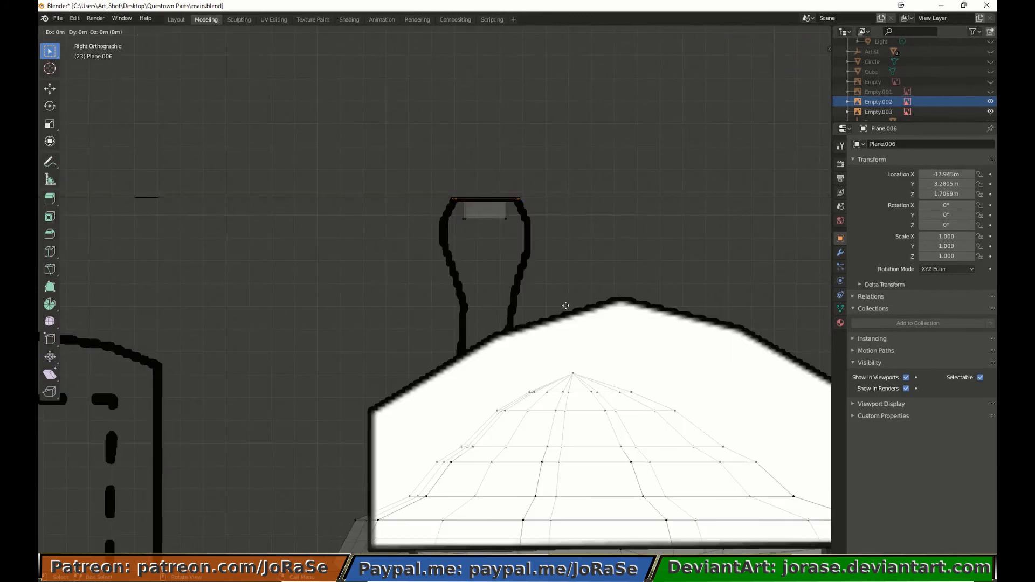
pyautogui.click(566, 328)
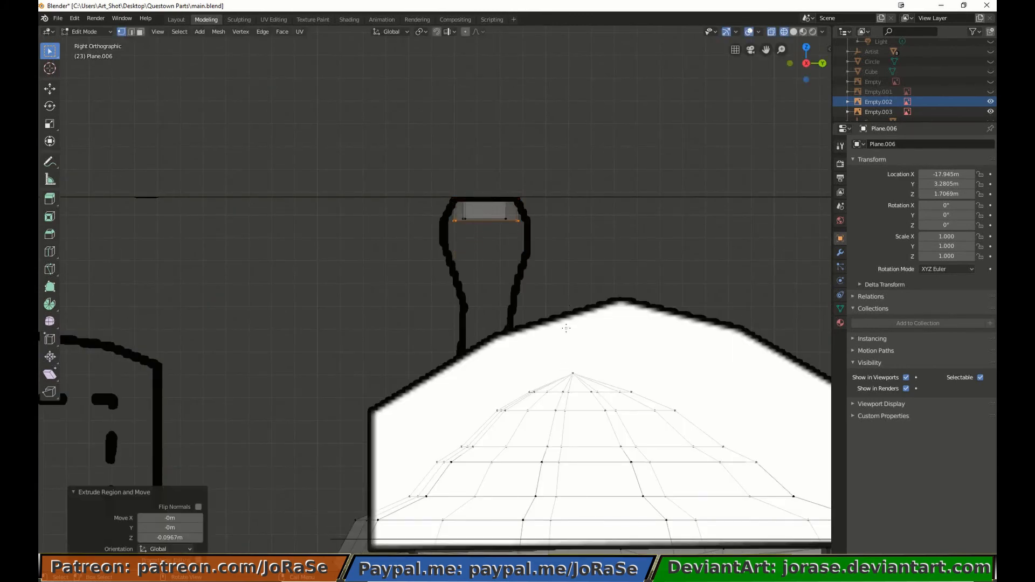
# Extend the chimney body down about 0.13 m and another 0.207 m, narrowing its lower loop to about 0.667 along the drawing.
pyautogui.press('g')
pyautogui.press('z')
pyautogui.click(599, 306)
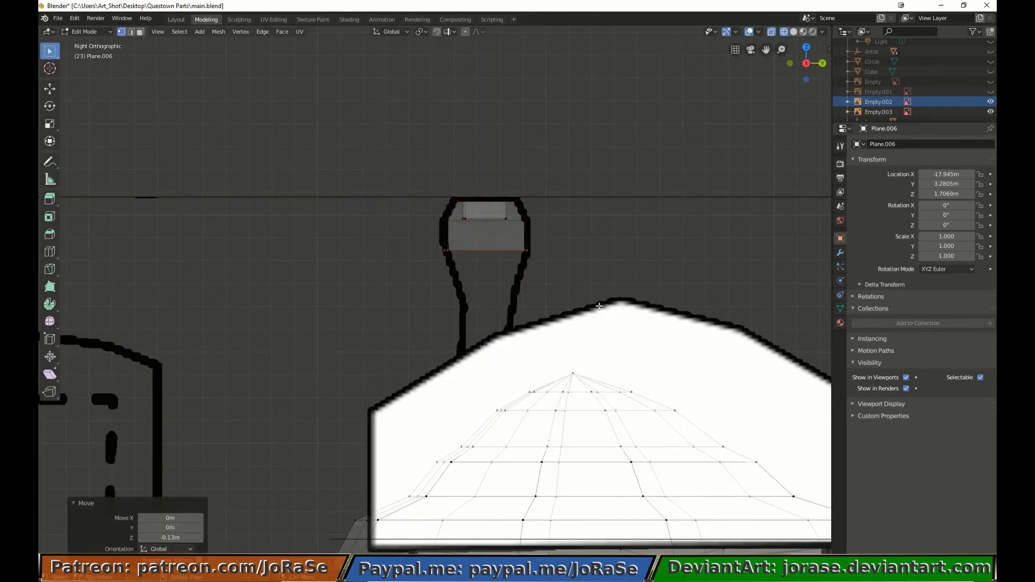
pyautogui.press('g')
pyautogui.press('z')
pyautogui.click(600, 350)
pyautogui.press('s')
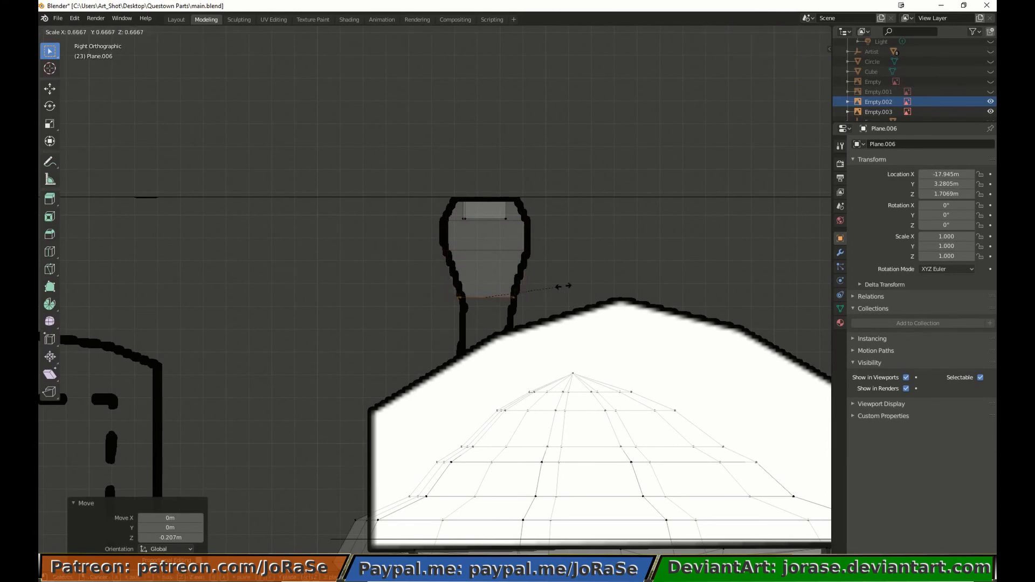
pyautogui.press('Escape')
# Extend the chimney's neck down to the drawn roof and rotate its base loop -21.5° to follow the roof slope.
pyautogui.press('g')
pyautogui.press('z')
pyautogui.click(558, 327)
pyautogui.press('r')
pyautogui.click(555, 283)
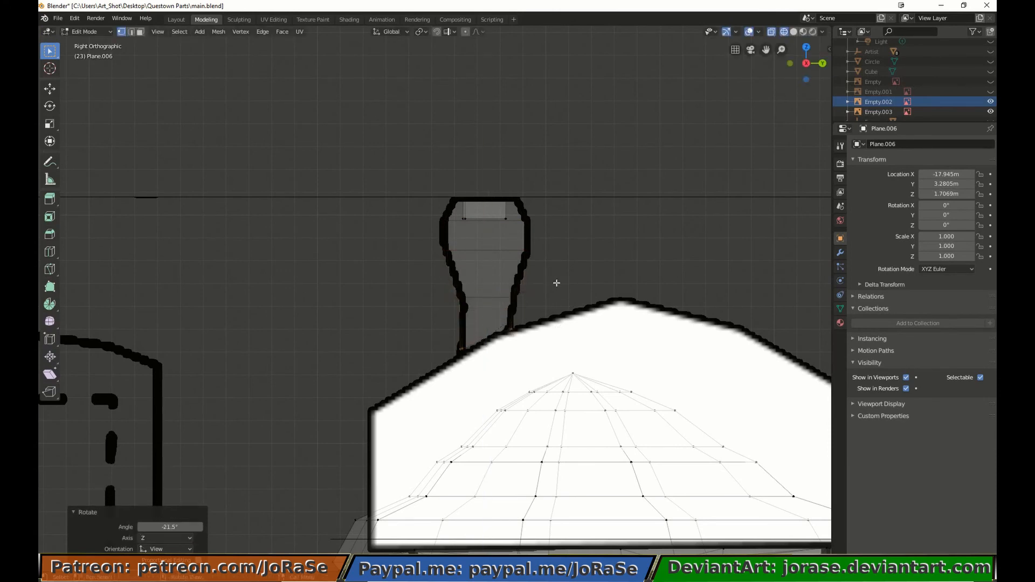
# Select the whole chimney and lower it along Z until its base meets the modelled roof.
pyautogui.moveTo(414, 151); pyautogui.dragTo(553, 364)
pyautogui.press('g')
pyautogui.press('z')
pyautogui.click(562, 375)
# Adjust the height of the chimney's uphill base vertices to fit the modelled roof slope.
pyautogui.click(489, 422)
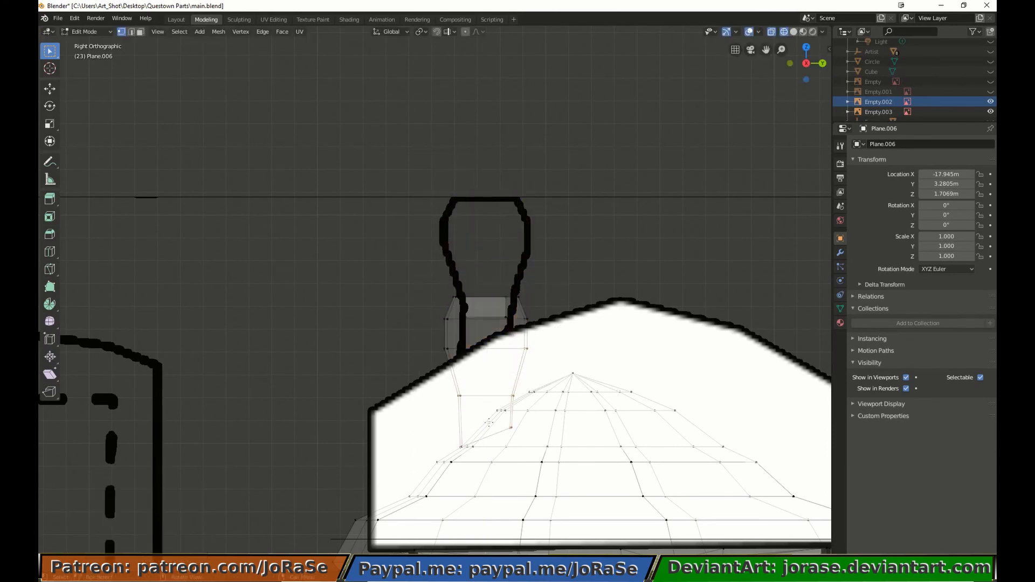
pyautogui.moveTo(529, 435); pyautogui.dragTo(528, 434)
pyautogui.press('g')
pyautogui.press('z')
pyautogui.click(526, 416)
# Select all linked parts of the chimney and slide it along the X axis toward its place on the roof.
pyautogui.moveTo(527, 416); pyautogui.dragTo(514, 425, button='middle')
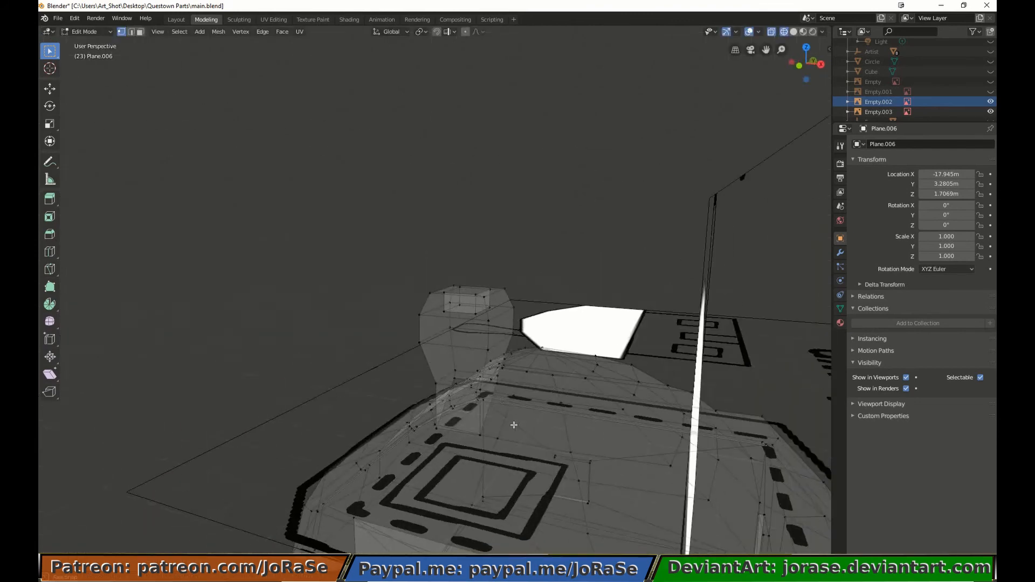
pyautogui.moveTo(521, 416); pyautogui.dragTo(521, 418)
pyautogui.moveTo(543, 429); pyautogui.dragTo(479, 420, button='middle')
pyautogui.press('l')
pyautogui.press('l')
pyautogui.press('l')
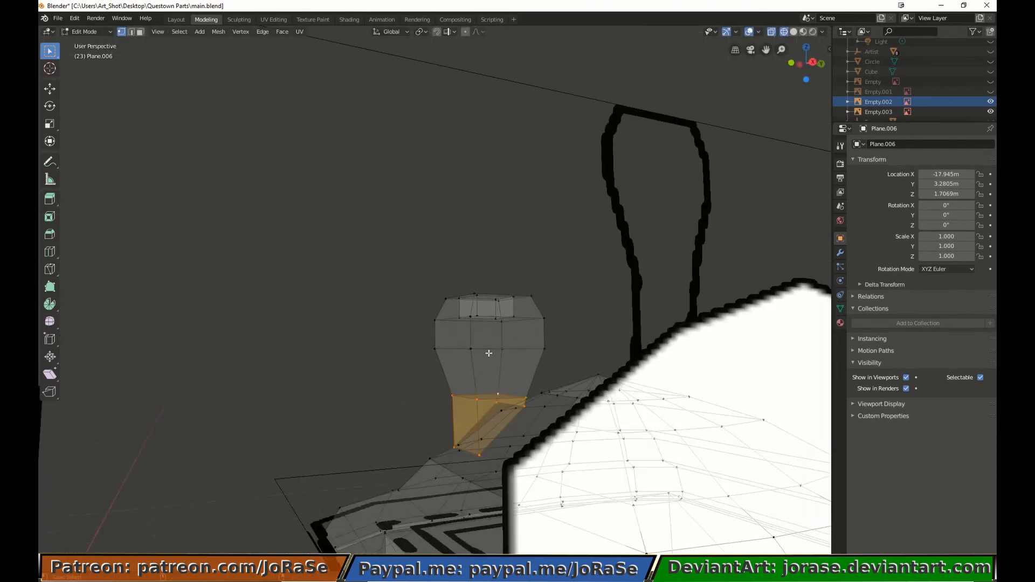
pyautogui.moveTo(554, 341); pyautogui.dragTo(501, 375, button='middle')
pyautogui.press('g')
pyautogui.click(504, 379)
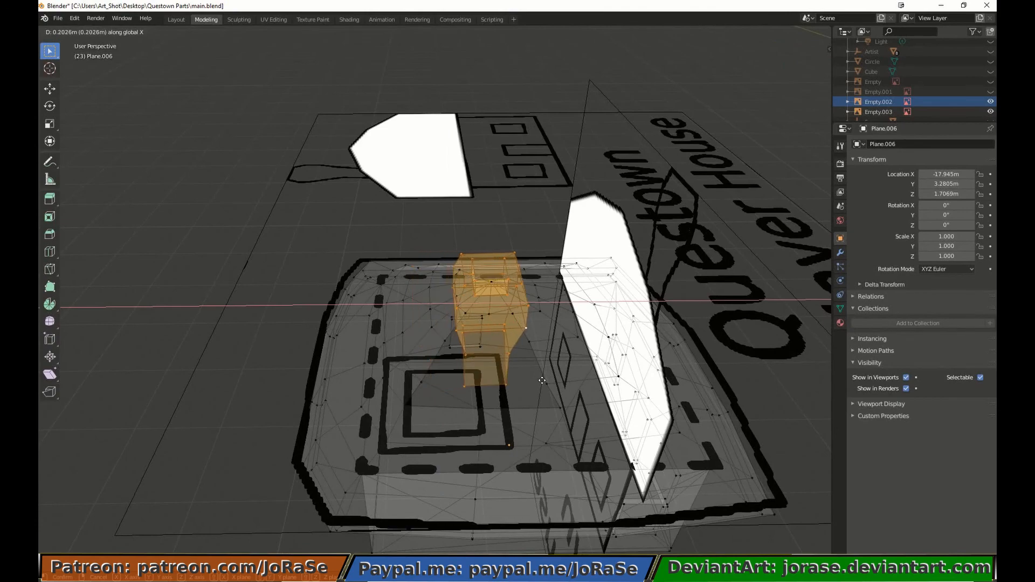
# Hide the rest of the model so only the roof opening around the chimney base remains.
pyautogui.moveTo(504, 379); pyautogui.dragTo(302, 397, button='middle')
pyautogui.hotkey('ctrl', 'l')
pyautogui.press('h')
pyautogui.scroll(3, 489, 319)
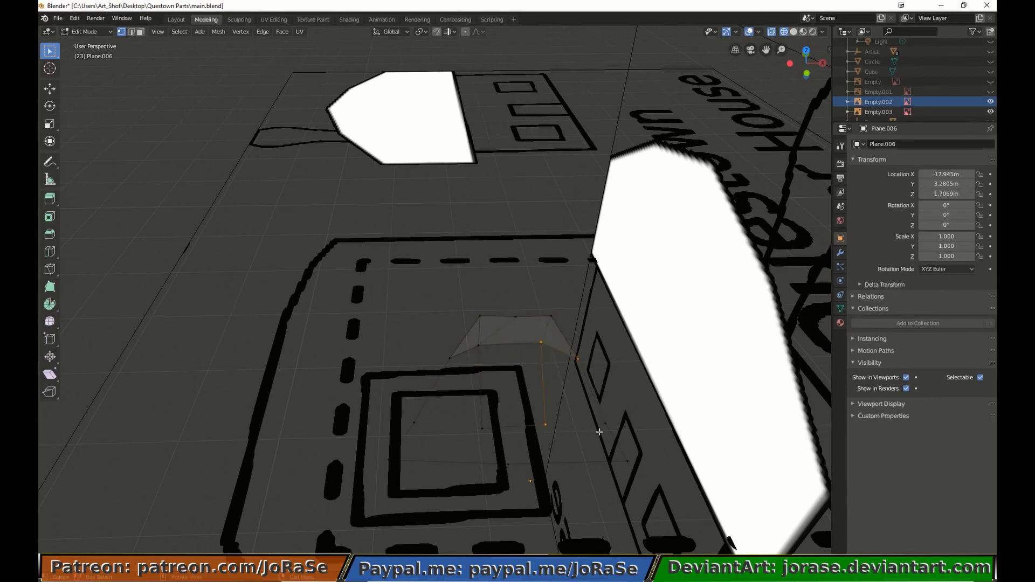
# Fill the gap at the southeast corner between the chimney base and the roof opening.
pyautogui.moveTo(613, 426); pyautogui.dragTo(459, 352, button='middle')
pyautogui.press('b')
pyautogui.moveTo(602, 349); pyautogui.dragTo(418, 436)
pyautogui.press('f')
pyautogui.hotkey('alt', 'a')
# Try filling the southern gap with a face spanning the front base edge and the outer roof vertices.
pyautogui.press('b')
pyautogui.moveTo(499, 343); pyautogui.dragTo(257, 409)
pyautogui.press('f')
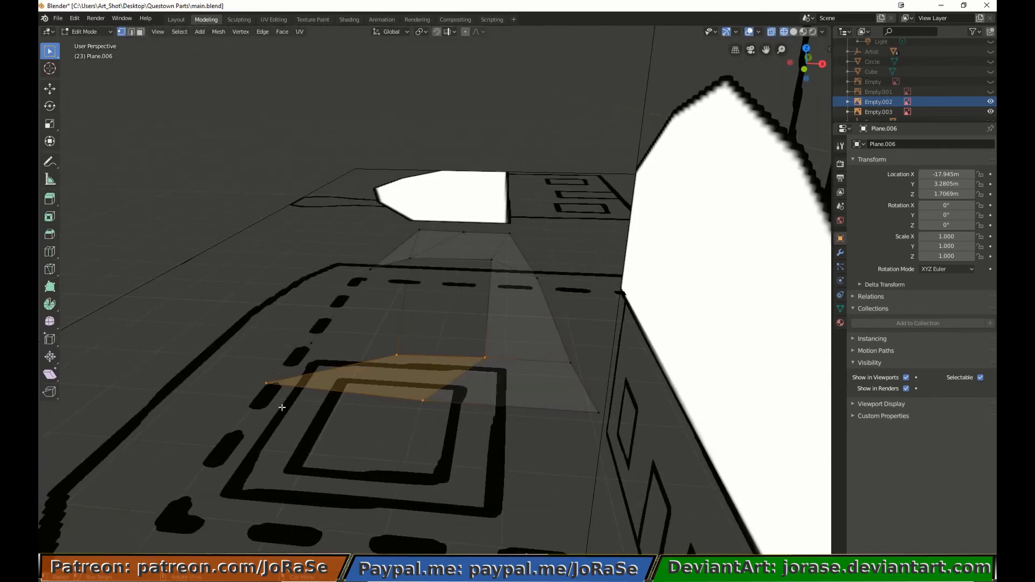
pyautogui.hotkey('alt', 'a')
pyautogui.hotkey('ctrl', 'z')
pyautogui.hotkey('ctrl', 'z')
# Fill the faces at the southwest corner and along the west side between the chimney base and the roof opening.
pyautogui.moveTo(249, 373); pyautogui.dragTo(253, 379)
pyautogui.hotkey('alt', 'a')
pyautogui.press('b')
pyautogui.moveTo(237, 334); pyautogui.dragTo(432, 451)
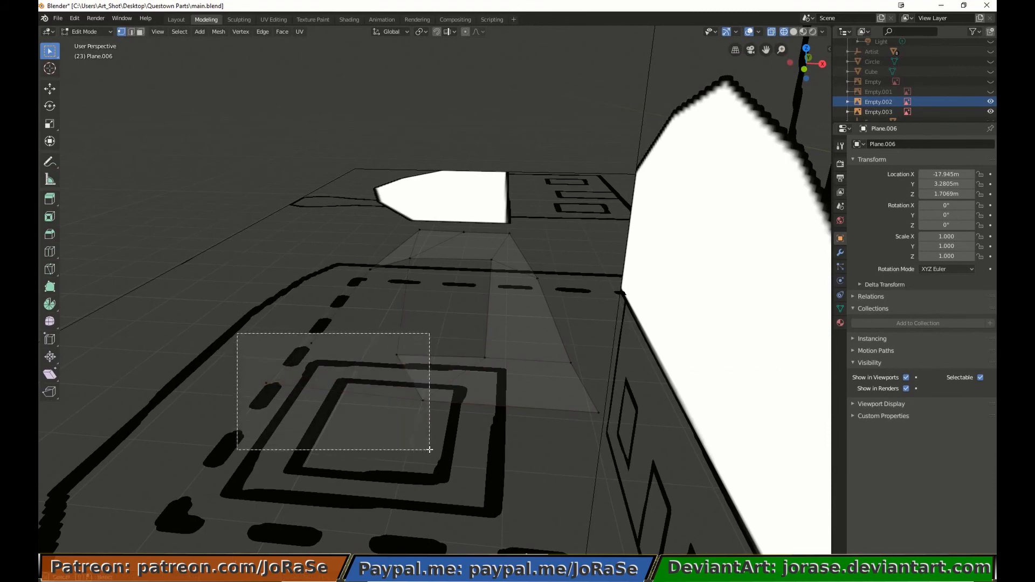
pyautogui.press('f')
pyautogui.hotkey('alt', 'a')
pyautogui.press('b')
pyautogui.moveTo(300, 251); pyautogui.dragTo(418, 357)
pyautogui.press('f')
# Move the roof vertex beside the chimney about 0.02 m toward negative Y to even out the slope.
pyautogui.hotkey('alt', 'a')
pyautogui.press('b')
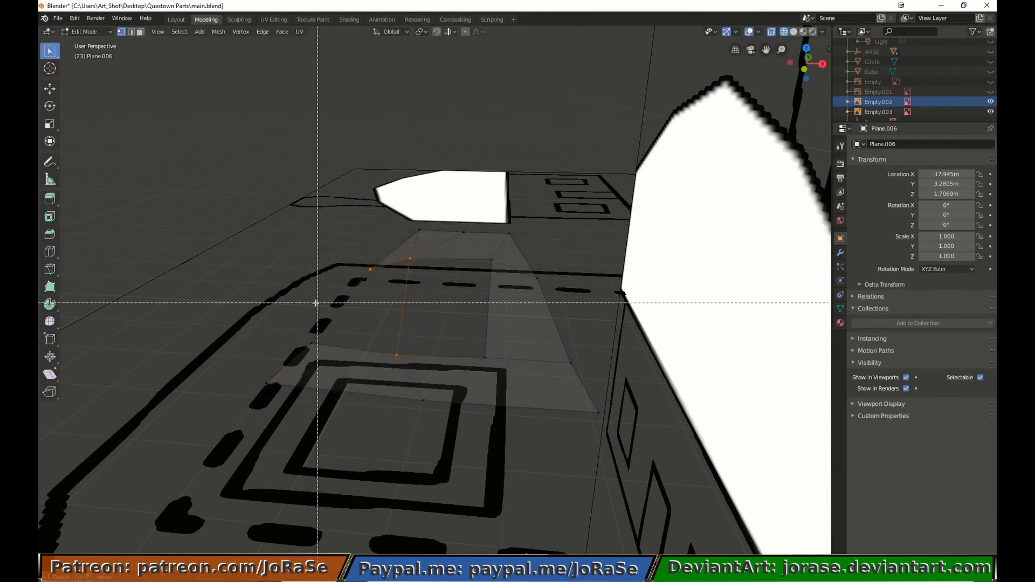
pyautogui.press('Escape')
pyautogui.press('KP_3')
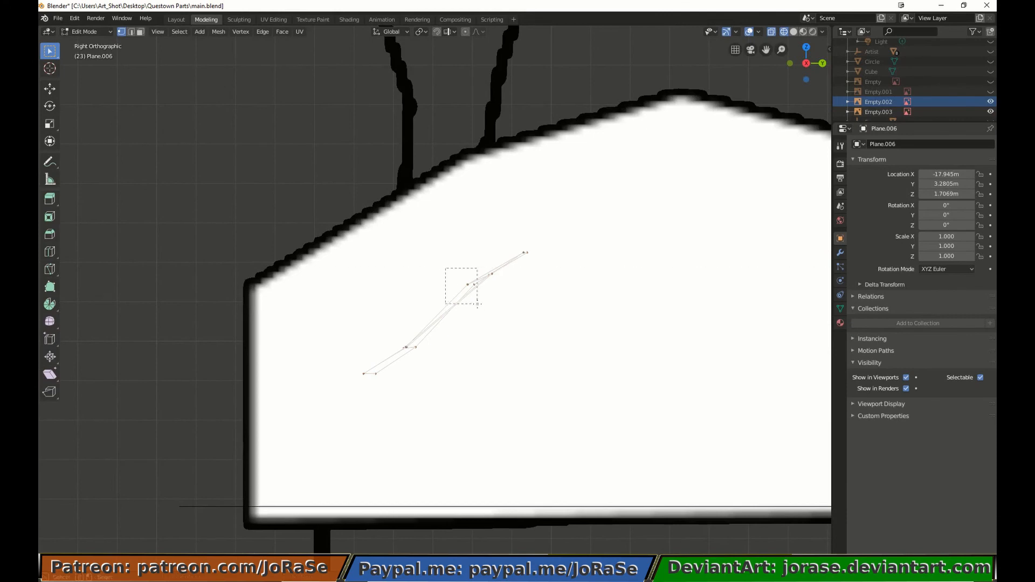
pyautogui.moveTo(477, 304); pyautogui.dragTo(479, 305)
pyautogui.moveTo(478, 306); pyautogui.dragTo(430, 309, button='middle')
pyautogui.click(515, 300)
pyautogui.press('KP_3')
pyautogui.press('g')
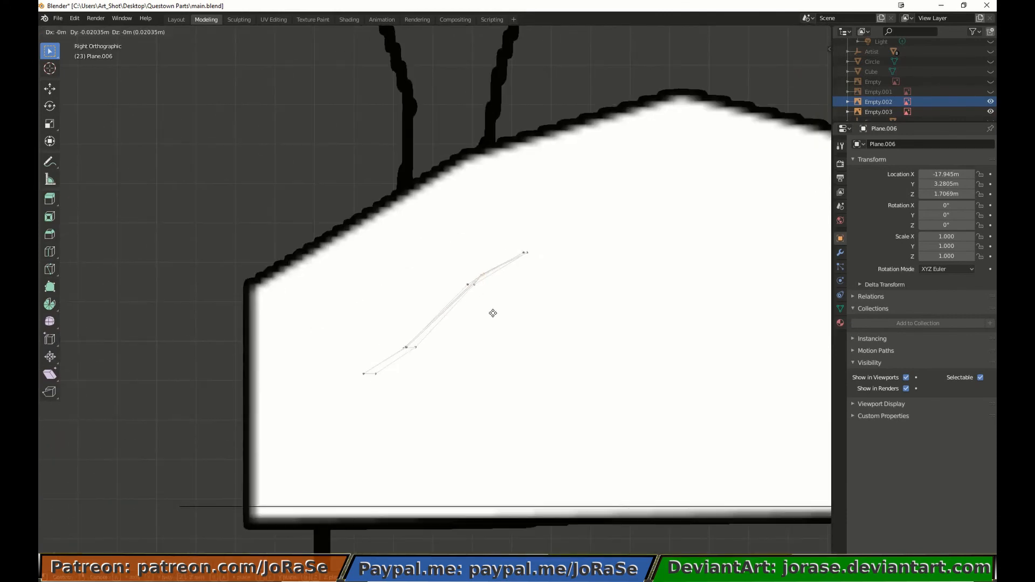
pyautogui.click(493, 313)
# Show the complete house in solid shading and prepare the chimney for editing in face selection mode.
pyautogui.moveTo(547, 492); pyautogui.dragTo(386, 338, button='middle')
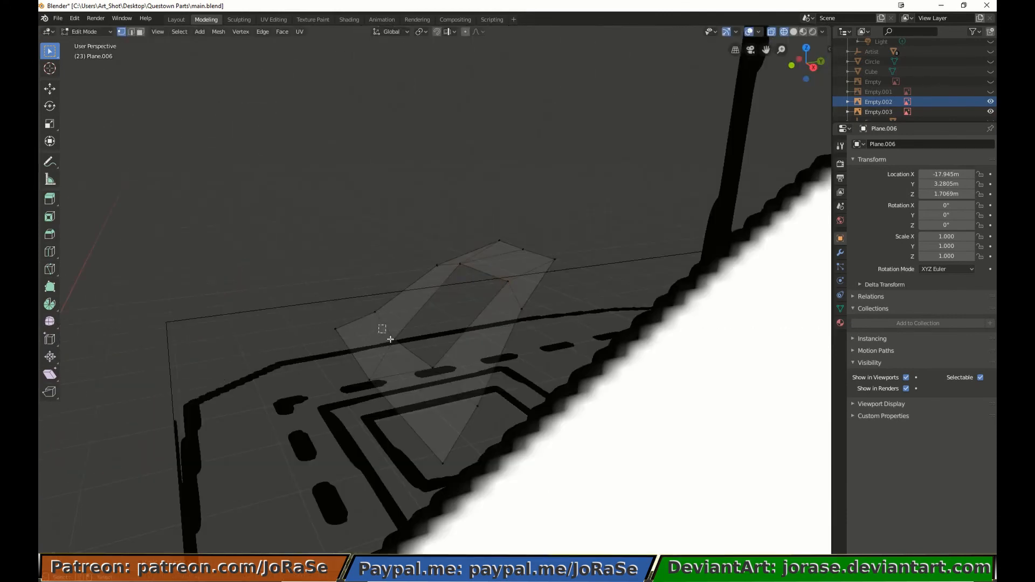
pyautogui.press('KP_3')
pyautogui.press('Tab')
pyautogui.moveTo(453, 383); pyautogui.dragTo(186, 459, button='middle')
pyautogui.press('Tab')
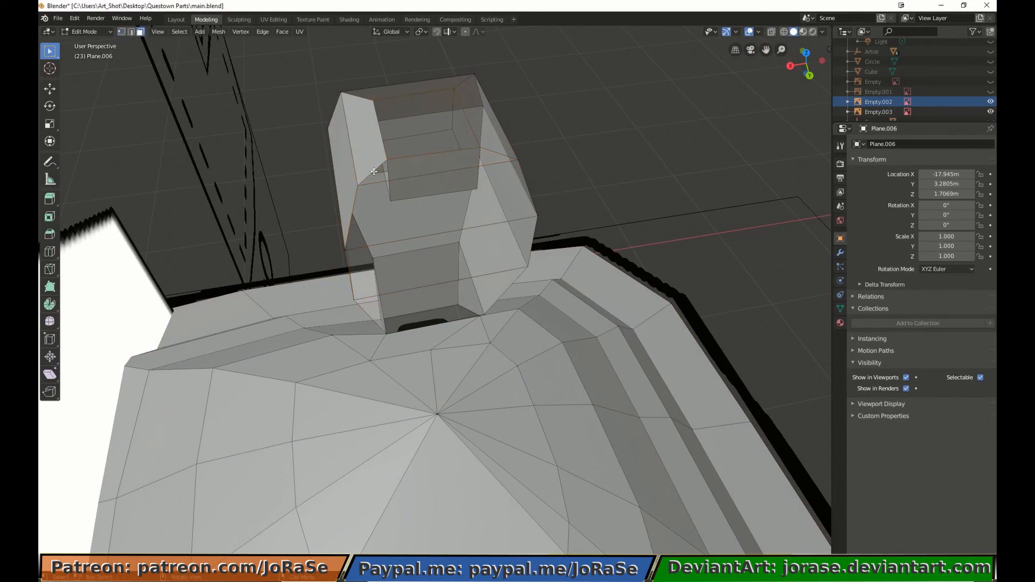
# Paint-select the chimney's outer faces from all sides and correct their normals, leaving nothing selected.
pyautogui.press('c')
pyautogui.moveTo(401, 172)
pyautogui.mouseDown()
pyautogui.moveTo(431, 258)
pyautogui.moveTo(455, 88)
pyautogui.mouseUp()
pyautogui.moveTo(416, 216); pyautogui.dragTo(438, 238, button='middle')
pyautogui.moveTo(439, 238); pyautogui.dragTo(518, 232)
pyautogui.rightClick(613, 200)
pyautogui.moveTo(615, 199); pyautogui.dragTo(474, 197, button='middle')
pyautogui.press('c')
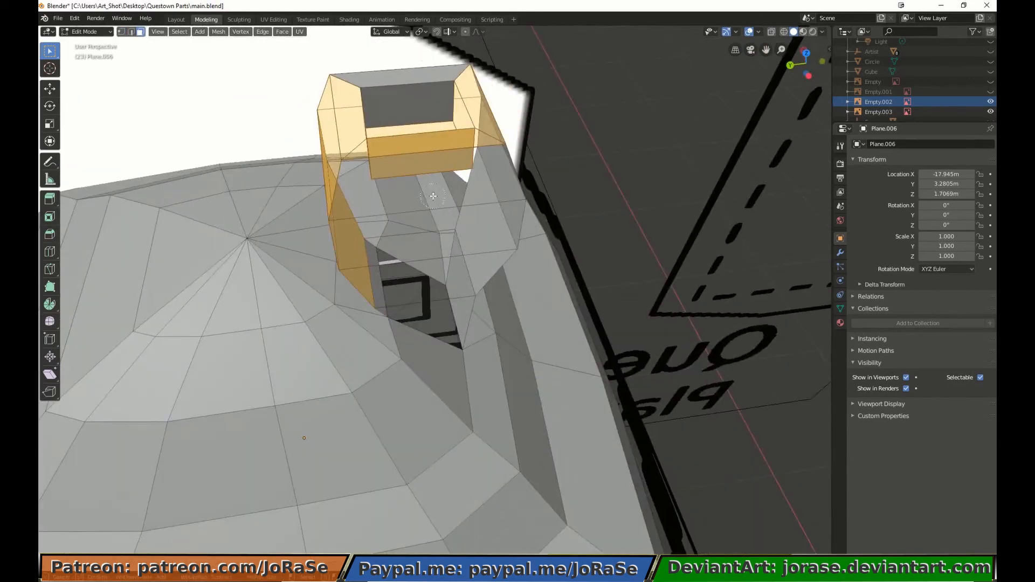
pyautogui.moveTo(433, 196); pyautogui.dragTo(442, 299)
pyautogui.rightClick(668, 221)
pyautogui.moveTo(668, 222); pyautogui.dragTo(458, 205, button='middle')
pyautogui.press('c')
pyautogui.moveTo(422, 102); pyautogui.dragTo(439, 307)
pyautogui.rightClick(561, 324)
pyautogui.moveTo(561, 324)
pyautogui.mouseDown(button='middle')
pyautogui.moveTo(434, 242)
pyautogui.moveTo(386, 255)
pyautogui.mouseUp(button='middle')
pyautogui.hotkey('alt', 'n')
pyautogui.click(386, 254)
pyautogui.hotkey('alt', 'a')
pyautogui.scroll(-8, 497, 338)
pyautogui.moveTo(496, 338)
pyautogui.mouseDown(button='middle')
pyautogui.moveTo(508, 301)
pyautogui.moveTo(507, 347)
pyautogui.mouseUp(button='middle')
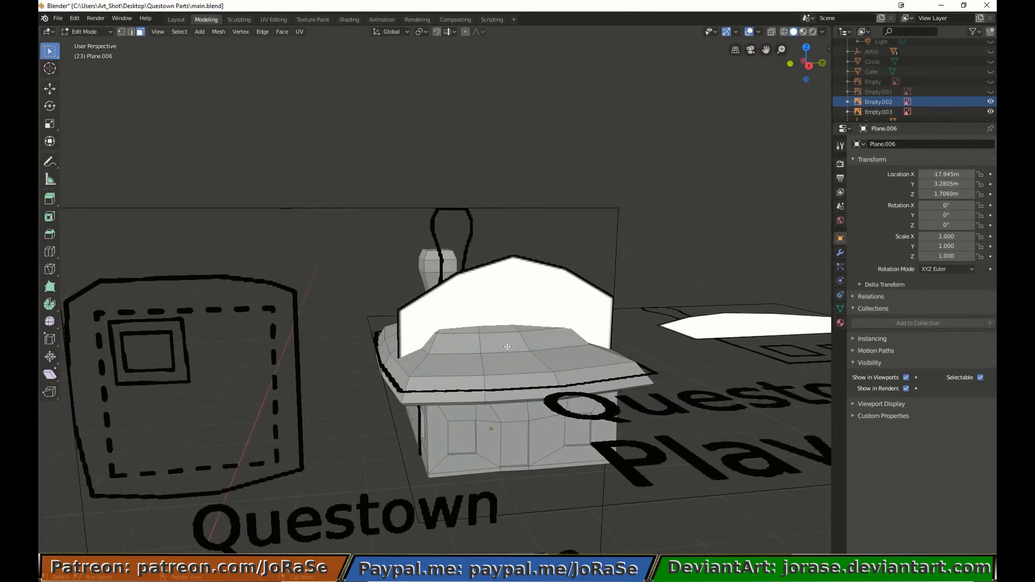
# Return to Object Mode and add a cube-shaped empty to the scene.
pyautogui.press('Tab')
pyautogui.scroll(-3, 483, 306)
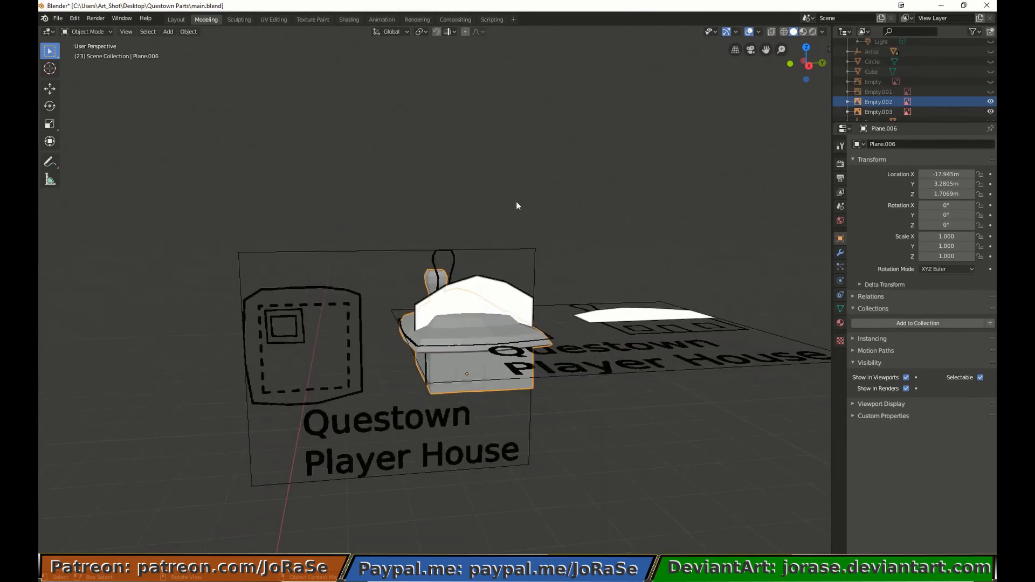
pyautogui.click(168, 32)
pyautogui.moveTo(185, 132)
pyautogui.click(276, 173)
# Centre the cube empty on the house at about X -18.11 m, Y 3.30 m, Z 2.53 m, using top and side views.
pyautogui.press('KP_7')
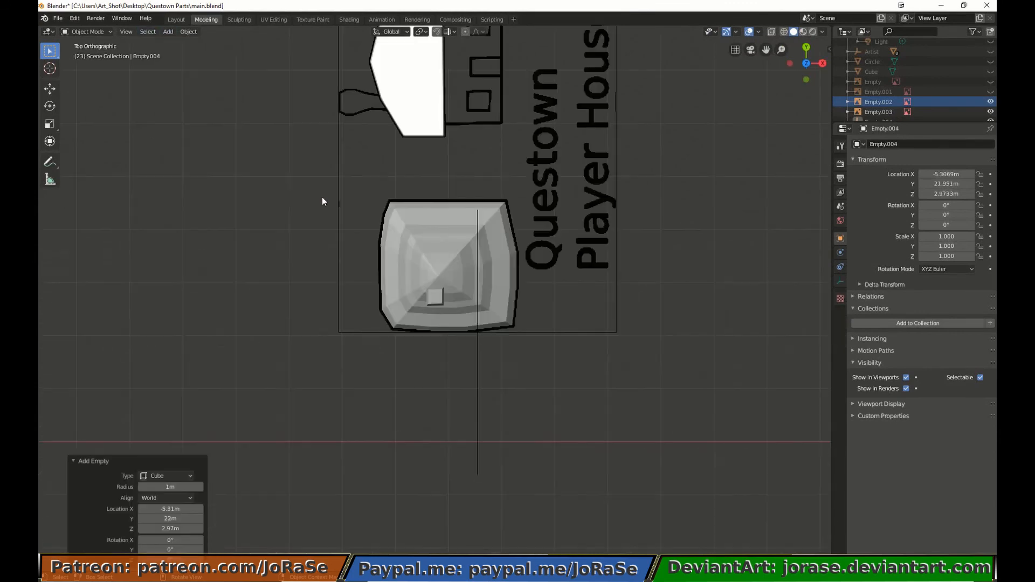
pyautogui.scroll(-3, 322, 196)
pyautogui.press('g')
pyautogui.click(390, 309)
pyautogui.press('KP_3')
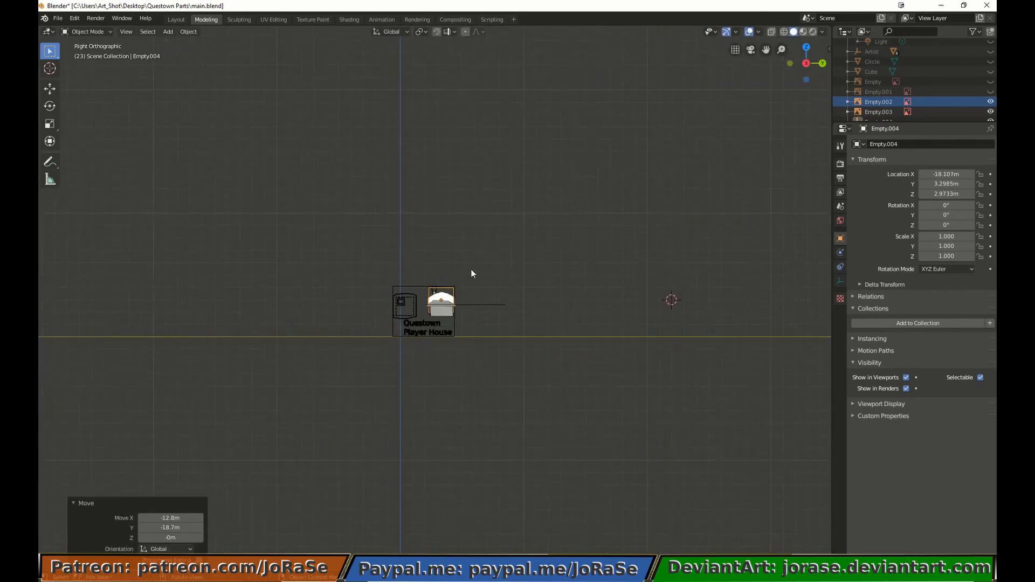
pyautogui.press('g')
pyautogui.press('z')
pyautogui.click(474, 271)
# Parent the house's walls and roof to the cube empty with type Object, and rename the empty PlyrHouse.
pyautogui.scroll(12, 474, 271)
pyautogui.click(412, 353)
pyautogui.keyDown('shift'); pyautogui.click(400, 253); pyautogui.keyUp('shift')
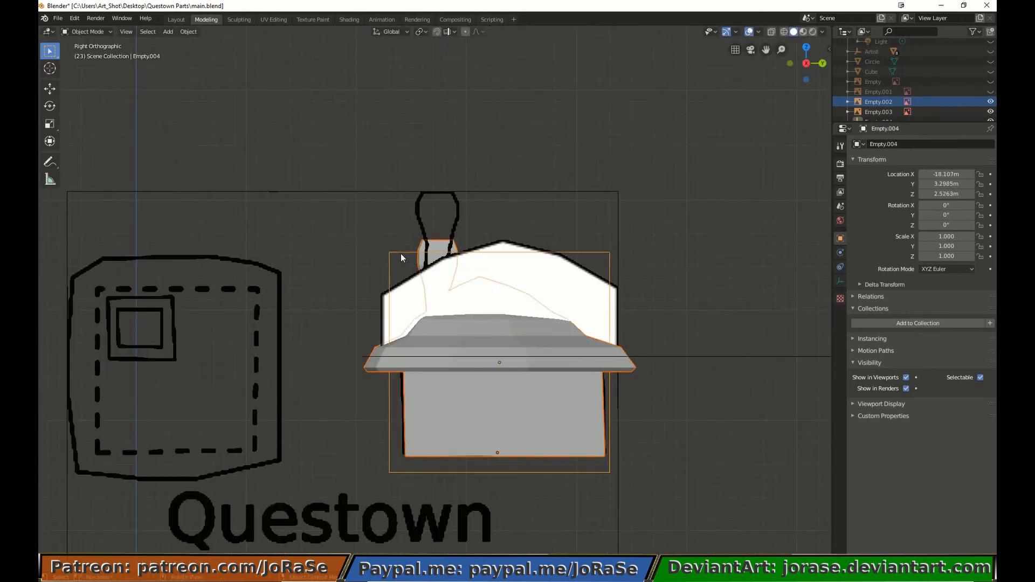
pyautogui.hotkey('ctrl', 'p')
pyautogui.click(400, 254)
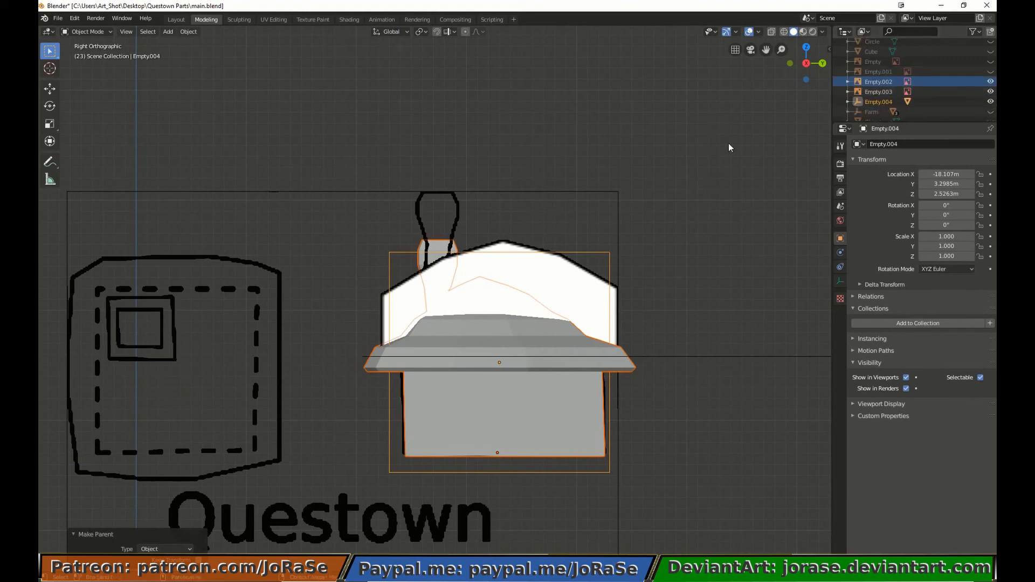
pyautogui.click(561, 300)
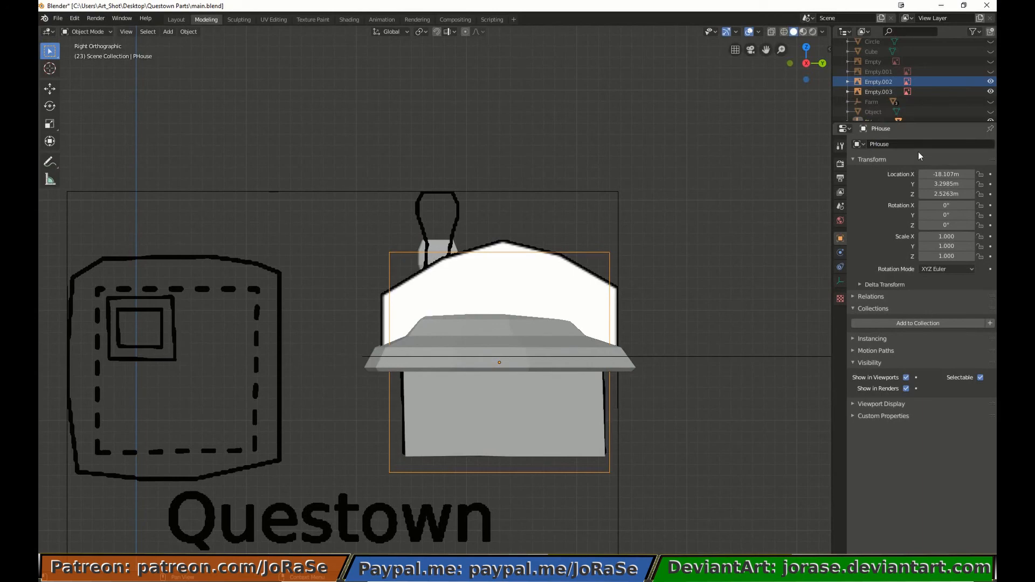
pyautogui.press('Return')
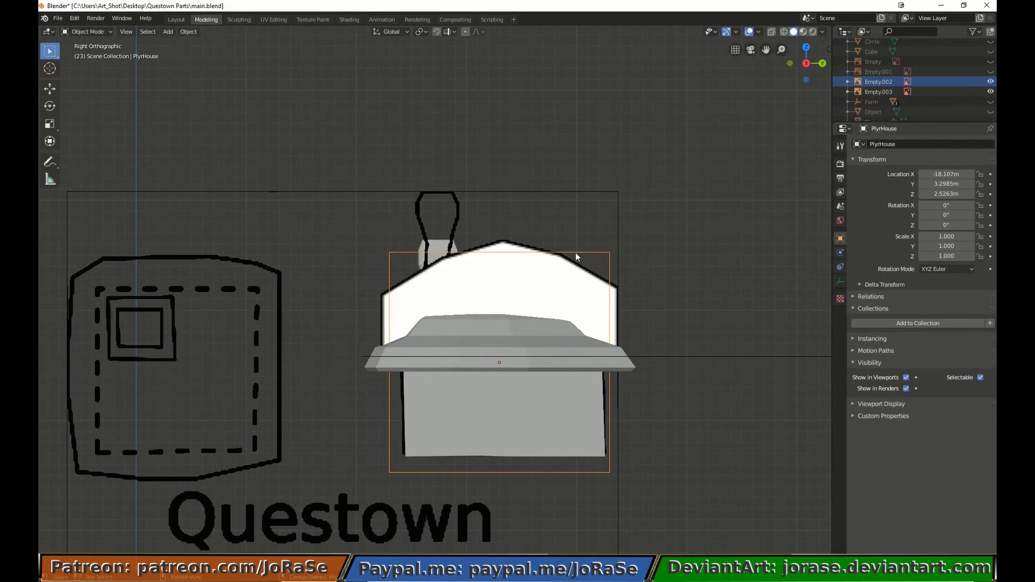
# Unhide all town objects and delete the two Player House reference images, Empty.002 and Empty.003.
pyautogui.hotkey('alt', 'h')
pyautogui.scroll(-4, 575, 253)
pyautogui.moveTo(555, 229); pyautogui.dragTo(562, 253, button='middle')
pyautogui.keyDown('shift'); pyautogui.click(421, 363); pyautogui.keyUp('shift')
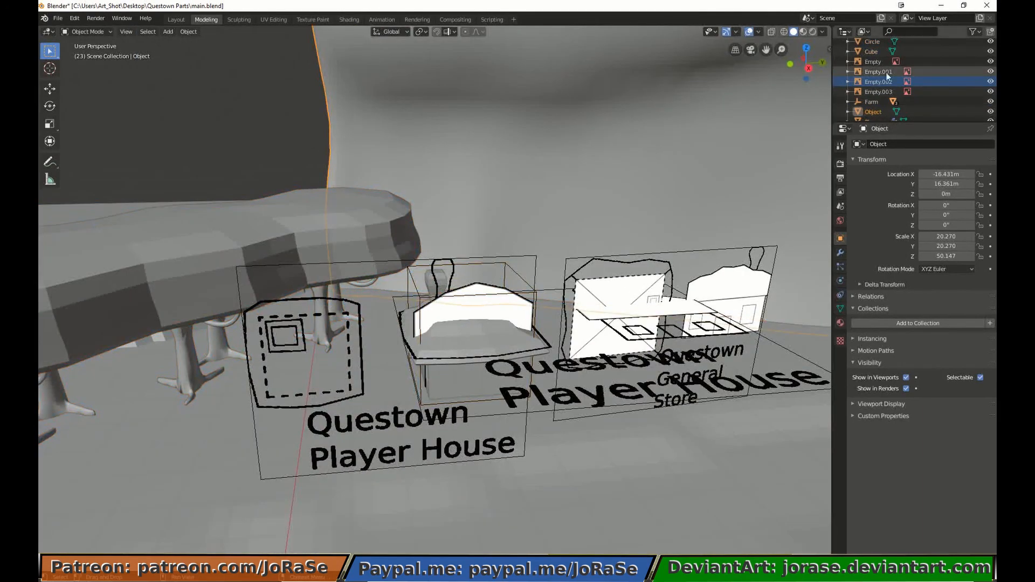
pyautogui.rightClick(868, 87)
pyautogui.click(891, 87)
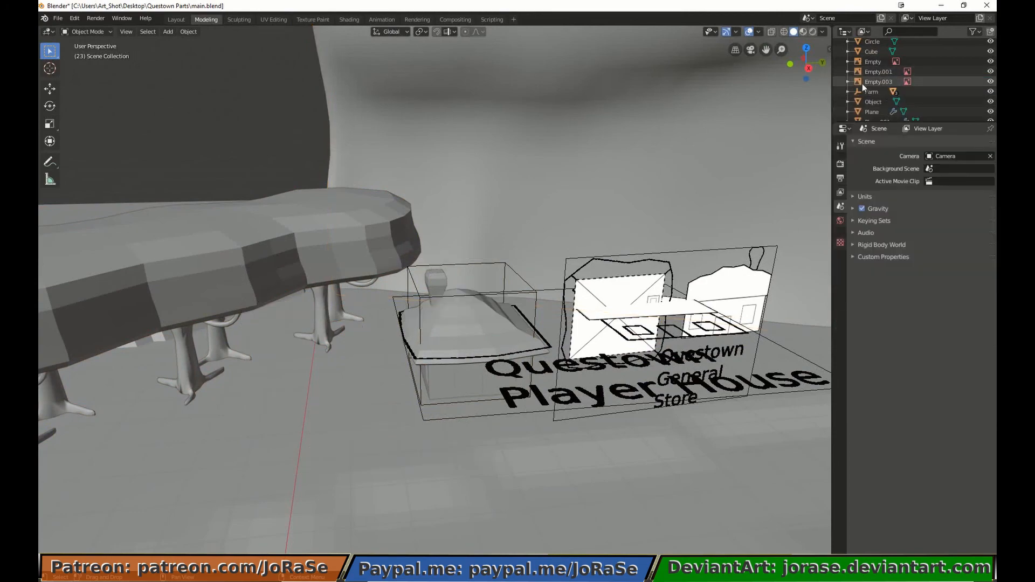
pyautogui.rightClick(862, 83)
pyautogui.click(869, 85)
# Move the PlyrHouse empty in top view beside the small house, to about X -11.88 m, Y 17.92 m.
pyautogui.click(491, 294)
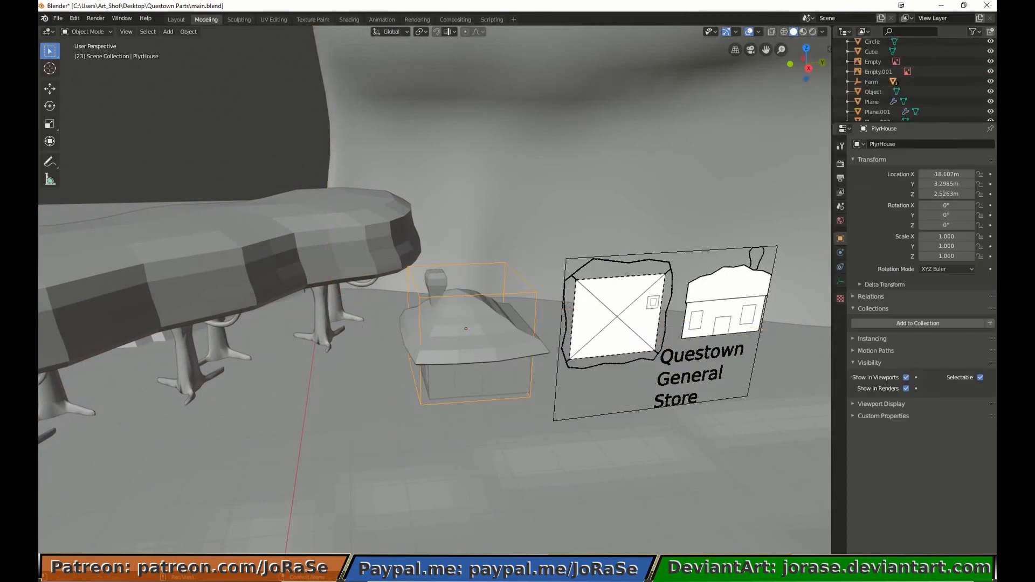
pyautogui.press('KP_3')
pyautogui.moveTo(539, 368); pyautogui.dragTo(608, 386, button='middle')
pyautogui.press('KP_7')
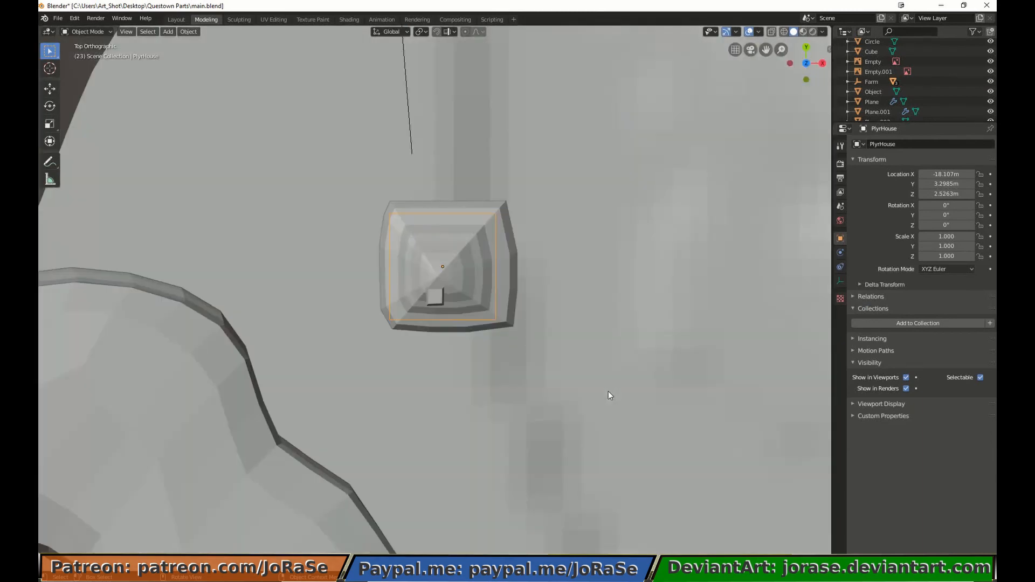
pyautogui.press('g')
pyautogui.click(711, 195)
pyautogui.keyDown('shift'); pyautogui.moveTo(698, 159); pyautogui.dragTo(525, 498, button='middle'); pyautogui.keyUp('shift')
pyautogui.scroll(-4, 525, 485)
pyautogui.press('g')
pyautogui.click(591, 153)
pyautogui.keyDown('shift'); pyautogui.moveTo(585, 153); pyautogui.dragTo(571, 387, button='middle'); pyautogui.keyUp('shift')
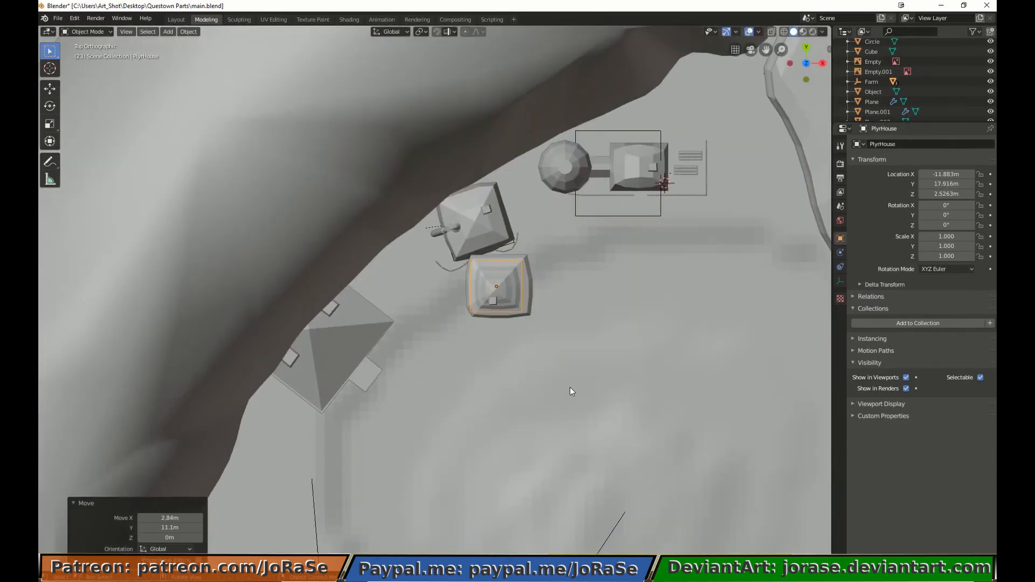
# Isolate the player house with the neighbouring small house and rotate PlyrHouse by about -68.5° around Z.
pyautogui.press('KP_3')
pyautogui.moveTo(509, 334); pyautogui.dragTo(520, 345, button='middle')
pyautogui.click(520, 345)
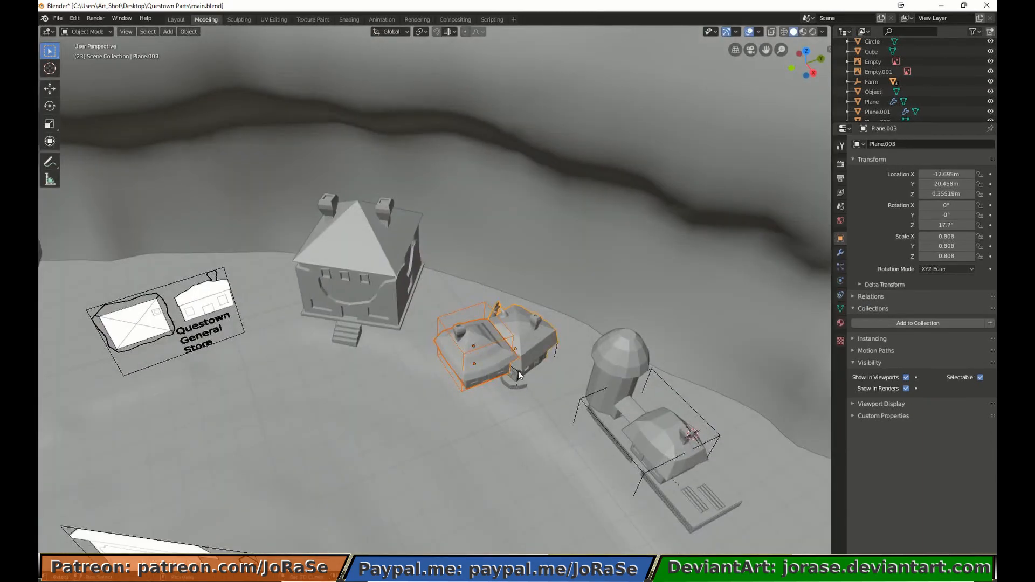
pyautogui.hotkey('shift', 'h')
pyautogui.click(519, 366)
pyautogui.press('r')
pyautogui.press('z')
pyautogui.click(355, 454)
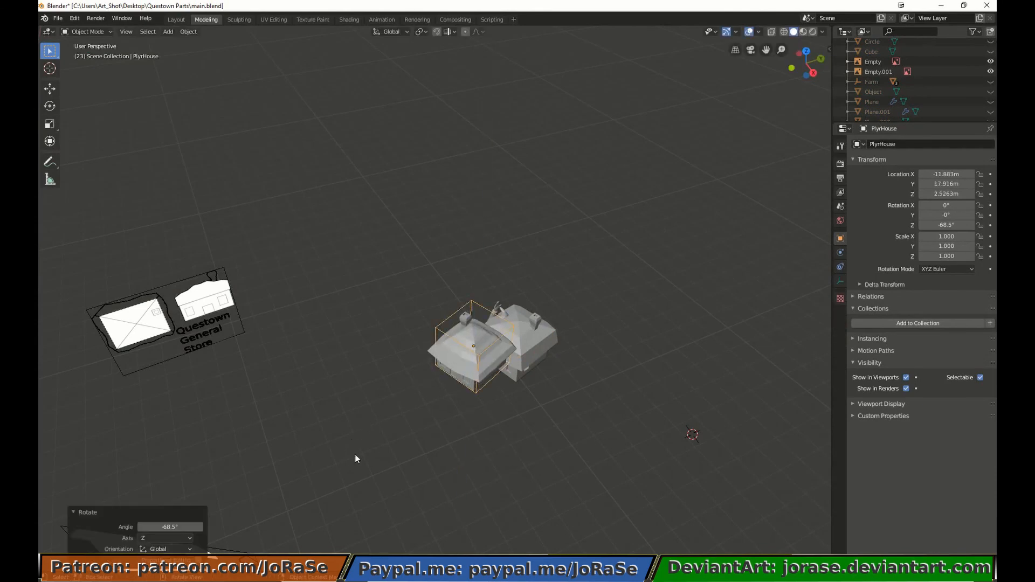
# In side-view wireframe, overlay PlyrHouse on the neighbouring house at about Y 20.56 m, Z 0.86 m, and scale it to about 1.099.
pyautogui.press('KP_3')
pyautogui.scroll(7, 463, 452)
pyautogui.keyDown('shift'); pyautogui.moveTo(467, 456); pyautogui.dragTo(384, 329, button='middle'); pyautogui.keyUp('shift')
pyautogui.press('z')
pyautogui.click(318, 368)
pyautogui.press('g')
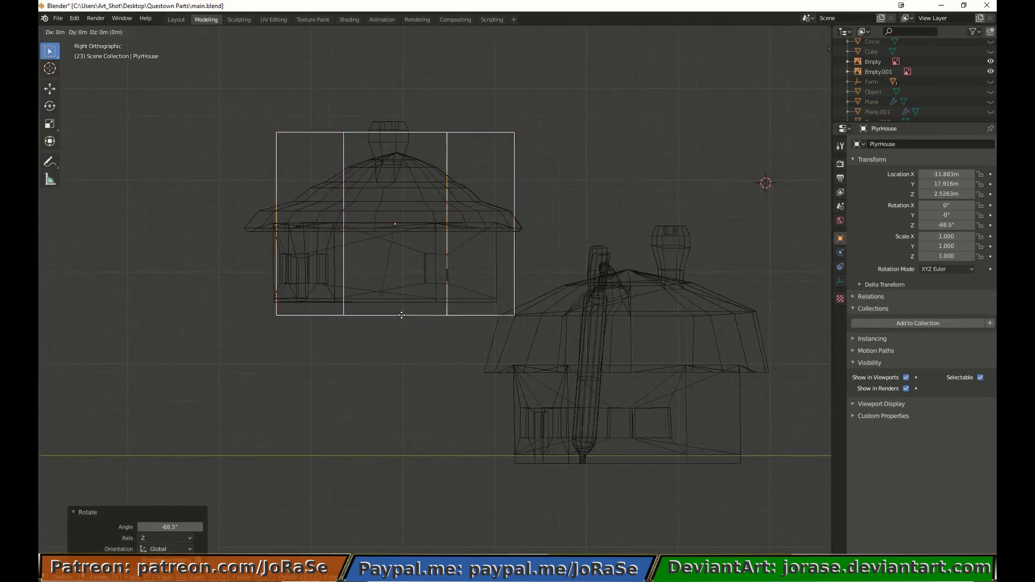
pyautogui.click(630, 473)
pyautogui.press('s')
pyautogui.click(307, 437)
pyautogui.press('g')
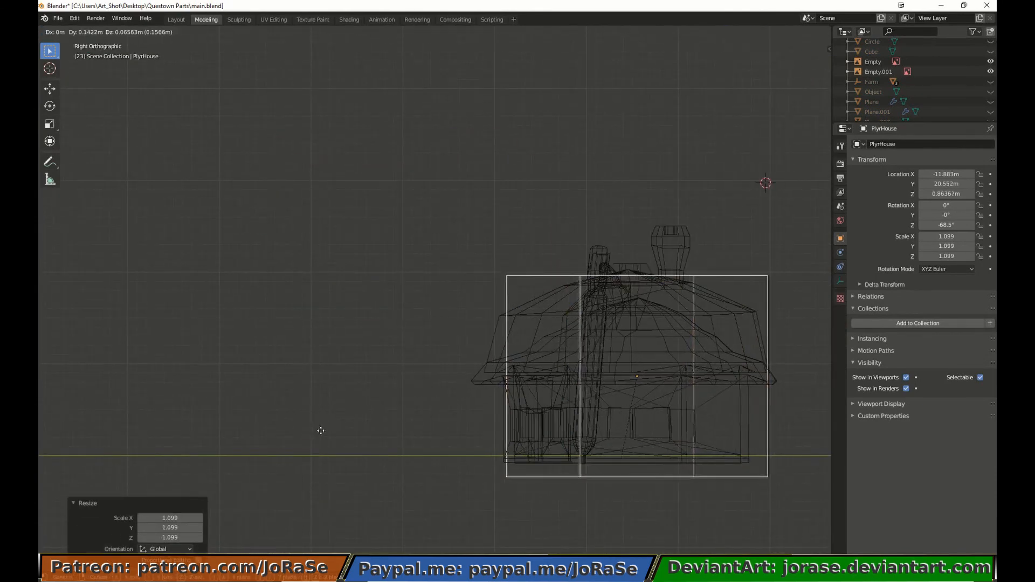
pyautogui.click(322, 432)
# In solid shading, align PlyrHouse with the neighbouring house by moving it about -0.83 m along X and 0.1 m along Y.
pyautogui.moveTo(323, 431)
pyautogui.mouseDown(button='middle')
pyautogui.moveTo(376, 430)
pyautogui.moveTo(384, 402)
pyautogui.moveTo(380, 414)
pyautogui.moveTo(478, 386)
pyautogui.mouseUp(button='middle')
pyautogui.press('KP_3')
pyautogui.press('KP_5')
pyautogui.press('KP_5')
pyautogui.press('z')
pyautogui.click(527, 386)
pyautogui.press('g')
pyautogui.press('x')
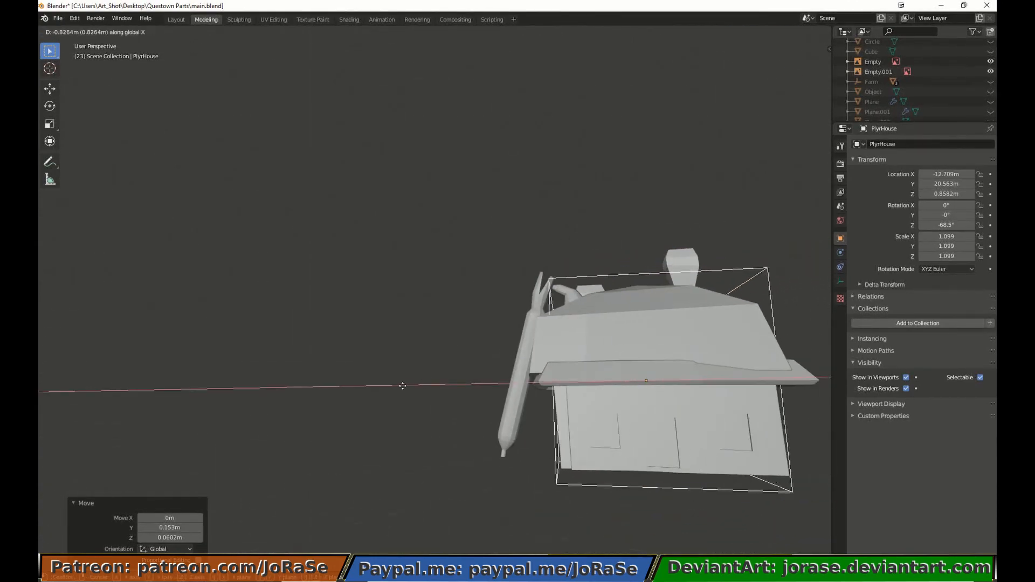
pyautogui.click(403, 386)
pyautogui.press('g')
pyautogui.press('y')
pyautogui.click(407, 377)
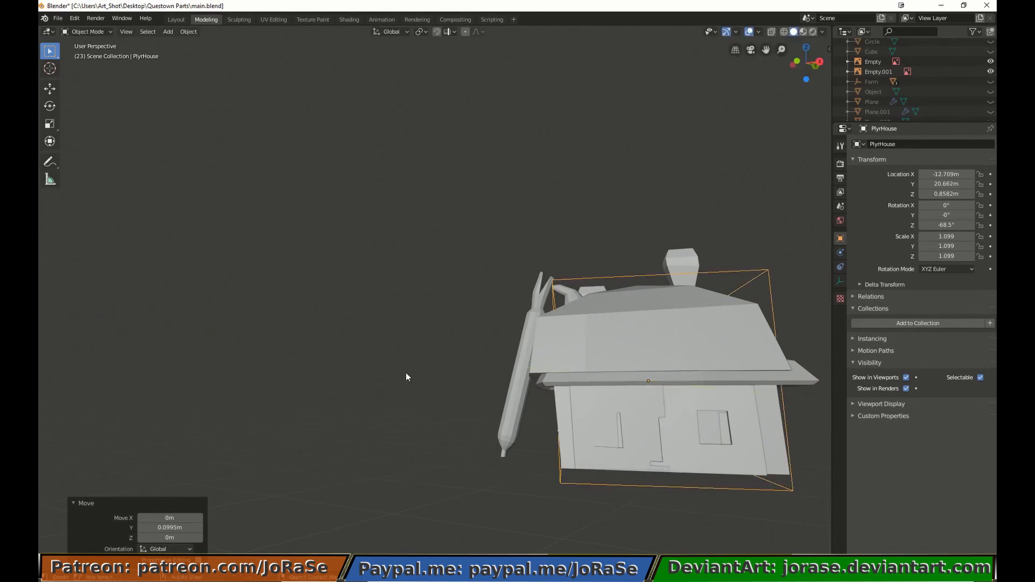
# Compare both houses in wireframe, enlarge PlyrHouse to scale 1.135, and raise it about 0.02 m.
pyautogui.press('z')
pyautogui.click(345, 379)
pyautogui.scroll(2, 506, 471)
pyautogui.keyDown('shift'); pyautogui.moveTo(506, 472); pyautogui.dragTo(406, 392, button='middle'); pyautogui.keyUp('shift')
pyautogui.press('s')
pyautogui.click(398, 392)
pyautogui.press('g')
pyautogui.press('z')
pyautogui.click(397, 390)
# In solid shading, fine-tune PlyrHouse against the neighbouring house to about Y 20.68 m and Z 0.90 m.
pyautogui.press('z')
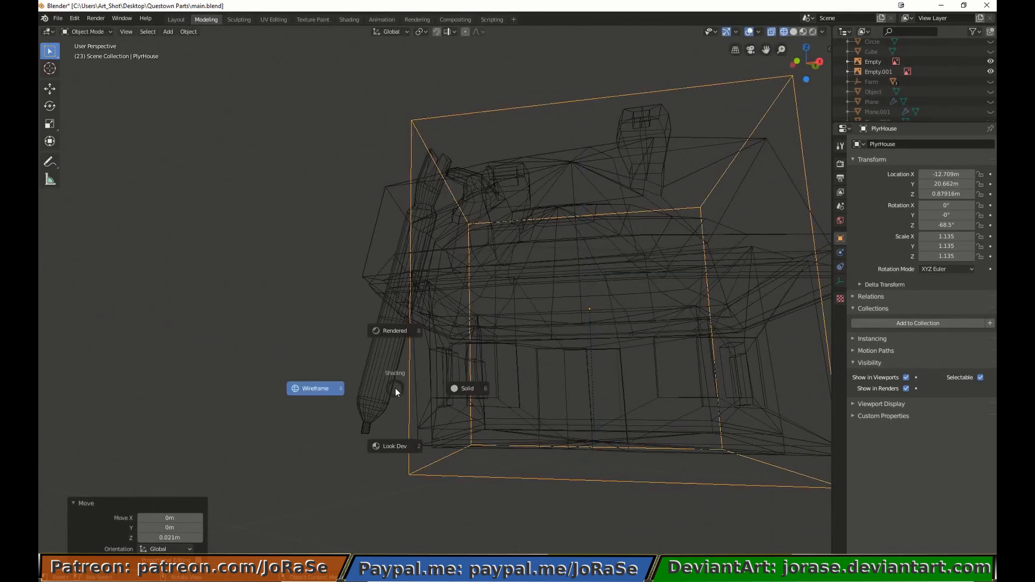
pyautogui.click(425, 384)
pyautogui.press('g')
pyautogui.press('z')
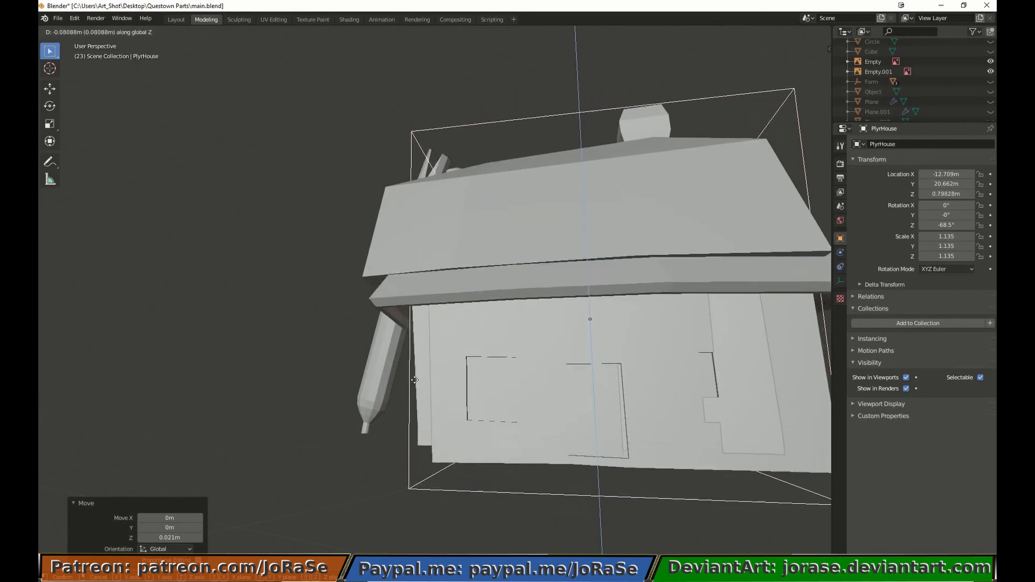
pyautogui.click(411, 369)
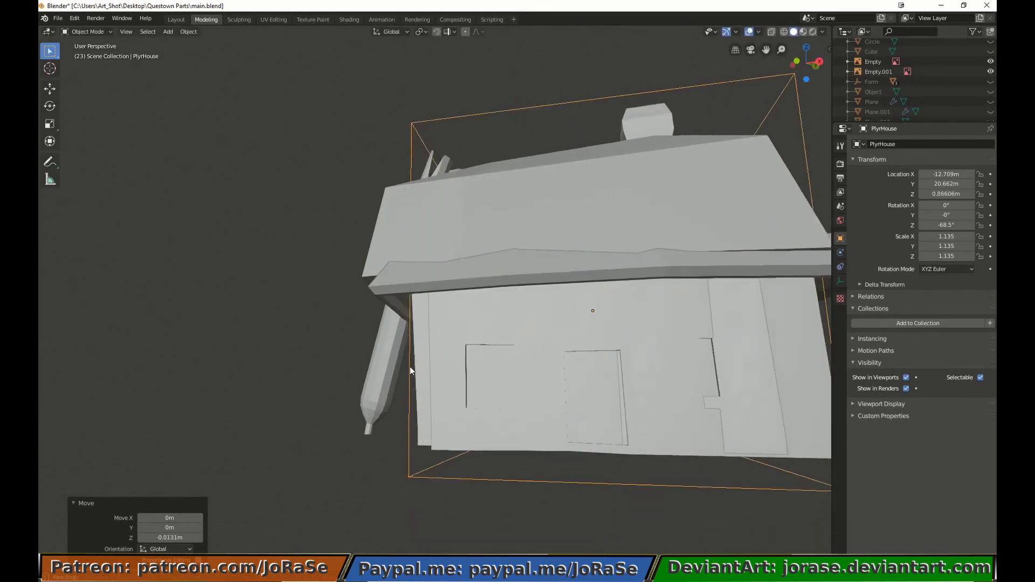
pyautogui.moveTo(411, 371); pyautogui.dragTo(378, 383, button='middle')
pyautogui.press('g')
pyautogui.press('z')
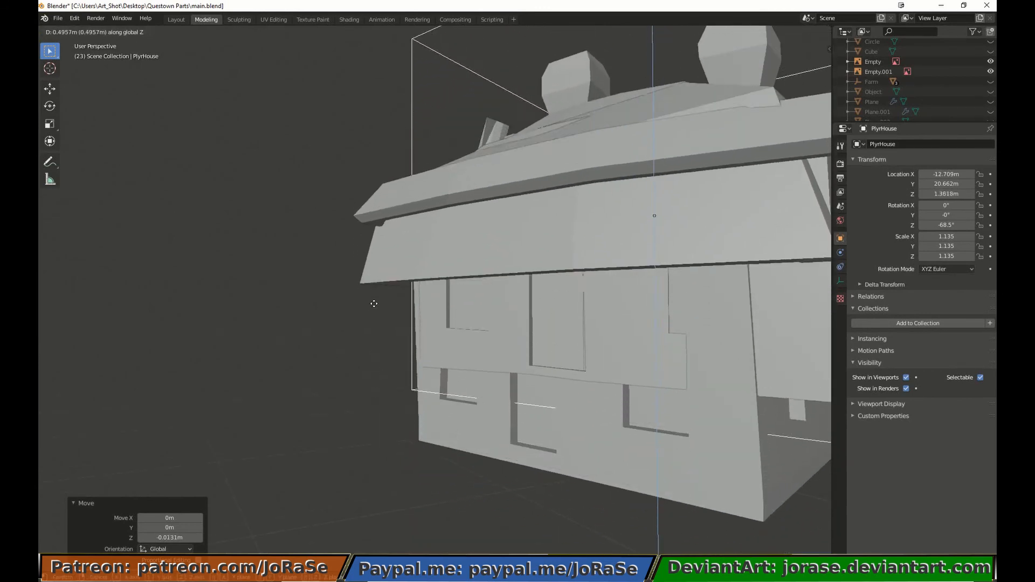
pyautogui.click(369, 373)
pyautogui.press('g')
pyautogui.press('z')
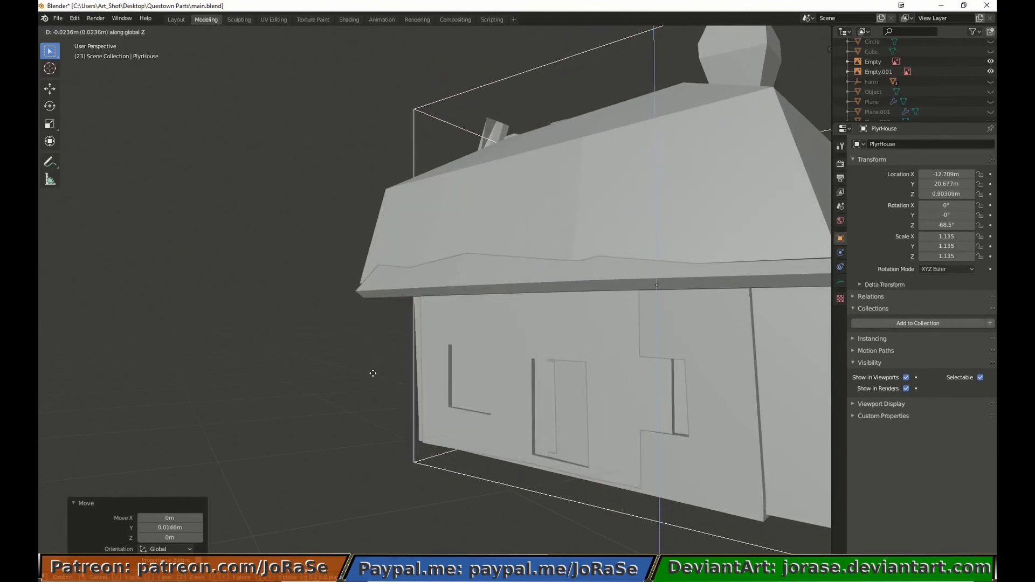
pyautogui.click(373, 379)
# Reduce PlyrHouse to scale 1.093 and nudge it to about Y 20.66 m, Z 0.88 m.
pyautogui.press('s')
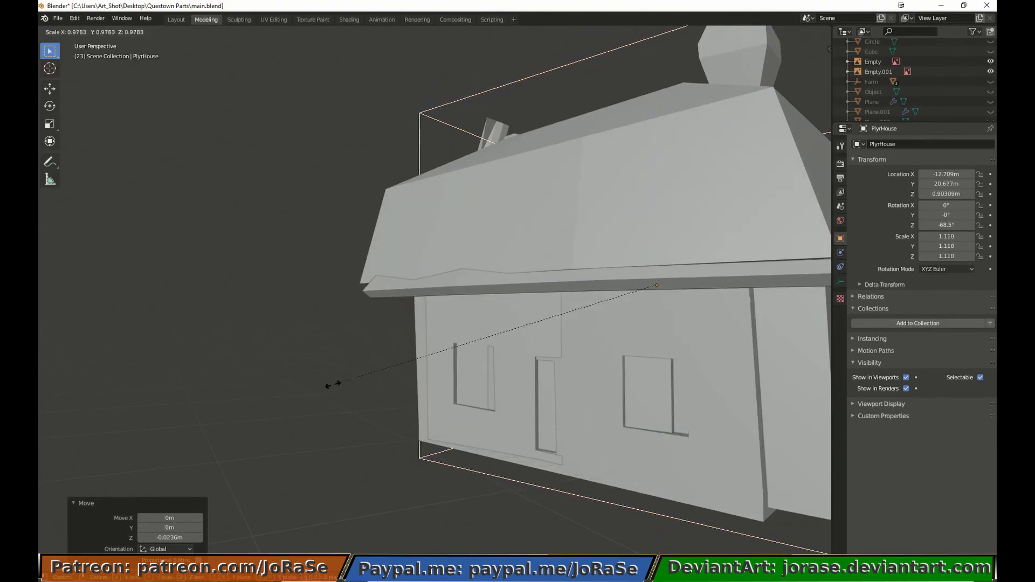
pyautogui.click(334, 381)
pyautogui.press('g')
pyautogui.press('z')
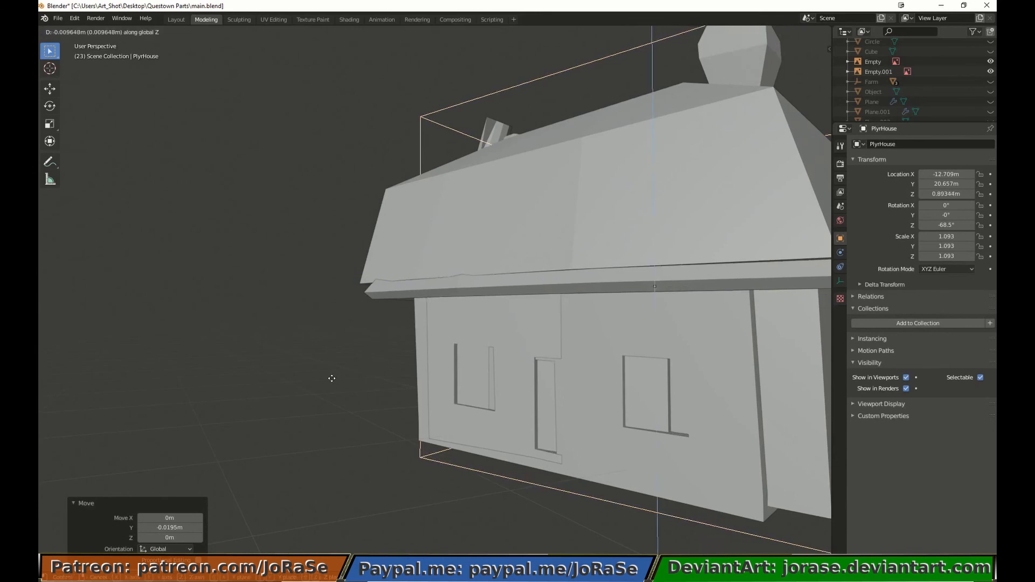
pyautogui.click(332, 380)
# Show the whole town again and move PlyrHouse away from the small house along Y to about 7.55 m.
pyautogui.scroll(-4, 333, 378)
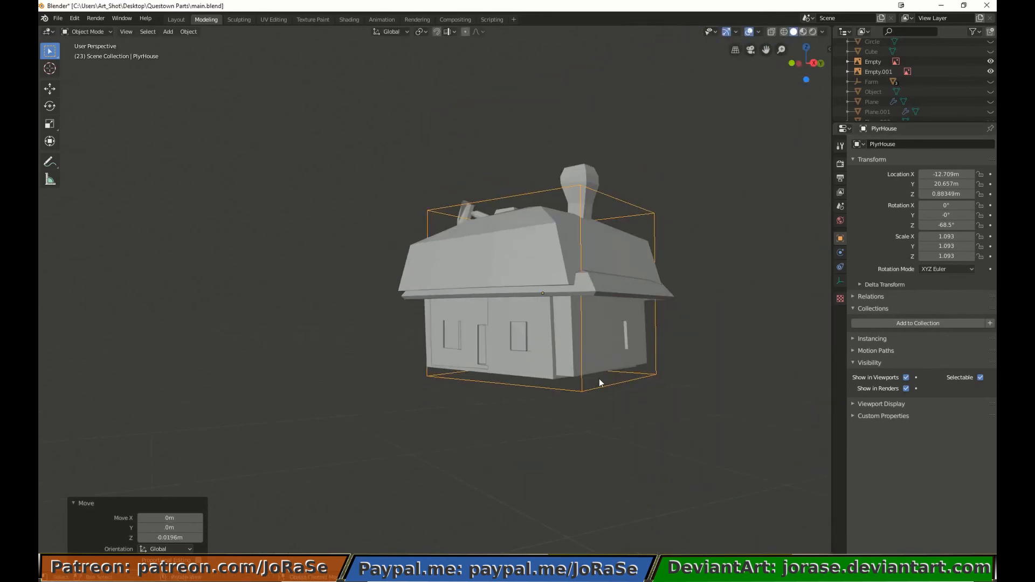
pyautogui.moveTo(599, 378)
pyautogui.mouseDown(button='middle')
pyautogui.moveTo(449, 478)
pyautogui.moveTo(603, 364)
pyautogui.mouseUp(button='middle')
pyautogui.press('KP_Divide')
pyautogui.scroll(-5, 604, 393)
pyautogui.press('g')
pyautogui.press('y')
pyautogui.click(468, 492)
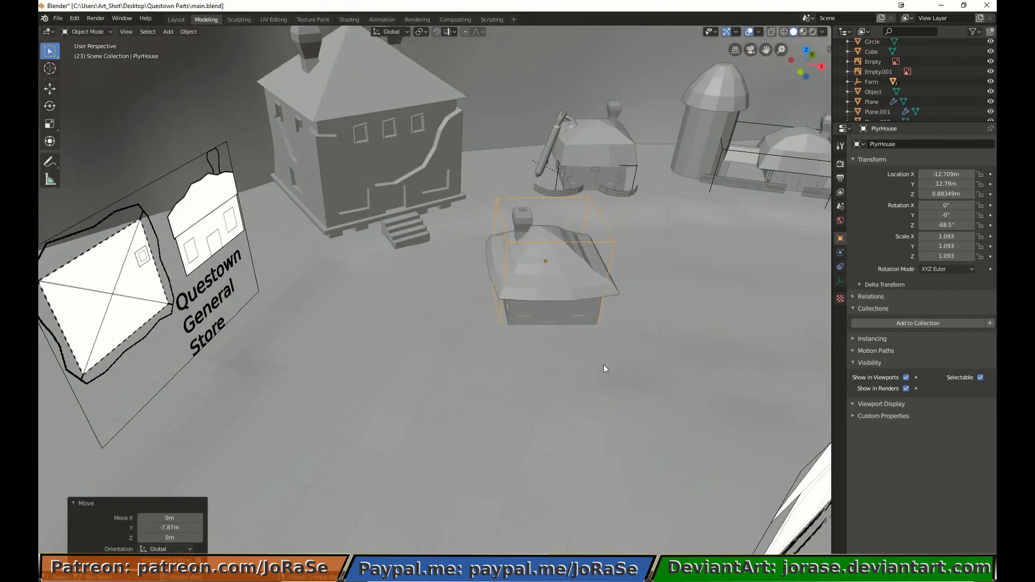
pyautogui.press('g')
pyautogui.press('y')
pyautogui.click(558, 475)
# Rotate PlyrHouse by about 130° around Z.
pyautogui.scroll(-6, 557, 474)
pyautogui.press('r')
pyautogui.press('z')
pyautogui.click(470, 248)
# Place PlyrHouse at its town plot near the trees, about X -19.35 m, Y 1.32 m, with its Z rotation at about 25.7°.
pyautogui.press('KP_7')
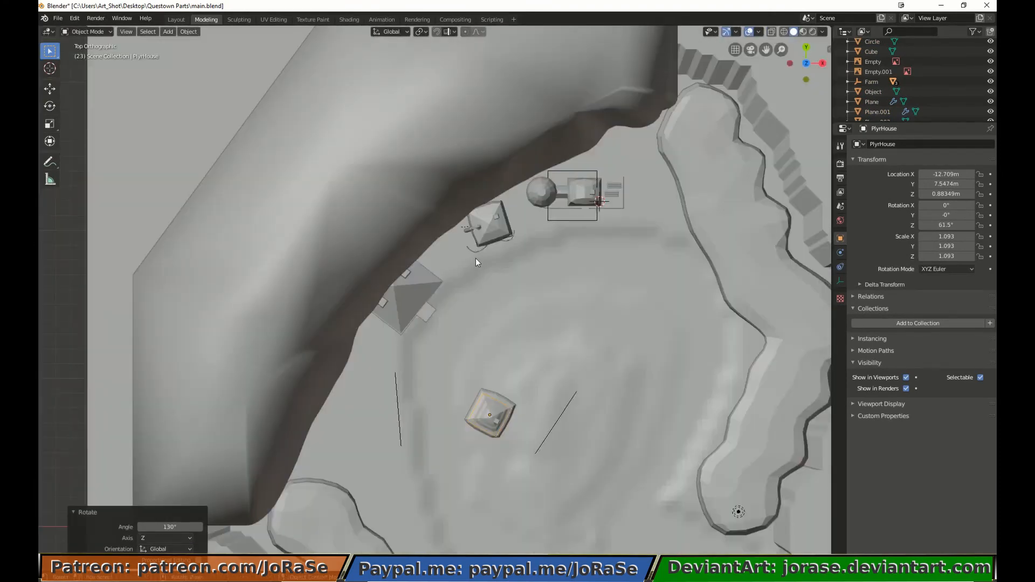
pyautogui.keyDown('shift'); pyautogui.moveTo(521, 362); pyautogui.dragTo(585, 280, button='middle'); pyautogui.keyUp('shift')
pyautogui.press('g')
pyautogui.click(488, 376)
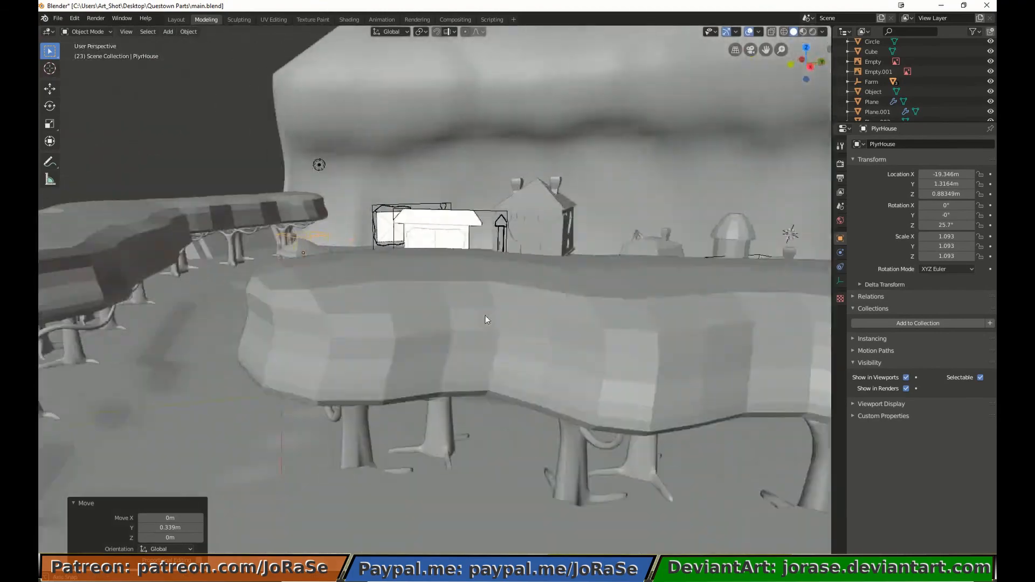
pyautogui.moveTo(485, 315); pyautogui.dragTo(322, 368, button='middle')
pyautogui.scroll(5, 321, 369)
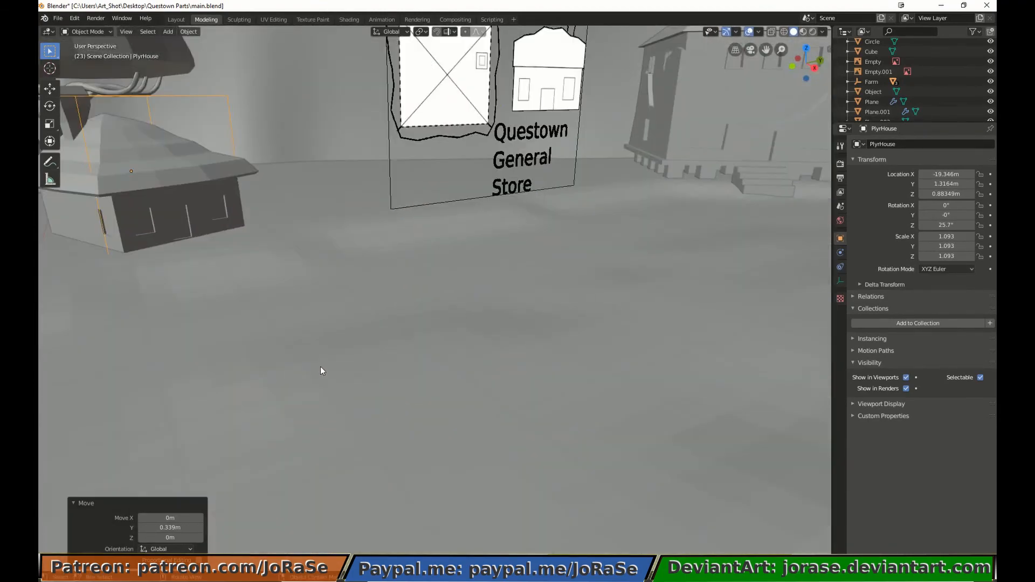